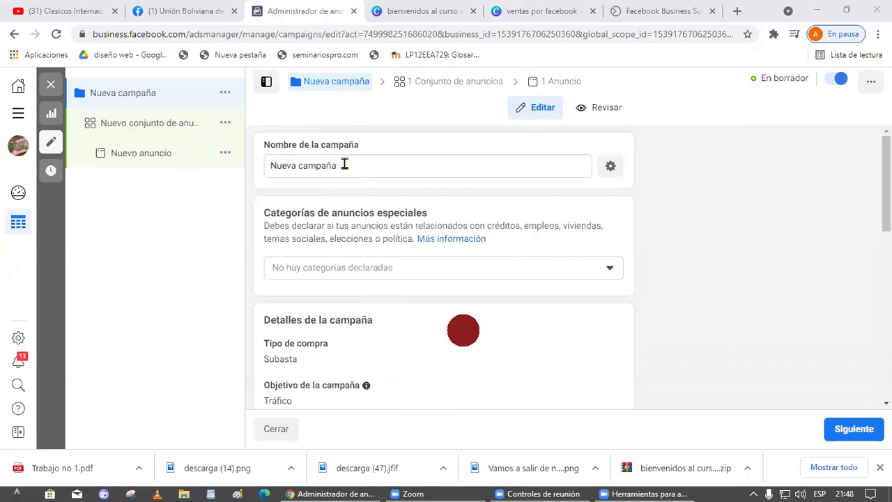
# - Rename the campaign as "Campaña curso marketing octubre"
pyautogui.moveTo(349, 165); pyautogui.dragTo(239, 165)
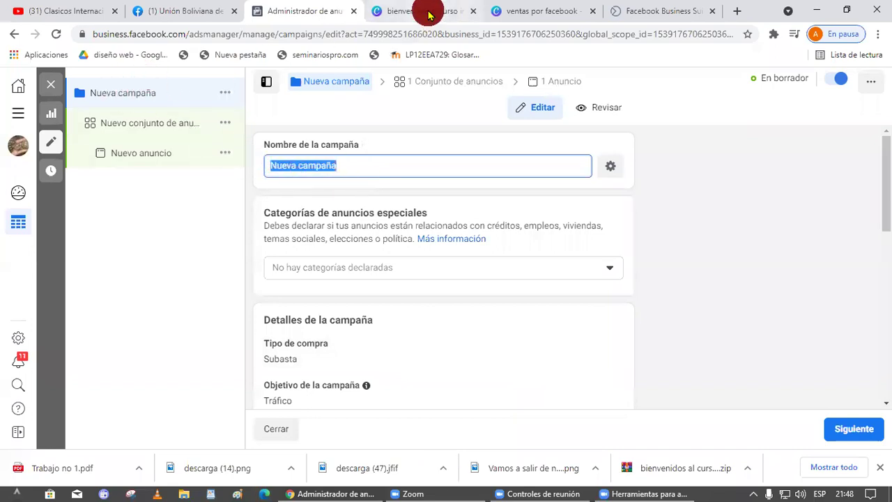
pyautogui.click(521, 10)
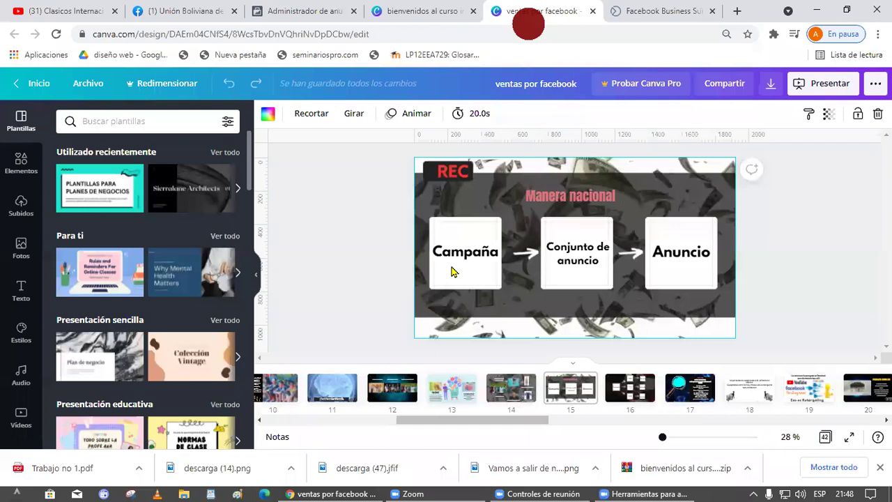
pyautogui.click(309, 11)
pyautogui.tripleClick(378, 163)
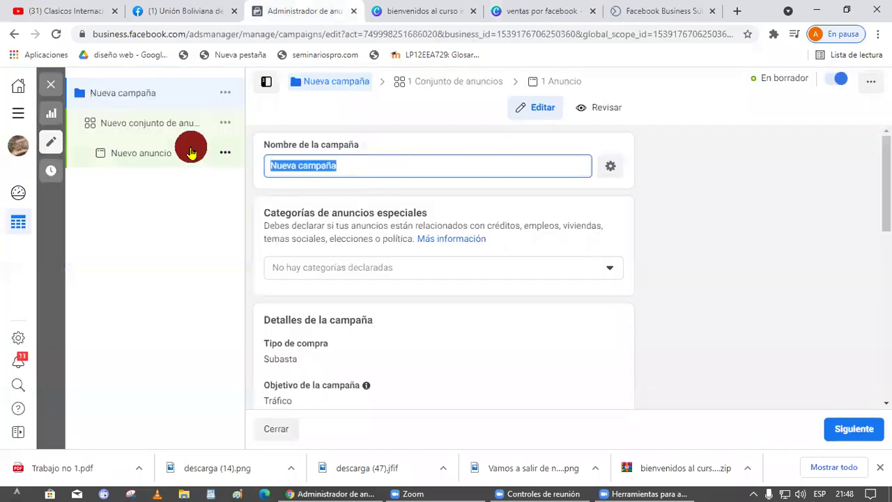
pyautogui.write('Campaña')
pyautogui.press('BackSpace')
pyautogui.press('BackSpace')
pyautogui.press('BackSpace')
pyautogui.press('BackSpace')
pyautogui.write('mpa')
pyautogui.press('BackSpace')
pyautogui.press('BackSpace')
pyautogui.write('apa')
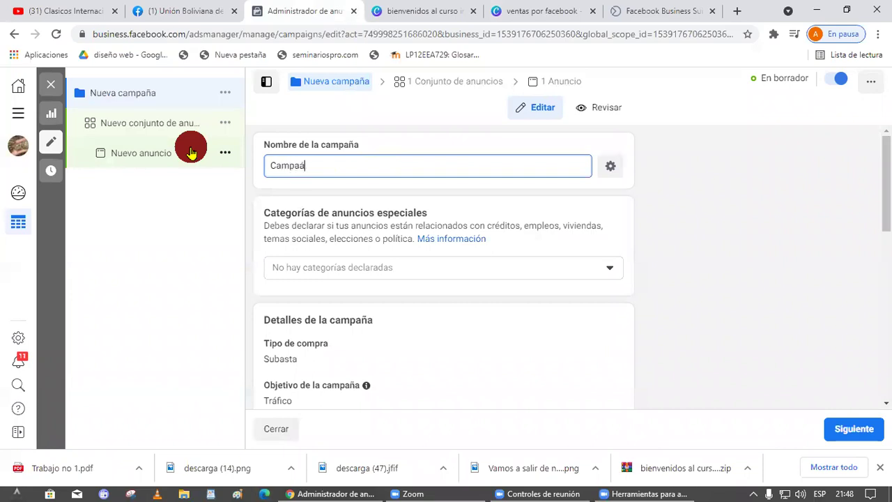
pyautogui.write('ña curso make')
pyautogui.write('rketing ')
pyautogui.write('ocu')
pyautogui.write('tubre')
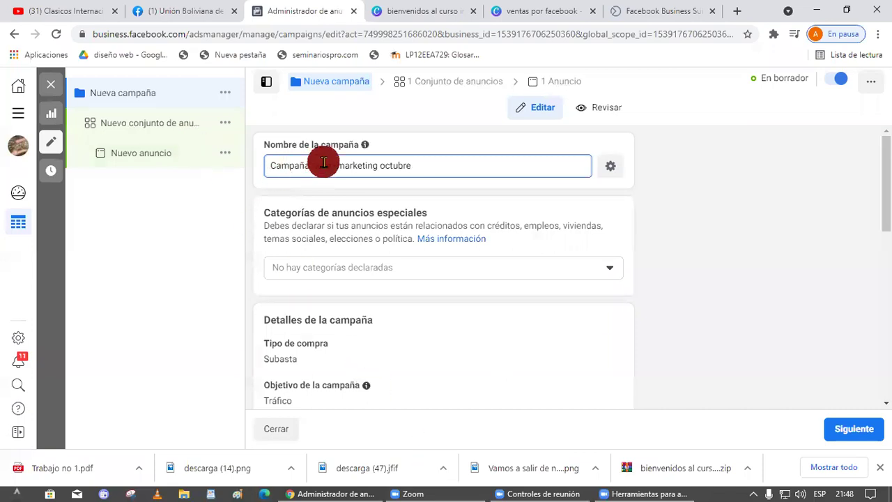
pyautogui.moveTo(431, 162); pyautogui.dragTo(233, 179)
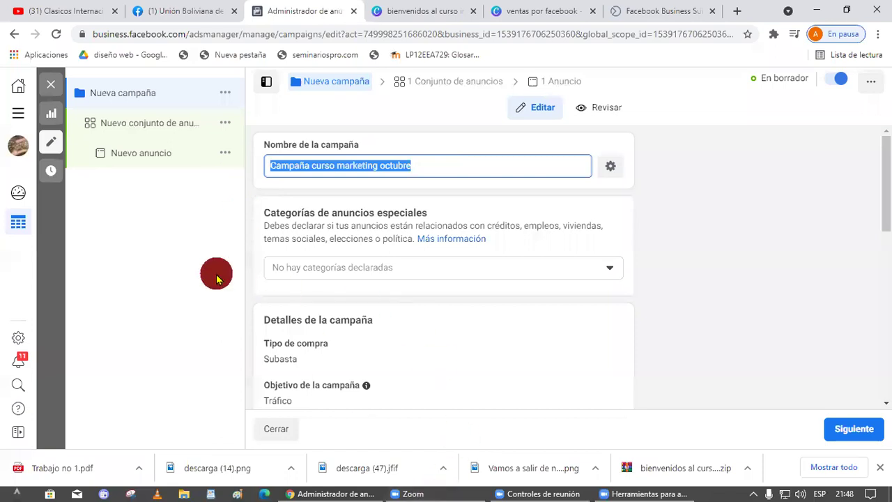
pyautogui.click(416, 165)
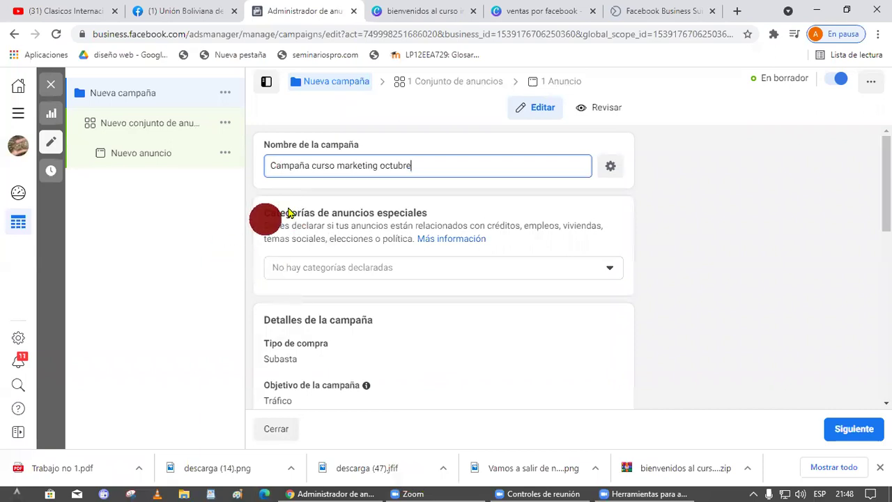
pyautogui.moveTo(421, 165); pyautogui.dragTo(229, 169)
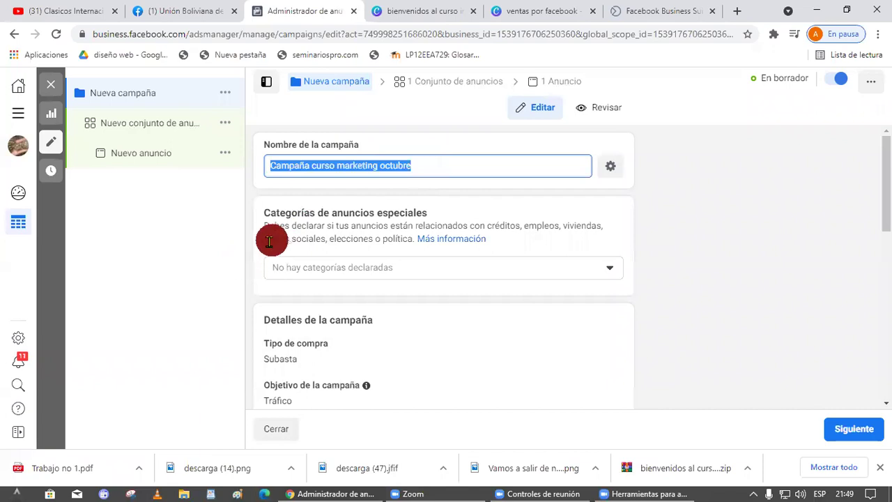
pyautogui.click(498, 279)
# - Open the campaign's purchase type for editing and choose Subasta
pyautogui.scroll(-3, 420, 234)
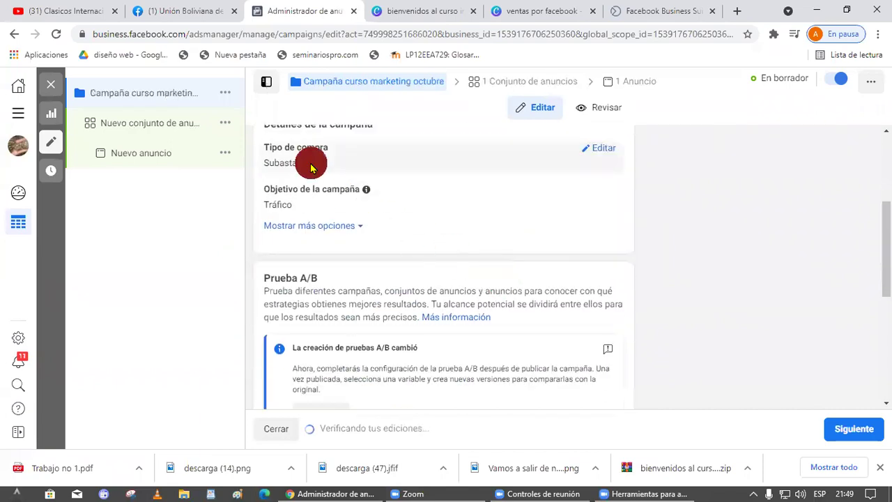
pyautogui.scroll(1, 311, 167)
pyautogui.moveTo(402, 189); pyautogui.dragTo(221, 225)
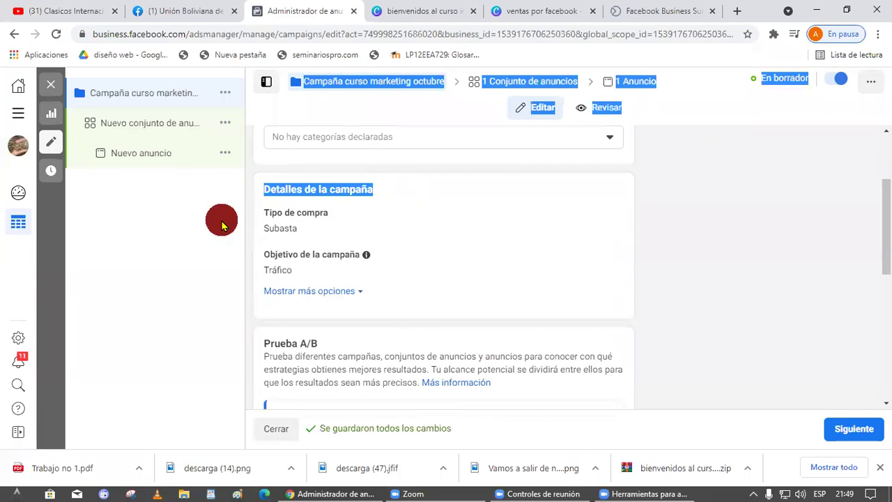
pyautogui.click(221, 225)
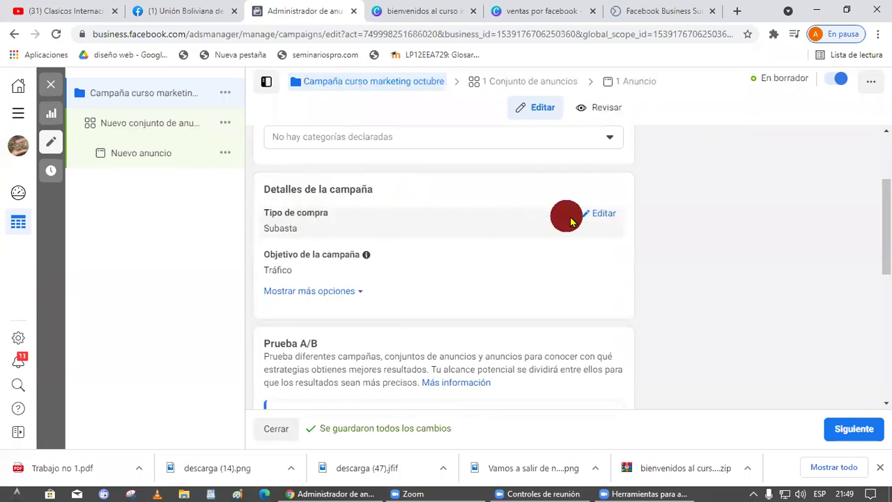
pyautogui.click(570, 221)
pyautogui.click(300, 233)
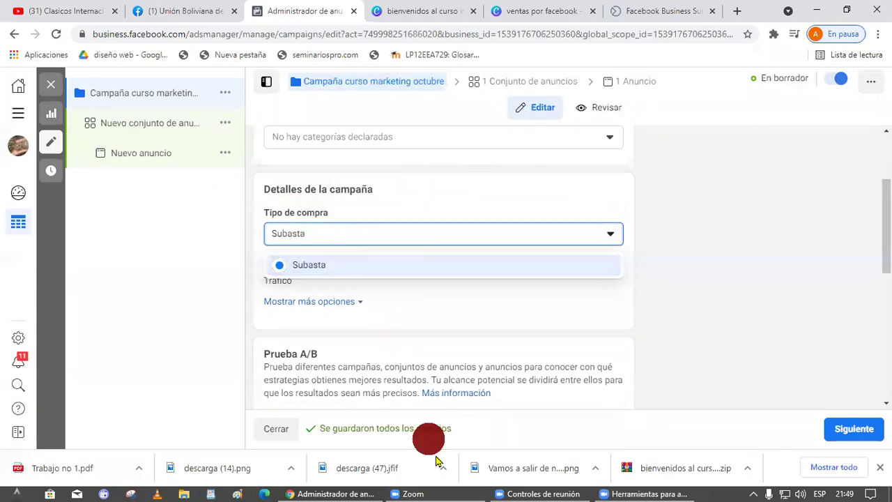
pyautogui.click(318, 263)
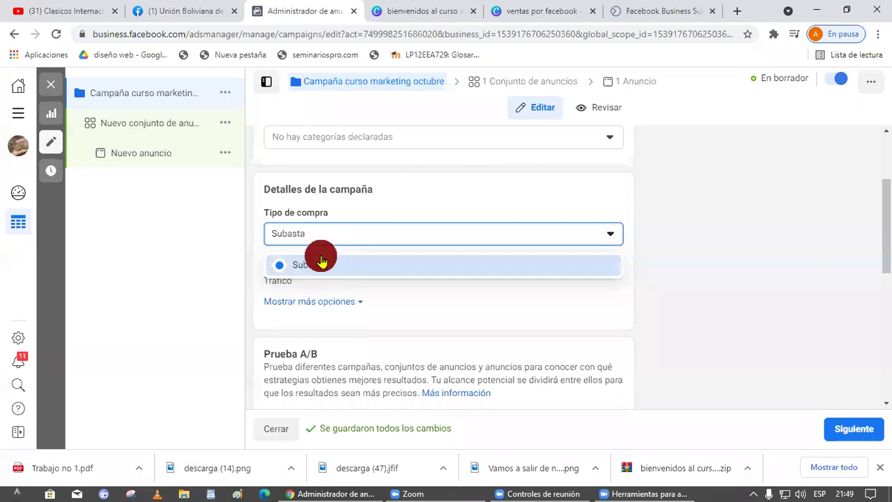
pyautogui.click(322, 264)
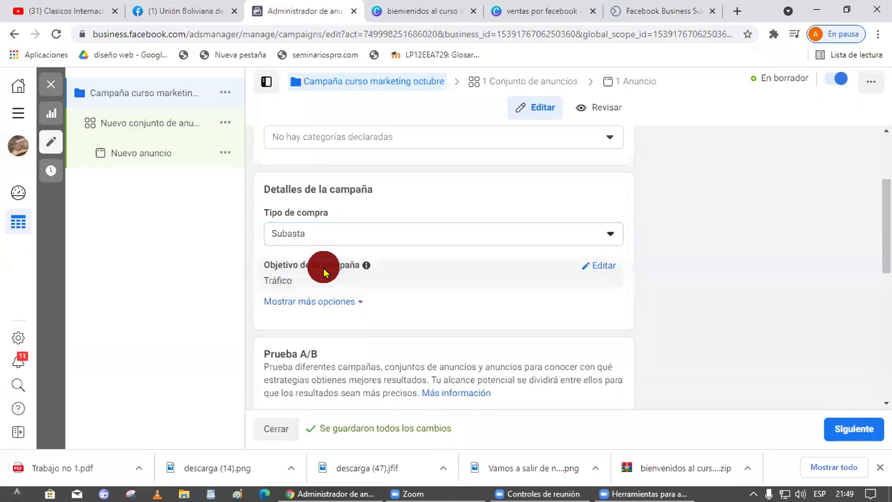
# - Open the campaign objective for editing and review the available objectives
pyautogui.moveTo(265, 273); pyautogui.dragTo(388, 272)
pyautogui.click(392, 274)
pyautogui.click(605, 268)
pyautogui.scroll(-1, 446, 251)
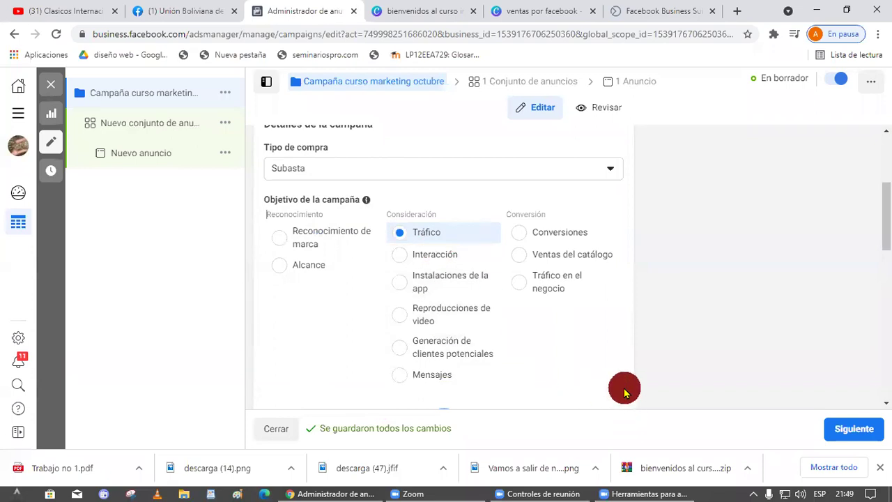
# - Circle the Prueba A/B heading in red and sketch branching lines and plus signs beside the section
pyautogui.scroll(-6, 616, 372)
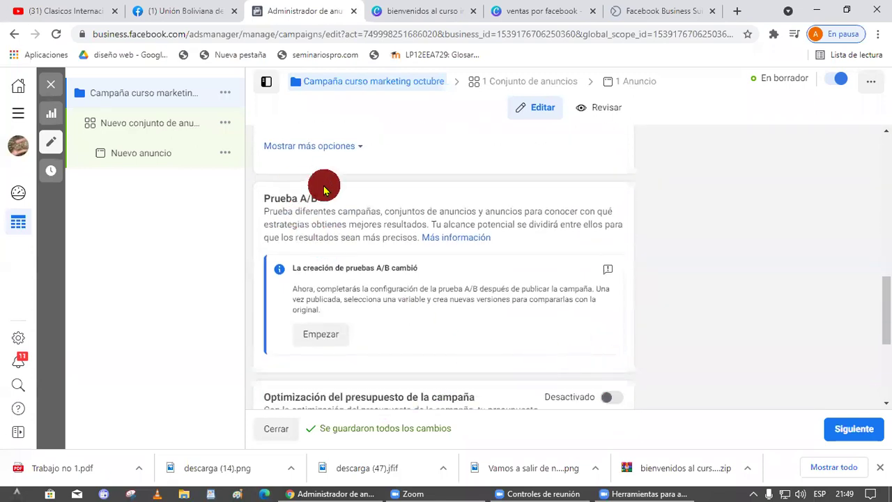
pyautogui.moveTo(320, 195); pyautogui.dragTo(214, 195)
pyautogui.click(224, 348)
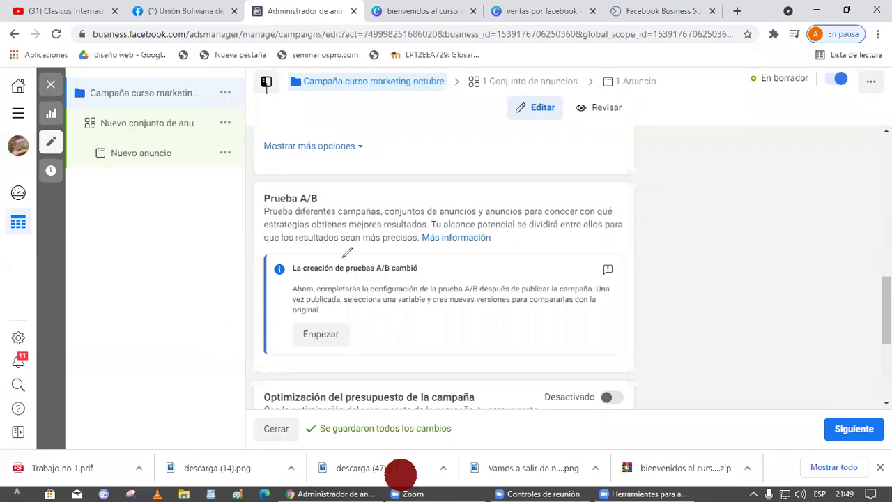
pyautogui.moveTo(250, 174); pyautogui.dragTo(254, 244)
pyautogui.moveTo(117, 208)
pyautogui.mouseDown()
pyautogui.moveTo(152, 345)
pyautogui.moveTo(195, 311)
pyautogui.mouseUp()
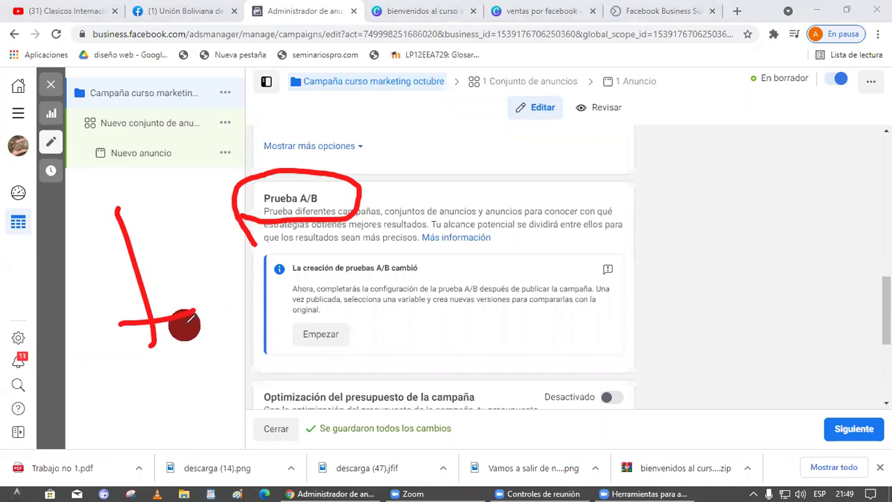
pyautogui.moveTo(174, 281)
pyautogui.mouseDown()
pyautogui.moveTo(183, 269)
pyautogui.moveTo(149, 265)
pyautogui.moveTo(270, 288)
pyautogui.mouseUp()
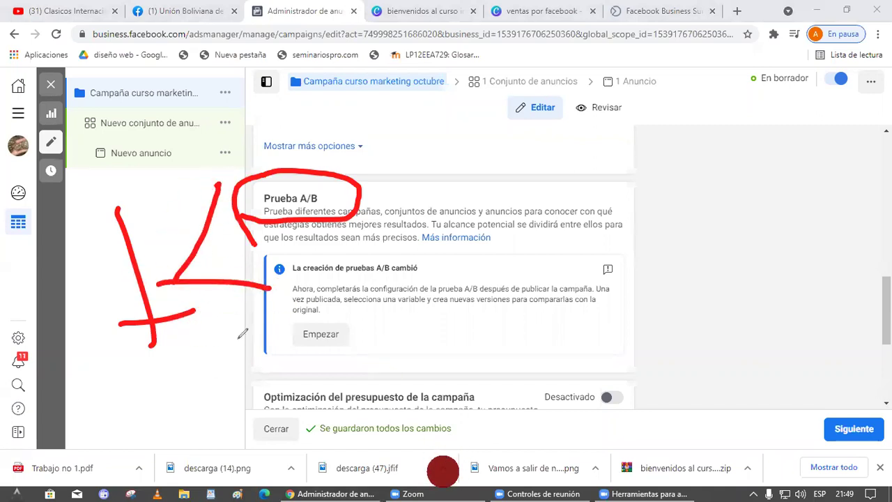
pyautogui.moveTo(206, 296); pyautogui.dragTo(268, 421)
pyautogui.moveTo(335, 353); pyautogui.dragTo(337, 393)
pyautogui.moveTo(305, 379); pyautogui.dragTo(369, 376)
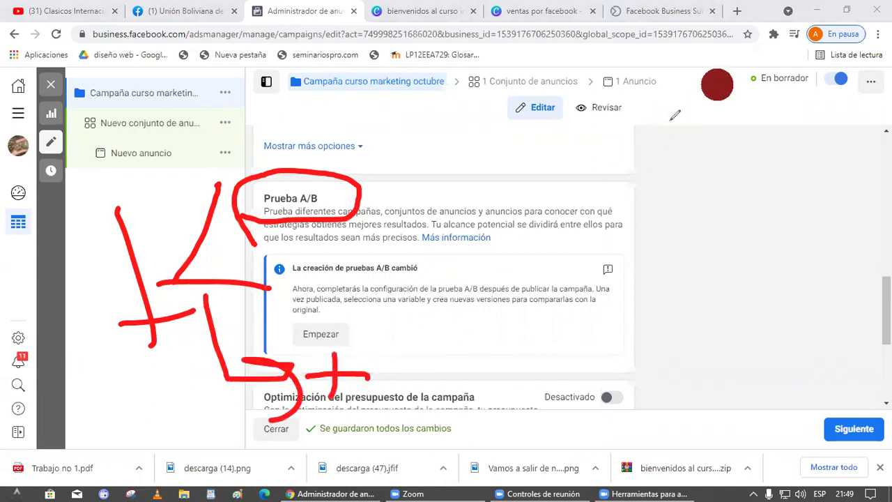
# - Cross out the Prueba A/B section with a large red X
pyautogui.moveTo(255, 187); pyautogui.dragTo(585, 317)
pyautogui.moveTo(551, 214); pyautogui.dragTo(346, 342)
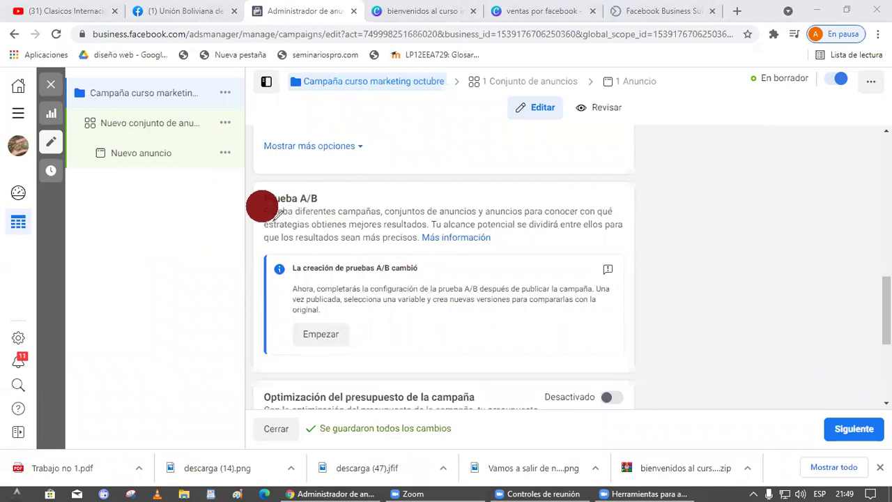
pyautogui.moveTo(247, 190); pyautogui.dragTo(531, 304)
pyautogui.moveTo(484, 195); pyautogui.dragTo(314, 276)
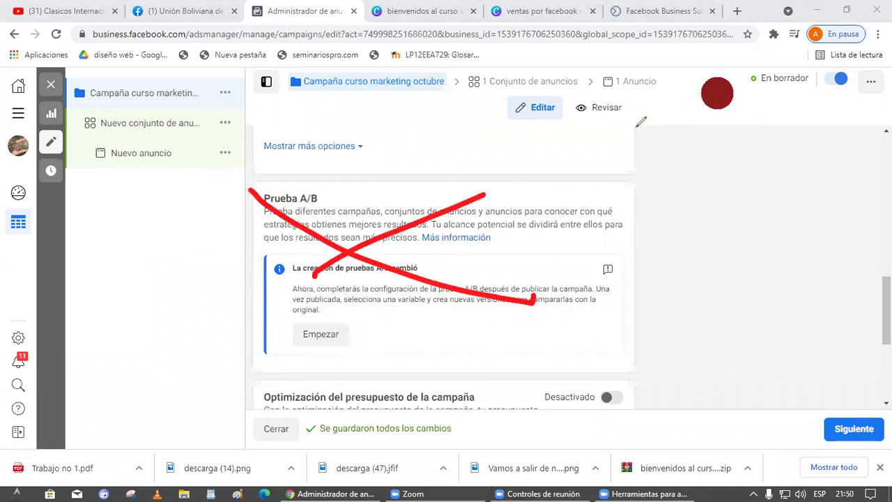
# - Review the campaign budget optimization section, then compare the multiple-ad-set and single-ad-set diagrams on Canva slides 16 and 15
pyautogui.scroll(-3, 645, 329)
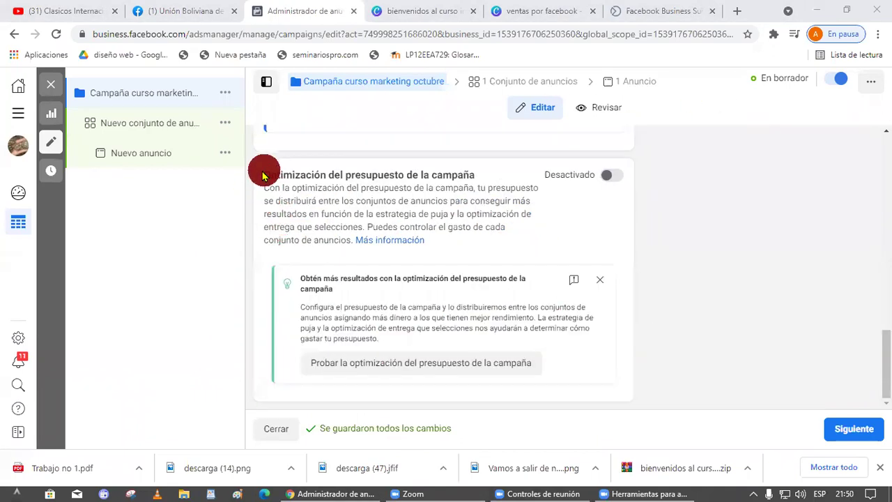
pyautogui.moveTo(261, 172); pyautogui.dragTo(576, 239)
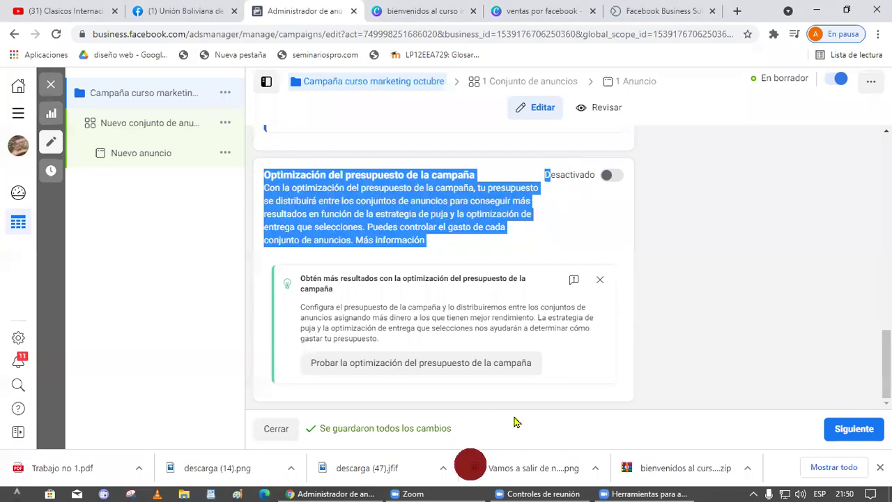
pyautogui.click(507, 249)
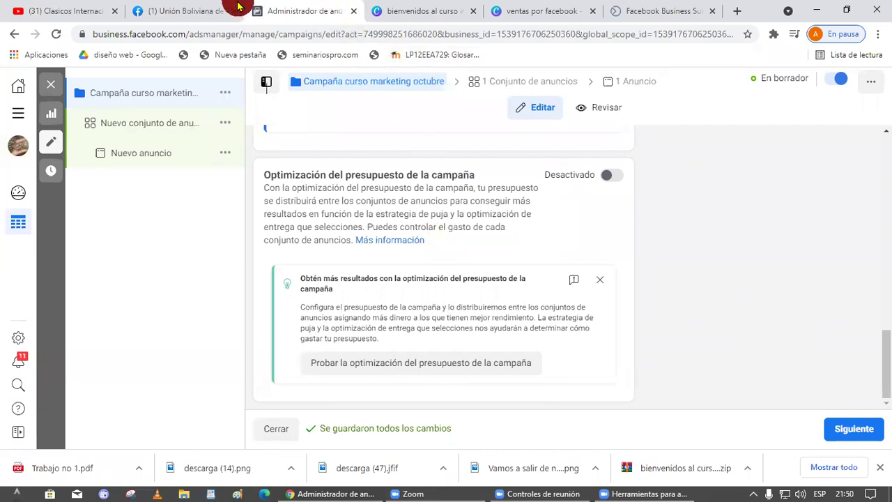
pyautogui.click(548, 11)
pyautogui.click(629, 388)
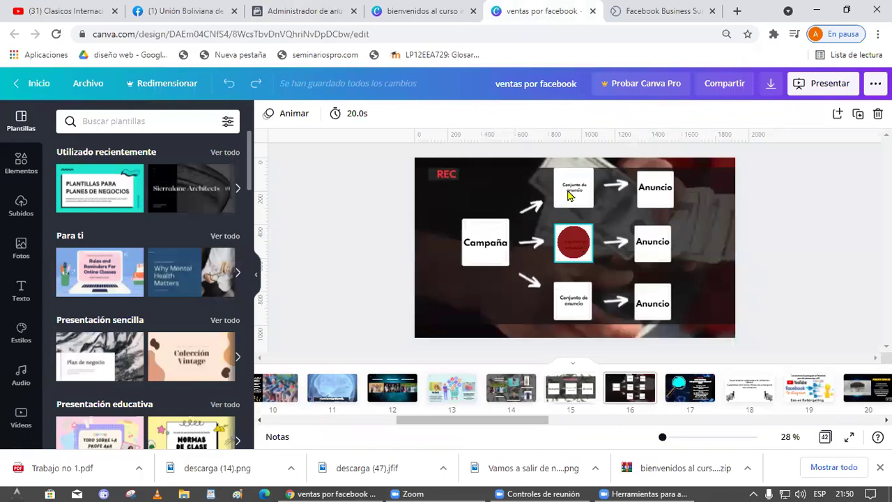
pyautogui.scroll(2, 592, 326)
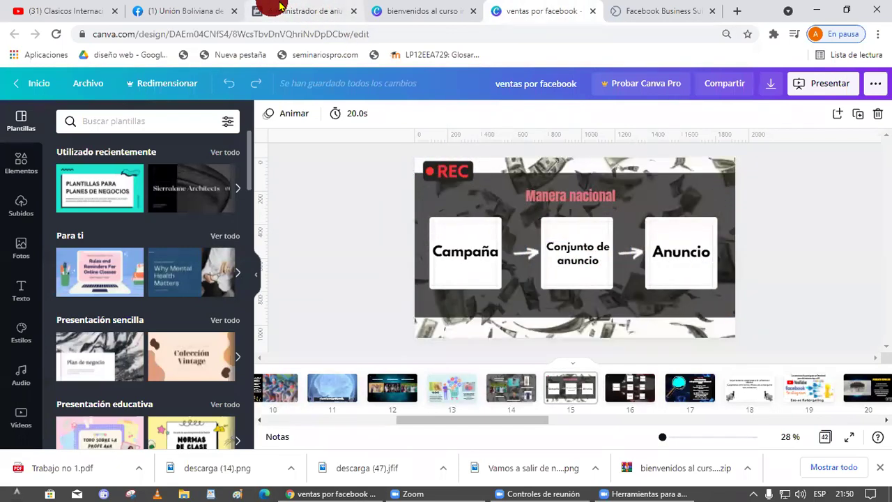
# - Return to Ads Manager and continue from the campaign settings to the ad set settings
pyautogui.click(299, 10)
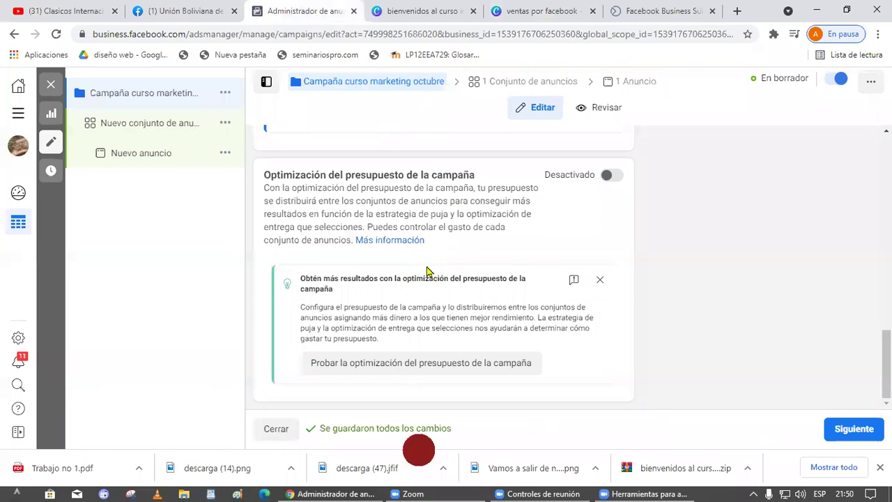
pyautogui.click(835, 428)
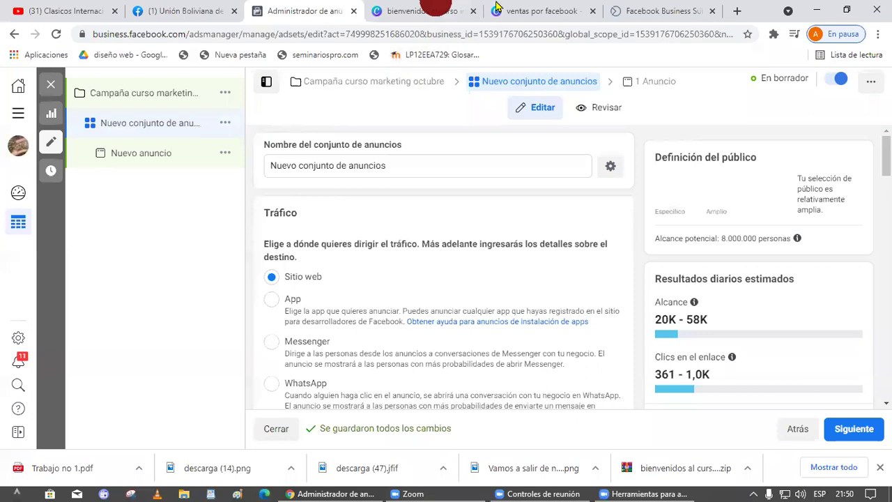
# - Switch to the "ventas por facebook" Canva presentation and cross out the Campaña box in red on the "Manera nacional" slide
pyautogui.click(546, 9)
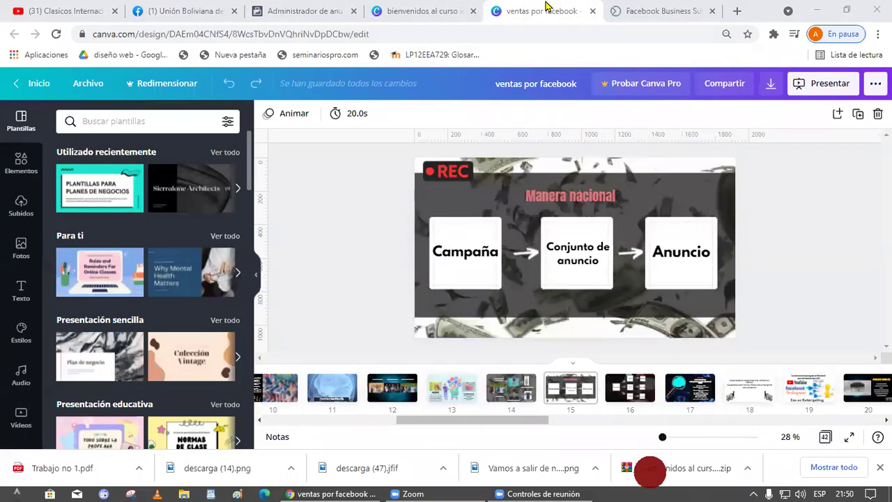
pyautogui.moveTo(394, 299); pyautogui.dragTo(505, 218)
pyautogui.moveTo(407, 202); pyautogui.dragTo(505, 289)
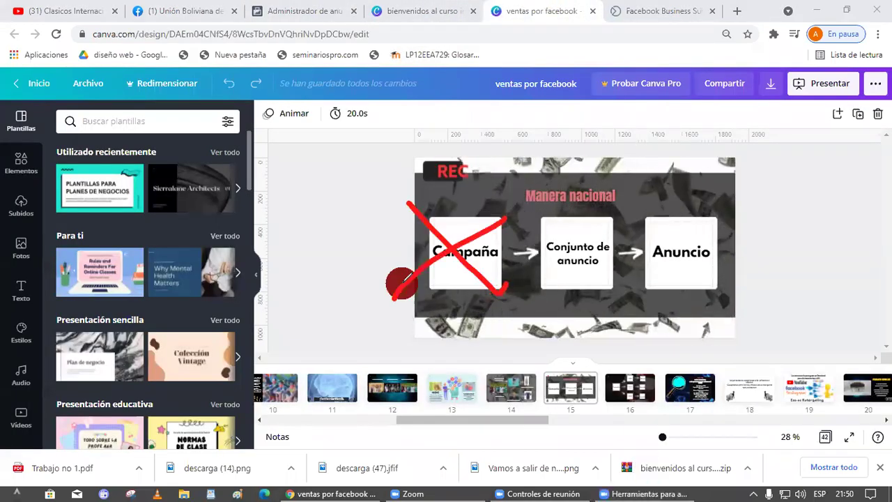
pyautogui.moveTo(498, 257)
pyautogui.mouseDown()
pyautogui.moveTo(628, 282)
pyautogui.moveTo(544, 199)
pyautogui.mouseUp()
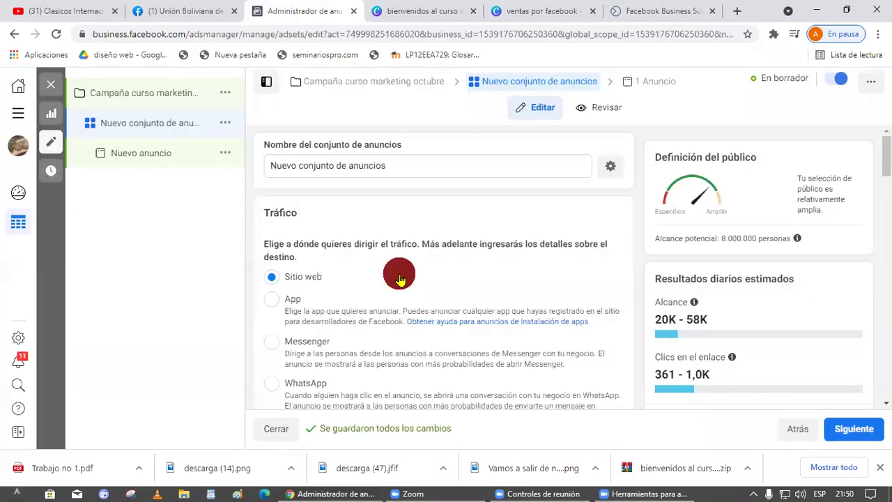
# - Circle the whole "Manera nacional" slide in Canva in red and write the letters CB twice beside it
pyautogui.hotkey('ctrl', '3')
pyautogui.click(411, 11)
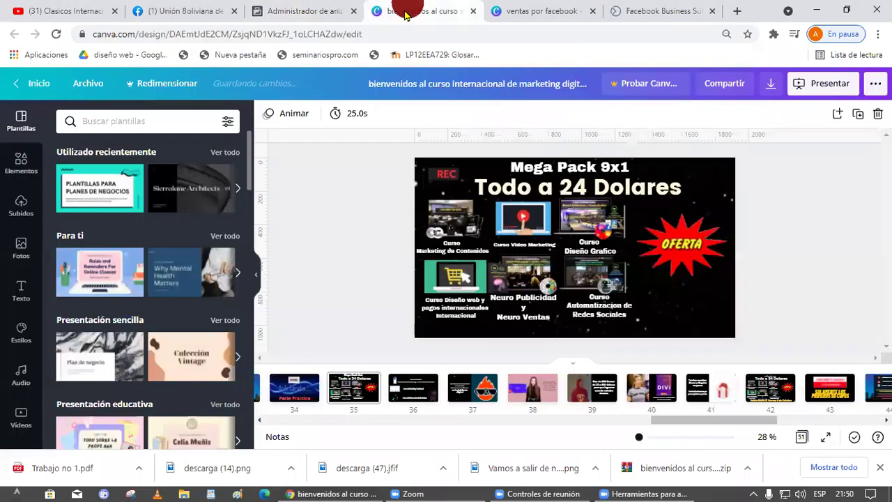
pyautogui.click(540, 10)
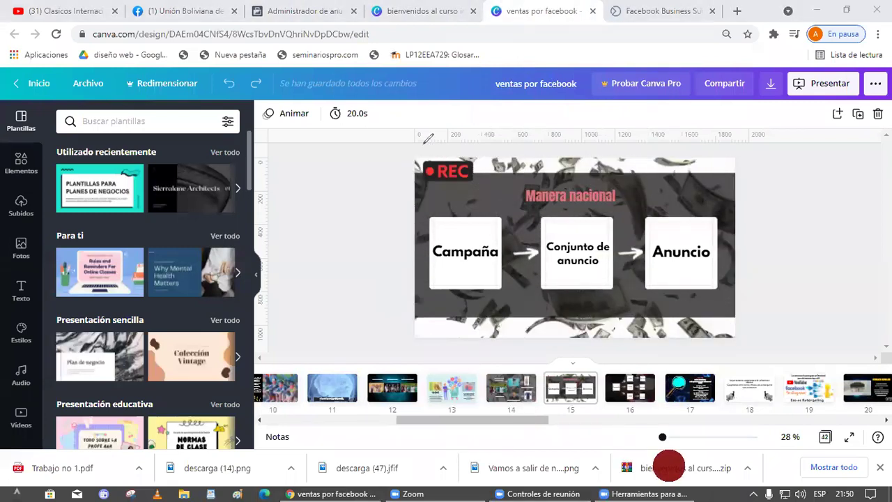
pyautogui.moveTo(421, 145)
pyautogui.mouseDown()
pyautogui.moveTo(364, 159)
pyautogui.moveTo(383, 172)
pyautogui.moveTo(379, 155)
pyautogui.moveTo(376, 217)
pyautogui.mouseUp()
pyautogui.moveTo(310, 272)
pyautogui.mouseDown()
pyautogui.moveTo(271, 288)
pyautogui.moveTo(279, 355)
pyautogui.moveTo(301, 352)
pyautogui.mouseUp()
pyautogui.moveTo(318, 345)
pyautogui.mouseDown()
pyautogui.moveTo(313, 314)
pyautogui.moveTo(347, 312)
pyautogui.moveTo(306, 352)
pyautogui.mouseUp()
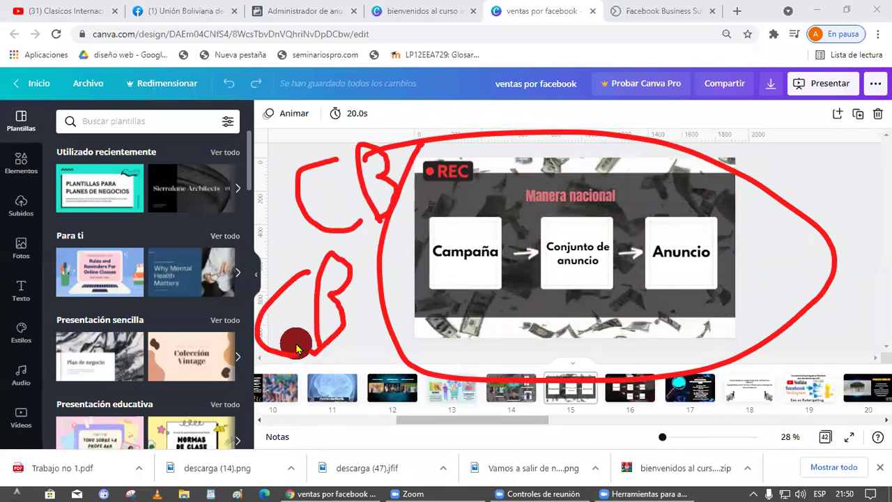
pyautogui.click(576, 284)
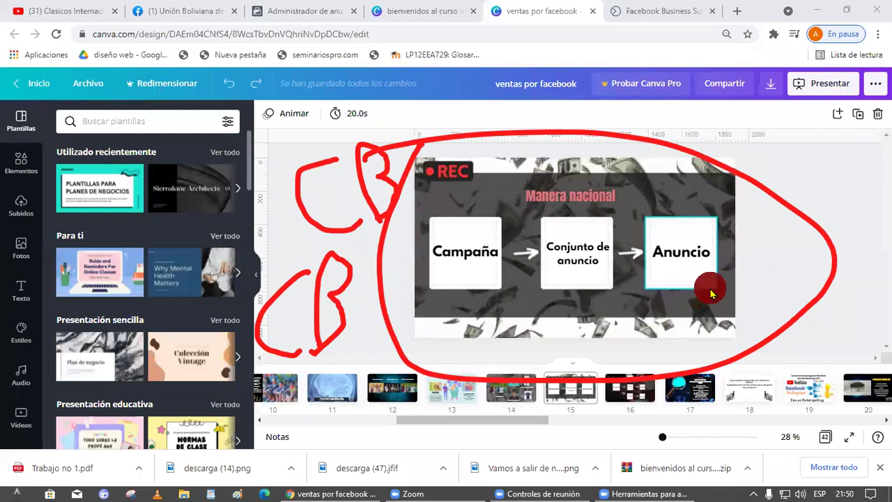
pyautogui.scroll(-2, 602, 257)
pyautogui.scroll(2, 480, 276)
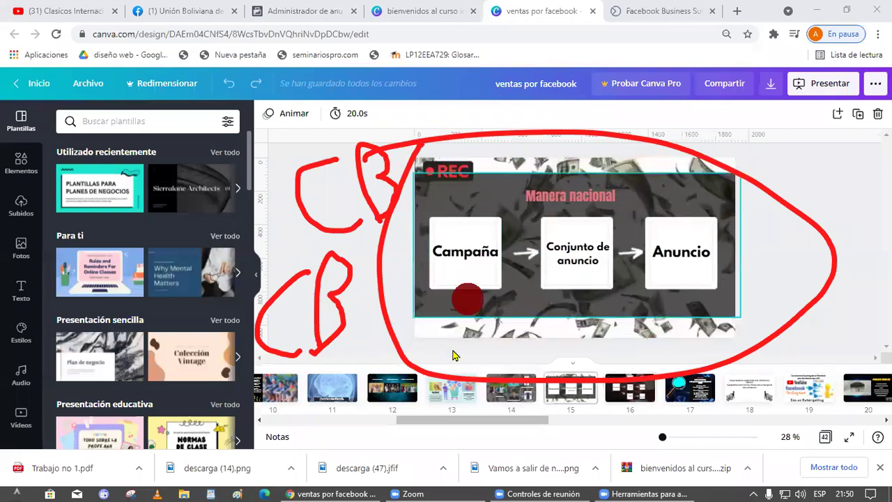
pyautogui.click(459, 385)
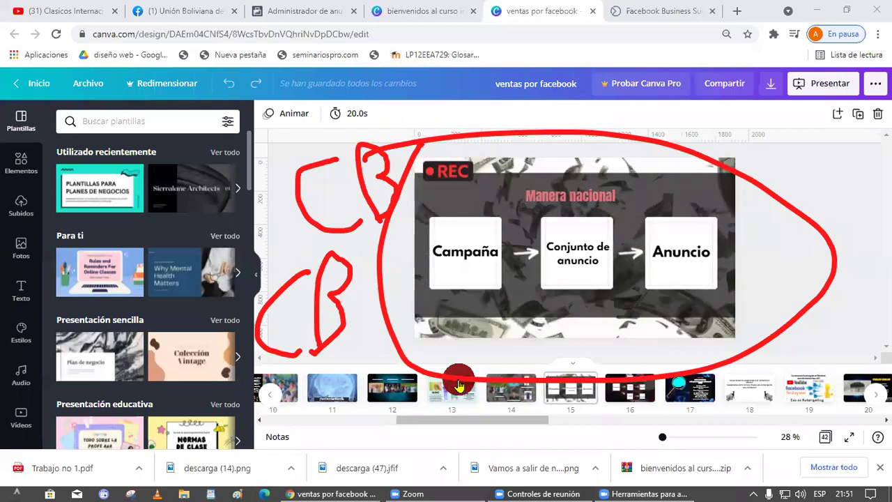
pyautogui.click(437, 352)
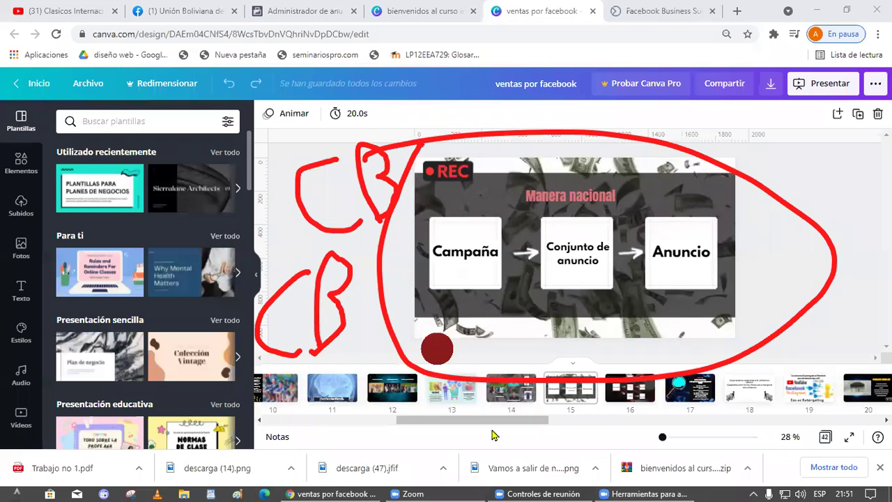
pyautogui.click(283, 326)
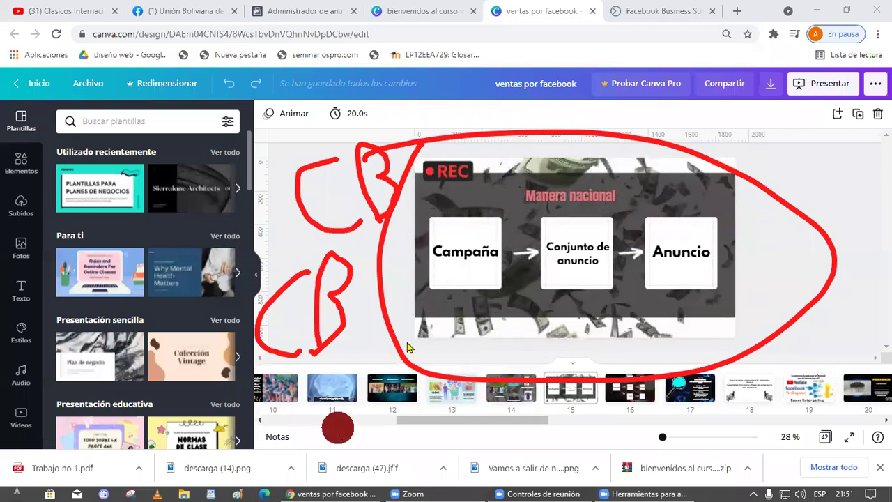
pyautogui.click(402, 310)
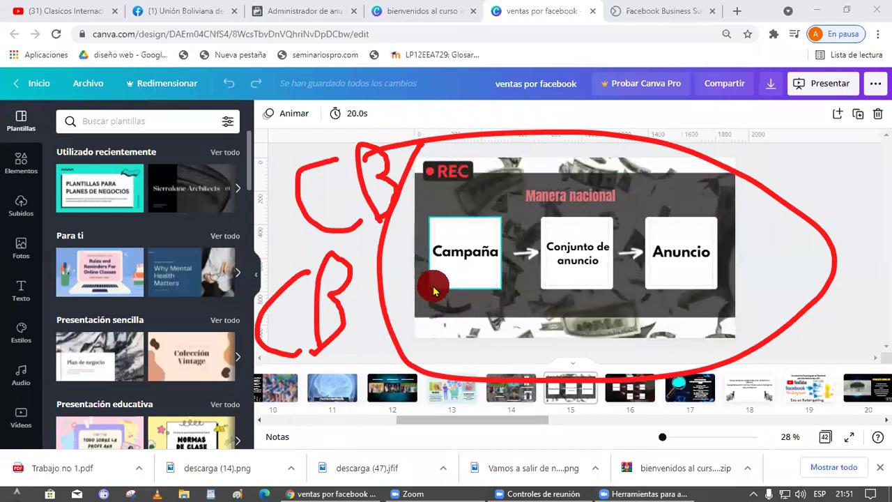
# - Clear the red drawings from the "Manera nacional" slide and switch back to the ad set settings in Ads Manager
pyautogui.click(725, 112)
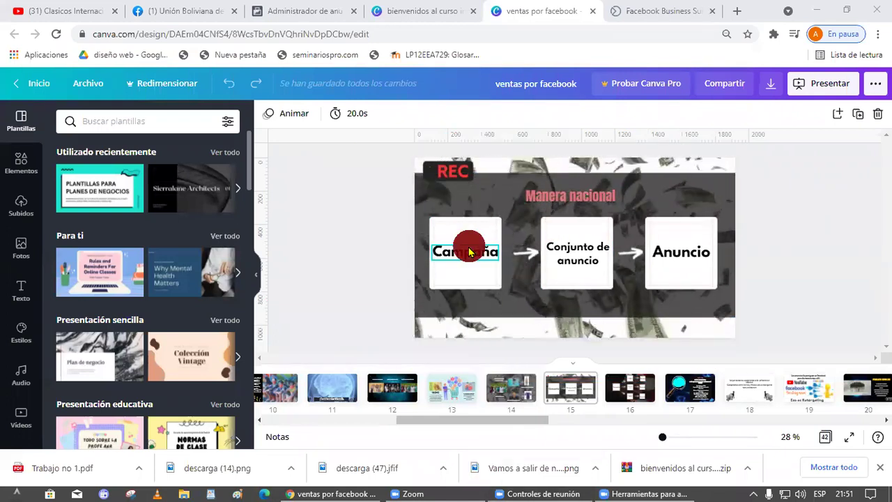
pyautogui.scroll(-3, 550, 260)
pyautogui.press('Up')
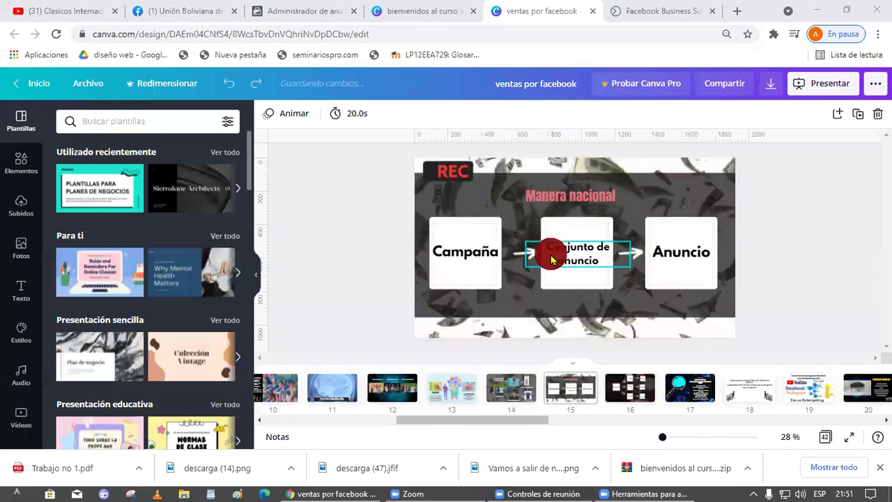
pyautogui.click(301, 9)
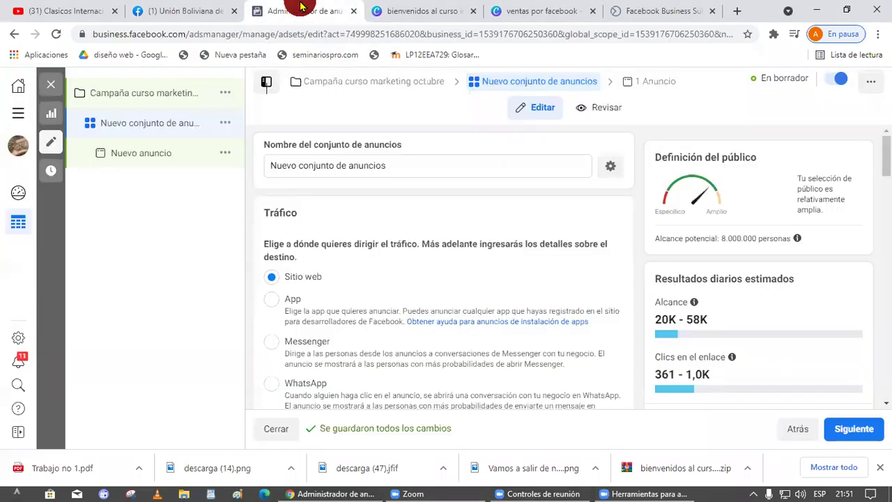
# - Highlight the ad set name, circle the Tráfico heading in red, and clear the circle
pyautogui.moveTo(412, 165); pyautogui.dragTo(231, 169)
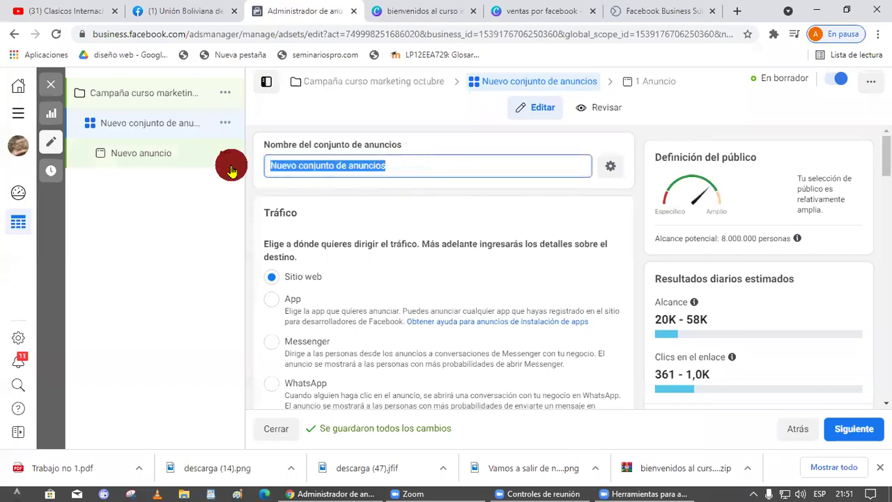
pyautogui.moveTo(396, 165); pyautogui.dragTo(235, 167)
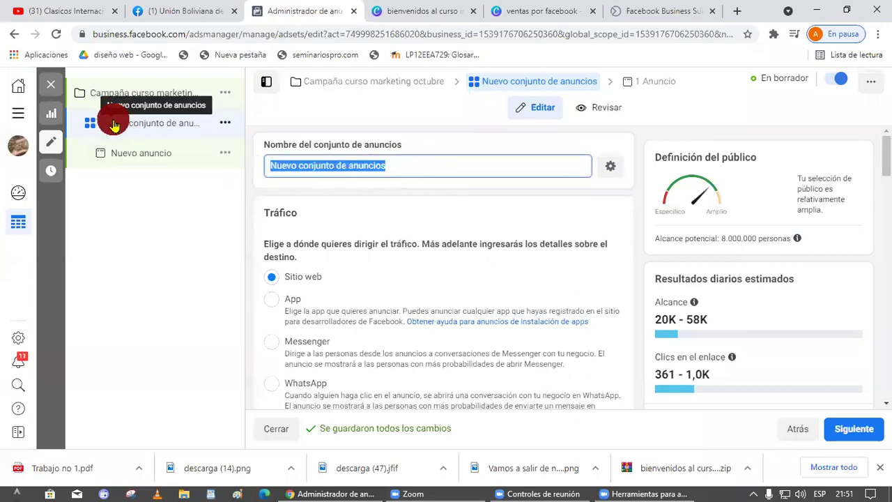
pyautogui.click(424, 195)
pyautogui.scroll(-1, 424, 195)
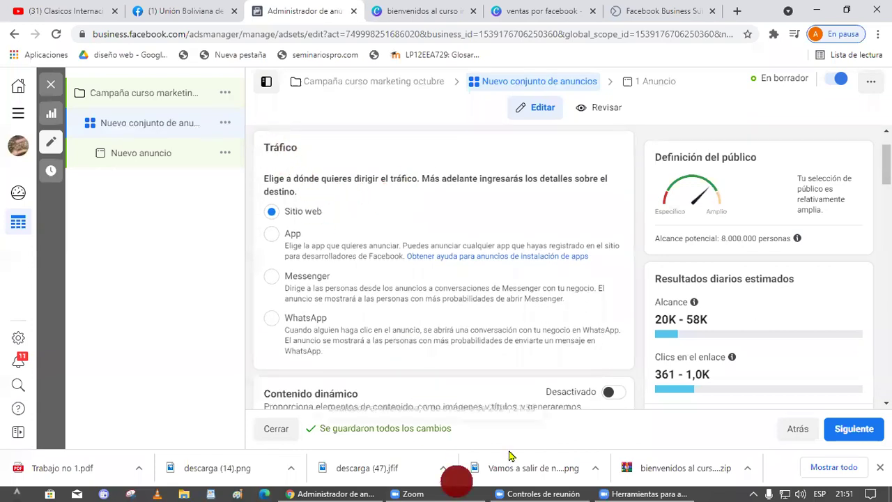
pyautogui.moveTo(327, 127)
pyautogui.mouseDown()
pyautogui.moveTo(249, 126)
pyautogui.moveTo(245, 170)
pyautogui.mouseUp()
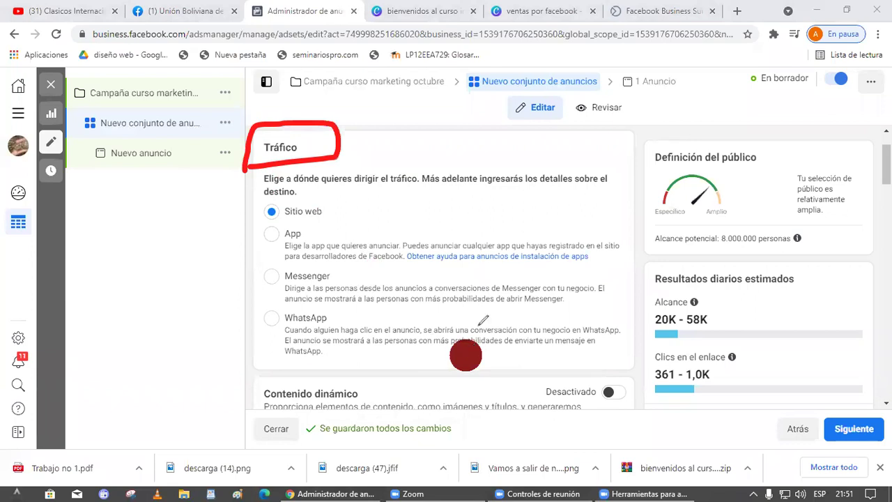
pyautogui.press('e')
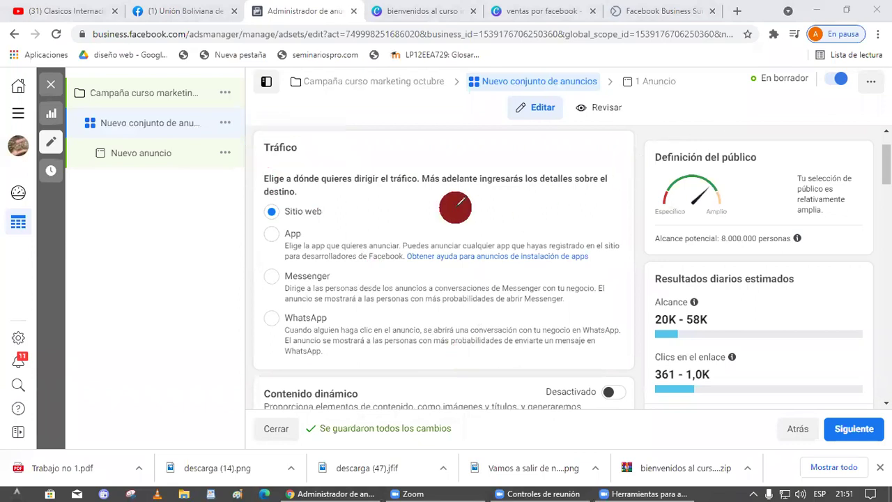
# - Mark the traffic destinations Sitio web, App, Messenger and WhatsApp with red strokes, and clear the marks
pyautogui.moveTo(255, 227); pyautogui.dragTo(376, 227)
pyautogui.moveTo(283, 268); pyautogui.dragTo(383, 264)
pyautogui.moveTo(338, 208); pyautogui.dragTo(387, 190)
pyautogui.moveTo(328, 248)
pyautogui.mouseDown()
pyautogui.moveTo(399, 223)
pyautogui.moveTo(407, 264)
pyautogui.mouseUp()
pyautogui.moveTo(331, 285); pyautogui.dragTo(407, 266)
pyautogui.moveTo(359, 320); pyautogui.dragTo(411, 309)
pyautogui.moveTo(283, 341); pyautogui.dragTo(357, 346)
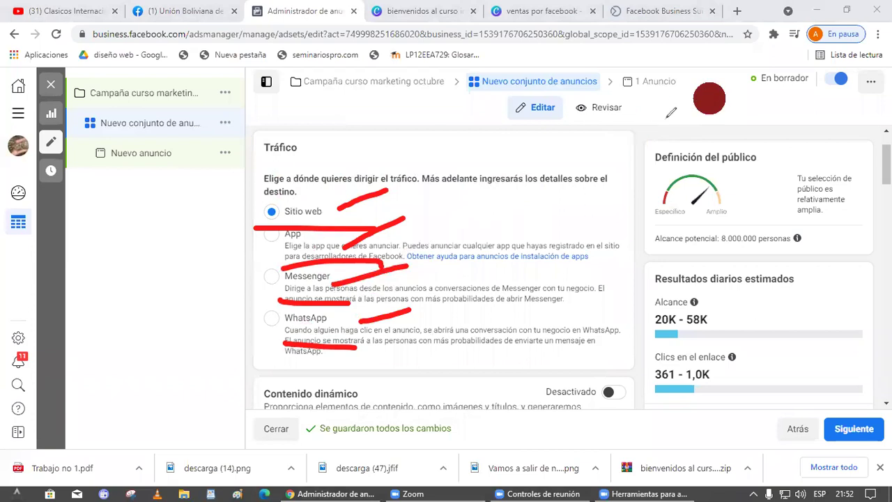
pyautogui.click(740, 137)
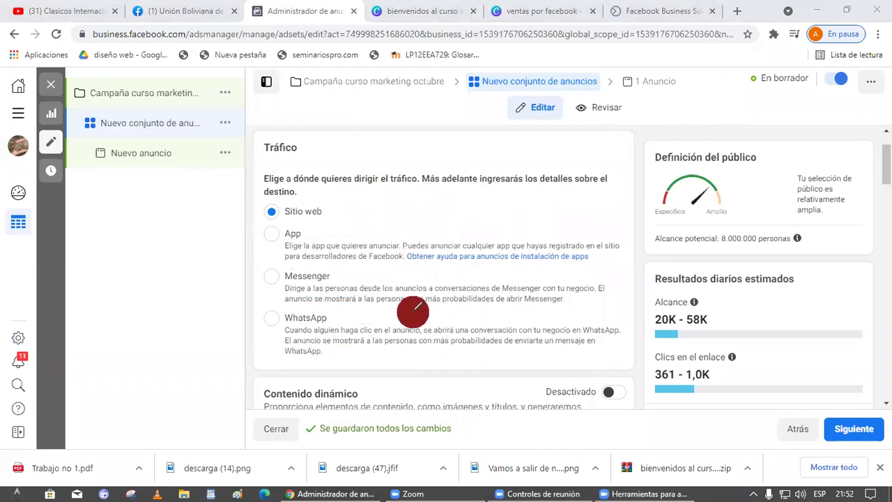
# - Underline the Sitio web destination in red, circle WhatsApp, and draw an arrow pointing toward Sitio web
pyautogui.moveTo(264, 226); pyautogui.dragTo(356, 219)
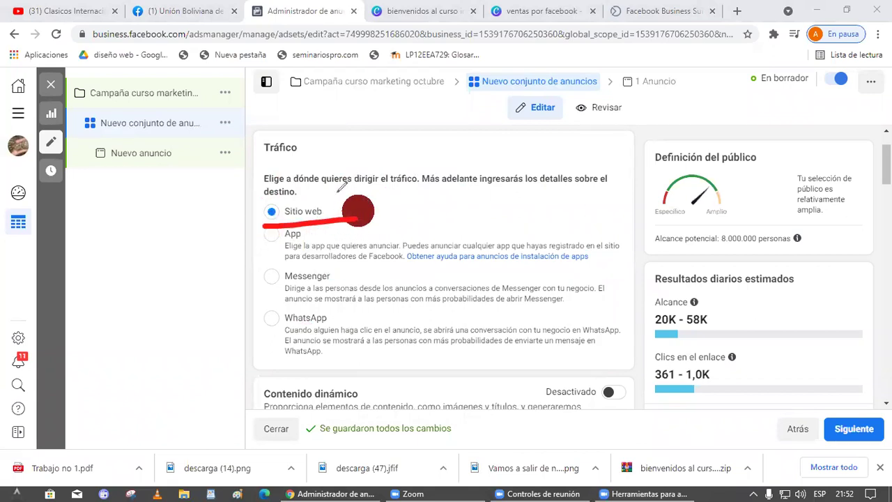
pyautogui.moveTo(265, 326)
pyautogui.mouseDown()
pyautogui.moveTo(321, 366)
pyautogui.moveTo(279, 291)
pyautogui.mouseUp()
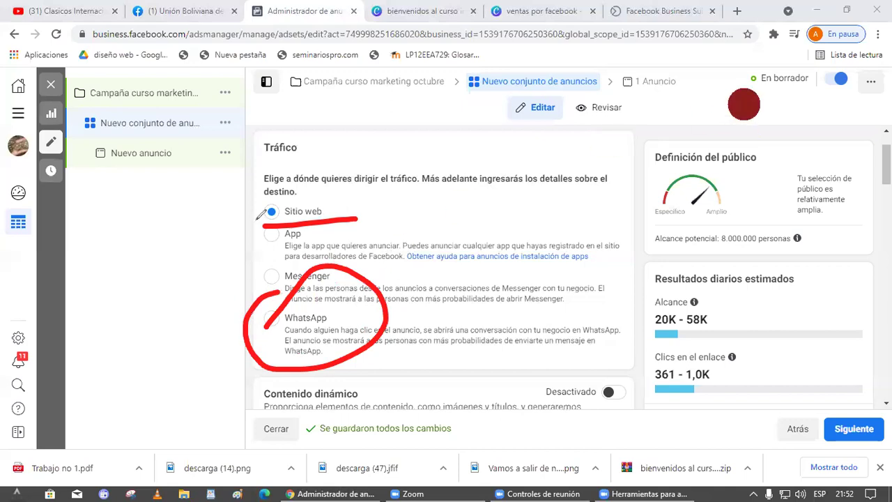
pyautogui.moveTo(253, 224); pyautogui.dragTo(396, 228)
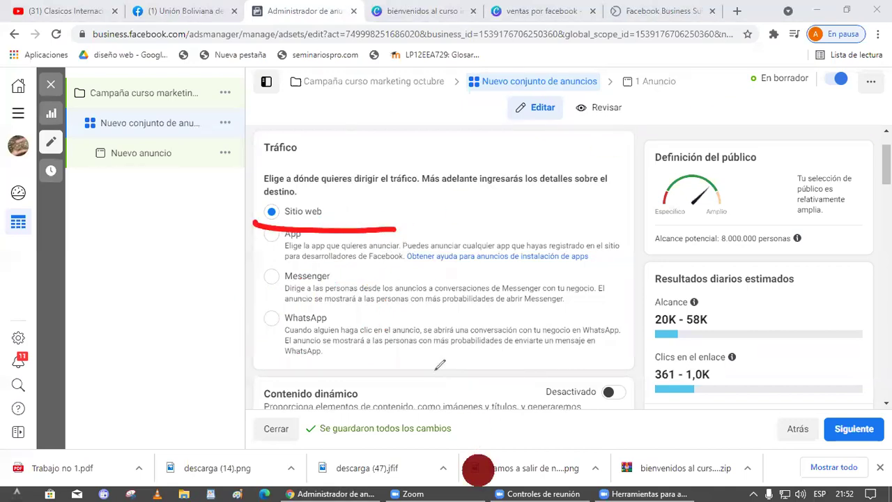
pyautogui.moveTo(57, 264)
pyautogui.mouseDown()
pyautogui.moveTo(208, 242)
pyautogui.moveTo(179, 299)
pyautogui.mouseUp()
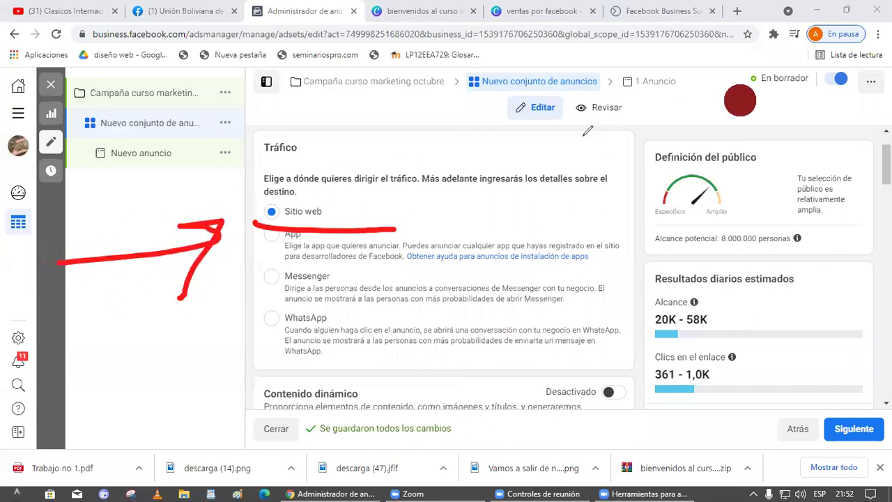
# - Continue to the Presupuesto y calendario section, highlight its heading and circle it in red
pyautogui.scroll(-4, 365, 314)
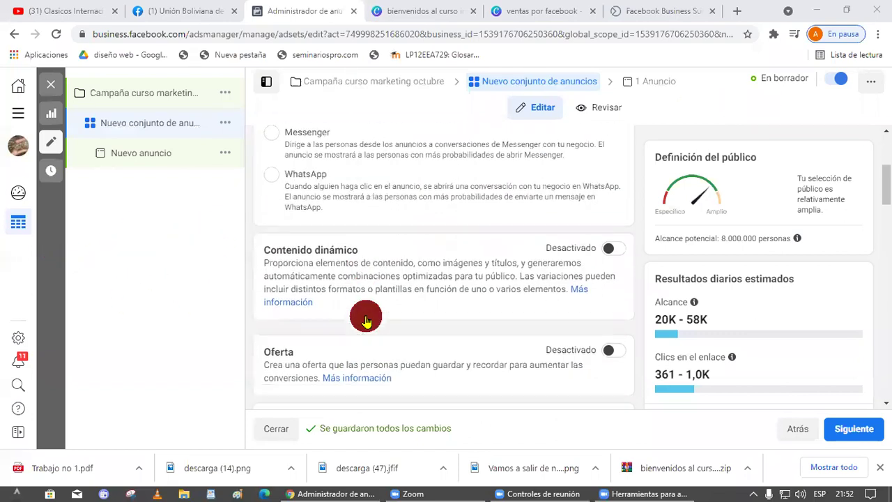
pyautogui.scroll(-2, 389, 296)
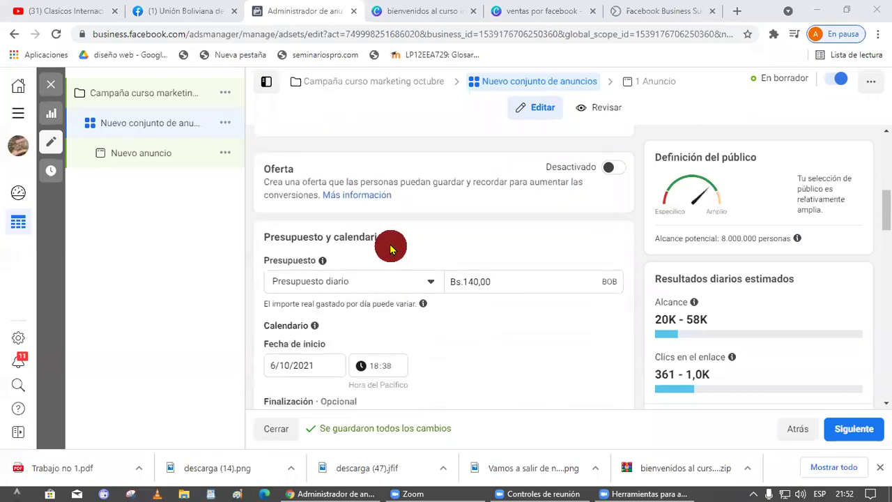
pyautogui.scroll(-1, 392, 243)
pyautogui.moveTo(399, 177); pyautogui.dragTo(253, 179)
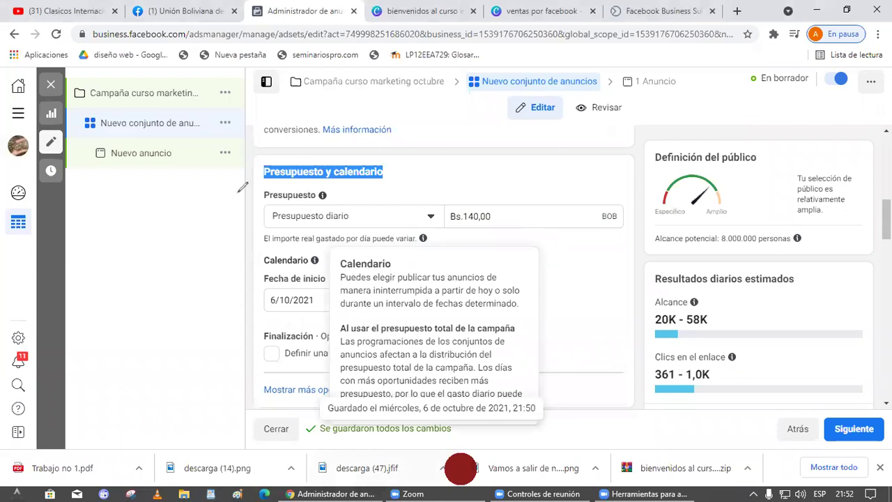
pyautogui.moveTo(242, 187); pyautogui.dragTo(344, 153)
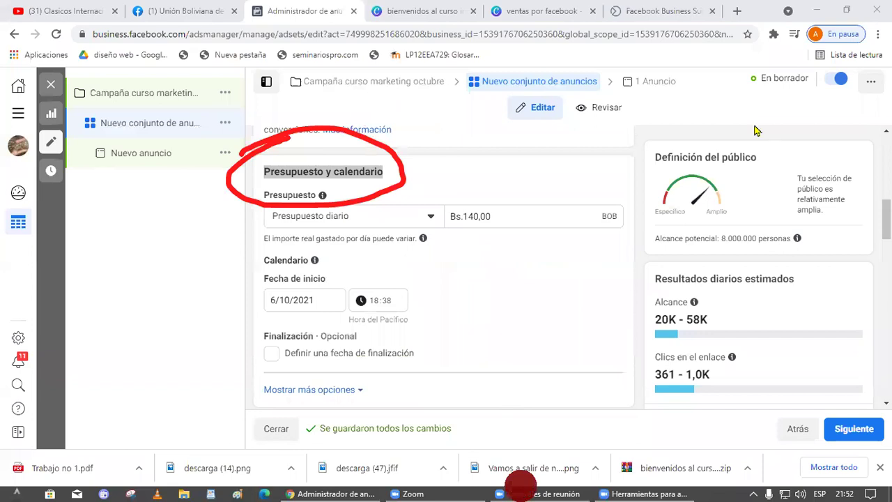
# - Draw a red downward arrow through Presupuesto y calendario, circle the audience definition and daily result estimates, and clear the marks
pyautogui.moveTo(263, 175)
pyautogui.mouseDown()
pyautogui.moveTo(453, 156)
pyautogui.moveTo(522, 398)
pyautogui.moveTo(466, 338)
pyautogui.moveTo(453, 302)
pyautogui.mouseUp()
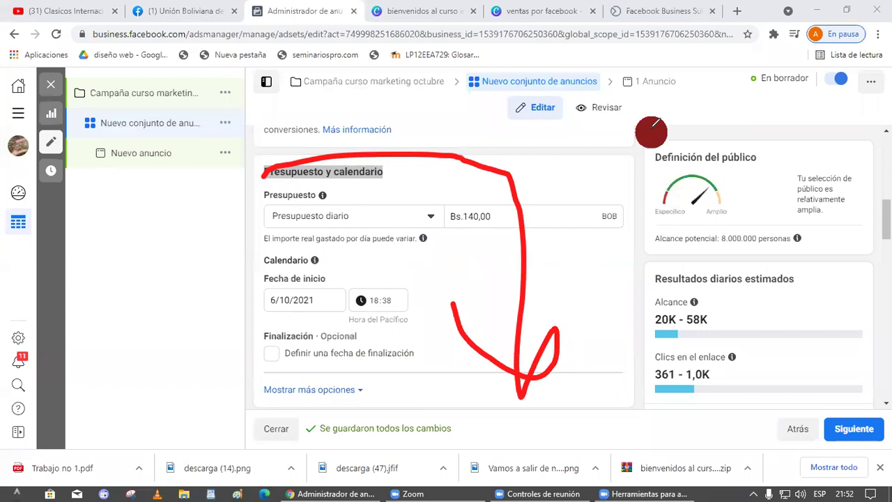
pyautogui.moveTo(651, 132); pyautogui.dragTo(637, 156)
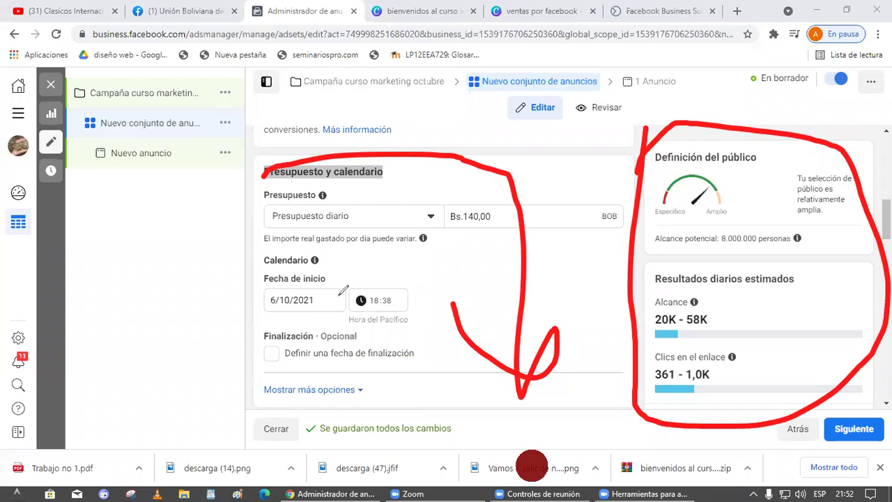
pyautogui.press('e')
# - Draw red arrows from the schedule settings toward the audience estimates, and underline the Alcance potencial figure
pyautogui.moveTo(326, 350)
pyautogui.mouseDown()
pyautogui.moveTo(589, 261)
pyautogui.moveTo(621, 273)
pyautogui.moveTo(559, 364)
pyautogui.mouseUp()
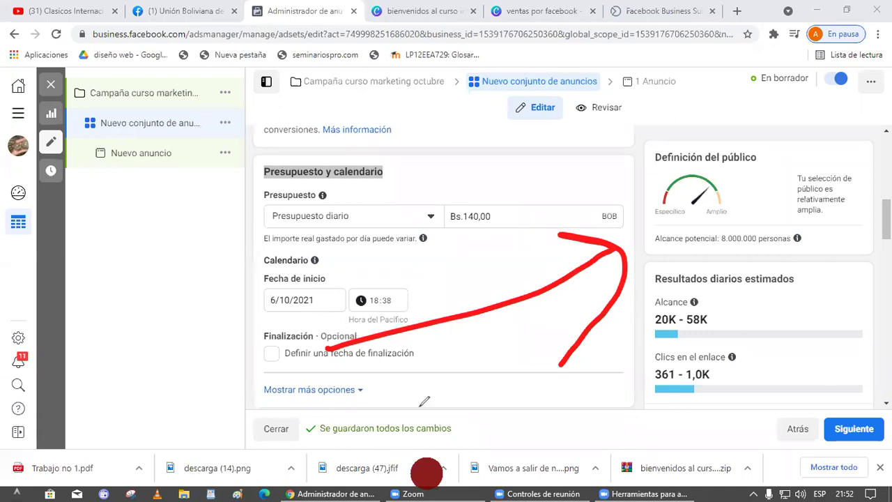
pyautogui.press('e')
pyautogui.moveTo(648, 252); pyautogui.dragTo(820, 249)
pyautogui.moveTo(403, 314)
pyautogui.mouseDown()
pyautogui.moveTo(597, 237)
pyautogui.moveTo(631, 284)
pyautogui.mouseUp()
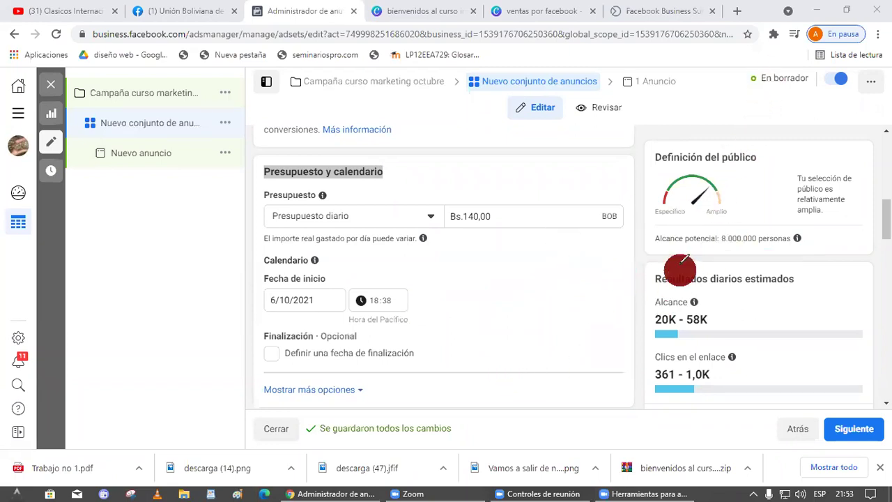
# - Underline Alcance potencial, circle both the Presupuesto y calendario section and the estimates in red with a downward arrow, and clear everything
pyautogui.moveTo(652, 260); pyautogui.dragTo(822, 255)
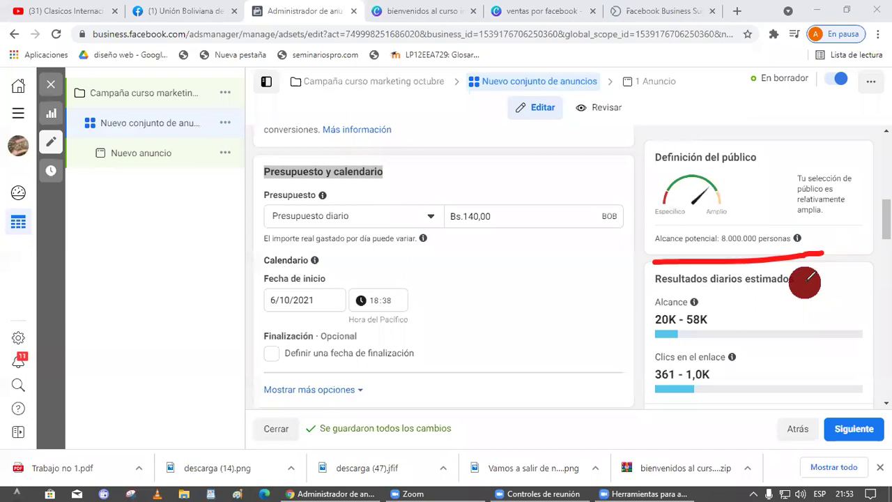
pyautogui.moveTo(204, 160)
pyautogui.mouseDown()
pyautogui.moveTo(459, 135)
pyautogui.moveTo(535, 479)
pyautogui.moveTo(220, 183)
pyautogui.mouseUp()
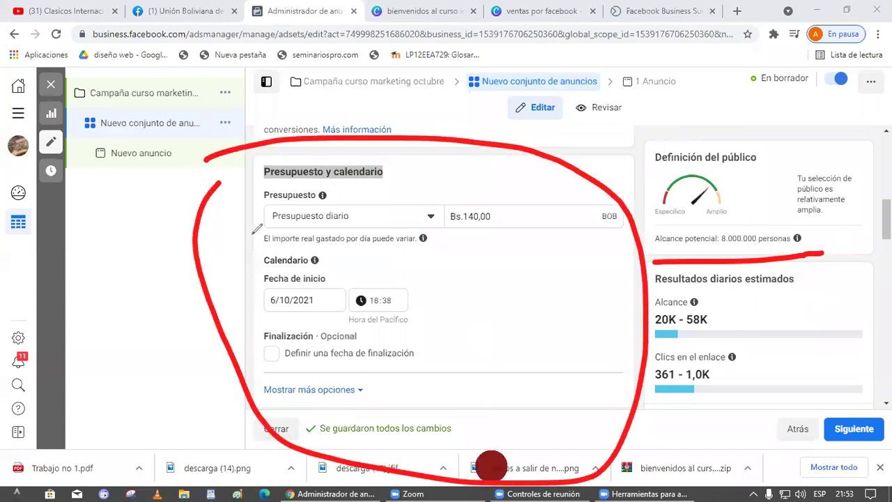
pyautogui.moveTo(516, 248); pyautogui.dragTo(465, 365)
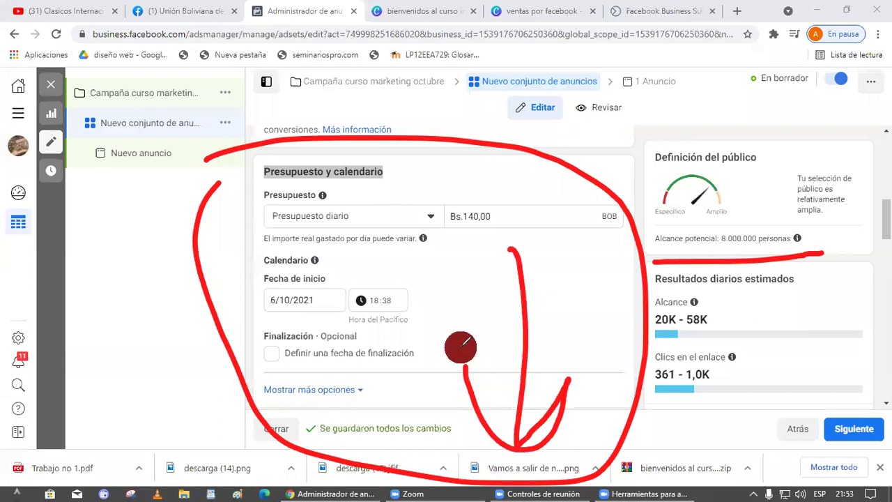
pyautogui.moveTo(660, 160)
pyautogui.mouseDown()
pyautogui.moveTo(836, 368)
pyautogui.moveTo(621, 191)
pyautogui.moveTo(624, 175)
pyautogui.mouseUp()
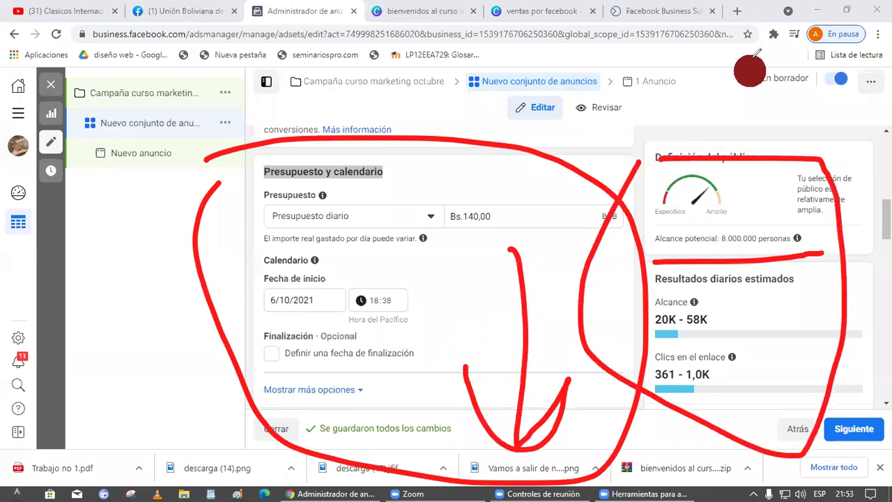
pyautogui.click(757, 54)
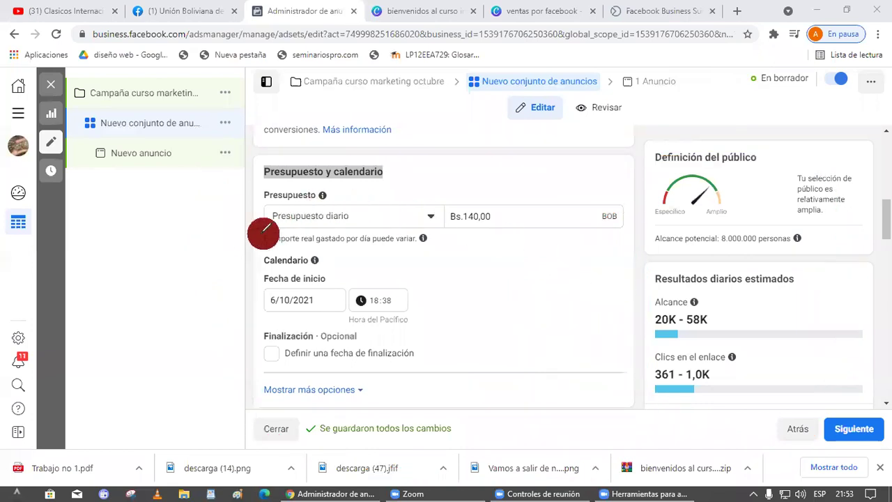
# - Underline Alcance potencial and circle the Presupuesto diario setting with its Bs.140,00 amount in red
pyautogui.moveTo(232, 219); pyautogui.dragTo(265, 195)
pyautogui.moveTo(646, 255); pyautogui.dragTo(869, 258)
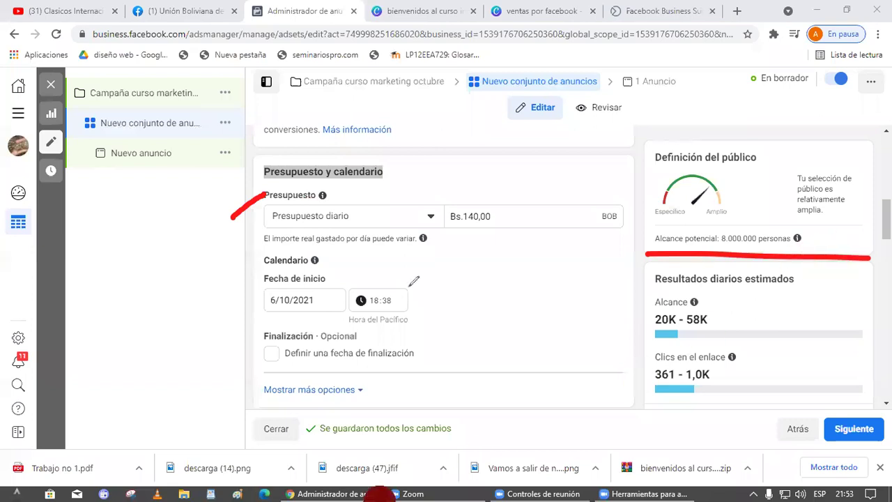
pyautogui.moveTo(467, 233)
pyautogui.mouseDown()
pyautogui.moveTo(514, 183)
pyautogui.moveTo(234, 204)
pyautogui.moveTo(486, 219)
pyautogui.mouseUp()
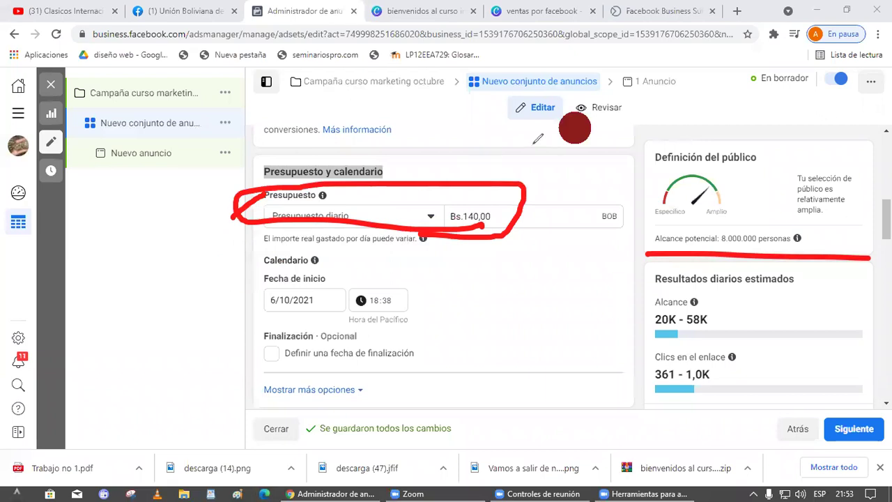
# - Draw a red downward arrow across Presupuesto y calendario and circle the Definición del público and Resultados diarios estimados panels
pyautogui.moveTo(200, 174); pyautogui.dragTo(580, 351)
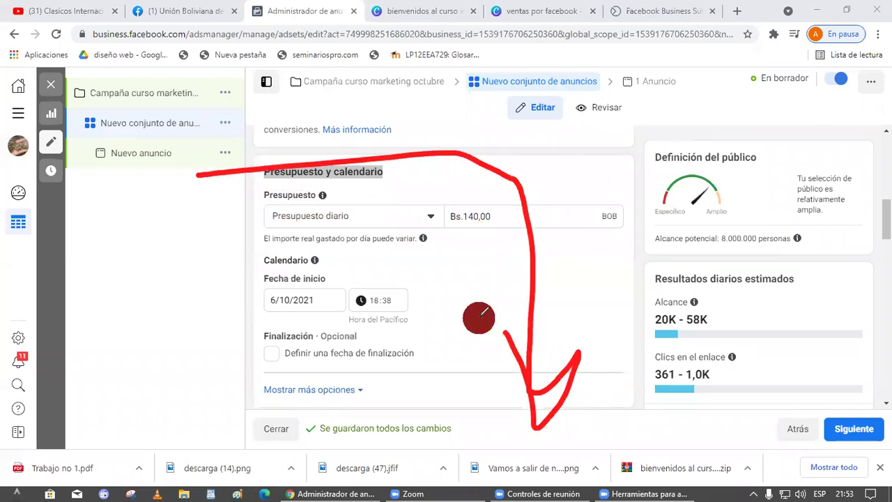
pyautogui.moveTo(658, 282)
pyautogui.mouseDown()
pyautogui.moveTo(618, 360)
pyautogui.moveTo(655, 305)
pyautogui.moveTo(640, 193)
pyautogui.moveTo(701, 230)
pyautogui.mouseUp()
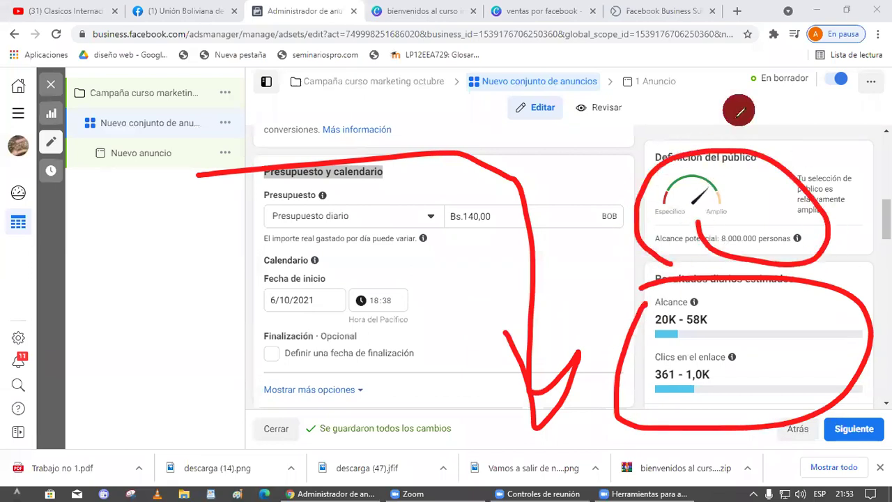
# - Underline Presupuesto diario and Alcance potencial, mark the Bs.140,00 amount and the daily estimates with red arrows and a circle, and clear everything
pyautogui.moveTo(260, 224); pyautogui.dragTo(552, 231)
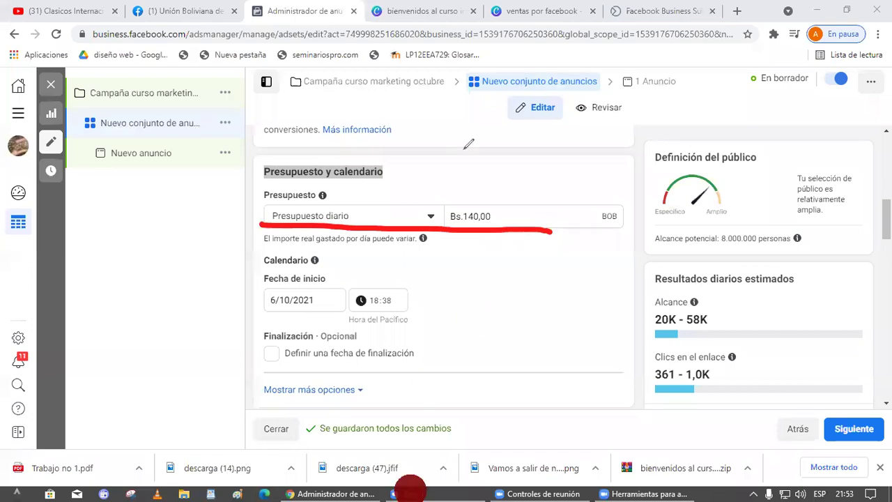
pyautogui.moveTo(453, 132)
pyautogui.mouseDown()
pyautogui.moveTo(494, 178)
pyautogui.moveTo(432, 185)
pyautogui.mouseUp()
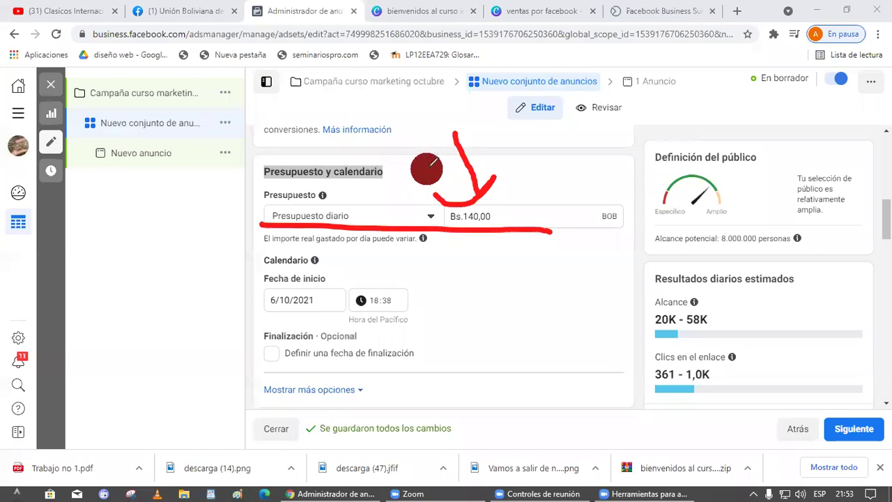
pyautogui.moveTo(663, 255); pyautogui.dragTo(813, 254)
pyautogui.moveTo(641, 239)
pyautogui.mouseDown()
pyautogui.moveTo(629, 235)
pyautogui.moveTo(591, 269)
pyautogui.moveTo(629, 322)
pyautogui.moveTo(617, 337)
pyautogui.moveTo(724, 347)
pyautogui.mouseUp()
pyautogui.moveTo(552, 340)
pyautogui.mouseDown()
pyautogui.moveTo(560, 403)
pyautogui.moveTo(603, 377)
pyautogui.mouseUp()
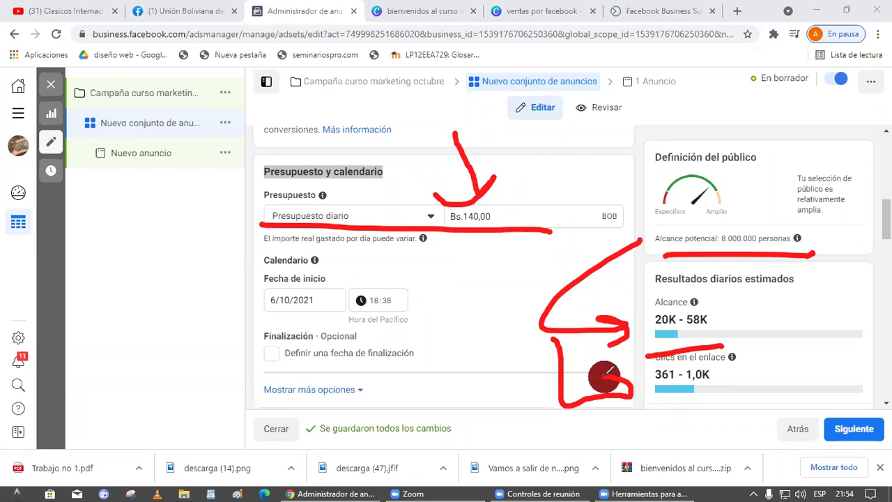
pyautogui.moveTo(599, 418)
pyautogui.mouseDown()
pyautogui.moveTo(635, 405)
pyautogui.moveTo(776, 408)
pyautogui.mouseUp()
pyautogui.moveTo(574, 440)
pyautogui.mouseDown()
pyautogui.moveTo(641, 417)
pyautogui.moveTo(634, 445)
pyautogui.mouseUp()
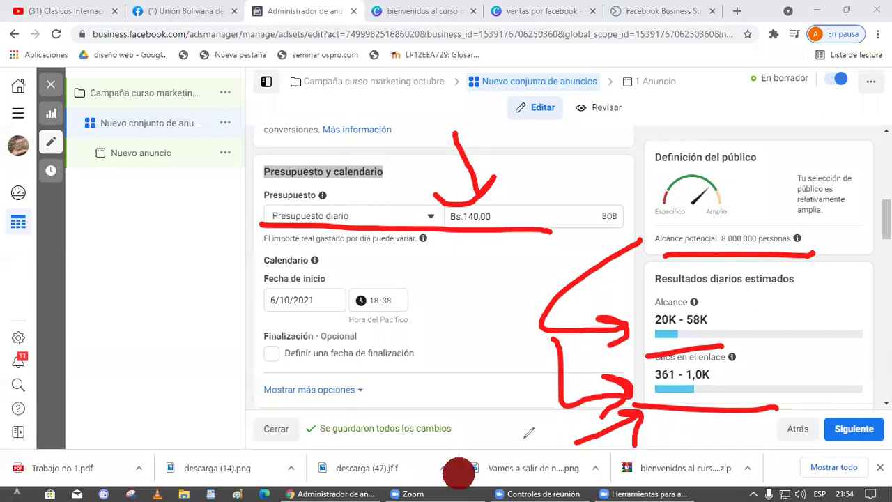
pyautogui.moveTo(628, 324)
pyautogui.mouseDown()
pyautogui.moveTo(707, 244)
pyautogui.moveTo(840, 370)
pyautogui.moveTo(627, 407)
pyautogui.mouseUp()
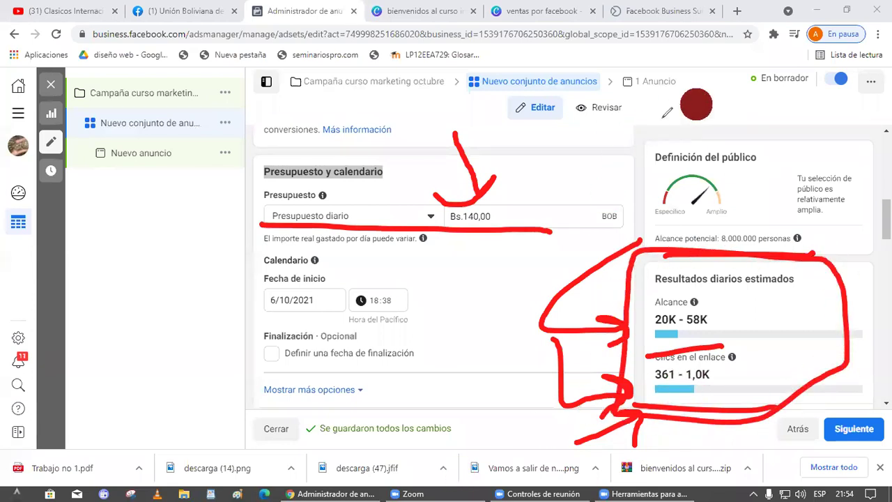
pyautogui.press('e')
# - Circle Resultados diarios estimados, its upper estimates and the Bs.140,00 budget in red with arrows toward the estimates, and clear the marks
pyautogui.moveTo(616, 279)
pyautogui.mouseDown()
pyautogui.moveTo(818, 359)
pyautogui.moveTo(670, 430)
pyautogui.mouseUp()
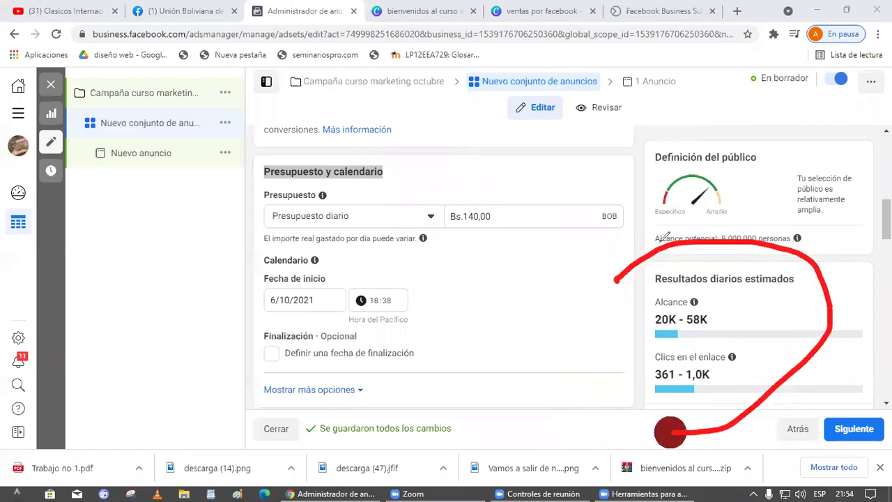
pyautogui.moveTo(659, 239); pyautogui.dragTo(668, 429)
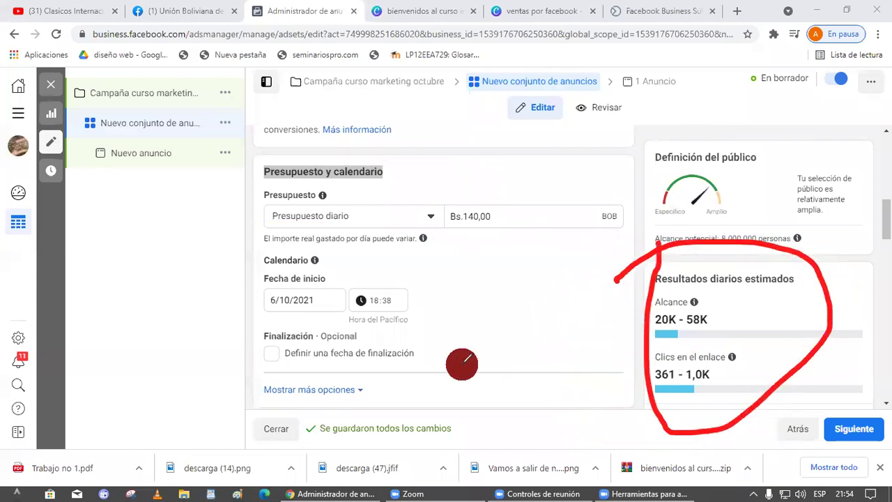
pyautogui.moveTo(322, 341)
pyautogui.mouseDown()
pyautogui.moveTo(607, 354)
pyautogui.moveTo(613, 374)
pyautogui.moveTo(546, 404)
pyautogui.mouseUp()
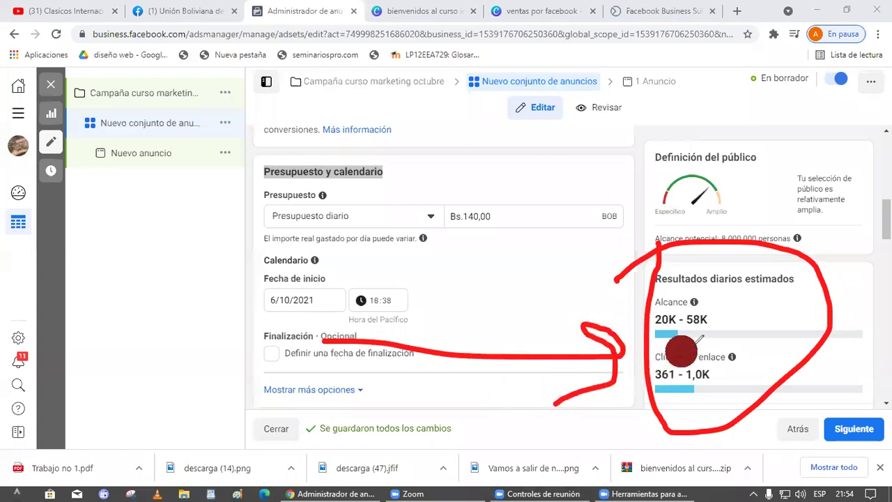
pyautogui.moveTo(749, 311)
pyautogui.mouseDown()
pyautogui.moveTo(724, 321)
pyautogui.moveTo(686, 307)
pyautogui.moveTo(721, 327)
pyautogui.moveTo(682, 353)
pyautogui.moveTo(686, 393)
pyautogui.moveTo(735, 397)
pyautogui.moveTo(711, 347)
pyautogui.mouseUp()
pyautogui.moveTo(406, 199)
pyautogui.mouseDown()
pyautogui.moveTo(422, 196)
pyautogui.moveTo(418, 205)
pyautogui.mouseUp()
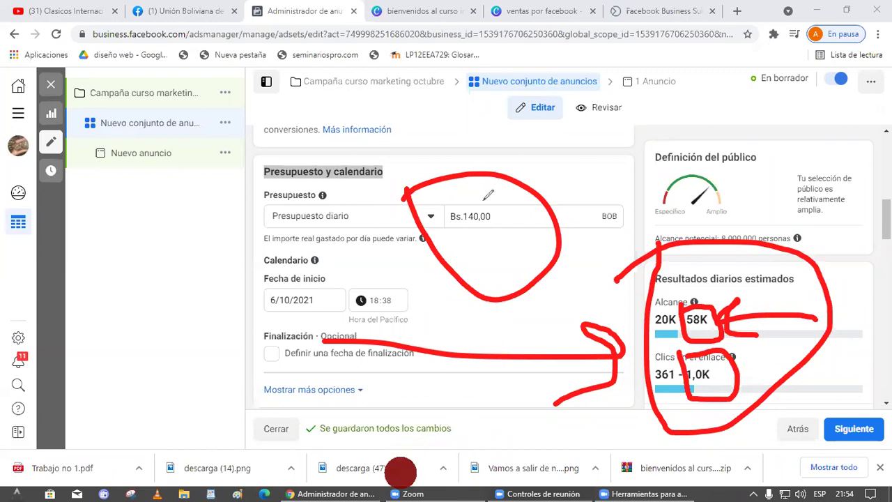
pyautogui.press('Escape')
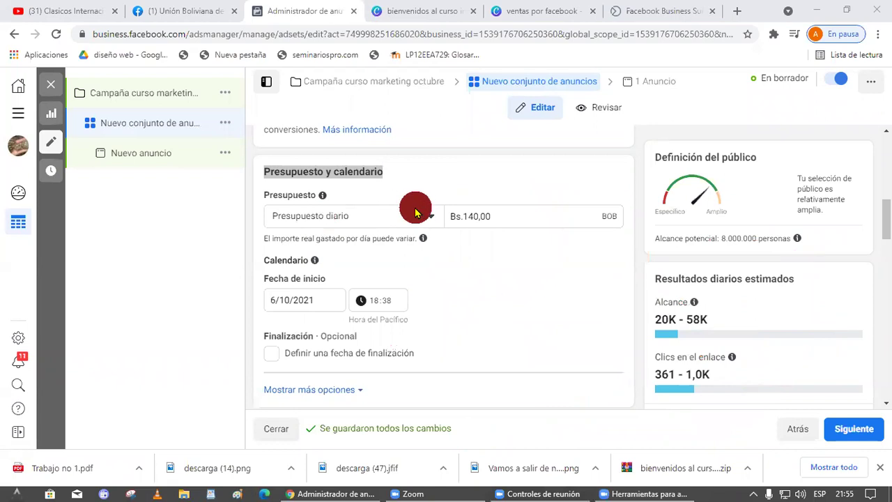
# - Set the ad set's daily budget to Bs.7,00
pyautogui.doubleClick(497, 216)
pyautogui.click(458, 277)
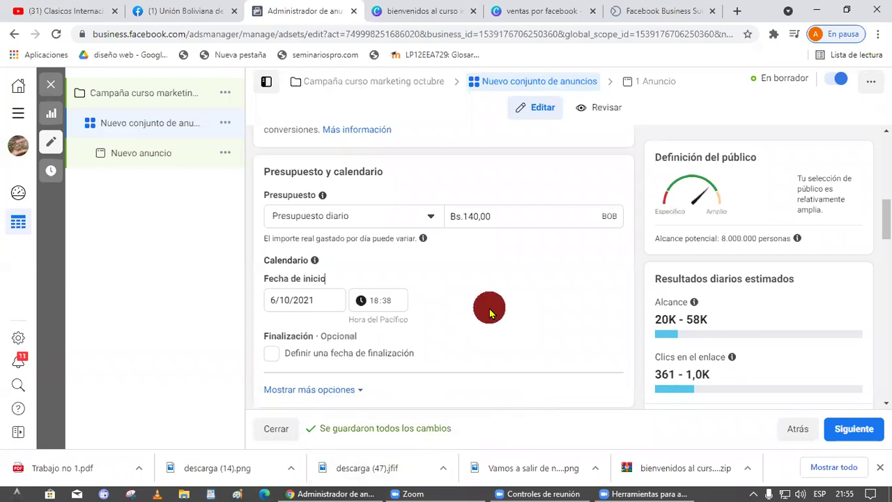
pyautogui.moveTo(511, 213); pyautogui.dragTo(387, 230)
pyautogui.write('7')
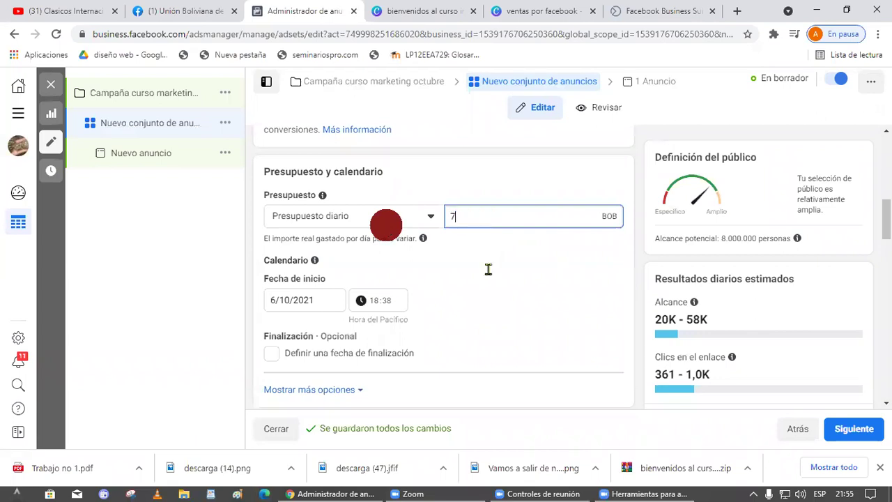
pyautogui.click(498, 235)
pyautogui.moveTo(496, 227); pyautogui.dragTo(398, 255)
pyautogui.click(449, 301)
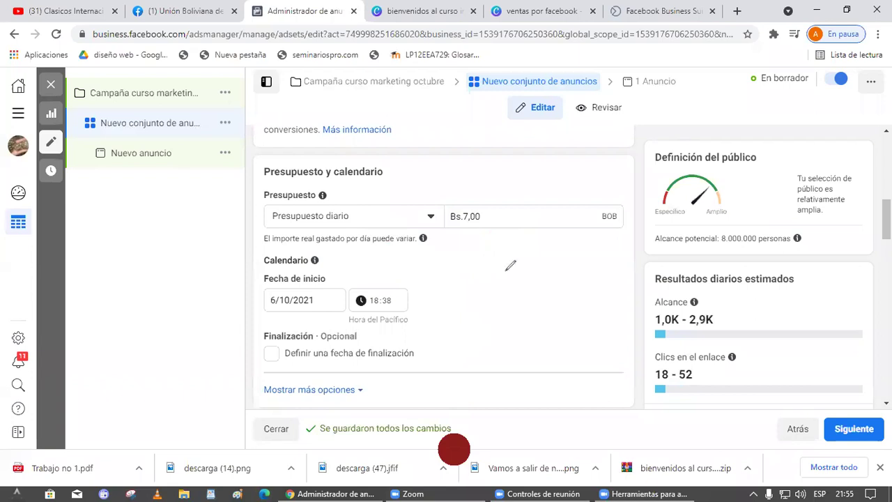
# - Circle the Bs.7,00 budget, link it with red arrows to the circled Alcance and Clics en el enlace estimates, and clear the drawing
pyautogui.moveTo(397, 195)
pyautogui.mouseDown()
pyautogui.moveTo(636, 308)
pyautogui.moveTo(622, 336)
pyautogui.moveTo(647, 355)
pyautogui.moveTo(651, 319)
pyautogui.moveTo(700, 284)
pyautogui.moveTo(639, 327)
pyautogui.mouseUp()
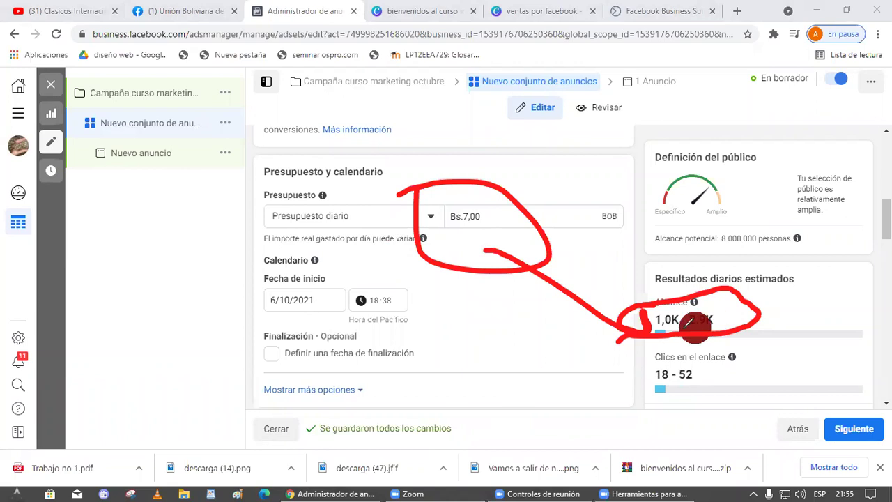
pyautogui.moveTo(620, 325)
pyautogui.mouseDown()
pyautogui.moveTo(585, 371)
pyautogui.moveTo(613, 366)
pyautogui.moveTo(605, 394)
pyautogui.moveTo(739, 413)
pyautogui.mouseUp()
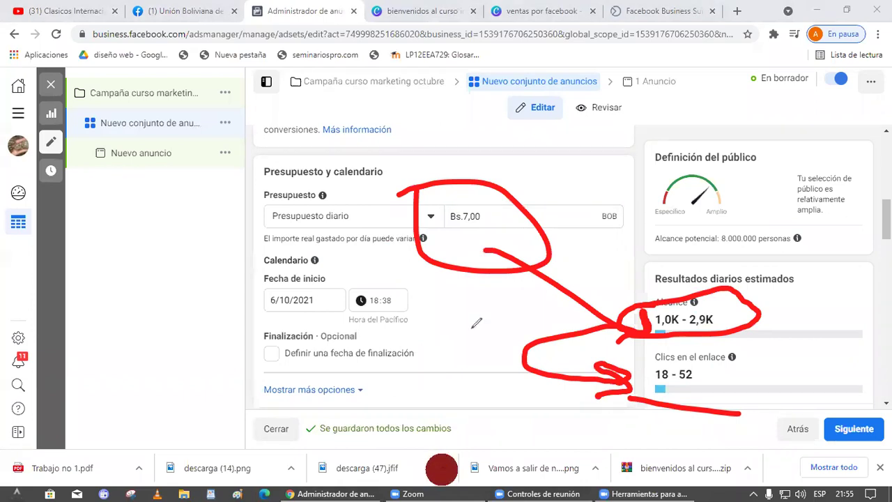
pyautogui.moveTo(627, 361)
pyautogui.mouseDown()
pyautogui.moveTo(757, 350)
pyautogui.moveTo(630, 361)
pyautogui.mouseUp()
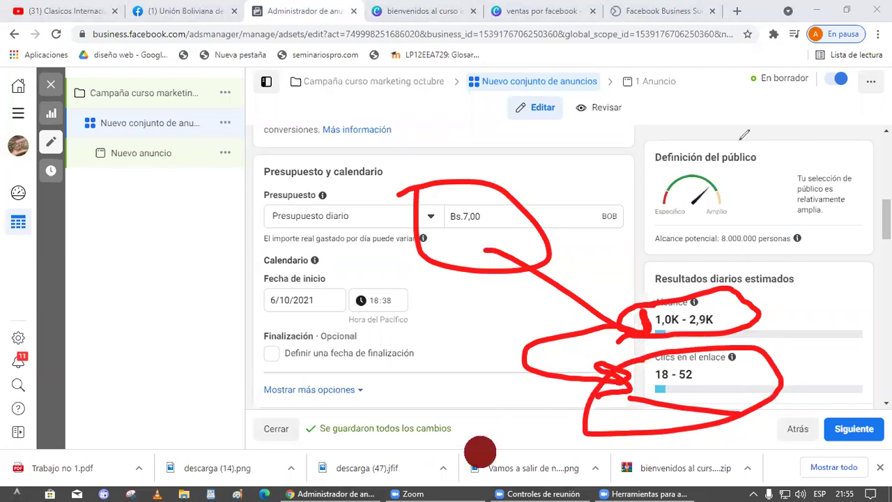
pyautogui.press('e')
# - Underline Alcance potencial, draw red arrows from it to the Bs.7,00 budget and the Alcance estimate, and circle that estimate
pyautogui.moveTo(677, 249); pyautogui.dragTo(856, 243)
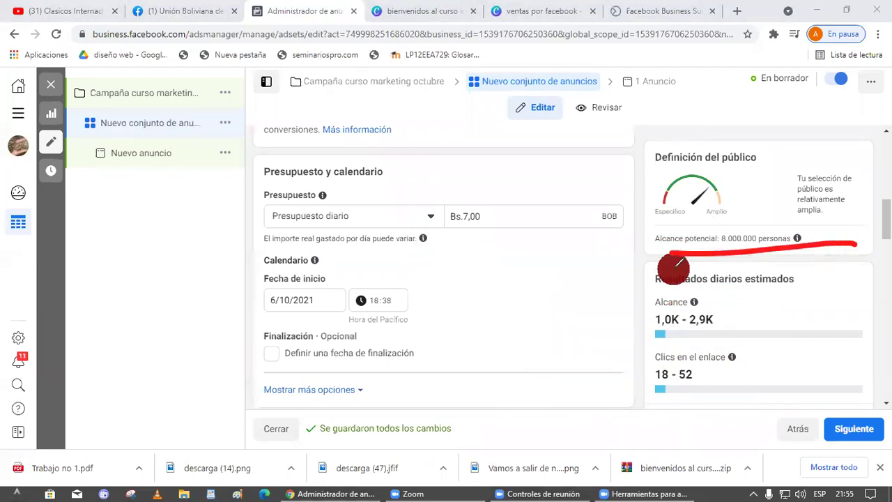
pyautogui.moveTo(674, 263)
pyautogui.mouseDown()
pyautogui.moveTo(592, 298)
pyautogui.moveTo(620, 312)
pyautogui.moveTo(615, 319)
pyautogui.moveTo(621, 303)
pyautogui.mouseUp()
pyautogui.moveTo(561, 268)
pyautogui.mouseDown()
pyautogui.moveTo(490, 223)
pyautogui.moveTo(488, 257)
pyautogui.mouseUp()
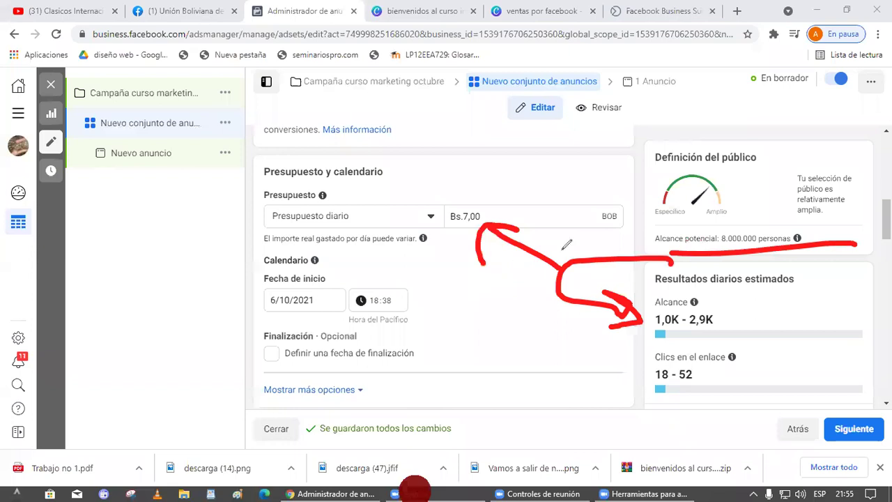
pyautogui.moveTo(646, 278); pyautogui.dragTo(689, 307)
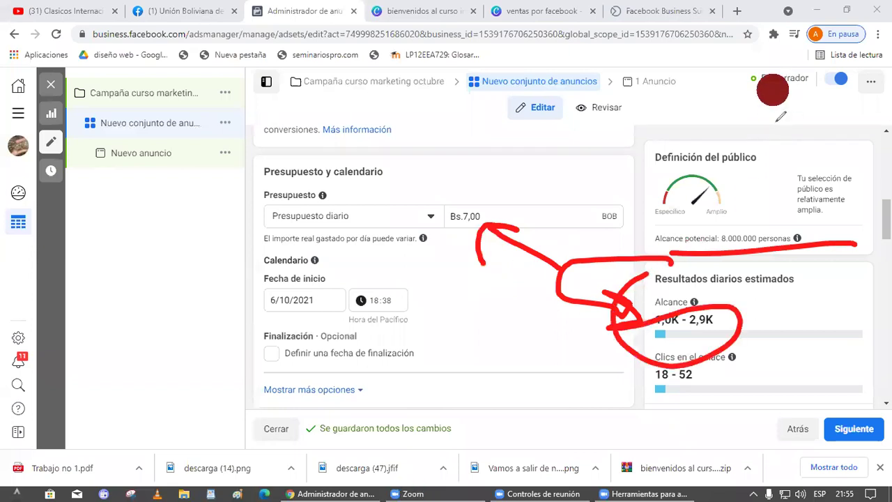
# - Switch the ad set's budget type to Presupuesto total and highlight its Bs.2.450,00 amount
pyautogui.click(376, 216)
pyautogui.click(369, 270)
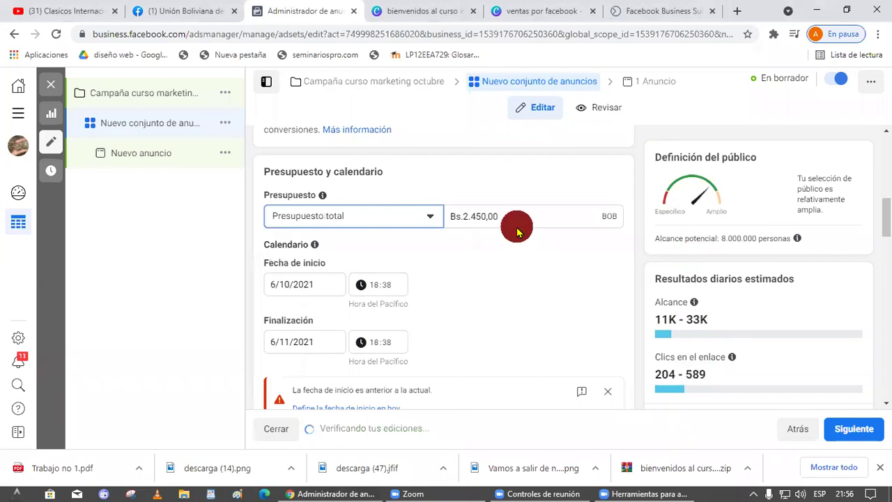
pyautogui.moveTo(522, 223); pyautogui.dragTo(438, 227)
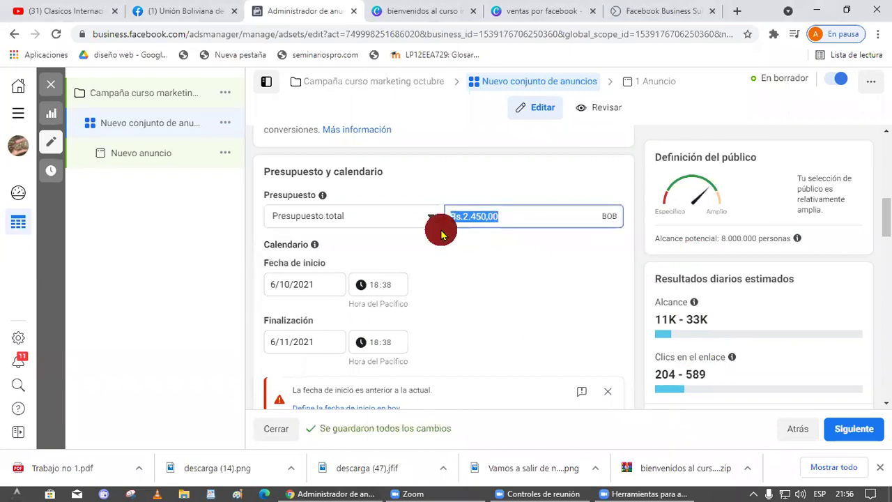
pyautogui.click(518, 280)
pyautogui.moveTo(533, 215); pyautogui.dragTo(398, 239)
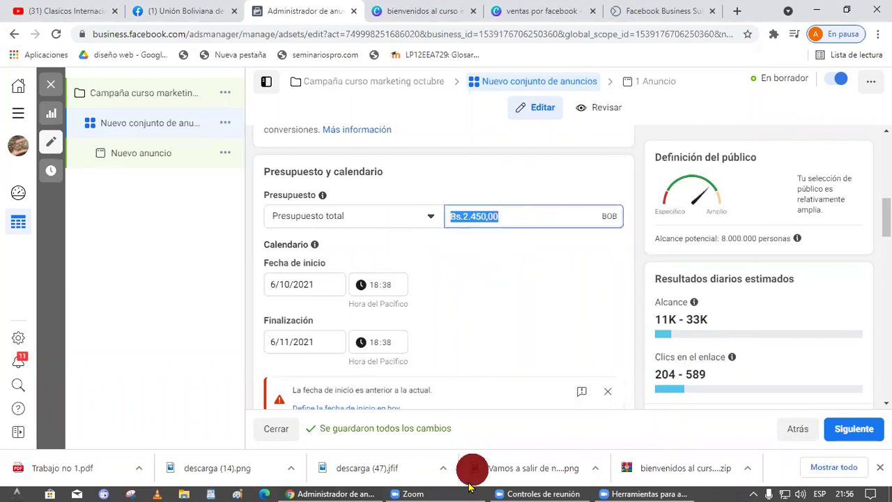
pyautogui.moveTo(522, 213); pyautogui.dragTo(448, 213)
pyautogui.click(483, 274)
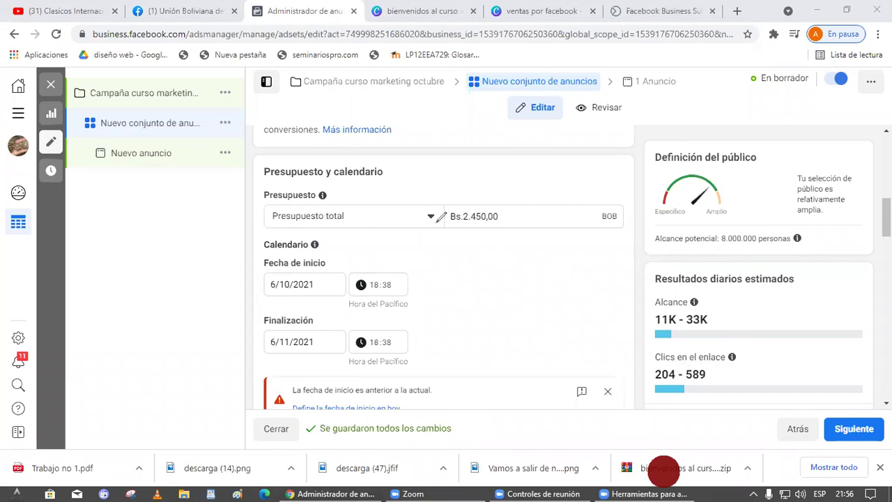
# - Underline Presupuesto total, mark the Fecha de inicio and Finalización dates with red check marks and underlines, and clear the annotations
pyautogui.moveTo(263, 224); pyautogui.dragTo(437, 224)
pyautogui.moveTo(346, 266)
pyautogui.mouseDown()
pyautogui.moveTo(359, 307)
pyautogui.moveTo(500, 227)
pyautogui.mouseUp()
pyautogui.moveTo(364, 322); pyautogui.dragTo(533, 244)
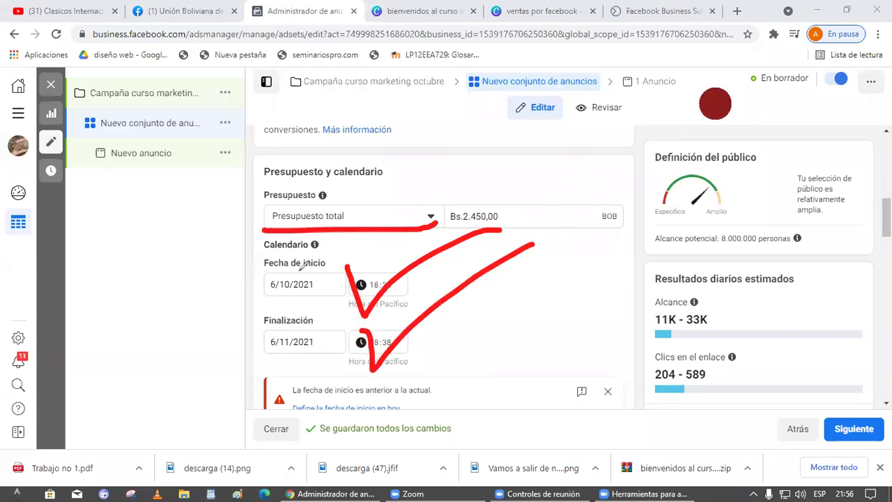
pyautogui.moveTo(497, 311); pyautogui.dragTo(253, 317)
pyautogui.moveTo(213, 376); pyautogui.dragTo(444, 375)
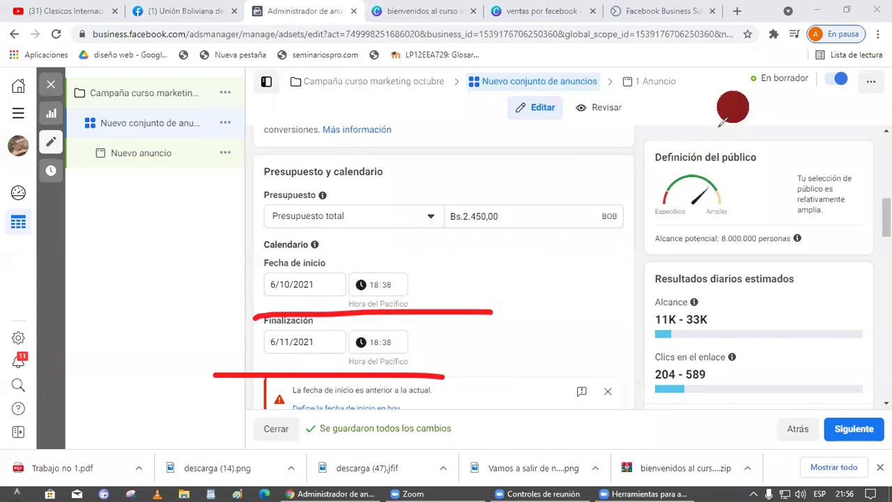
pyautogui.press('Escape')
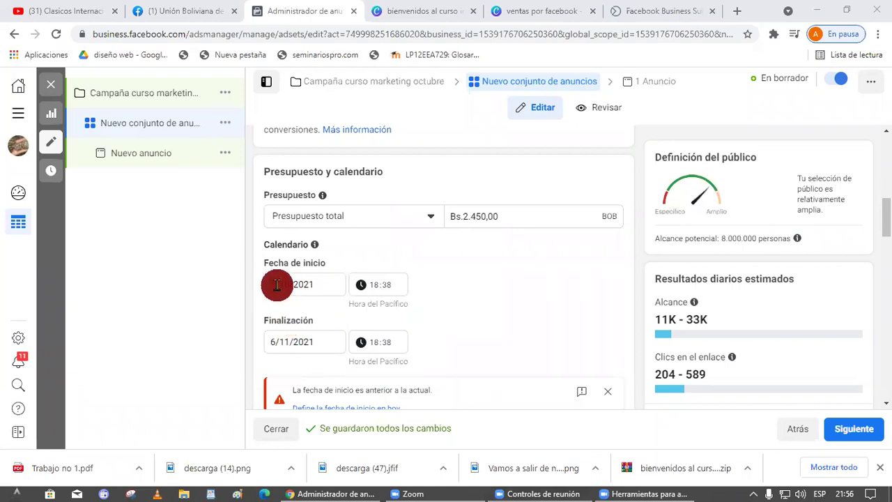
# - Set the ad set's Finalización date to 13/10/2021
pyautogui.click(307, 341)
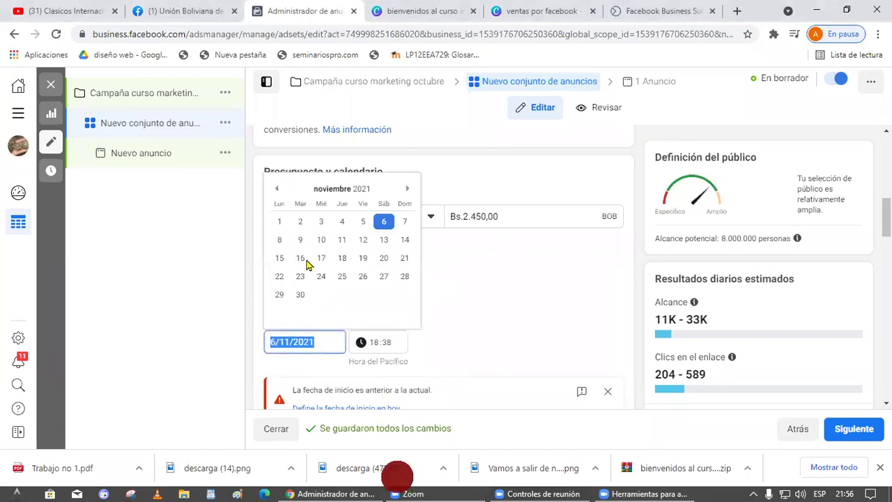
pyautogui.click(298, 240)
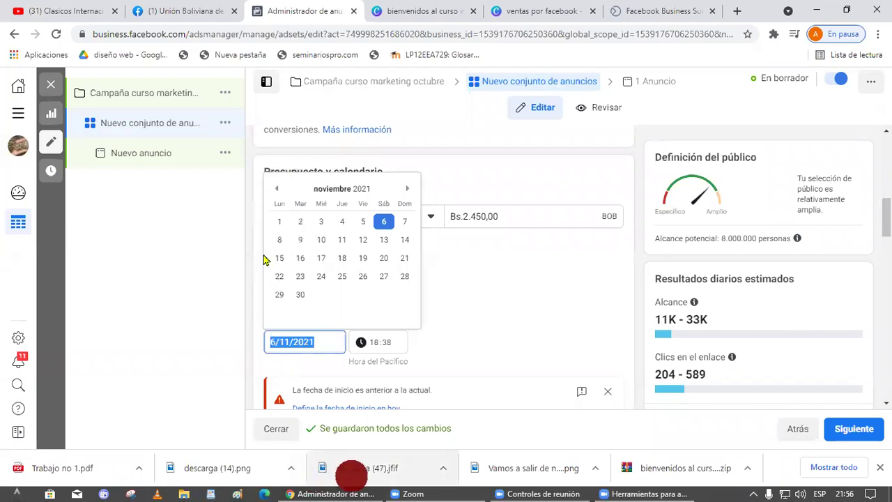
pyautogui.click(281, 194)
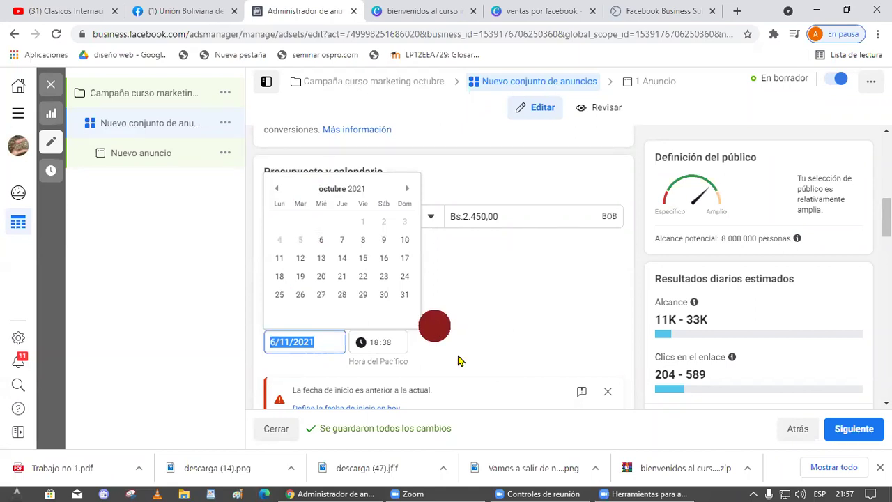
pyautogui.click(325, 261)
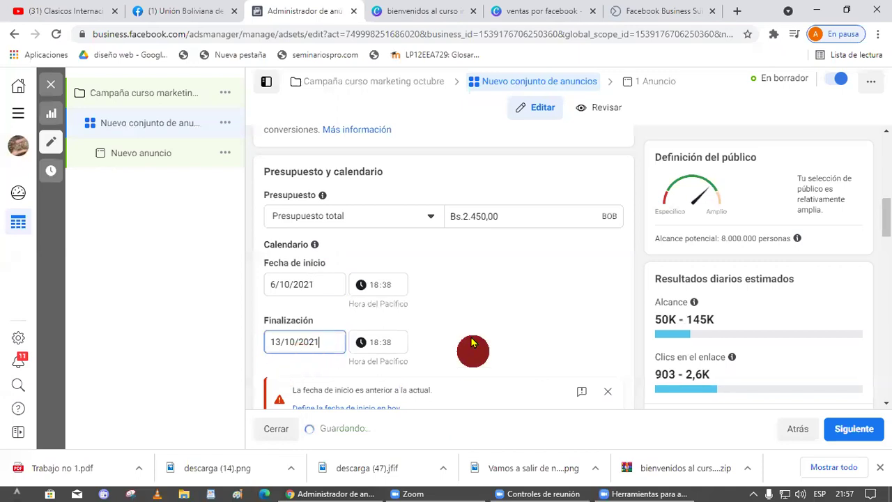
pyautogui.click(303, 342)
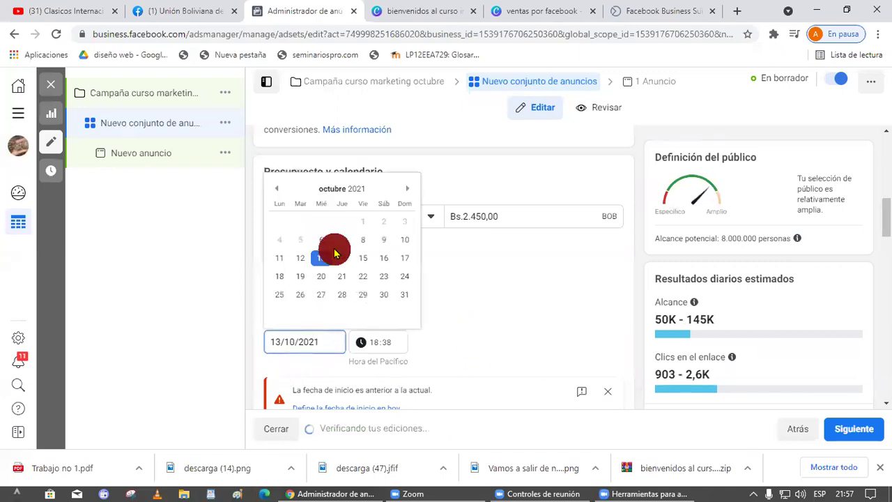
pyautogui.click(317, 258)
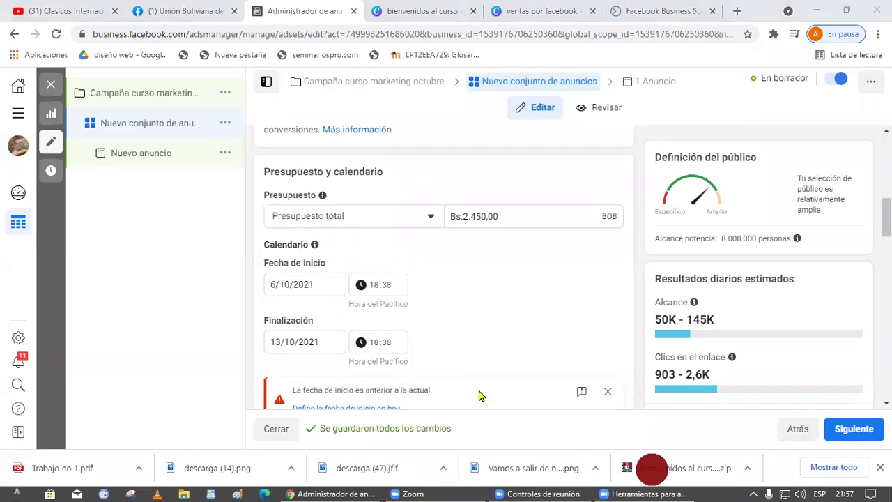
# - Draw a red box containing the letter A below the campaign structure list, with an arrow pointing down to it
pyautogui.moveTo(90, 255)
pyautogui.mouseDown()
pyautogui.moveTo(205, 369)
pyautogui.moveTo(79, 312)
pyautogui.moveTo(83, 259)
pyautogui.mouseUp()
pyautogui.moveTo(77, 78)
pyautogui.mouseDown()
pyautogui.moveTo(125, 202)
pyautogui.moveTo(142, 205)
pyautogui.moveTo(78, 215)
pyautogui.mouseUp()
pyautogui.moveTo(112, 352)
pyautogui.mouseDown()
pyautogui.moveTo(163, 315)
pyautogui.moveTo(165, 345)
pyautogui.mouseUp()
pyautogui.moveTo(110, 307); pyautogui.dragTo(174, 298)
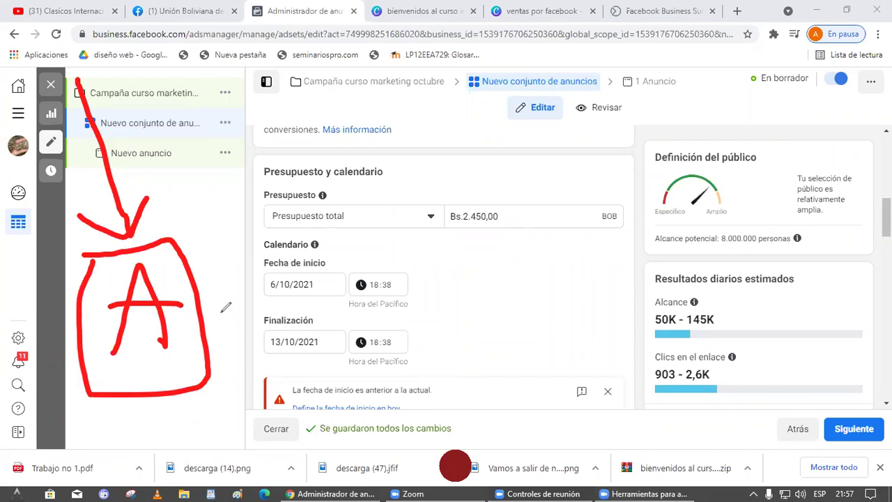
# - Draw an upward arrow under the A box and a rise-and-fall curve from the box to the estimated results, and clear the annotations
pyautogui.moveTo(150, 443)
pyautogui.mouseDown()
pyautogui.moveTo(149, 398)
pyautogui.moveTo(128, 423)
pyautogui.mouseUp()
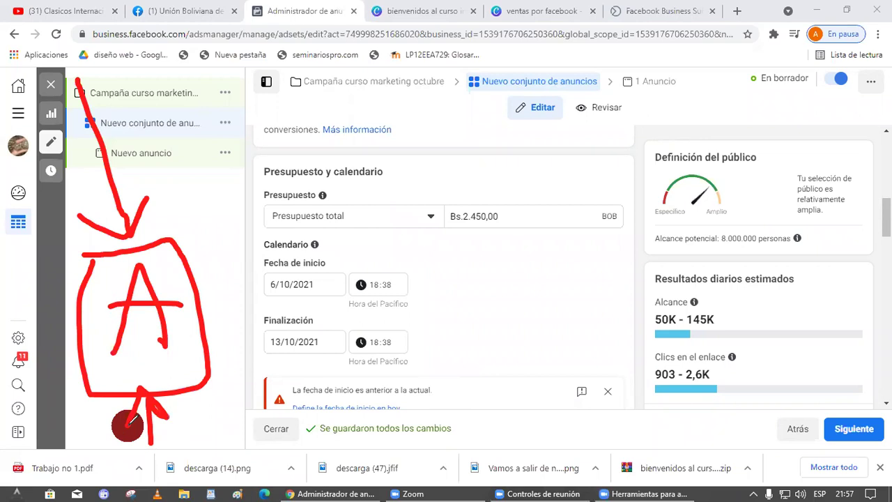
pyautogui.moveTo(209, 363)
pyautogui.mouseDown()
pyautogui.moveTo(333, 258)
pyautogui.moveTo(406, 116)
pyautogui.moveTo(478, 110)
pyautogui.moveTo(575, 119)
pyautogui.moveTo(657, 183)
pyautogui.moveTo(699, 277)
pyautogui.moveTo(792, 400)
pyautogui.mouseUp()
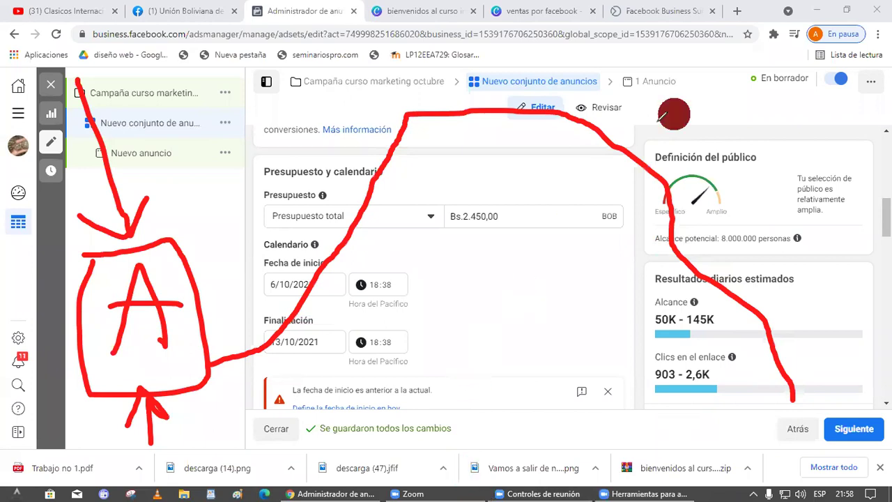
pyautogui.press('e')
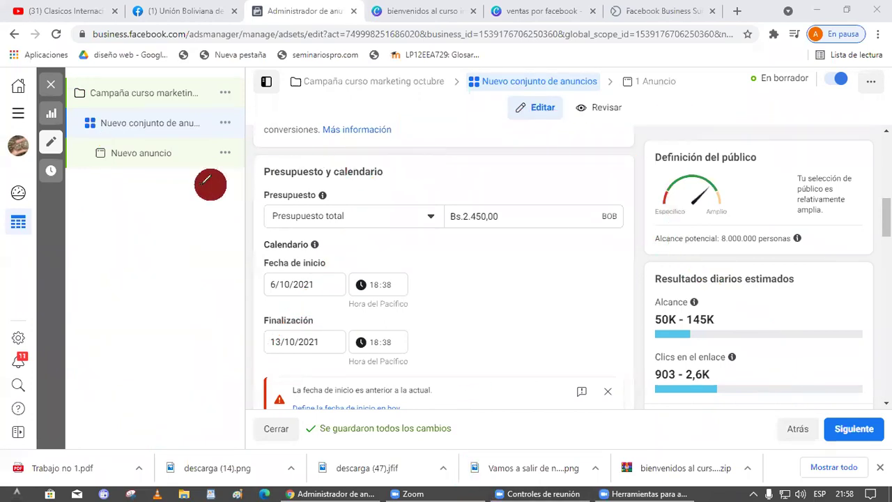
# - Draw a red box containing the letter A below the campaign structure list and loop a line from it around the Finalización date
pyautogui.moveTo(89, 223); pyautogui.dragTo(192, 238)
pyautogui.moveTo(192, 238); pyautogui.dragTo(85, 223)
pyautogui.moveTo(115, 320)
pyautogui.mouseDown()
pyautogui.moveTo(159, 243)
pyautogui.moveTo(177, 328)
pyautogui.mouseUp()
pyautogui.moveTo(138, 301); pyautogui.dragTo(190, 296)
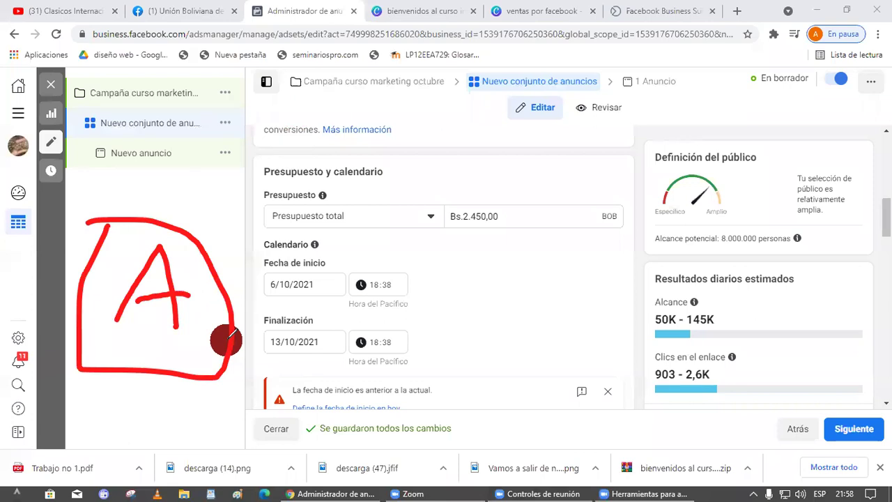
pyautogui.moveTo(269, 319)
pyautogui.mouseDown()
pyautogui.moveTo(225, 354)
pyautogui.moveTo(255, 334)
pyautogui.mouseUp()
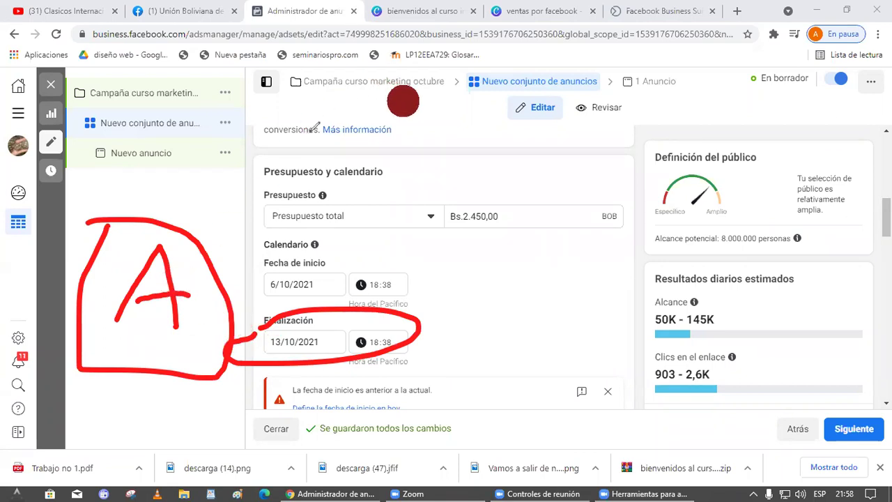
# - Redraw the boxed letter A and extend a line from it that rises, levels off and falls towards the estimated results
pyautogui.moveTo(146, 247)
pyautogui.mouseDown()
pyautogui.moveTo(113, 355)
pyautogui.moveTo(192, 367)
pyautogui.mouseUp()
pyautogui.moveTo(147, 319); pyautogui.dragTo(202, 324)
pyautogui.moveTo(63, 216)
pyautogui.mouseDown()
pyautogui.moveTo(226, 415)
pyautogui.moveTo(56, 183)
pyautogui.mouseUp()
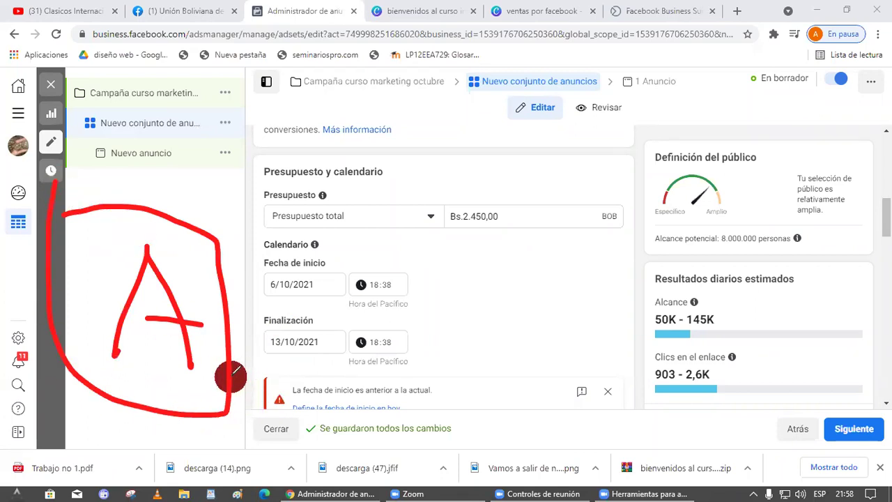
pyautogui.moveTo(231, 376)
pyautogui.mouseDown()
pyautogui.moveTo(363, 228)
pyautogui.moveTo(483, 228)
pyautogui.moveTo(639, 362)
pyautogui.mouseUp()
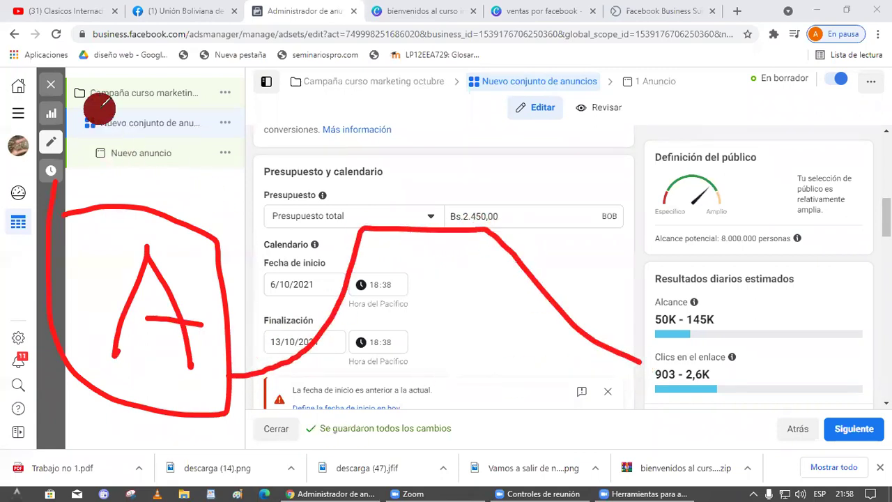
# - Draw arrows pointing to the rising and falling parts of the curve and trace over its rising section
pyautogui.moveTo(99, 106); pyautogui.dragTo(308, 237)
pyautogui.moveTo(303, 187); pyautogui.dragTo(313, 245)
pyautogui.moveTo(314, 245); pyautogui.dragTo(244, 233)
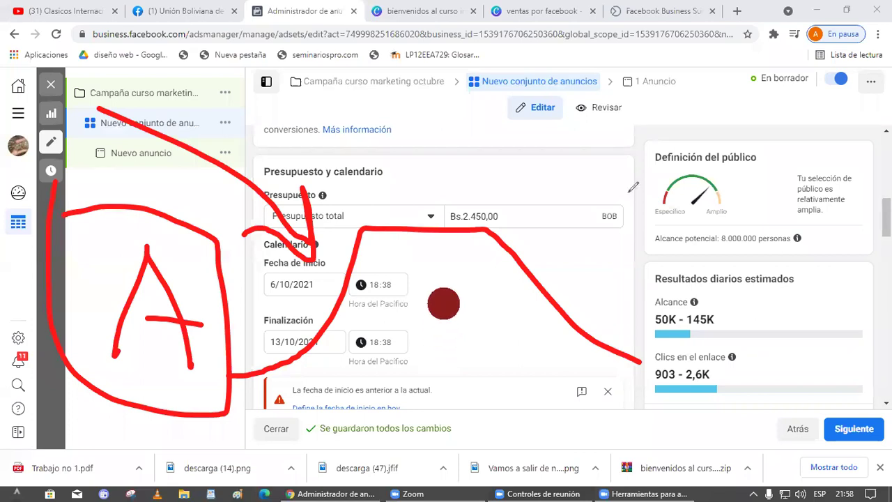
pyautogui.moveTo(337, 301); pyautogui.dragTo(390, 188)
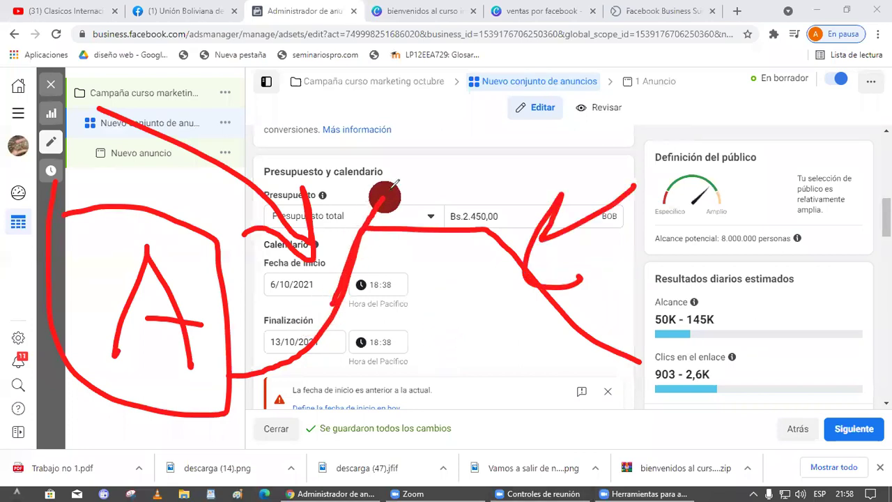
# - Draw a boxed A with a taller rise-and-fall curve and an arrow pointing to the total budget amount, and clear the annotations
pyautogui.moveTo(56, 220)
pyautogui.mouseDown()
pyautogui.moveTo(116, 215)
pyautogui.moveTo(213, 386)
pyautogui.moveTo(73, 222)
pyautogui.mouseUp()
pyautogui.moveTo(99, 358)
pyautogui.mouseDown()
pyautogui.moveTo(171, 338)
pyautogui.moveTo(150, 319)
pyautogui.moveTo(165, 311)
pyautogui.mouseUp()
pyautogui.moveTo(234, 357)
pyautogui.mouseDown()
pyautogui.moveTo(329, 267)
pyautogui.moveTo(512, 24)
pyautogui.moveTo(614, 17)
pyautogui.moveTo(783, 30)
pyautogui.moveTo(836, 223)
pyautogui.moveTo(850, 367)
pyautogui.mouseUp()
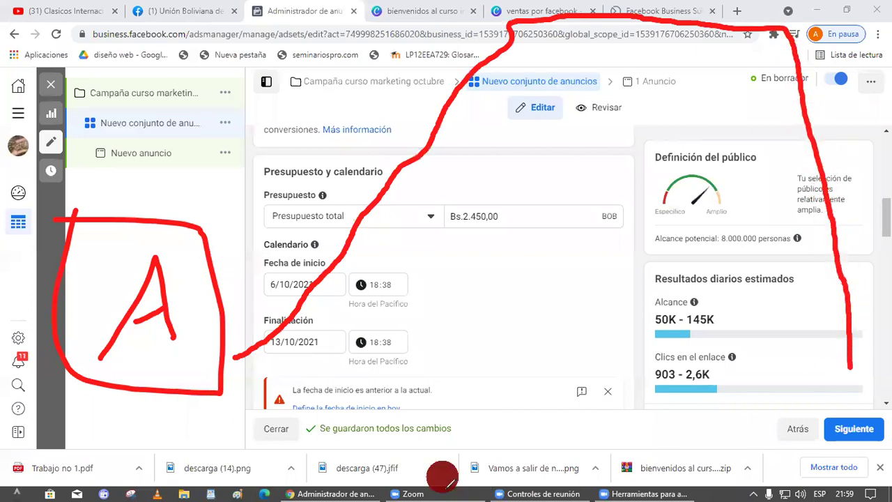
pyautogui.moveTo(305, 382)
pyautogui.mouseDown()
pyautogui.moveTo(460, 230)
pyautogui.moveTo(456, 298)
pyautogui.mouseUp()
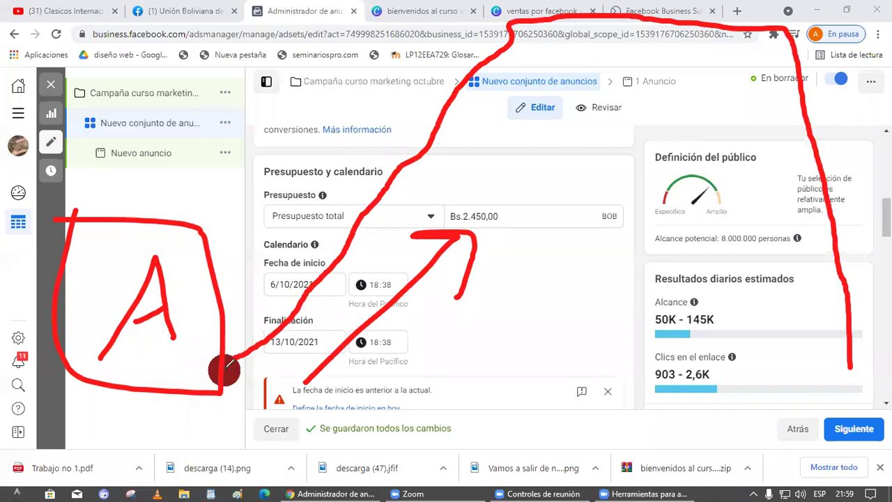
pyautogui.moveTo(235, 360); pyautogui.dragTo(196, 374)
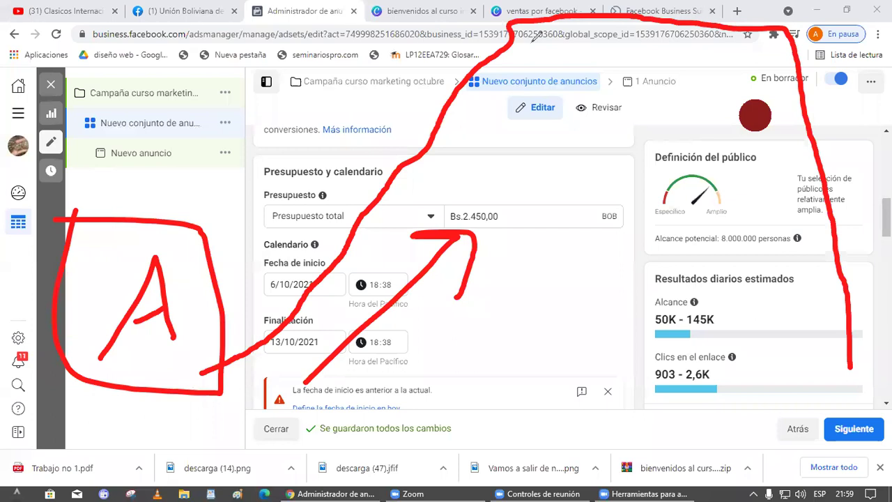
pyautogui.press('e')
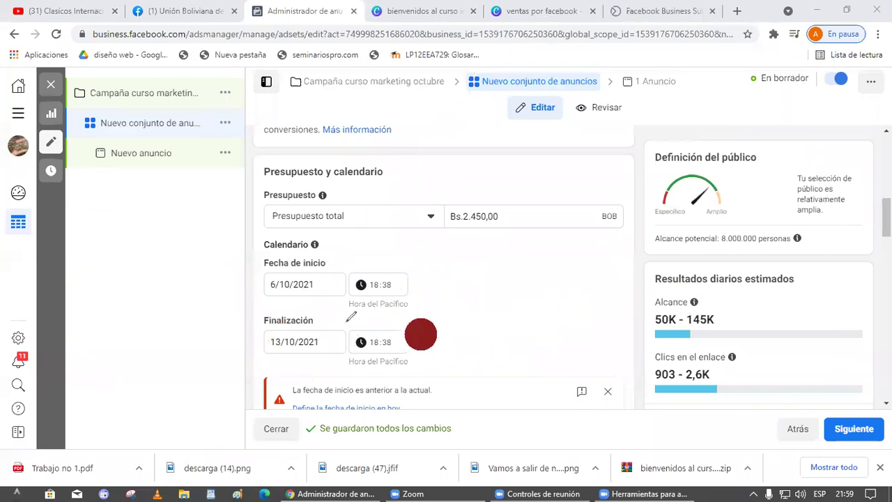
# - Draw a boxed A with a rising curve, circle the estimated daily results with an arrow, and underline the upper Alcance value
pyautogui.moveTo(81, 250)
pyautogui.mouseDown()
pyautogui.moveTo(230, 279)
pyautogui.moveTo(113, 454)
pyautogui.moveTo(99, 246)
pyautogui.mouseUp()
pyautogui.moveTo(122, 399)
pyautogui.mouseDown()
pyautogui.moveTo(183, 334)
pyautogui.moveTo(195, 385)
pyautogui.mouseUp()
pyautogui.moveTo(140, 339); pyautogui.dragTo(168, 337)
pyautogui.moveTo(235, 426)
pyautogui.mouseDown()
pyautogui.moveTo(393, 350)
pyautogui.moveTo(479, 155)
pyautogui.mouseUp()
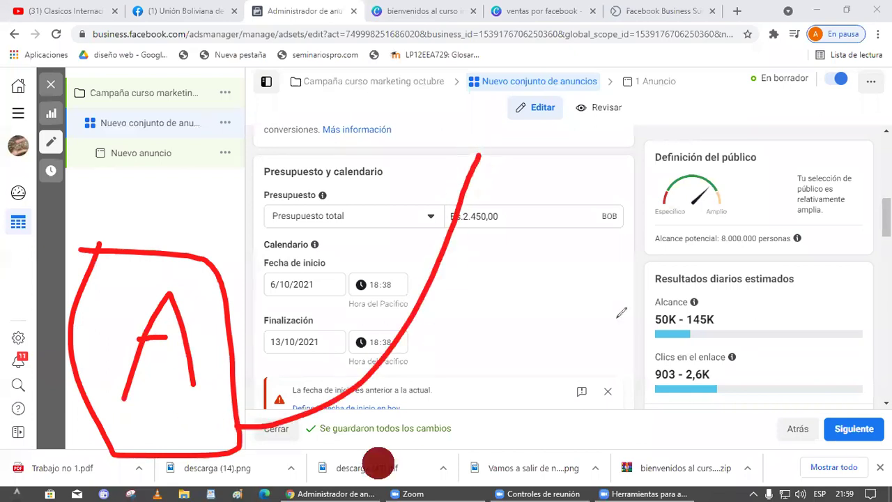
pyautogui.moveTo(648, 304)
pyautogui.mouseDown()
pyautogui.moveTo(587, 325)
pyautogui.moveTo(747, 322)
pyautogui.mouseUp()
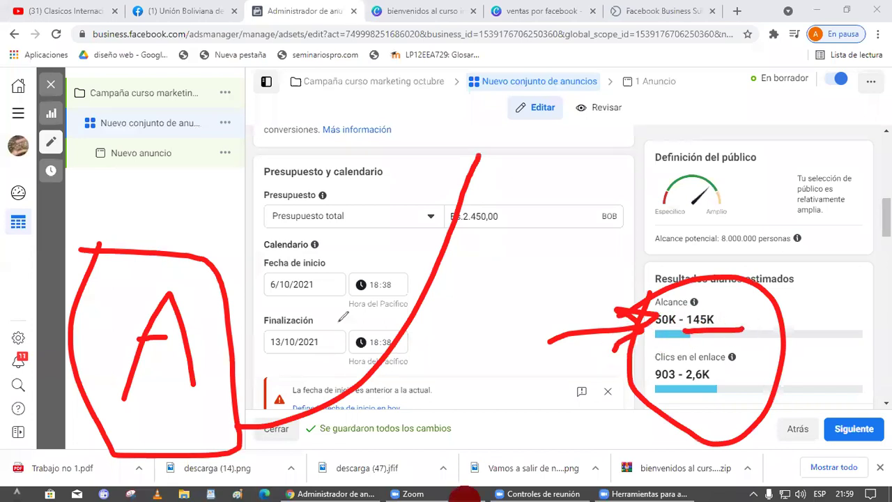
# - Draw a new boxed A with an arrow pointing down to it and a steep curve rising from its lower corner
pyautogui.moveTo(92, 252)
pyautogui.mouseDown()
pyautogui.moveTo(265, 390)
pyautogui.moveTo(95, 256)
pyautogui.mouseUp()
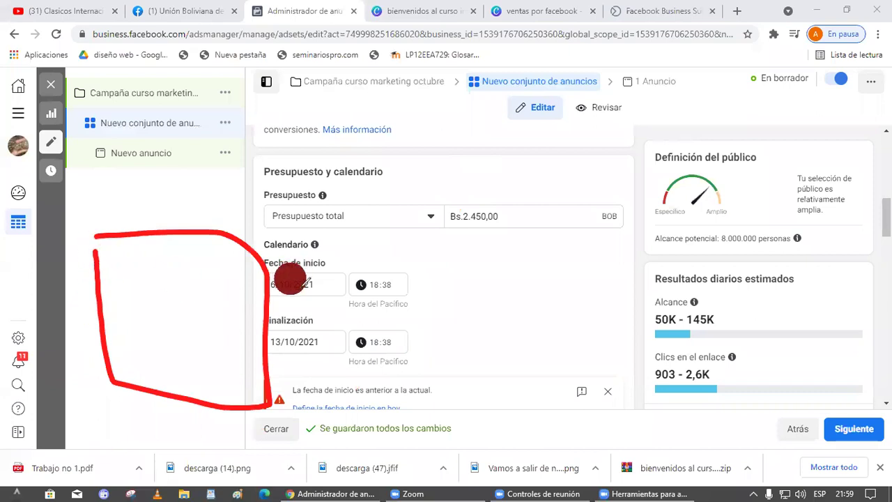
pyautogui.moveTo(149, 345); pyautogui.dragTo(212, 341)
pyautogui.moveTo(153, 305); pyautogui.dragTo(197, 301)
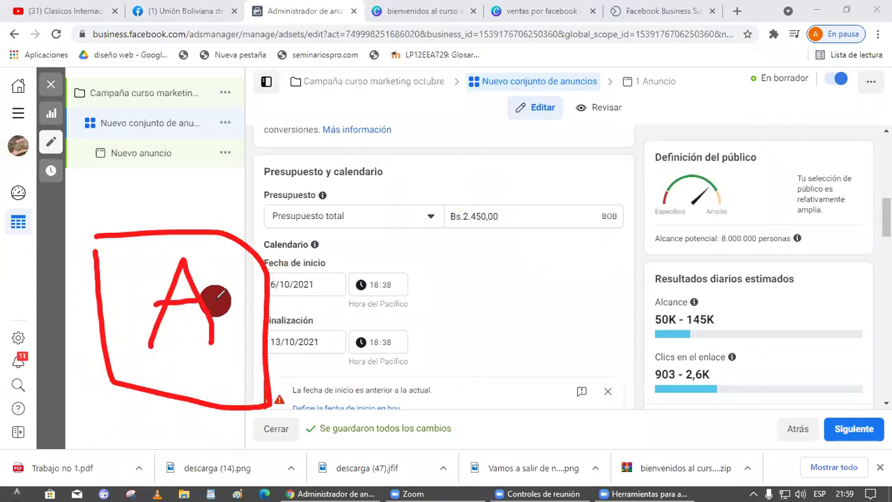
pyautogui.moveTo(72, 160); pyautogui.dragTo(144, 229)
pyautogui.moveTo(69, 220); pyautogui.dragTo(148, 210)
pyautogui.moveTo(259, 387)
pyautogui.mouseDown()
pyautogui.moveTo(317, 362)
pyautogui.moveTo(422, 253)
pyautogui.moveTo(529, 39)
pyautogui.mouseUp()
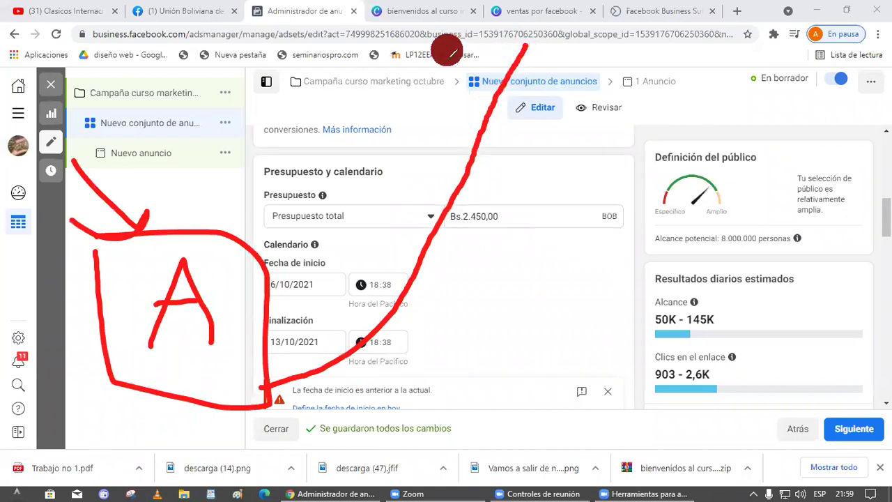
# - Enclose the rising curve in a large red loop, point an arrow at it, and clear the annotations
pyautogui.click(492, 338)
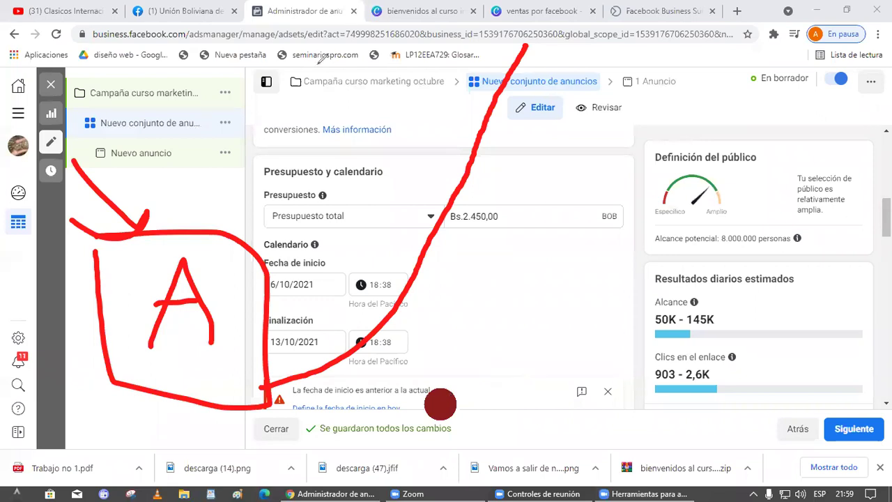
pyautogui.moveTo(319, 60); pyautogui.dragTo(275, 394)
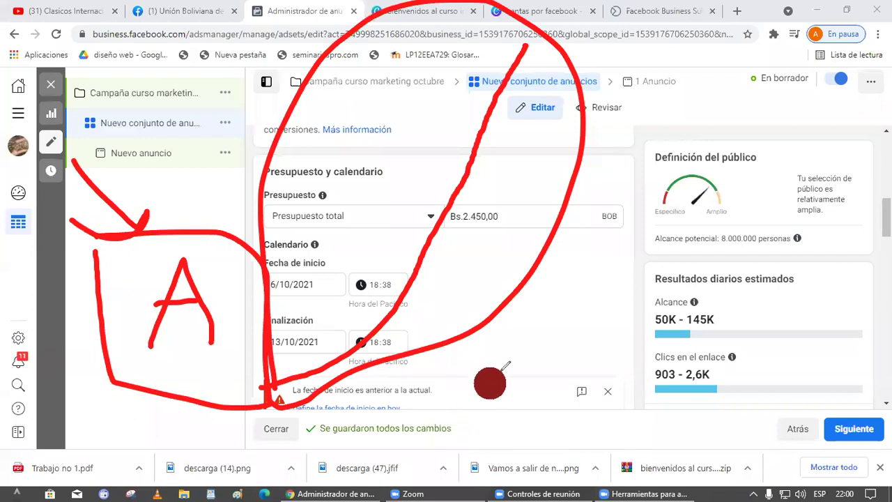
pyautogui.moveTo(458, 413); pyautogui.dragTo(615, 391)
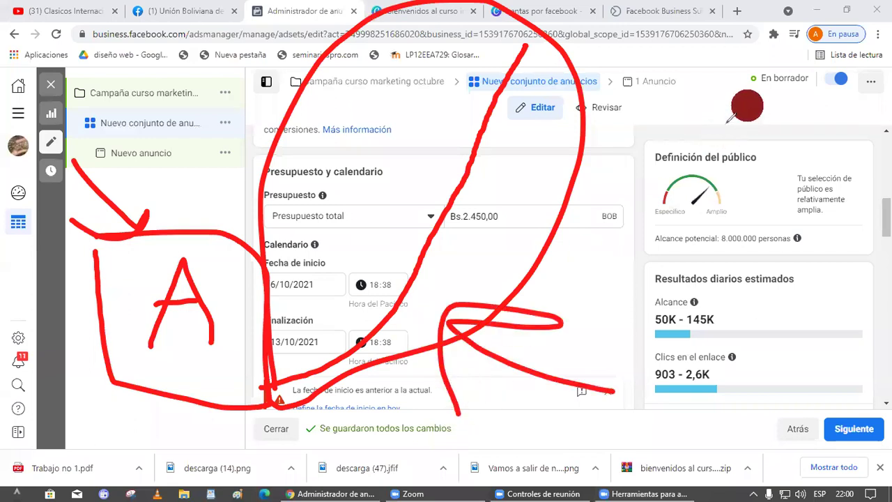
pyautogui.press('Escape')
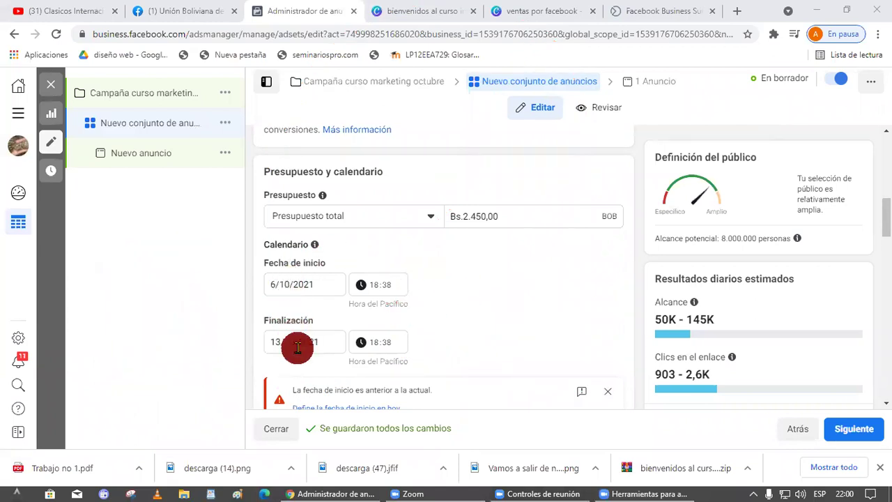
# - Set the ad set's total budget to Bs.49,00 and highlight the amount
pyautogui.click(522, 219)
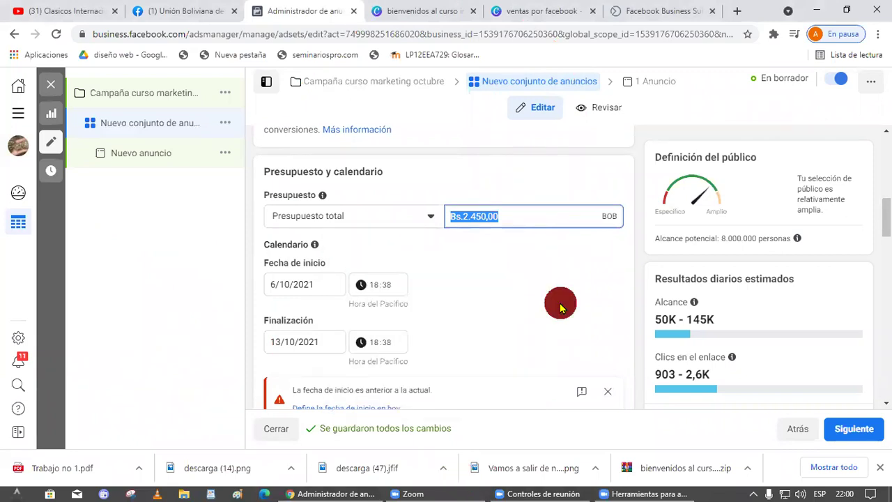
pyautogui.write('49')
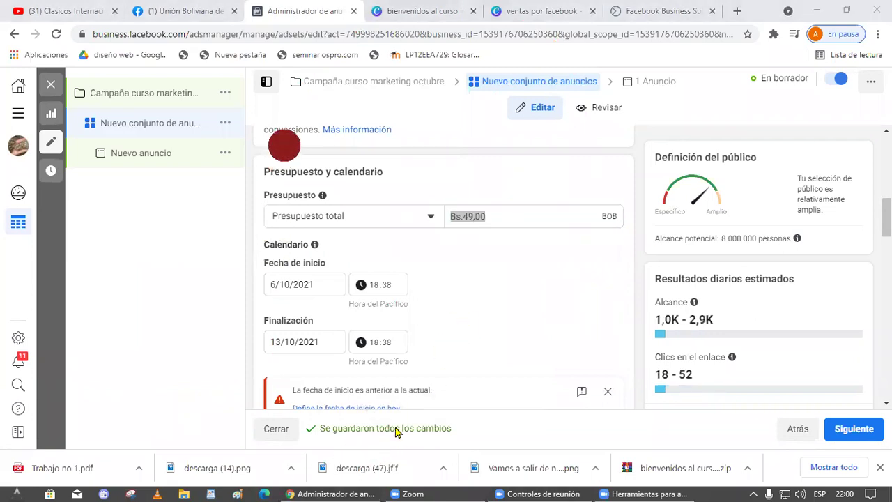
pyautogui.moveTo(508, 216); pyautogui.dragTo(433, 211)
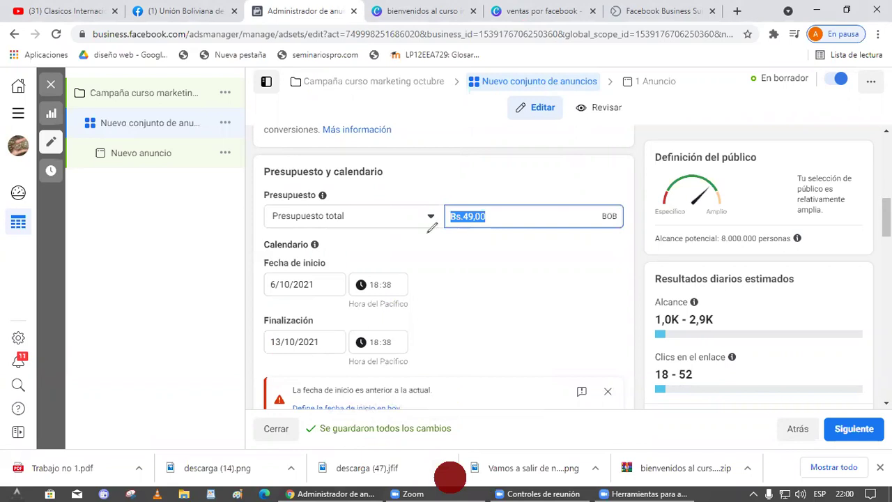
# - Circle the total budget amount, draw an arrow to a box around the estimated daily results, and clear the annotations
pyautogui.moveTo(473, 232)
pyautogui.mouseDown()
pyautogui.moveTo(643, 249)
pyautogui.moveTo(633, 257)
pyautogui.moveTo(804, 432)
pyautogui.moveTo(635, 286)
pyautogui.mouseUp()
pyautogui.click(529, 467)
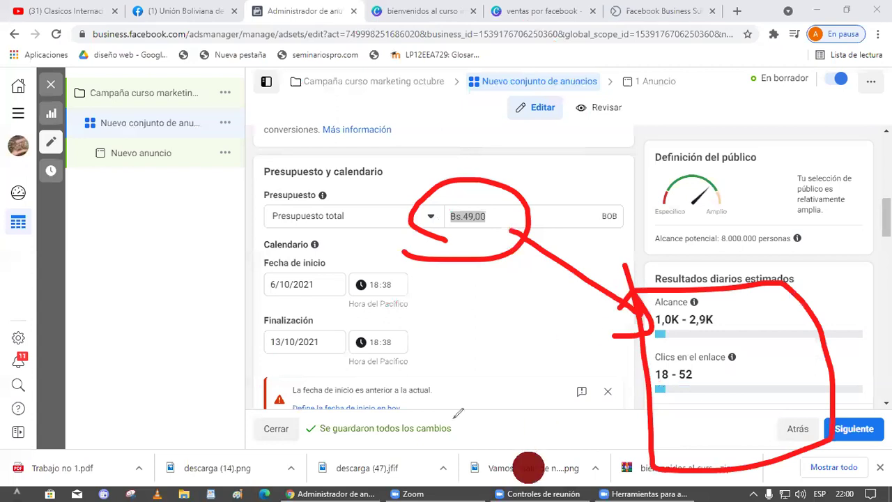
pyautogui.click(772, 75)
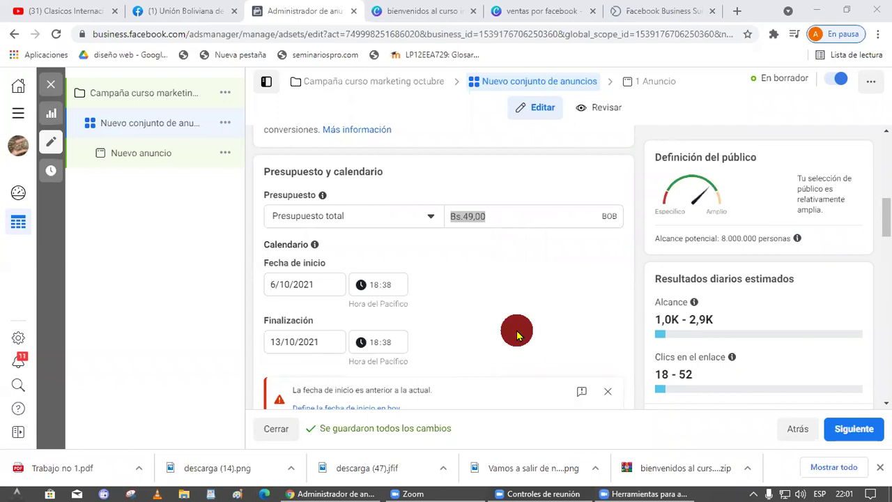
# - Set the ad set's total budget to Bs.2.000,00 and draw an arrow from the amount to the estimated daily results
pyautogui.click(497, 211)
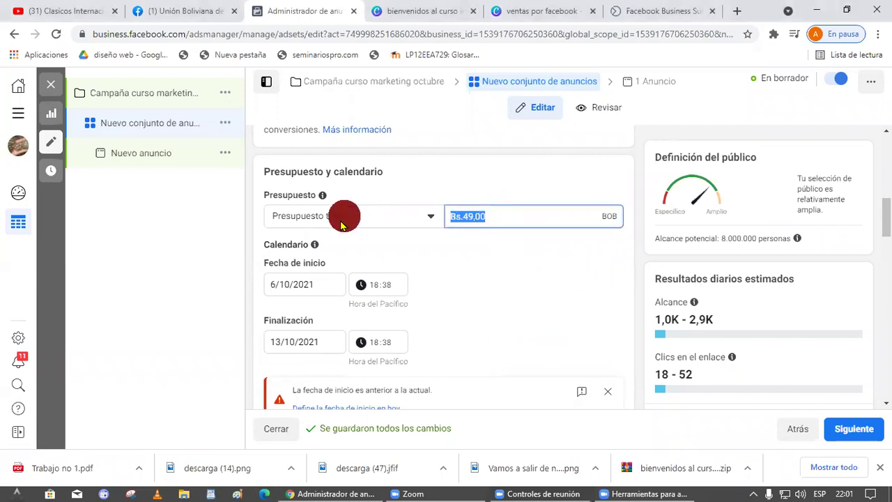
pyautogui.click(517, 222)
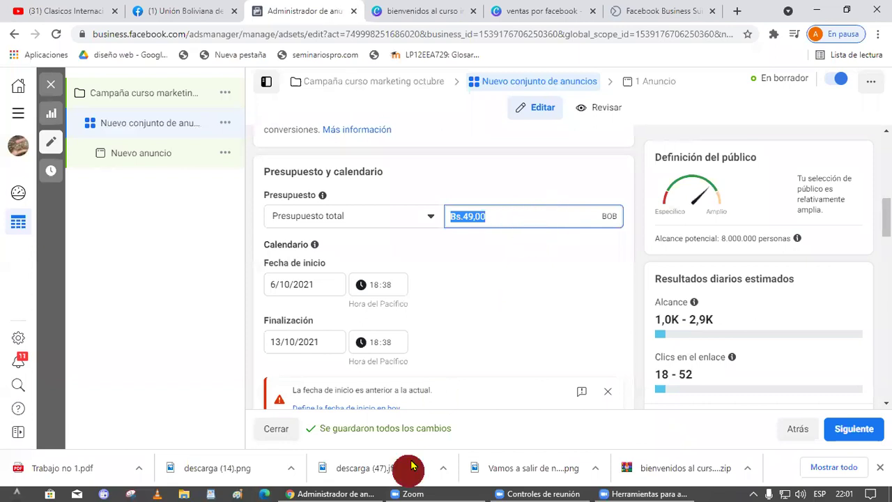
pyautogui.click(501, 219)
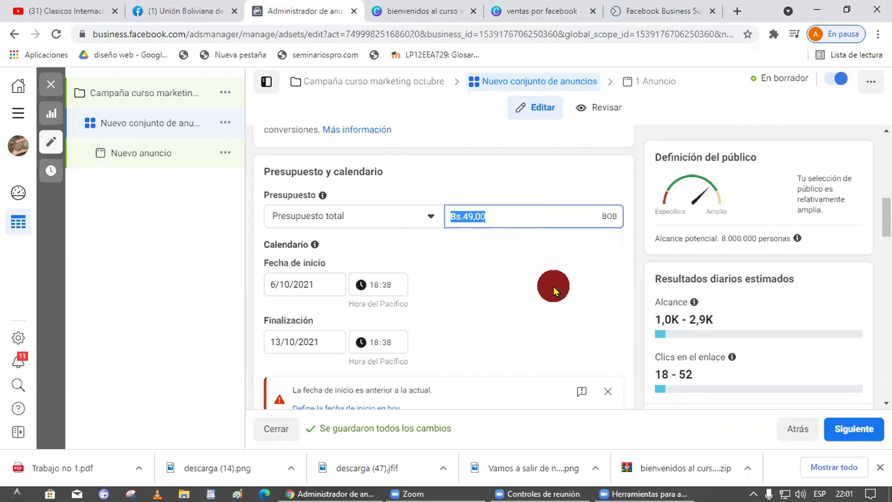
pyautogui.write('2000')
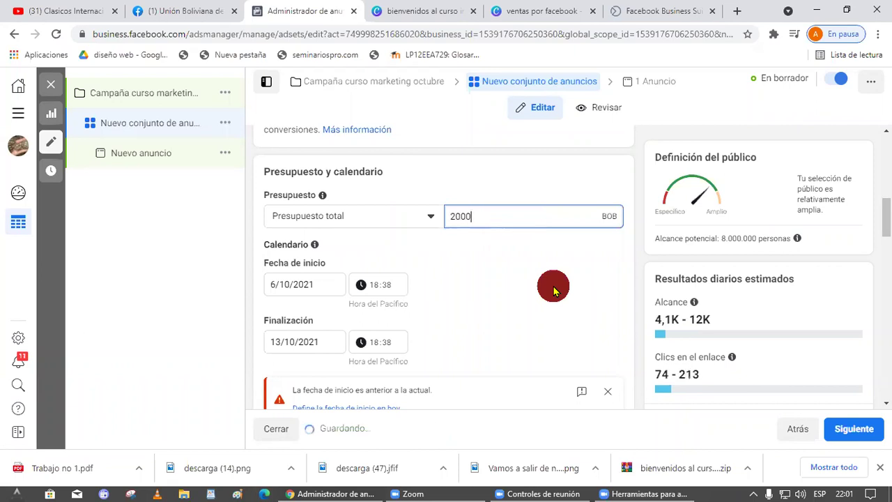
pyautogui.click(483, 282)
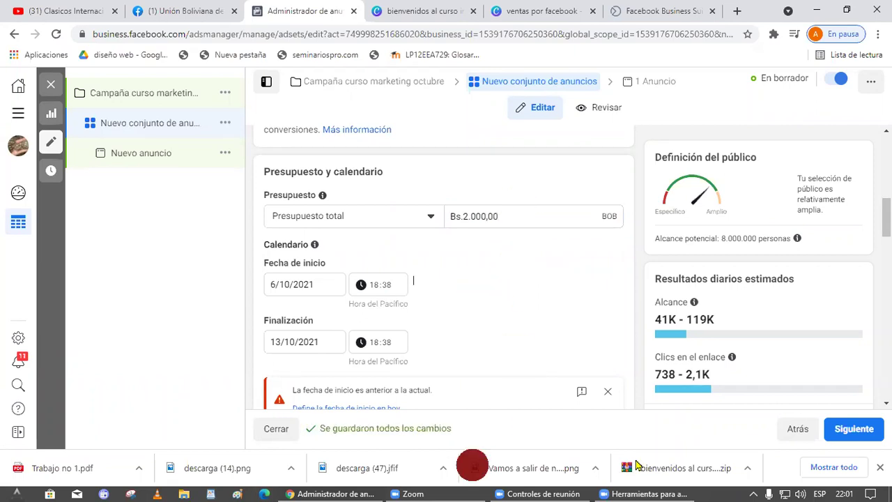
pyautogui.moveTo(517, 254)
pyautogui.mouseDown()
pyautogui.moveTo(590, 362)
pyautogui.moveTo(663, 323)
pyautogui.moveTo(736, 325)
pyautogui.moveTo(648, 302)
pyautogui.moveTo(649, 326)
pyautogui.mouseUp()
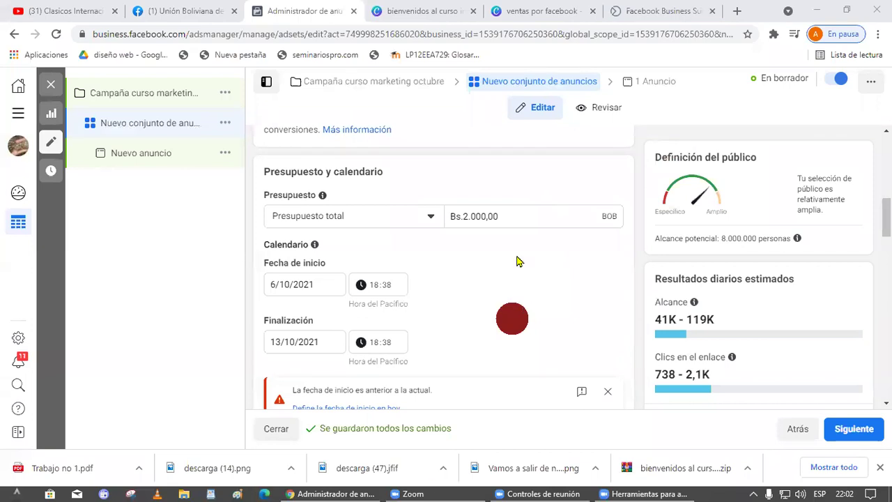
# - Set the ad set's total budget to Bs.200,00
pyautogui.click(512, 215)
pyautogui.write('200')
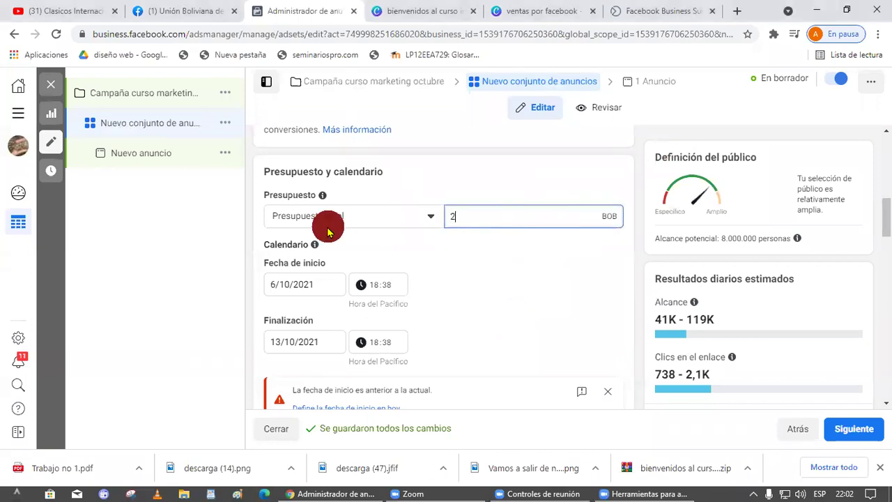
pyautogui.click(491, 303)
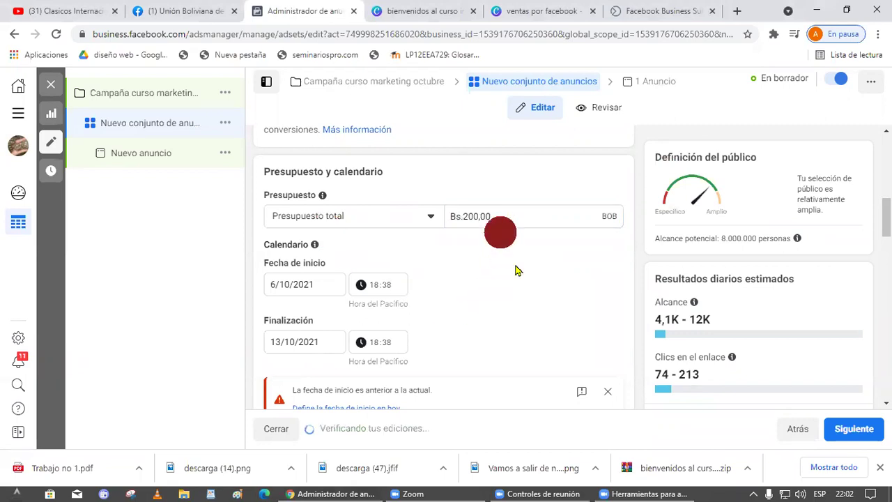
# - Set the ad set's total budget to Bs.2.000,00 and highlight the estimated reach and link clicks
pyautogui.click(507, 217)
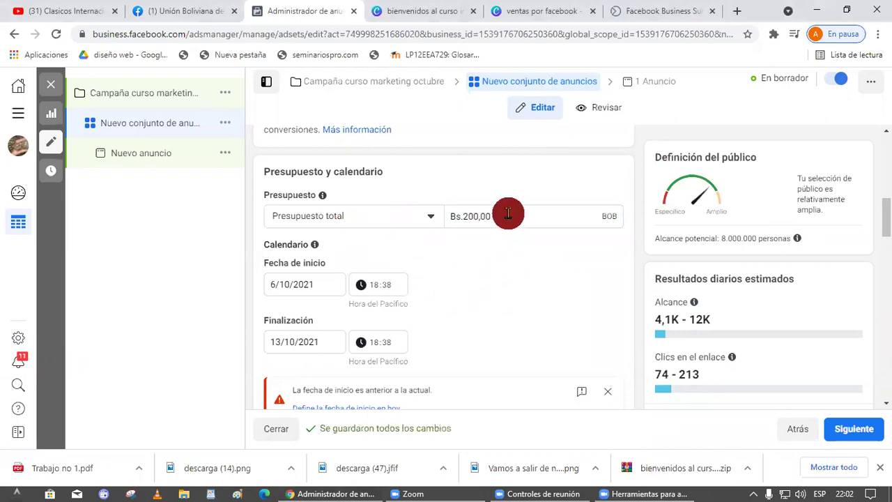
pyautogui.click(473, 292)
pyautogui.click(503, 213)
pyautogui.click(425, 279)
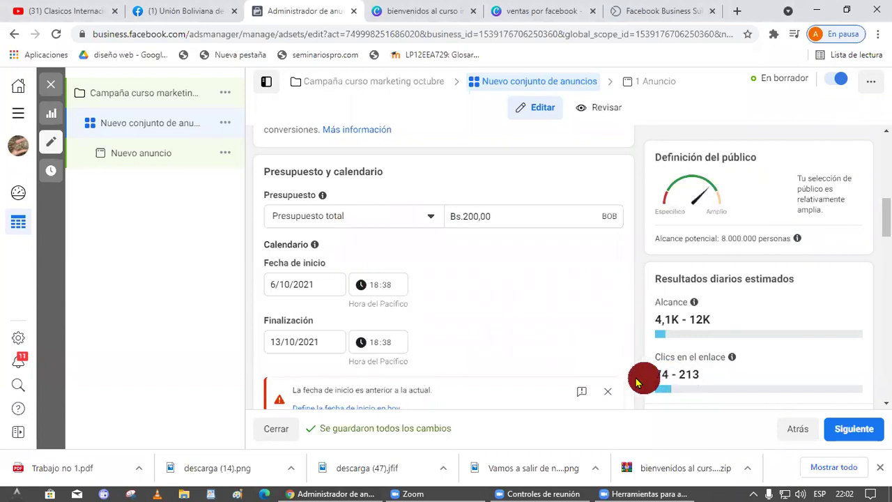
pyautogui.click(463, 217)
pyautogui.write('2.000')
pyautogui.click(542, 301)
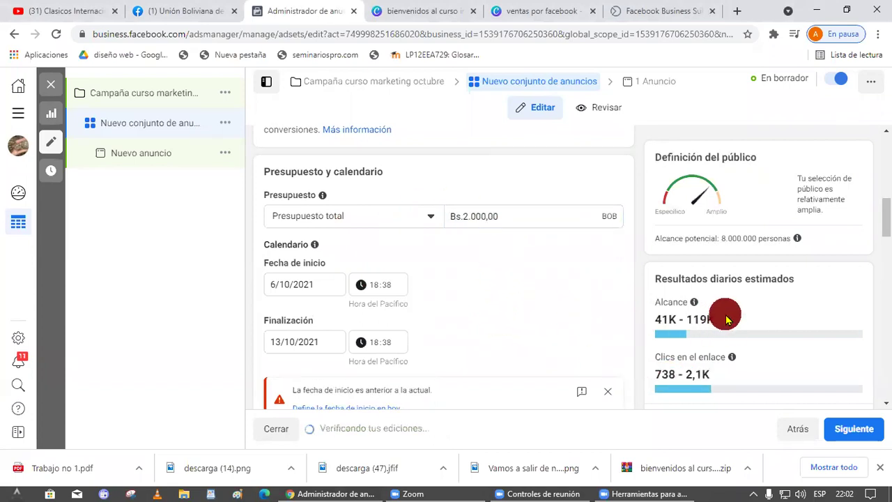
pyautogui.moveTo(726, 319); pyautogui.dragTo(647, 318)
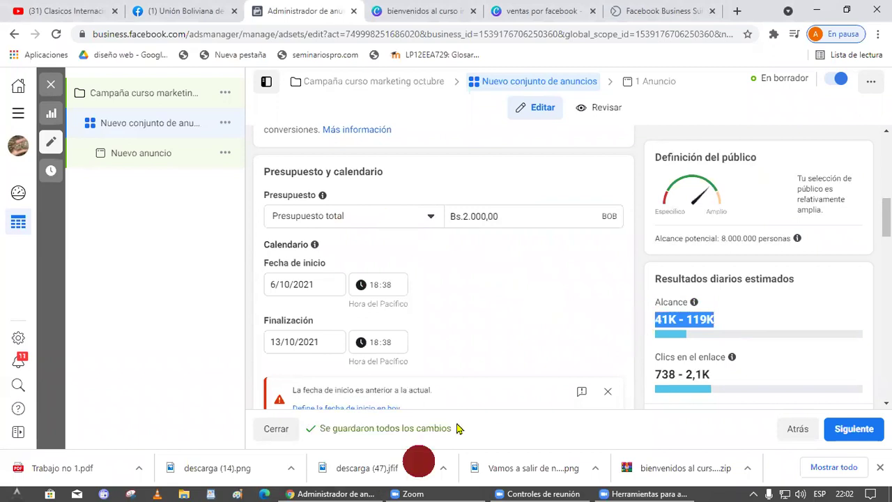
pyautogui.moveTo(736, 379); pyautogui.dragTo(631, 372)
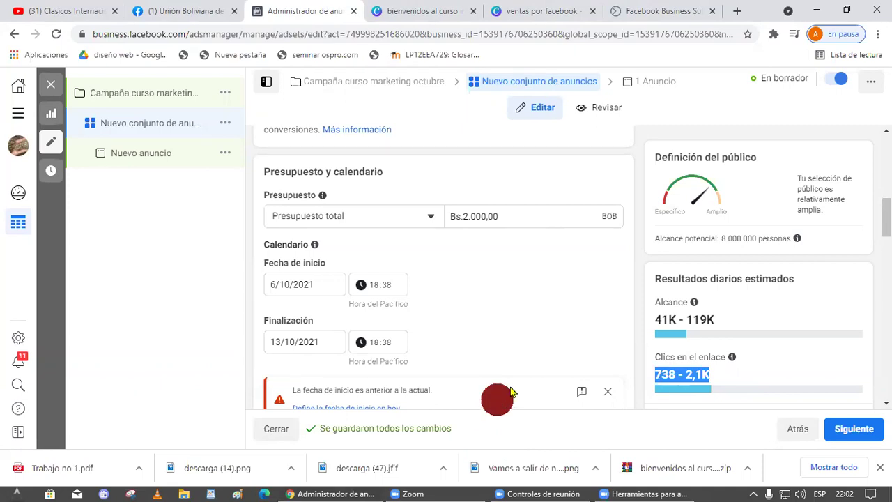
# - Highlight the total budget amount and the estimated daily reach alternately to compare them
pyautogui.click(460, 221)
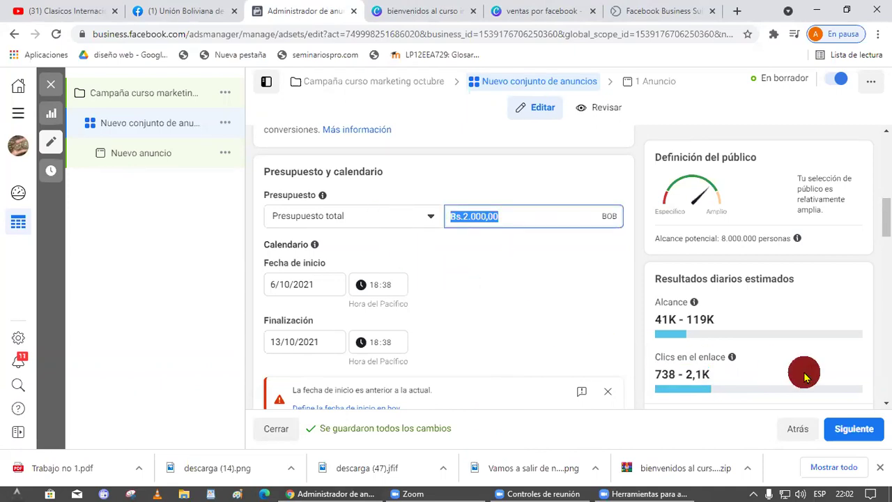
pyautogui.click(511, 219)
pyautogui.moveTo(512, 219); pyautogui.dragTo(379, 219)
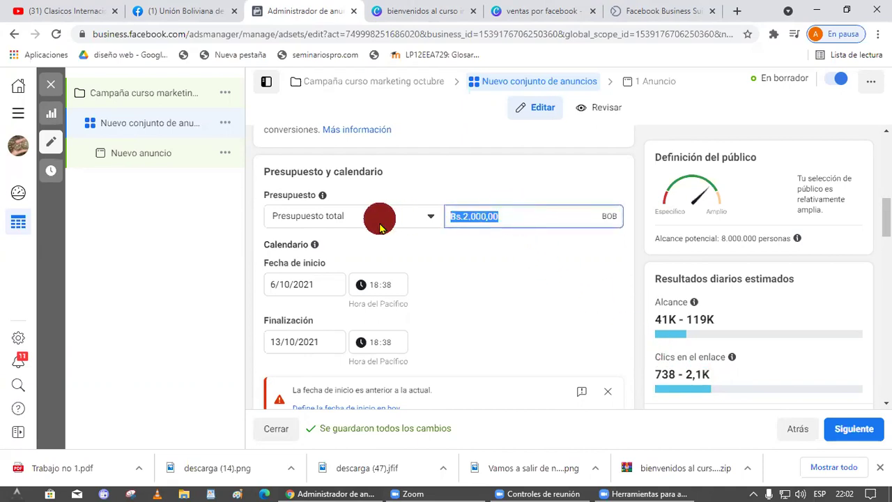
pyautogui.click(430, 322)
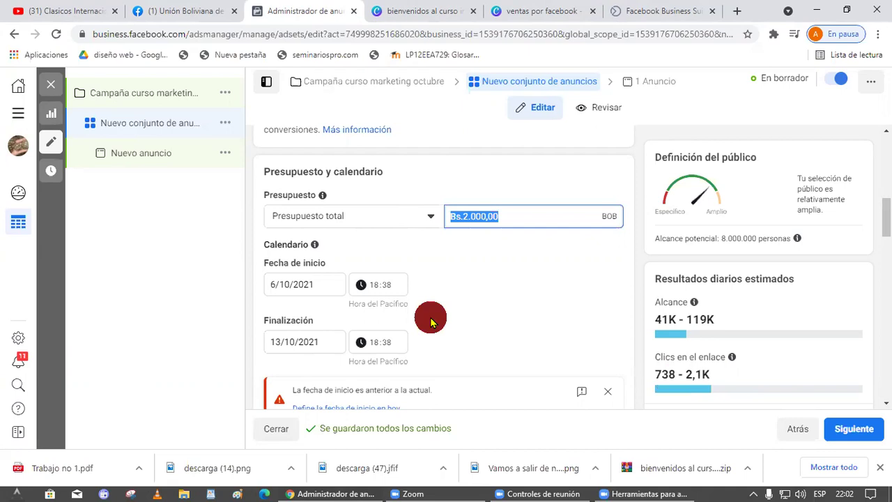
pyautogui.moveTo(731, 383)
pyautogui.moveTo(841, 326); pyautogui.dragTo(761, 311)
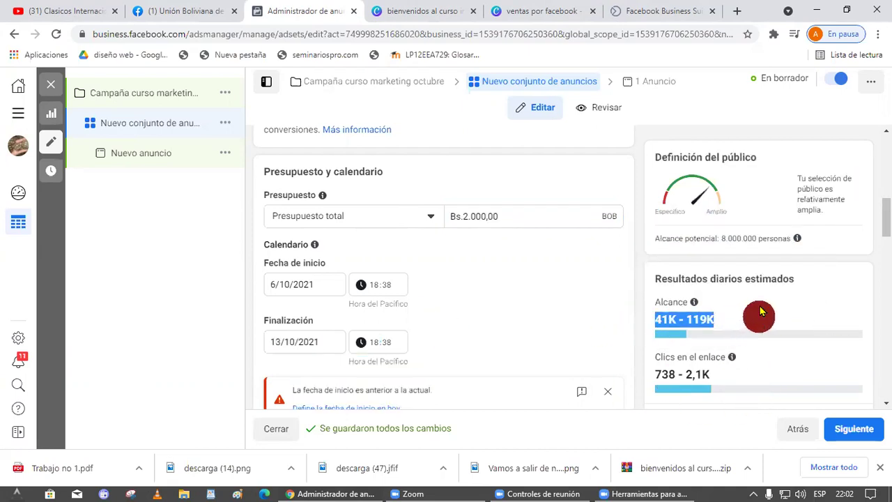
pyautogui.click(542, 210)
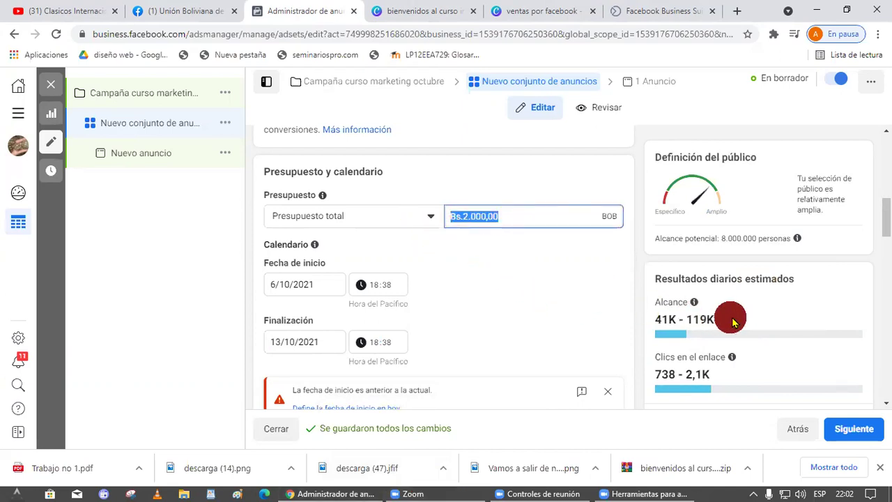
pyautogui.moveTo(730, 314); pyautogui.dragTo(636, 322)
pyautogui.moveTo(717, 319); pyautogui.dragTo(647, 312)
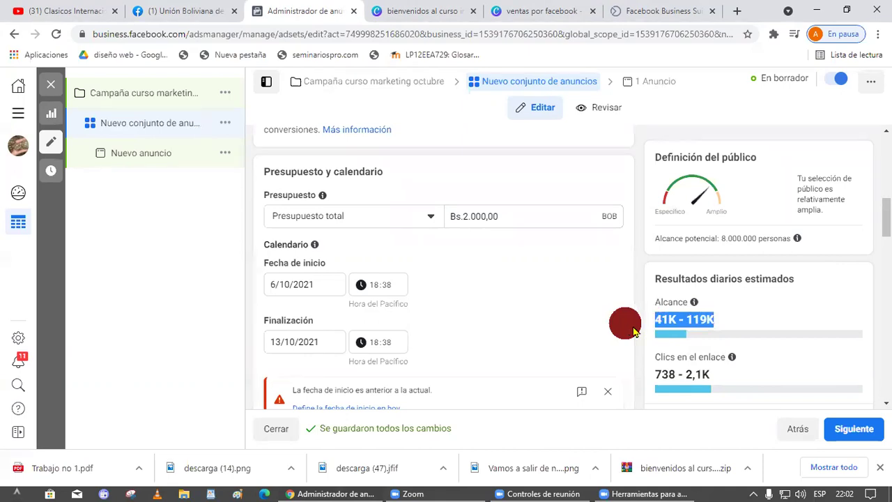
# - Set the ad set's total budget to Bs.200,00
pyautogui.click(541, 210)
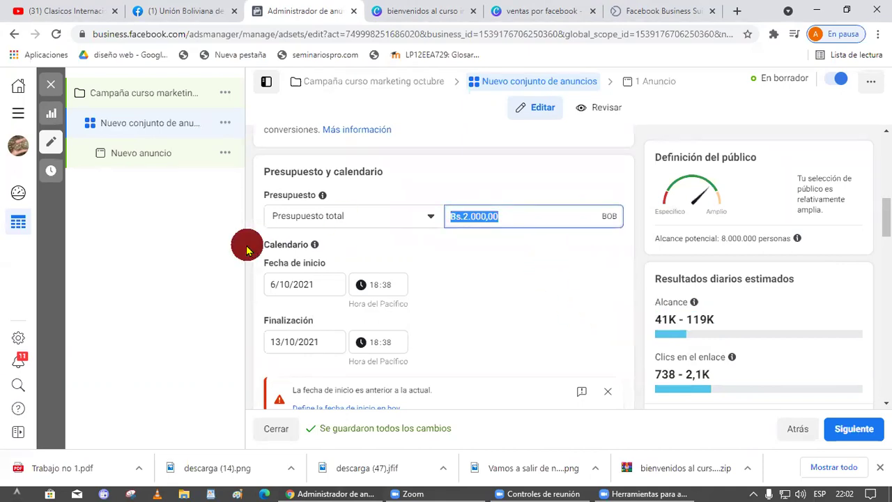
pyautogui.write('200')
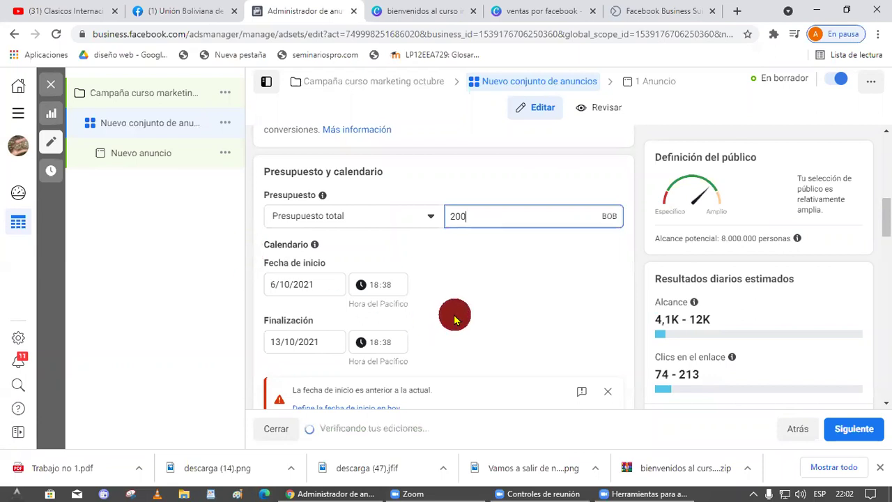
pyautogui.click(465, 314)
# - Define the ad set's start date as today and show the additional budget and schedule options
pyautogui.scroll(-2, 465, 310)
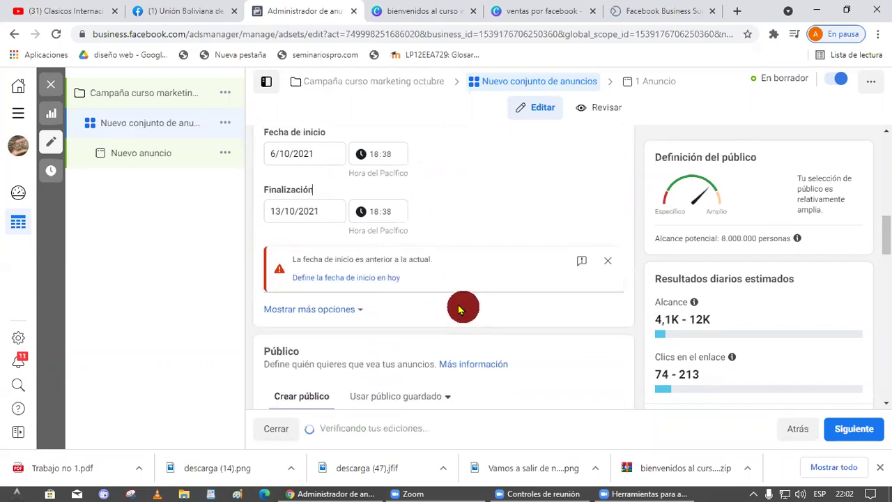
pyautogui.click(347, 278)
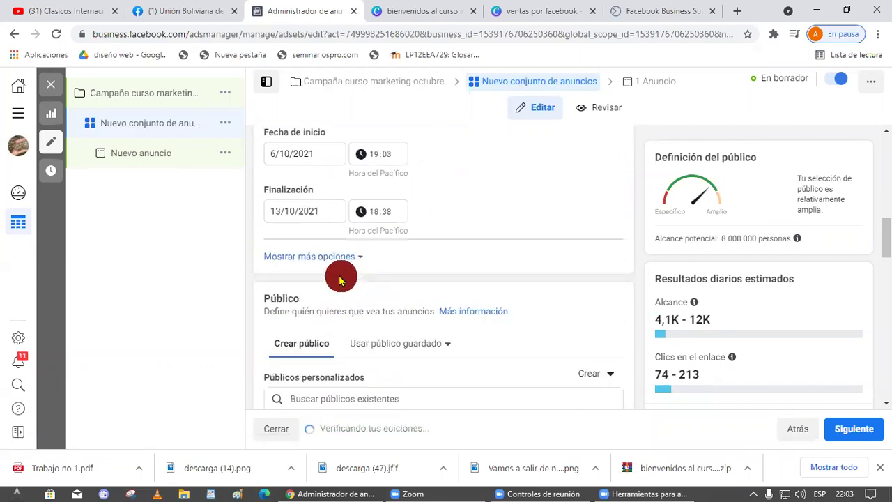
pyautogui.click(331, 259)
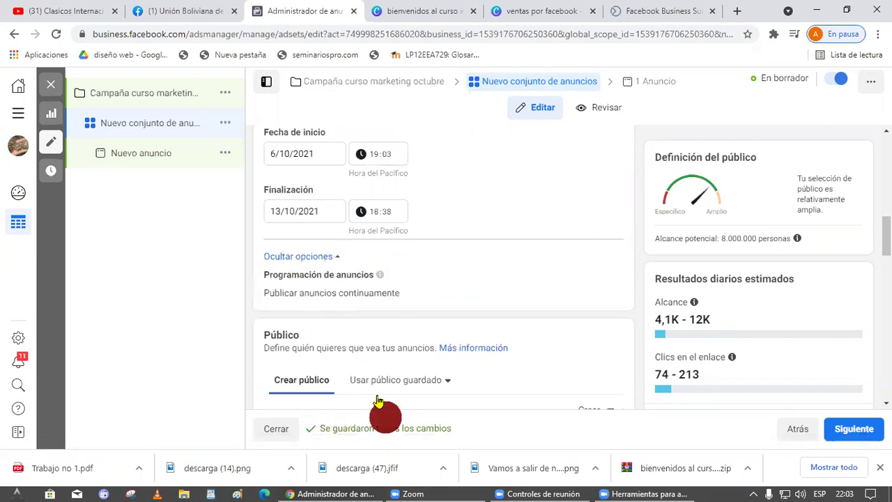
pyautogui.moveTo(328, 277)
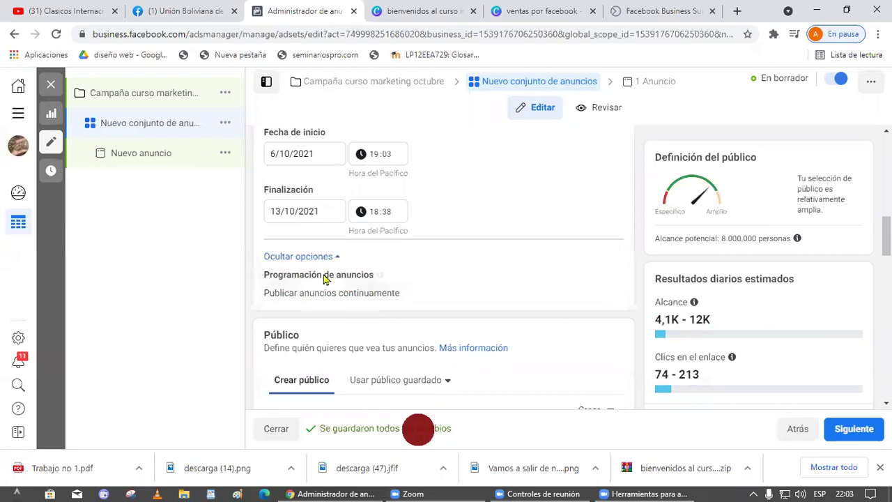
# - Select Presupuesto total as the ad set's budget type
pyautogui.scroll(2, 335, 223)
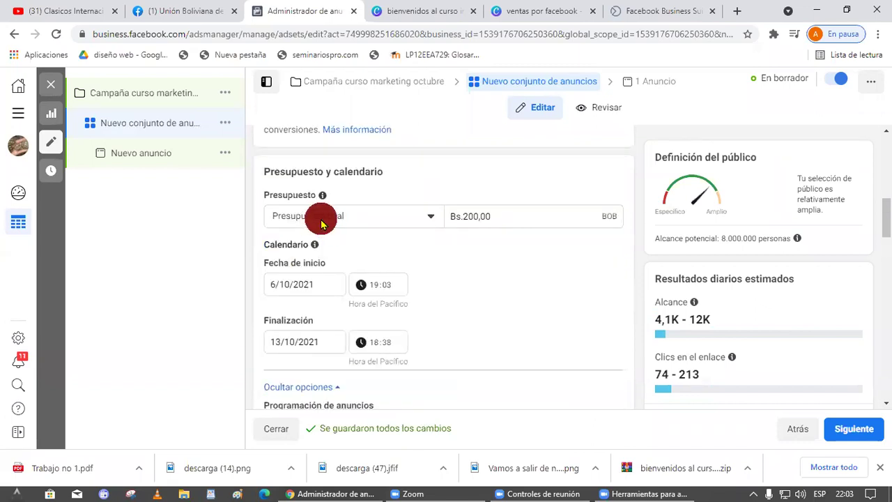
pyautogui.click(321, 221)
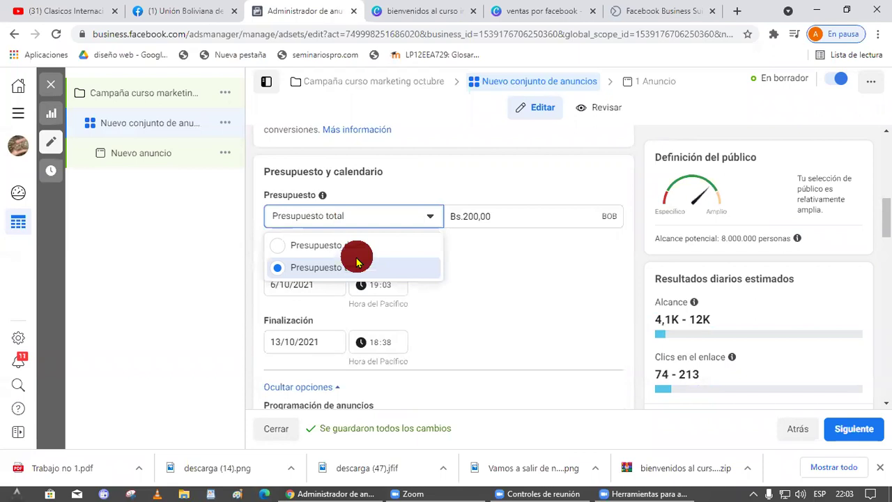
pyautogui.click(340, 271)
# - Turn on Publicar anuncios según un calendario and schedule the ads from 6:00 to midnight every day
pyautogui.scroll(-2, 488, 338)
pyautogui.moveTo(349, 288)
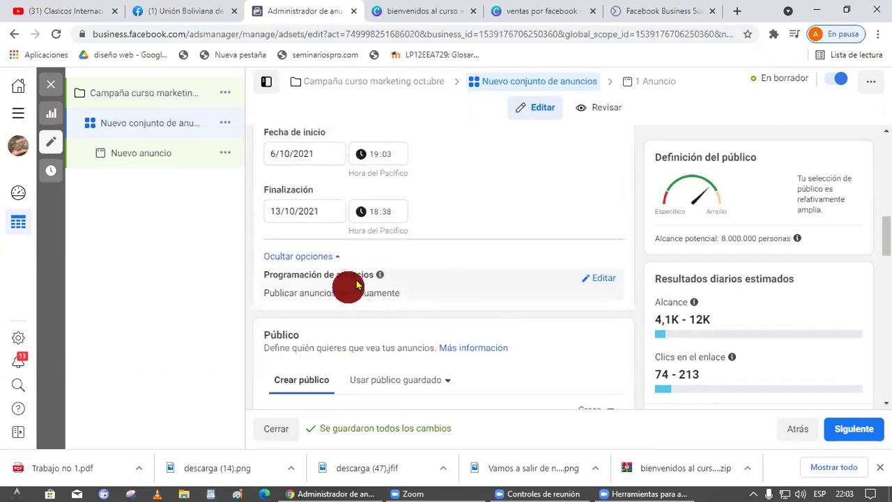
pyautogui.click(601, 280)
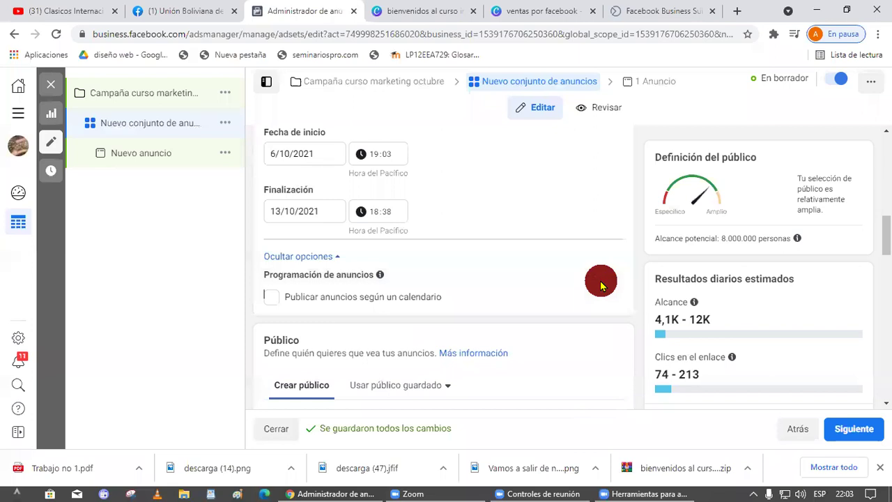
pyautogui.click(276, 298)
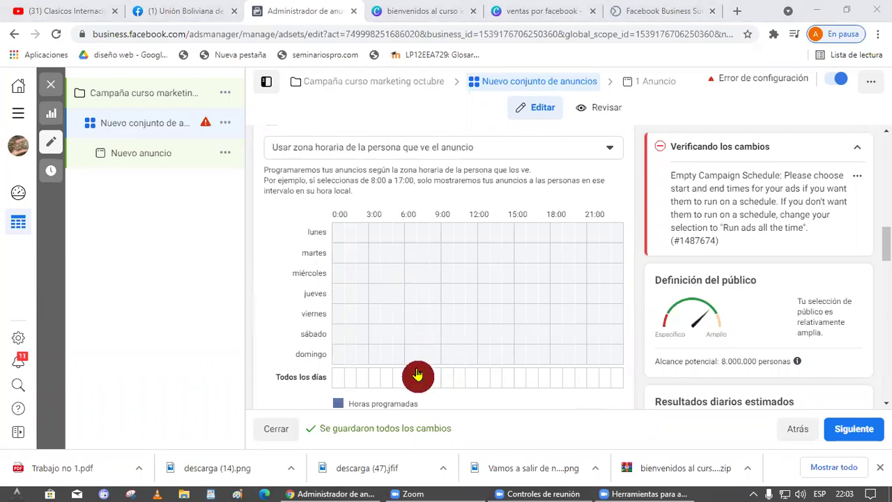
pyautogui.moveTo(412, 383); pyautogui.dragTo(611, 383)
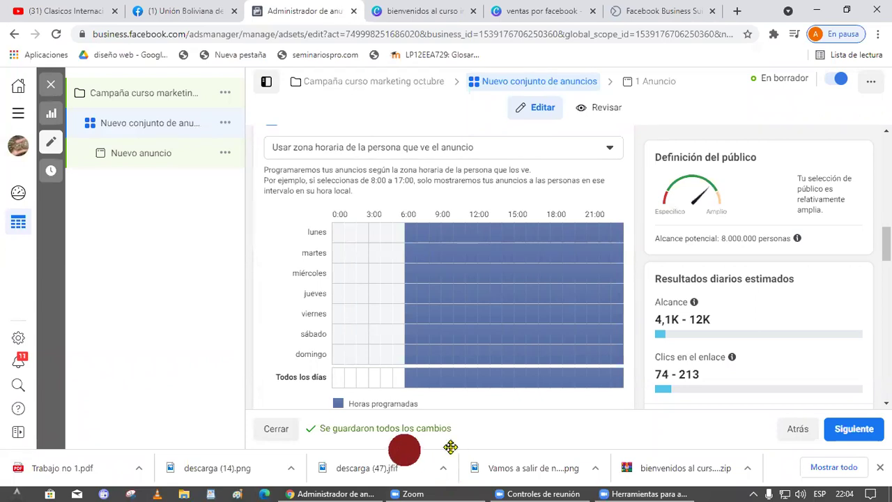
# - Circle the scheduled-hours grid with an arrow, clear the drawing, handwrite text starting with PANDE over the grid, and clear it
pyautogui.moveTo(415, 433)
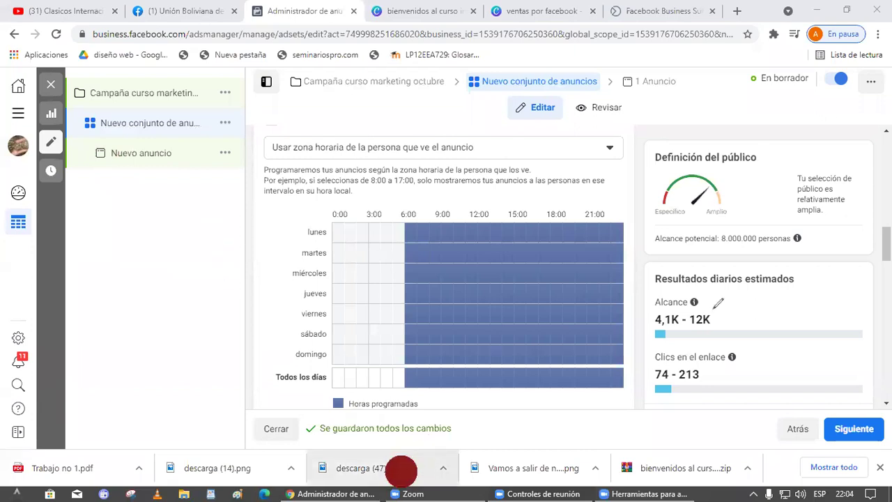
pyautogui.moveTo(399, 471)
pyautogui.mouseDown()
pyautogui.moveTo(437, 150)
pyautogui.moveTo(387, 213)
pyautogui.mouseUp()
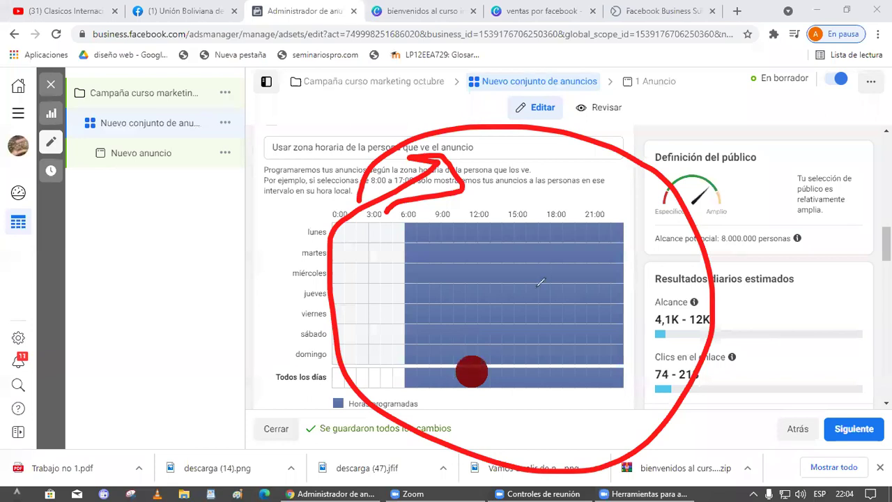
pyautogui.moveTo(369, 129)
pyautogui.mouseDown()
pyautogui.moveTo(377, 185)
pyautogui.moveTo(403, 151)
pyautogui.moveTo(386, 162)
pyautogui.mouseUp()
pyautogui.moveTo(432, 188)
pyautogui.mouseDown()
pyautogui.moveTo(452, 125)
pyautogui.moveTo(475, 184)
pyautogui.mouseUp()
pyautogui.moveTo(411, 157); pyautogui.dragTo(498, 155)
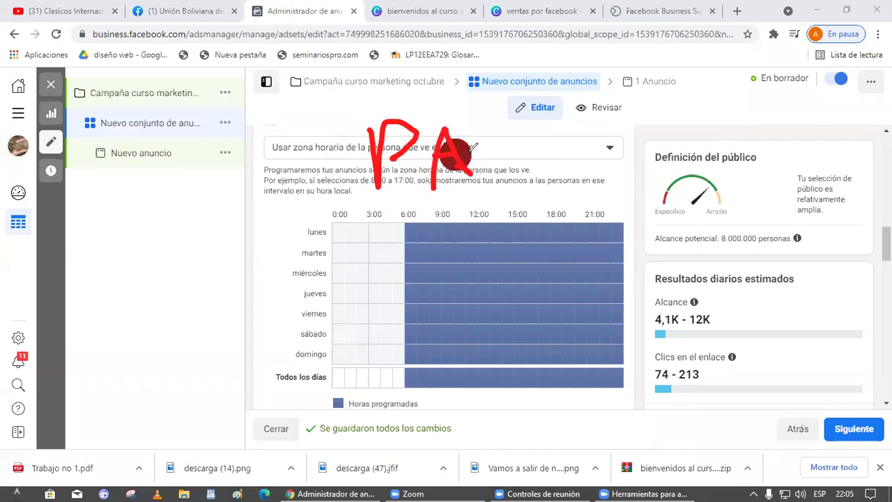
pyautogui.moveTo(491, 221); pyautogui.dragTo(552, 131)
pyautogui.moveTo(583, 111); pyautogui.dragTo(588, 199)
pyautogui.moveTo(690, 127)
pyautogui.mouseDown()
pyautogui.moveTo(646, 133)
pyautogui.moveTo(657, 183)
pyautogui.moveTo(689, 153)
pyautogui.mouseUp()
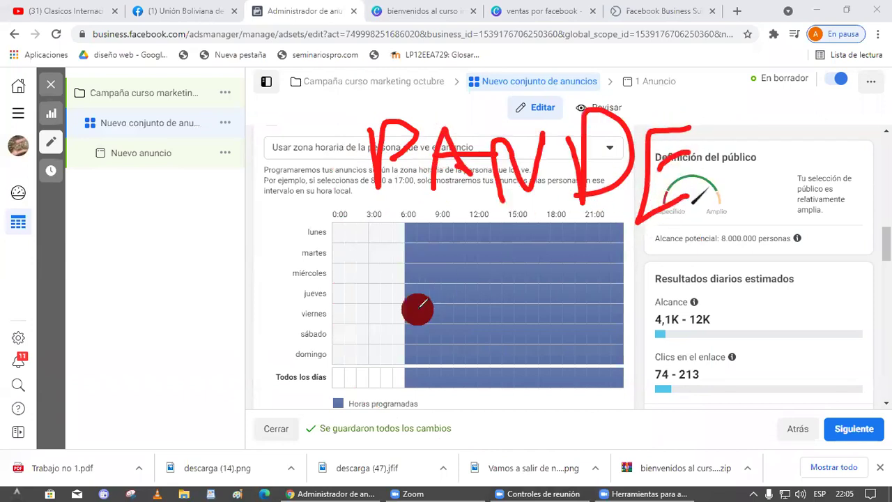
pyautogui.moveTo(371, 226)
pyautogui.mouseDown()
pyautogui.moveTo(366, 310)
pyautogui.moveTo(407, 294)
pyautogui.moveTo(403, 301)
pyautogui.mouseUp()
pyautogui.moveTo(460, 267); pyautogui.dragTo(560, 274)
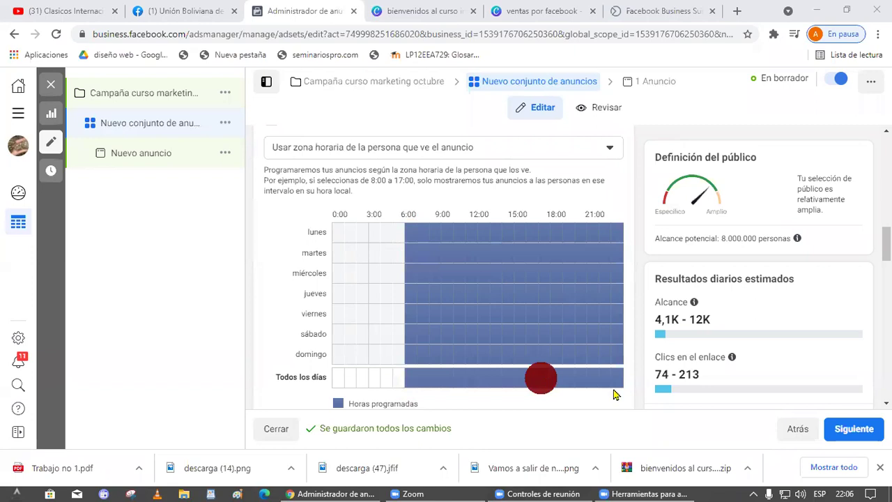
# - Circle the custom audiences search in the Público section, draw an arrow pointing to it, and clear the annotations
pyautogui.scroll(-1, 578, 355)
pyautogui.moveTo(420, 226); pyautogui.dragTo(620, 222)
pyautogui.moveTo(407, 234); pyautogui.dragTo(624, 240)
pyautogui.scroll(-4, 488, 383)
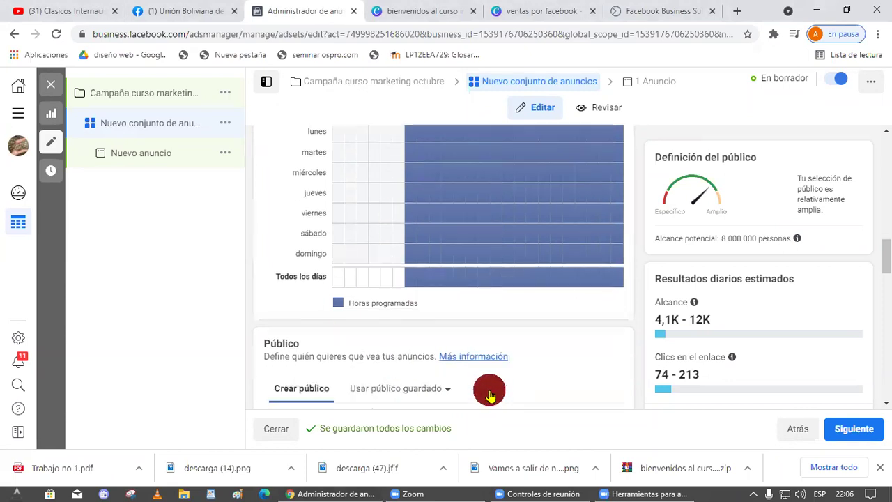
pyautogui.scroll(-1, 496, 365)
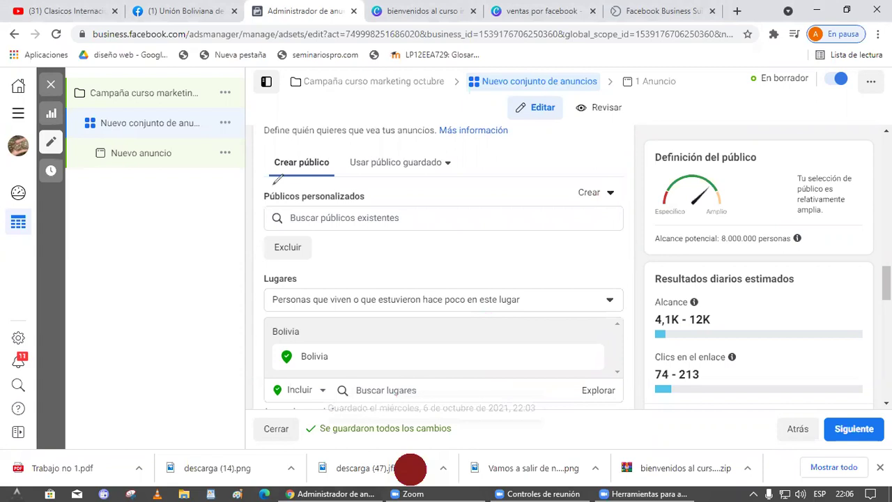
pyautogui.moveTo(242, 214)
pyautogui.mouseDown()
pyautogui.moveTo(193, 246)
pyautogui.moveTo(235, 221)
pyautogui.moveTo(222, 282)
pyautogui.mouseUp()
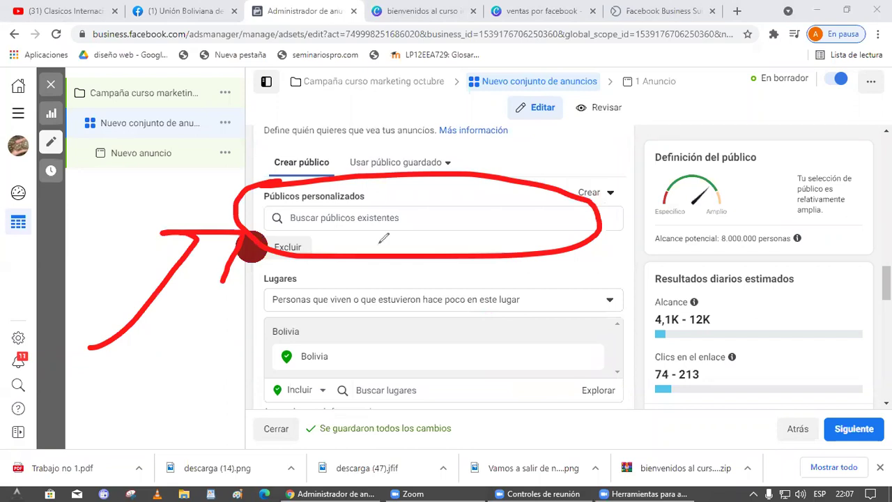
pyautogui.press('Escape')
# - Circle the Bolivia location, draw an arrow to the potential reach, underline it, and clear the annotations
pyautogui.scroll(-3, 404, 237)
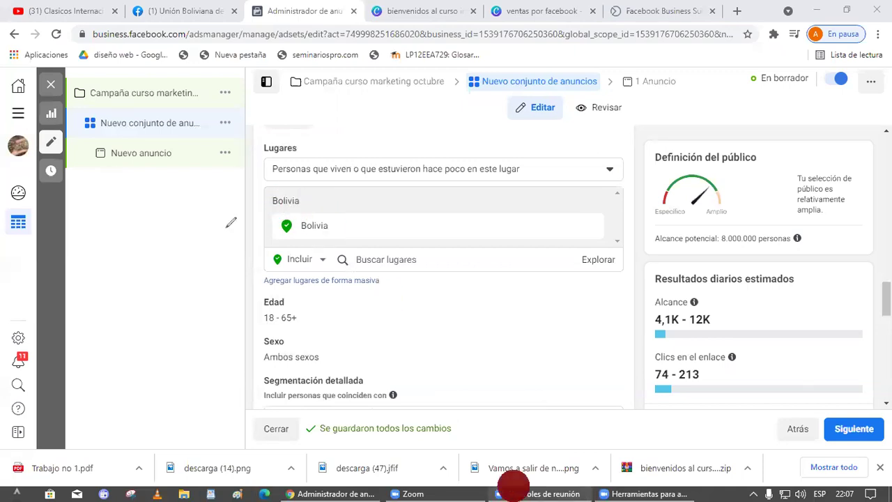
pyautogui.moveTo(270, 183); pyautogui.dragTo(292, 199)
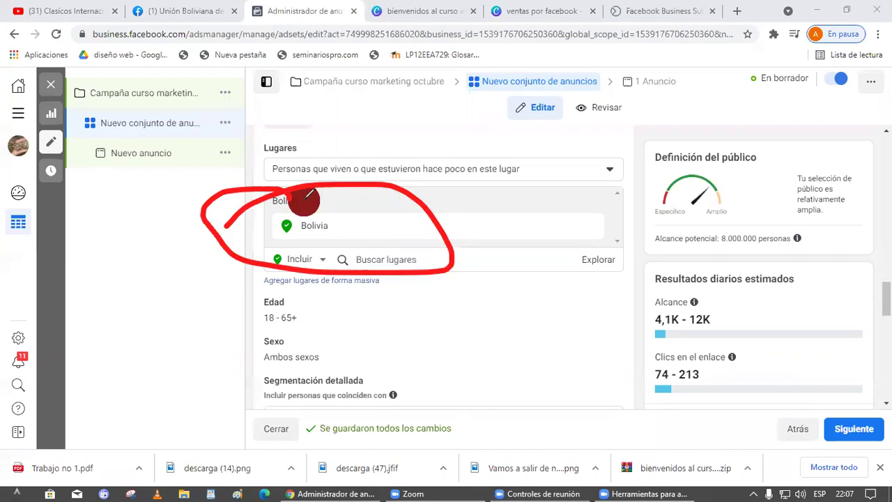
pyautogui.moveTo(426, 229)
pyautogui.mouseDown()
pyautogui.moveTo(561, 233)
pyautogui.moveTo(621, 219)
pyautogui.moveTo(591, 230)
pyautogui.moveTo(641, 261)
pyautogui.moveTo(866, 253)
pyautogui.mouseUp()
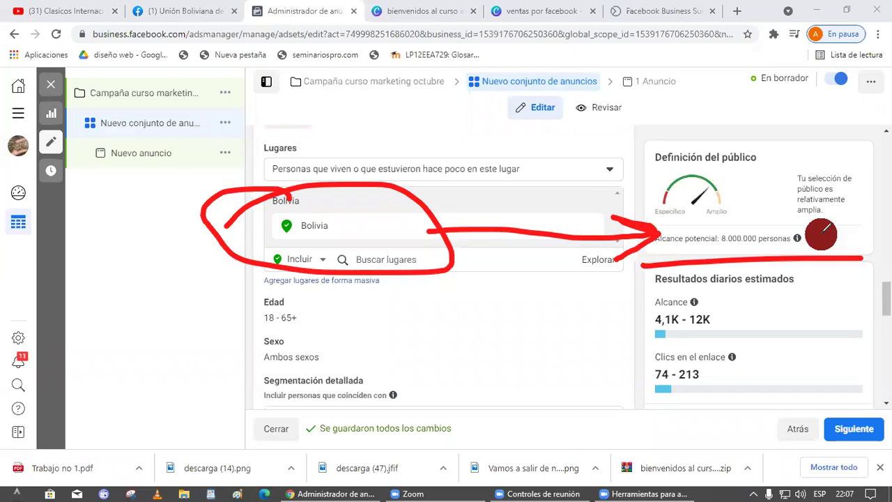
pyautogui.moveTo(687, 275); pyautogui.dragTo(729, 254)
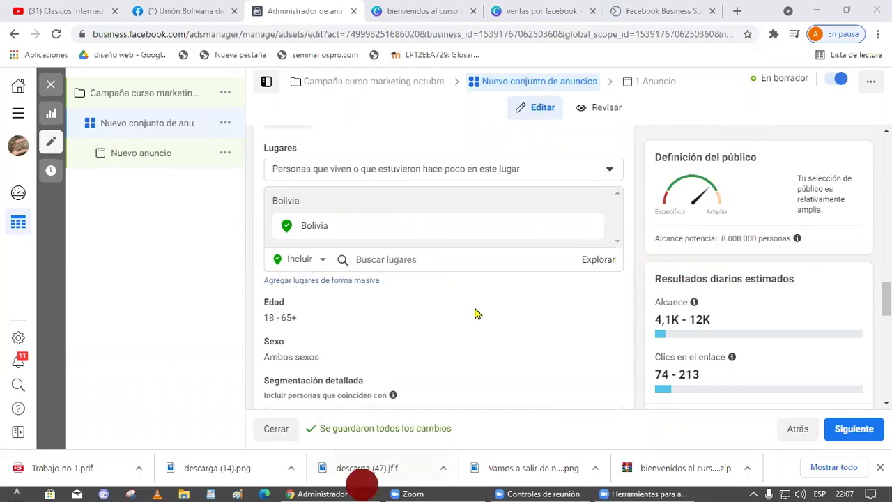
# - Replace the Bolivia location with the city La Paz, La Paz Department, Bolivia, in the audience's Lugares settings
pyautogui.click(308, 229)
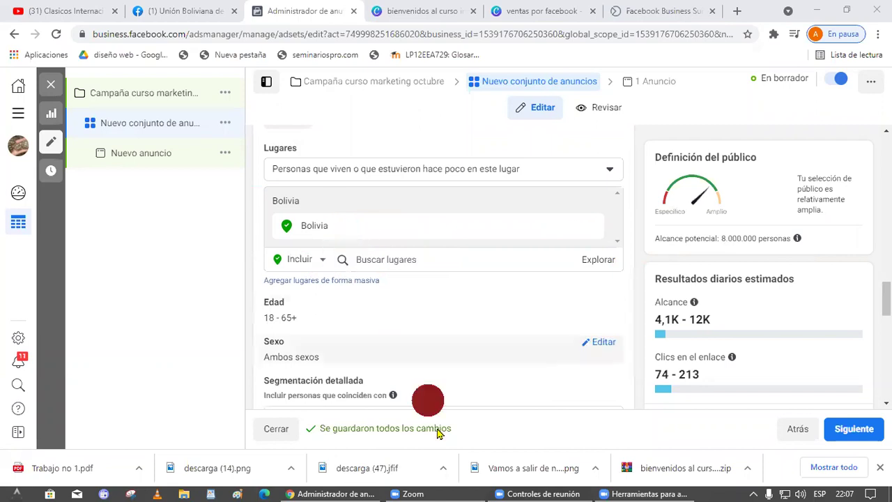
pyautogui.click(427, 329)
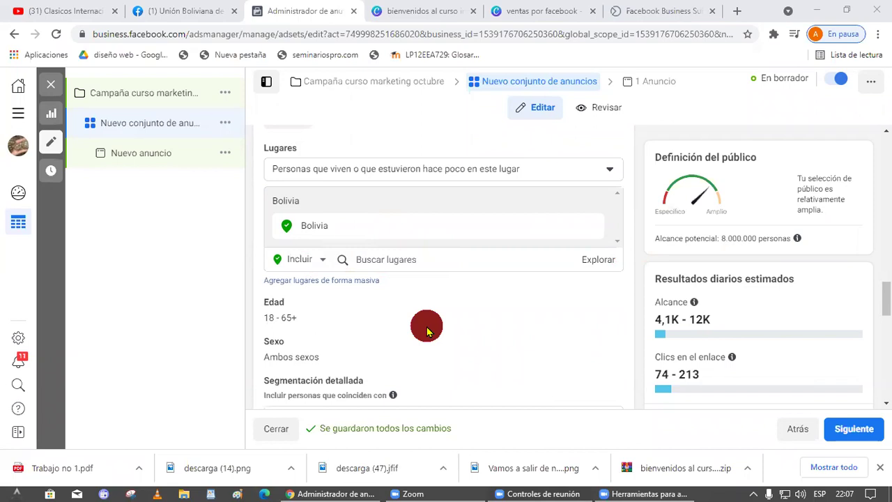
pyautogui.click(593, 226)
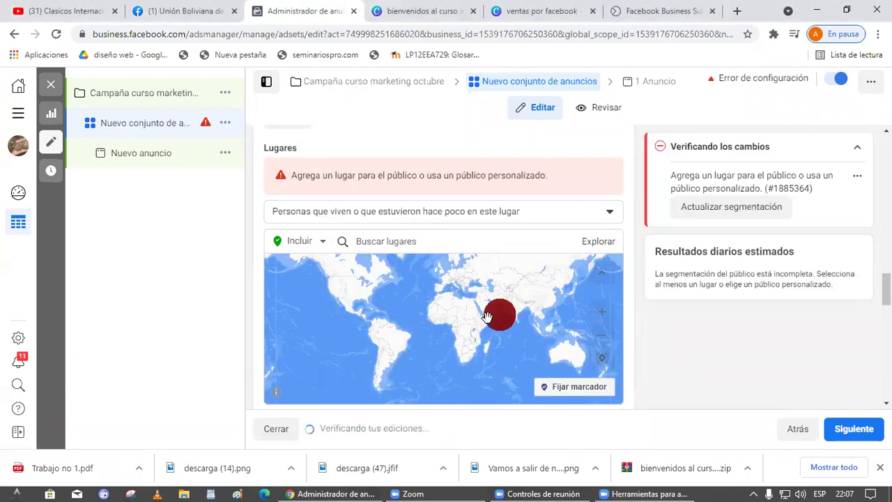
pyautogui.scroll(-1, 578, 336)
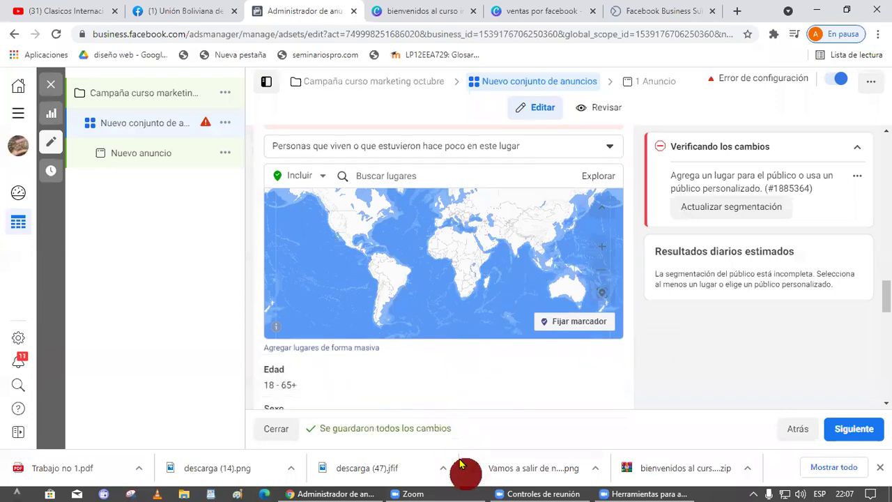
pyautogui.click(392, 174)
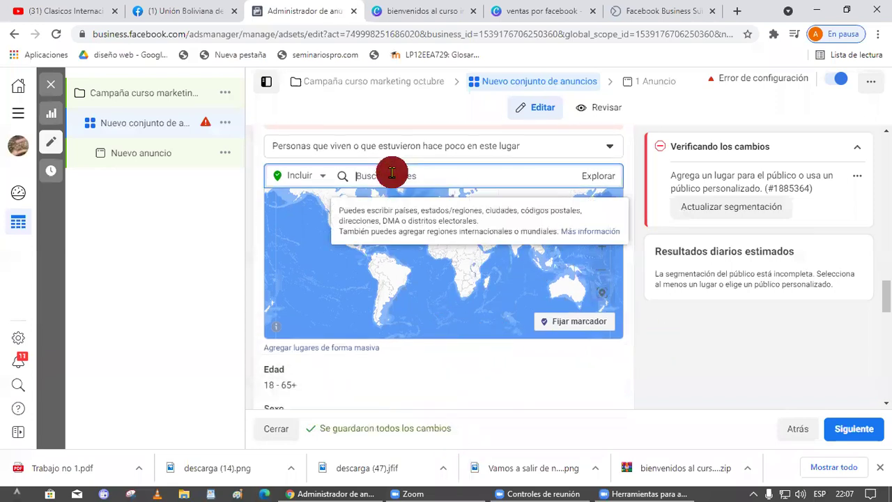
pyautogui.write('la paz')
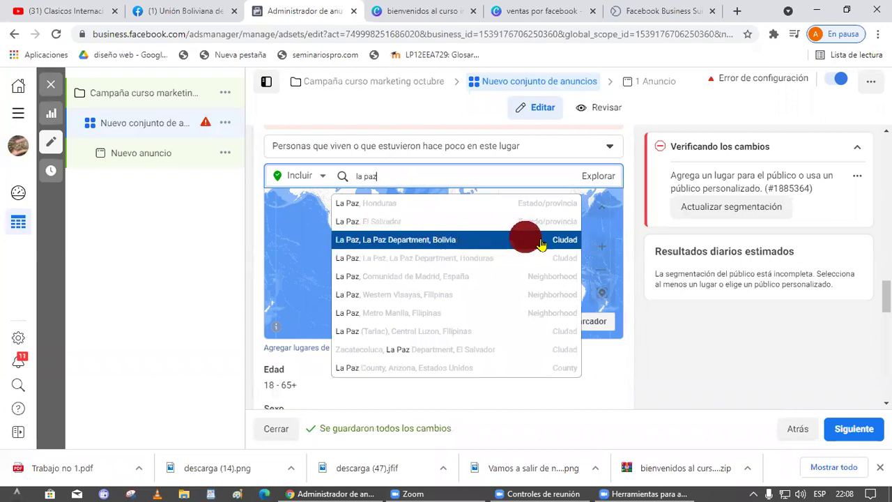
pyautogui.click(498, 239)
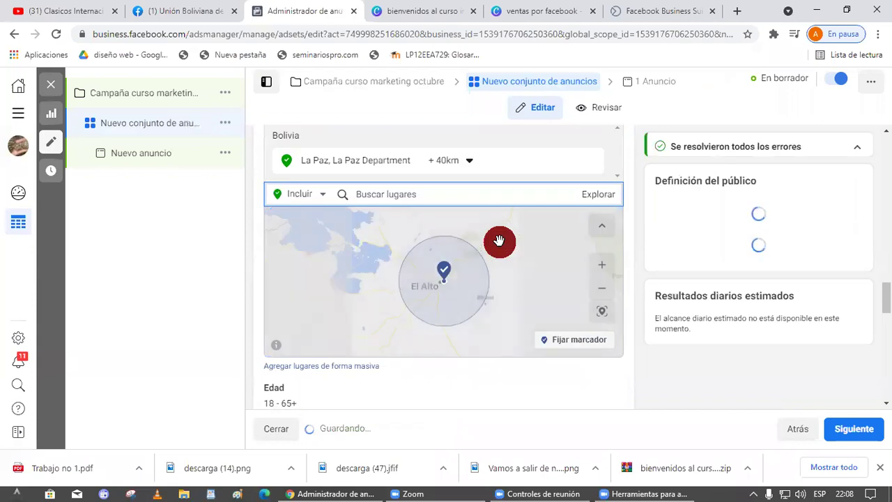
# - Examine the targeting area around La Paz on the location map, from the regional view down to El Alto
pyautogui.scroll(-6, 491, 285)
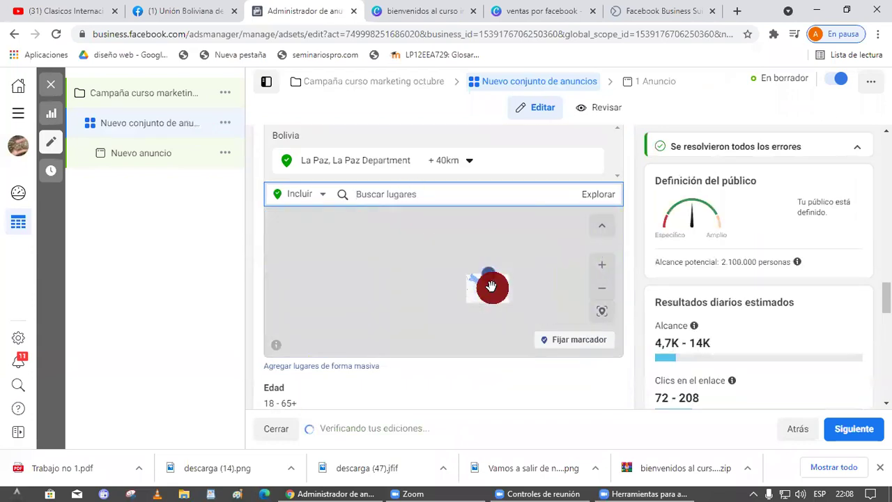
pyautogui.scroll(2, 531, 261)
pyautogui.moveTo(531, 260); pyautogui.dragTo(407, 245)
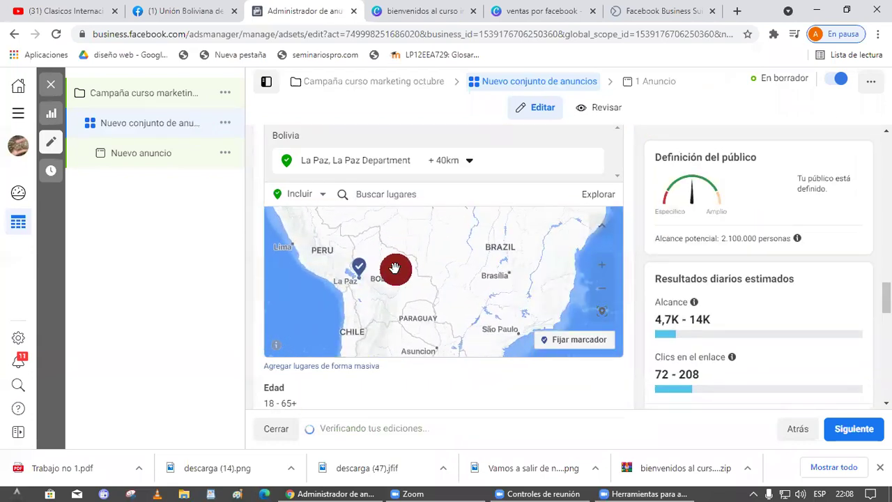
pyautogui.scroll(2, 386, 273)
pyautogui.scroll(5, 384, 291)
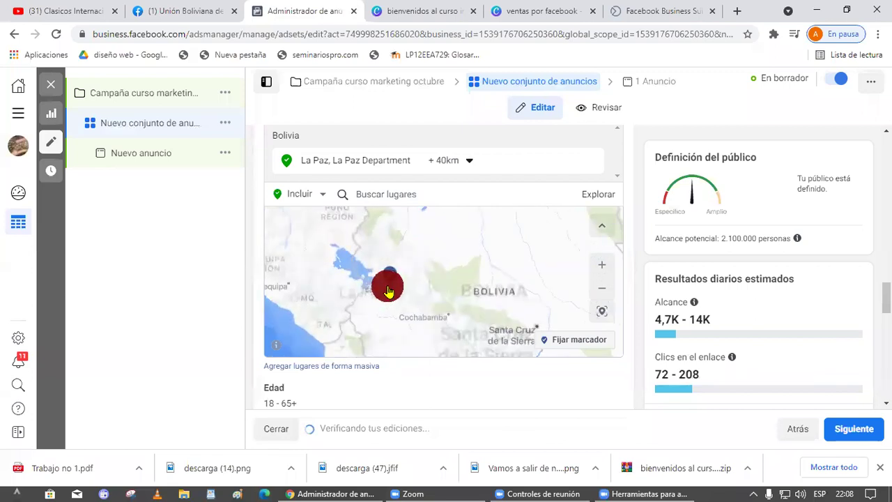
pyautogui.moveTo(313, 274); pyautogui.dragTo(371, 282)
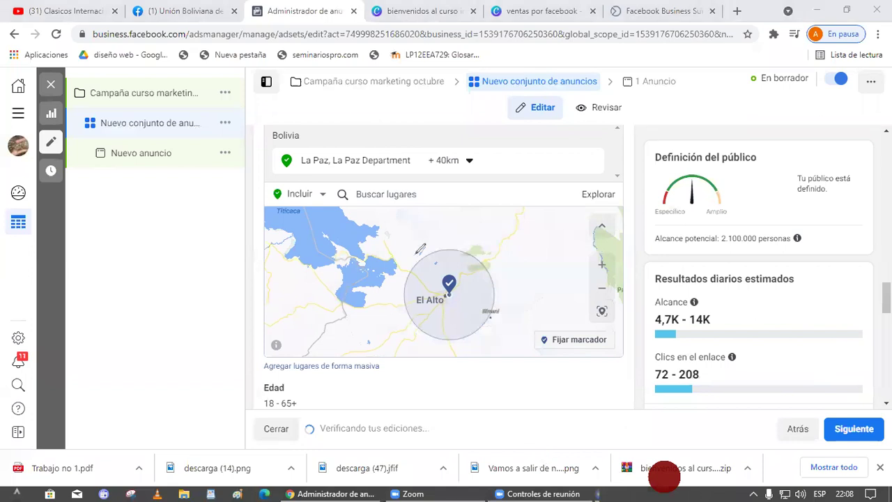
# - Draw an arrow to the map radius, circle the + 40km setting with an arrow pointing to it, and clear the annotations
pyautogui.moveTo(414, 229)
pyautogui.mouseDown()
pyautogui.moveTo(414, 360)
pyautogui.moveTo(376, 251)
pyautogui.moveTo(413, 216)
pyautogui.mouseUp()
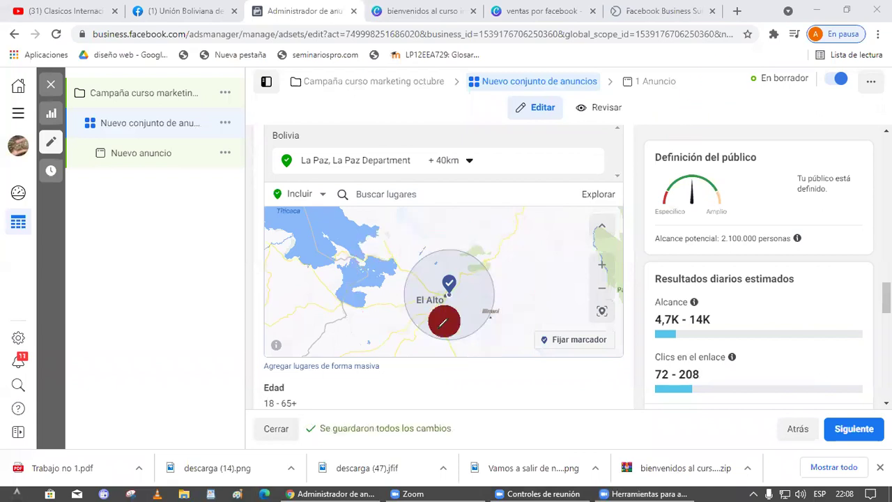
pyautogui.moveTo(262, 358)
pyautogui.mouseDown()
pyautogui.moveTo(385, 319)
pyautogui.moveTo(378, 353)
pyautogui.mouseUp()
pyautogui.moveTo(417, 133)
pyautogui.mouseDown()
pyautogui.moveTo(474, 124)
pyautogui.moveTo(404, 144)
pyautogui.mouseUp()
pyautogui.moveTo(308, 299); pyautogui.dragTo(416, 201)
pyautogui.moveTo(370, 186); pyautogui.dragTo(414, 242)
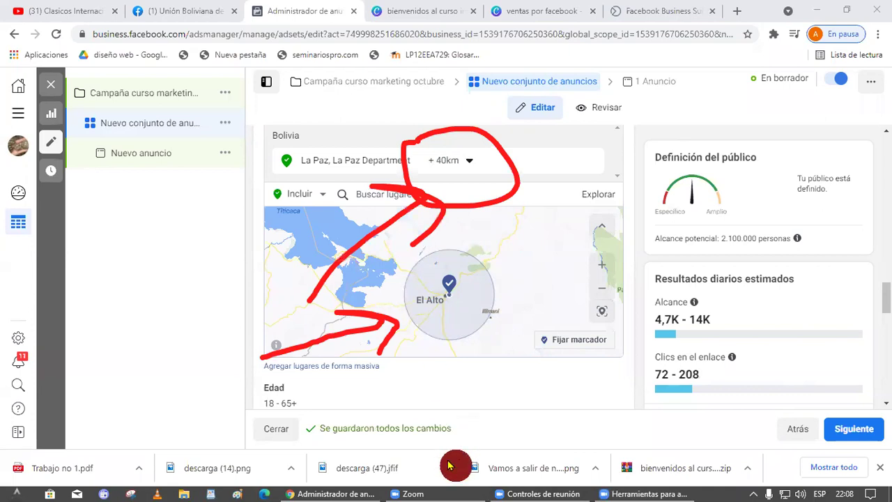
pyautogui.moveTo(486, 267)
pyautogui.mouseDown()
pyautogui.moveTo(453, 278)
pyautogui.moveTo(466, 286)
pyautogui.mouseUp()
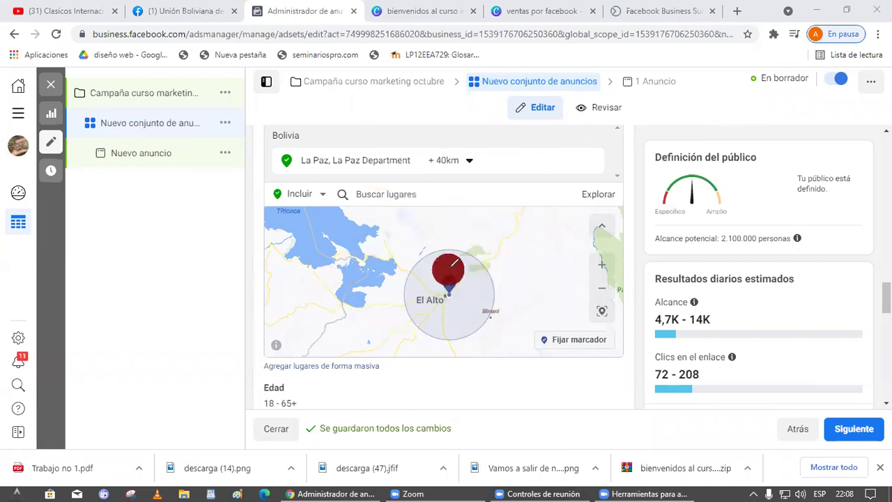
# - Reduce the La Paz targeting radius to 17 km and switch the location to Solo ciudad actual
pyautogui.click(466, 162)
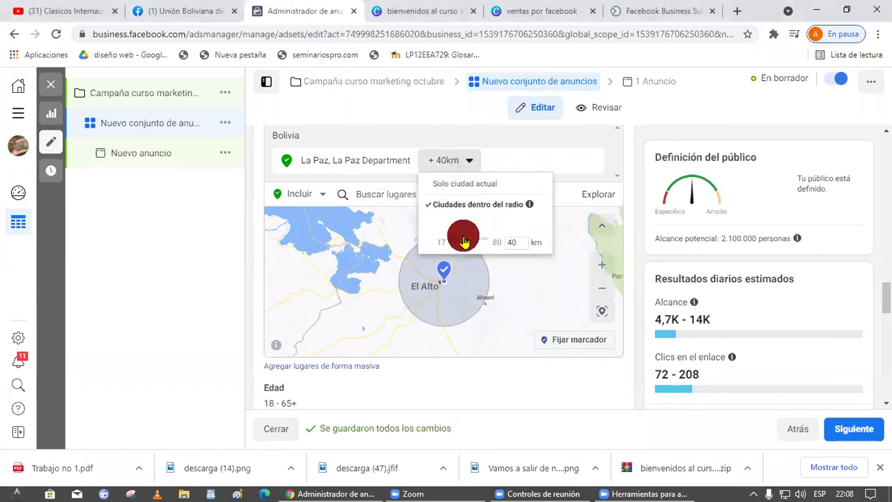
pyautogui.moveTo(463, 242); pyautogui.dragTo(446, 241)
pyautogui.click(273, 253)
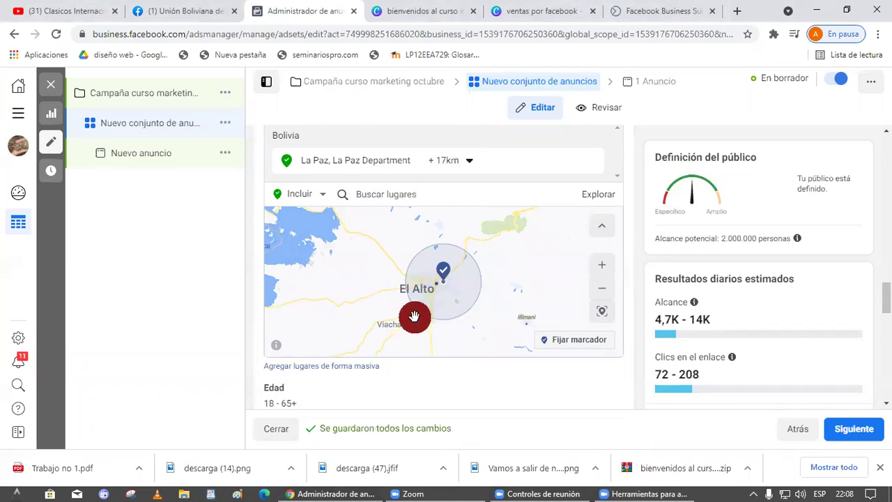
pyautogui.click(469, 160)
pyautogui.click(457, 184)
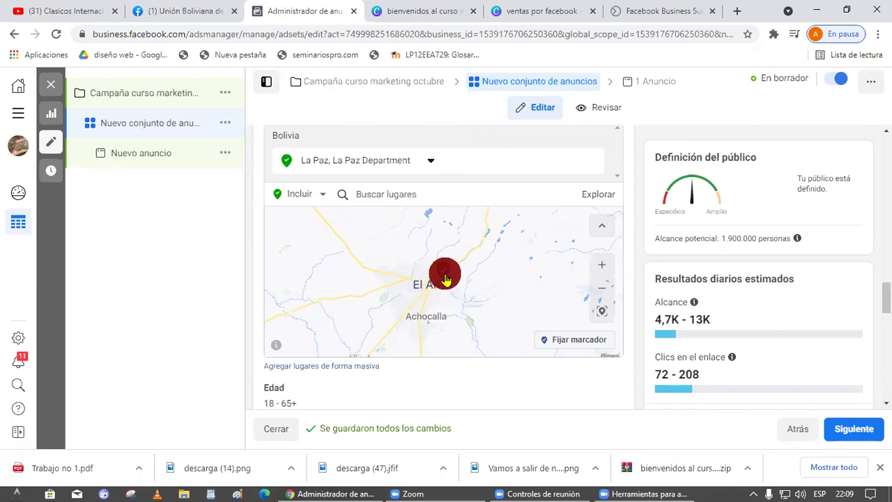
# - Place a map marker at (-16.4769, -68.1551) as the audience location and set its radius to 1 km
pyautogui.click(577, 339)
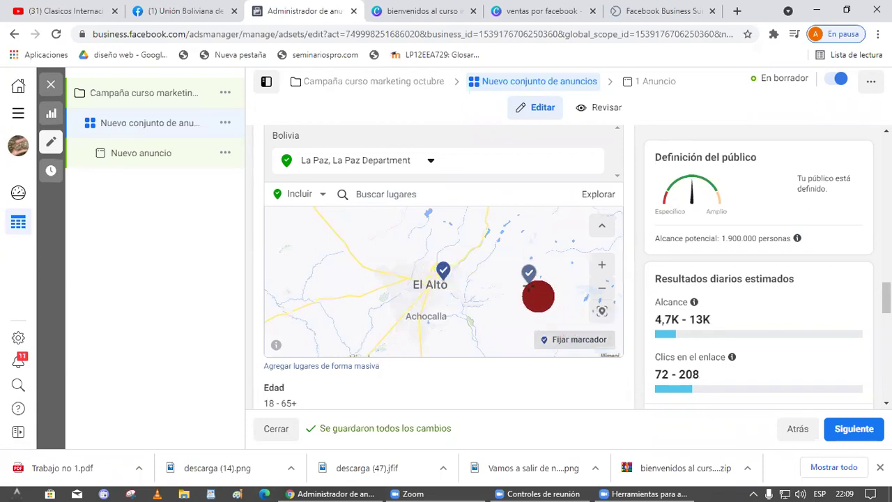
pyautogui.click(432, 271)
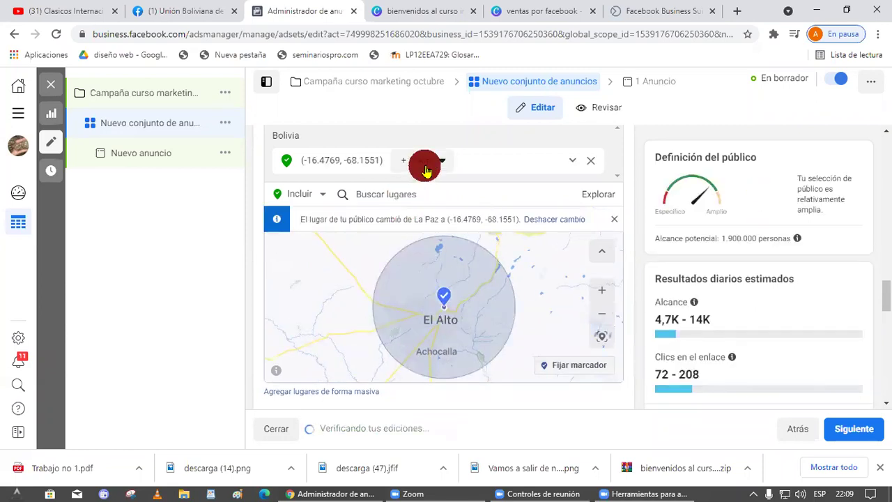
pyautogui.click(424, 161)
pyautogui.moveTo(414, 200); pyautogui.dragTo(404, 207)
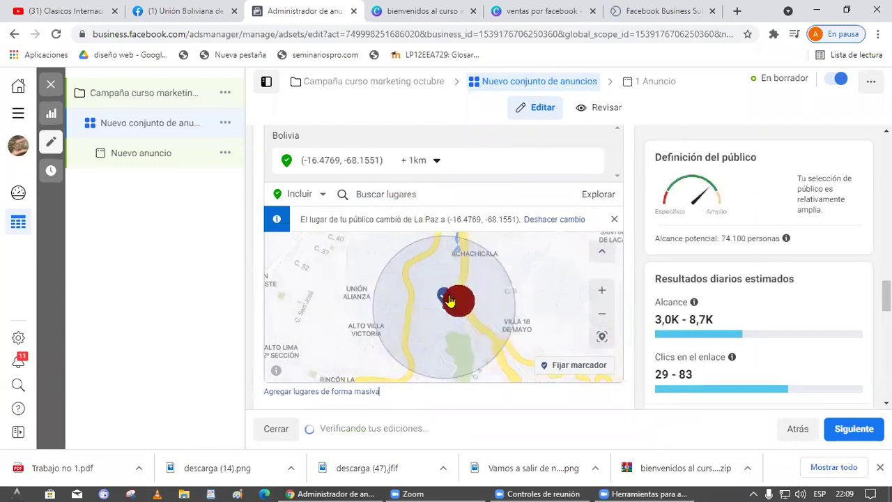
pyautogui.moveTo(555, 299); pyautogui.dragTo(459, 327)
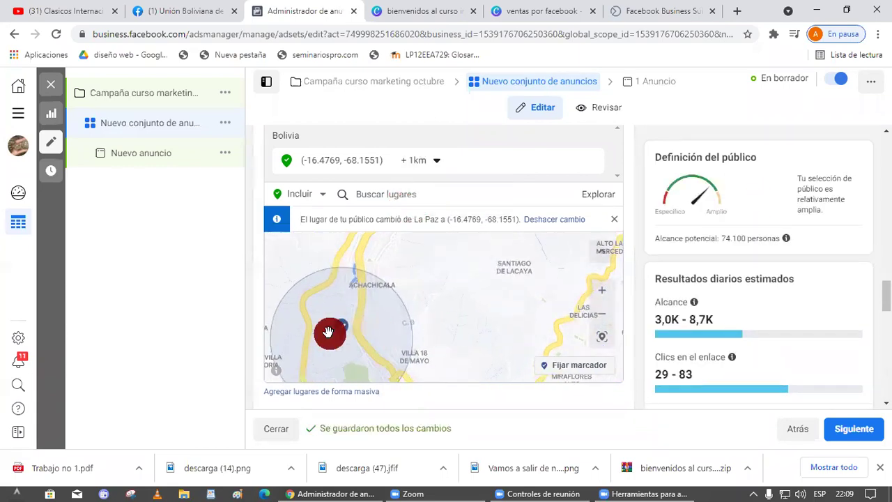
pyautogui.moveTo(342, 334); pyautogui.dragTo(358, 302)
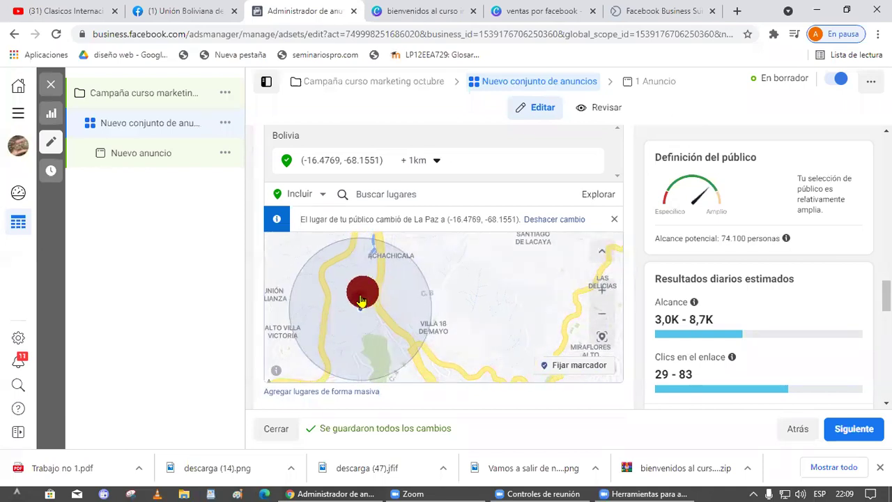
pyautogui.moveTo(357, 299); pyautogui.dragTo(392, 305)
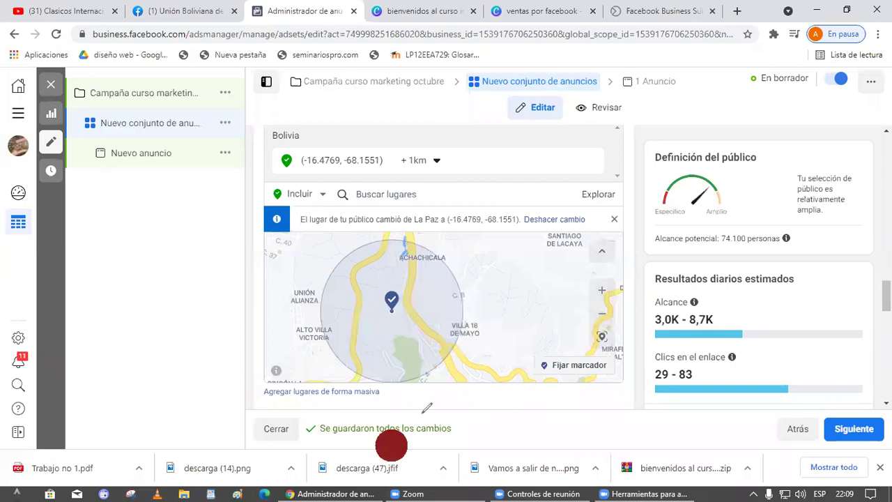
# - Circle the 1 km area, mark the potential reach with an arrow and underlines, clear the drawings, and draw an arrow to the area
pyautogui.moveTo(427, 408); pyautogui.dragTo(244, 302)
pyautogui.moveTo(467, 273)
pyautogui.mouseDown()
pyautogui.moveTo(622, 224)
pyautogui.moveTo(645, 275)
pyautogui.moveTo(848, 251)
pyautogui.mouseUp()
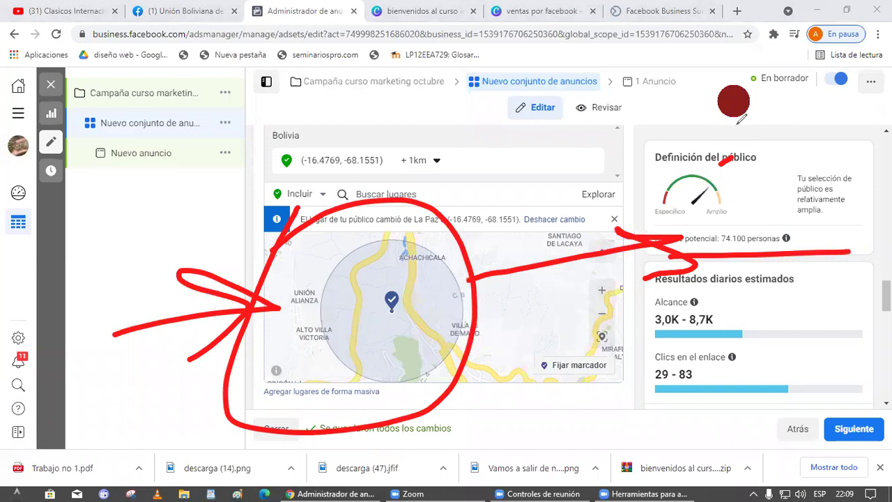
pyautogui.press('e')
pyautogui.moveTo(623, 241)
pyautogui.mouseDown()
pyautogui.moveTo(754, 260)
pyautogui.moveTo(804, 249)
pyautogui.mouseUp()
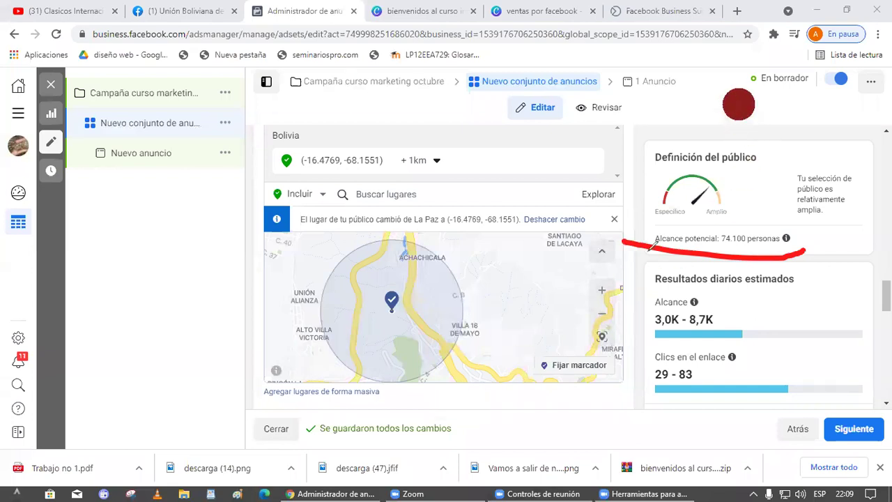
pyautogui.moveTo(381, 235)
pyautogui.mouseDown()
pyautogui.moveTo(522, 348)
pyautogui.moveTo(358, 215)
pyautogui.moveTo(547, 176)
pyautogui.mouseUp()
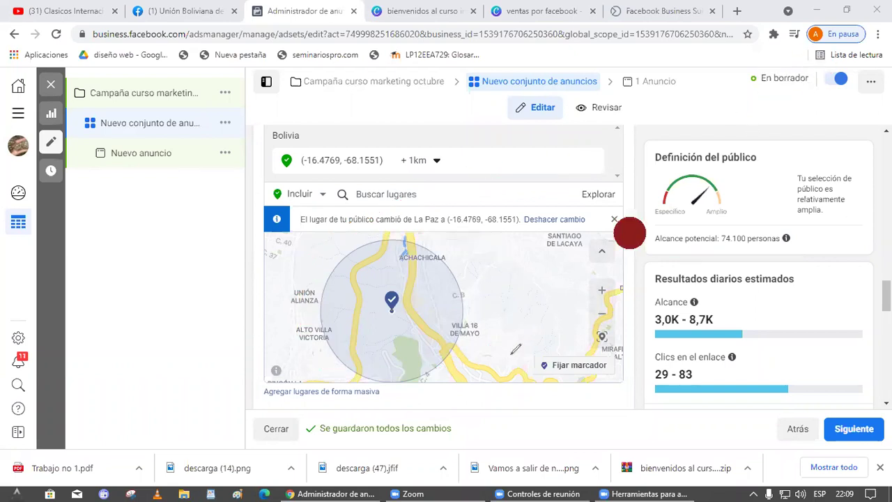
pyautogui.moveTo(101, 315)
pyautogui.mouseDown()
pyautogui.moveTo(269, 288)
pyautogui.moveTo(267, 335)
pyautogui.mouseUp()
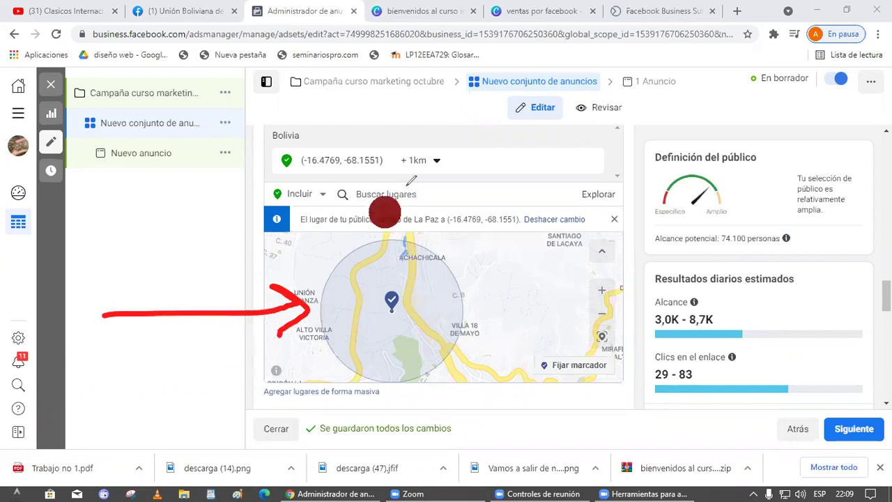
pyautogui.click(437, 160)
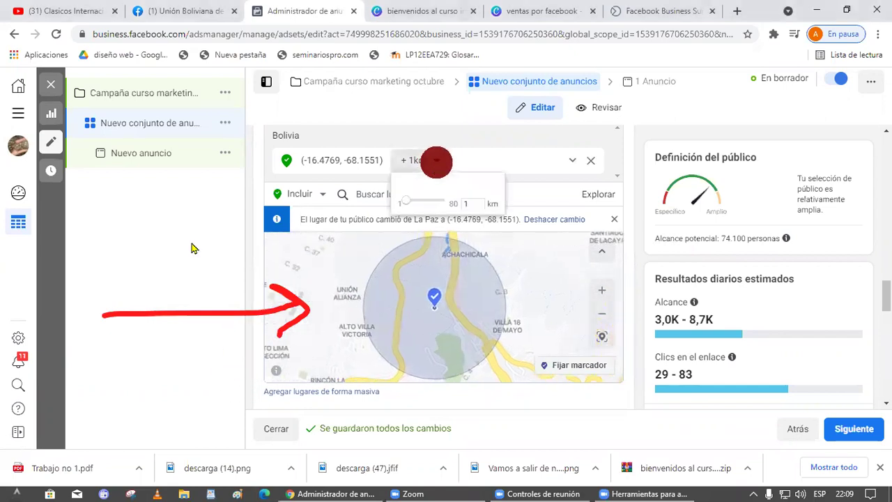
pyautogui.click(477, 314)
pyautogui.moveTo(473, 309)
pyautogui.mouseDown()
pyautogui.moveTo(393, 260)
pyautogui.moveTo(382, 286)
pyautogui.moveTo(367, 282)
pyautogui.moveTo(403, 313)
pyautogui.moveTo(453, 327)
pyautogui.moveTo(472, 307)
pyautogui.mouseUp()
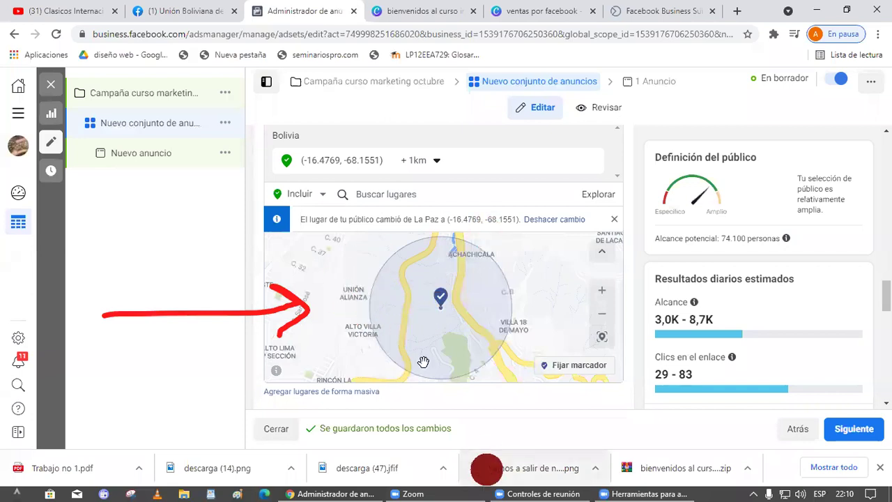
# - Replace the marker location with La Paz, La Paz Department, Bolivia, and limit it to Solo ciudad actual
pyautogui.click(590, 161)
pyautogui.click(418, 195)
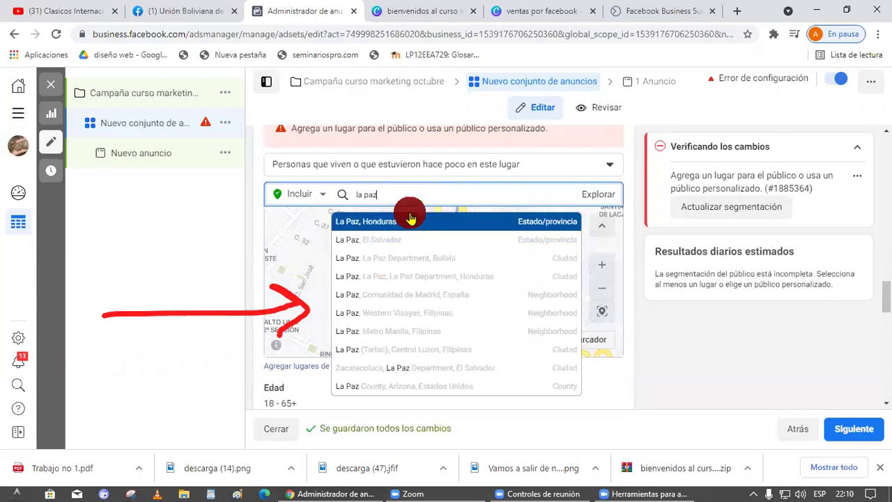
pyautogui.click(400, 258)
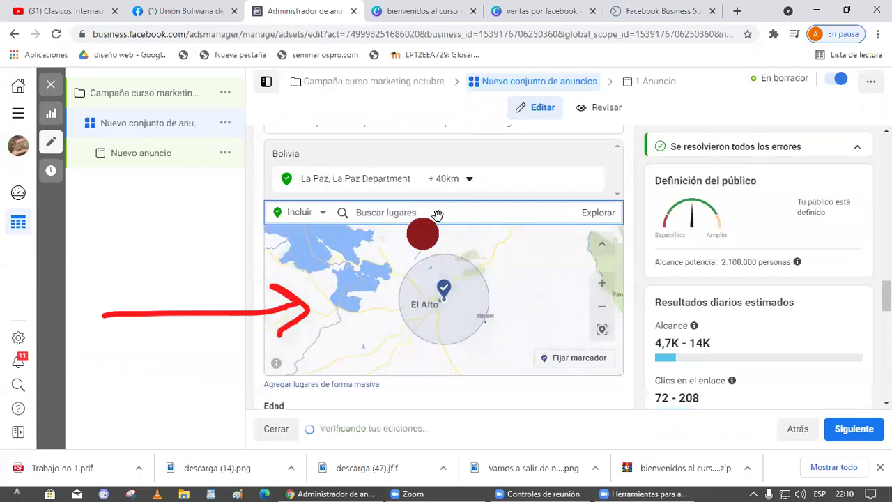
pyautogui.click(467, 183)
pyautogui.click(461, 202)
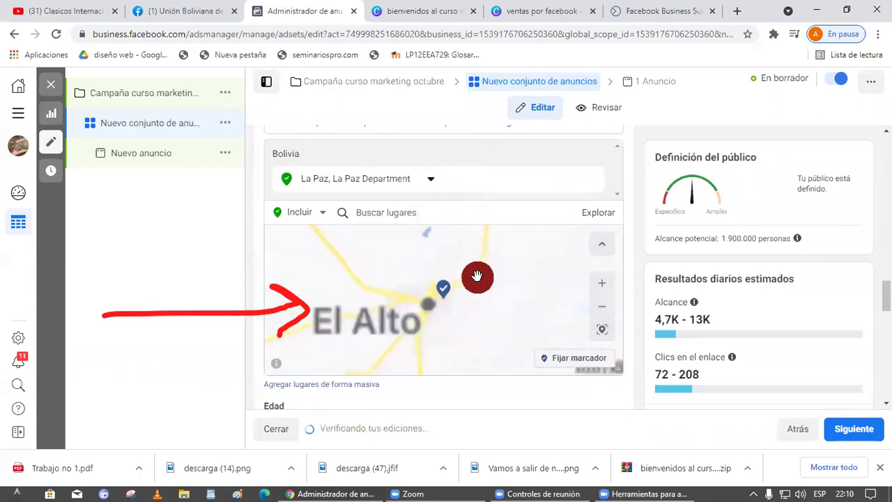
# - Circle the La Paz location, draw an arrow from it to the potential reach, and circle that figure
pyautogui.moveTo(401, 310)
pyautogui.mouseDown()
pyautogui.moveTo(364, 313)
pyautogui.moveTo(418, 258)
pyautogui.moveTo(418, 313)
pyautogui.mouseUp()
pyautogui.scroll(-3, 335, 314)
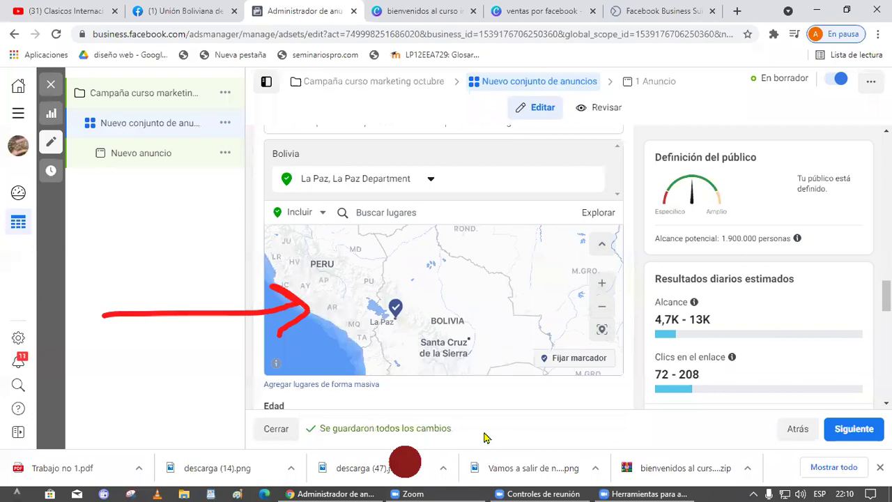
pyautogui.click(413, 209)
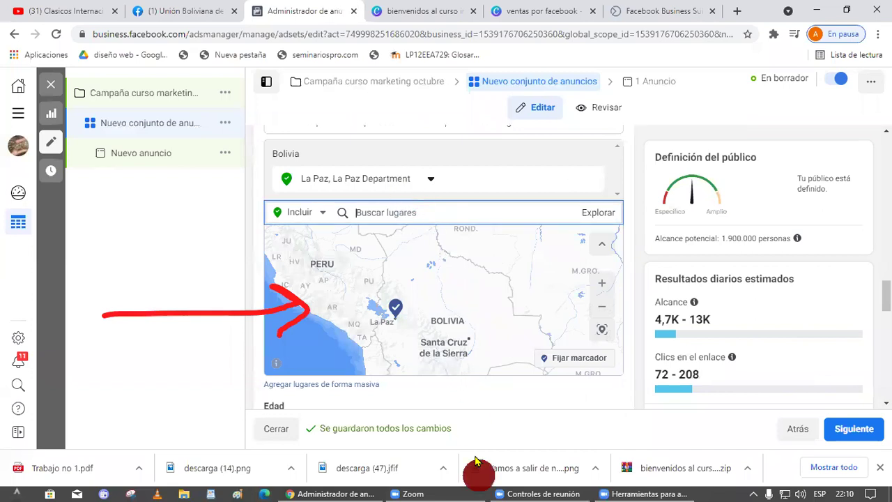
pyautogui.moveTo(277, 180)
pyautogui.mouseDown()
pyautogui.moveTo(659, 237)
pyautogui.moveTo(702, 212)
pyautogui.mouseUp()
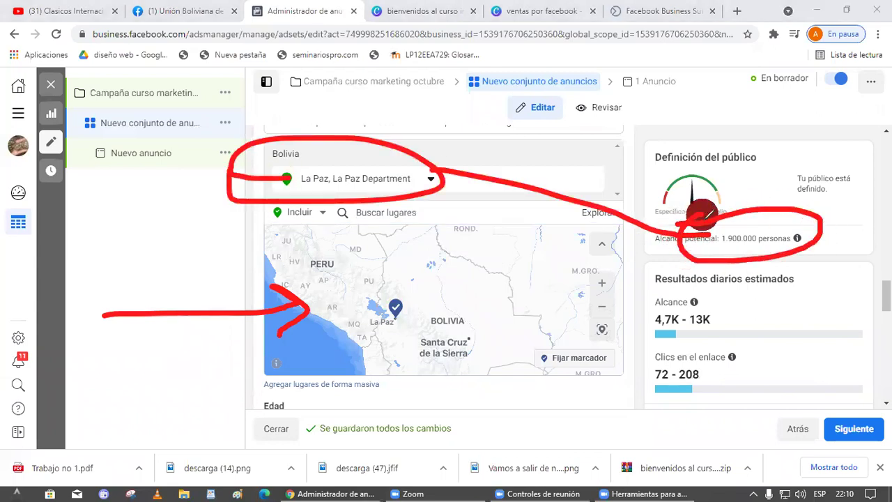
# - Draw an arrow from the map to the daily estimates, and add Cochabamba, Cochabamba Department as a location limited to Solo ciudad actual
pyautogui.moveTo(475, 336)
pyautogui.mouseDown()
pyautogui.moveTo(688, 283)
pyautogui.moveTo(612, 339)
pyautogui.mouseUp()
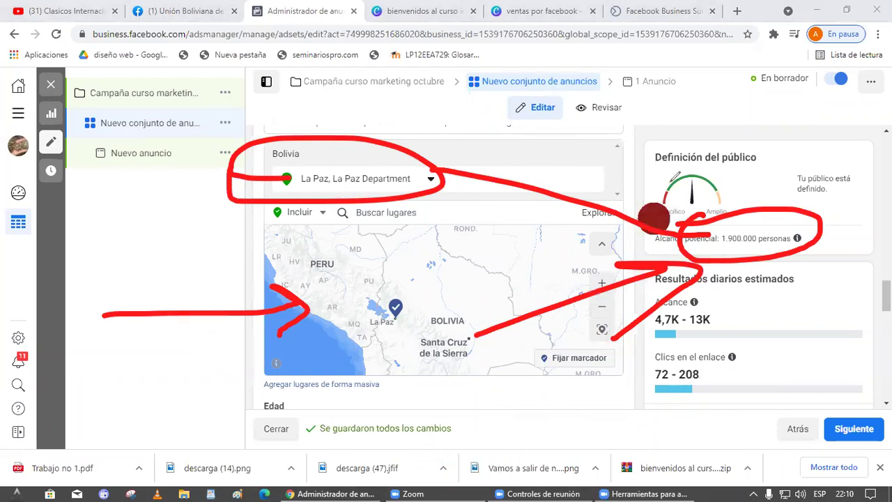
pyautogui.click(415, 214)
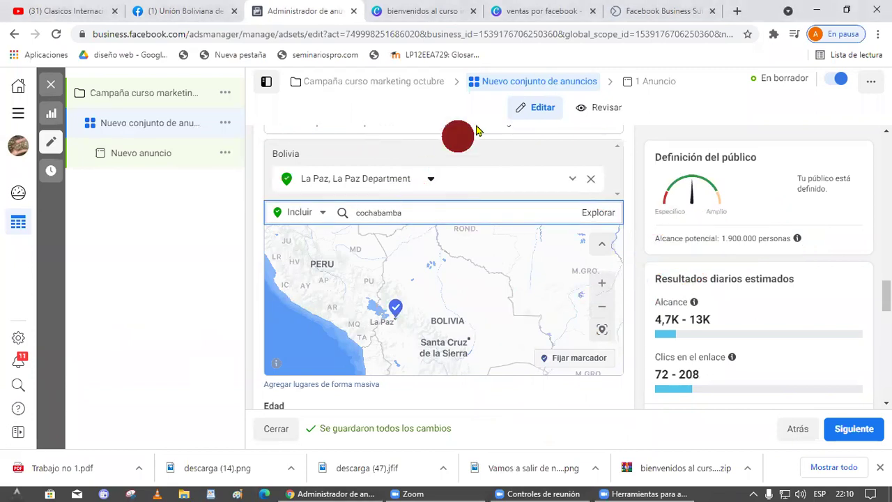
pyautogui.click(418, 245)
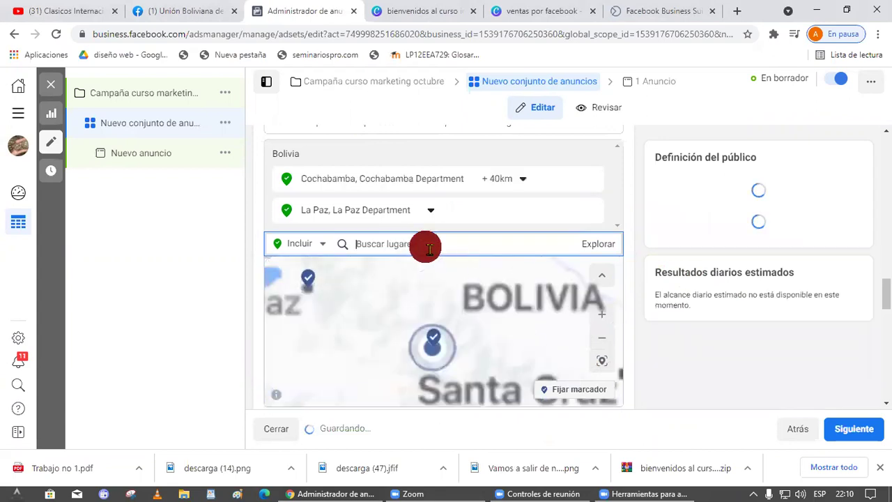
pyautogui.click(512, 185)
pyautogui.click(464, 355)
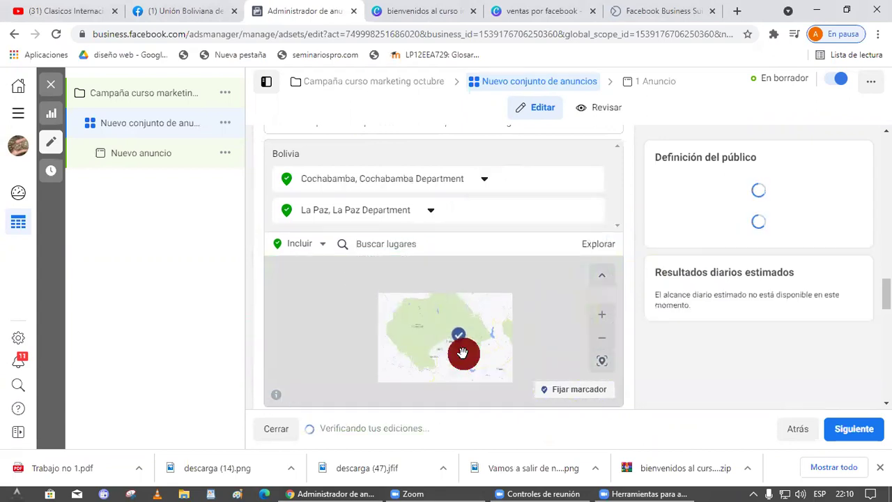
# - Add Santa Cruz de la Sierra, Santa Cruz Department, Bolivia as an included location limited to Solo ciudad actual
pyautogui.click(419, 251)
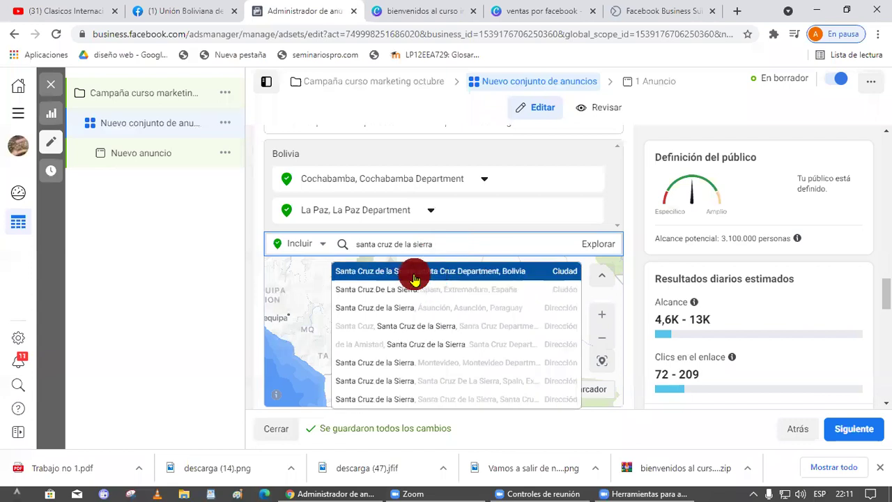
pyautogui.click(415, 279)
pyautogui.click(527, 241)
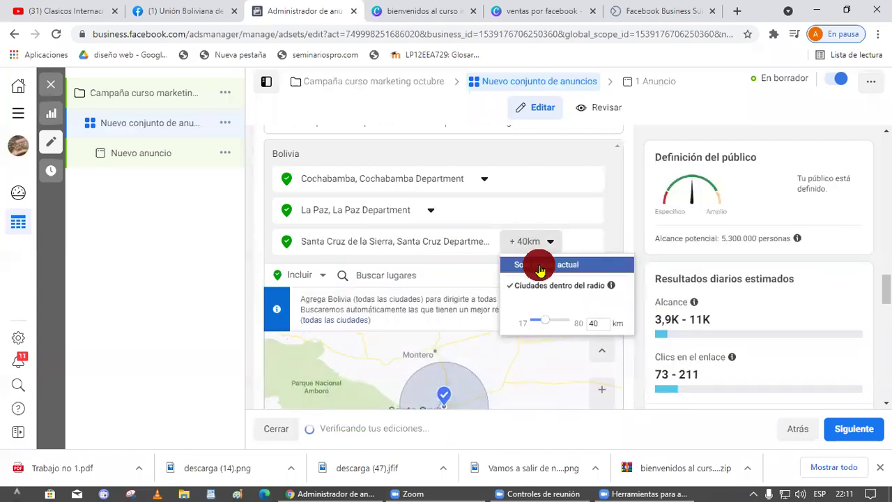
pyautogui.click(500, 265)
pyautogui.scroll(-1, 492, 338)
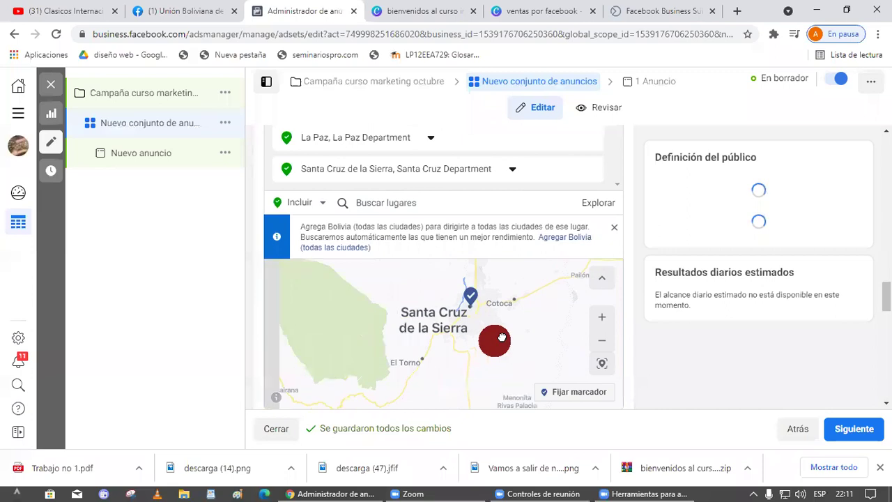
pyautogui.scroll(-4, 532, 328)
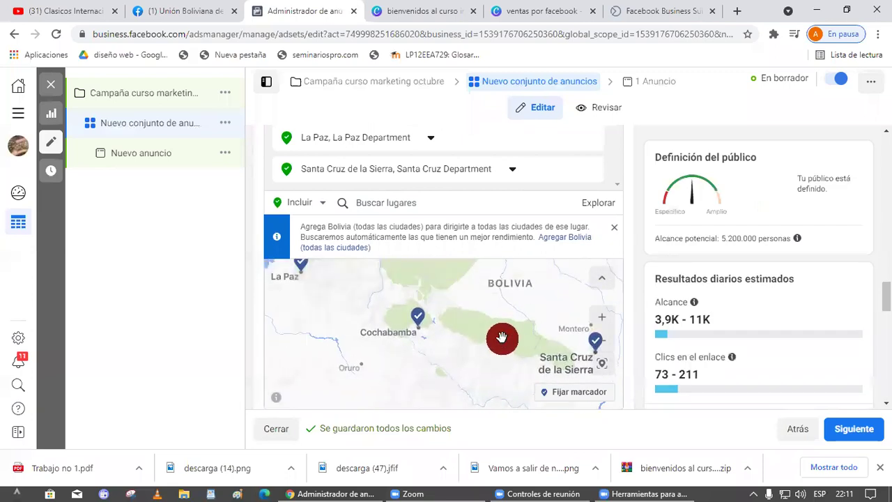
# - Circle the three cities on the map, mark the potential reach with an arrow, underline and outline, and clear the drawings
pyautogui.click(437, 486)
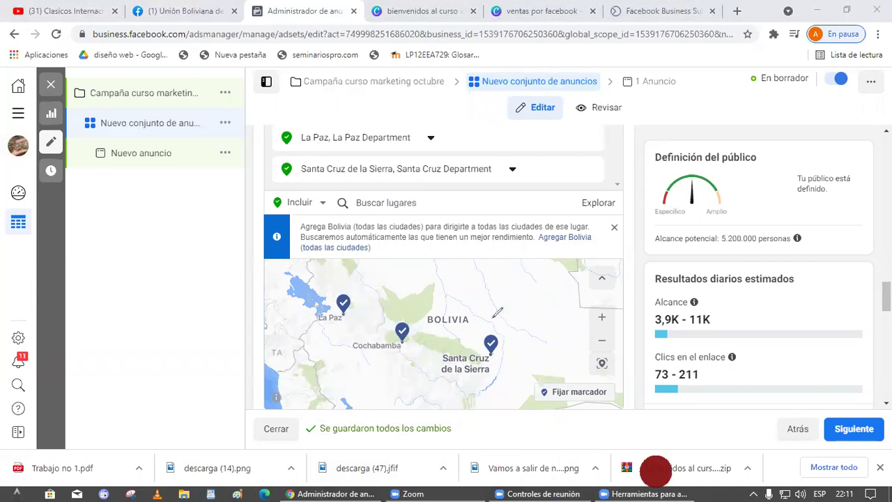
pyautogui.moveTo(371, 287)
pyautogui.mouseDown()
pyautogui.moveTo(305, 328)
pyautogui.moveTo(360, 265)
pyautogui.mouseUp()
pyautogui.moveTo(519, 290)
pyautogui.mouseDown()
pyautogui.moveTo(625, 260)
pyautogui.moveTo(635, 268)
pyautogui.moveTo(673, 245)
pyautogui.moveTo(805, 248)
pyautogui.mouseUp()
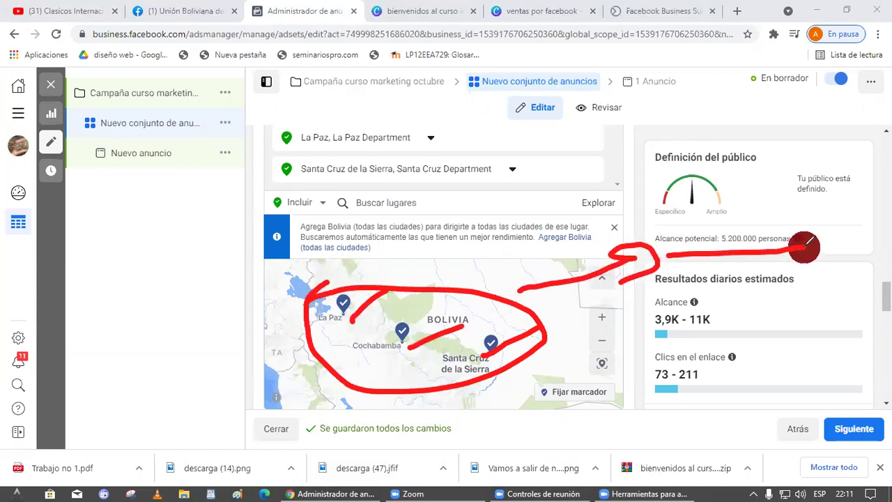
pyautogui.moveTo(716, 250)
pyautogui.mouseDown()
pyautogui.moveTo(718, 217)
pyautogui.moveTo(796, 234)
pyautogui.moveTo(794, 245)
pyautogui.mouseUp()
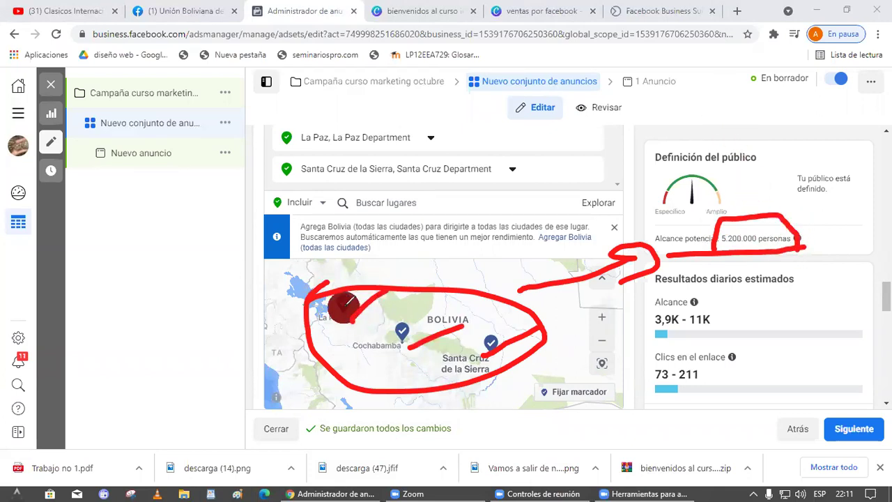
pyautogui.moveTo(411, 333); pyautogui.dragTo(428, 326)
pyautogui.moveTo(488, 350); pyautogui.dragTo(554, 324)
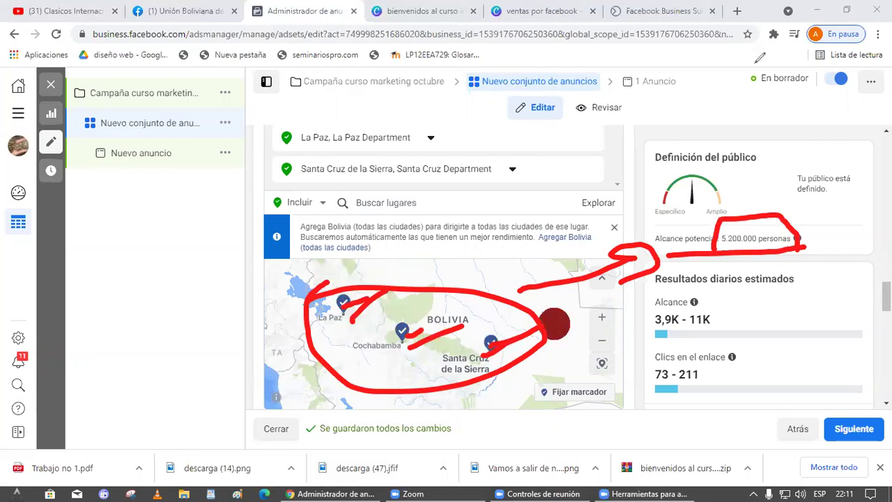
pyautogui.press('Escape')
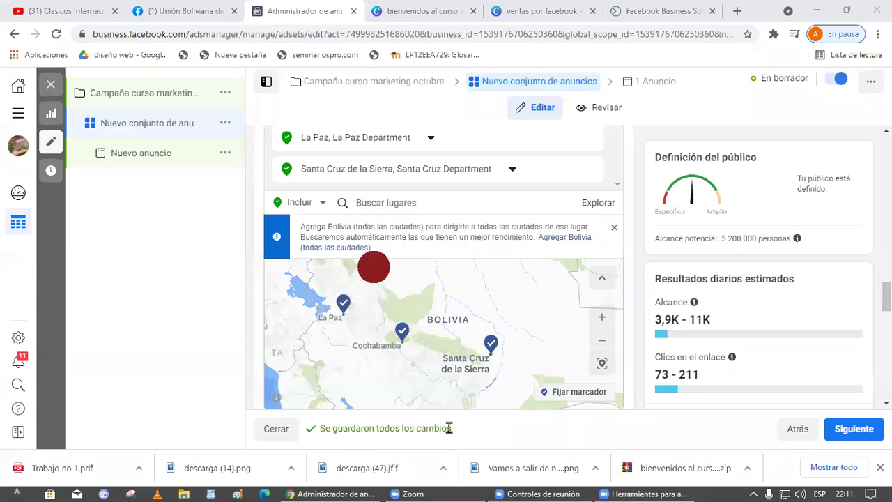
# - Remove Santa Cruz de la Sierra, Cochabamba and La Paz from the audience locations
pyautogui.scroll(-1, 439, 338)
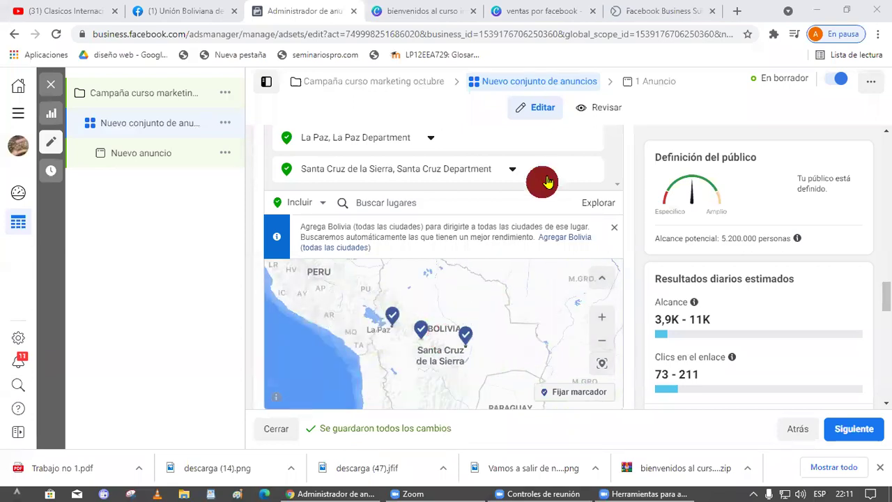
pyautogui.scroll(1, 542, 185)
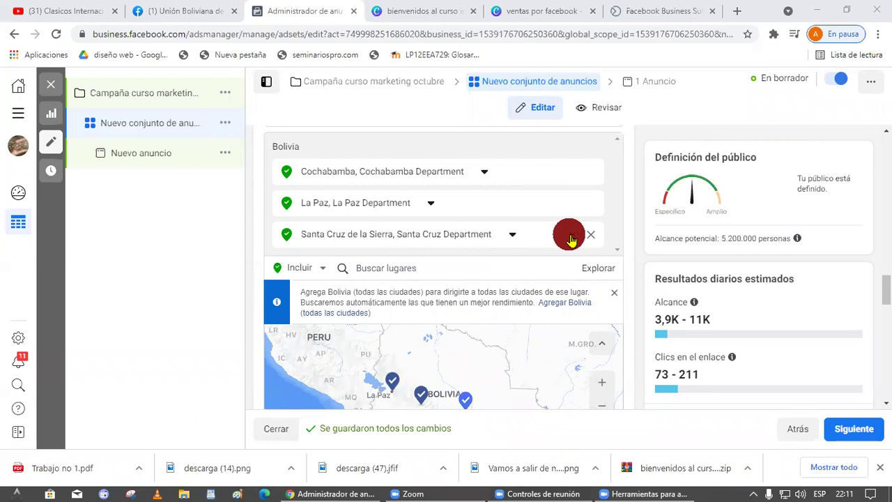
pyautogui.click(588, 235)
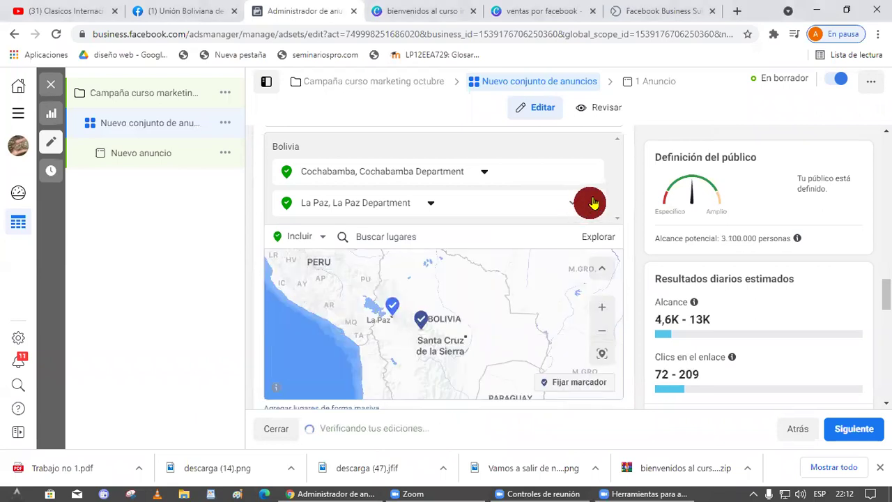
pyautogui.click(591, 182)
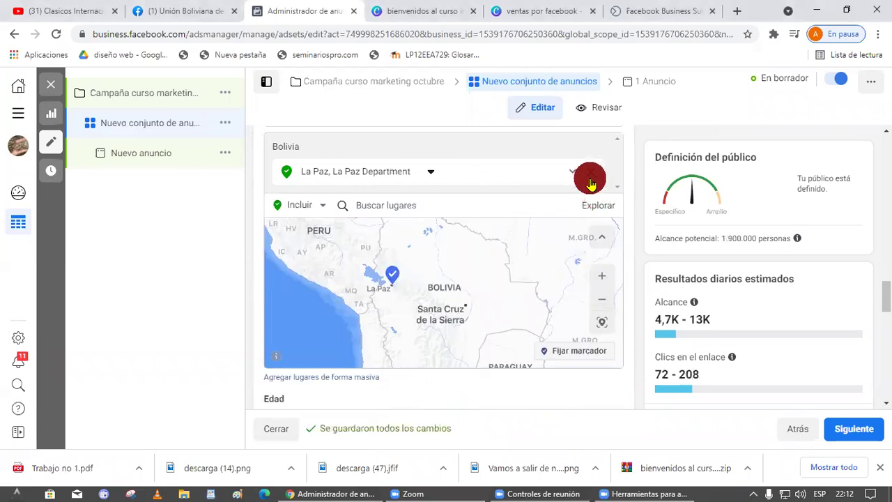
pyautogui.click(590, 181)
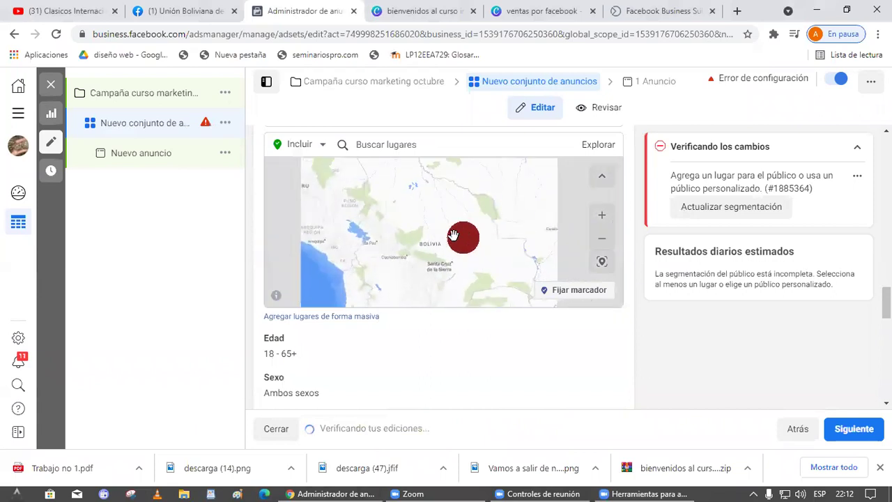
pyautogui.moveTo(469, 277); pyautogui.dragTo(473, 292)
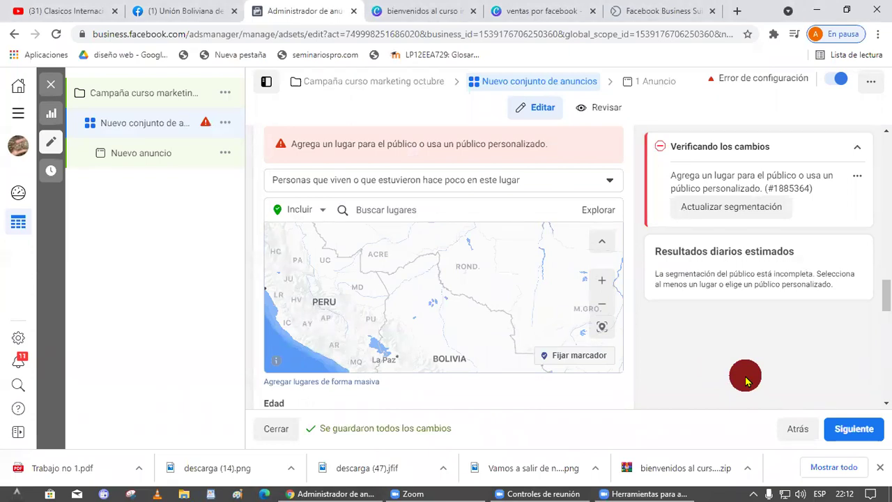
# - Add Oruro, Oruro Department, Bolivia as the audience location and limit it to Solo ciudad actual
pyautogui.click(378, 209)
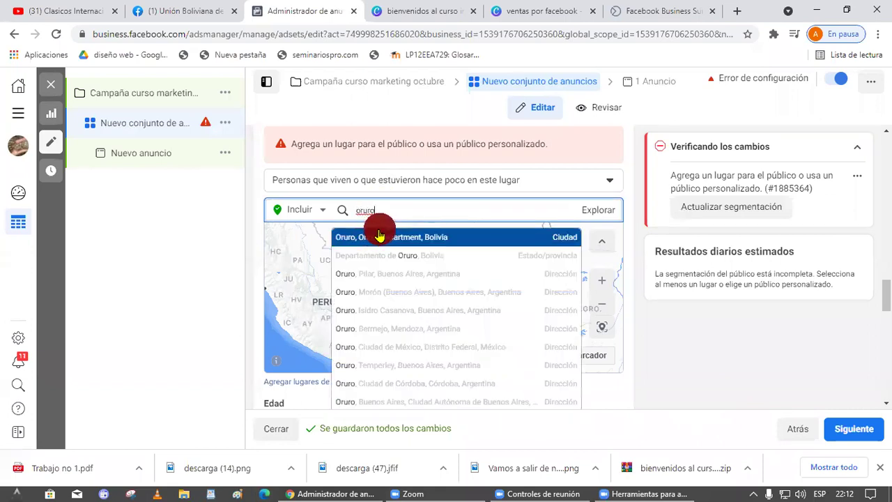
pyautogui.click(384, 240)
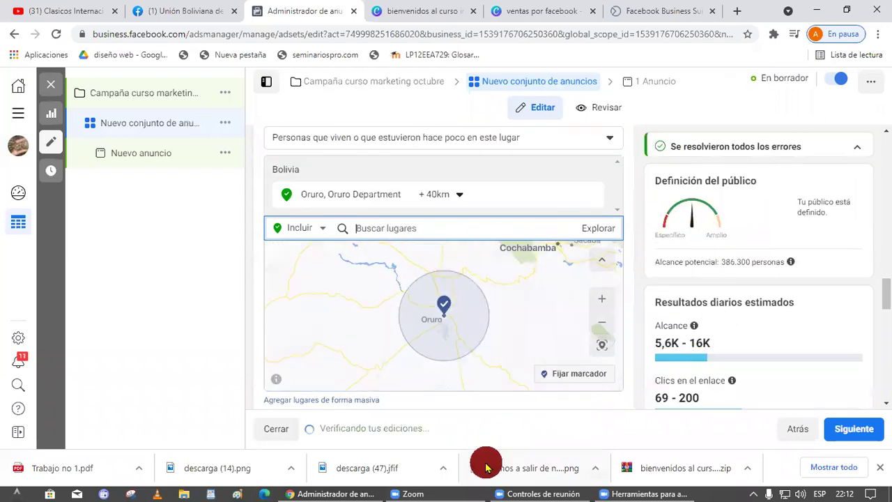
pyautogui.click(446, 195)
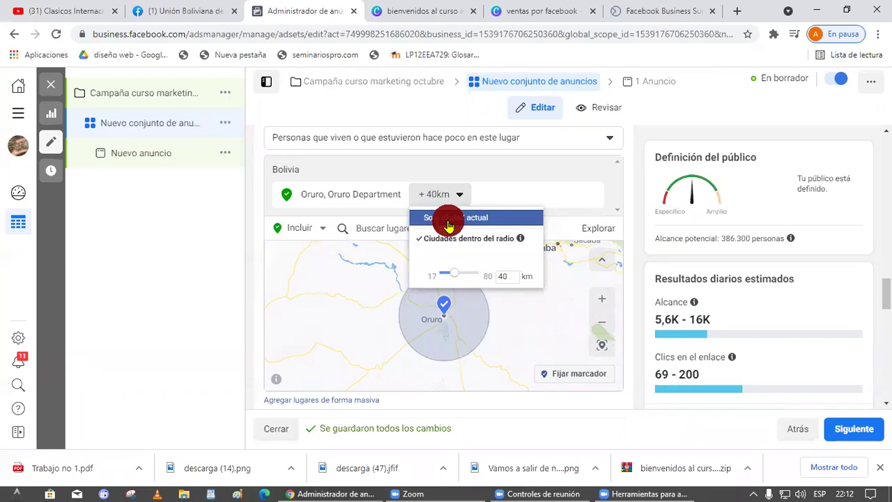
pyautogui.click(448, 220)
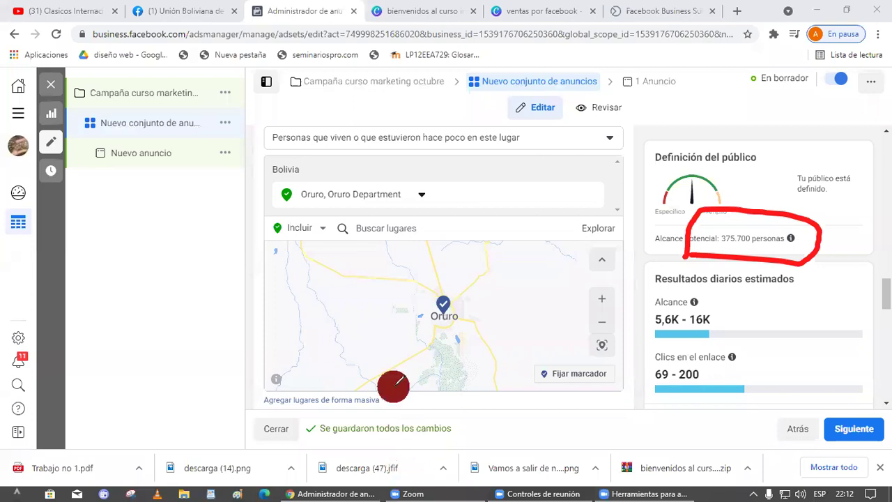
# - Circle Oruro on the map, annotate the map and the potential reach with freehand strokes, and clear the drawings
pyautogui.moveTo(388, 291)
pyautogui.mouseDown()
pyautogui.moveTo(410, 357)
pyautogui.moveTo(388, 273)
pyautogui.mouseUp()
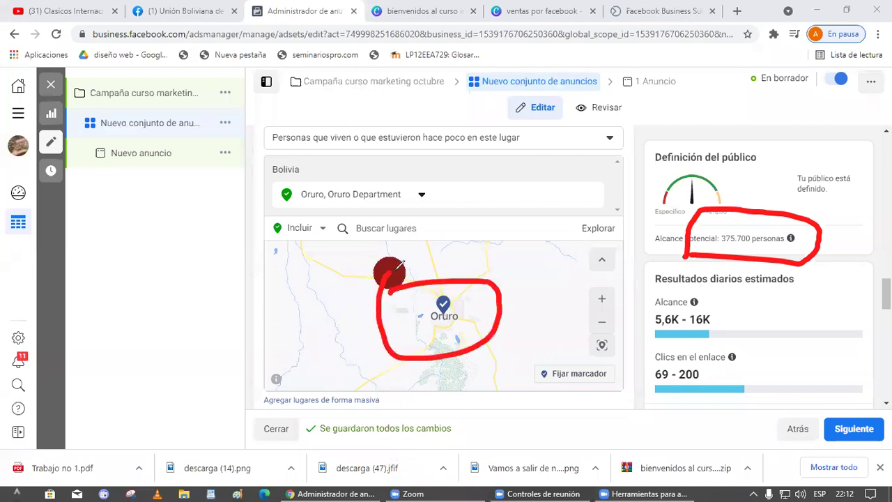
pyautogui.moveTo(143, 305)
pyautogui.mouseDown()
pyautogui.moveTo(291, 327)
pyautogui.moveTo(173, 285)
pyautogui.moveTo(317, 262)
pyautogui.moveTo(295, 322)
pyautogui.moveTo(331, 277)
pyautogui.moveTo(321, 262)
pyautogui.moveTo(387, 244)
pyautogui.mouseUp()
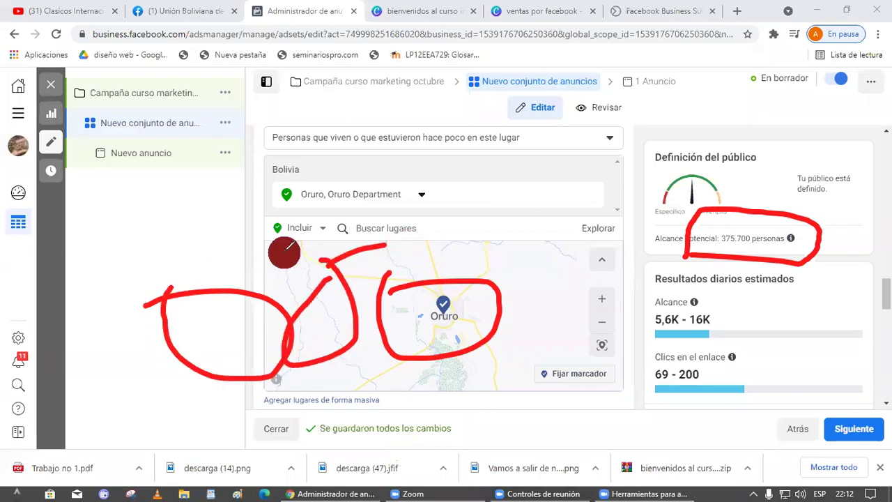
pyautogui.moveTo(284, 252); pyautogui.dragTo(324, 186)
pyautogui.moveTo(463, 311)
pyautogui.mouseDown()
pyautogui.moveTo(633, 233)
pyautogui.moveTo(697, 301)
pyautogui.mouseUp()
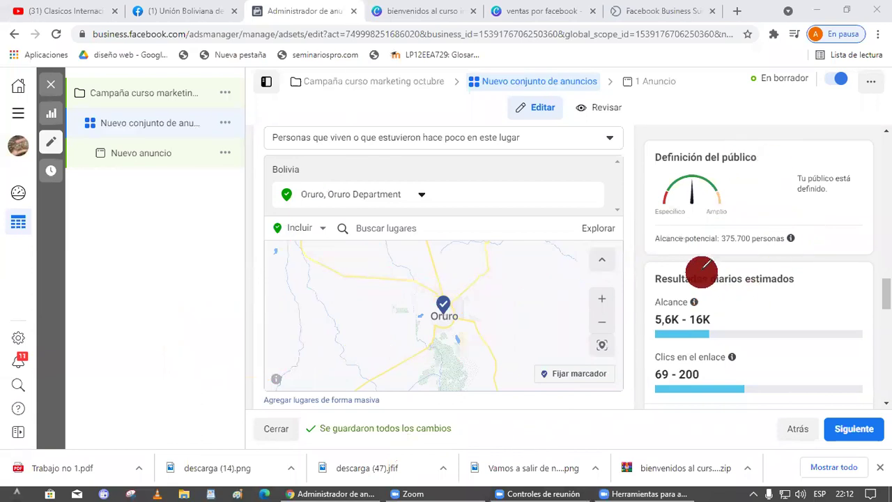
pyautogui.moveTo(699, 268); pyautogui.dragTo(890, 255)
pyautogui.moveTo(729, 190)
pyautogui.mouseDown()
pyautogui.moveTo(697, 209)
pyautogui.moveTo(742, 240)
pyautogui.mouseUp()
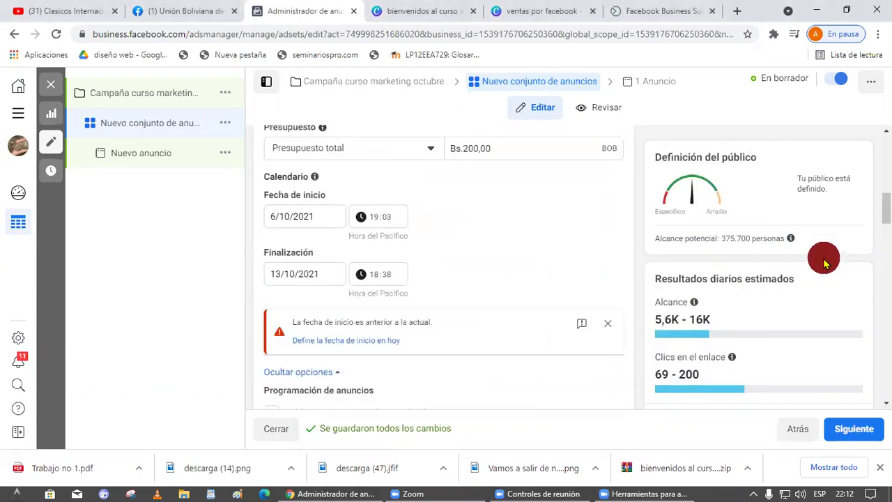
# - Set the ad set's total budget to Bs.350,00
pyautogui.click(518, 283)
pyautogui.moveTo(305, 306)
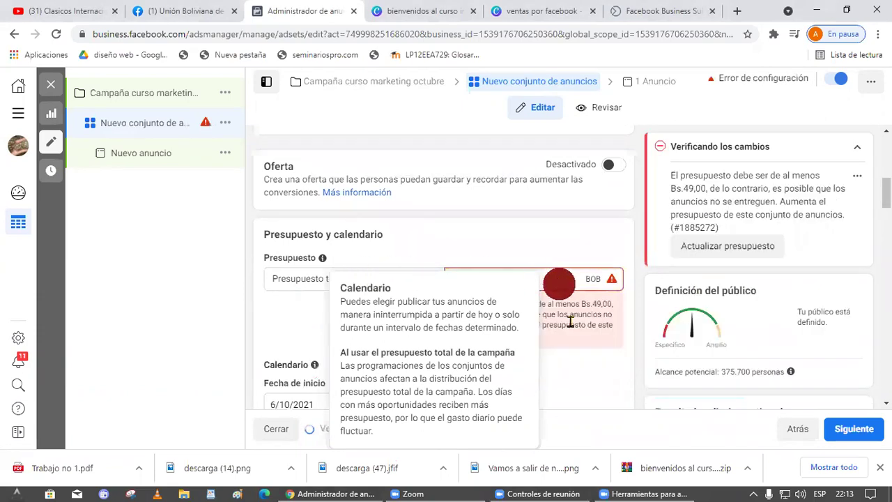
pyautogui.press('BackSpace')
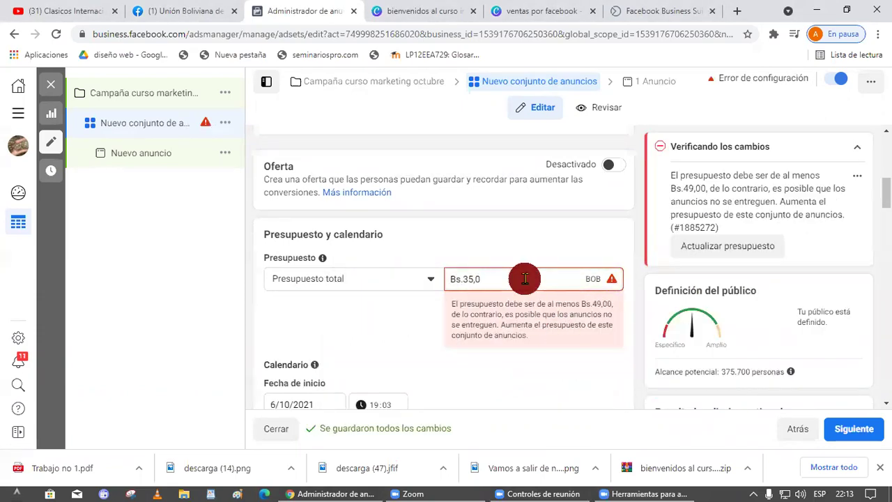
pyautogui.press('BackSpace')
pyautogui.press('BackSpace')
pyautogui.press('BackSpace')
pyautogui.press('BackSpace')
pyautogui.write('350')
pyautogui.scroll(-2, 627, 303)
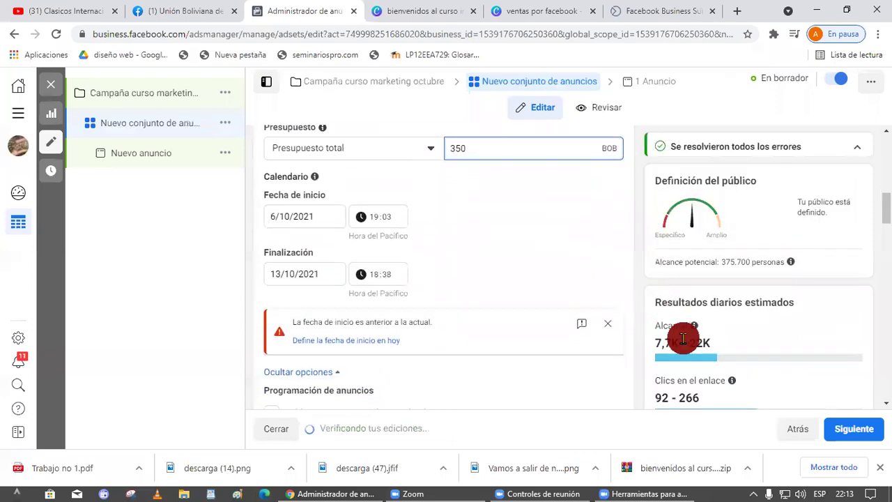
pyautogui.moveTo(498, 147); pyautogui.dragTo(422, 160)
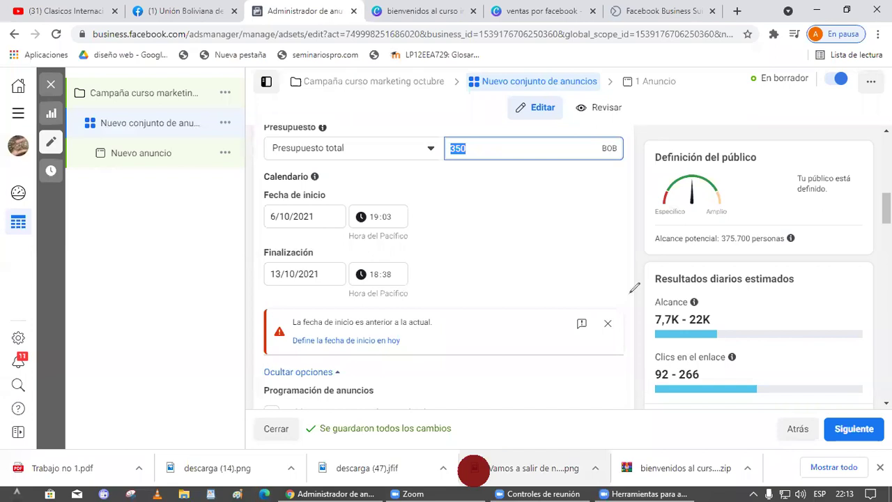
# - Circle the estimated daily reach and the potential reach, draw an arrow toward them, and clear the drawings
pyautogui.moveTo(728, 291); pyautogui.dragTo(631, 326)
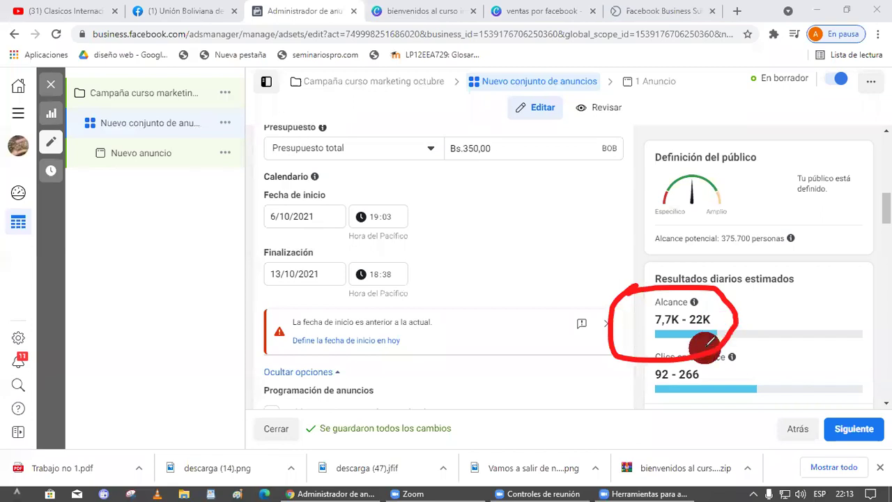
pyautogui.moveTo(760, 259)
pyautogui.mouseDown()
pyautogui.moveTo(756, 217)
pyautogui.moveTo(694, 269)
pyautogui.mouseUp()
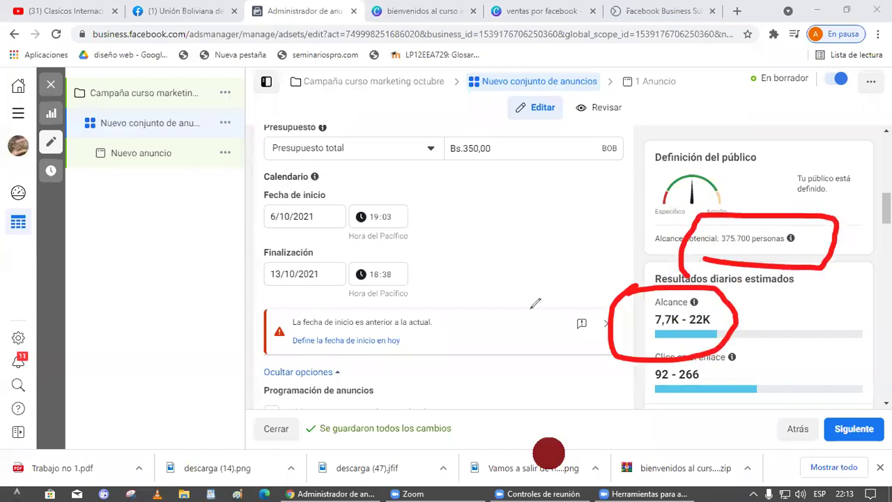
pyautogui.moveTo(530, 265)
pyautogui.mouseDown()
pyautogui.moveTo(643, 255)
pyautogui.moveTo(618, 279)
pyautogui.mouseUp()
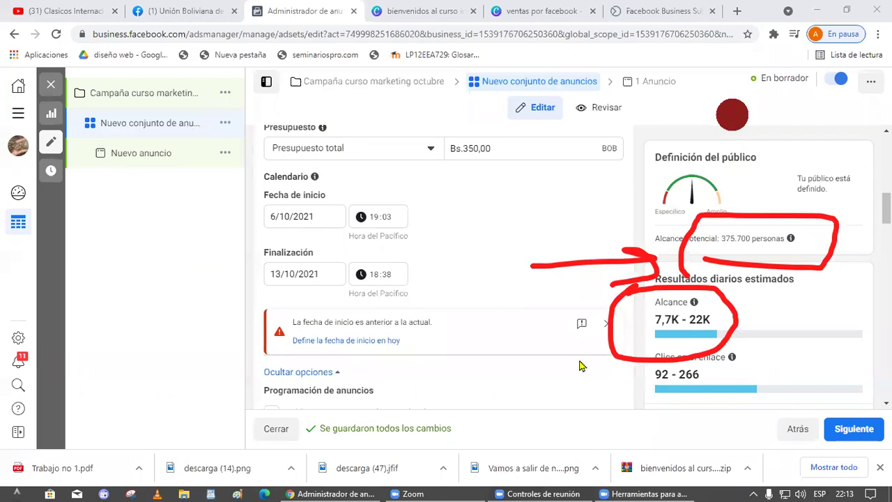
pyautogui.scroll(5, 572, 364)
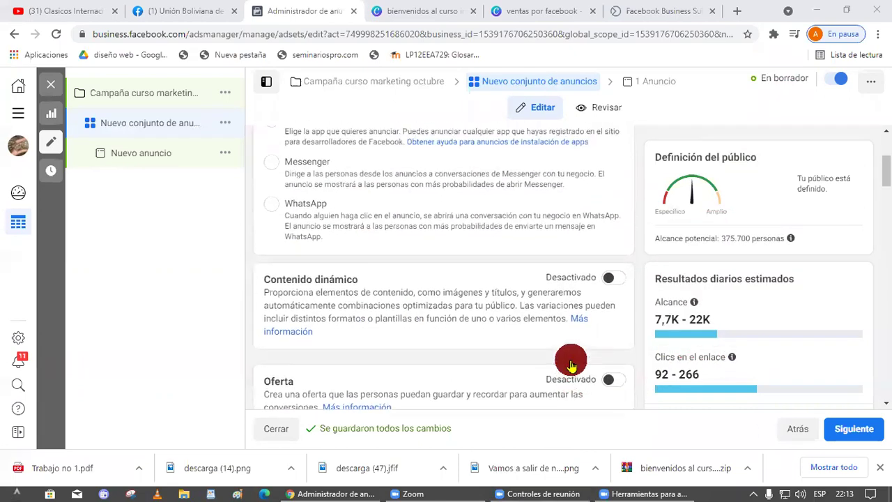
# - Circle the potential reach and the Bs.350,00 budget, draw an arrow toward the potential reach, and clear the drawings
pyautogui.scroll(3, 568, 363)
pyautogui.scroll(-12, 566, 364)
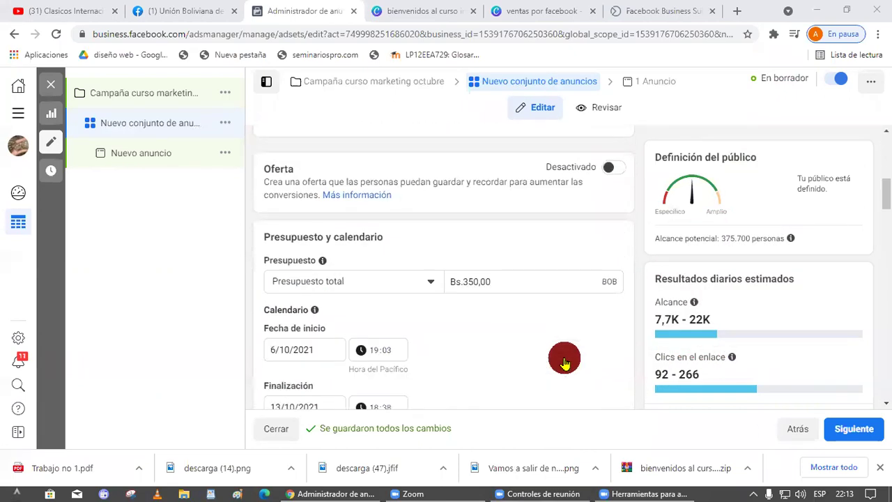
pyautogui.scroll(5, 572, 347)
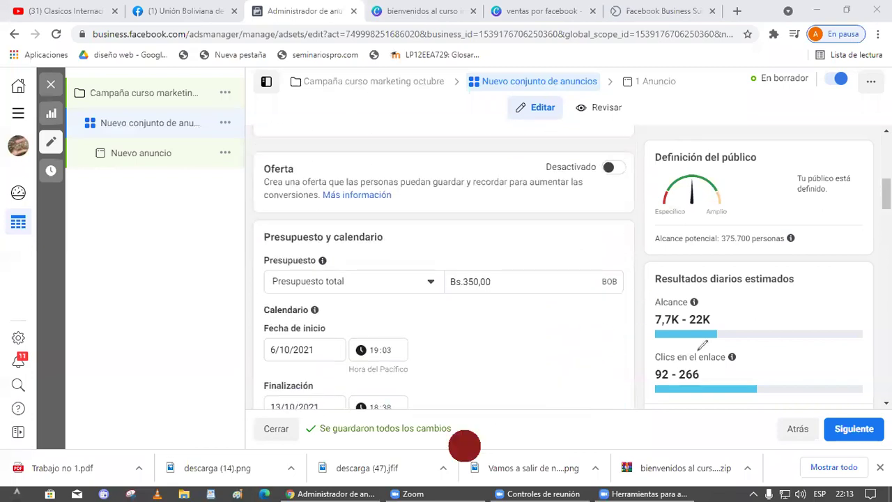
pyautogui.moveTo(661, 222); pyautogui.dragTo(661, 219)
pyautogui.moveTo(463, 331)
pyautogui.mouseDown()
pyautogui.moveTo(651, 254)
pyautogui.moveTo(626, 296)
pyautogui.mouseUp()
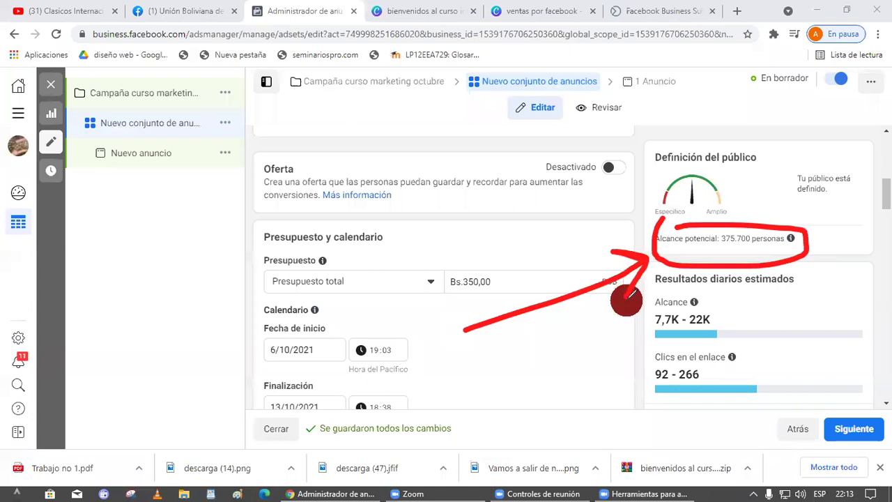
pyautogui.moveTo(480, 287)
pyautogui.mouseDown()
pyautogui.moveTo(453, 253)
pyautogui.moveTo(442, 294)
pyautogui.mouseUp()
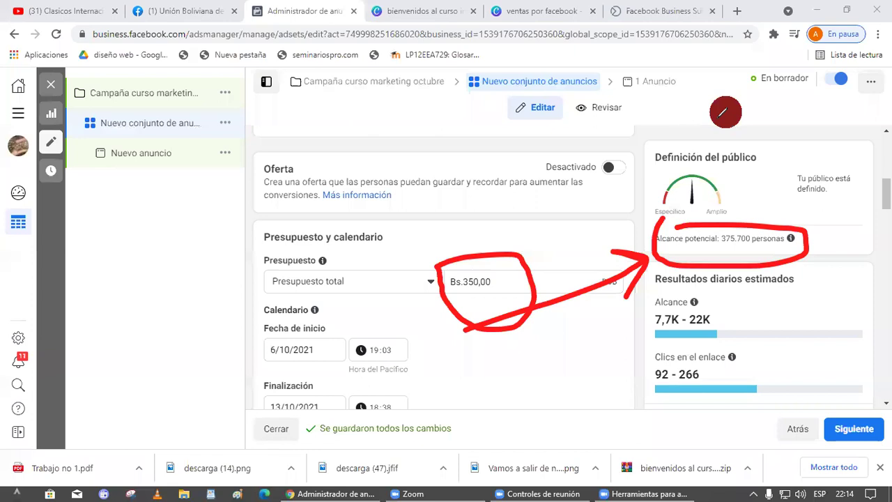
pyautogui.press('Escape')
# - Replace Oruro with Tarija, Tarija Department, Bolivia as the audience location and limit it to the current city only
pyautogui.scroll(-10, 460, 324)
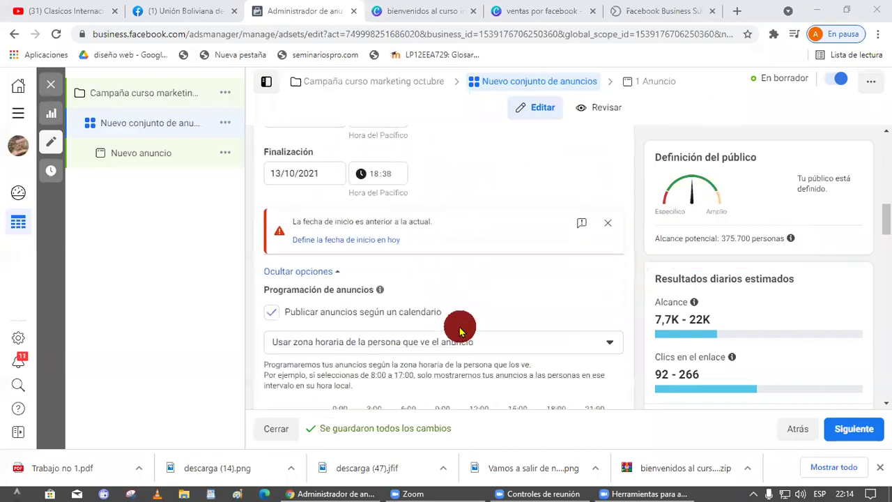
pyautogui.scroll(-6, 453, 317)
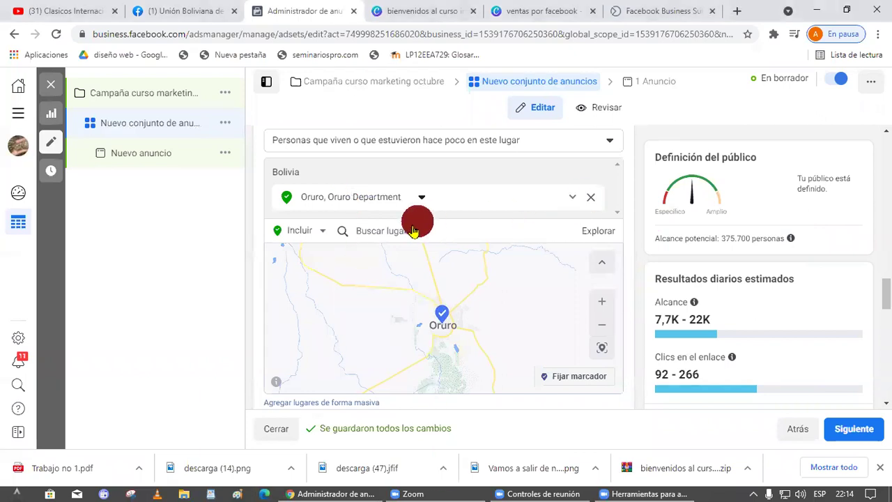
pyautogui.click(386, 216)
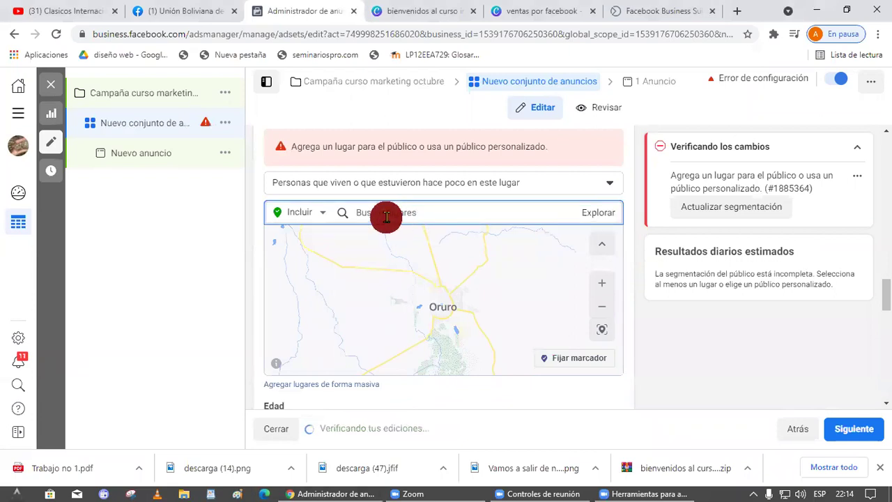
pyautogui.write('tarij')
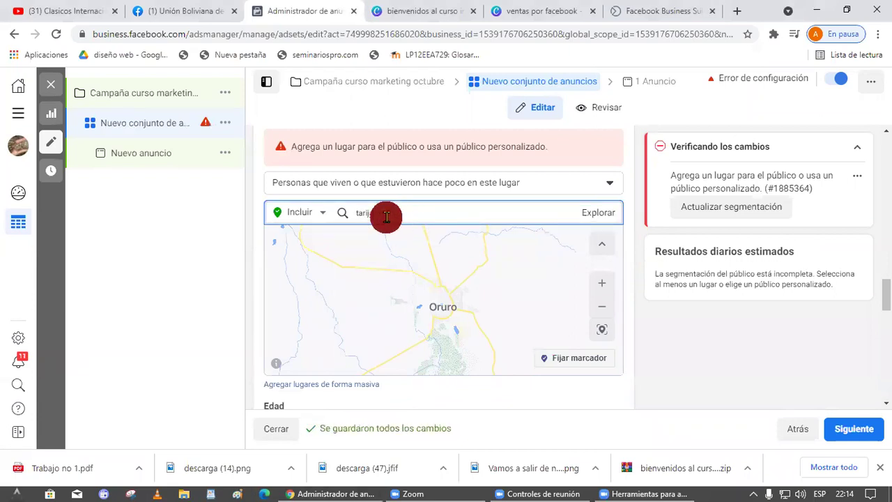
pyautogui.write('a')
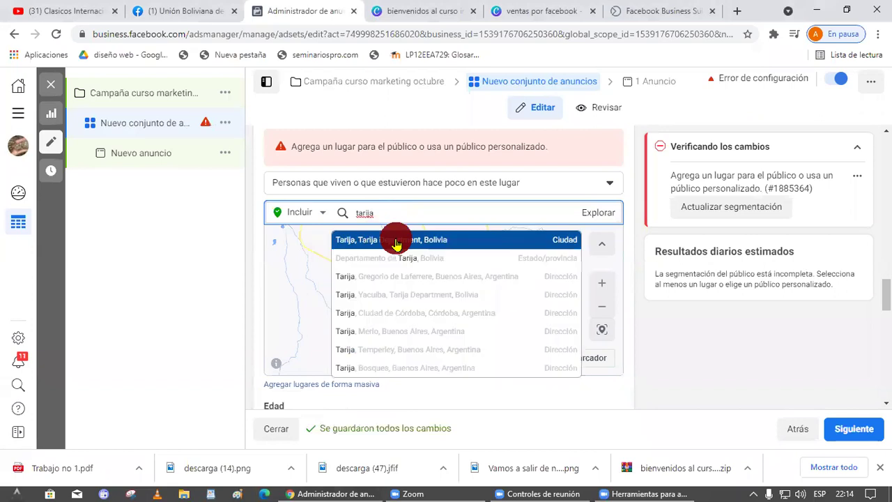
pyautogui.click(396, 237)
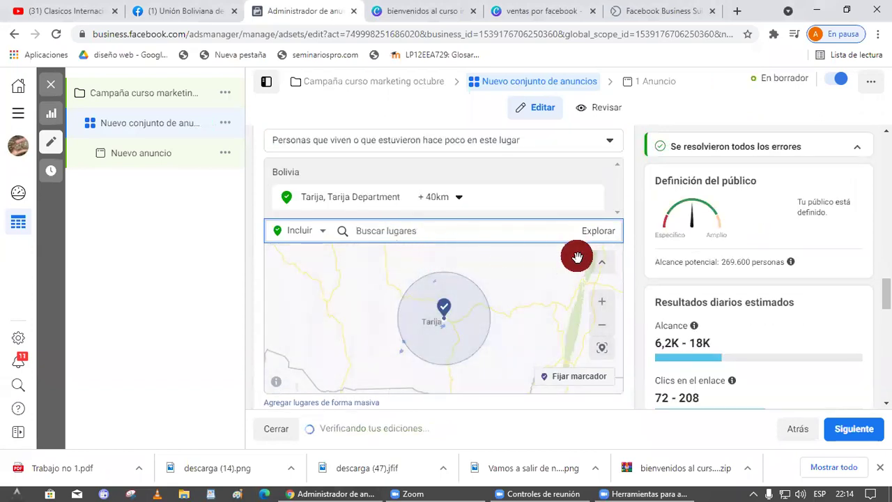
pyautogui.click(446, 198)
pyautogui.click(441, 224)
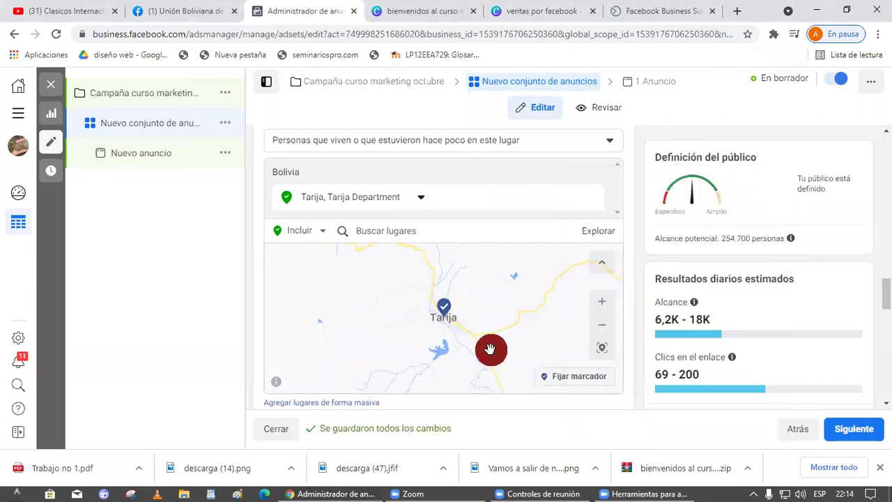
# - Examine Tarija's surroundings on the location map and highlight the potential reach figure
pyautogui.scroll(-2, 492, 348)
pyautogui.scroll(-3, 491, 324)
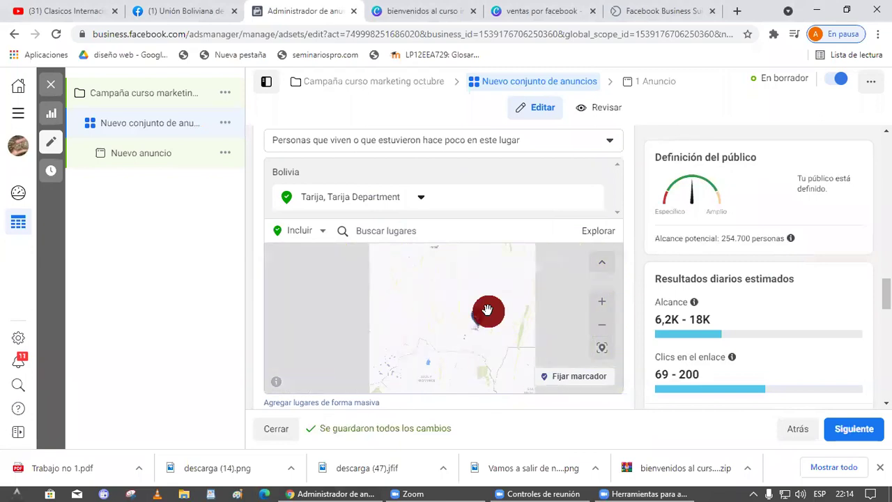
pyautogui.moveTo(512, 297); pyautogui.dragTo(508, 313)
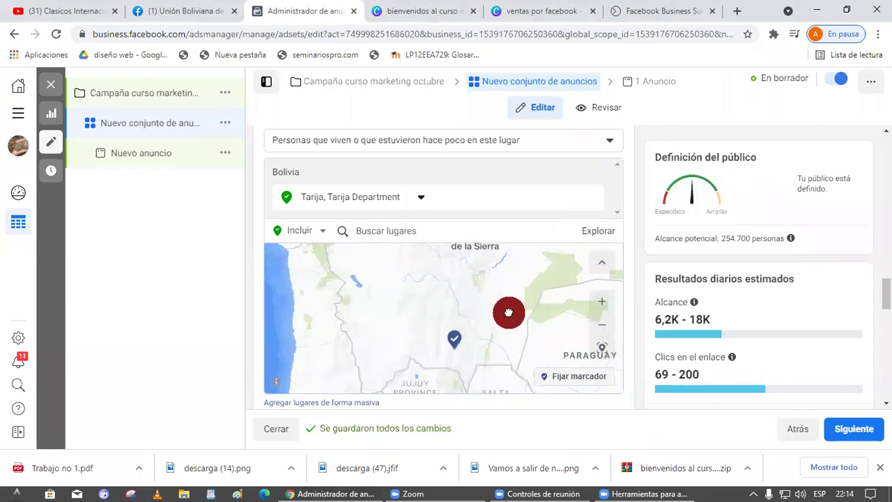
pyautogui.moveTo(710, 237); pyautogui.dragTo(834, 242)
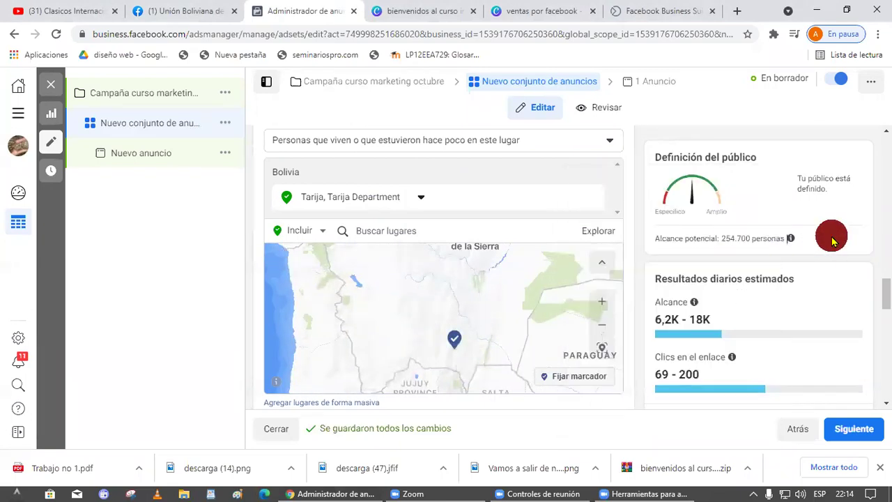
pyautogui.click(808, 242)
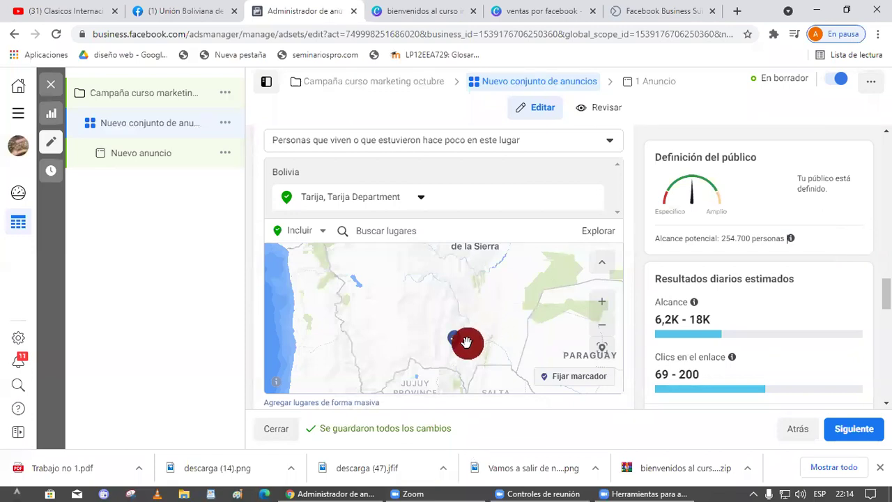
# - Remove Tarija from the audience locations and bring La Paz and the rest of Bolivia into view on the map
pyautogui.click(589, 198)
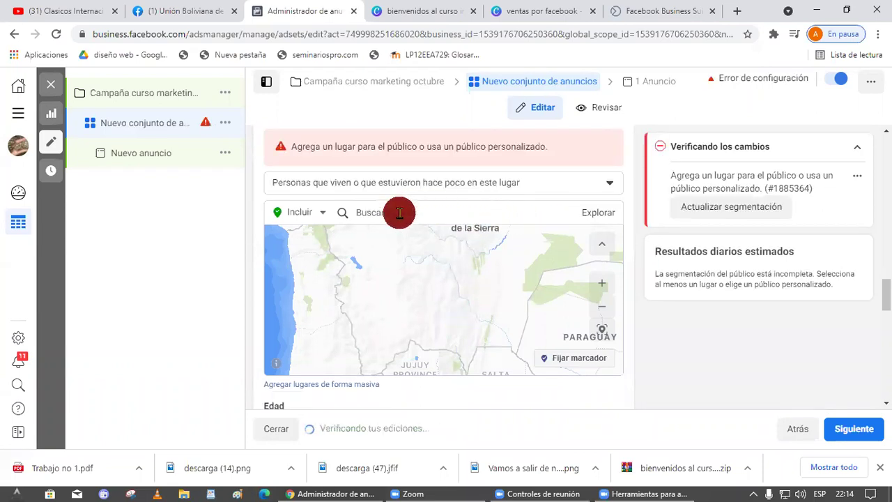
pyautogui.moveTo(374, 278); pyautogui.dragTo(390, 368)
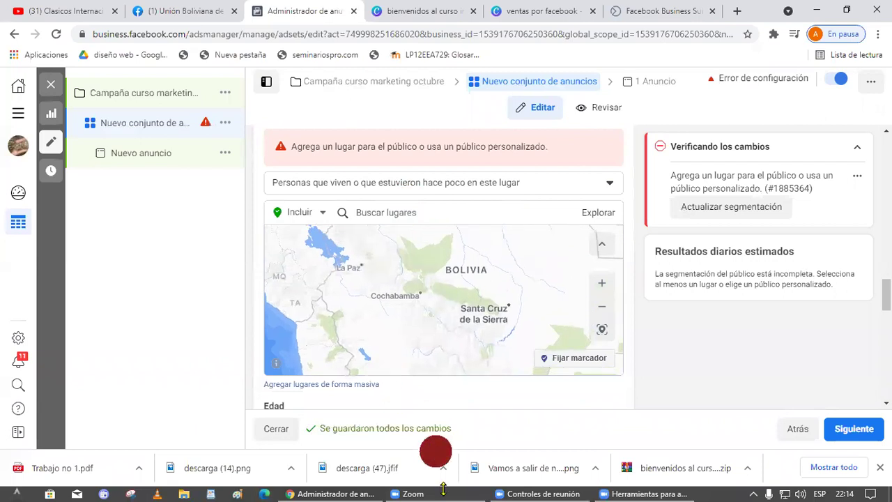
pyautogui.moveTo(414, 305); pyautogui.dragTo(430, 324)
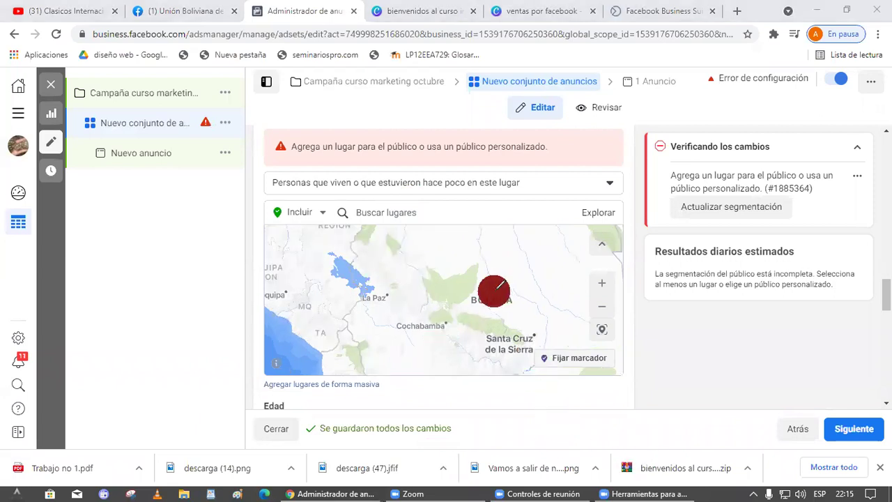
# - Circle La Paz on the map, draw an arrow pointing to it, and clear the drawings
pyautogui.moveTo(368, 284)
pyautogui.mouseDown()
pyautogui.moveTo(411, 269)
pyautogui.moveTo(376, 274)
pyautogui.mouseUp()
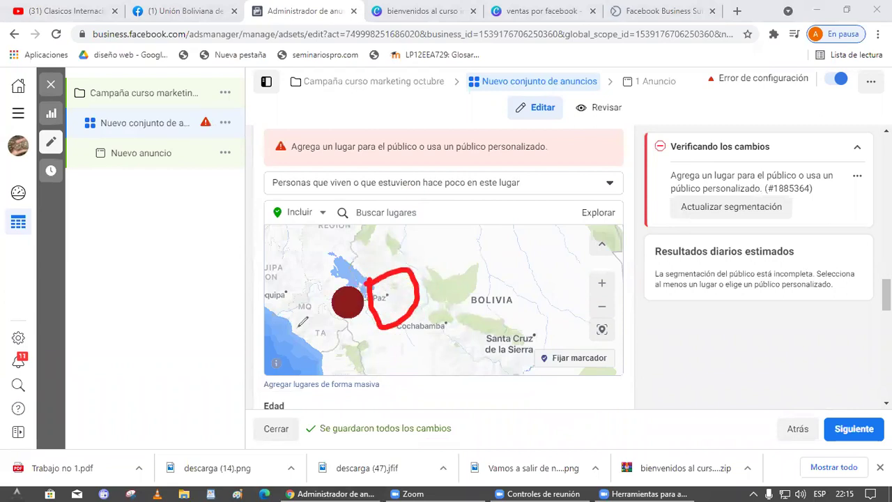
pyautogui.moveTo(346, 309); pyautogui.dragTo(66, 367)
pyautogui.moveTo(275, 310)
pyautogui.mouseDown()
pyautogui.moveTo(309, 308)
pyautogui.moveTo(302, 356)
pyautogui.mouseUp()
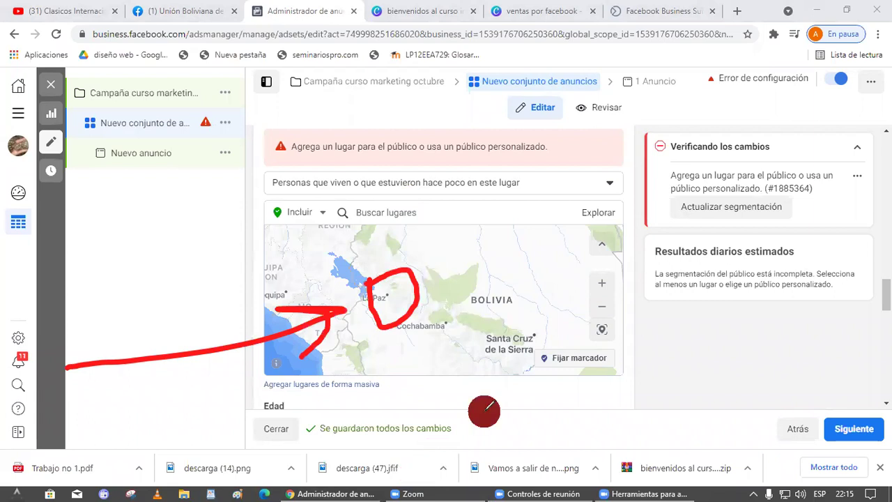
pyautogui.press('Escape')
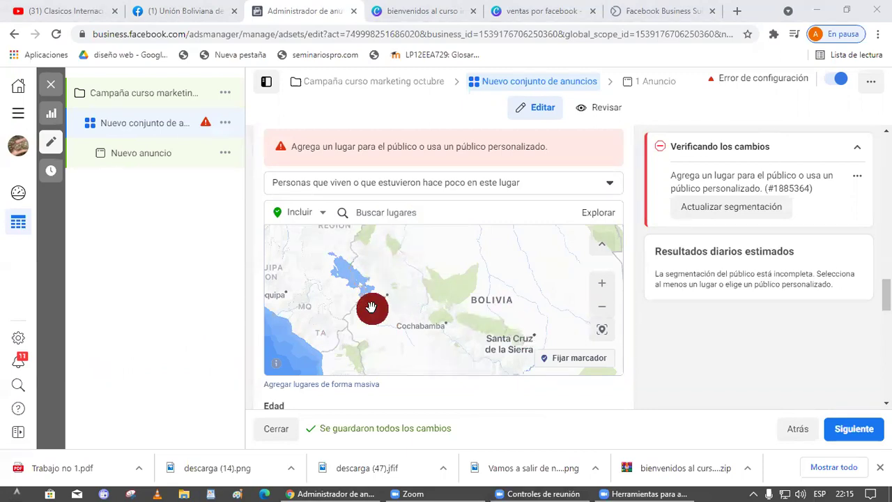
# - Add the whole country of Bolivia as the audience location
pyautogui.click(401, 216)
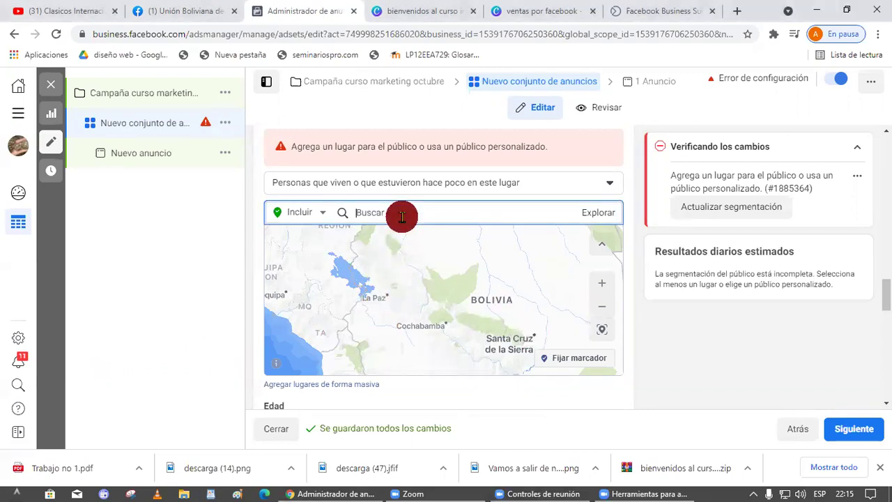
pyautogui.write('bolivia')
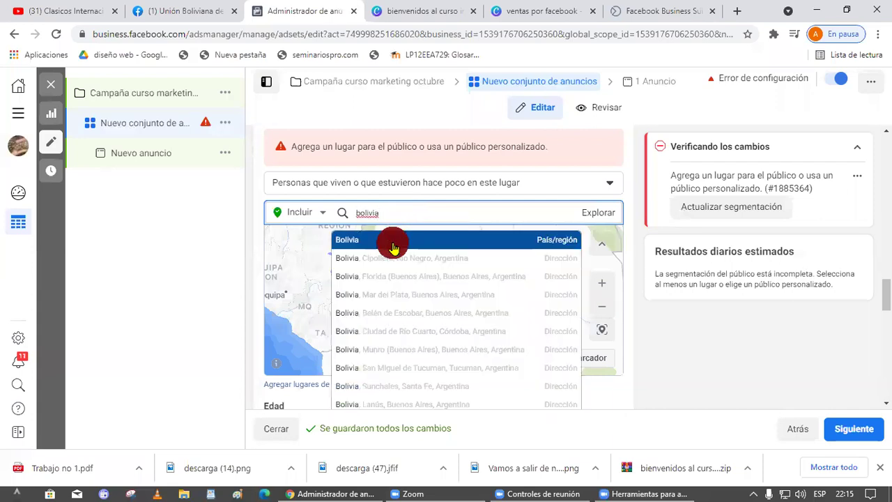
pyautogui.click(393, 240)
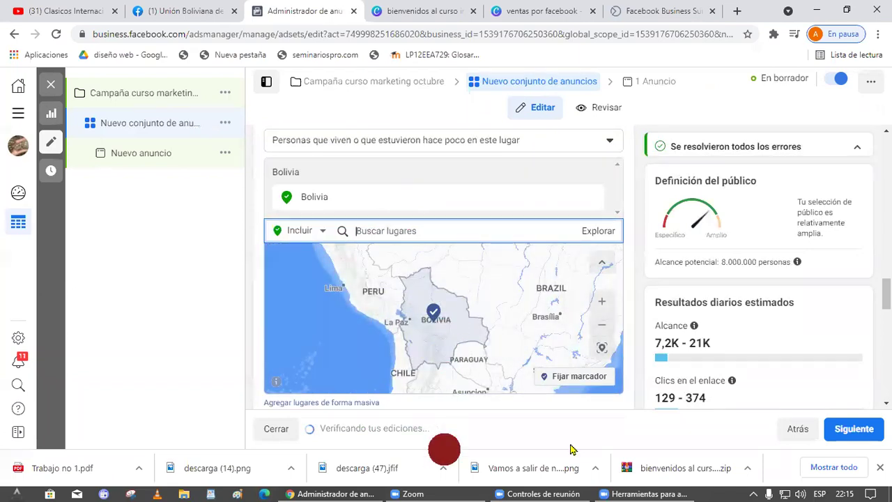
# - Underline the potential reach with an arrow toward it, mark Bolivia on the map with short strokes, and clear the drawings
pyautogui.moveTo(728, 253); pyautogui.dragTo(871, 256)
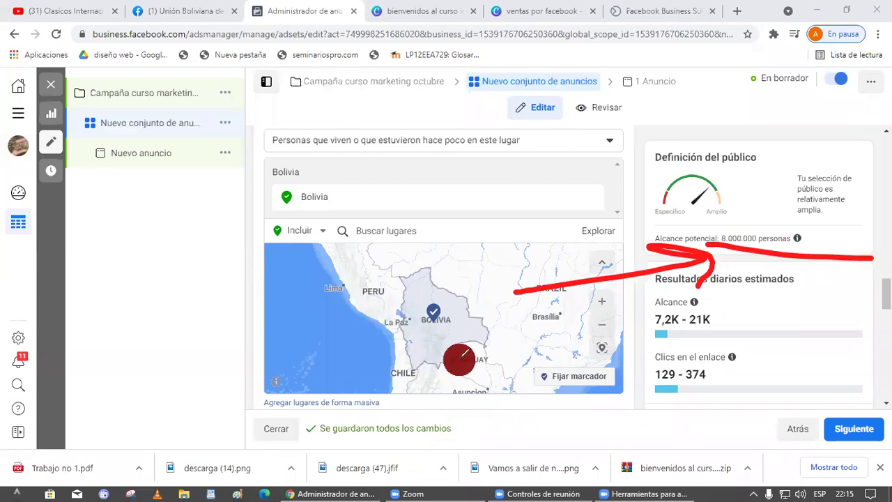
pyautogui.moveTo(416, 339); pyautogui.dragTo(426, 336)
pyautogui.moveTo(427, 348)
pyautogui.mouseDown()
pyautogui.moveTo(445, 340)
pyautogui.moveTo(452, 350)
pyautogui.mouseUp()
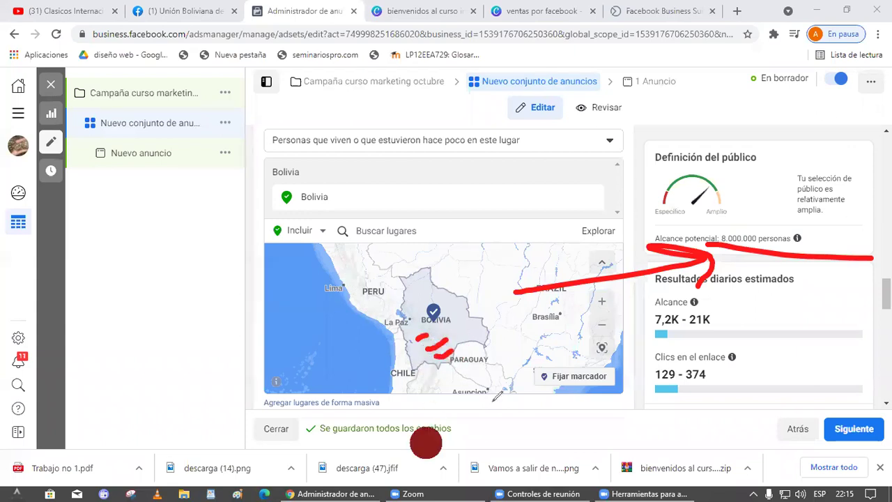
pyautogui.click(500, 479)
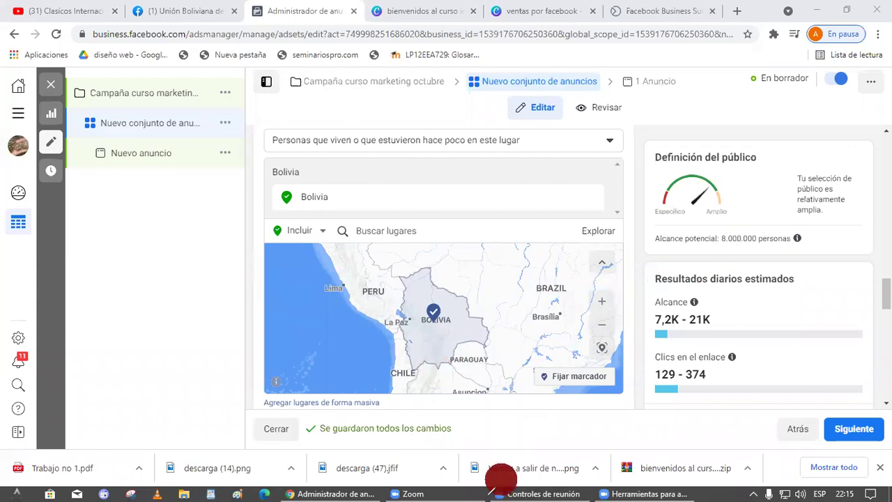
# - Highlight the potential reach figure for the Bolivia audience
pyautogui.click(512, 354)
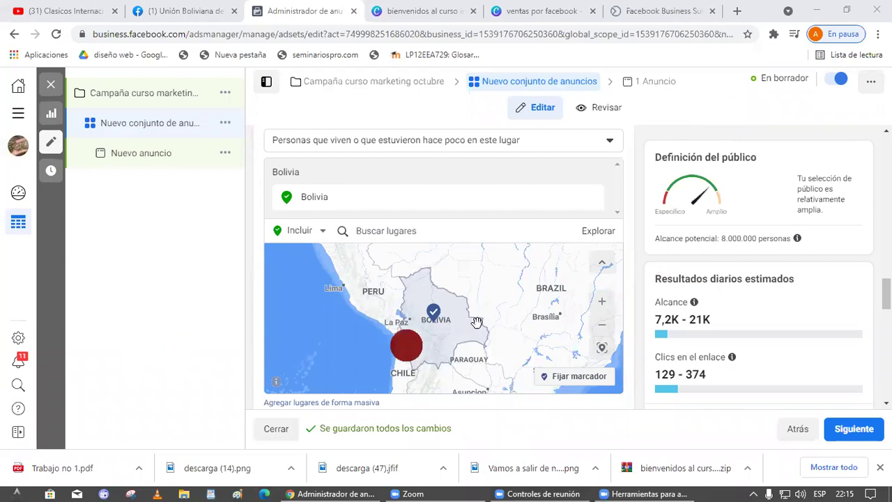
pyautogui.moveTo(738, 238); pyautogui.dragTo(841, 252)
pyautogui.click(842, 252)
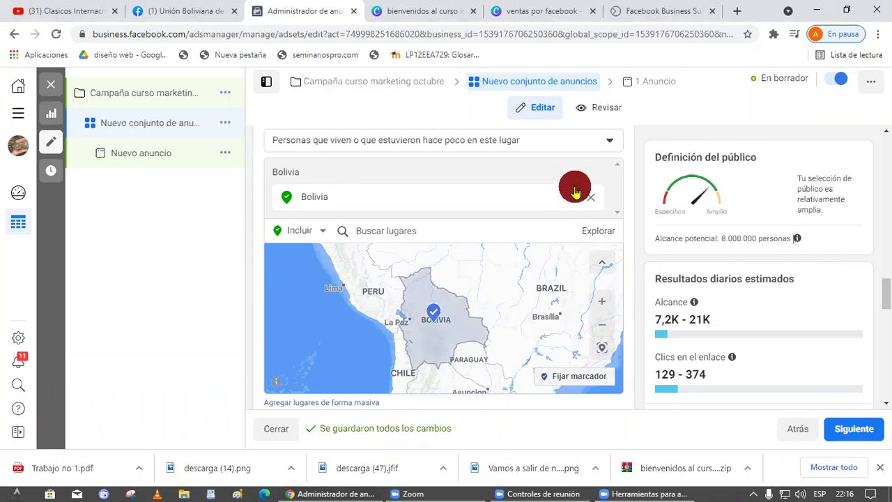
# - Replace Bolivia with the country Uruguay as the audience location and highlight its potential reach figure
pyautogui.click(593, 201)
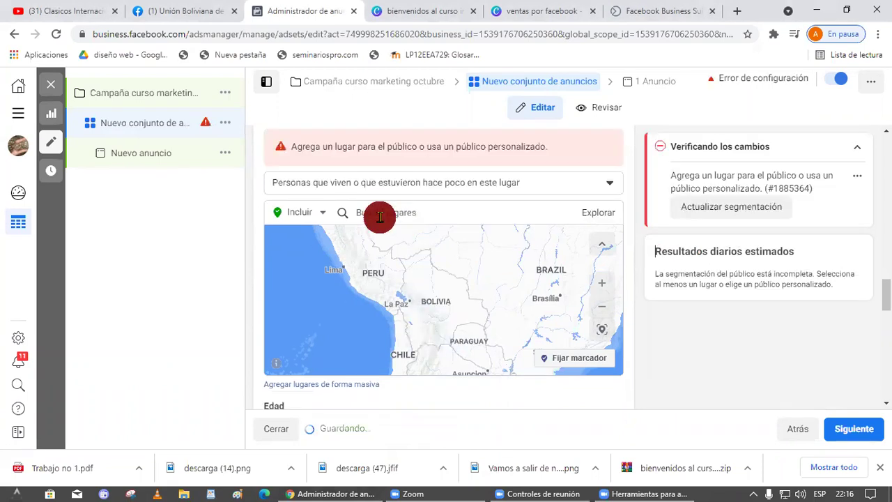
pyautogui.click(378, 212)
pyautogui.write('un')
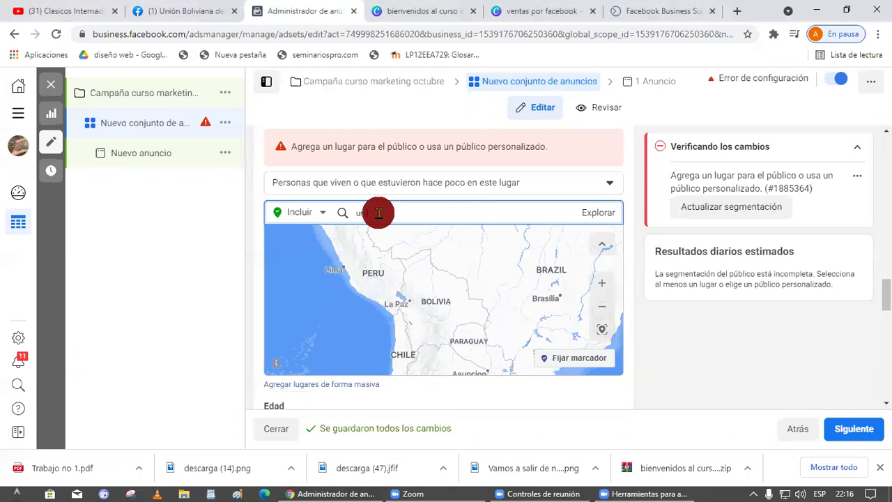
pyautogui.write('uguay')
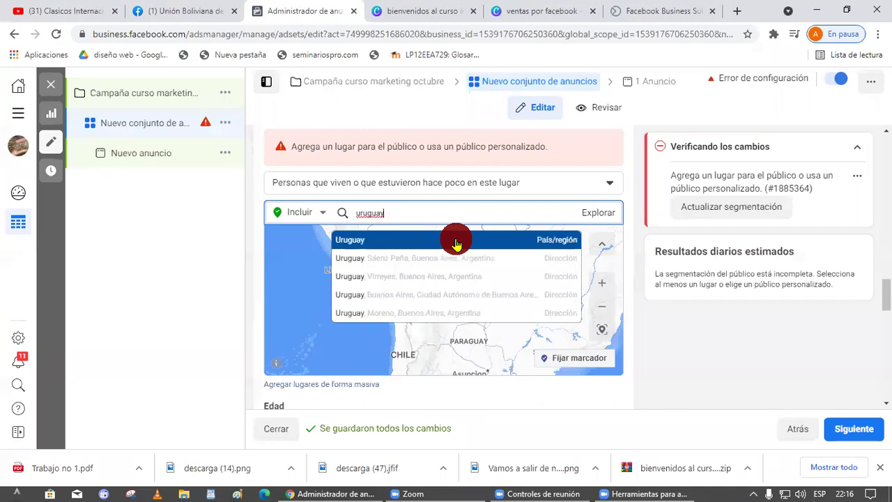
pyautogui.click(457, 241)
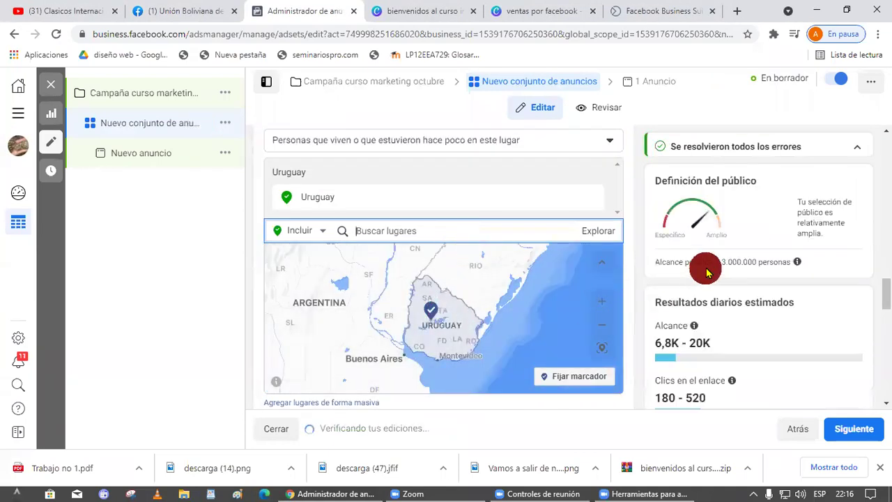
pyautogui.moveTo(716, 255); pyautogui.dragTo(836, 249)
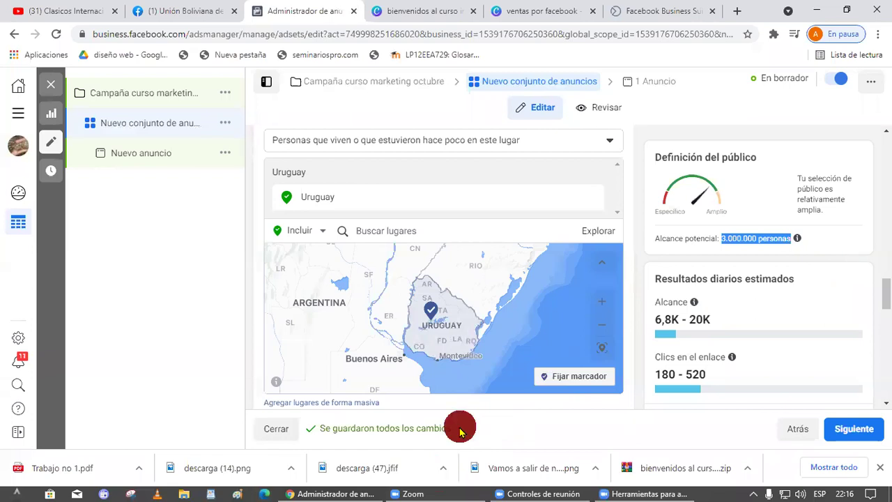
pyautogui.click(417, 486)
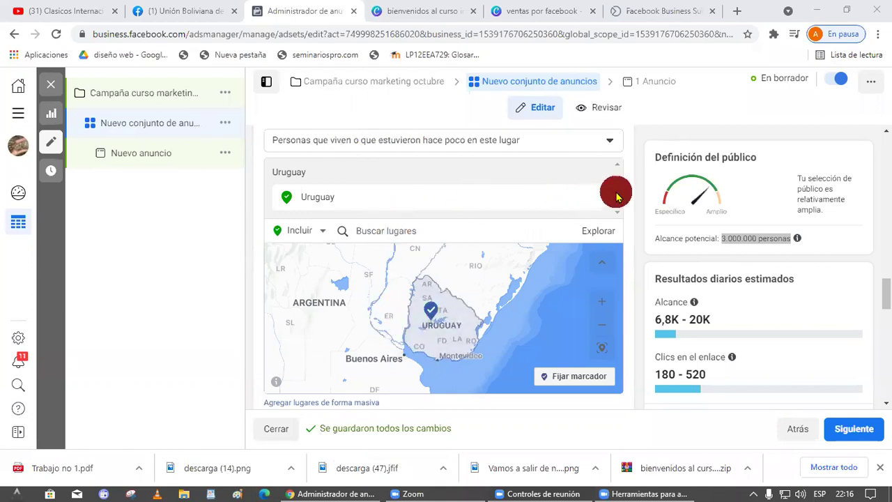
# - Replace Uruguay with the country Paraguay as the audience location and highlight its potential reach figure
pyautogui.click(581, 202)
pyautogui.click(389, 220)
pyautogui.write('pa')
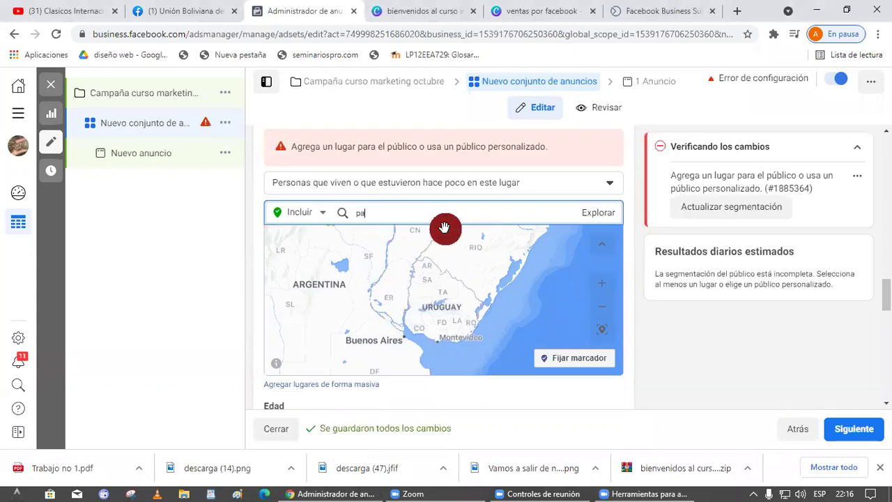
pyautogui.write('raguay')
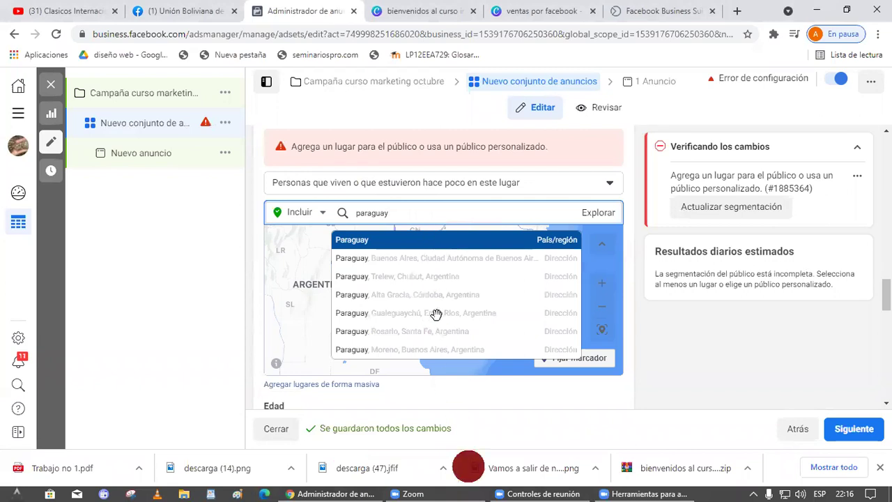
pyautogui.click(433, 240)
pyautogui.moveTo(715, 238); pyautogui.dragTo(852, 263)
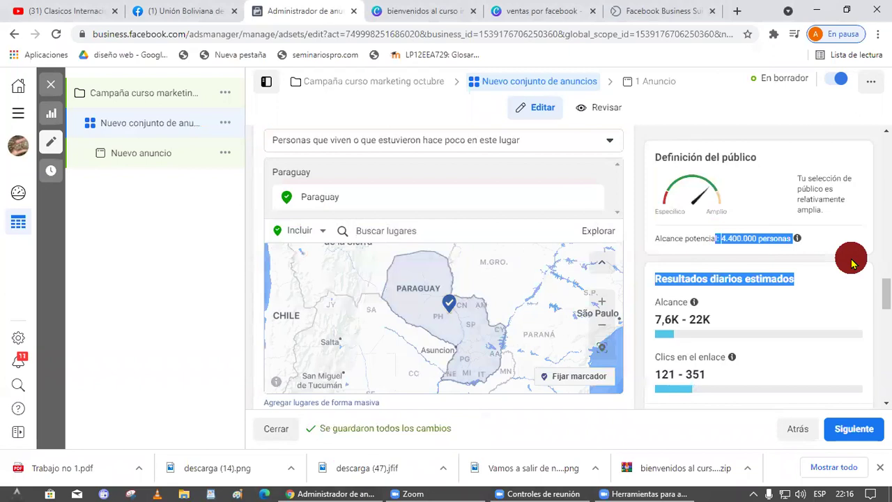
pyautogui.click(852, 258)
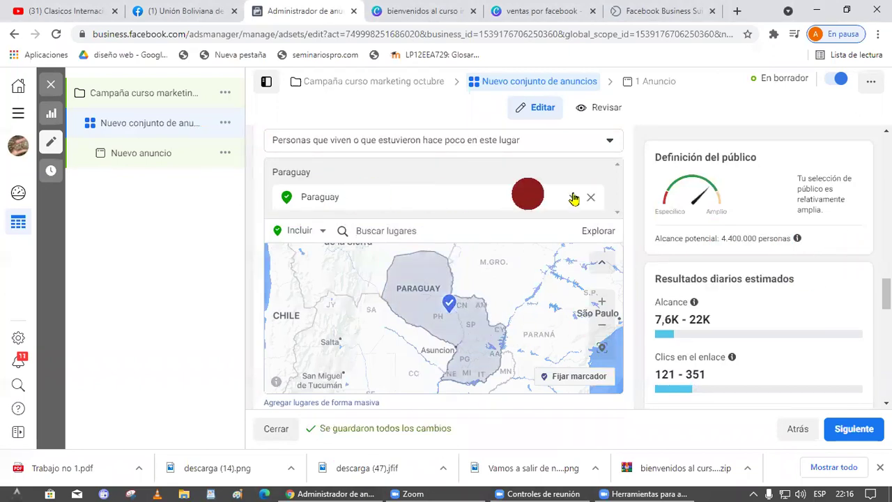
# - Replace Paraguay with its capital city Asunción as the audience location
pyautogui.click(587, 208)
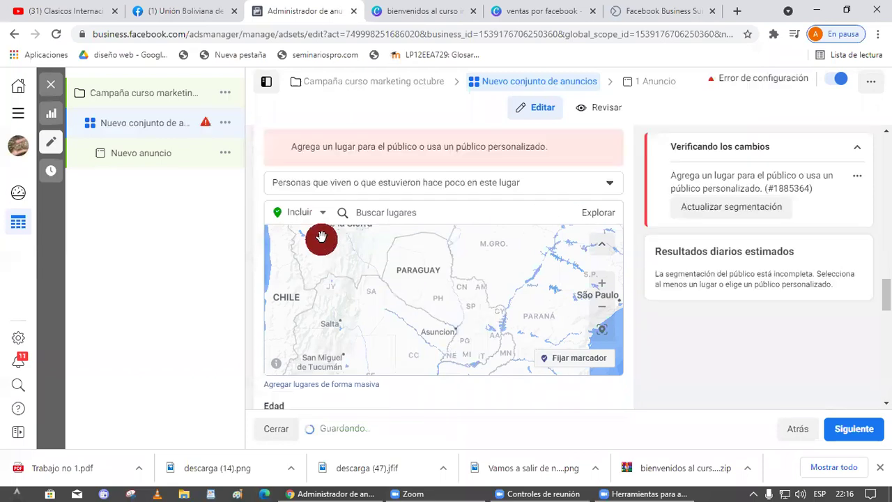
pyautogui.click(464, 214)
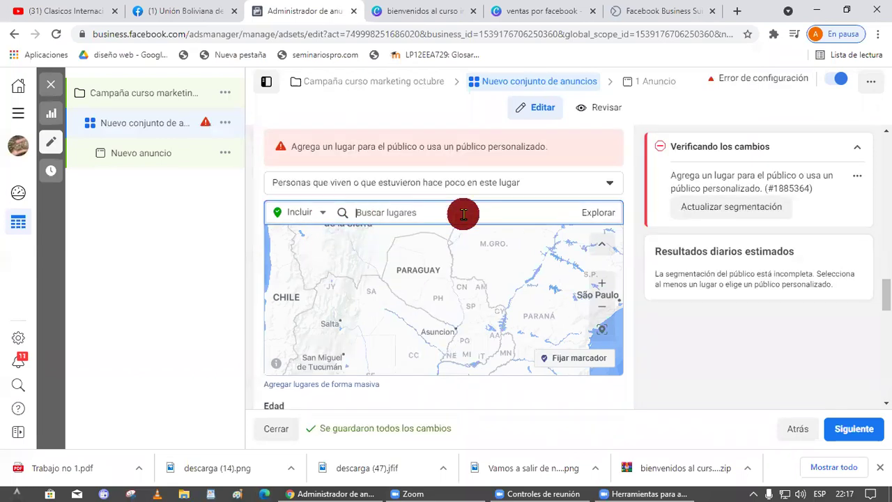
pyautogui.write('asuncion')
pyautogui.click(433, 240)
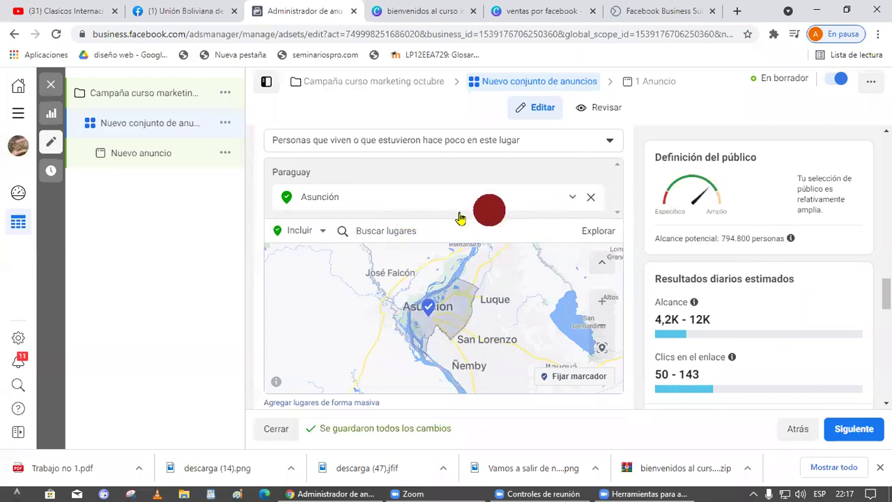
# - Replace Asunción with Montevideo, Uruguay, limit the location to the city without the surrounding radius, and highlight its potential reach
pyautogui.click(388, 212)
pyautogui.write('mon')
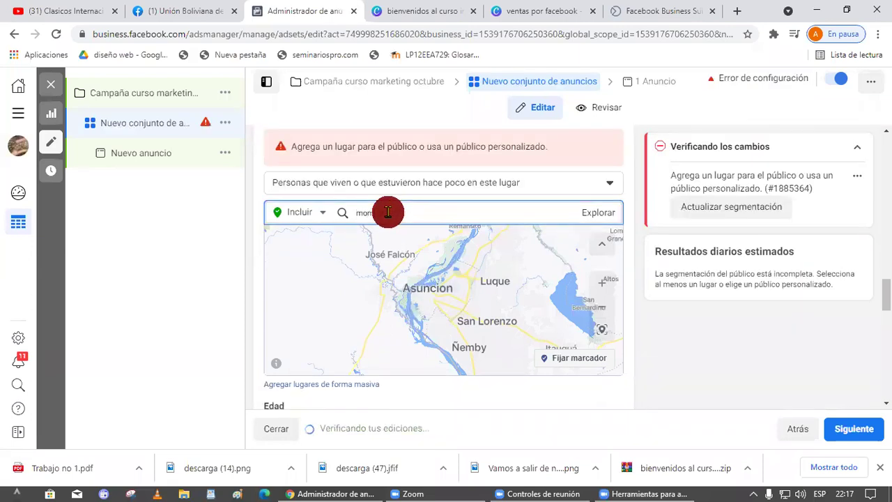
pyautogui.write('tevideo')
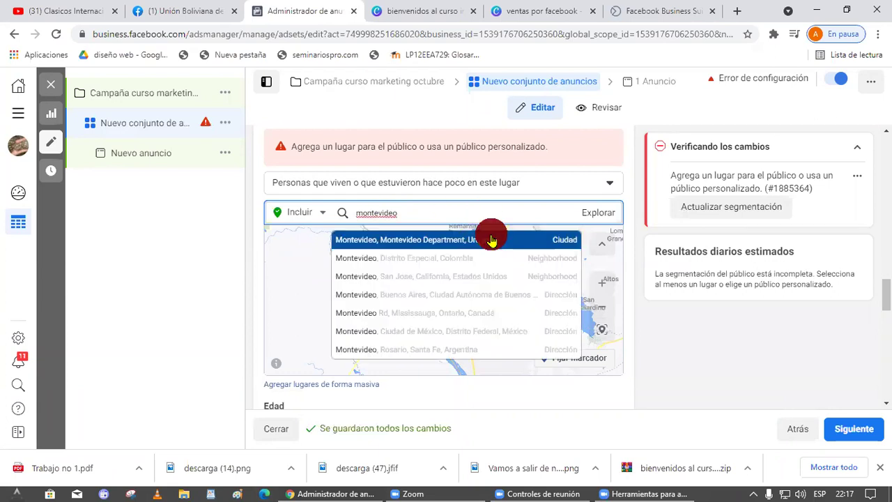
pyautogui.click(443, 240)
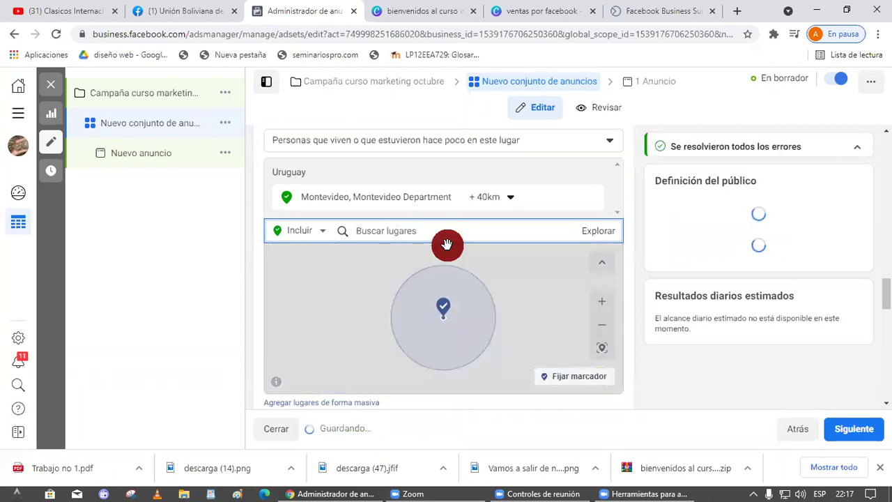
pyautogui.click(509, 197)
pyautogui.click(499, 222)
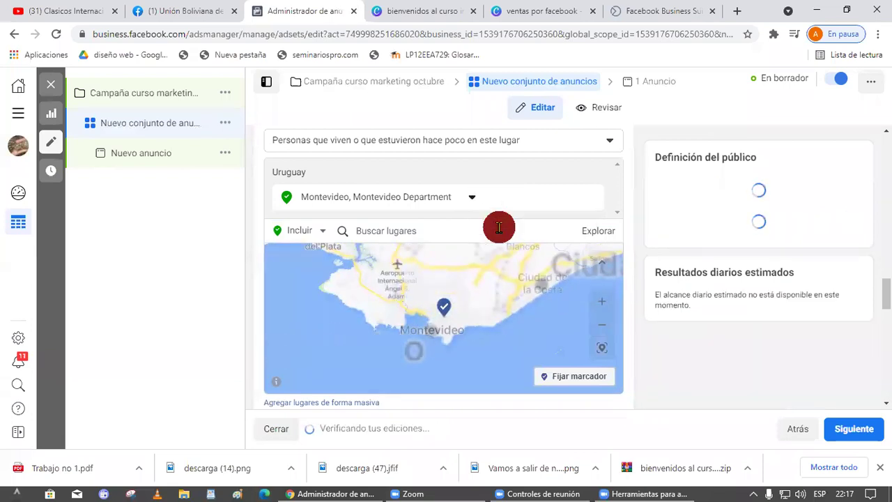
pyautogui.moveTo(722, 238); pyautogui.dragTo(843, 257)
pyautogui.click(843, 255)
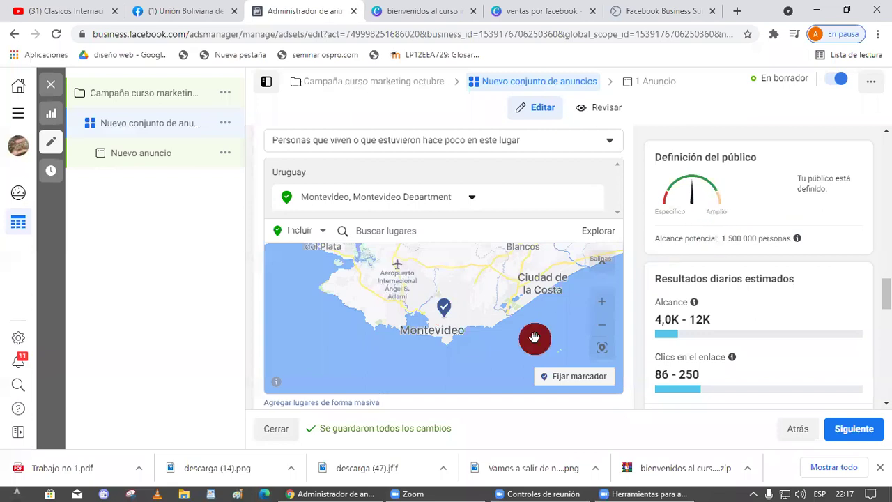
# - Examine the South American countries on the location map, from Uruguay and Argentina up to Colombia and back to Bolivia
pyautogui.scroll(-5, 535, 324)
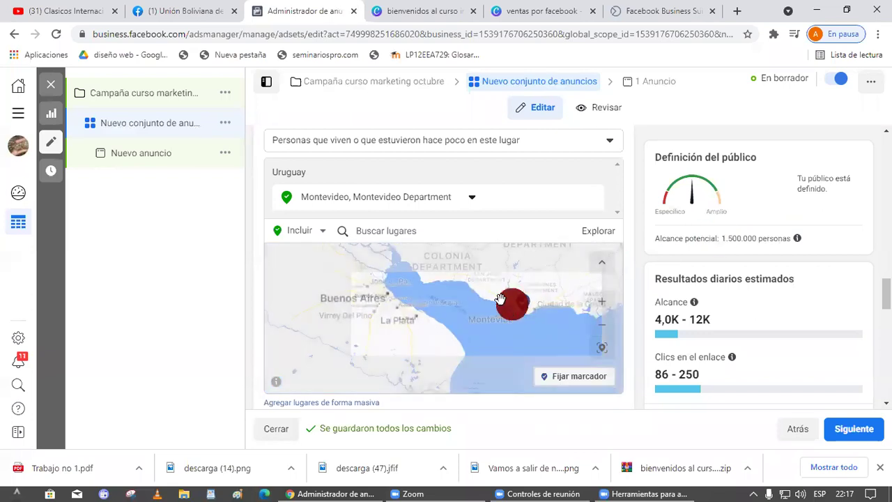
pyautogui.scroll(-2, 427, 337)
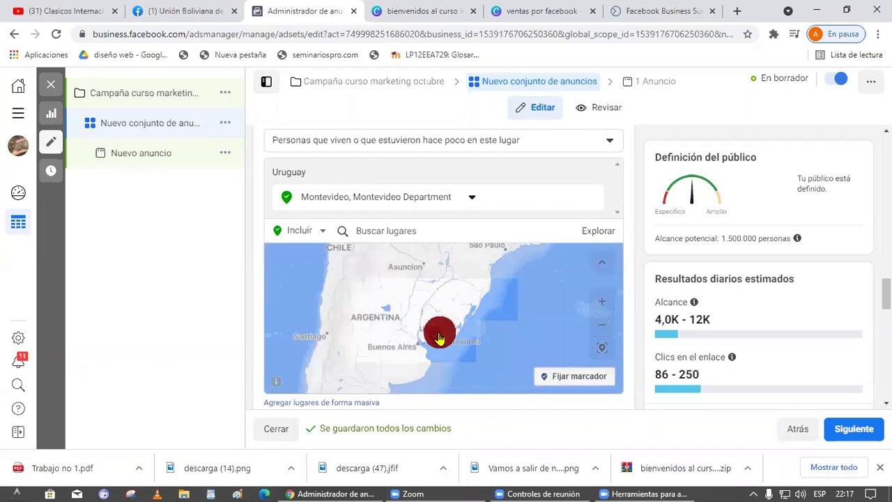
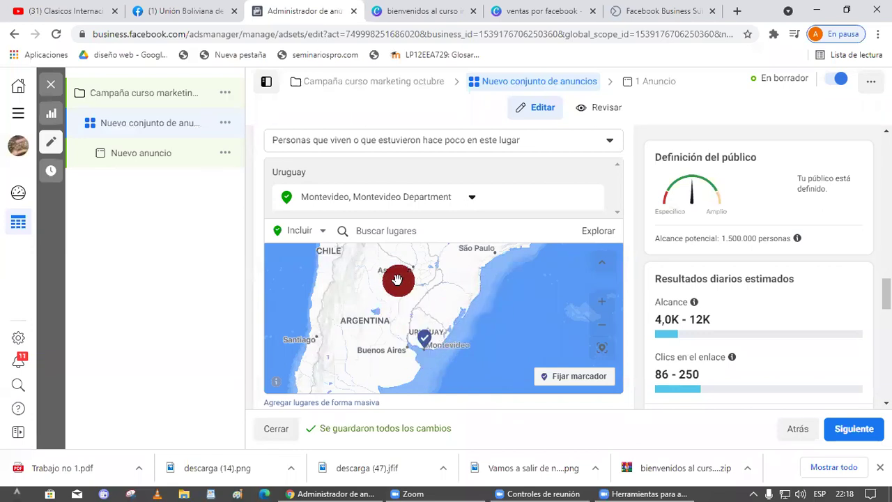
pyautogui.moveTo(400, 266); pyautogui.dragTo(348, 324)
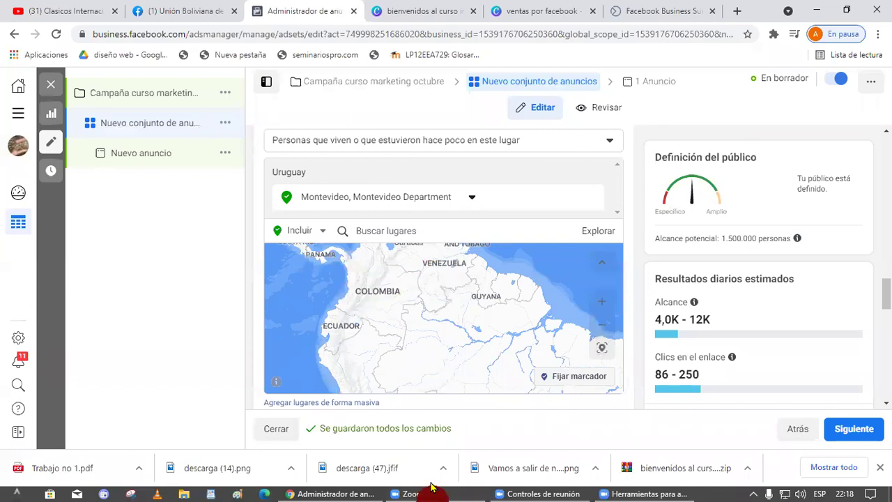
pyautogui.click(421, 285)
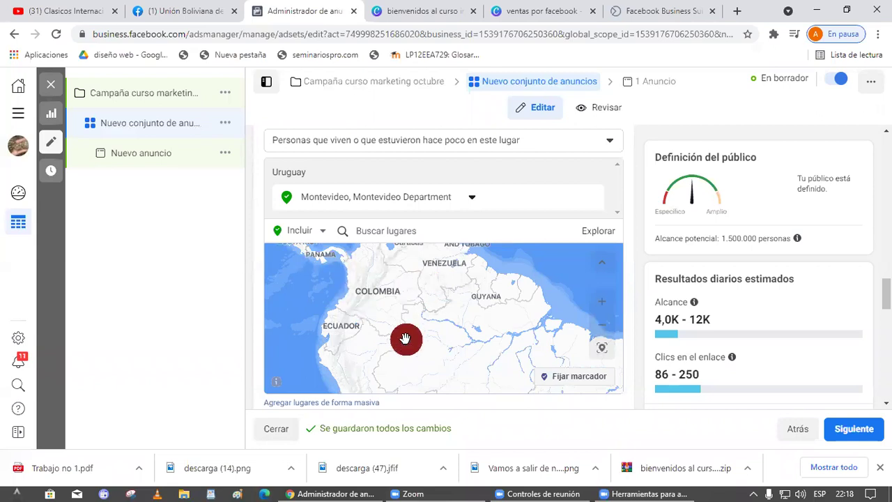
pyautogui.click(434, 202)
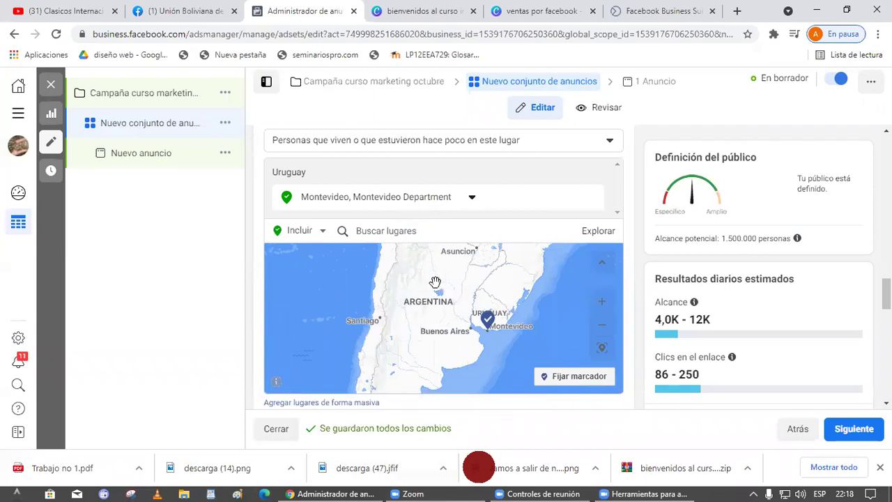
pyautogui.moveTo(435, 281); pyautogui.dragTo(432, 318)
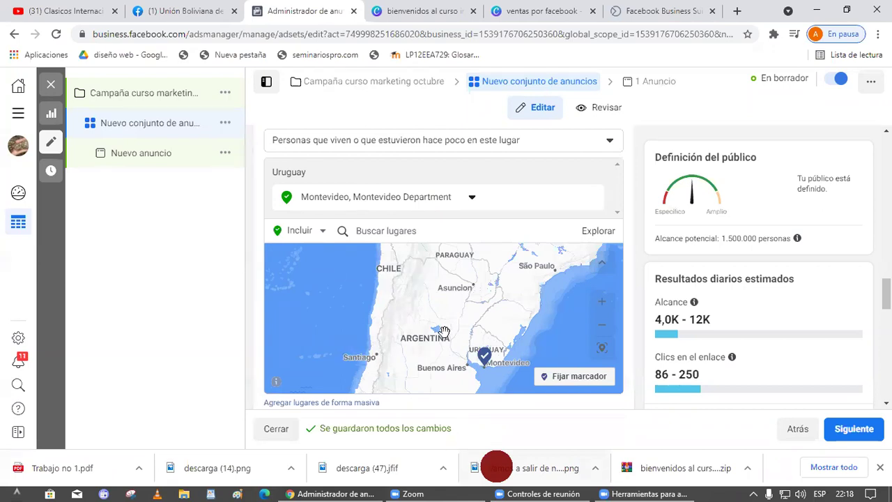
pyautogui.moveTo(436, 350); pyautogui.dragTo(394, 338)
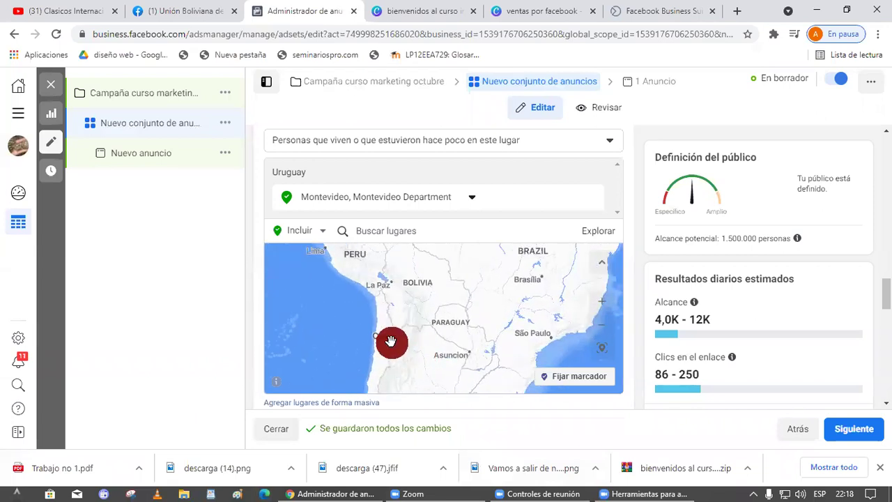
pyautogui.click(424, 304)
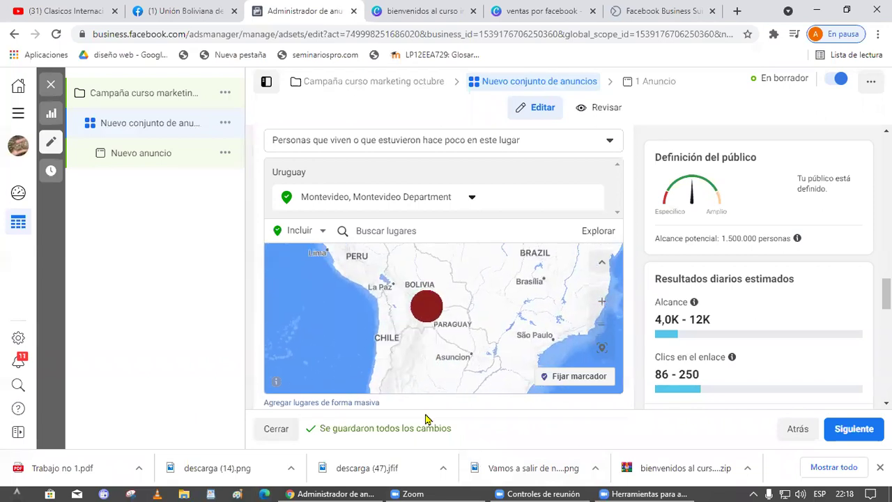
# - Mark Bolivia, Paraguay and the area southeast of Asunción on the map with short red strokes, and clear the drawings
pyautogui.click(445, 491)
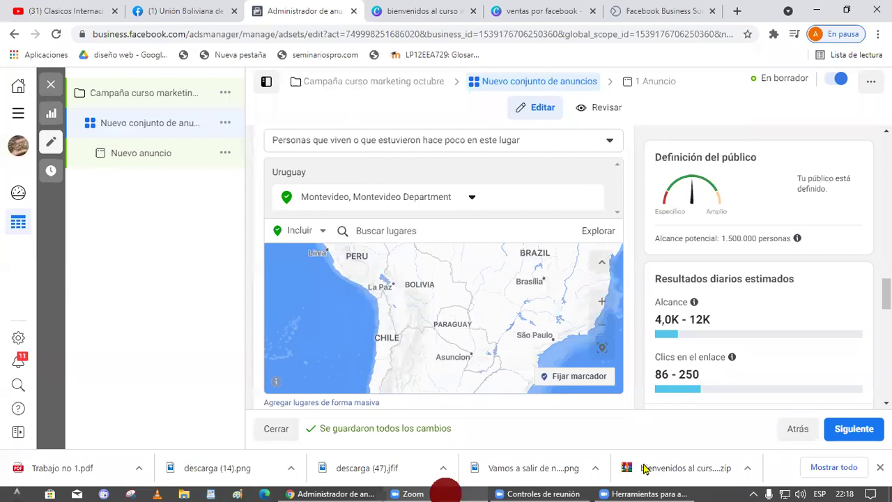
pyautogui.moveTo(436, 292); pyautogui.dragTo(477, 277)
pyautogui.moveTo(461, 339); pyautogui.dragTo(495, 325)
pyautogui.moveTo(492, 374); pyautogui.dragTo(519, 348)
pyautogui.click(464, 472)
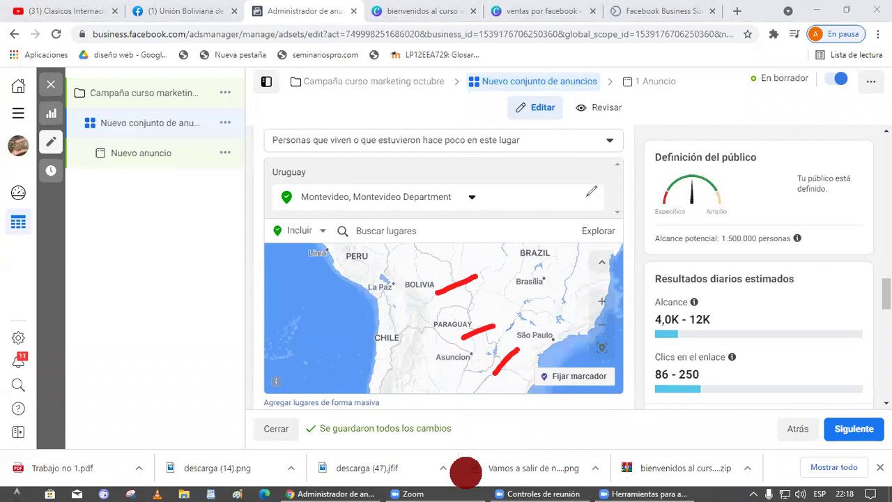
pyautogui.click(756, 104)
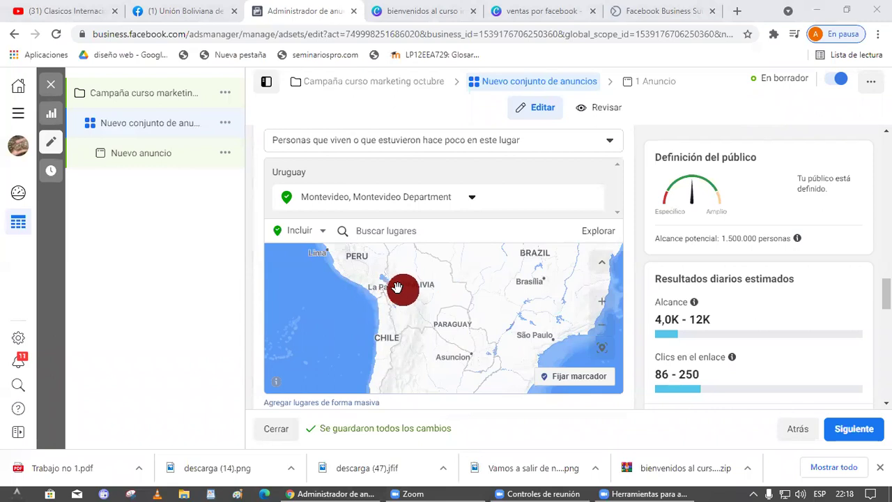
# - Replace Montevideo with the city of Lima, Lima Region, Perú, without a surrounding radius, and highlight its potential reach figure
pyautogui.moveTo(398, 288); pyautogui.dragTo(400, 232)
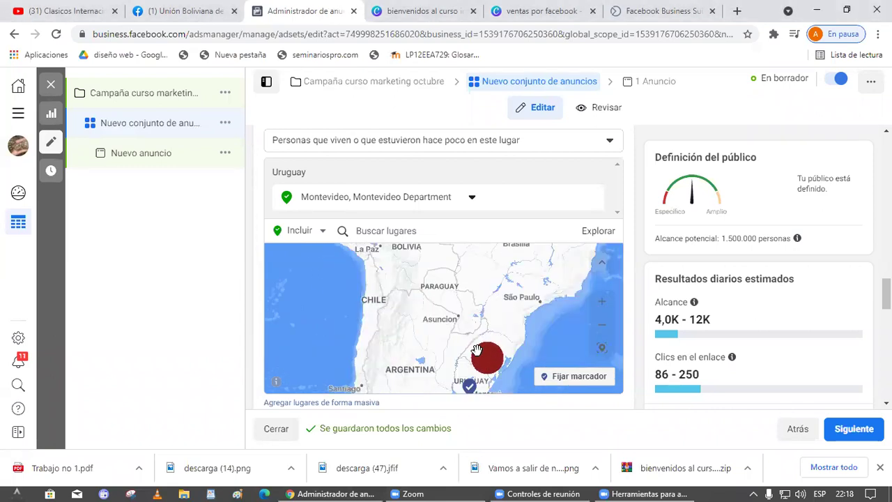
pyautogui.moveTo(398, 335); pyautogui.dragTo(441, 390)
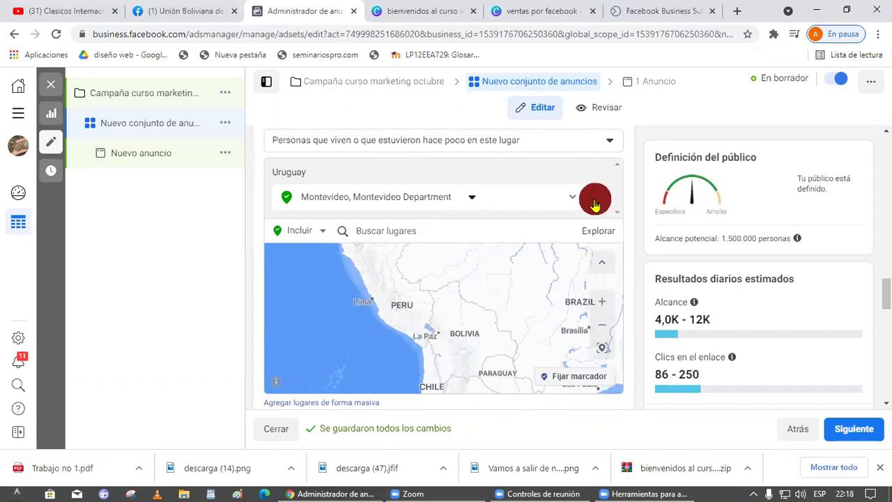
pyautogui.click(411, 212)
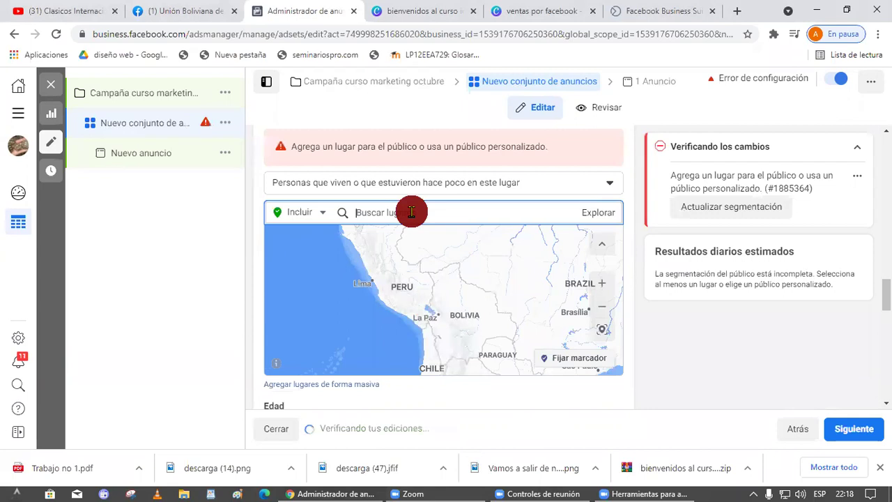
pyautogui.write('lima')
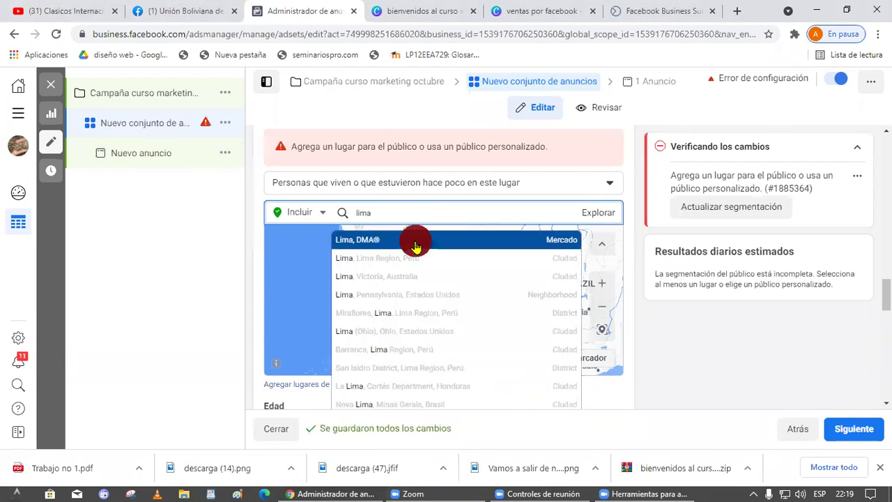
pyautogui.click(451, 268)
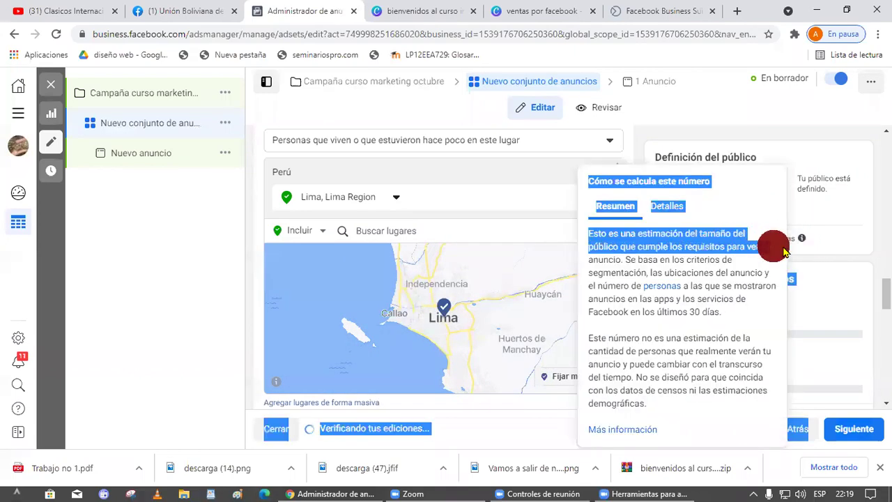
pyautogui.moveTo(794, 241); pyautogui.dragTo(727, 240)
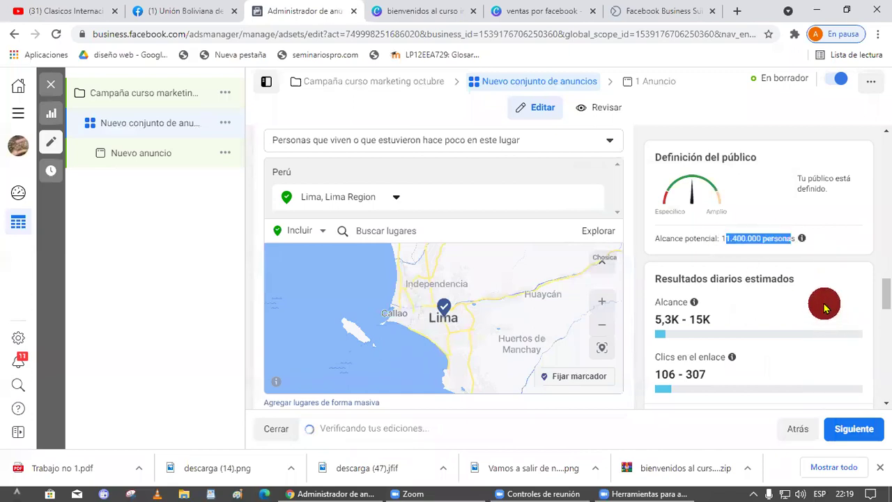
# - Examine Lima's position and the surrounding South American countries on the audience location map
pyautogui.click(738, 259)
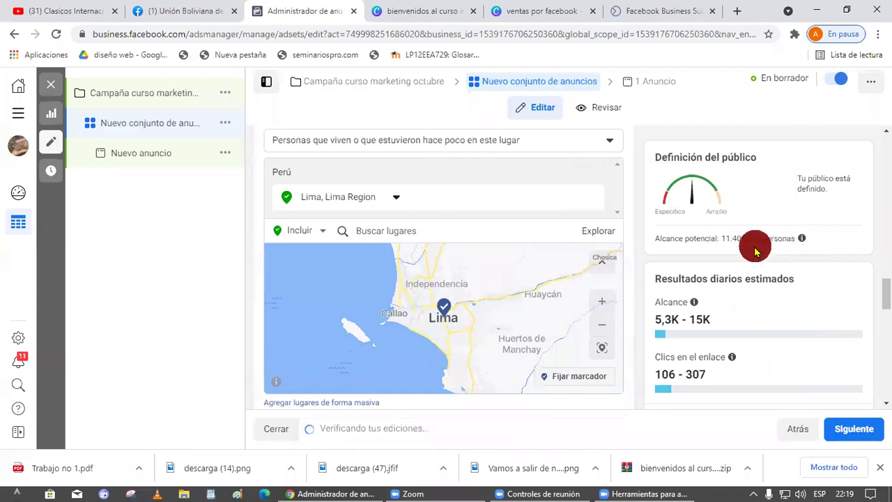
pyautogui.click(711, 258)
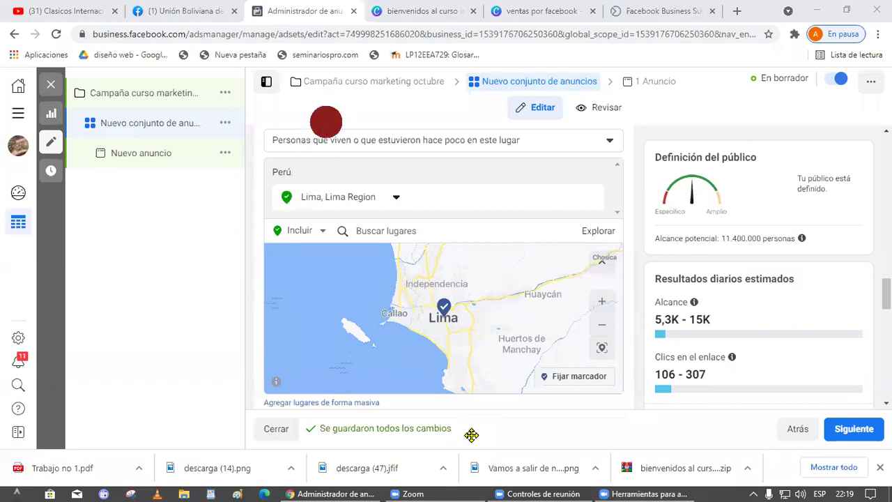
pyautogui.scroll(-1, 415, 321)
pyautogui.scroll(-1, 414, 321)
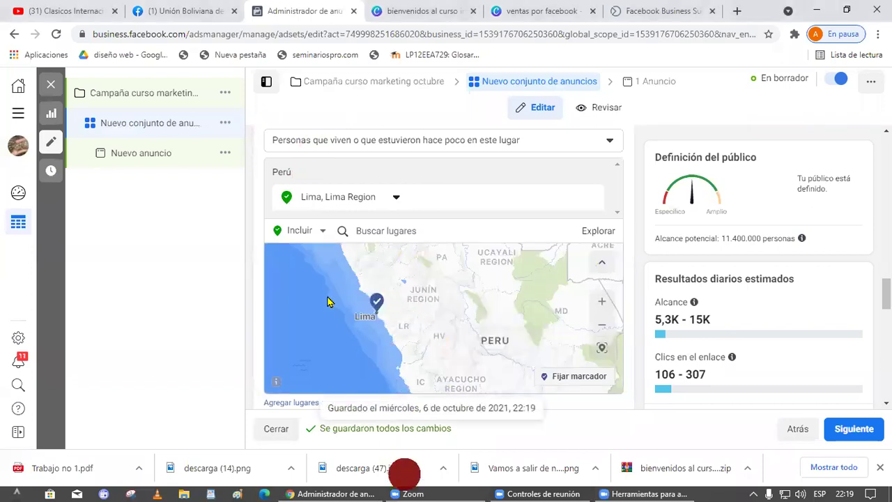
pyautogui.click(381, 317)
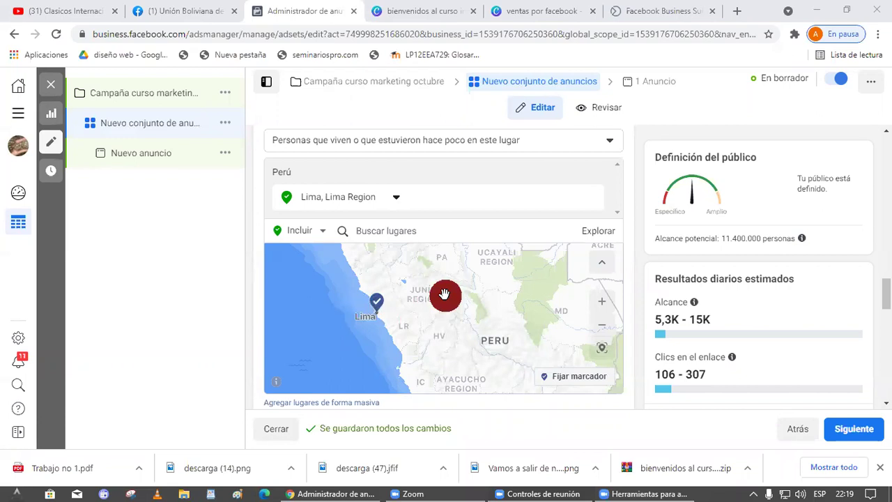
pyautogui.scroll(-2, 452, 299)
pyautogui.moveTo(452, 299); pyautogui.dragTo(339, 293)
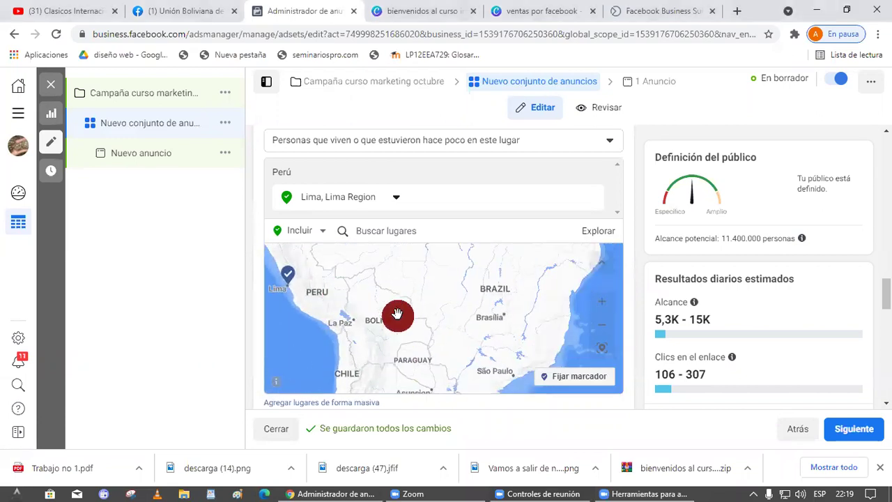
pyautogui.moveTo(398, 314); pyautogui.dragTo(414, 268)
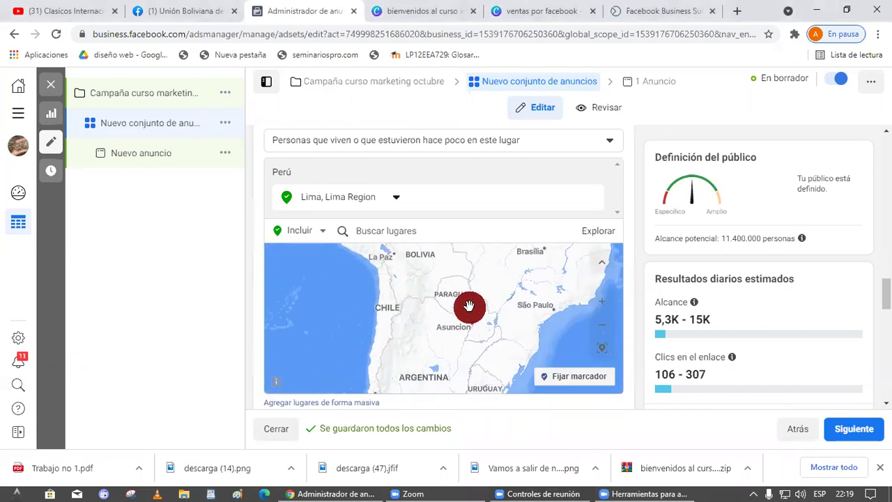
pyautogui.moveTo(453, 330); pyautogui.dragTo(456, 310)
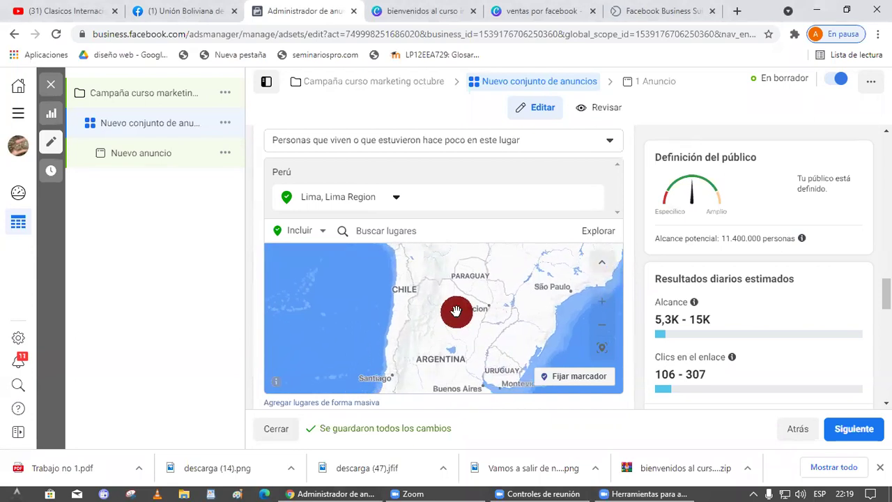
pyautogui.scroll(-3, 456, 311)
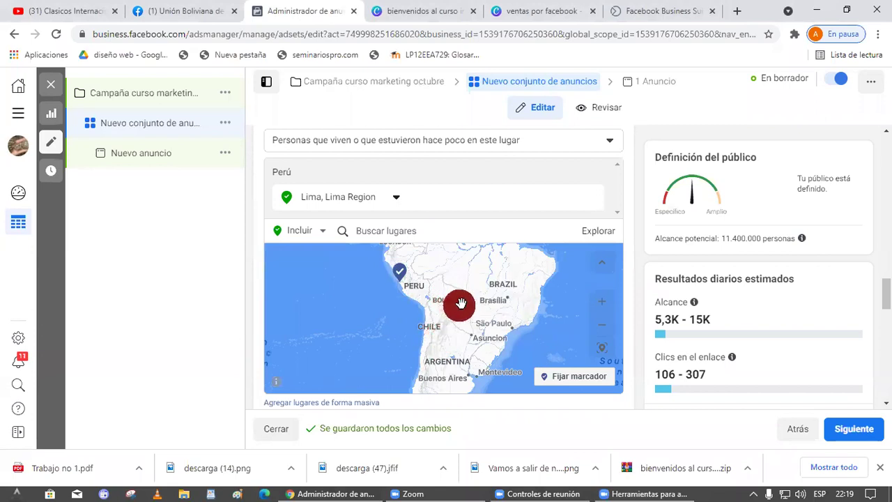
pyautogui.moveTo(428, 299); pyautogui.dragTo(434, 344)
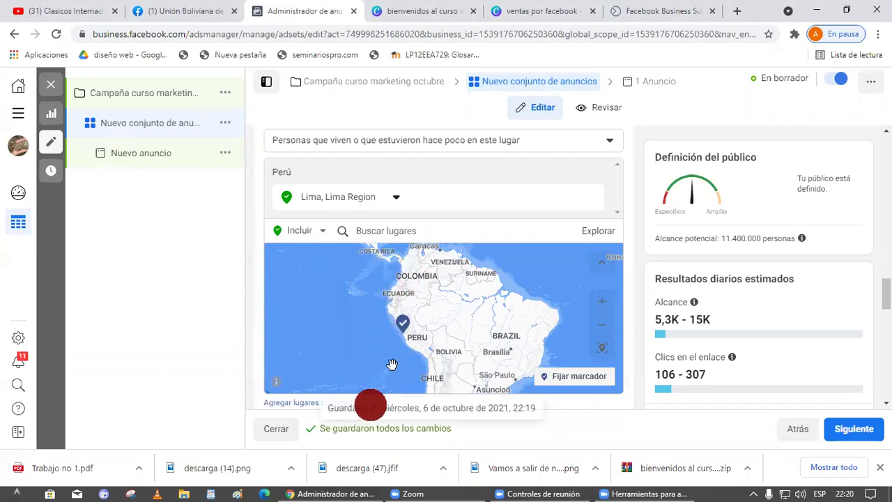
pyautogui.click(406, 327)
pyautogui.moveTo(465, 361); pyautogui.dragTo(439, 301)
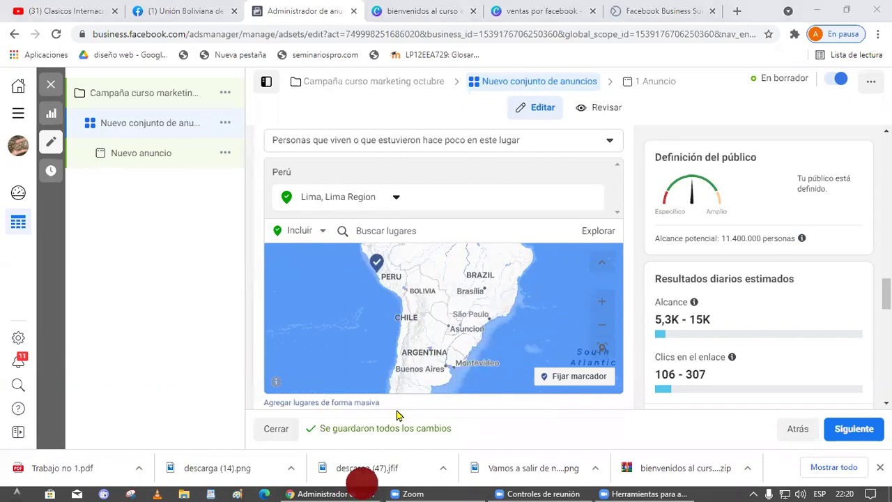
pyautogui.doubleClick(427, 304)
pyautogui.moveTo(422, 299); pyautogui.dragTo(422, 319)
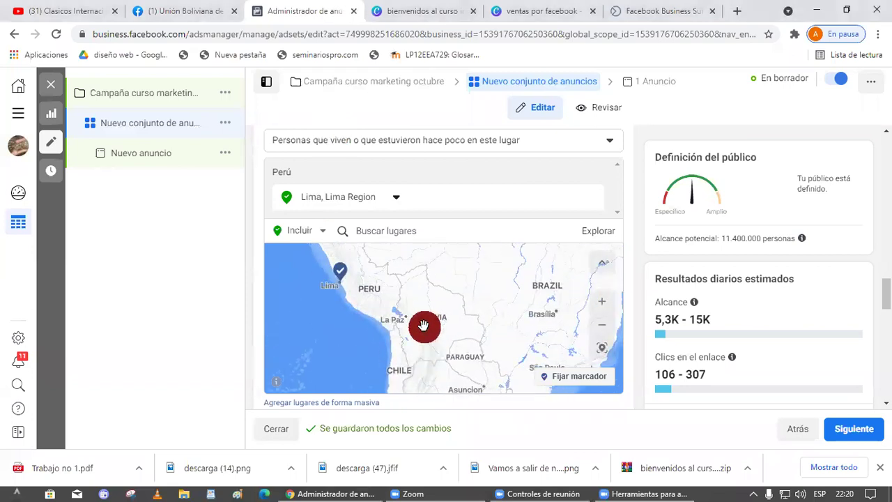
pyautogui.moveTo(379, 285); pyautogui.dragTo(394, 305)
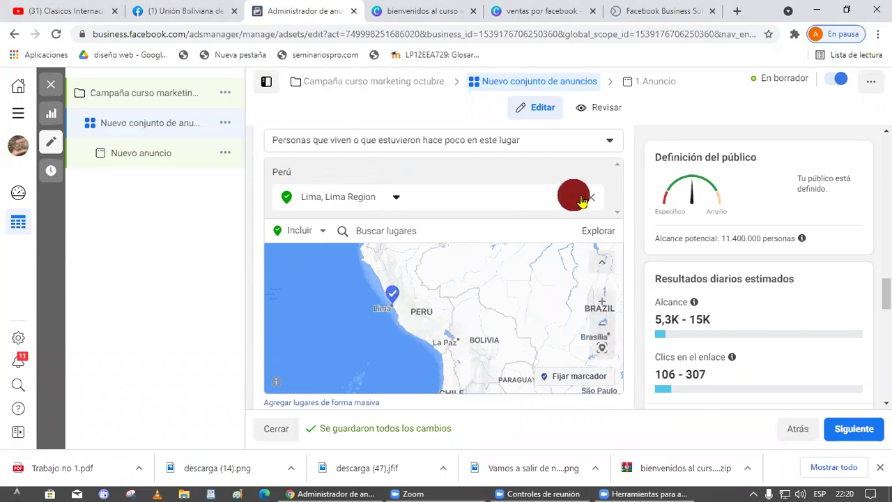
# - Replace Lima with the country Bolivia as the included audience location
pyautogui.click(591, 196)
pyautogui.click(414, 215)
pyautogui.write('bolivia')
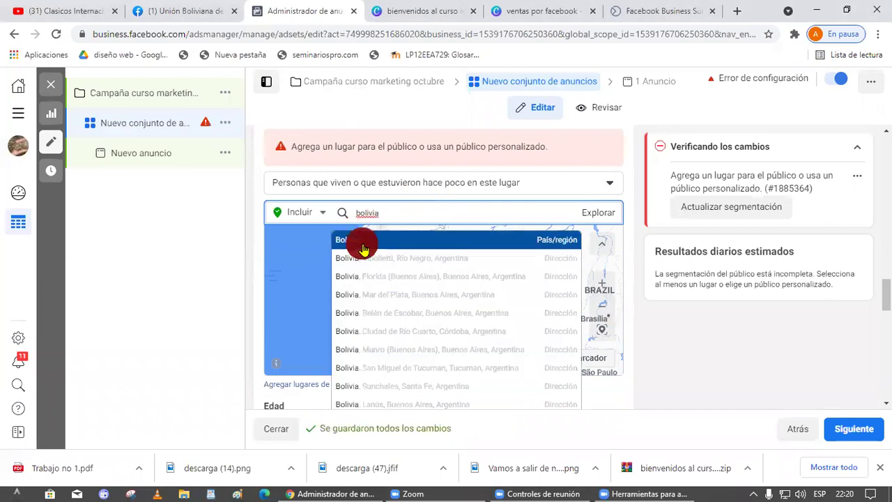
pyautogui.click(362, 244)
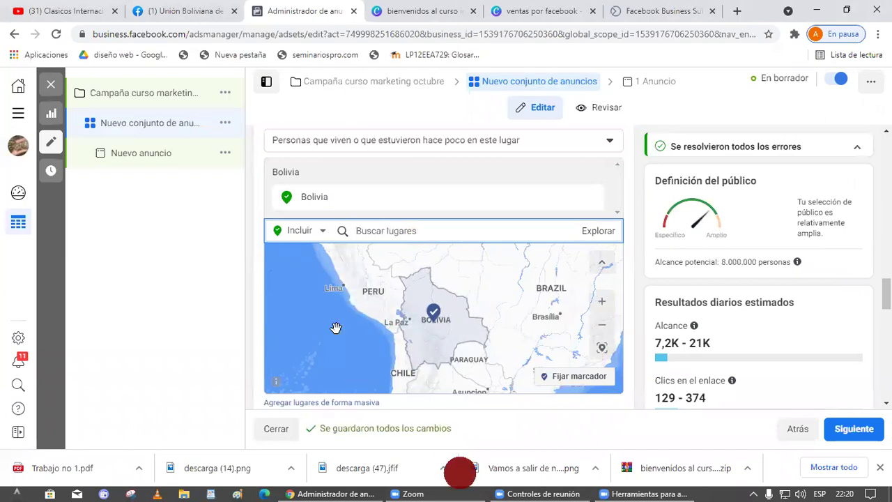
# - Examine Bolivia's targeted area on the map and the age, gender and detailed targeting settings below it
pyautogui.scroll(-2, 491, 353)
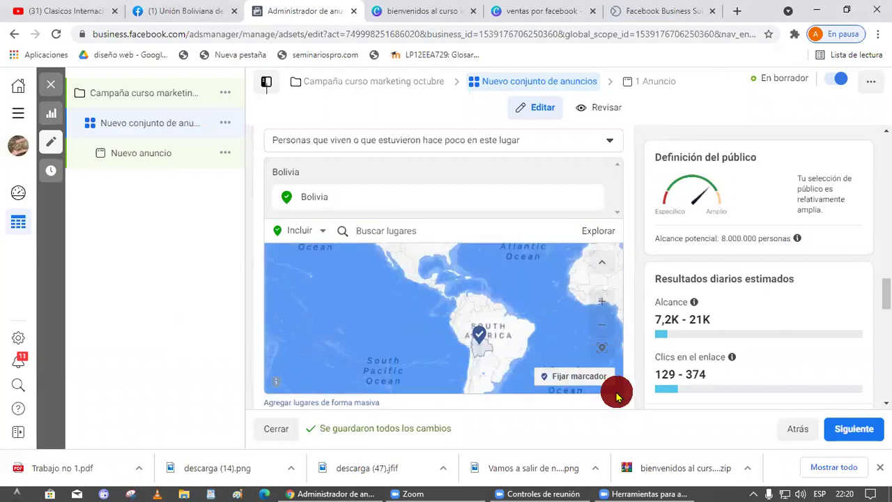
pyautogui.scroll(-2, 613, 392)
pyautogui.scroll(3, 498, 279)
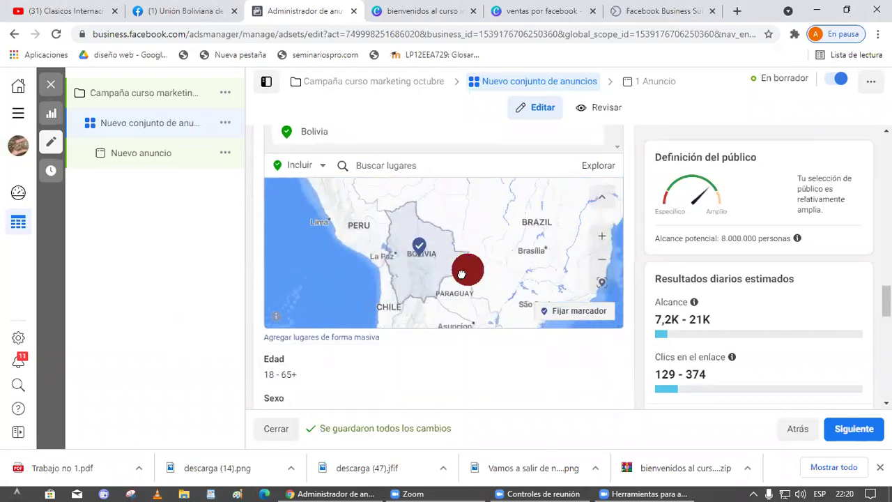
pyautogui.scroll(-2, 546, 374)
pyautogui.scroll(-1, 546, 375)
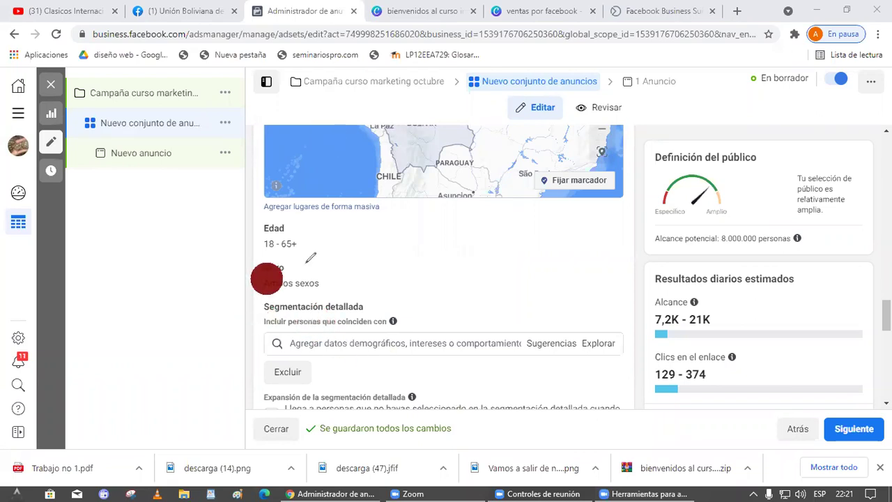
pyautogui.scroll(3, 424, 275)
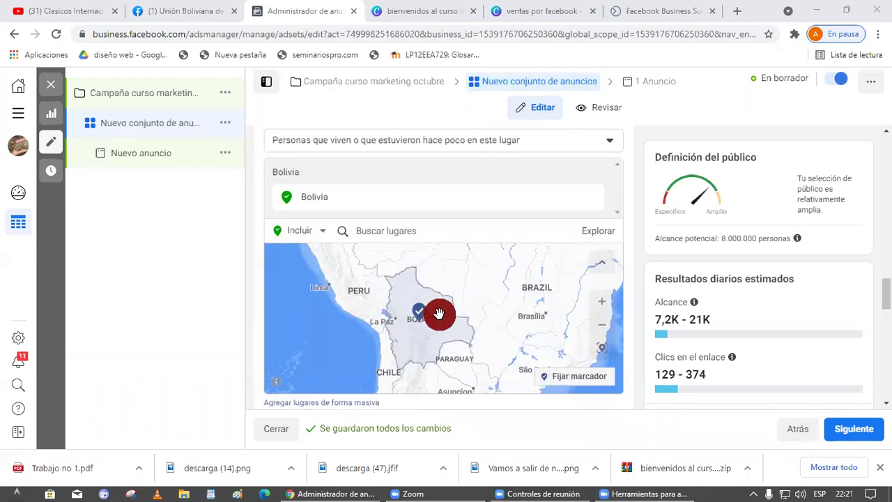
pyautogui.scroll(1, 439, 313)
pyautogui.scroll(-3, 439, 313)
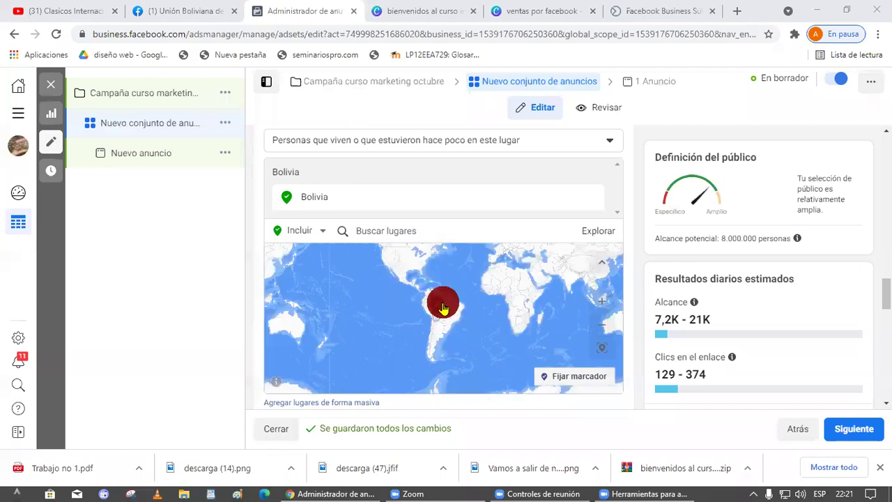
pyautogui.scroll(1, 441, 300)
pyautogui.moveTo(424, 342); pyautogui.dragTo(447, 301)
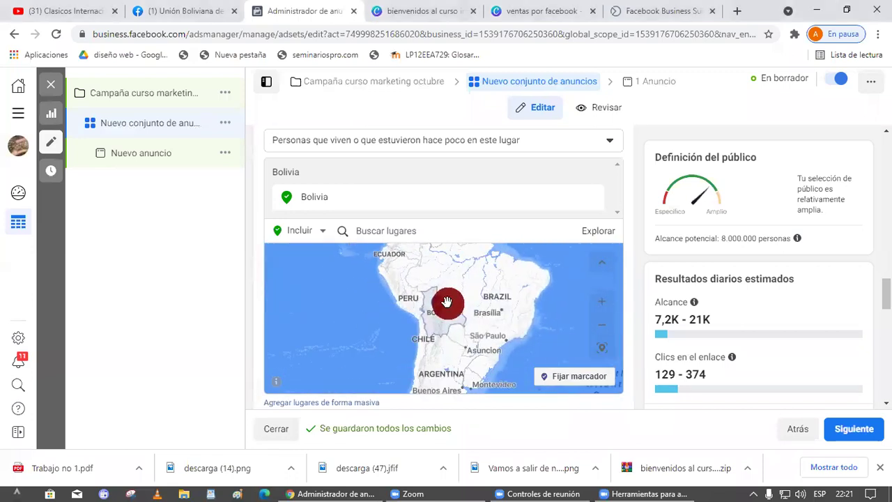
pyautogui.scroll(2, 447, 301)
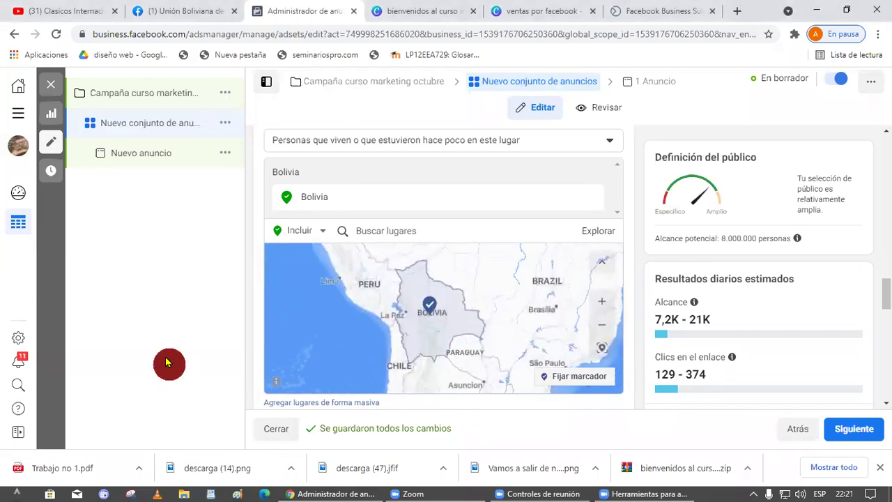
# - Set the audience's maximum age to 40
pyautogui.scroll(-2, 884, 298)
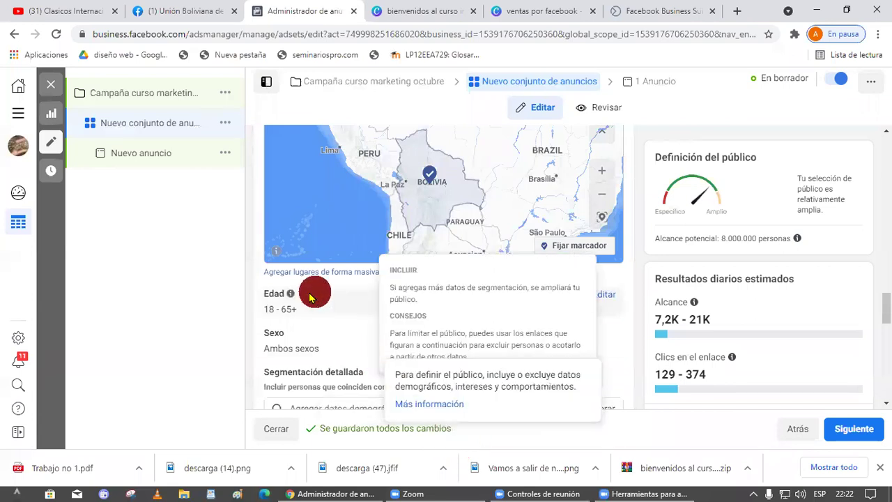
pyautogui.moveTo(284, 307)
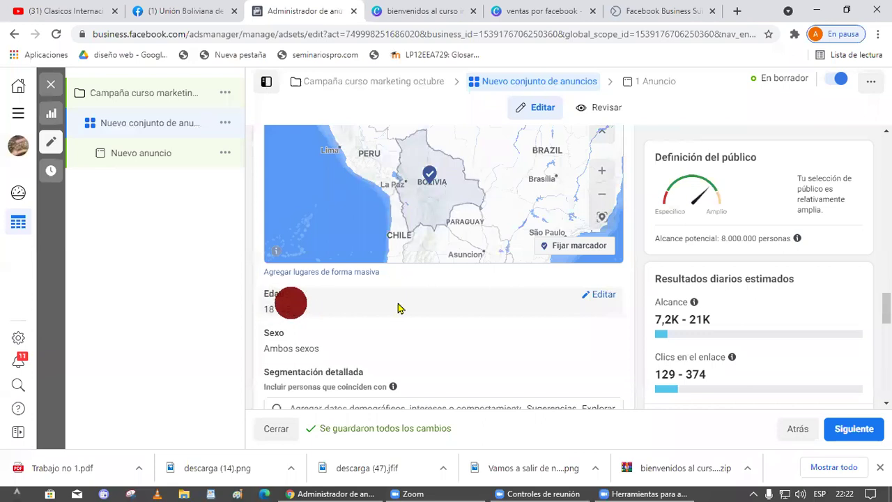
pyautogui.click(593, 296)
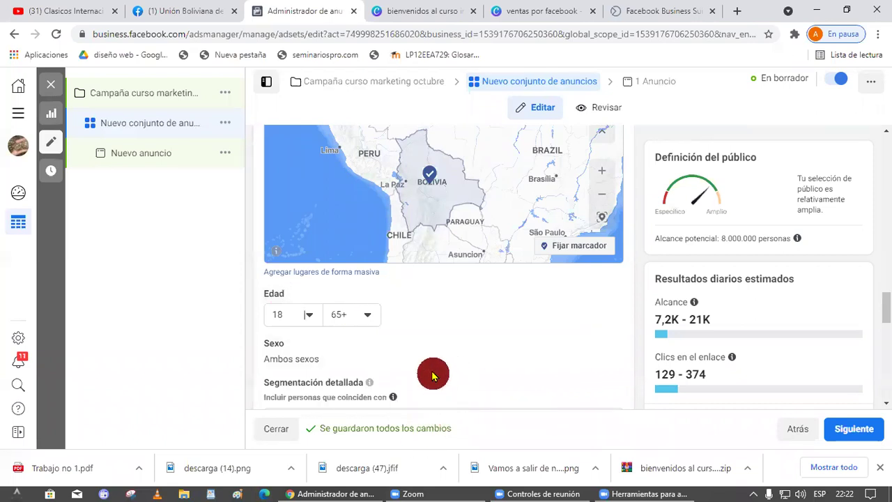
pyautogui.click(371, 315)
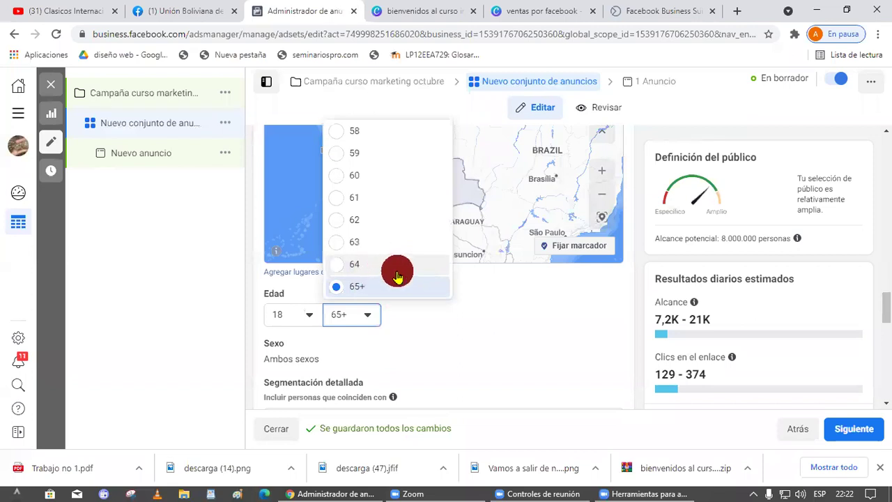
pyautogui.scroll(3, 393, 271)
pyautogui.scroll(5, 397, 274)
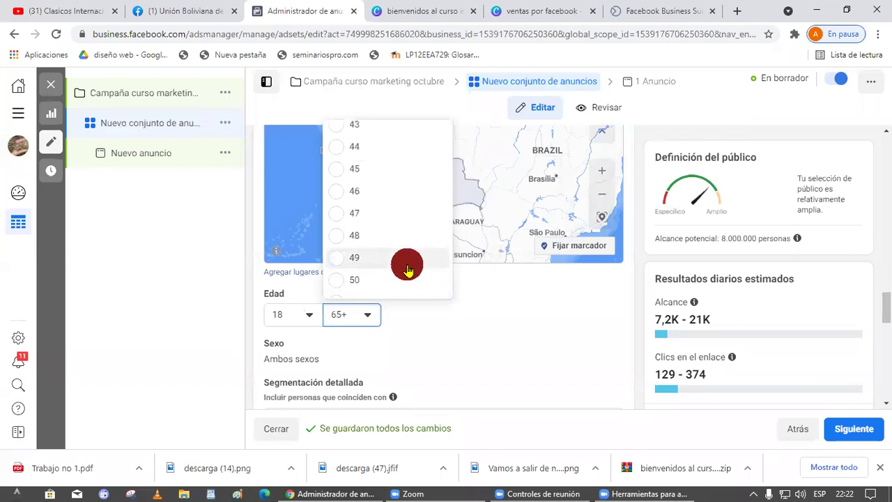
pyautogui.scroll(3, 374, 215)
pyautogui.scroll(-3, 380, 230)
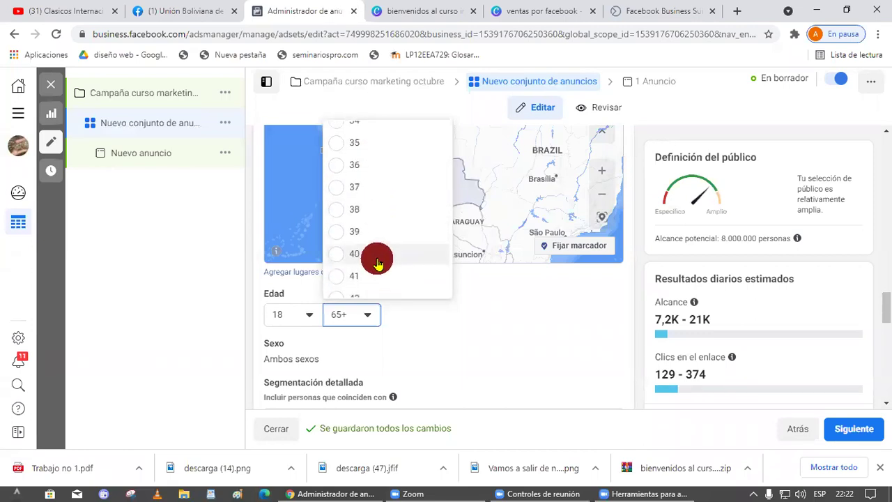
pyautogui.click(376, 259)
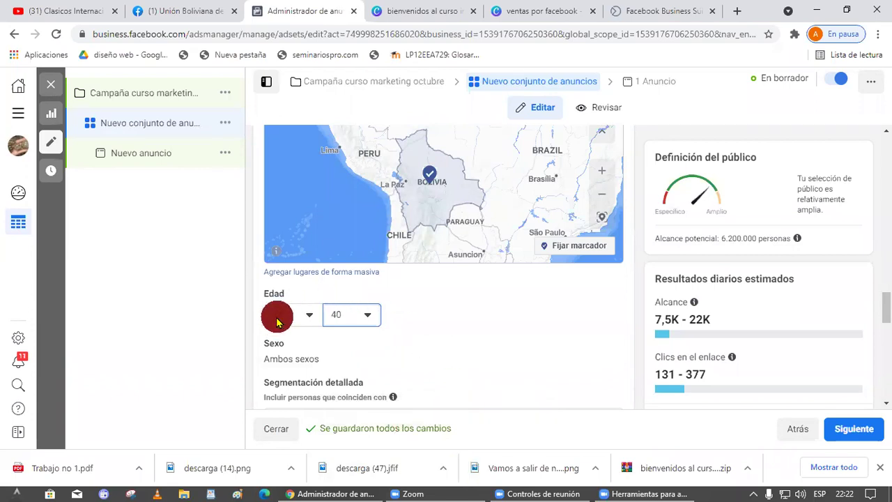
# - Search Google in a new browser tab for "generaciones de los humanos" and show the image results
pyautogui.click(735, 12)
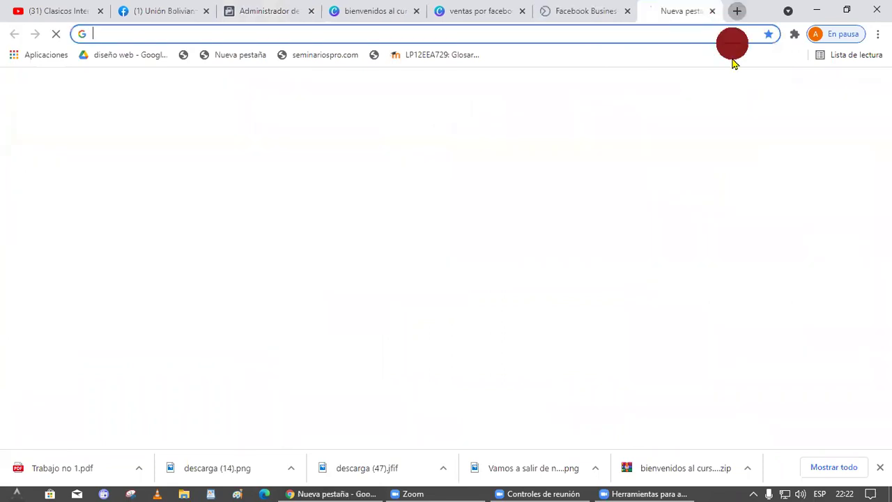
pyautogui.write('generaciones')
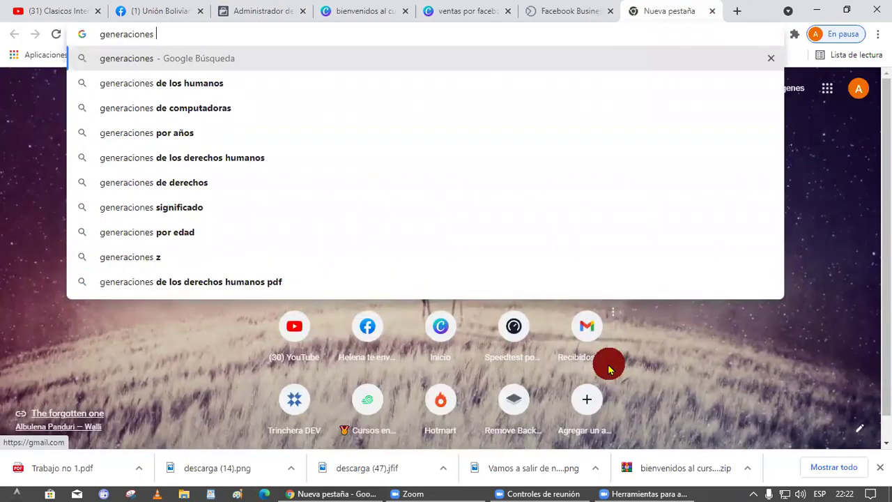
pyautogui.press('Down')
pyautogui.press('Return')
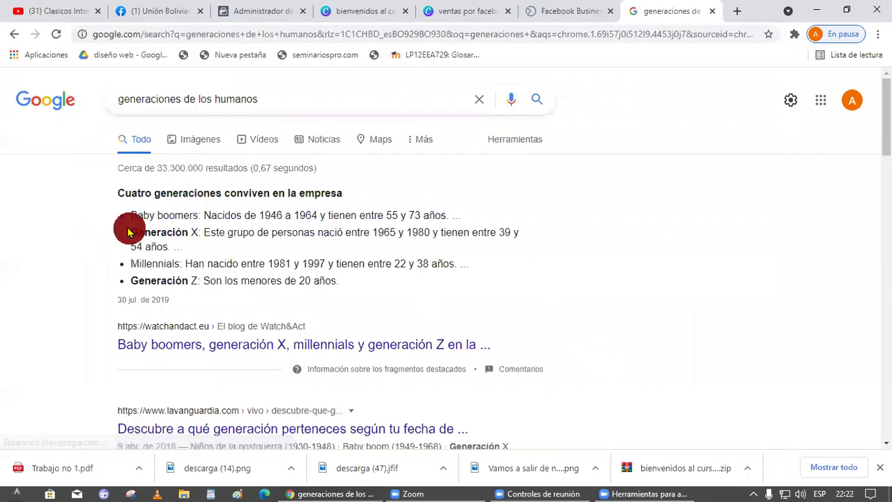
pyautogui.click(206, 141)
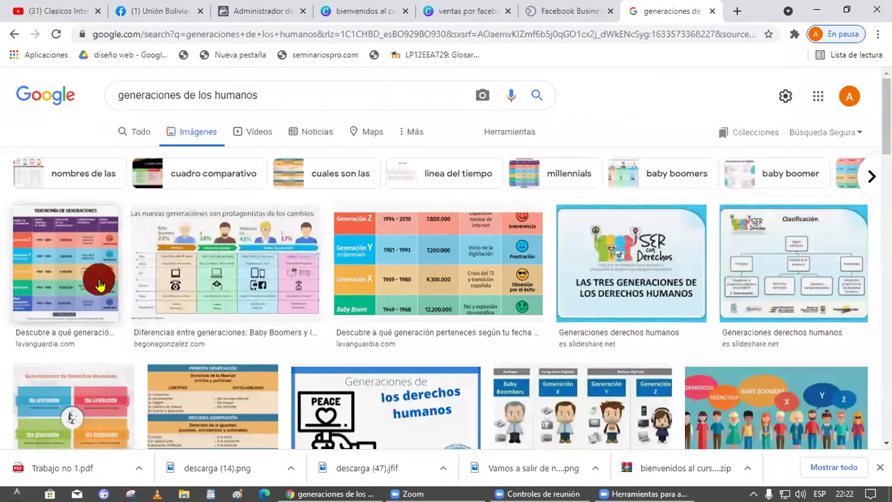
# - View the image comparing Baby Boomers with Generations X, Y and Z, and open its Pinterest source page
pyautogui.scroll(-1, 594, 367)
pyautogui.click(594, 367)
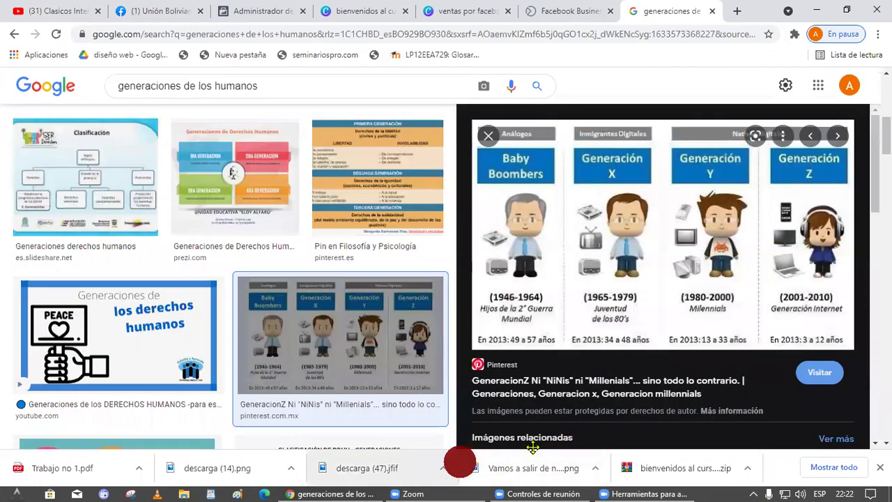
pyautogui.click(478, 188)
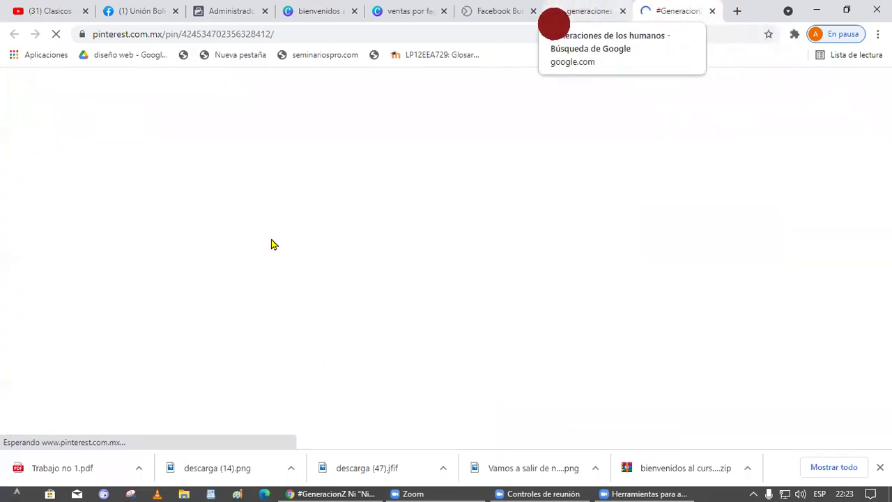
pyautogui.click(613, 12)
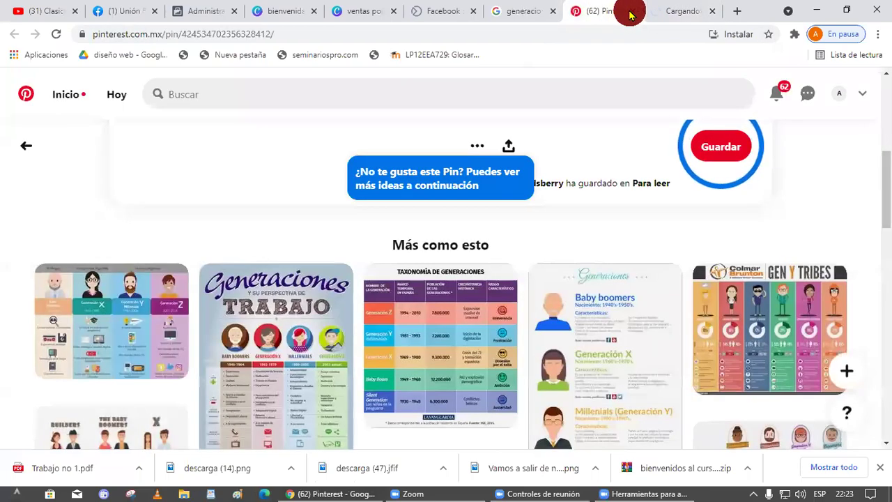
# - Look at the generations article in the new tab, and close it and the Pinterest tab to return to the image results
pyautogui.click(682, 12)
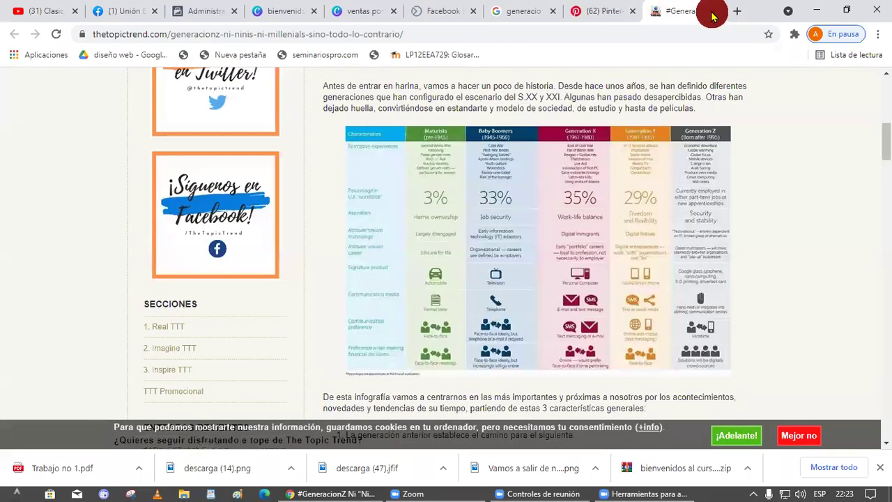
pyautogui.click(712, 11)
pyautogui.click(711, 11)
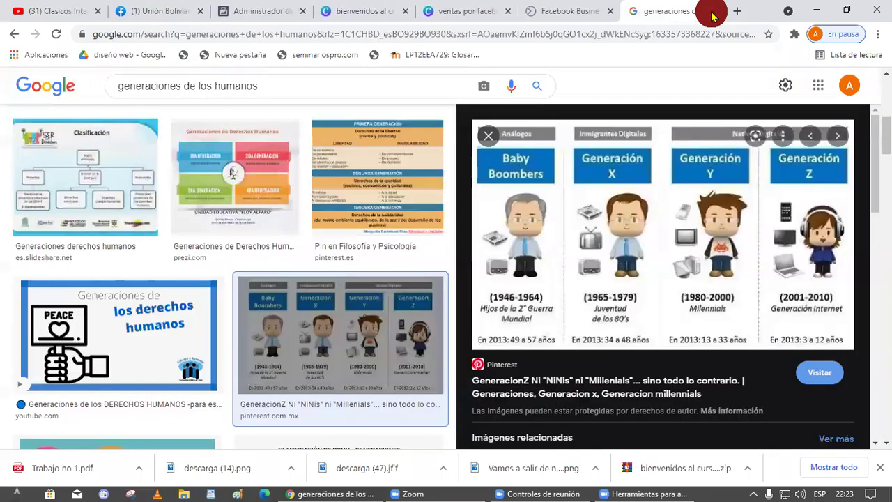
# - Save the Baby Boomers and Generations X, Y and Z comparison image to Descargas and open it maximized in Fotos
pyautogui.rightClick(602, 253)
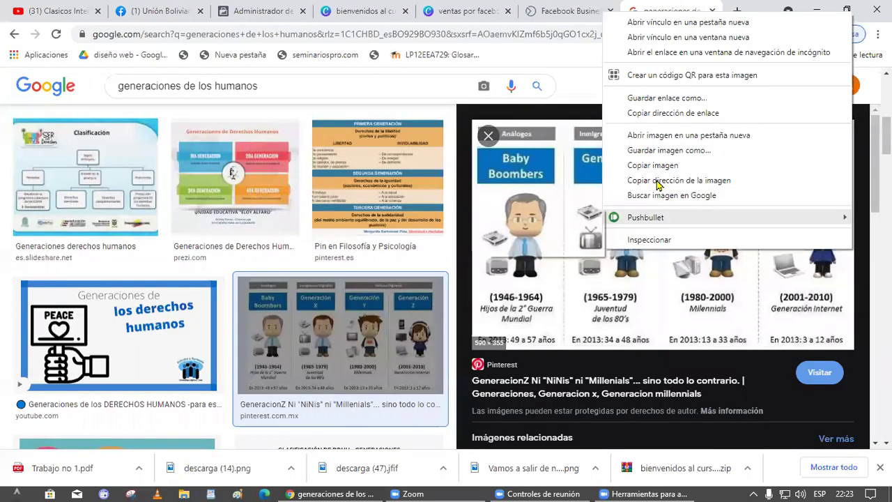
pyautogui.click(679, 150)
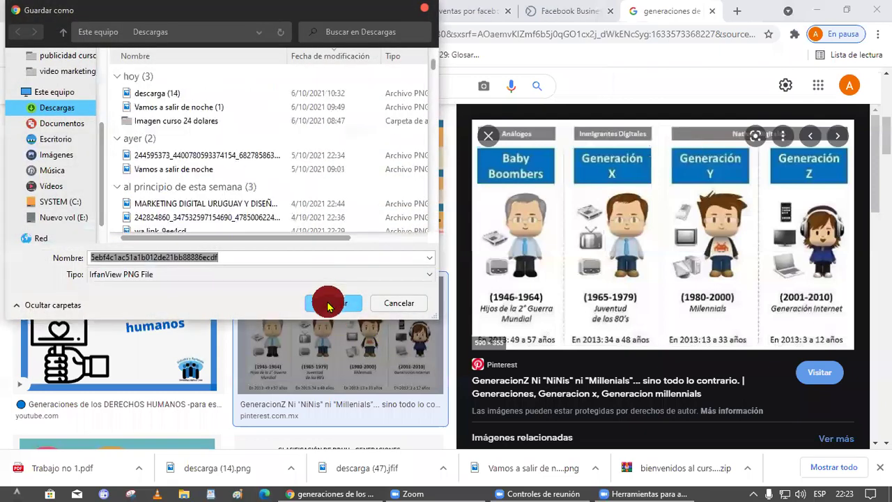
pyautogui.click(326, 302)
pyautogui.click(50, 478)
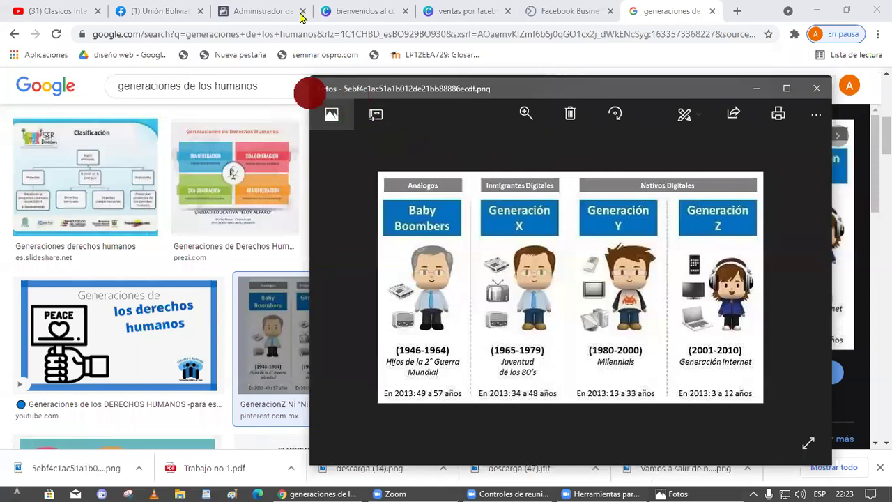
pyautogui.doubleClick(543, 88)
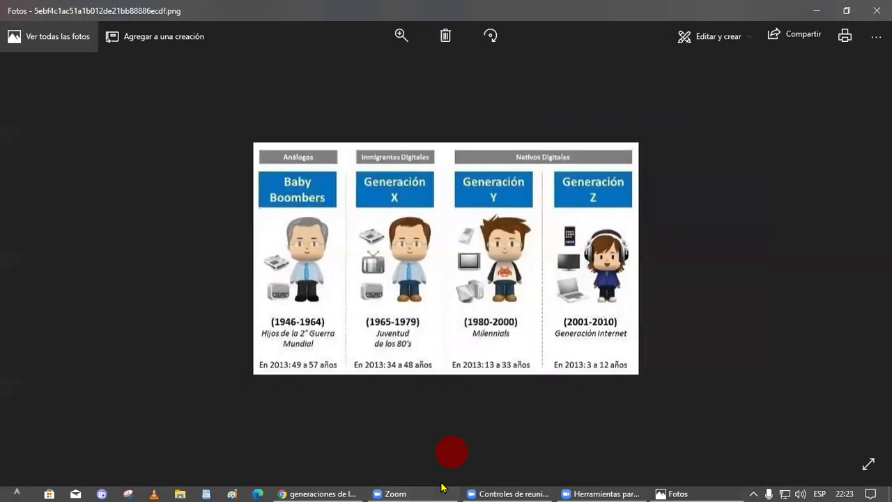
# - Activate Zoom's freehand drawing annotation over the shared generations image
pyautogui.click(351, 489)
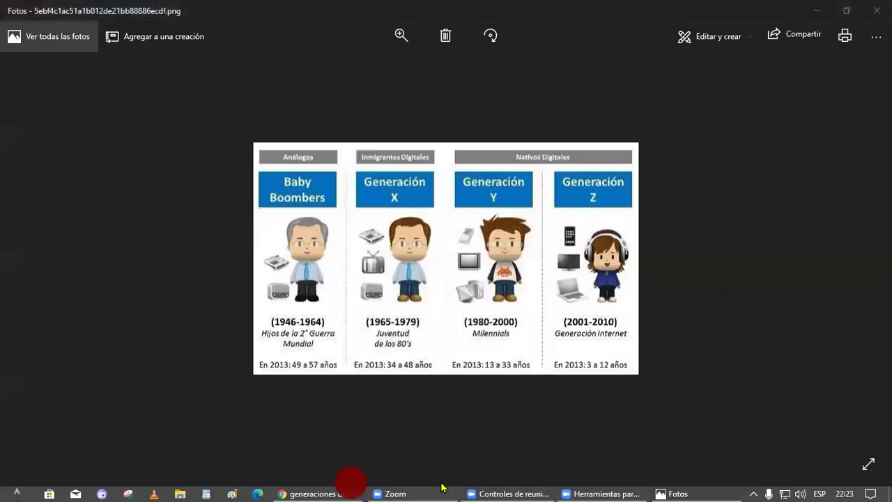
pyautogui.click(371, 226)
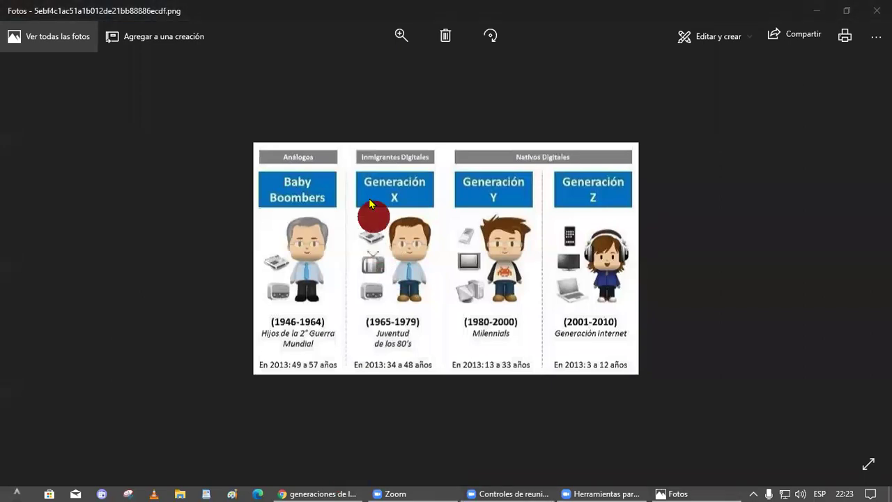
pyautogui.click(424, 490)
pyautogui.click(653, 468)
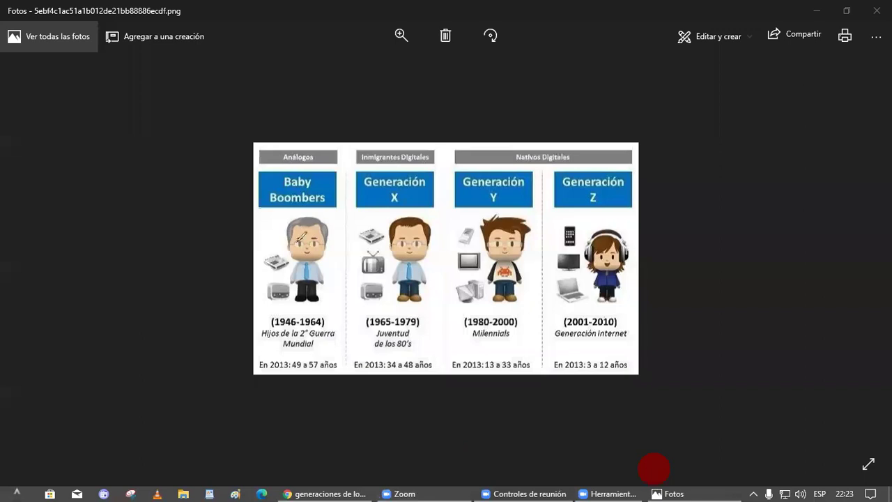
pyautogui.click(309, 163)
pyautogui.click(343, 130)
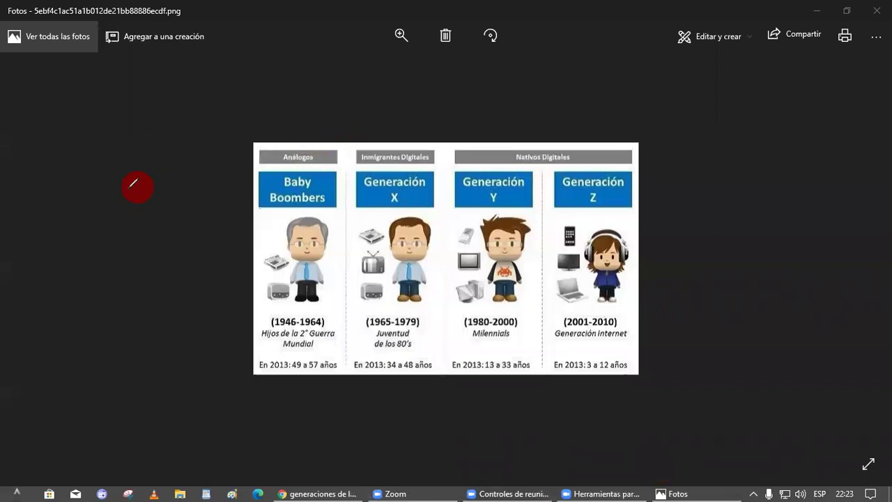
# - Draw five red freehand arrows beside the chart, pointing toward the Baby Boomers column
pyautogui.moveTo(45, 320)
pyautogui.mouseDown()
pyautogui.moveTo(252, 195)
pyautogui.moveTo(230, 230)
pyautogui.mouseUp()
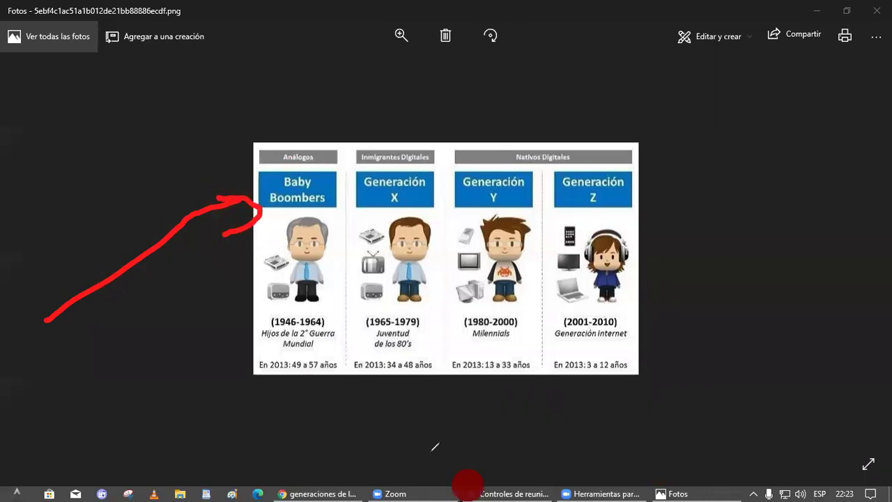
pyautogui.moveTo(24, 362)
pyautogui.mouseDown()
pyautogui.moveTo(225, 315)
pyautogui.moveTo(219, 340)
pyautogui.moveTo(179, 346)
pyautogui.mouseUp()
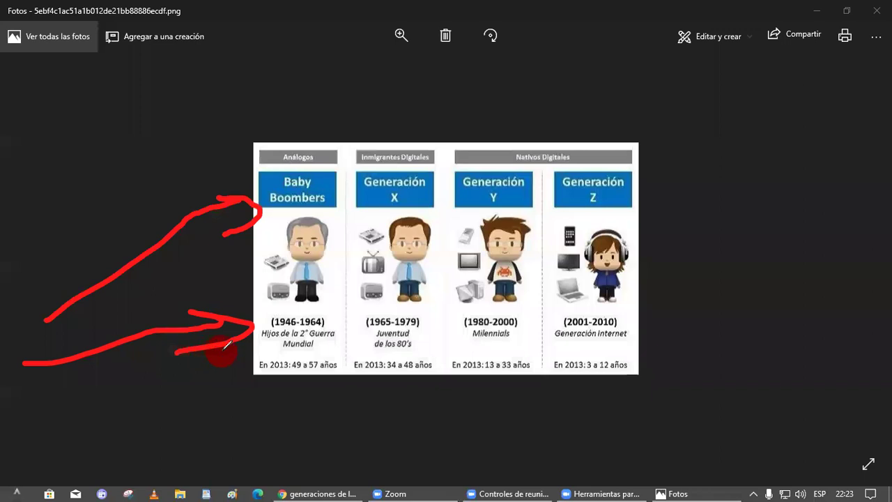
pyautogui.moveTo(24, 167)
pyautogui.mouseDown()
pyautogui.moveTo(210, 260)
pyautogui.moveTo(167, 280)
pyautogui.mouseUp()
pyautogui.moveTo(56, 319)
pyautogui.mouseDown()
pyautogui.moveTo(213, 299)
pyautogui.moveTo(200, 305)
pyautogui.mouseUp()
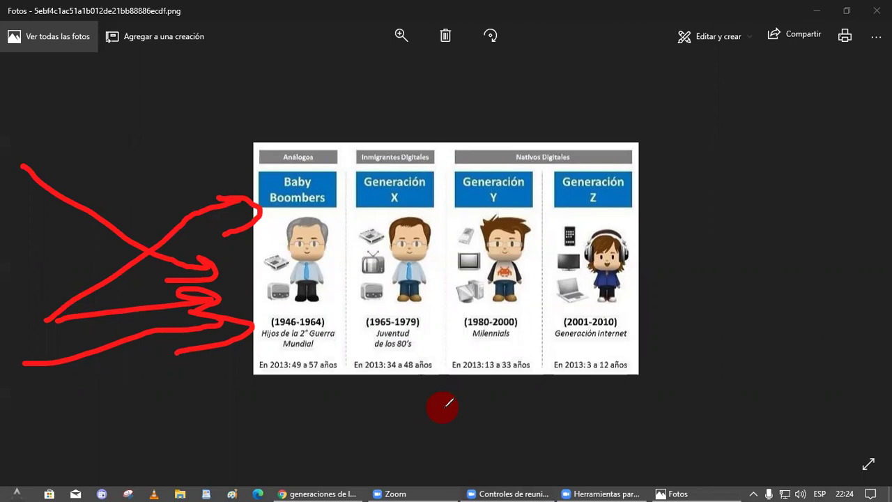
pyautogui.moveTo(70, 102)
pyautogui.mouseDown()
pyautogui.moveTo(221, 174)
pyautogui.moveTo(190, 180)
pyautogui.mouseUp()
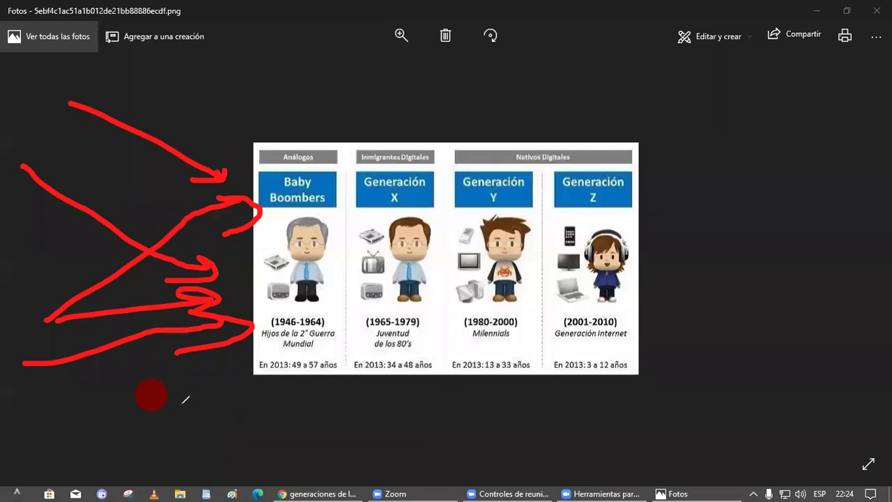
# - Mark the Generación X column with red arrows, and outline the column on a cleared view before erasing the outline
pyautogui.moveTo(330, 55); pyautogui.dragTo(400, 140)
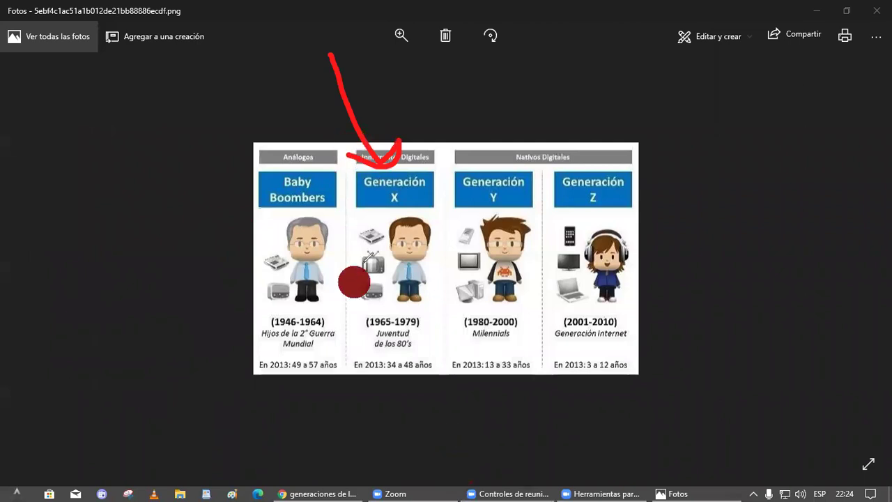
pyautogui.moveTo(363, 268)
pyautogui.mouseDown()
pyautogui.moveTo(188, 136)
pyautogui.moveTo(185, 167)
pyautogui.mouseUp()
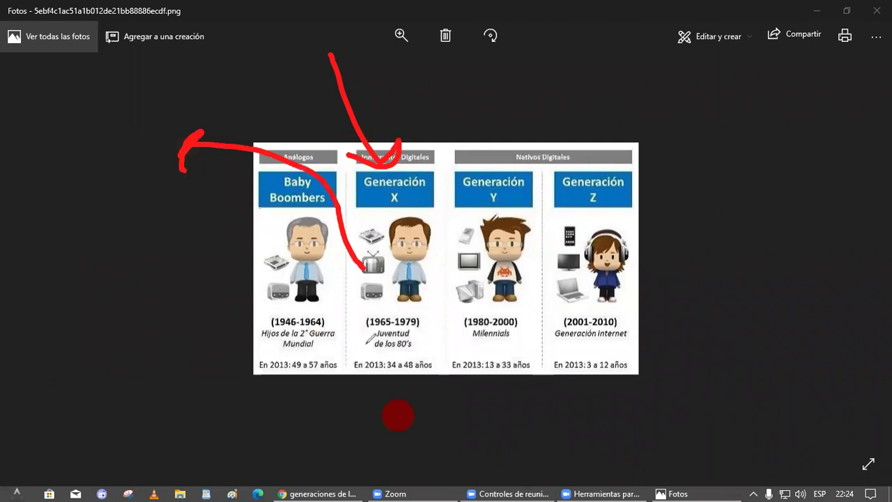
pyautogui.moveTo(367, 341); pyautogui.dragTo(138, 351)
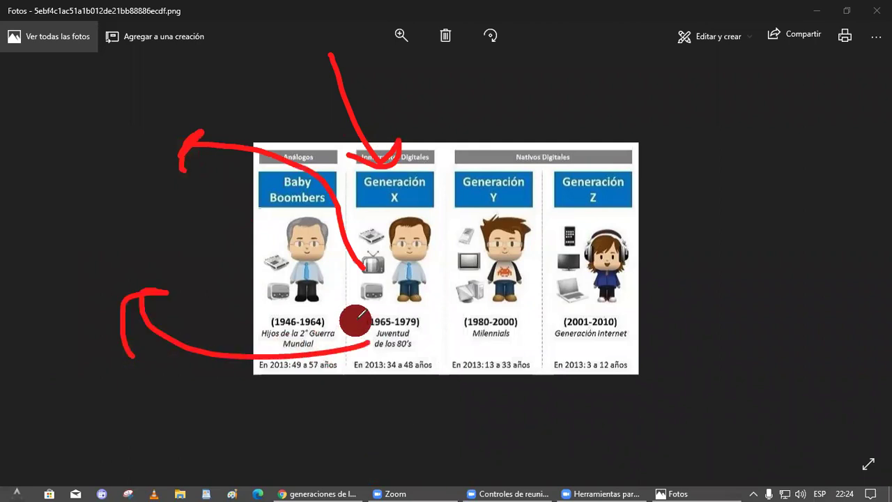
pyautogui.moveTo(309, 309)
pyautogui.mouseDown()
pyautogui.moveTo(149, 255)
pyautogui.moveTo(167, 257)
pyautogui.moveTo(161, 277)
pyautogui.mouseUp()
pyautogui.moveTo(132, 208)
pyautogui.mouseDown()
pyautogui.moveTo(191, 224)
pyautogui.moveTo(178, 239)
pyautogui.mouseUp()
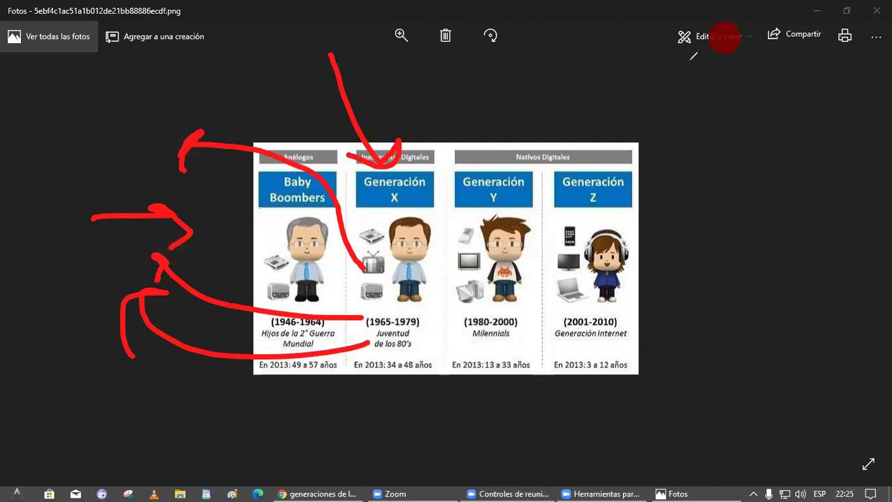
pyautogui.moveTo(360, 214)
pyautogui.mouseDown()
pyautogui.moveTo(354, 367)
pyautogui.moveTo(427, 380)
pyautogui.moveTo(440, 234)
pyautogui.moveTo(370, 216)
pyautogui.moveTo(379, 221)
pyautogui.mouseUp()
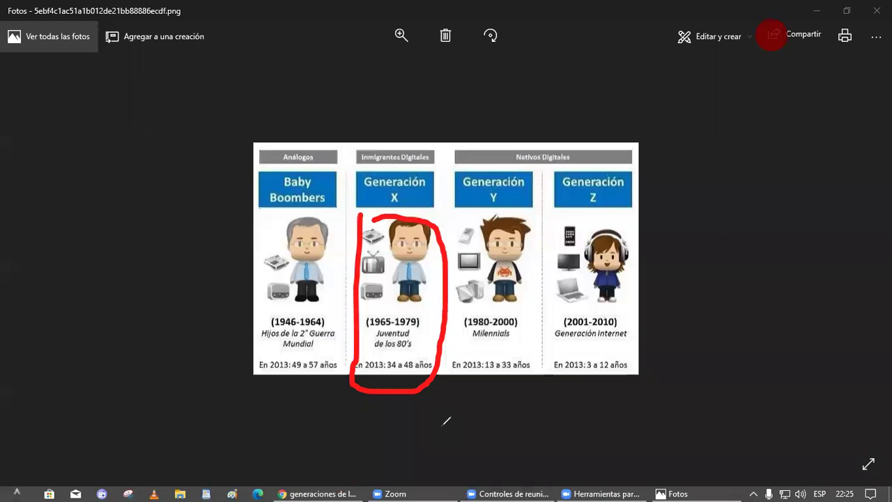
pyautogui.press('e')
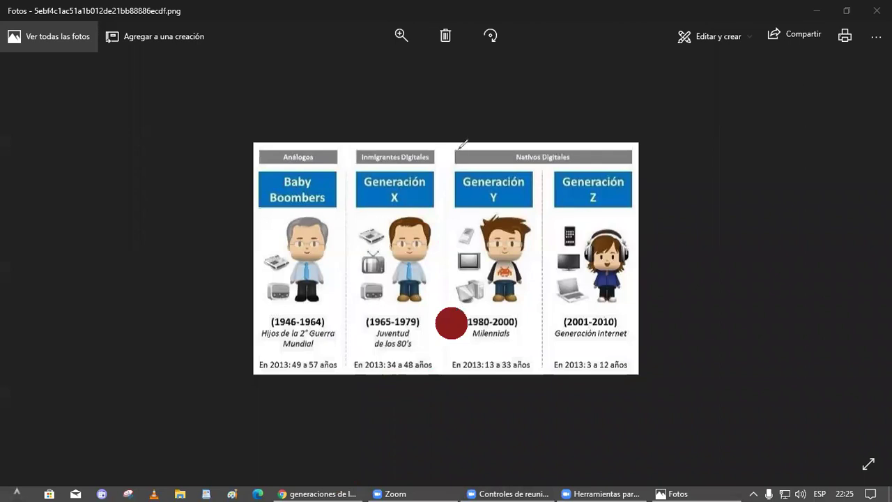
# - Outline the Generación Y column in red with an arrow toward it, and circle its 1980-2000 Milennials label on a cleared view
pyautogui.moveTo(460, 145); pyautogui.dragTo(483, 149)
pyautogui.moveTo(326, 452)
pyautogui.mouseDown()
pyautogui.moveTo(453, 354)
pyautogui.moveTo(453, 381)
pyautogui.mouseUp()
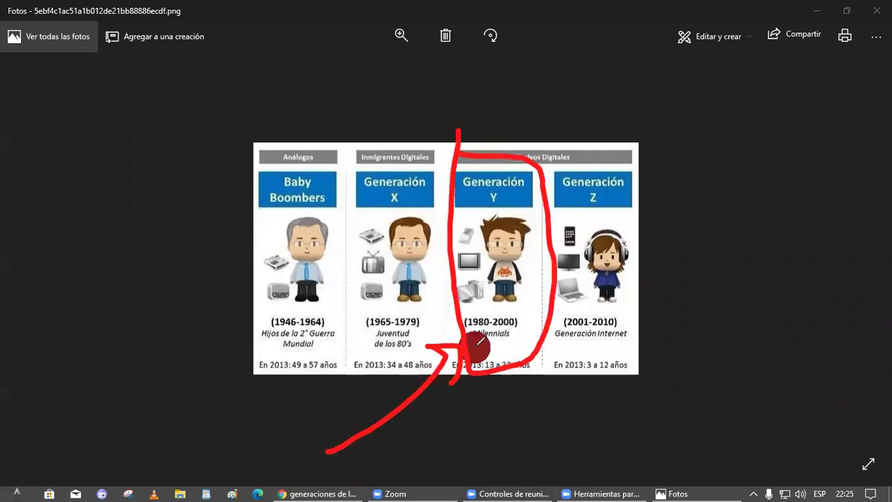
pyautogui.moveTo(478, 342); pyautogui.dragTo(559, 336)
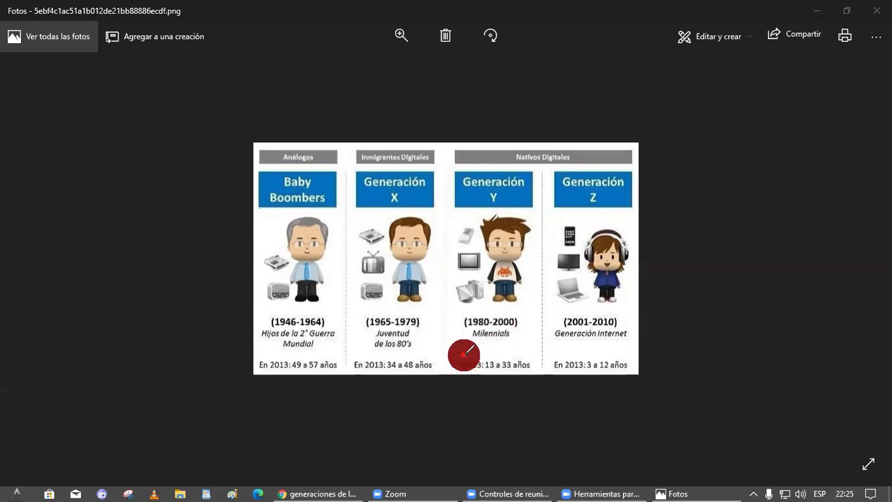
pyautogui.moveTo(463, 355); pyautogui.dragTo(529, 345)
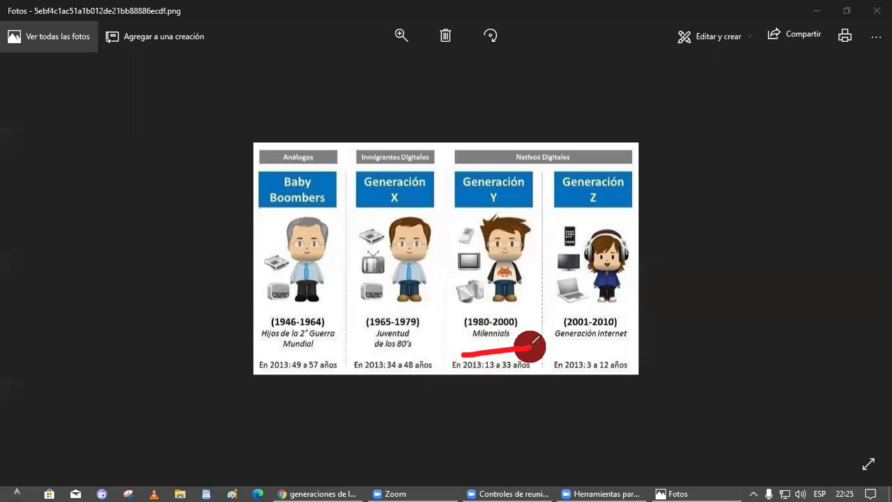
pyautogui.moveTo(530, 344)
pyautogui.mouseDown()
pyautogui.moveTo(470, 354)
pyautogui.moveTo(462, 318)
pyautogui.moveTo(527, 313)
pyautogui.moveTo(530, 345)
pyautogui.mouseUp()
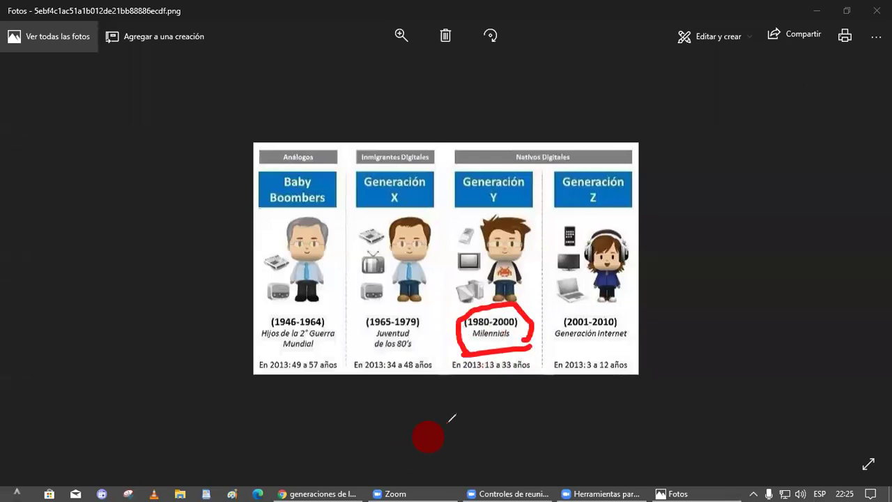
# - Handwrite the numbers 10 and 20 in red above the chart, add three diagonal strokes beside it, and clear the annotations
pyautogui.moveTo(78, 145); pyautogui.dragTo(76, 219)
pyautogui.moveTo(105, 119)
pyautogui.mouseDown()
pyautogui.moveTo(171, 115)
pyautogui.moveTo(137, 130)
pyautogui.mouseUp()
pyautogui.moveTo(265, 89)
pyautogui.mouseDown()
pyautogui.moveTo(273, 110)
pyautogui.moveTo(333, 119)
pyautogui.moveTo(348, 90)
pyautogui.moveTo(342, 97)
pyautogui.mouseUp()
pyautogui.moveTo(25, 354); pyautogui.dragTo(155, 280)
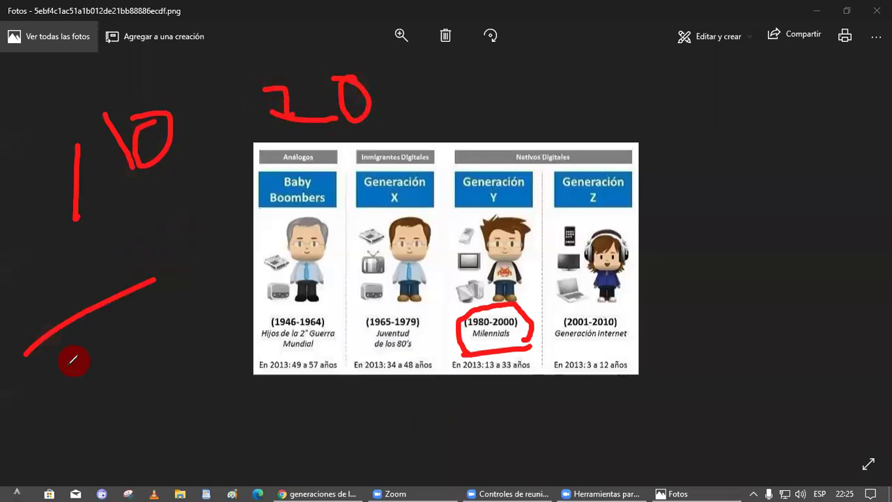
pyautogui.moveTo(63, 372); pyautogui.dragTo(195, 302)
pyautogui.moveTo(33, 423); pyautogui.dragTo(259, 322)
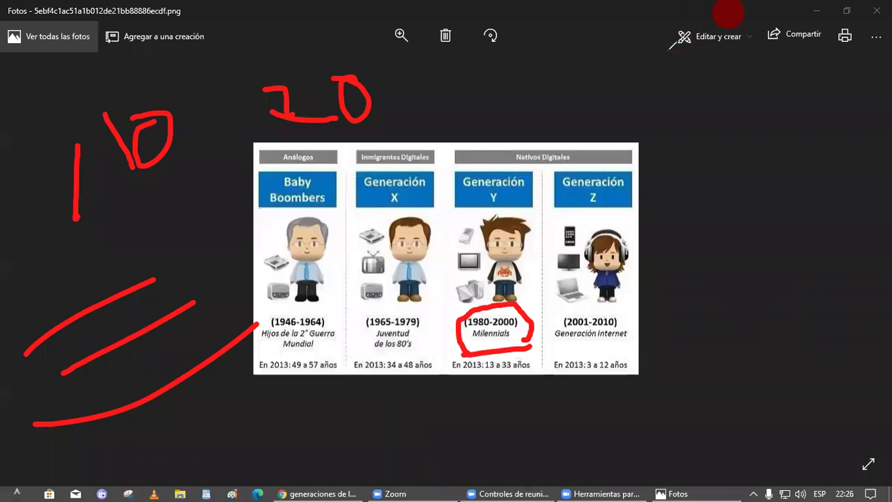
pyautogui.press('e')
# - Circle the Generación X, Baby Boomers and Generación Z columns in red, and add an arrow pointing at Generación Z before clearing the drawings
pyautogui.moveTo(356, 153)
pyautogui.mouseDown()
pyautogui.moveTo(441, 209)
pyautogui.moveTo(356, 206)
pyautogui.moveTo(352, 167)
pyautogui.mouseUp()
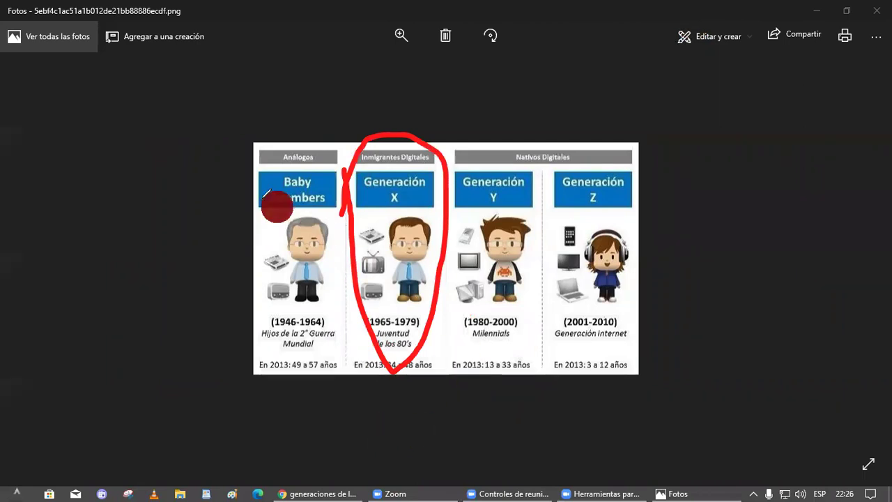
pyautogui.moveTo(239, 118); pyautogui.dragTo(237, 122)
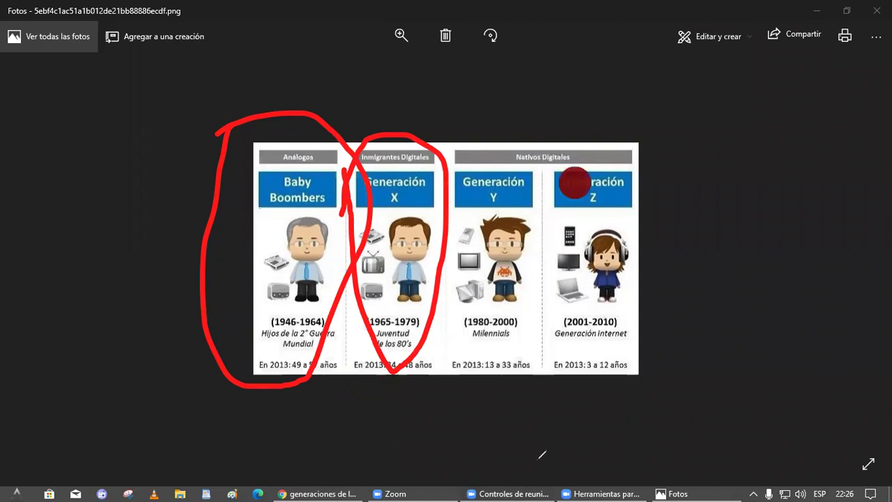
pyautogui.moveTo(562, 146)
pyautogui.mouseDown()
pyautogui.moveTo(541, 296)
pyautogui.moveTo(629, 360)
pyautogui.moveTo(576, 155)
pyautogui.moveTo(561, 148)
pyautogui.mouseUp()
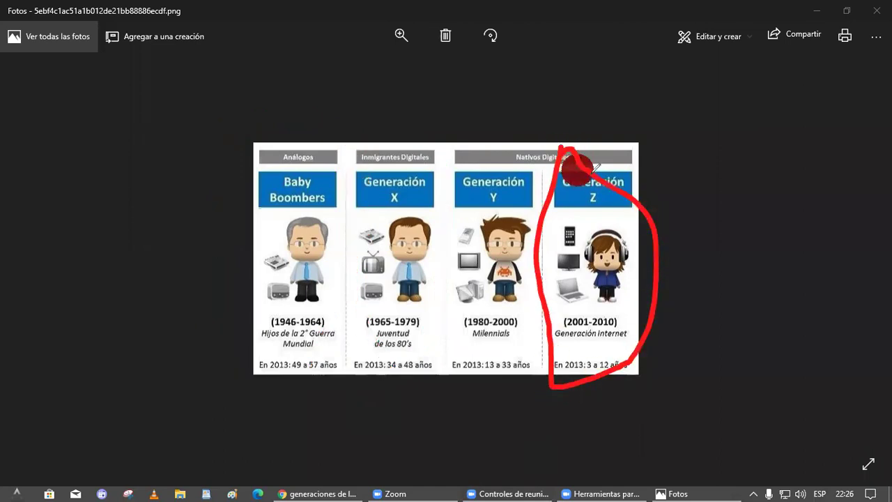
pyautogui.moveTo(792, 303)
pyautogui.mouseDown()
pyautogui.moveTo(639, 359)
pyautogui.moveTo(673, 377)
pyautogui.mouseUp()
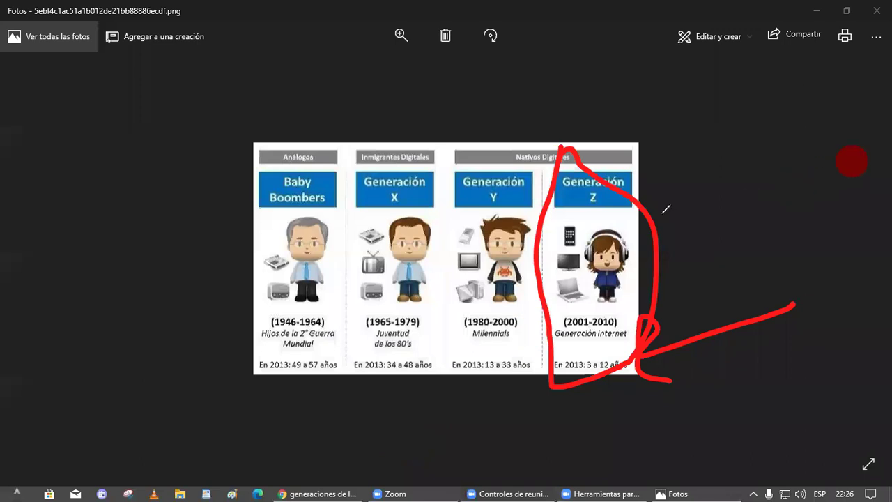
pyautogui.click(432, 491)
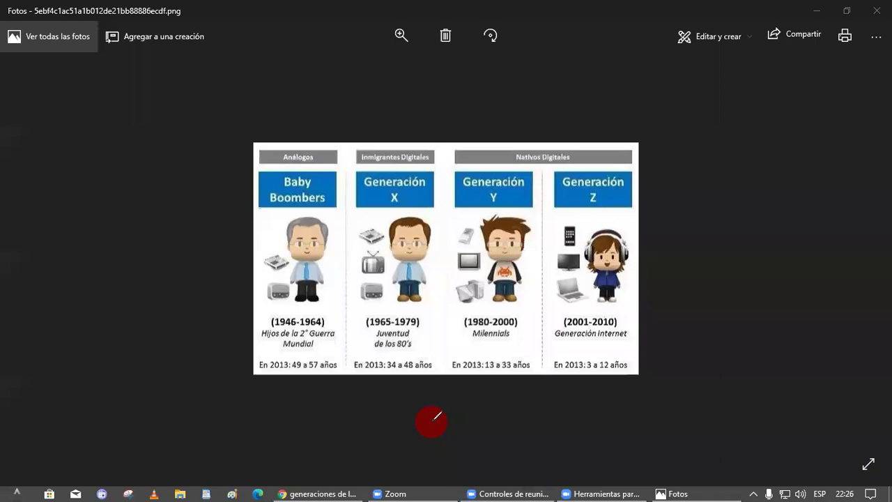
# - Outline the Generación Y and Z columns together, cross out the Baby Boomers and Generación X columns, and clear the drawings
pyautogui.moveTo(437, 415)
pyautogui.mouseDown()
pyautogui.moveTo(457, 278)
pyautogui.moveTo(699, 197)
pyautogui.moveTo(338, 364)
pyautogui.mouseUp()
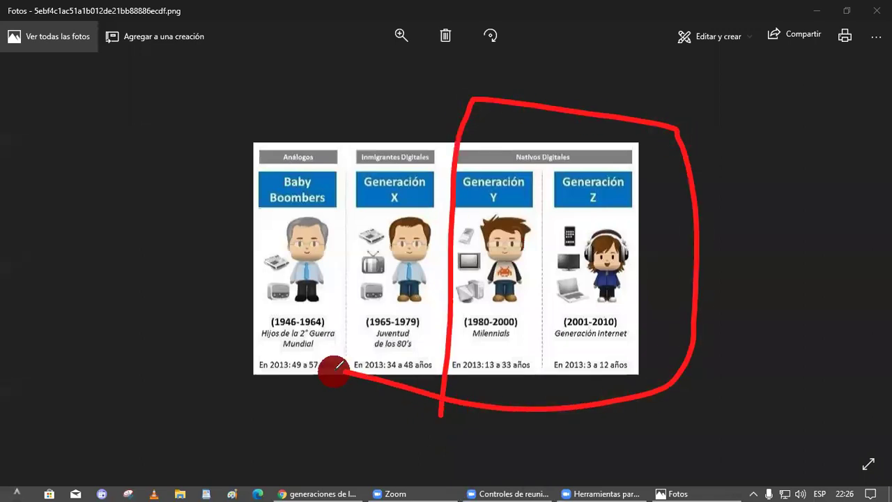
pyautogui.moveTo(234, 140)
pyautogui.mouseDown()
pyautogui.moveTo(338, 225)
pyautogui.moveTo(404, 319)
pyautogui.mouseUp()
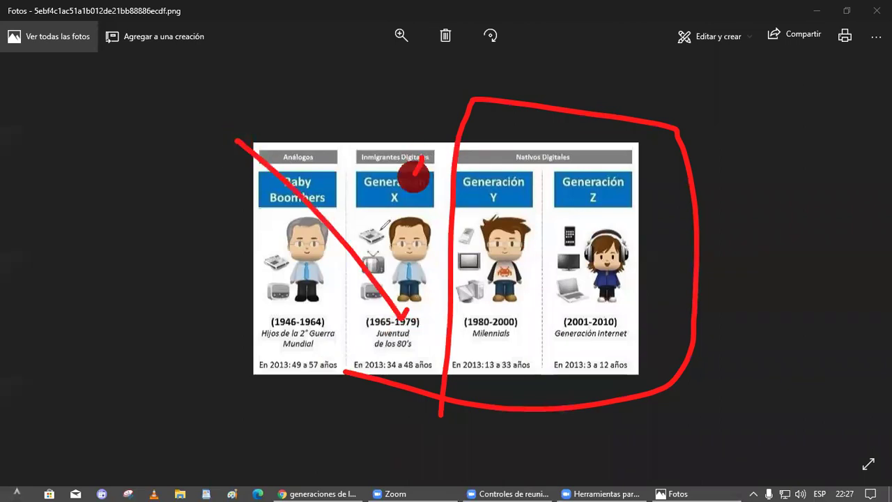
pyautogui.moveTo(422, 159); pyautogui.dragTo(295, 342)
pyautogui.click(744, 42)
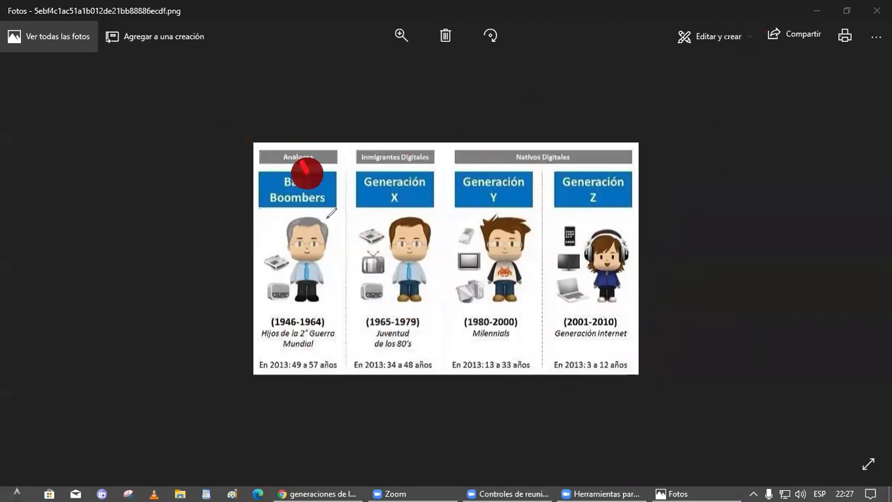
# - Draw a red check mark across the Baby Boomers and Generación X columns, a curved stroke outward from Baby Boomers, and an outline around Generación X
pyautogui.moveTo(301, 162); pyautogui.dragTo(395, 113)
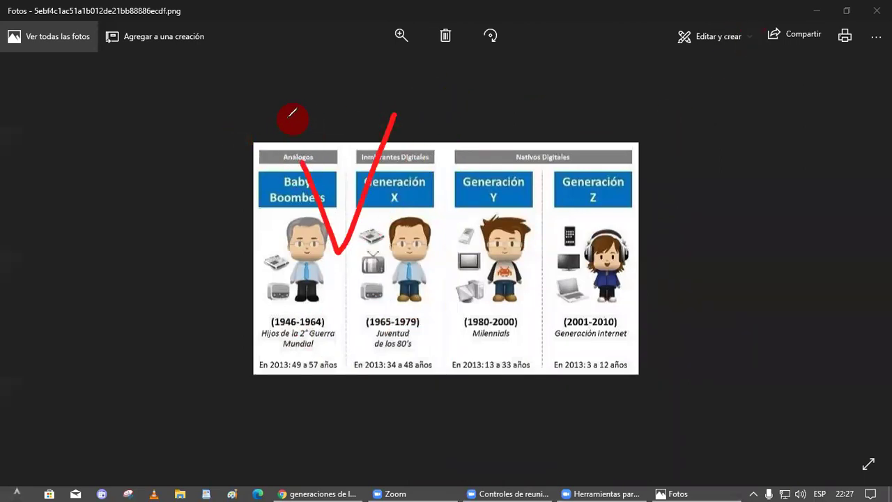
pyautogui.moveTo(251, 198)
pyautogui.mouseDown()
pyautogui.moveTo(159, 202)
pyautogui.moveTo(188, 273)
pyautogui.mouseUp()
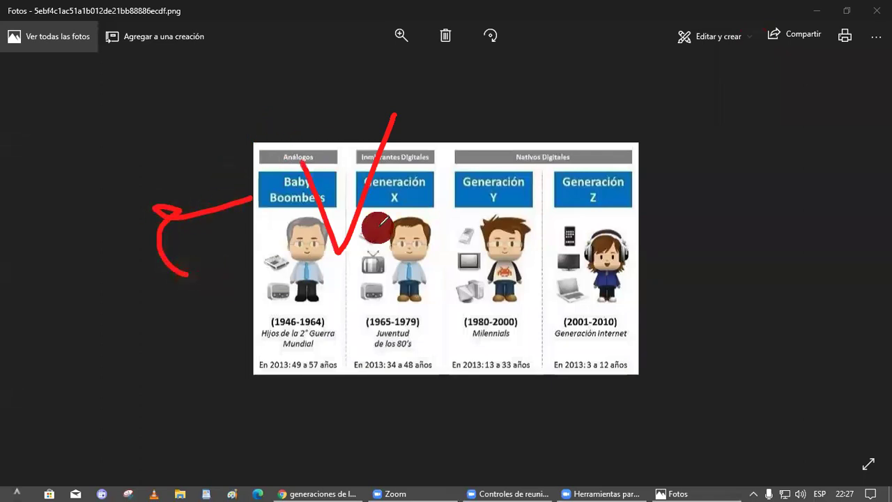
pyautogui.moveTo(338, 164)
pyautogui.mouseDown()
pyautogui.moveTo(395, 392)
pyautogui.moveTo(409, 156)
pyautogui.moveTo(354, 220)
pyautogui.mouseUp()
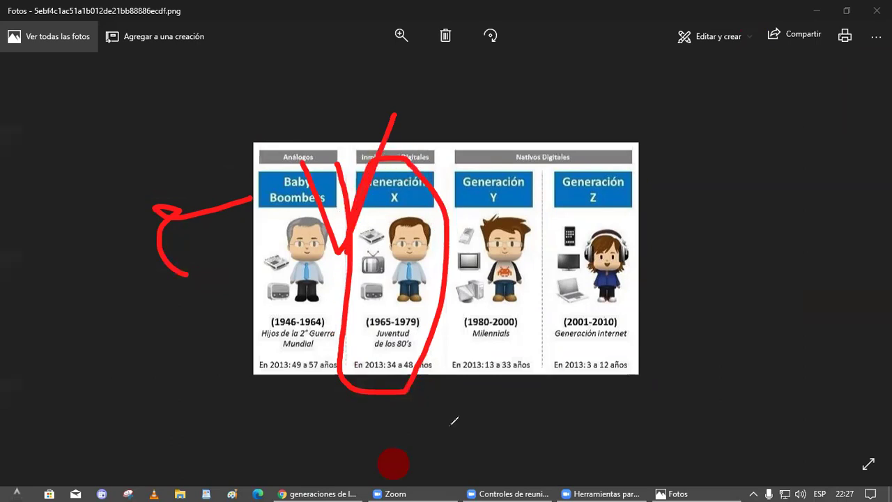
# - Outline the Generación Y and Z columns together, add red strokes leading outward from the column headings, and clear the drawings
pyautogui.moveTo(452, 113)
pyautogui.mouseDown()
pyautogui.moveTo(469, 364)
pyautogui.moveTo(663, 341)
pyautogui.moveTo(435, 108)
pyautogui.mouseUp()
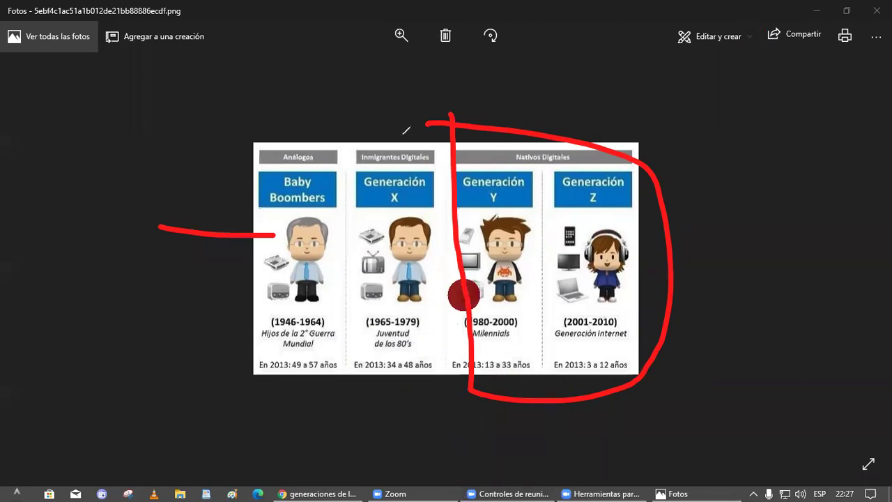
pyautogui.moveTo(400, 143); pyautogui.dragTo(324, 98)
pyautogui.moveTo(463, 150); pyautogui.dragTo(566, 101)
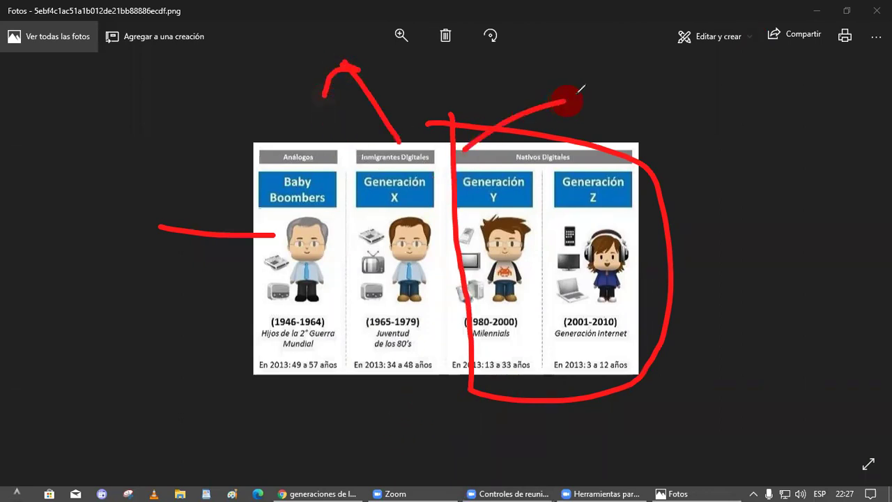
pyautogui.moveTo(630, 150)
pyautogui.mouseDown()
pyautogui.moveTo(706, 159)
pyautogui.moveTo(684, 184)
pyautogui.mouseUp()
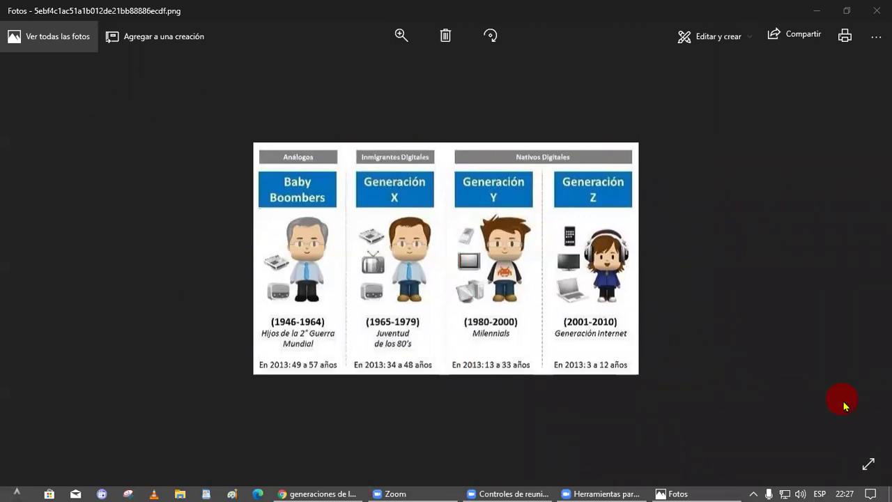
# - Switch from the chart back to Ads Manager and set the ad set's maximum age to 35
pyautogui.click(862, 463)
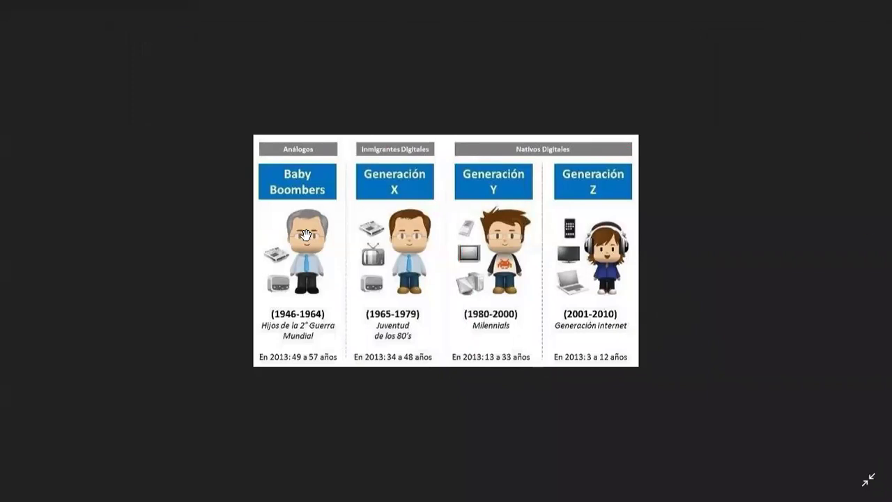
pyautogui.hotkey('alt', 'Tab')
pyautogui.click(364, 315)
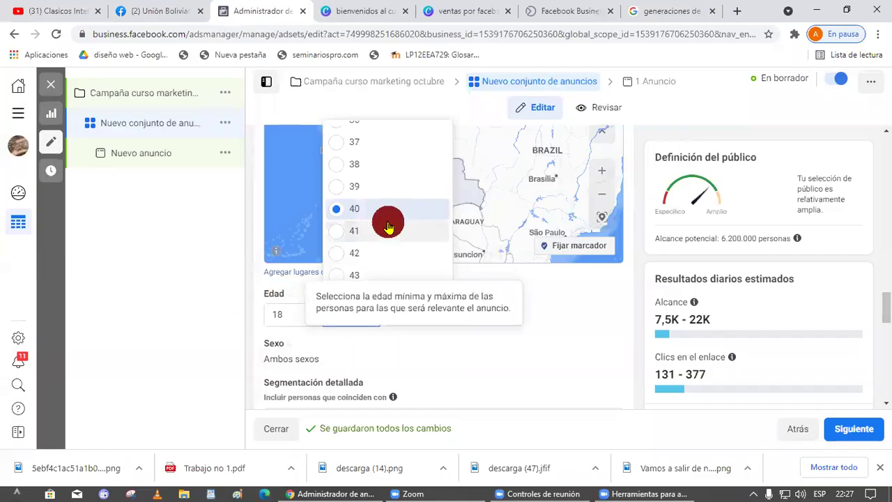
pyautogui.scroll(1, 406, 228)
pyautogui.scroll(2, 387, 240)
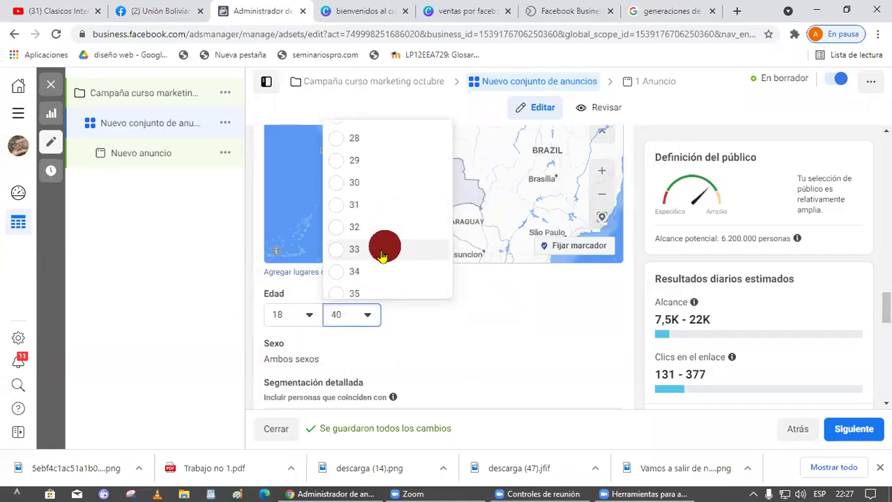
pyautogui.click(375, 283)
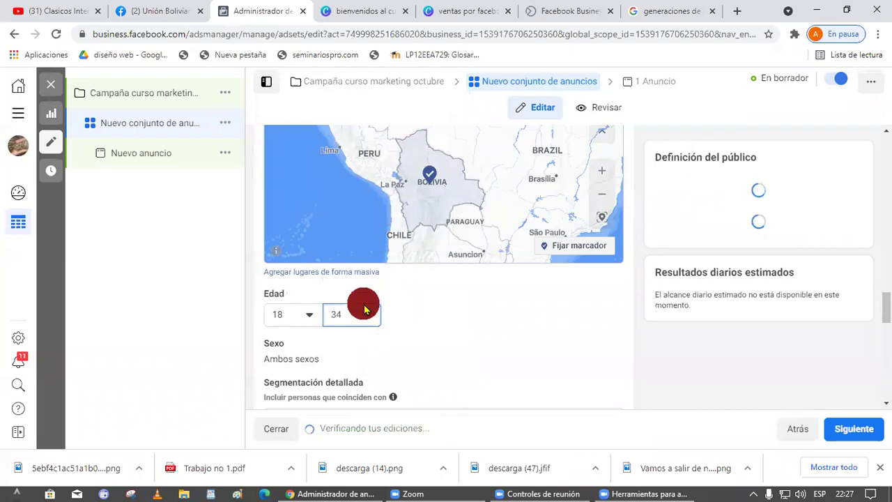
pyautogui.click(369, 317)
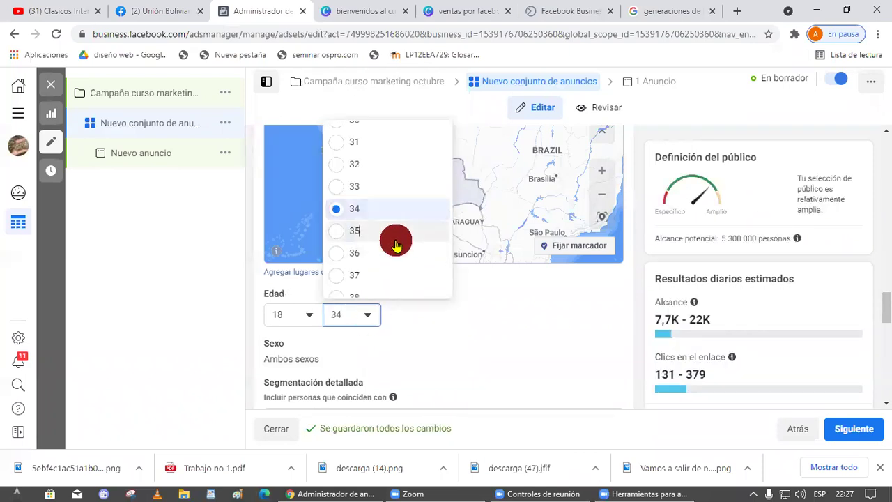
pyautogui.click(396, 233)
pyautogui.click(354, 313)
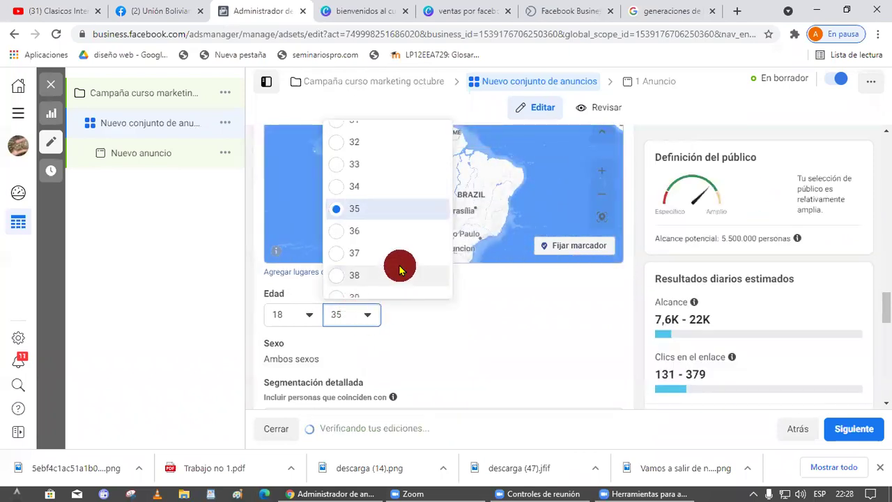
pyautogui.scroll(-2, 399, 265)
pyautogui.scroll(-1, 400, 265)
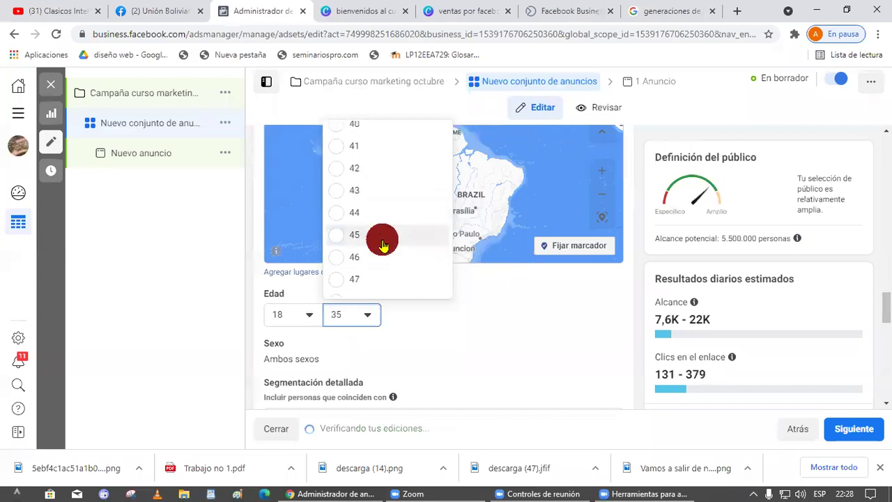
pyautogui.click(503, 353)
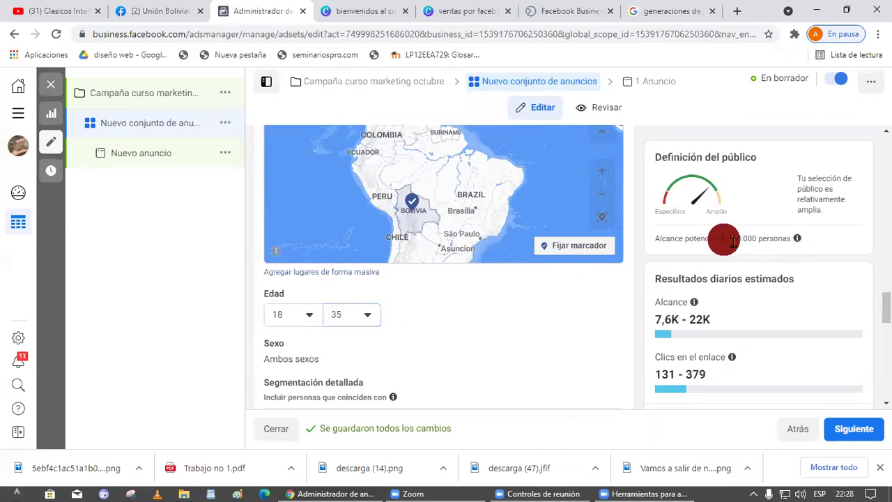
# - Highlight the potential reach figure for the 18 to 35 audience, and clear the highlight
pyautogui.moveTo(722, 240); pyautogui.dragTo(824, 248)
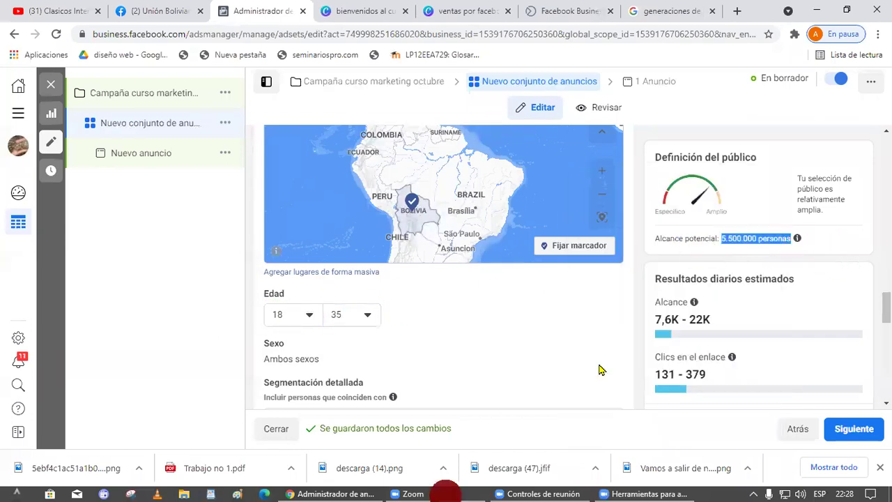
pyautogui.click(739, 249)
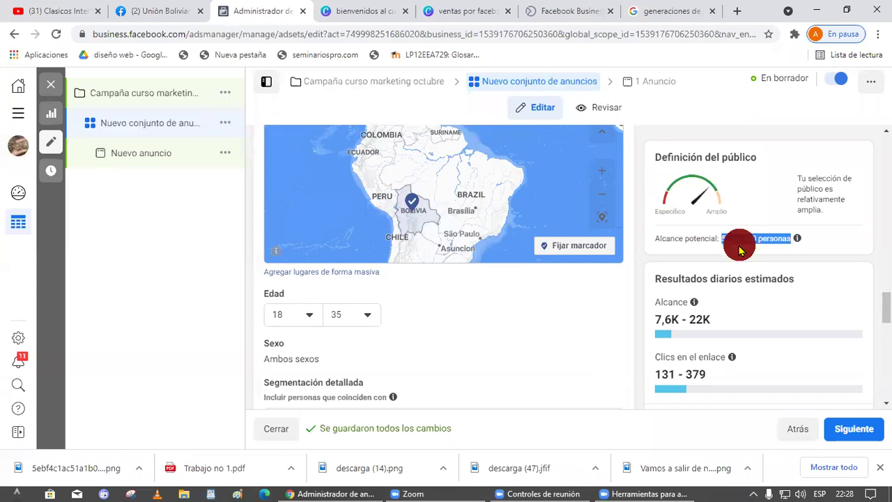
pyautogui.click(523, 314)
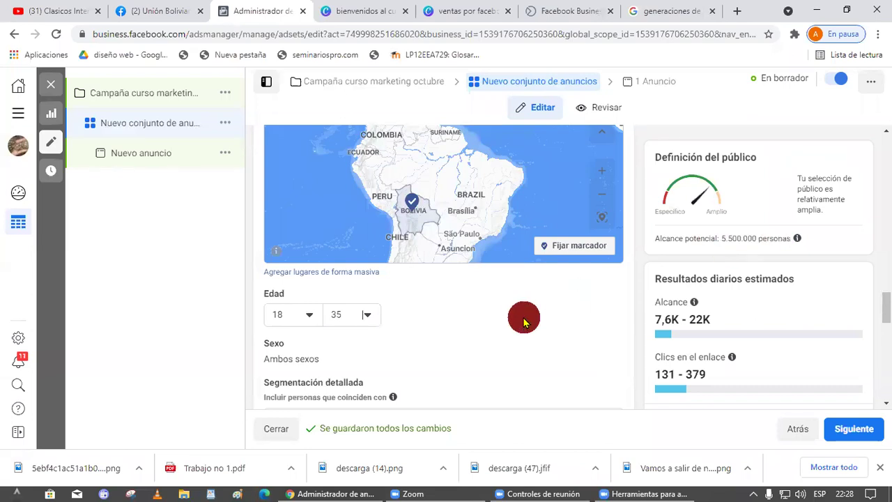
# - Annotate the Sexo setting of the audience with a freehand drawing, and clear it
pyautogui.scroll(-1, 497, 338)
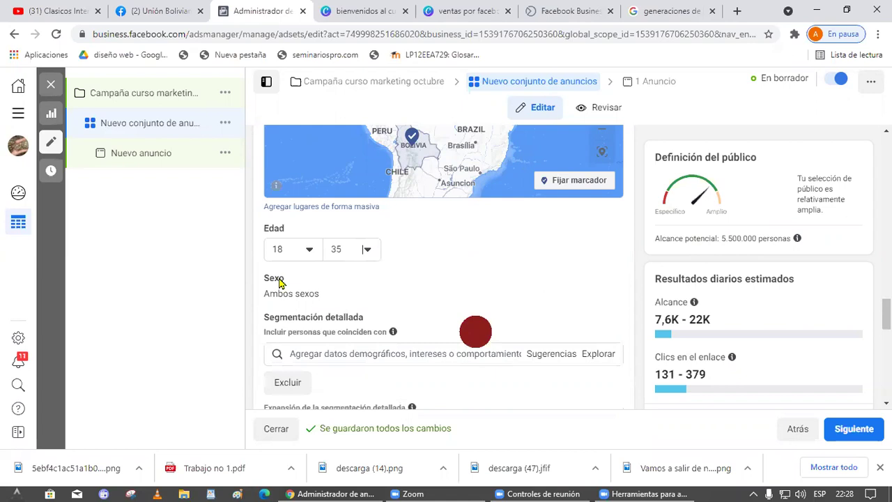
pyautogui.click(279, 281)
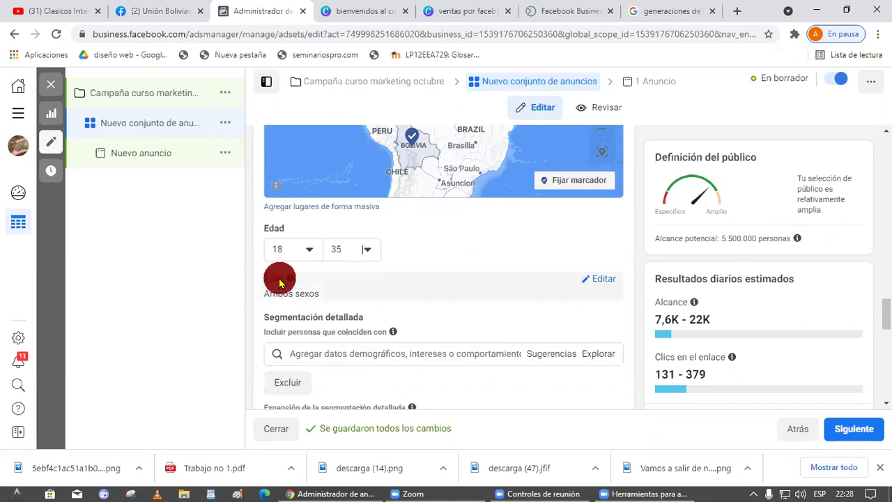
pyautogui.click(465, 471)
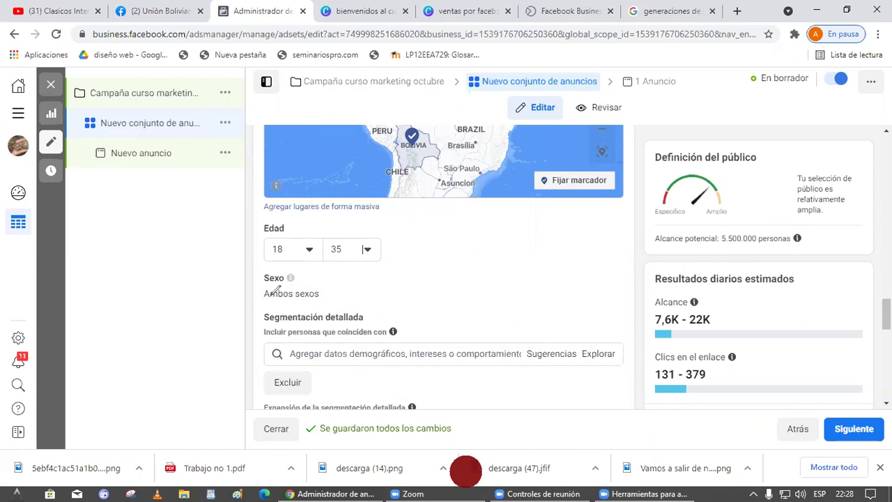
pyautogui.moveTo(258, 291); pyautogui.dragTo(373, 286)
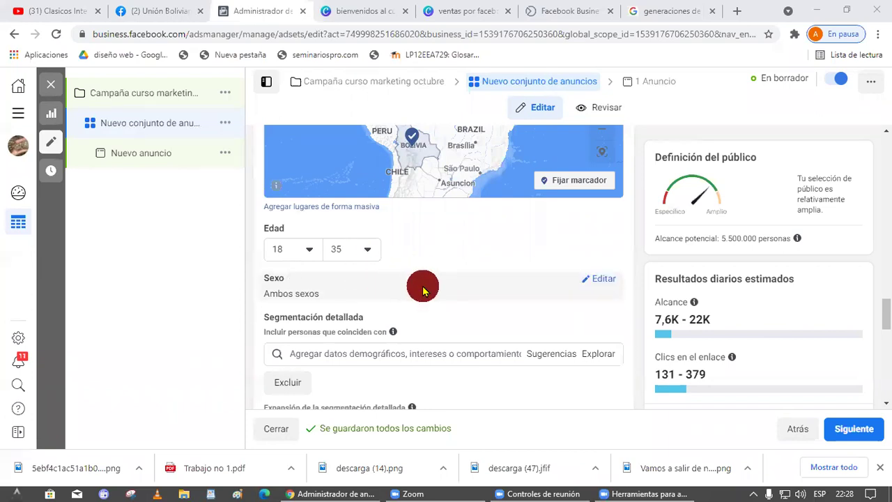
# - Edit the audience's gender, trying Hombres and Mujeres to compare the potential reach, and set it back to Todos
pyautogui.click(602, 279)
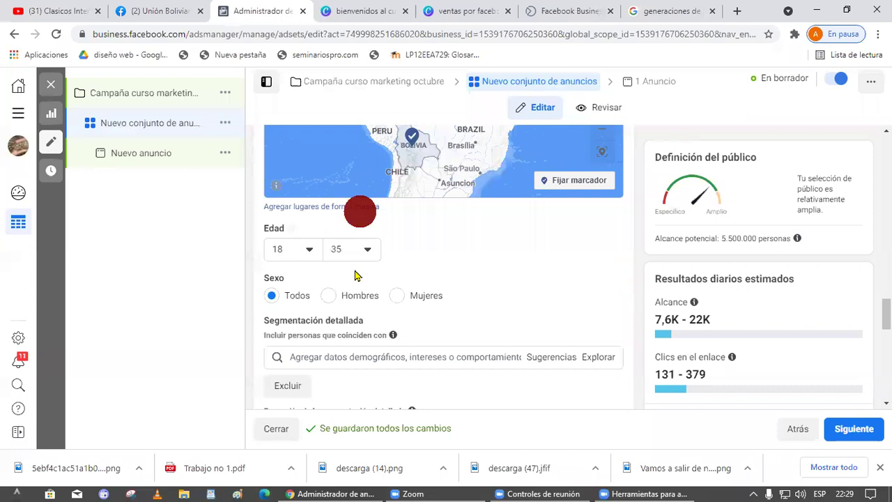
pyautogui.click(342, 300)
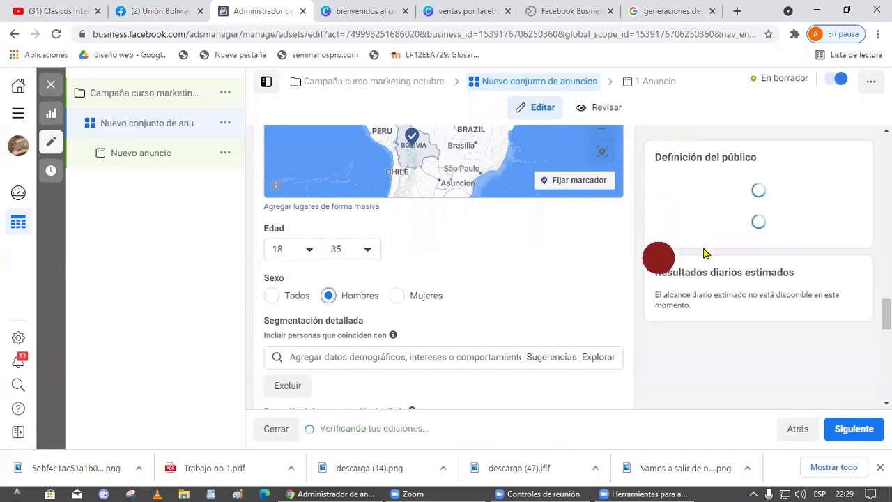
pyautogui.moveTo(714, 240); pyautogui.dragTo(827, 249)
pyautogui.click(827, 249)
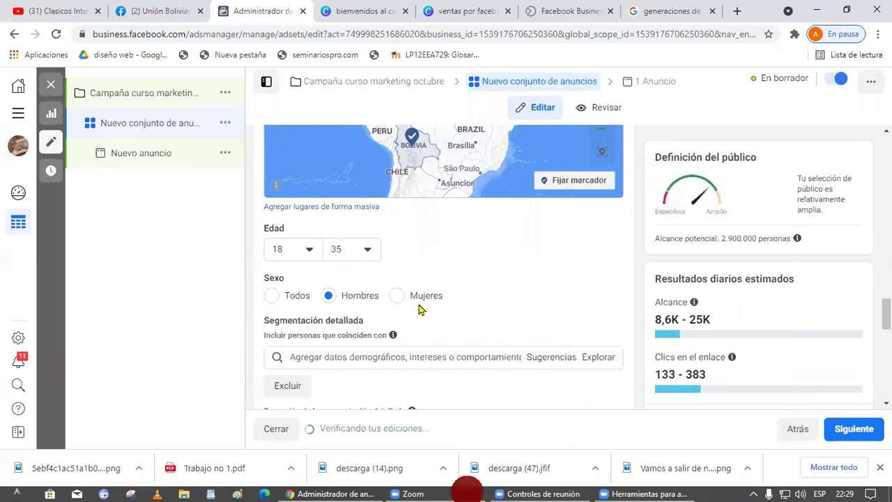
pyautogui.click(397, 296)
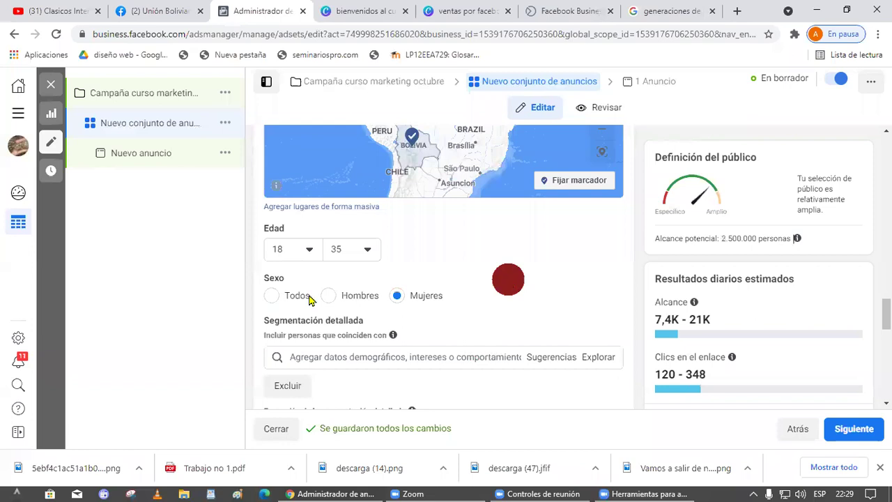
pyautogui.click(272, 296)
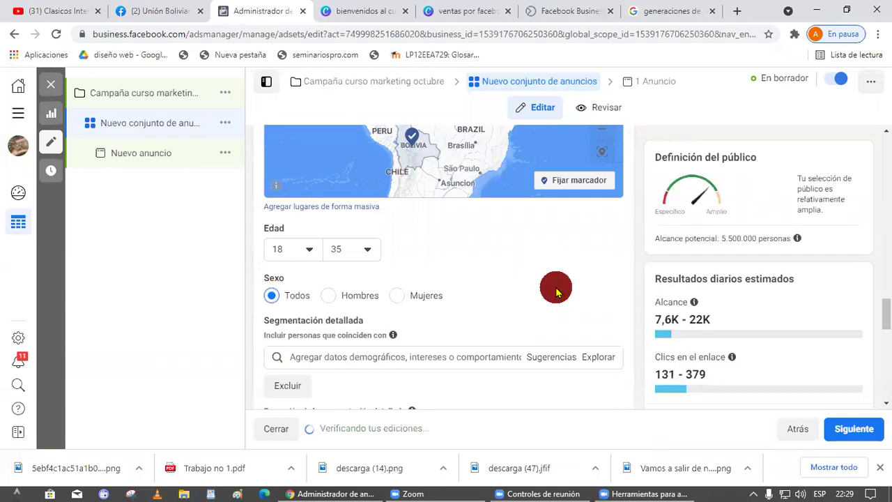
# - Circle the Segmentación detallada search field in red, draw an arrow pointing at it, and clear the drawings
pyautogui.scroll(-1, 554, 291)
pyautogui.scroll(-1, 554, 291)
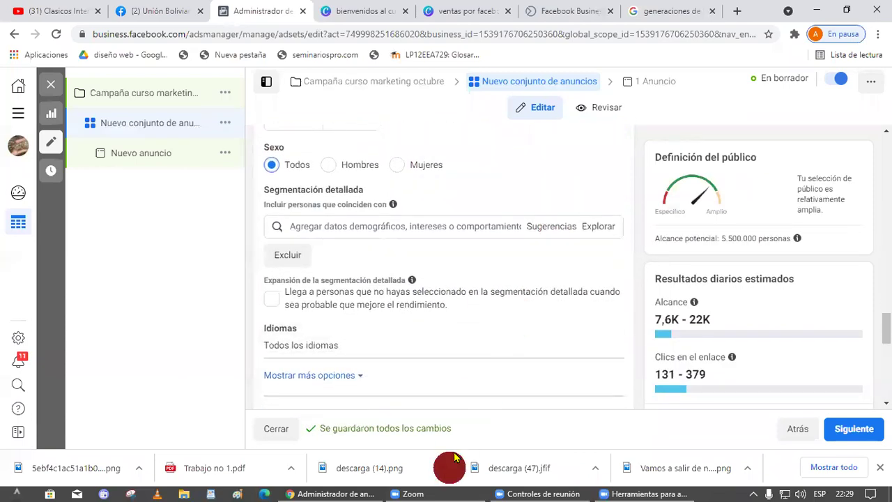
pyautogui.scroll(1, 478, 326)
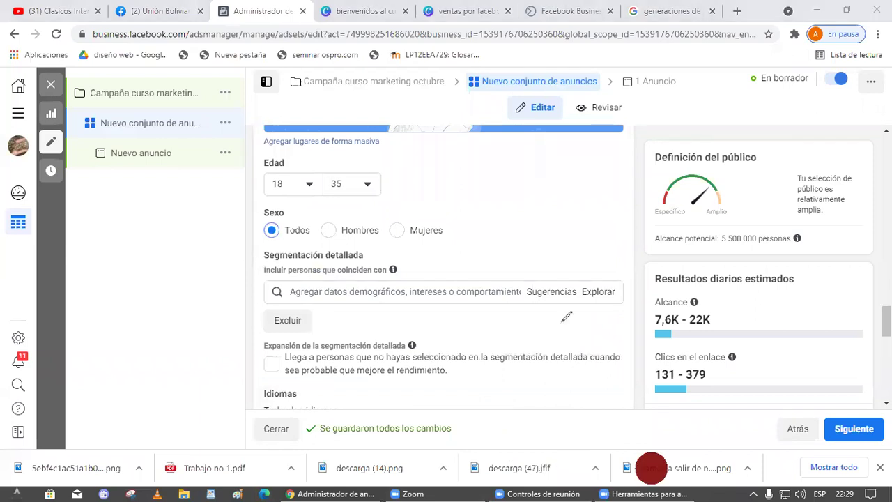
pyautogui.moveTo(567, 316); pyautogui.dragTo(432, 307)
pyautogui.moveTo(67, 416); pyautogui.dragTo(225, 338)
pyautogui.moveTo(148, 322)
pyautogui.mouseDown()
pyautogui.moveTo(223, 340)
pyautogui.moveTo(209, 381)
pyautogui.mouseUp()
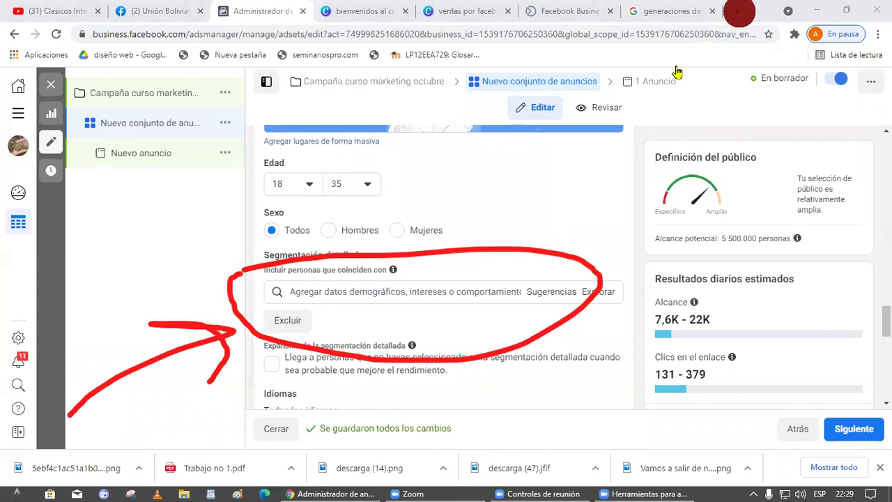
pyautogui.press('Escape')
# - Point out the detailed targeting field and highlight the potential reach figure under Definición del público
pyautogui.click(339, 291)
pyautogui.click(396, 469)
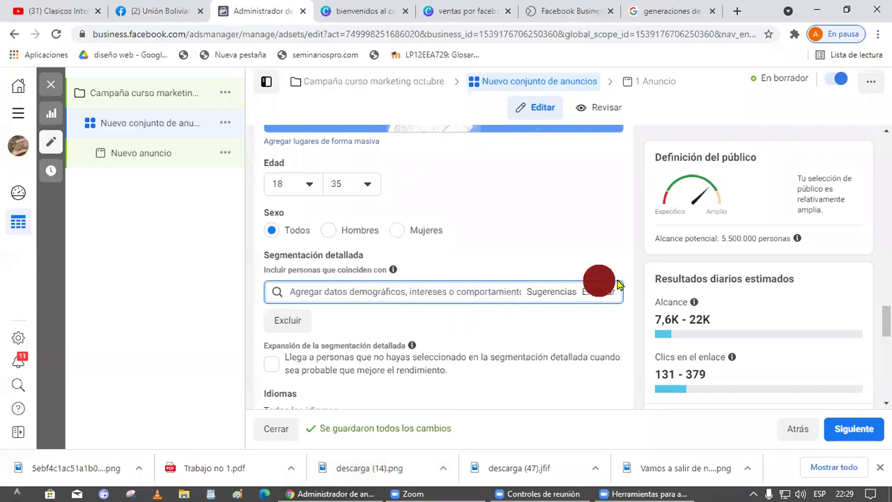
pyautogui.moveTo(738, 238); pyautogui.dragTo(657, 249)
pyautogui.click(829, 244)
pyautogui.click(686, 253)
pyautogui.moveTo(719, 238); pyautogui.dragTo(784, 238)
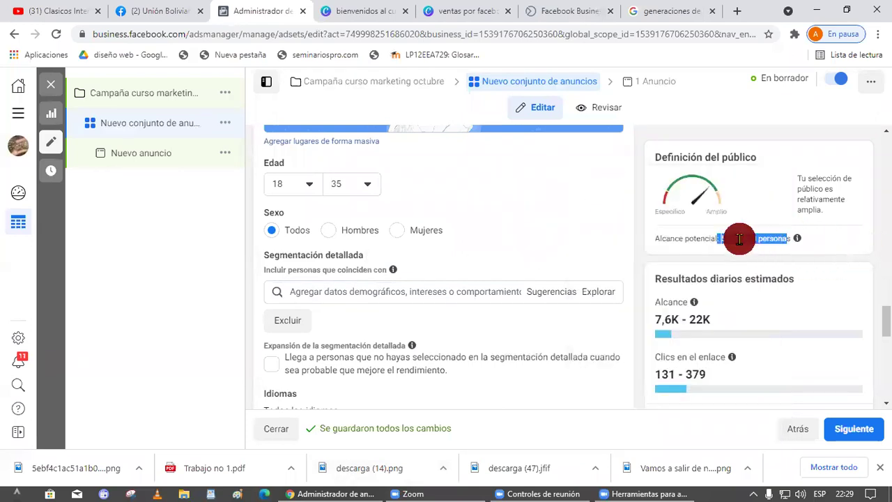
pyautogui.click(500, 450)
pyautogui.click(572, 330)
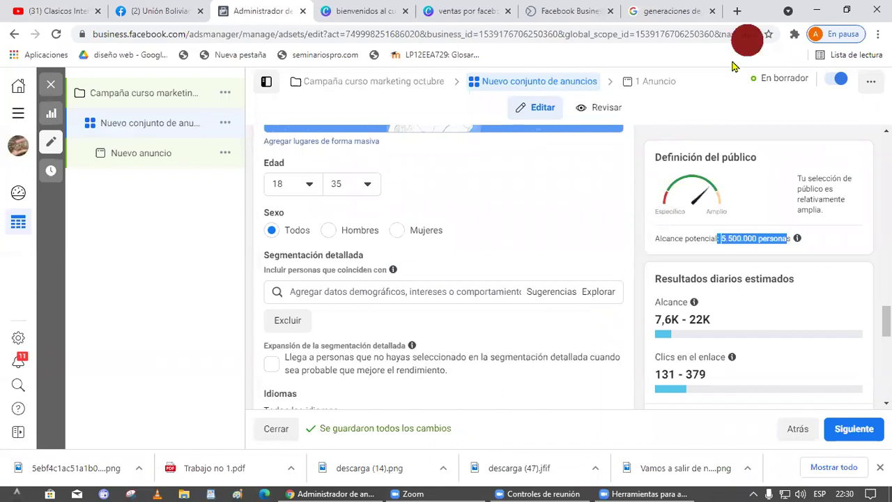
# - Search detailed targeting for "marketing digital" and add the Marketing digital interest to the audience
pyautogui.click(334, 291)
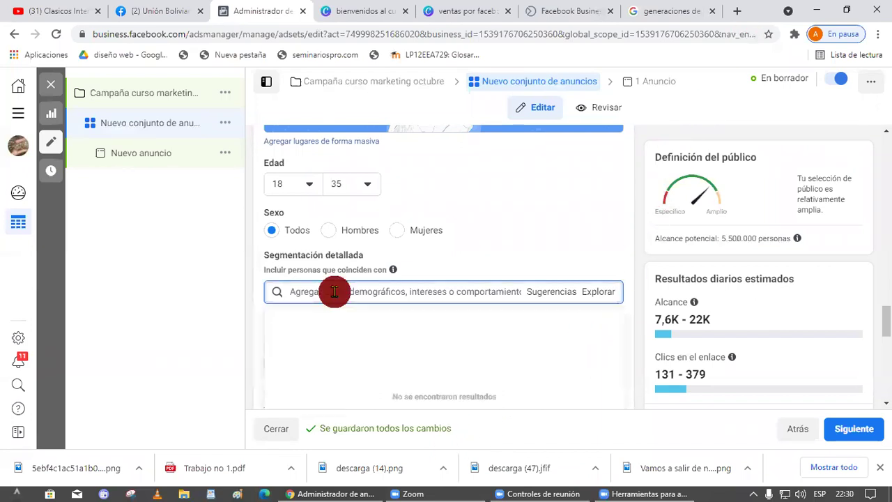
pyautogui.write('marketin')
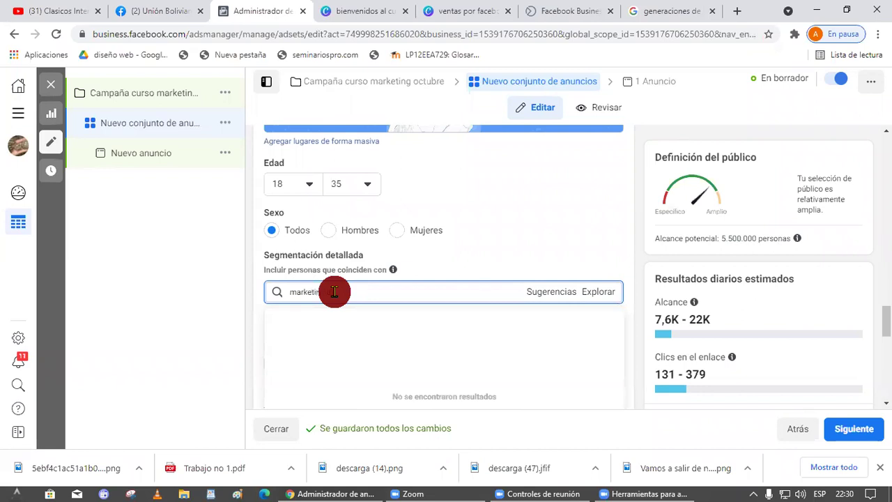
pyautogui.write('g digital')
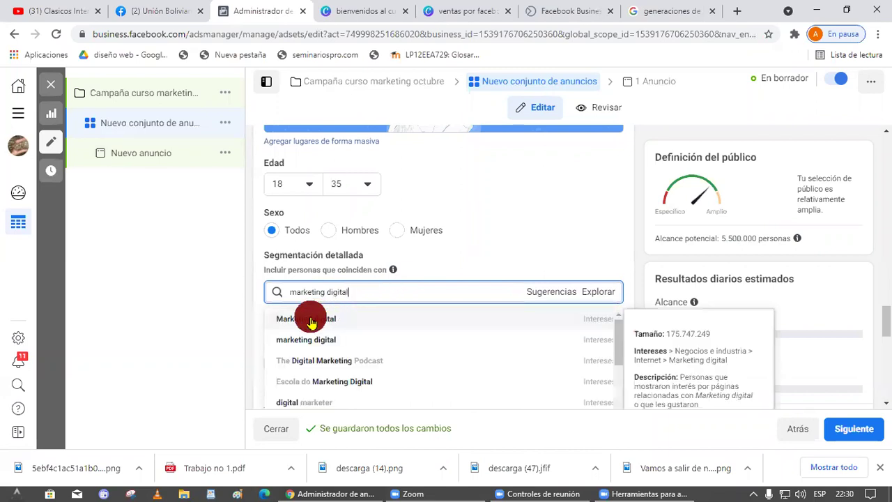
pyautogui.click(310, 320)
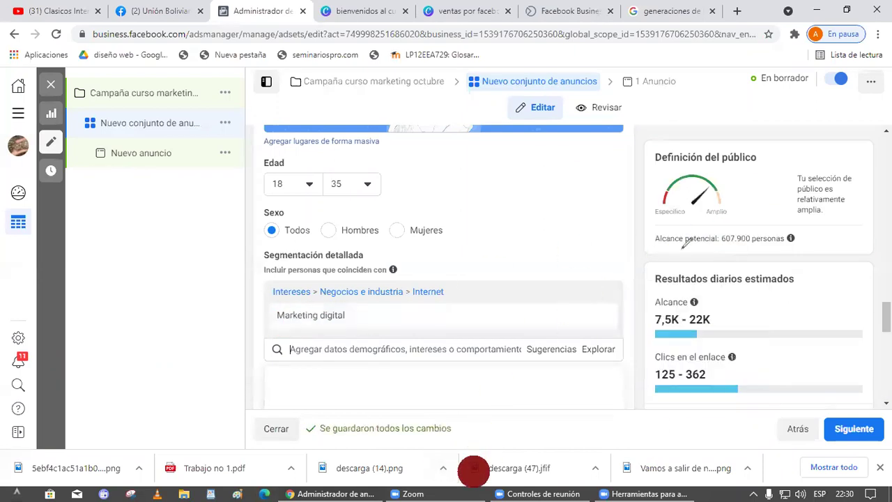
# - Circle the Alcance potencial figure in red, draw an arrow pointing at it, and clear the drawings
pyautogui.moveTo(625, 245); pyautogui.dragTo(718, 271)
pyautogui.moveTo(317, 368)
pyautogui.mouseDown()
pyautogui.moveTo(550, 266)
pyautogui.moveTo(553, 230)
pyautogui.moveTo(591, 322)
pyautogui.moveTo(599, 305)
pyautogui.mouseUp()
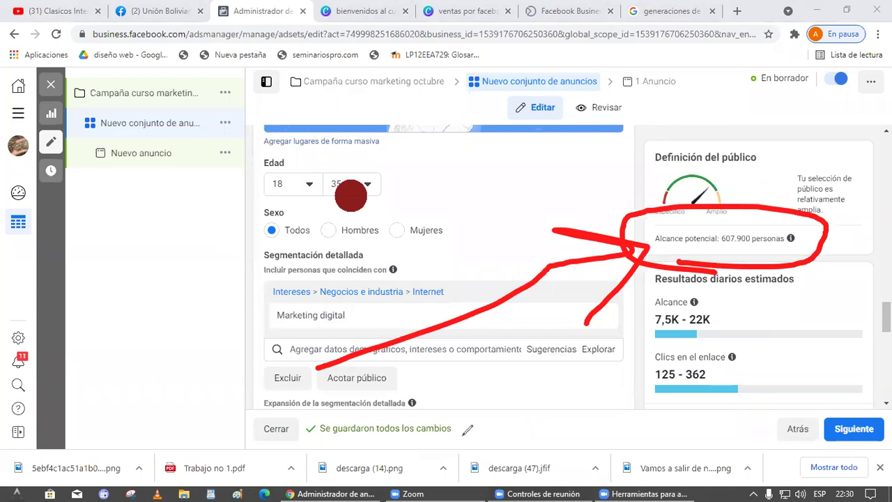
pyautogui.press('Escape')
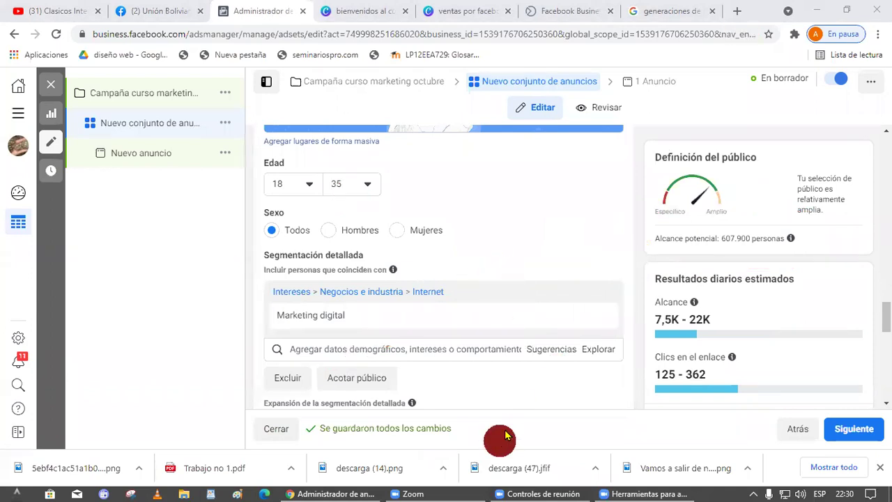
# - Circle Sugerencias in red and review the suggested interests for detailed targeting, then close the suggestions
pyautogui.click(523, 348)
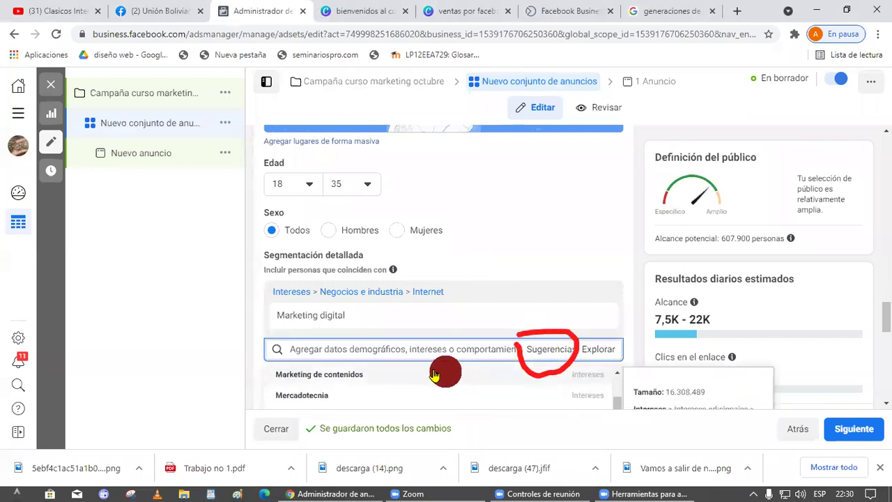
pyautogui.scroll(-1, 359, 394)
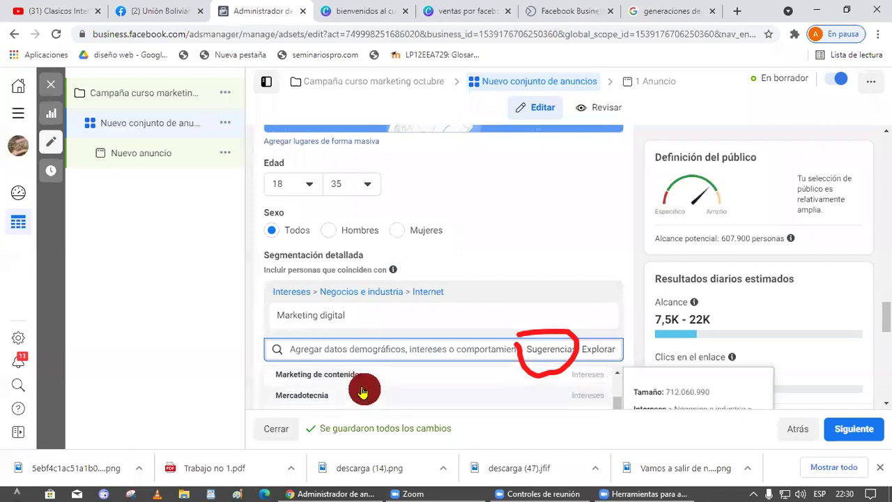
pyautogui.scroll(-1, 597, 298)
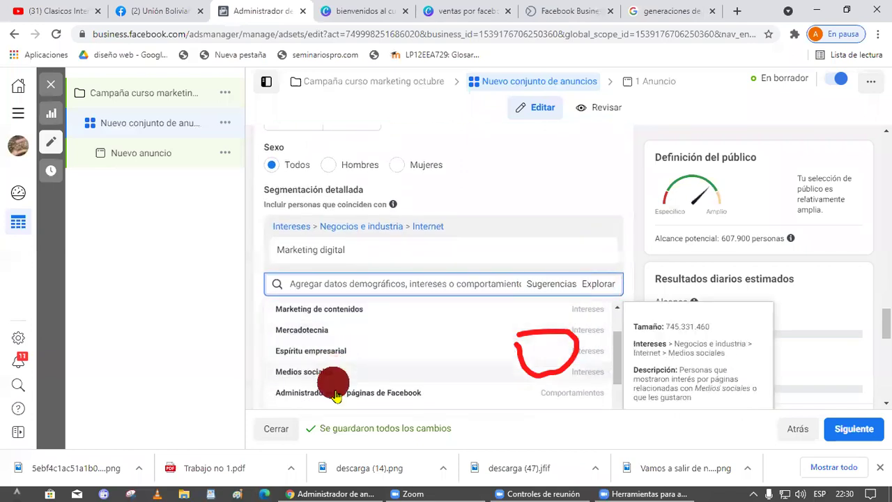
pyautogui.click(587, 194)
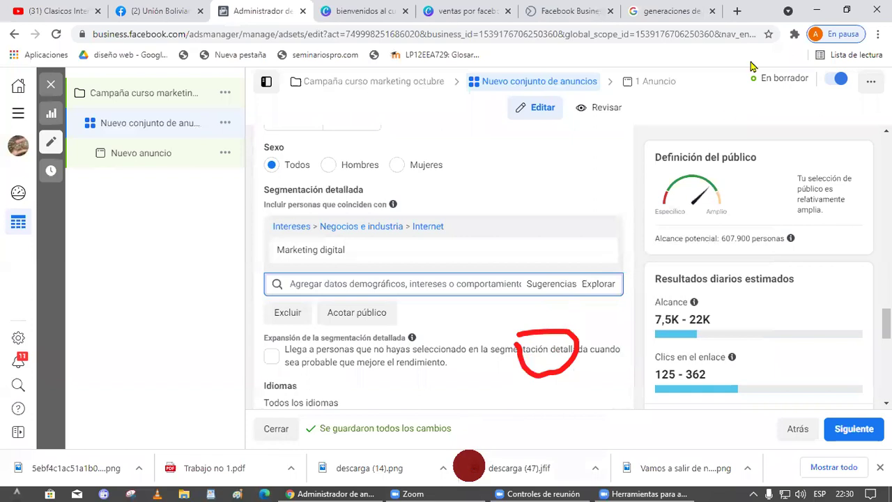
# - Explore the detailed targeting categories and mark Datos demográficos, Intereses and Comportamientos with red lines
pyautogui.click(593, 285)
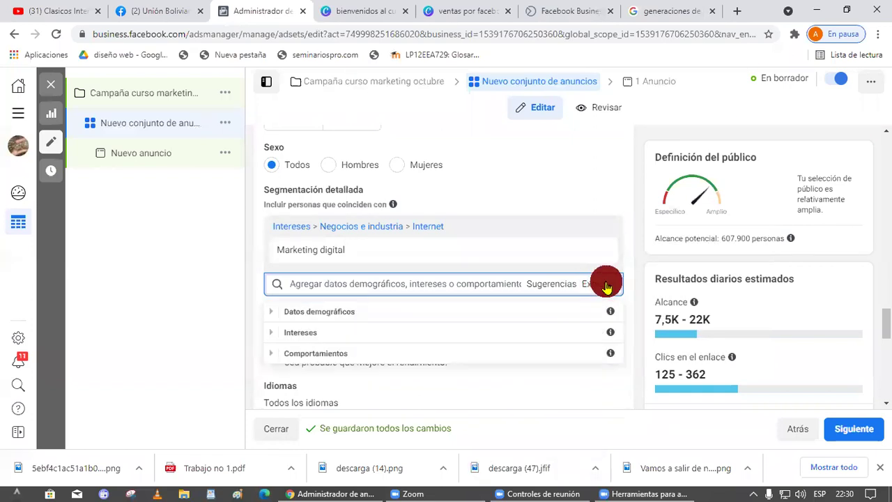
pyautogui.scroll(-1, 470, 325)
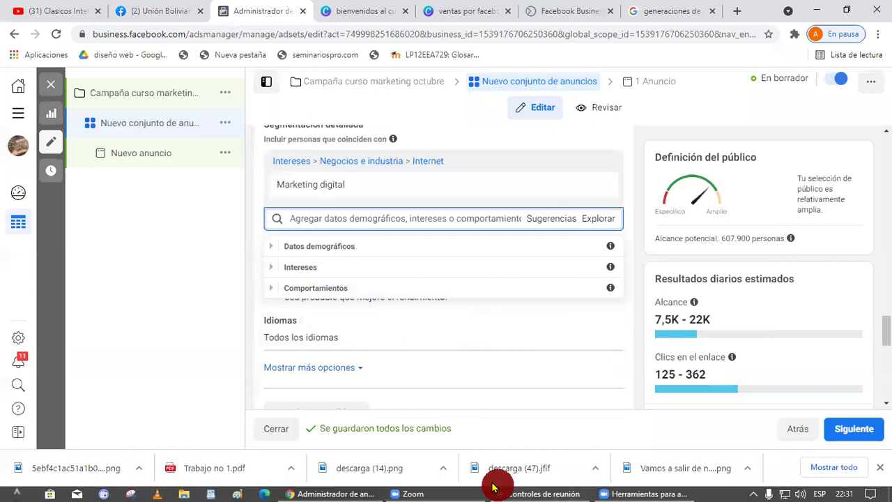
pyautogui.click(657, 460)
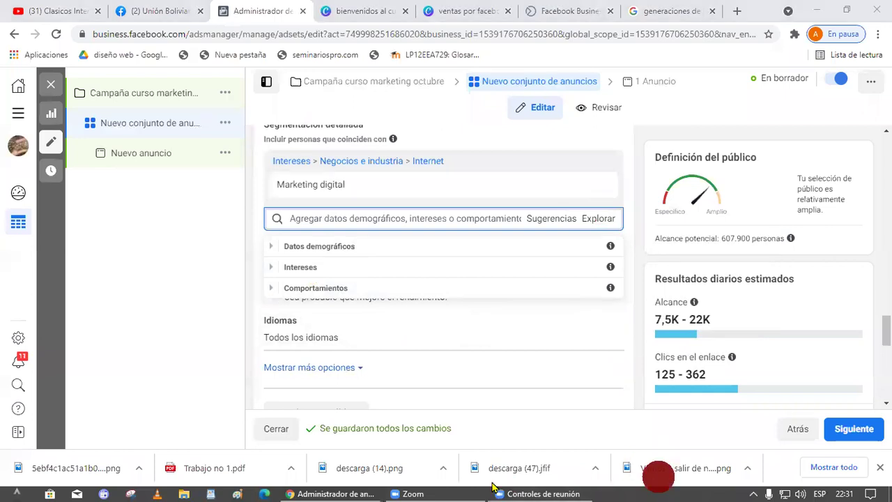
pyautogui.moveTo(180, 249); pyautogui.dragTo(268, 248)
pyautogui.moveTo(161, 272); pyautogui.dragTo(254, 270)
pyautogui.moveTo(199, 293); pyautogui.dragTo(259, 285)
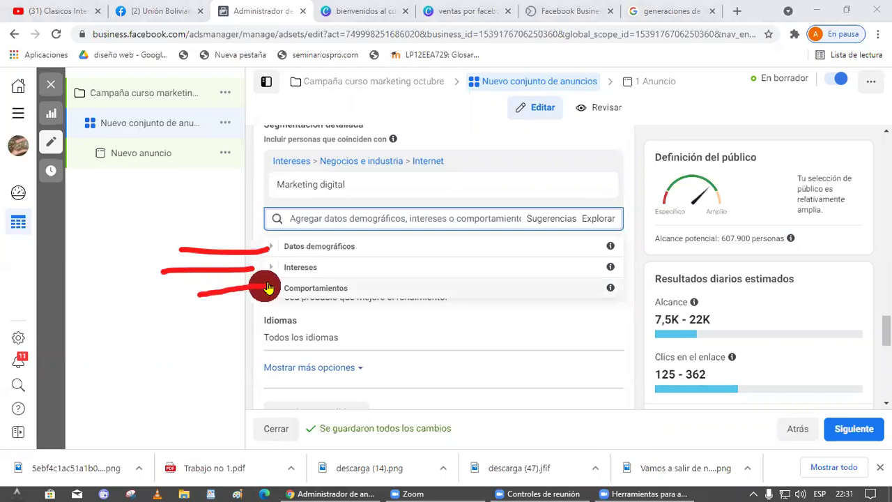
# - Expand the Datos demográficos category, review its subcategories from Educación to Trabajo, and collapse it
pyautogui.click(313, 247)
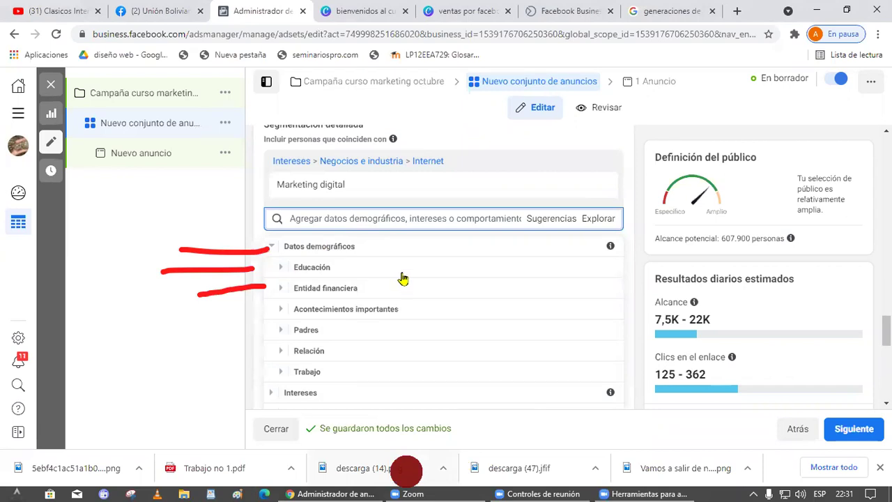
pyautogui.click(331, 269)
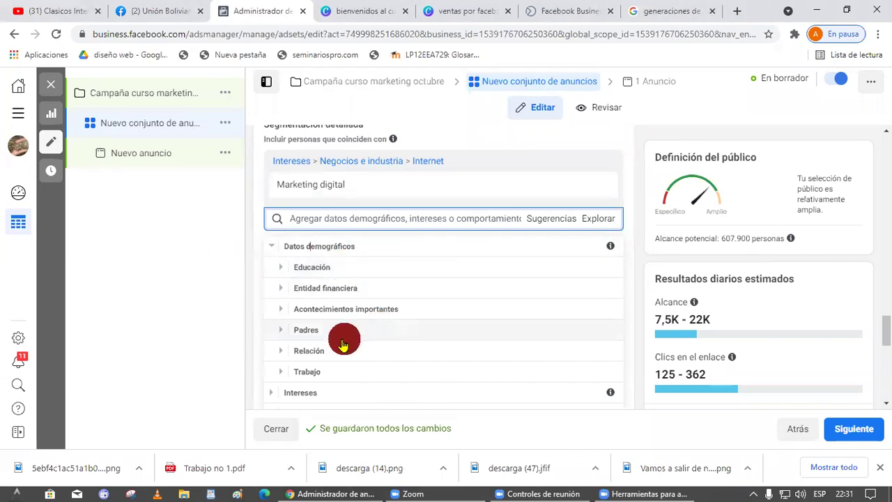
pyautogui.scroll(-1, 391, 332)
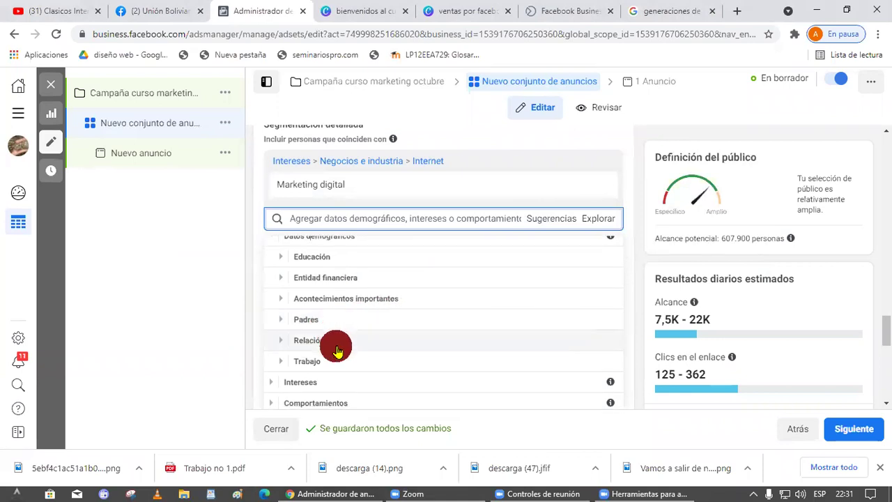
pyautogui.scroll(1, 351, 348)
pyautogui.click(352, 250)
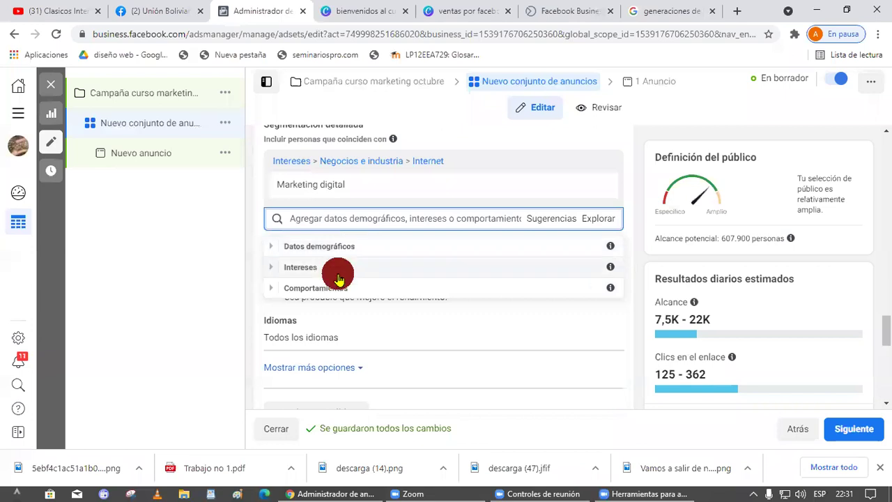
# - Expand the Intereses category and review its subcategories from Comida y bebida to Tecnología
pyautogui.click(307, 275)
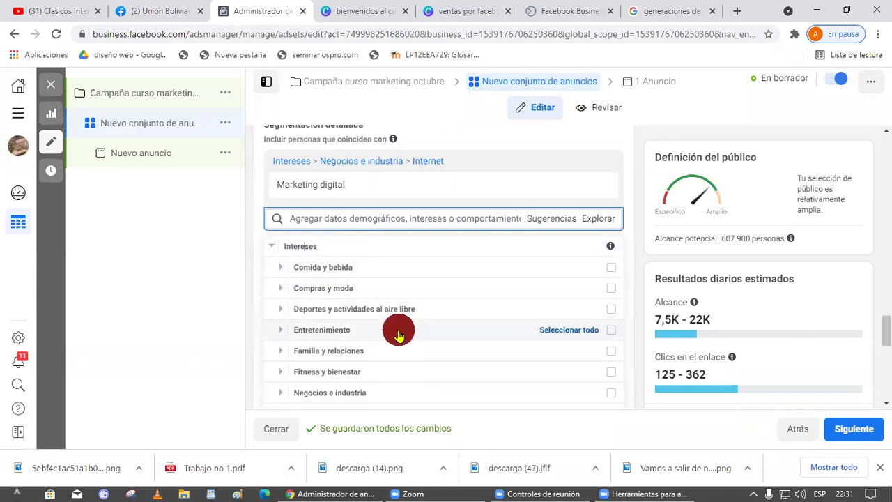
pyautogui.scroll(-2, 373, 359)
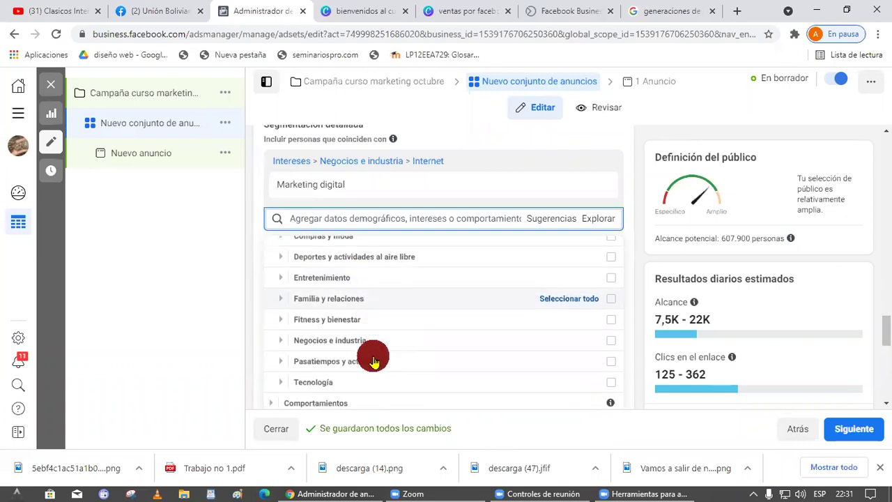
pyautogui.scroll(-2, 350, 333)
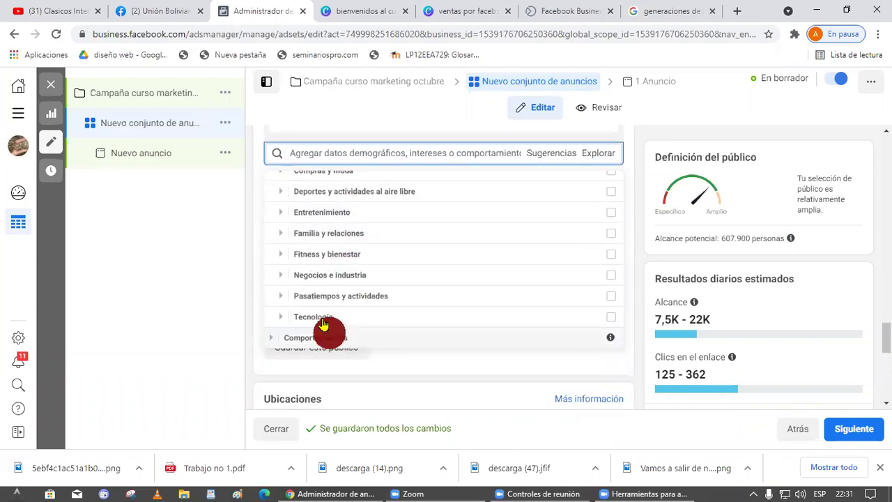
# - Expand the Comportamientos category, review its subcategories, and close the category browser
pyautogui.click(312, 337)
pyautogui.scroll(-1, 349, 300)
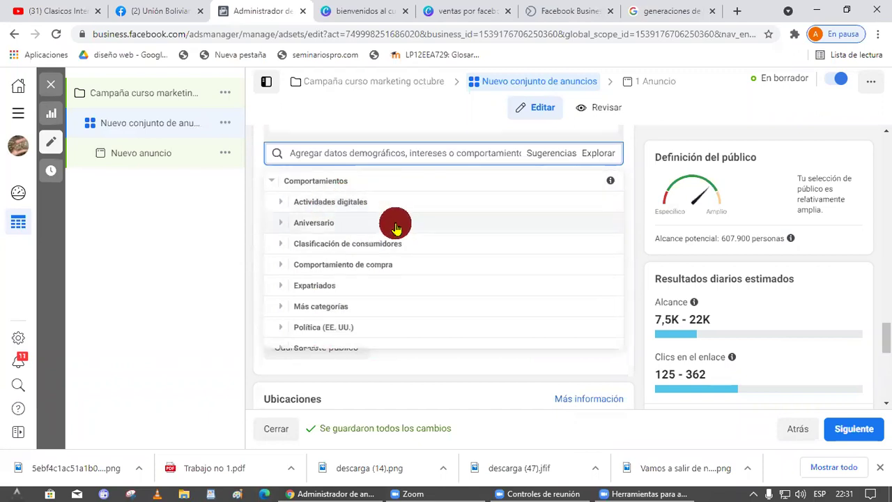
pyautogui.scroll(-1, 453, 226)
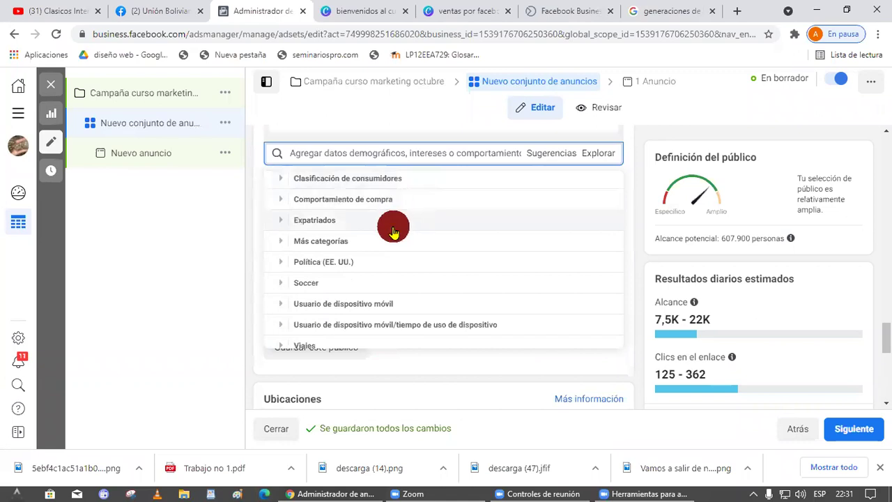
pyautogui.scroll(3, 390, 265)
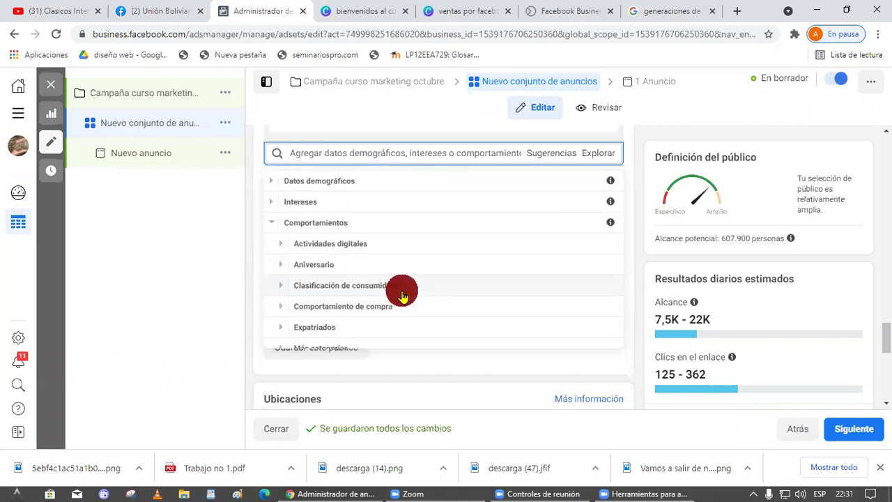
pyautogui.click(397, 221)
pyautogui.click(225, 315)
pyautogui.scroll(4, 406, 320)
# - Replace the Marketing digital interest with Zapatos from Compras y moda and check the potential reach
pyautogui.click(339, 348)
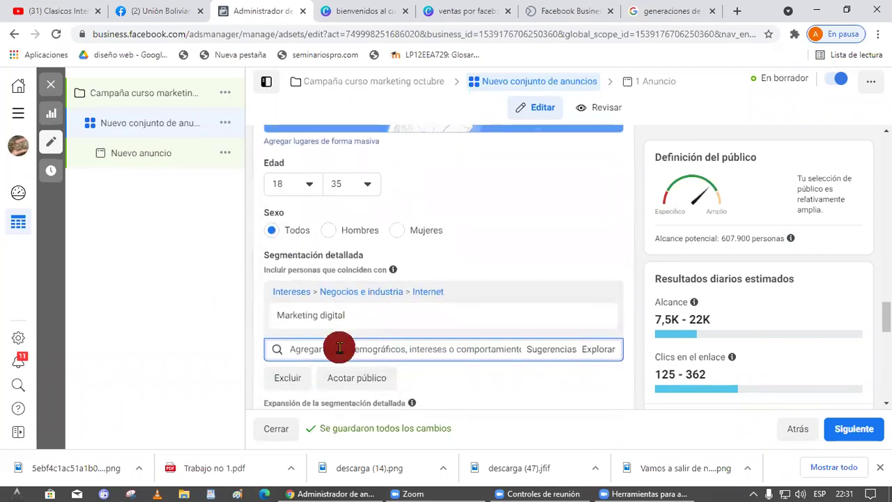
pyautogui.write('zapatos')
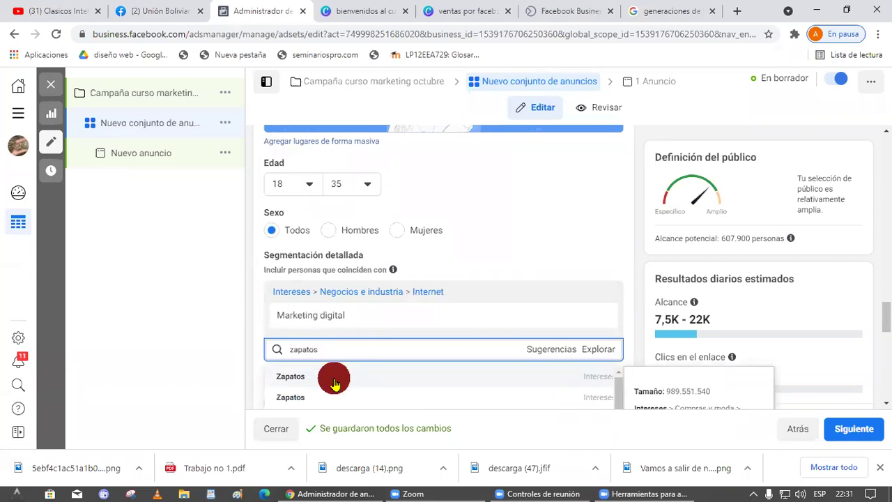
pyautogui.click(334, 379)
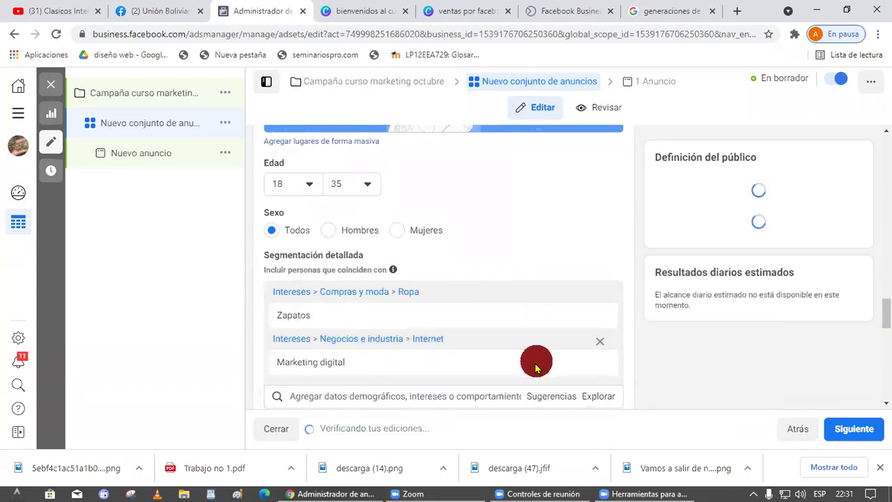
pyautogui.click(597, 363)
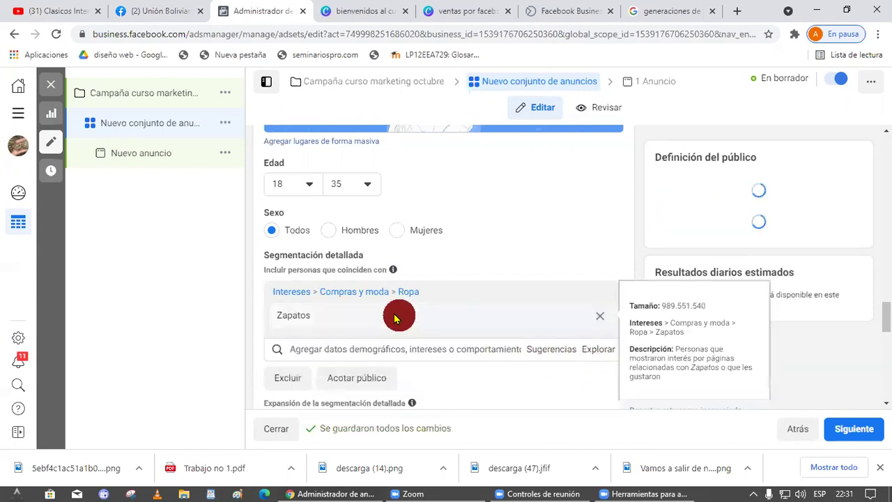
pyautogui.moveTo(716, 237); pyautogui.dragTo(833, 258)
pyautogui.click(352, 299)
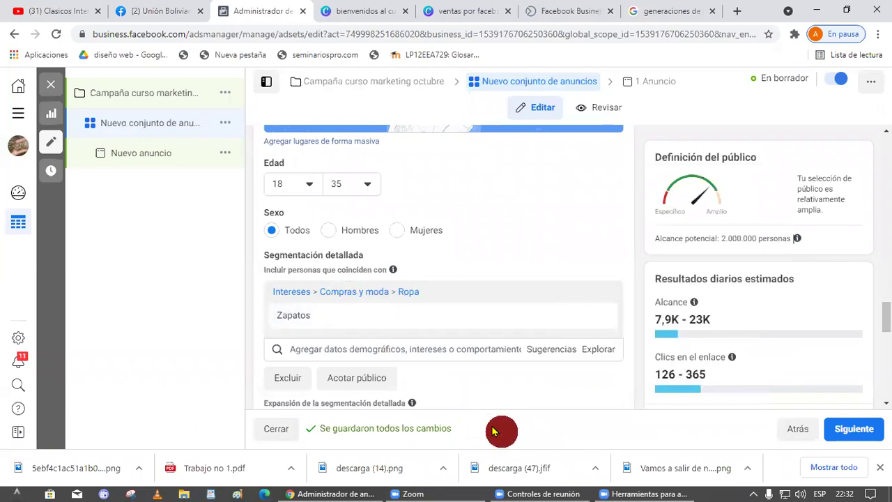
# - Remove the Zapatos interest and add the Marketing digital interest to the detailed targeting
pyautogui.click(599, 315)
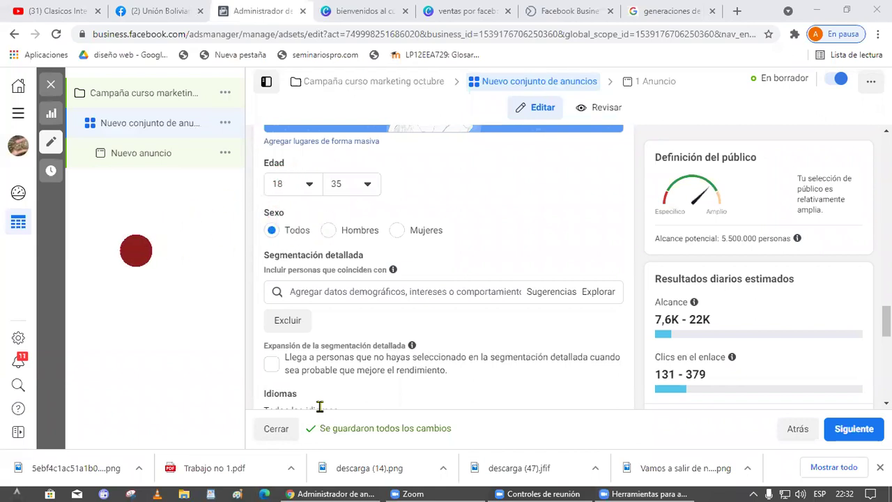
pyautogui.click(334, 292)
pyautogui.write('marke')
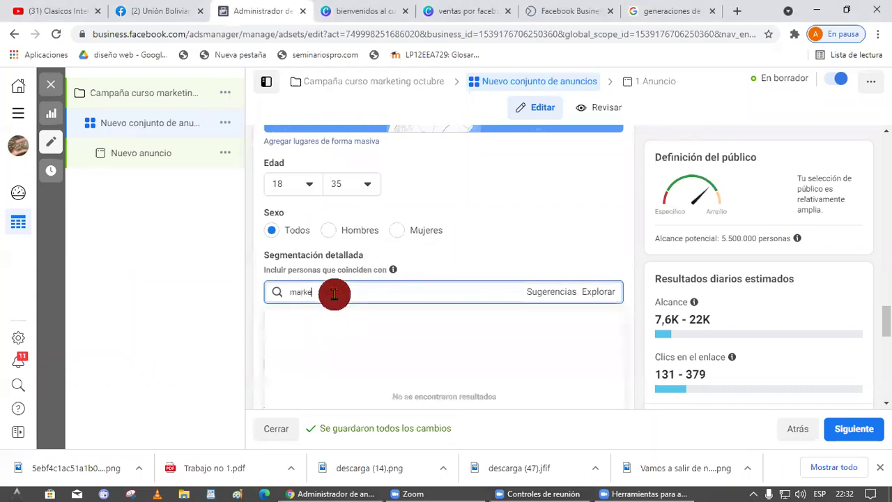
pyautogui.write('ting digital')
pyautogui.click(372, 323)
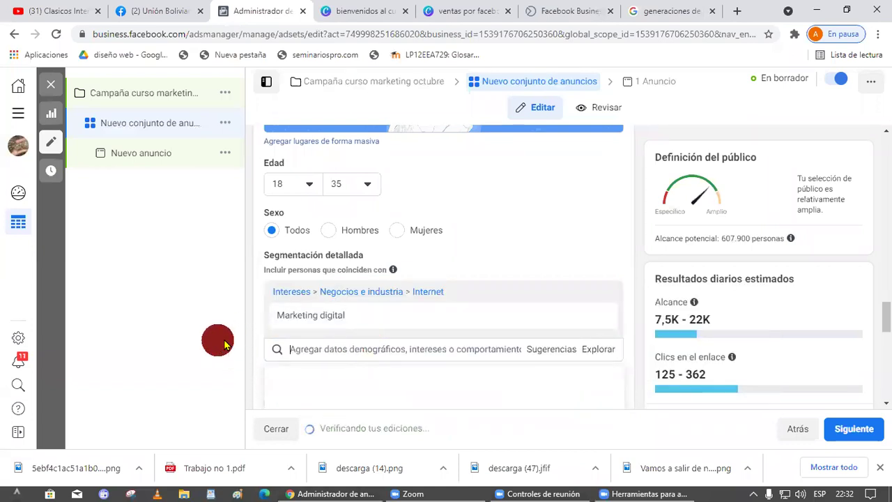
# - Circle the Marketing digital interest, point arrows at it and at the detailed targeting search field, and clear the annotations
pyautogui.scroll(-1, 355, 302)
pyautogui.moveTo(378, 253)
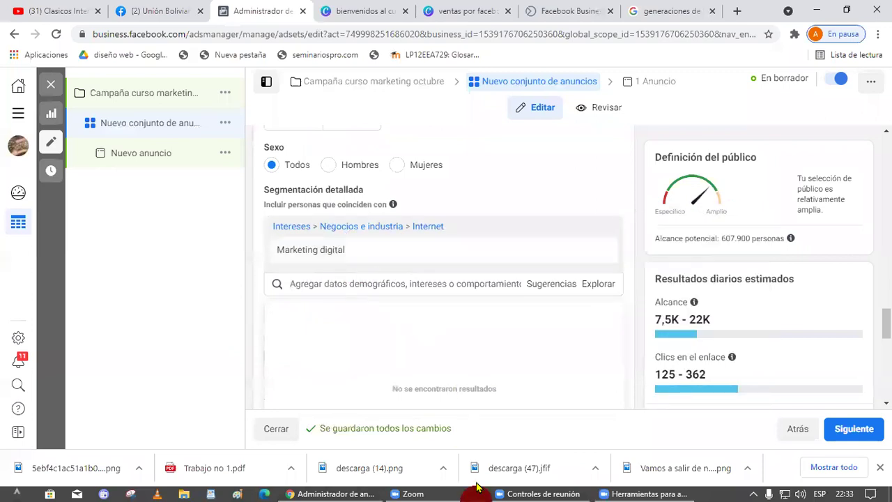
pyautogui.click(464, 449)
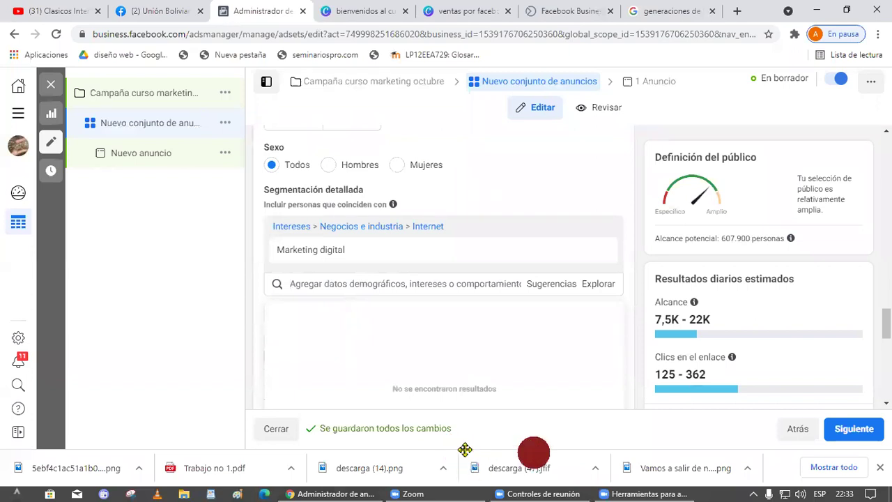
pyautogui.click(659, 473)
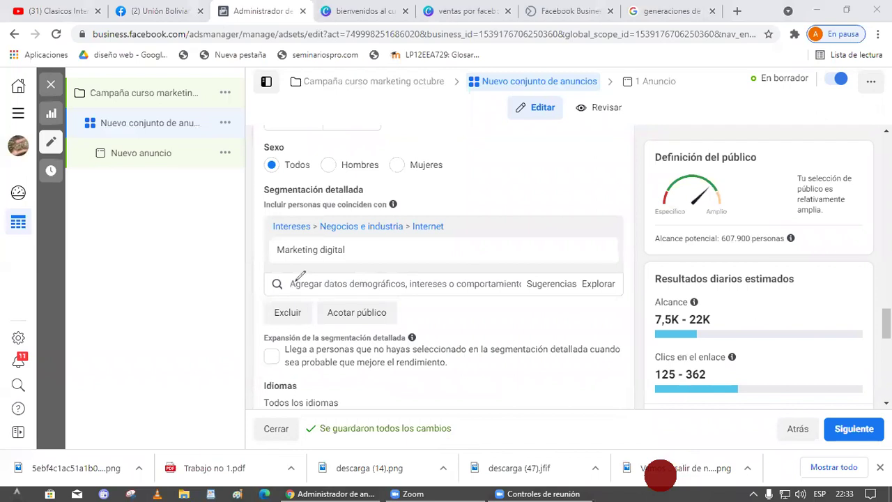
pyautogui.moveTo(402, 222); pyautogui.dragTo(255, 275)
pyautogui.moveTo(55, 319)
pyautogui.mouseDown()
pyautogui.moveTo(183, 258)
pyautogui.moveTo(206, 293)
pyautogui.mouseUp()
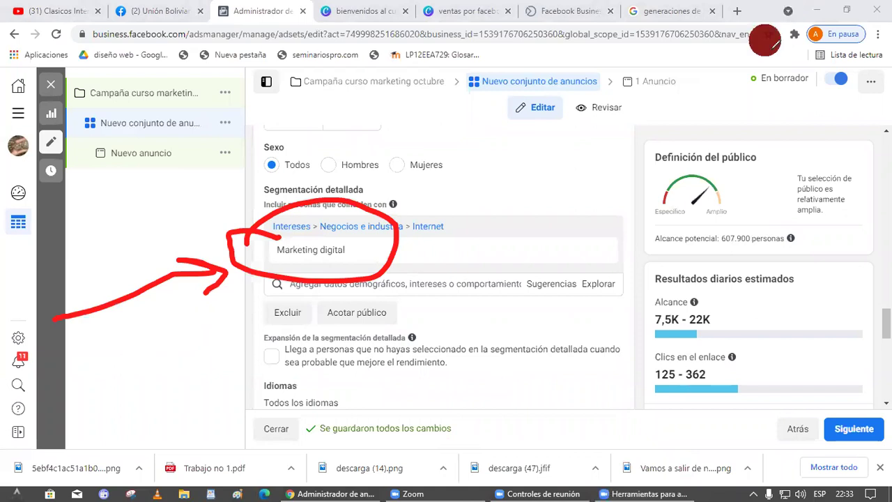
pyautogui.press('e')
pyautogui.moveTo(140, 290); pyautogui.dragTo(256, 285)
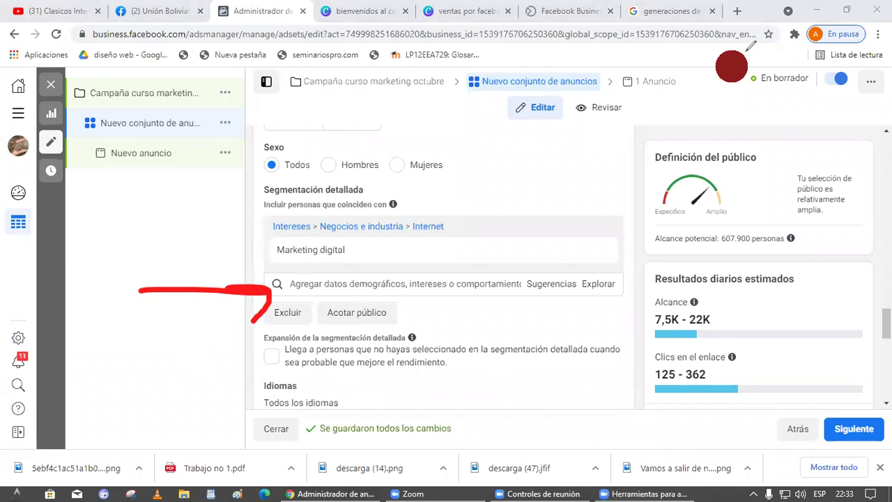
pyautogui.press('e')
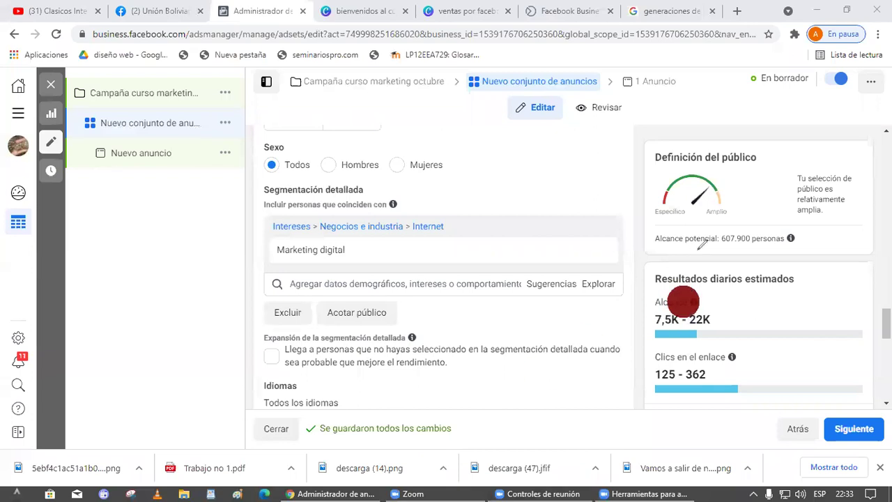
# - Circle the potential reach figure, draw arrows linking the targeting options to it, and underline the Marketing digital interest
pyautogui.moveTo(693, 252); pyautogui.dragTo(688, 265)
pyautogui.moveTo(362, 313); pyautogui.dragTo(648, 282)
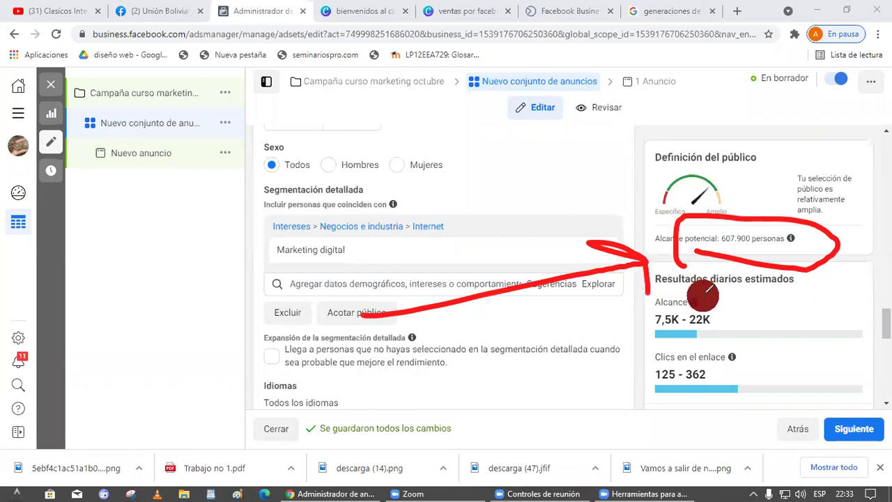
pyautogui.moveTo(446, 165)
pyautogui.mouseDown()
pyautogui.moveTo(648, 224)
pyautogui.moveTo(652, 234)
pyautogui.moveTo(617, 236)
pyautogui.mouseUp()
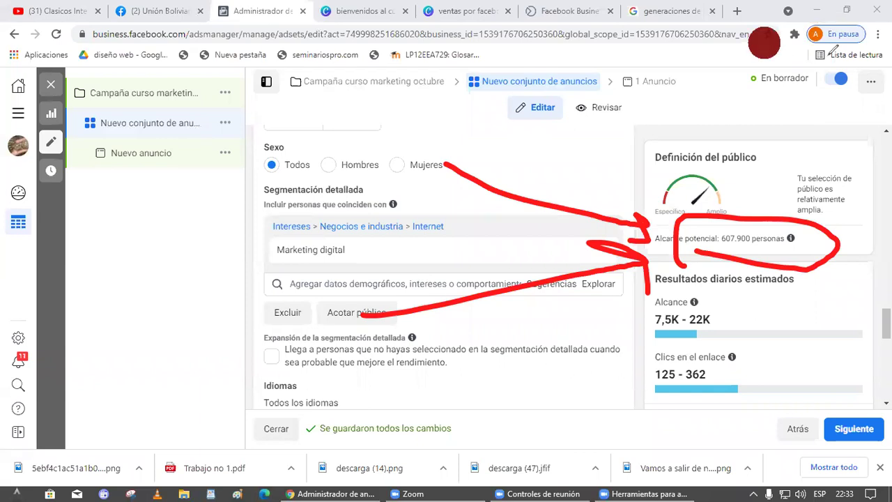
pyautogui.click(778, 39)
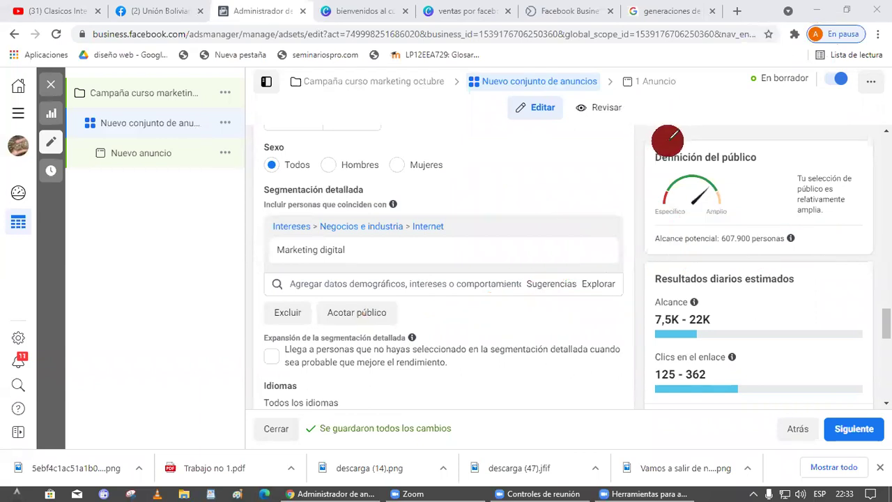
pyautogui.moveTo(530, 307)
pyautogui.mouseDown()
pyautogui.moveTo(650, 262)
pyautogui.moveTo(705, 263)
pyautogui.mouseUp()
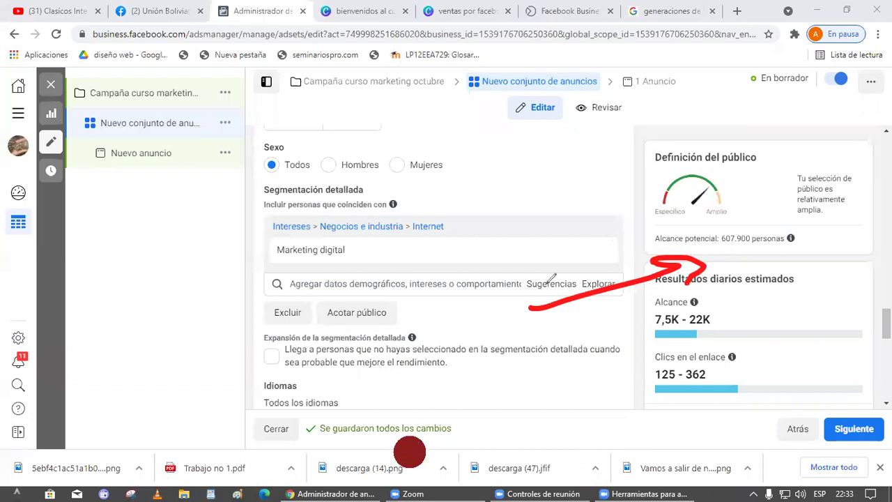
pyautogui.moveTo(263, 264)
pyautogui.mouseDown()
pyautogui.moveTo(645, 239)
pyautogui.moveTo(639, 258)
pyautogui.mouseUp()
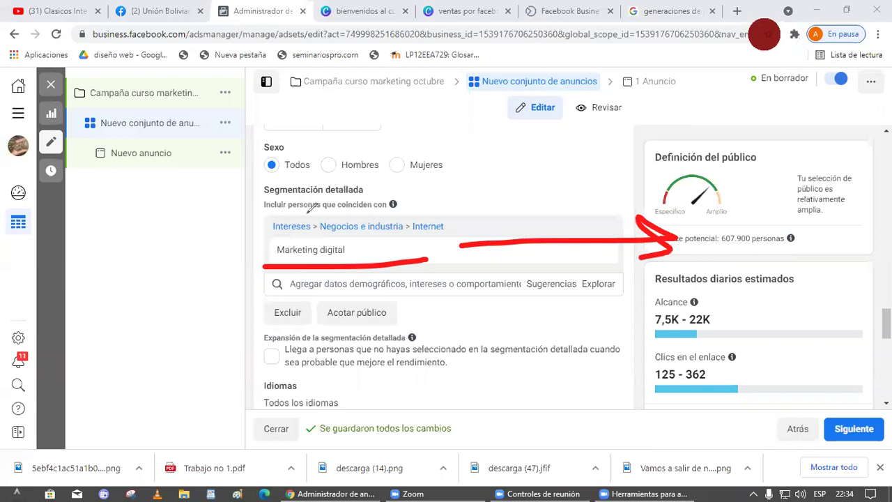
# - Replace the Marketing digital interest with Oratoria in the detailed targeting and check the potential reach
pyautogui.click(594, 251)
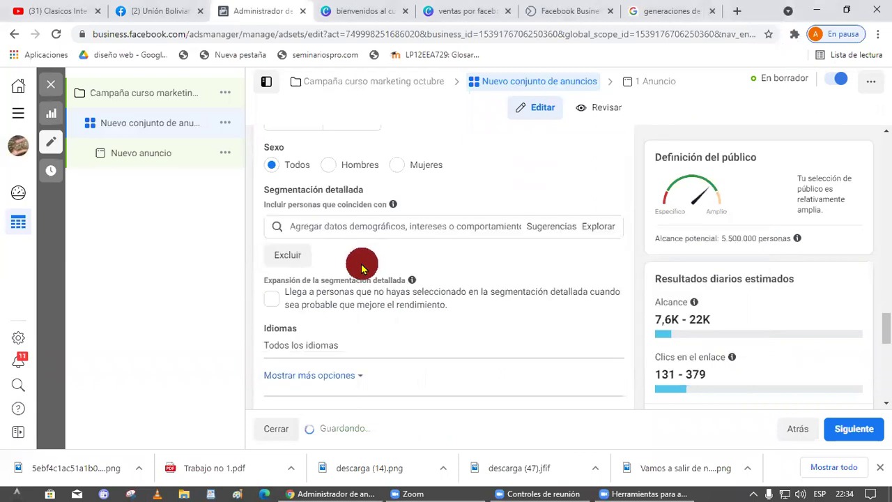
pyautogui.click(357, 233)
pyautogui.write('oratoria')
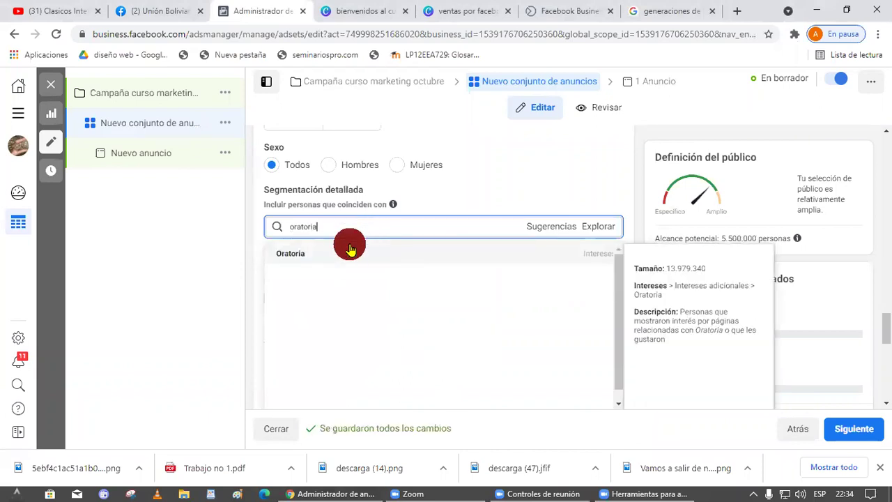
pyautogui.click(345, 257)
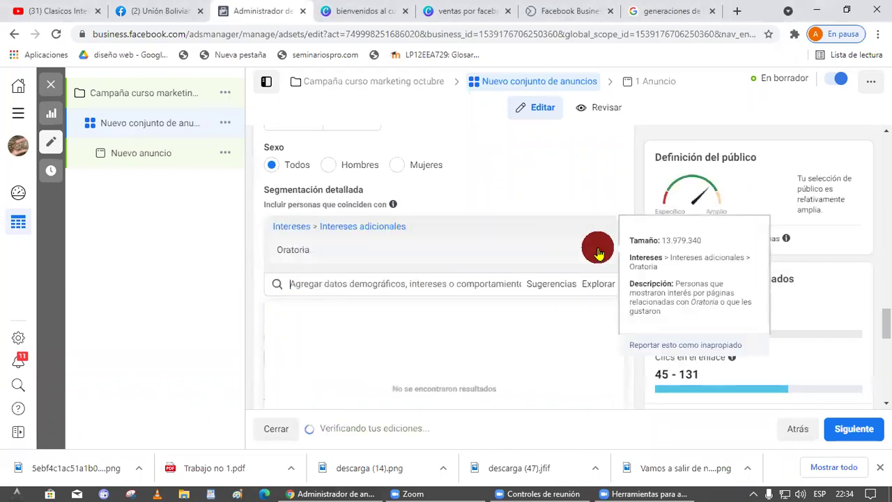
pyautogui.click(711, 238)
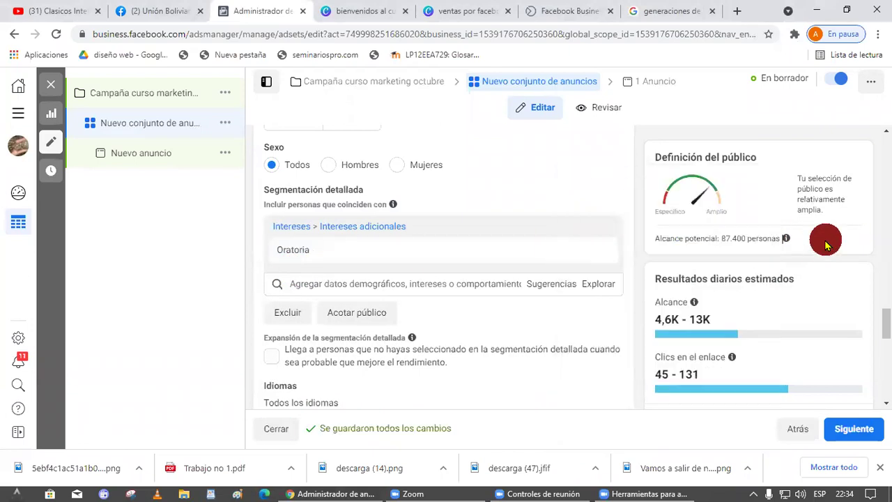
pyautogui.moveTo(785, 238)
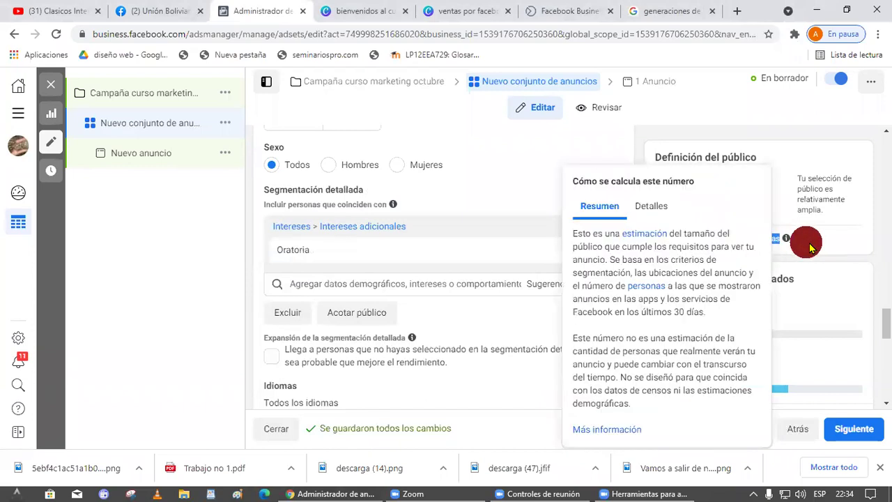
# - Set the ad set's total budget to Bs.200 and check the potential reach and estimated daily reach
pyautogui.scroll(5, 450, 279)
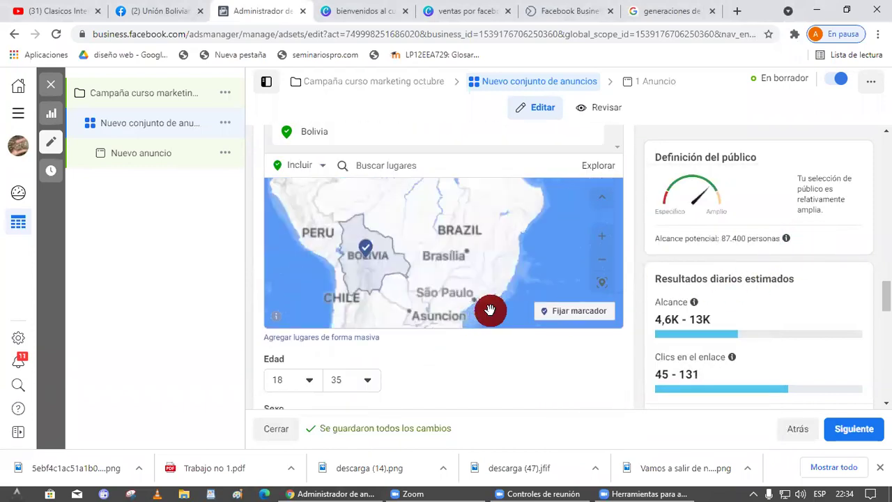
pyautogui.scroll(8, 632, 308)
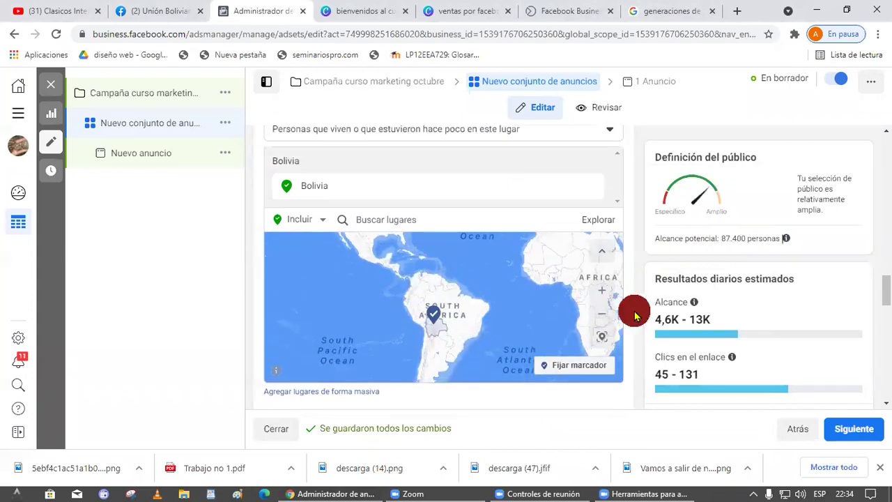
pyautogui.scroll(6, 633, 309)
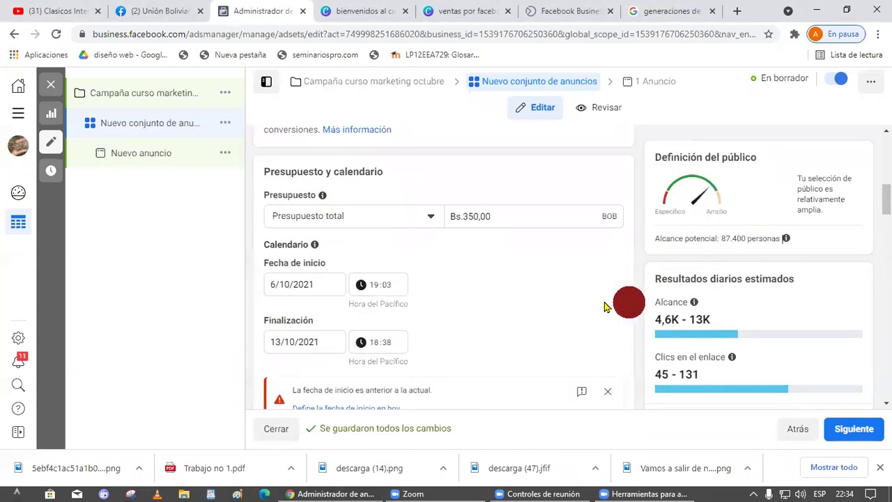
pyautogui.moveTo(488, 218); pyautogui.dragTo(345, 213)
pyautogui.write('200')
pyautogui.click(571, 275)
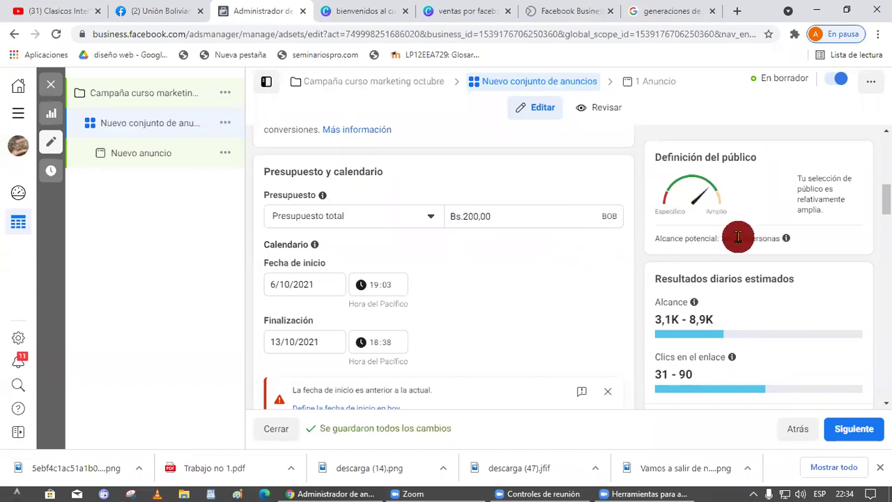
pyautogui.moveTo(718, 238); pyautogui.dragTo(884, 240)
pyautogui.click(867, 255)
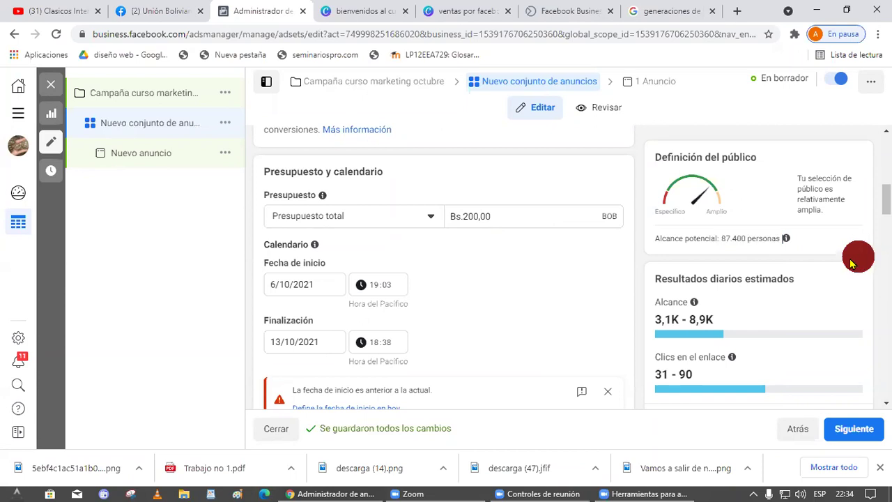
pyautogui.moveTo(719, 239); pyautogui.dragTo(748, 251)
pyautogui.click(736, 294)
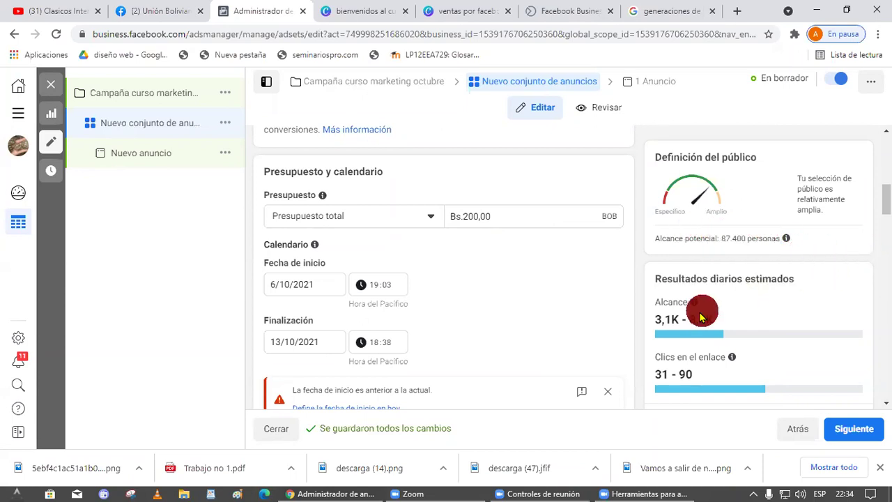
pyautogui.moveTo(689, 319); pyautogui.dragTo(781, 333)
pyautogui.click(781, 333)
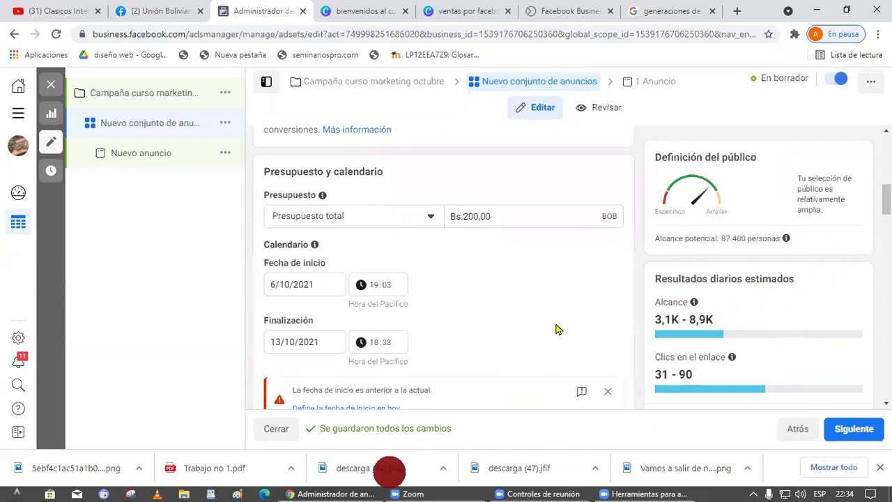
# - Enter a larger total budget for the ad set under Presupuesto y calendario
pyautogui.scroll(-8, 588, 329)
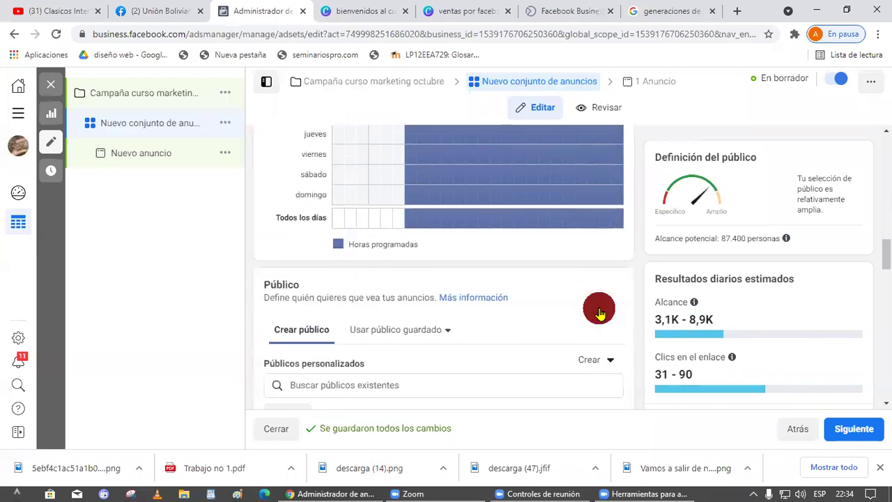
pyautogui.scroll(5, 581, 295)
pyautogui.scroll(4, 565, 291)
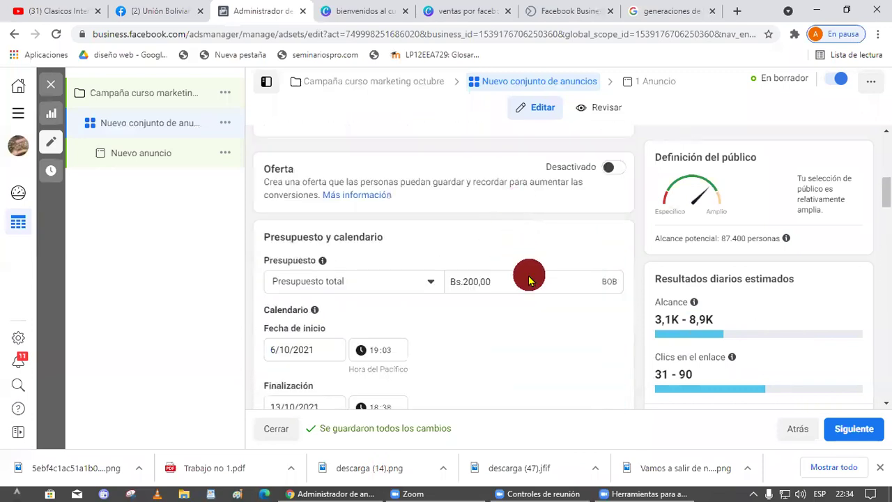
pyautogui.moveTo(527, 277); pyautogui.dragTo(456, 302)
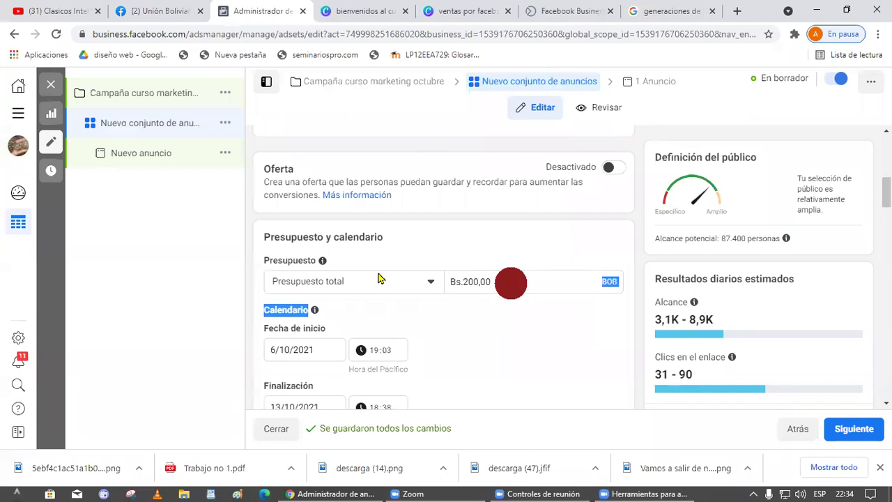
pyautogui.moveTo(511, 282); pyautogui.dragTo(387, 272)
pyautogui.write('15')
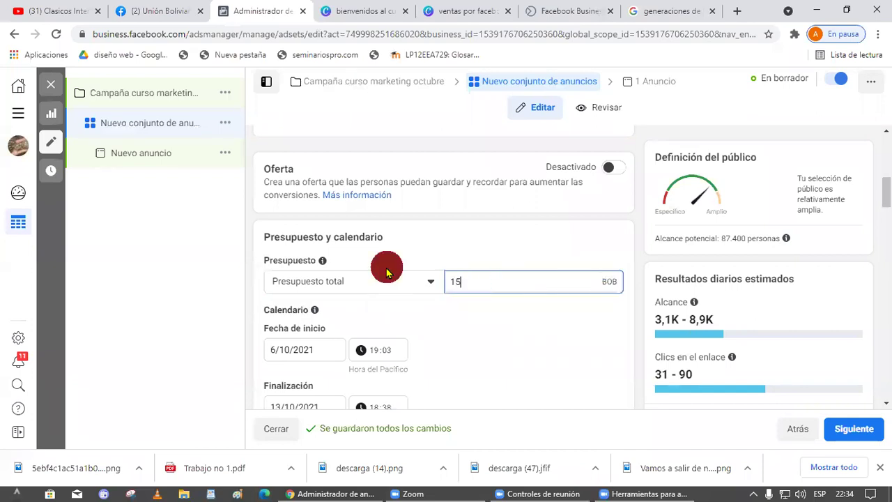
# - Replace the Oratoria interest with Marketing digital from Negocios e industria in the detailed targeting
pyautogui.scroll(-5, 592, 359)
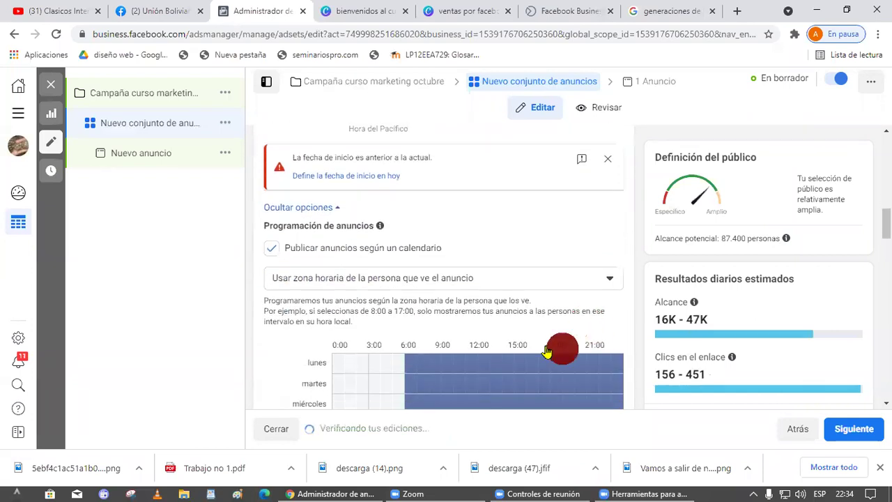
pyautogui.scroll(-5, 535, 331)
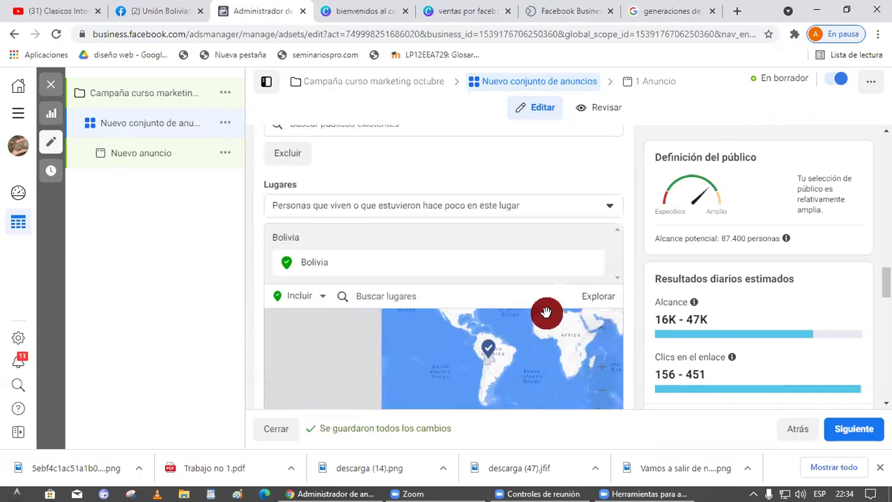
pyautogui.scroll(-5, 643, 317)
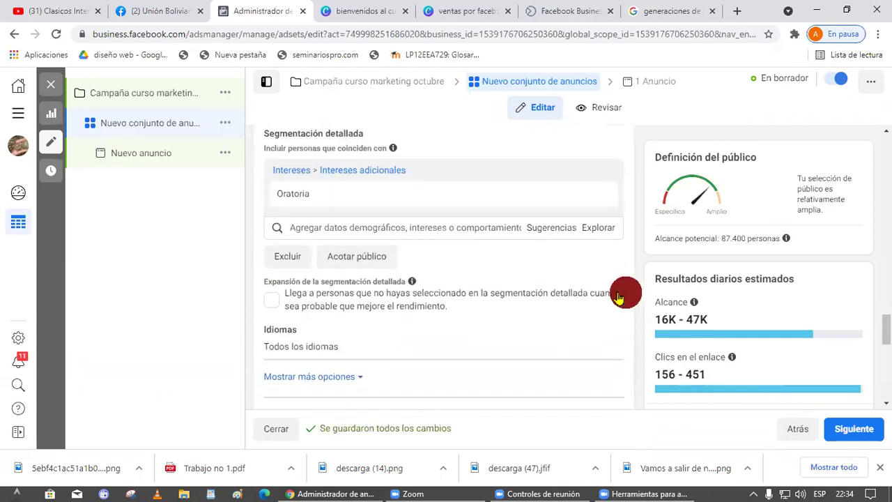
pyautogui.moveTo(521, 262)
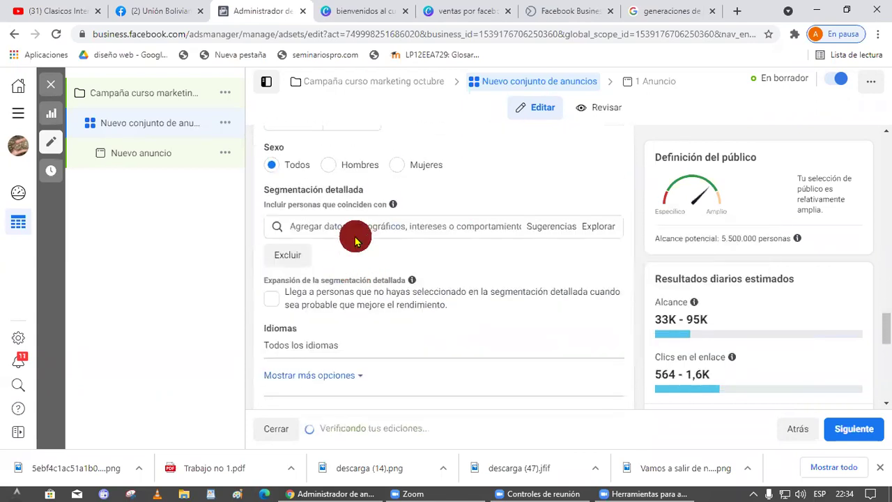
pyautogui.click(374, 225)
pyautogui.write('marketing digital')
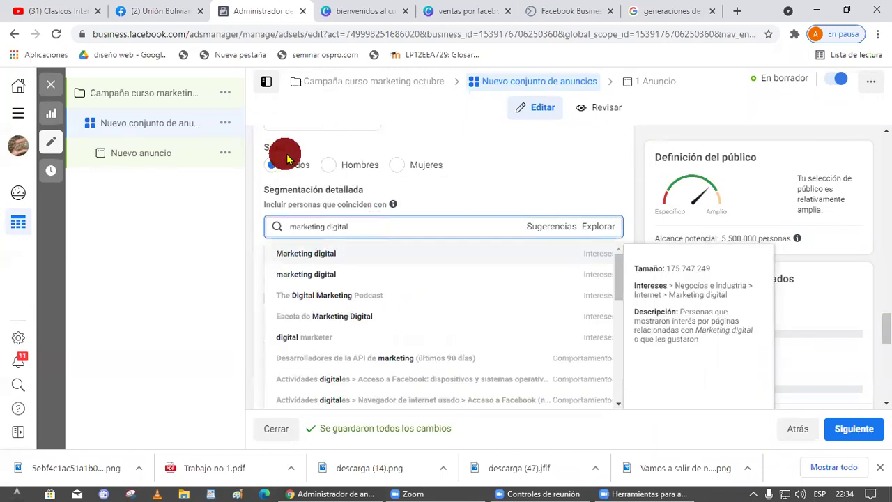
pyautogui.click(368, 258)
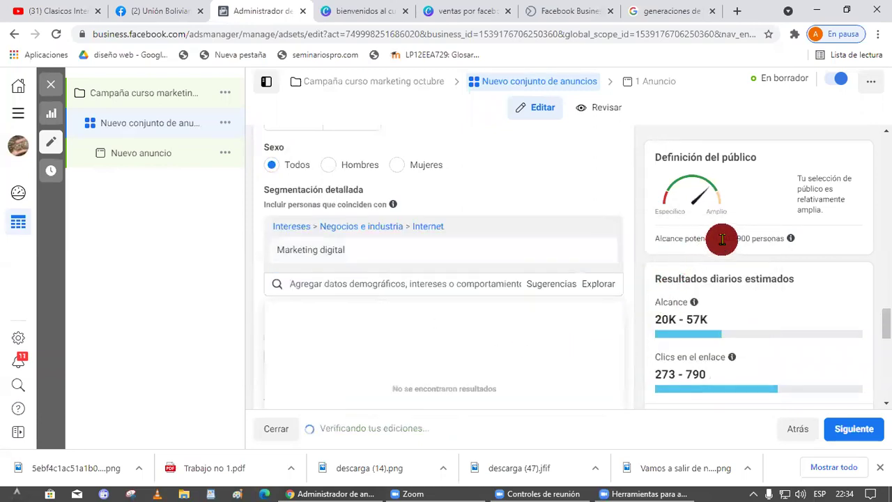
# - Add the Administradores de páginas de Facebook behavior to the detailed targeting alongside Marketing digital
pyautogui.click(368, 285)
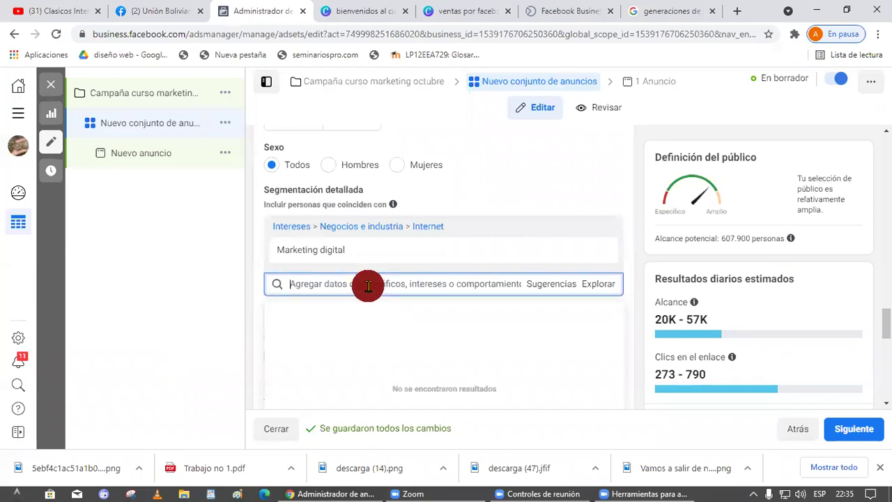
pyautogui.write('administradore')
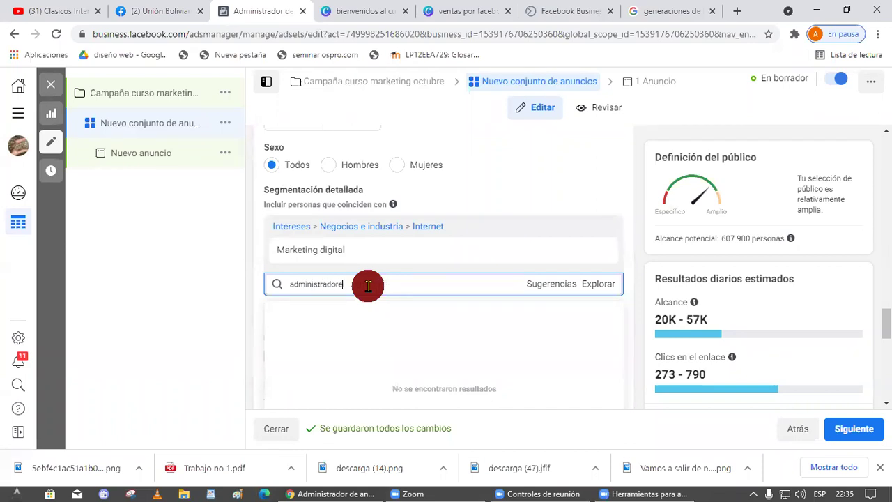
pyautogui.write('s')
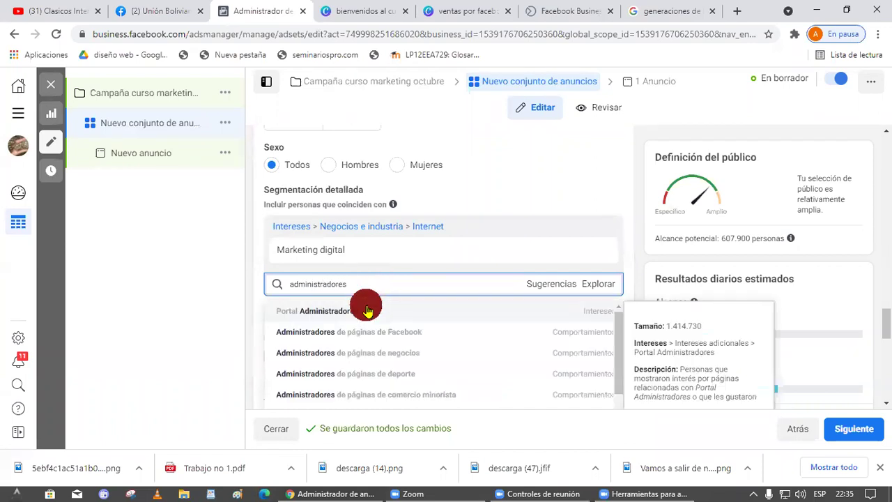
pyautogui.click(464, 340)
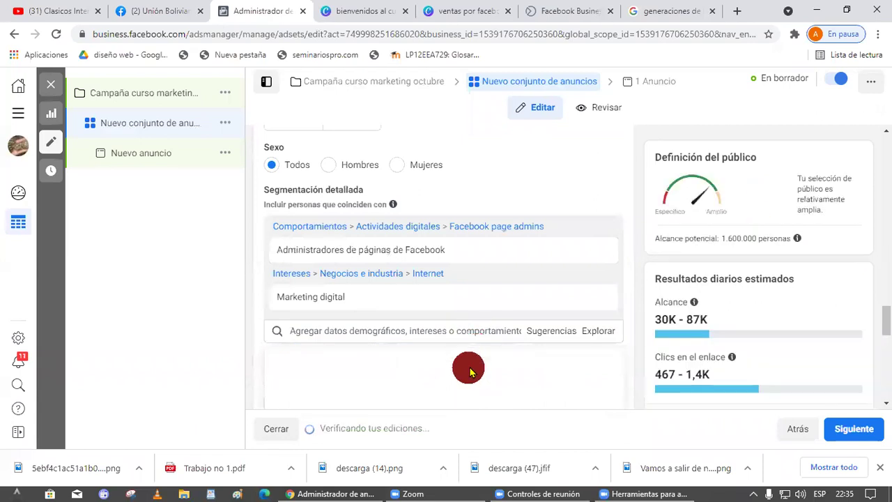
# - Switch the ad set's budget to Presupuesto diario and set it to Bs.14
pyautogui.scroll(4, 480, 353)
pyautogui.scroll(20, 480, 353)
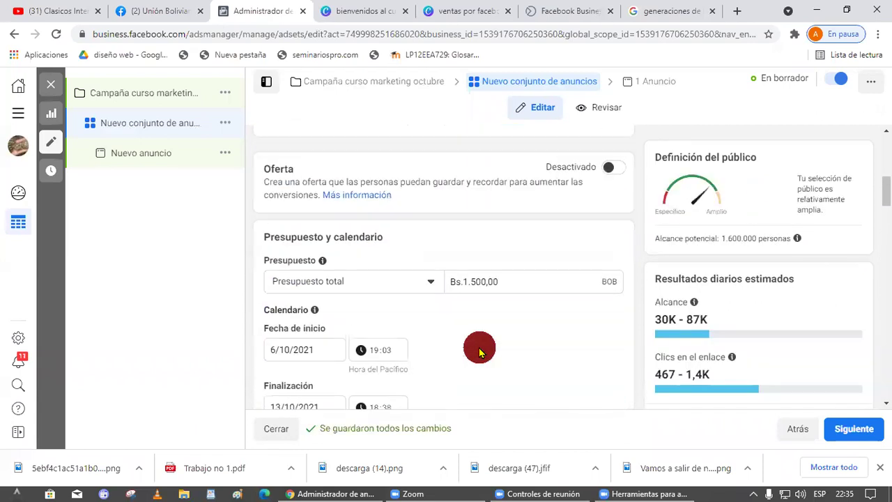
pyautogui.click(413, 281)
pyautogui.click(410, 315)
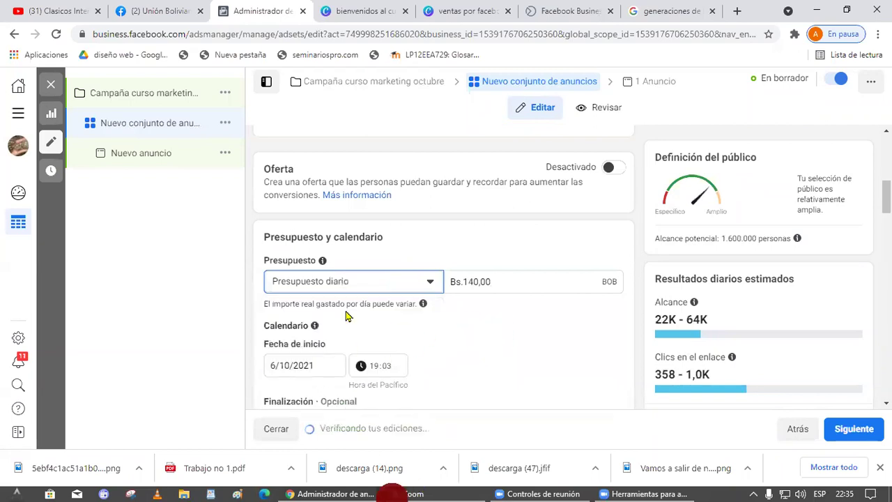
pyautogui.tripleClick(497, 281)
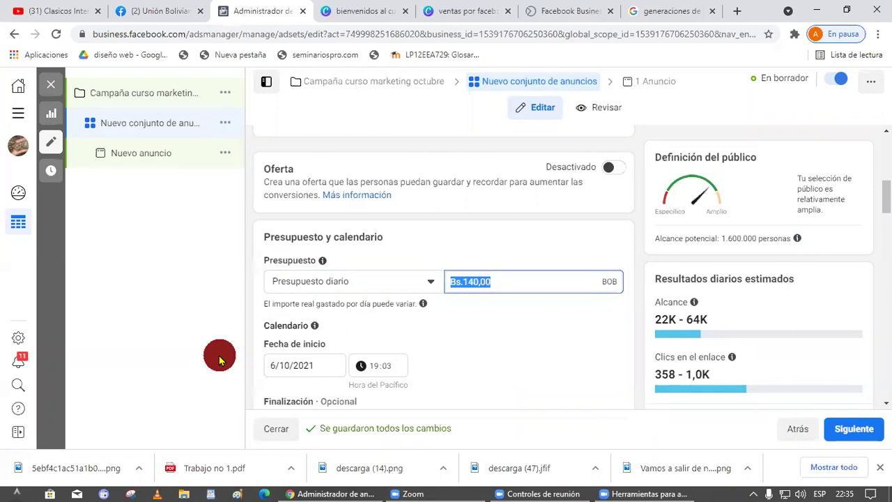
pyautogui.write('14')
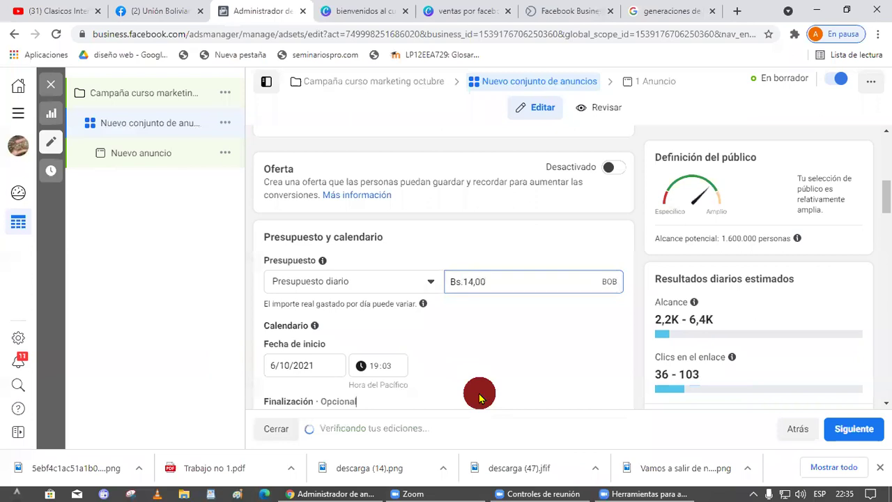
pyautogui.moveTo(497, 279); pyautogui.dragTo(422, 291)
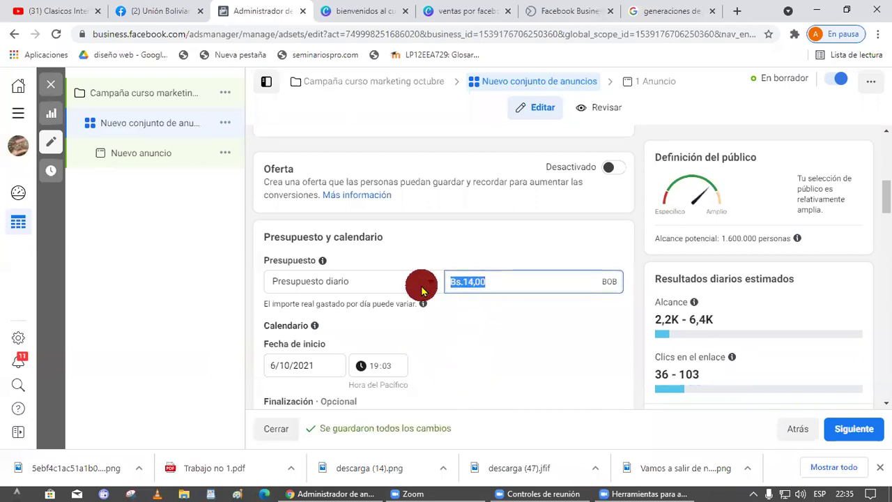
pyautogui.click(484, 319)
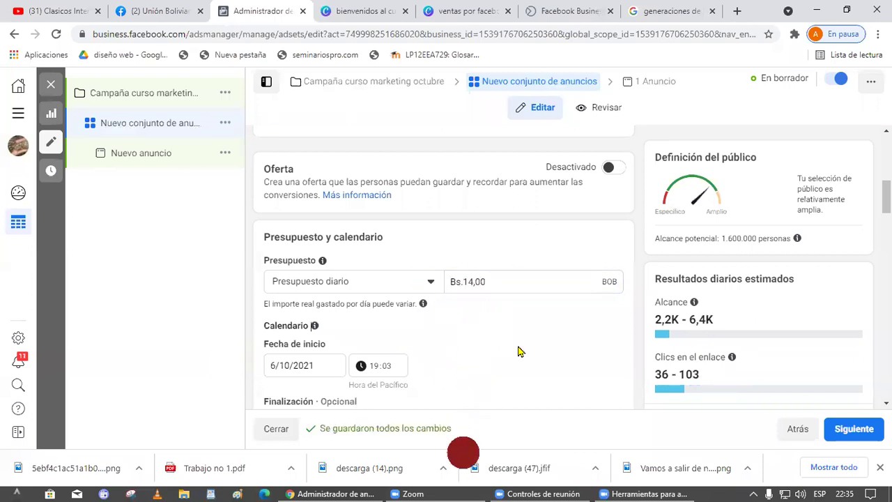
pyautogui.moveTo(523, 277); pyautogui.dragTo(422, 285)
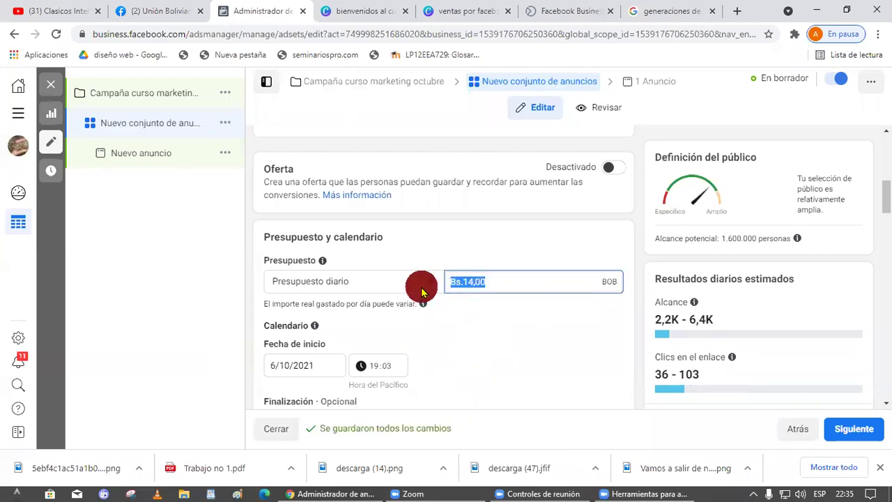
pyautogui.click(504, 366)
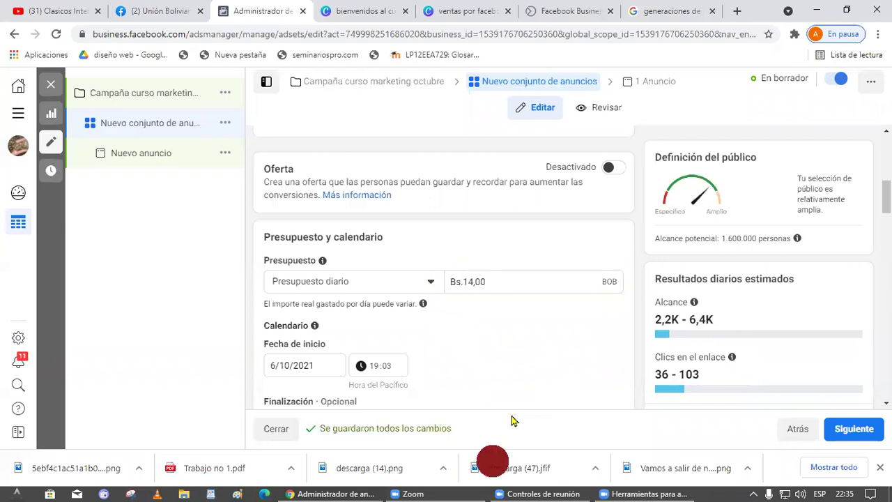
# - Review the ad set's schedule, age range, detailed targeting entries and potential reach
pyautogui.scroll(-5, 487, 335)
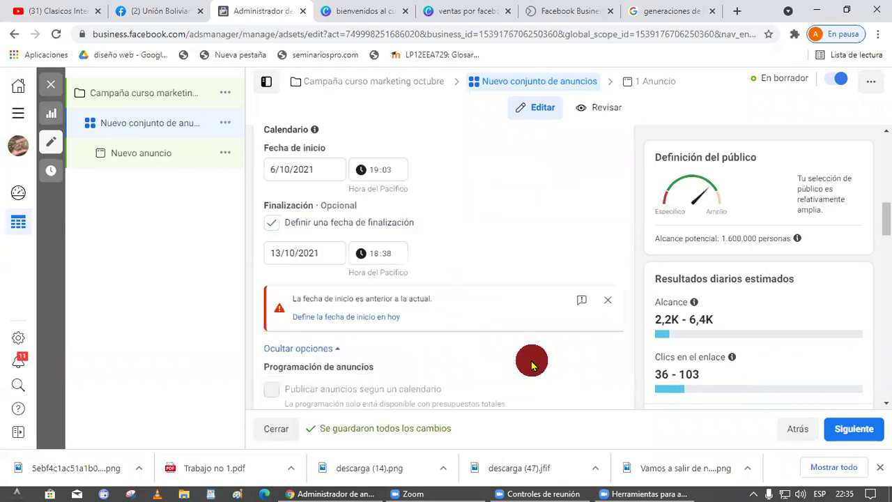
pyautogui.scroll(3, 390, 282)
pyautogui.click(361, 254)
pyautogui.scroll(-9, 550, 394)
pyautogui.scroll(2, 501, 349)
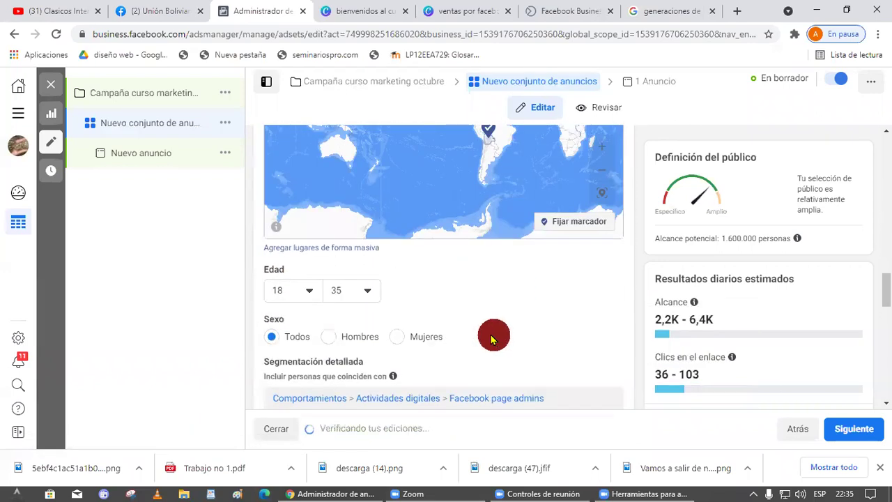
pyautogui.scroll(4, 409, 225)
pyautogui.moveTo(371, 260); pyautogui.dragTo(258, 249)
pyautogui.scroll(-4, 522, 362)
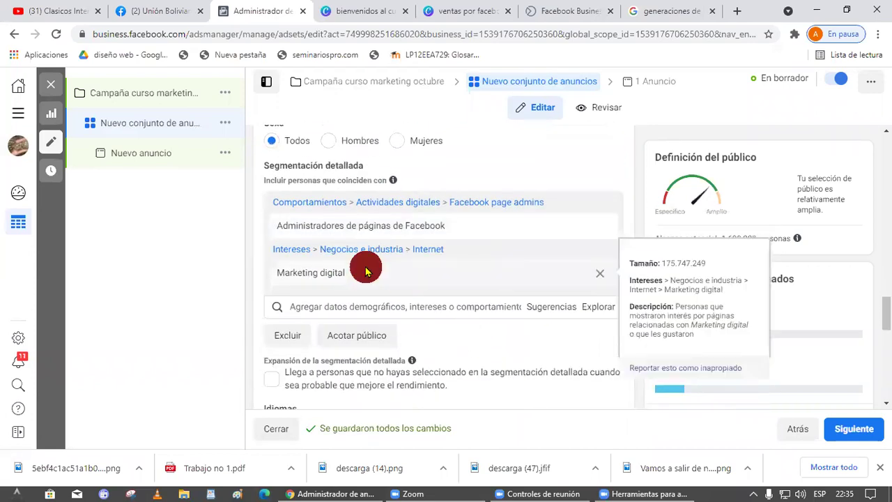
pyautogui.moveTo(721, 239); pyautogui.dragTo(791, 239)
pyautogui.moveTo(395, 230)
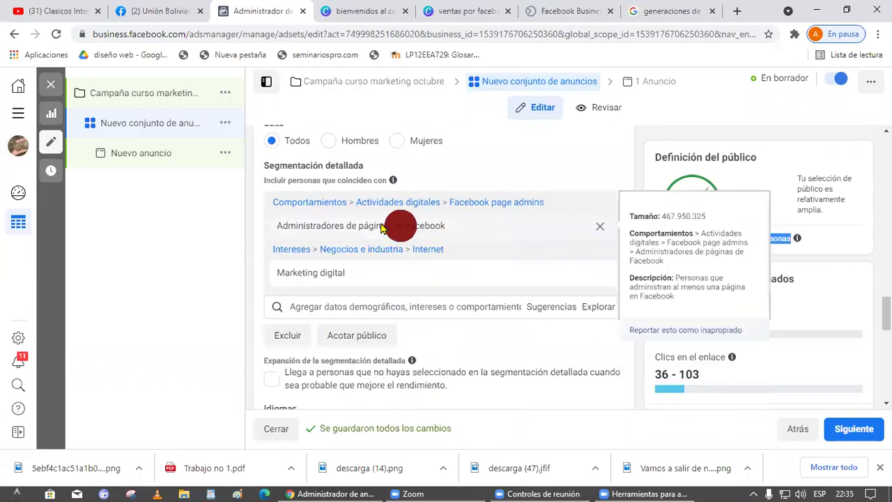
pyautogui.moveTo(323, 281)
pyautogui.moveTo(330, 230)
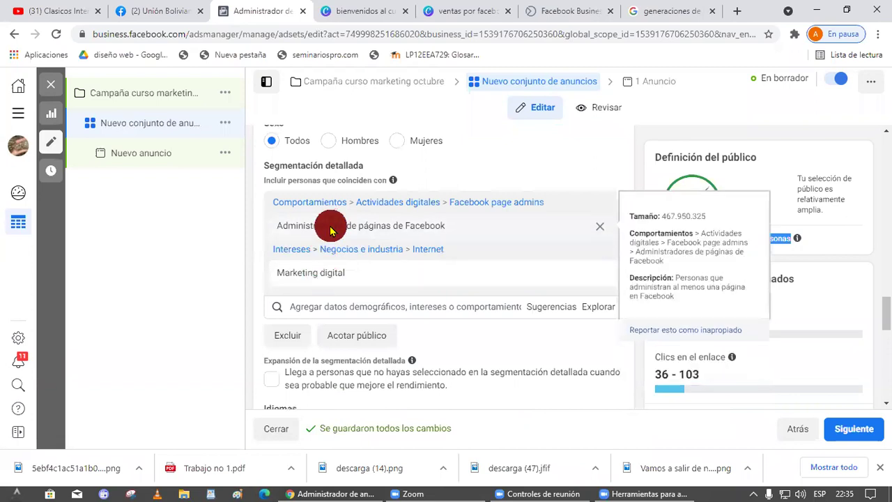
pyautogui.click(223, 269)
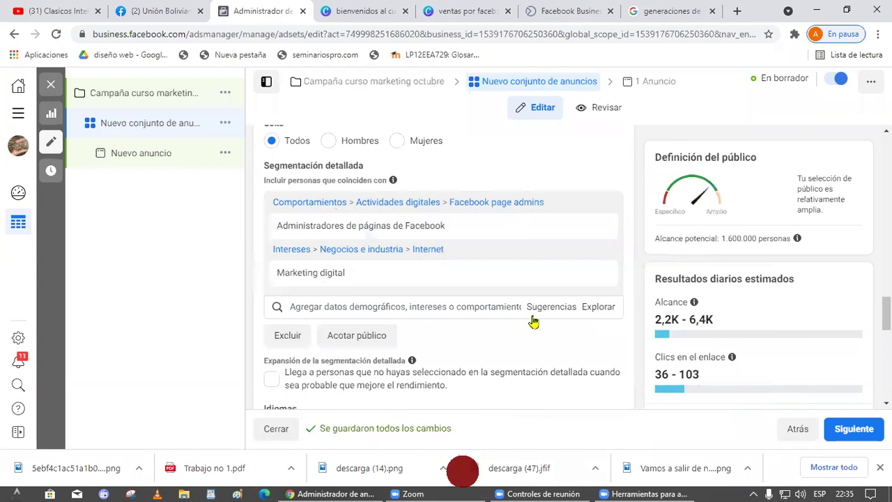
# - Narrow the audience to people who also match the PayPal interest, and check the potential reach
pyautogui.scroll(-1, 480, 327)
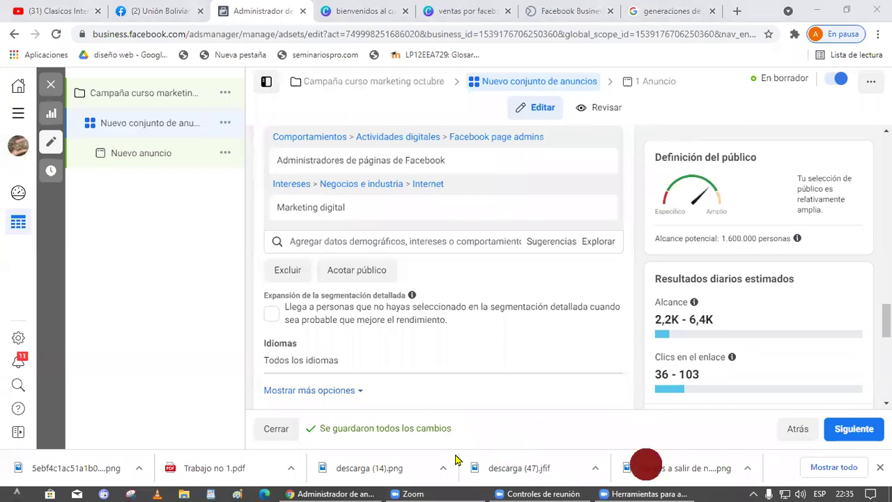
pyautogui.moveTo(418, 240)
pyautogui.mouseDown()
pyautogui.moveTo(318, 235)
pyautogui.moveTo(408, 293)
pyautogui.moveTo(534, 299)
pyautogui.moveTo(427, 292)
pyautogui.mouseUp()
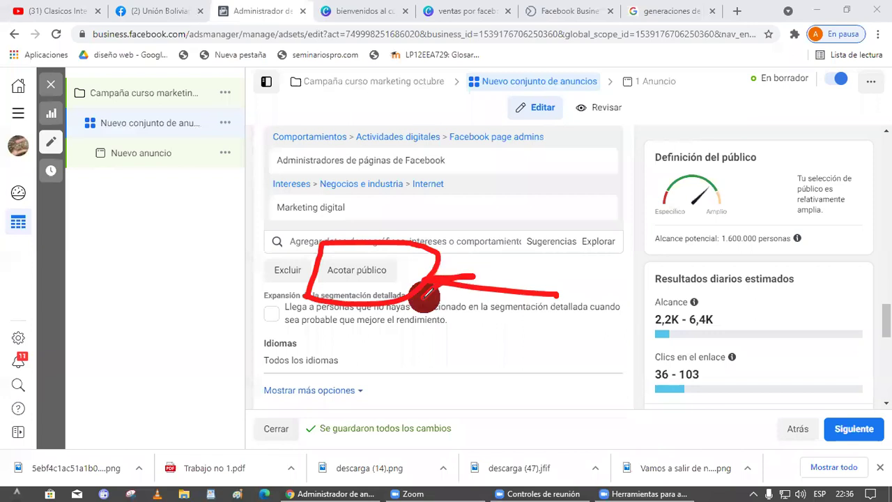
pyautogui.click(357, 270)
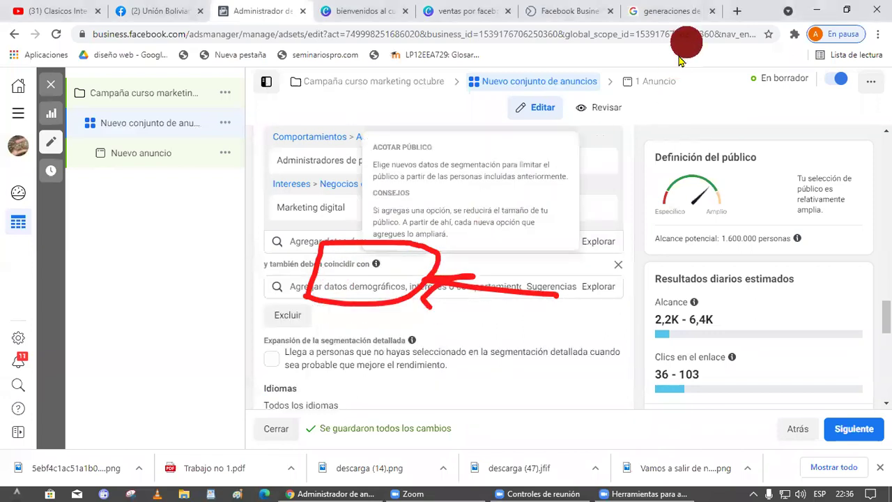
pyautogui.click(358, 286)
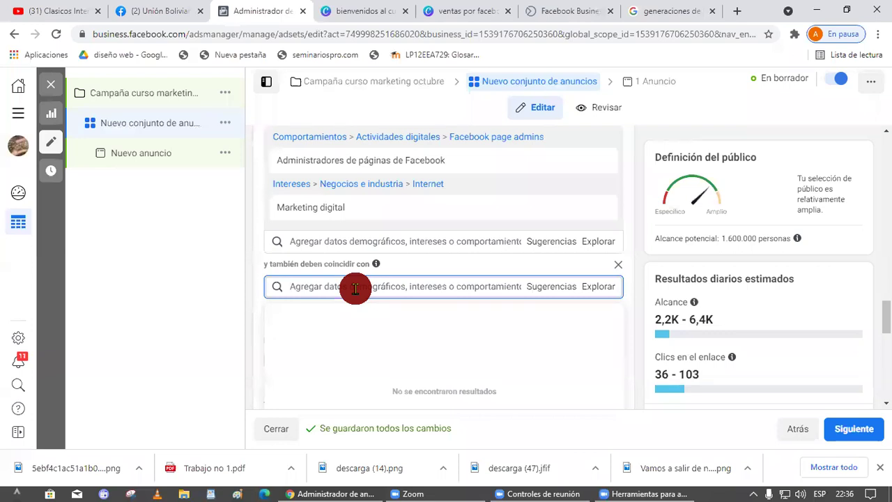
pyautogui.moveTo(313, 222)
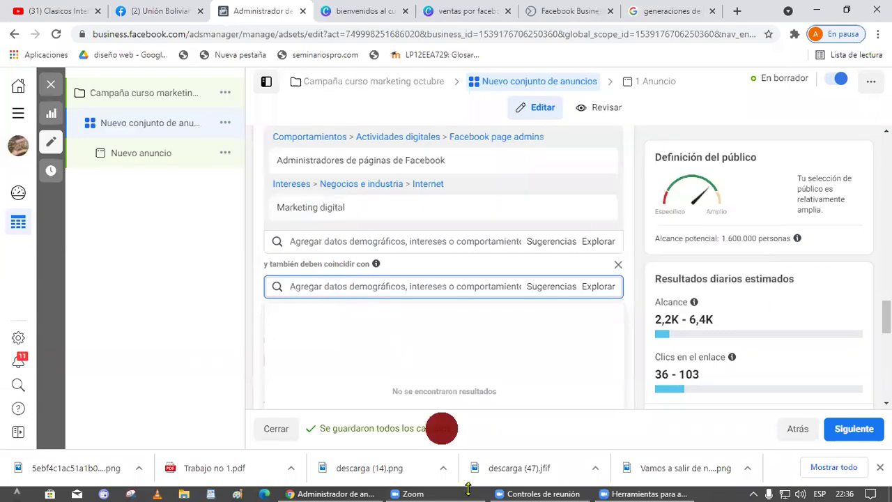
pyautogui.moveTo(342, 170)
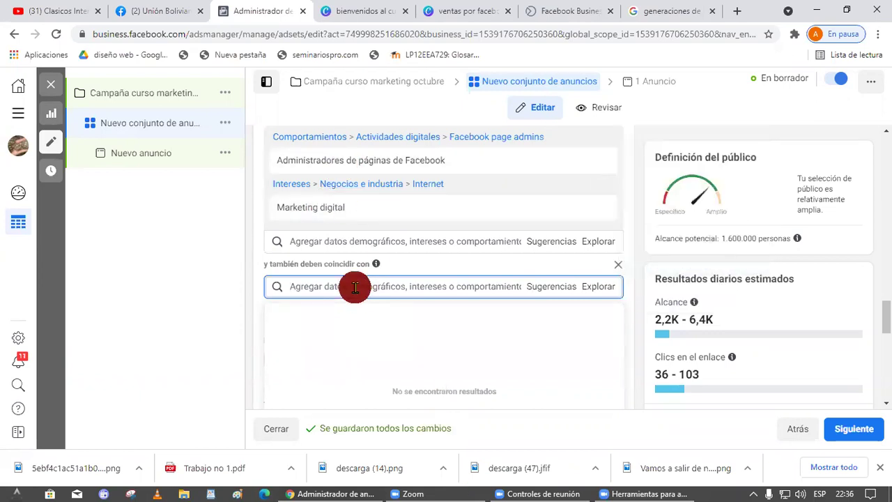
pyautogui.write('pa')
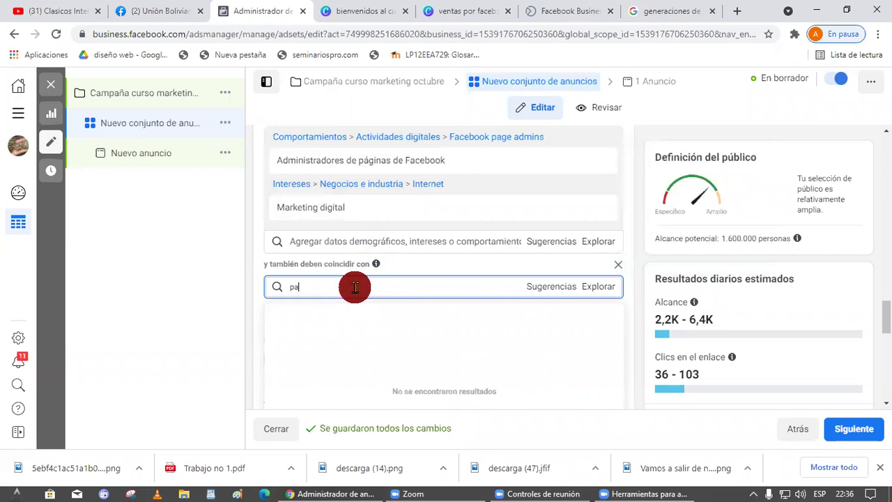
pyautogui.write('ypal')
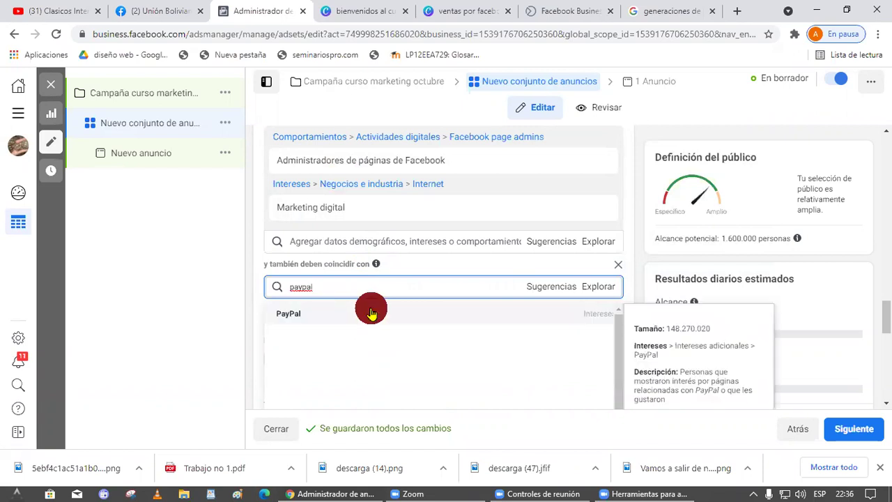
pyautogui.click(370, 313)
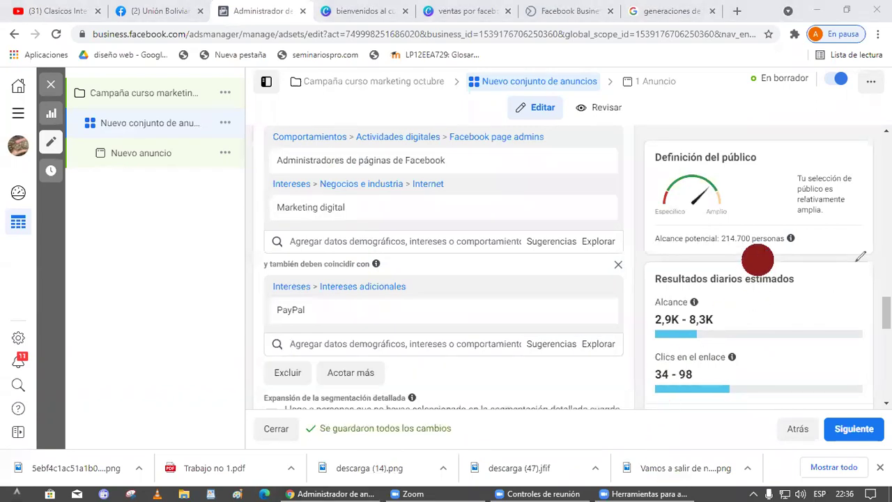
pyautogui.moveTo(702, 253); pyautogui.dragTo(862, 261)
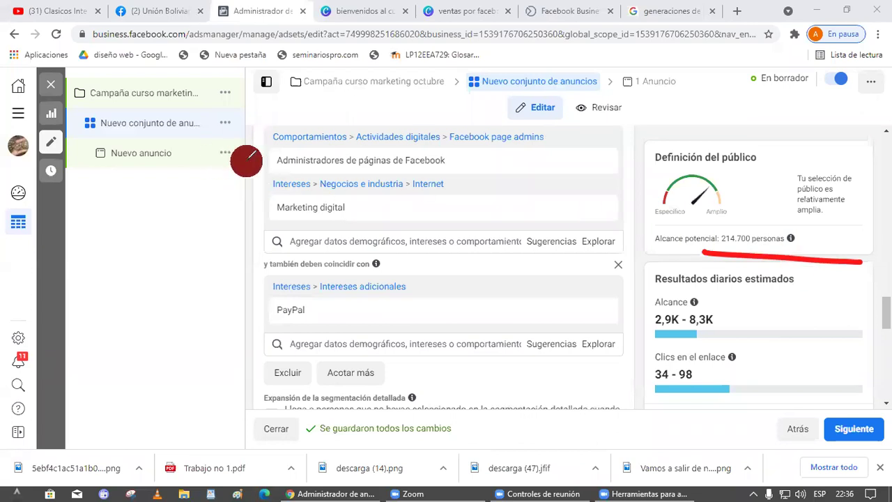
pyautogui.moveTo(259, 161)
pyautogui.mouseDown()
pyautogui.moveTo(218, 165)
pyautogui.moveTo(199, 179)
pyautogui.moveTo(272, 195)
pyautogui.moveTo(199, 193)
pyautogui.moveTo(191, 174)
pyautogui.mouseUp()
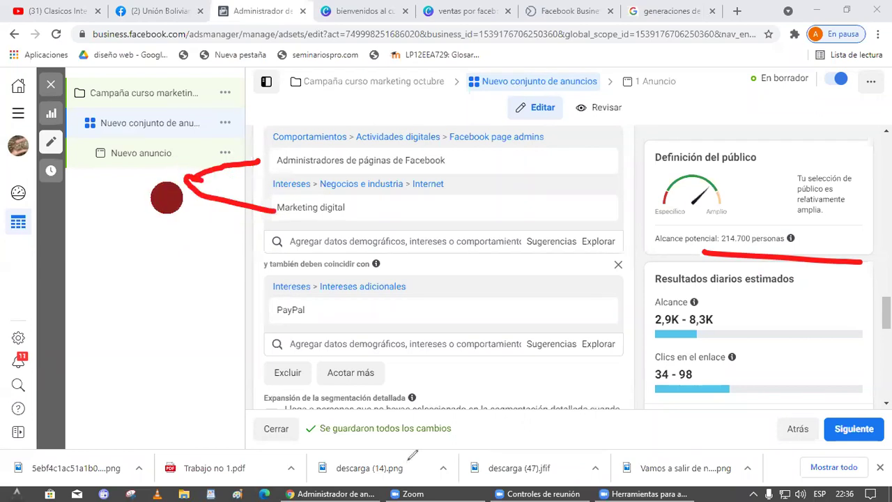
pyautogui.moveTo(187, 166)
pyautogui.mouseDown()
pyautogui.moveTo(191, 180)
pyautogui.moveTo(147, 322)
pyautogui.moveTo(273, 319)
pyautogui.moveTo(218, 324)
pyautogui.mouseUp()
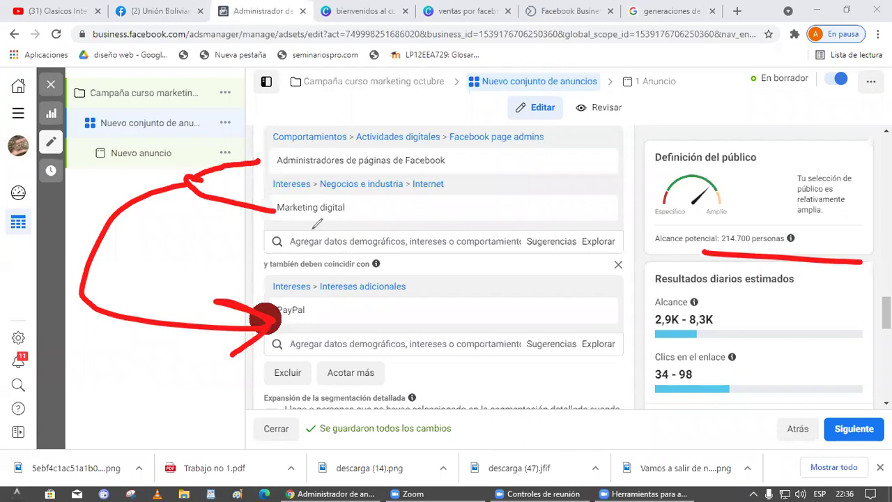
pyautogui.press('Escape')
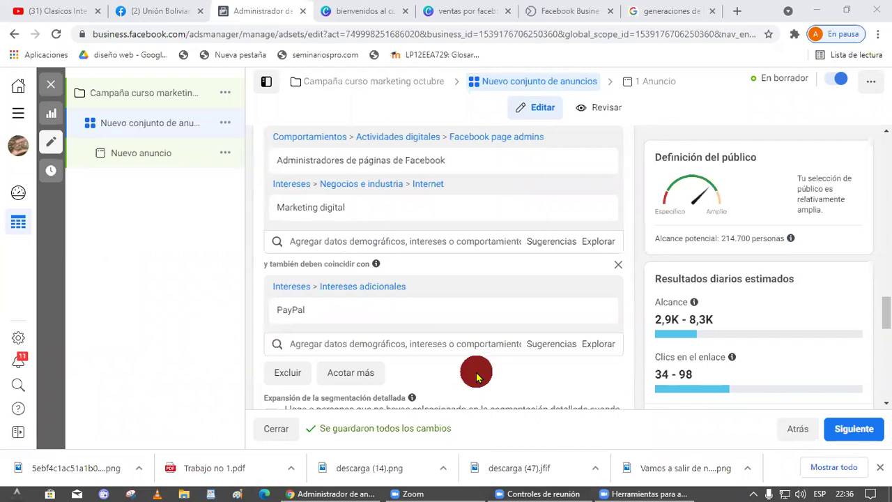
# - Narrow the audience further with a second must-also-match condition, Tarjeta de débito, and check the potential reach
pyautogui.scroll(-1, 476, 369)
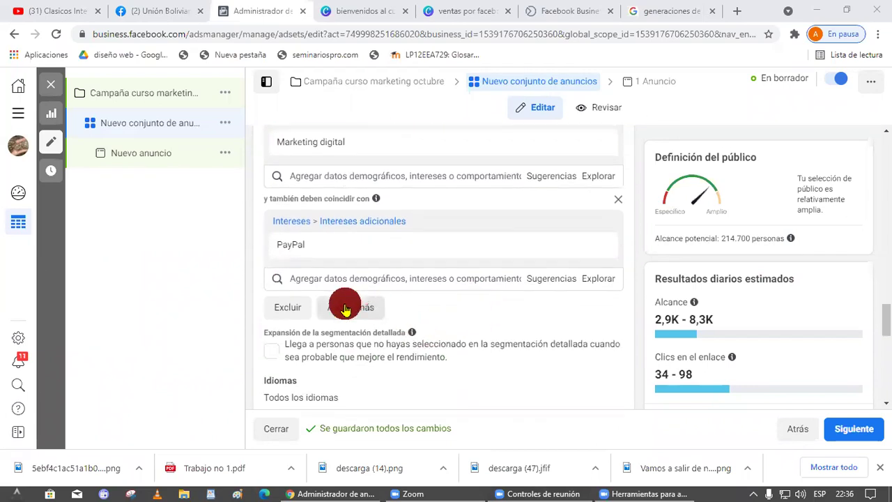
pyautogui.click(345, 309)
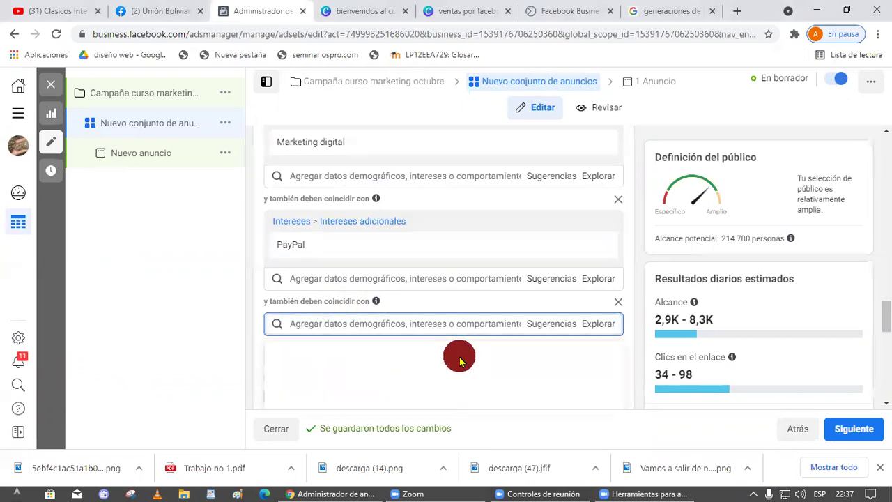
pyautogui.write('tarjeta de debito')
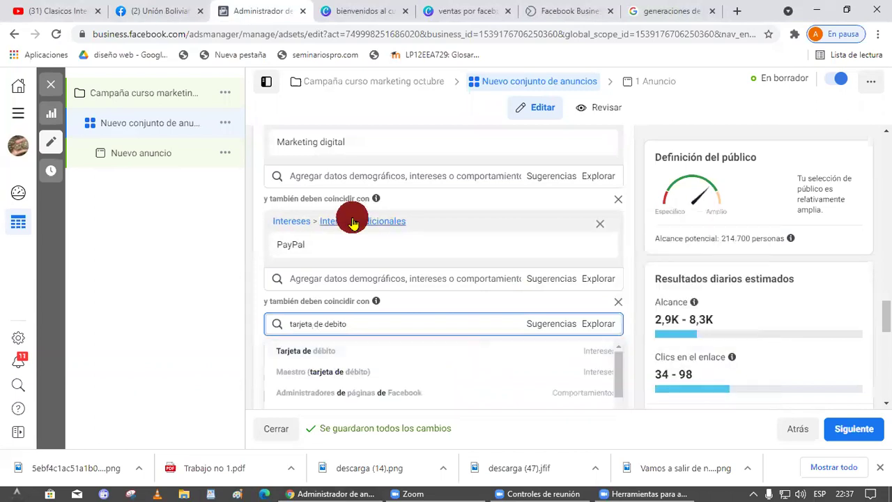
pyautogui.click(392, 352)
pyautogui.moveTo(717, 239); pyautogui.dragTo(850, 244)
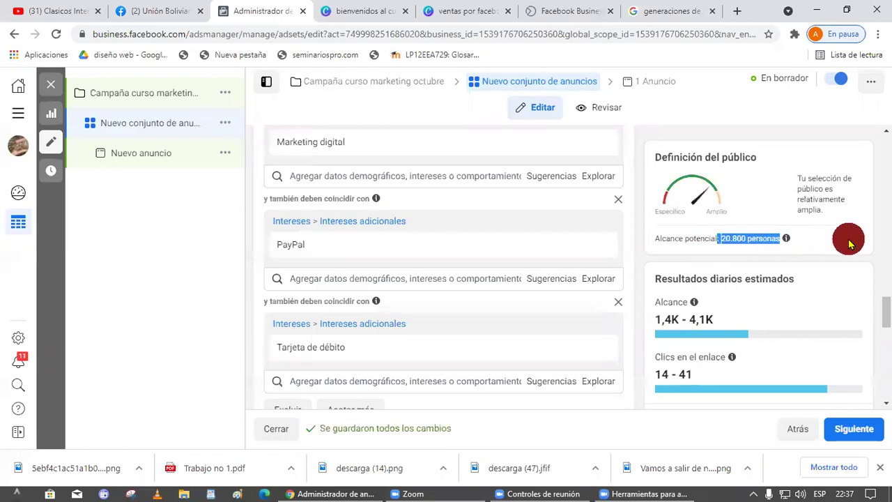
# - Set the ad set's daily budget to Bs.7 and compare the potential reach with the estimated daily results
pyautogui.click(744, 241)
pyautogui.moveTo(724, 239); pyautogui.dragTo(488, 468)
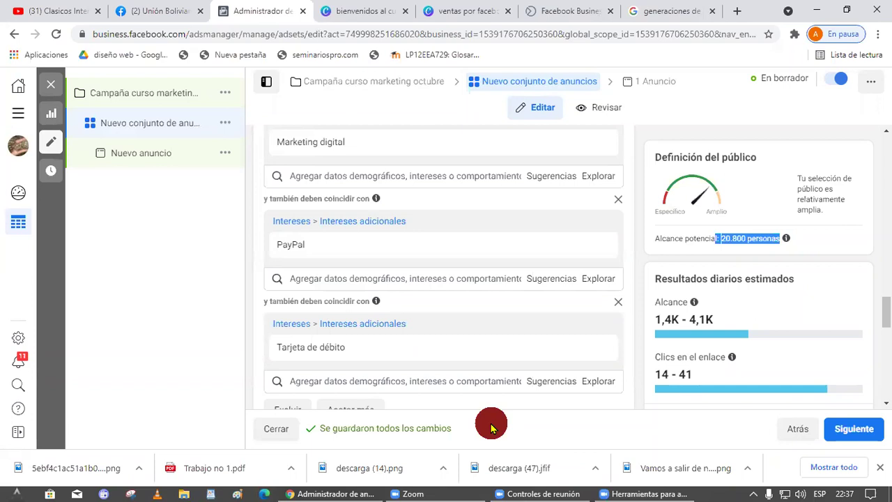
pyautogui.moveTo(713, 241)
pyautogui.mouseDown()
pyautogui.moveTo(843, 258)
pyautogui.moveTo(726, 238)
pyautogui.mouseUp()
pyautogui.scroll(10, 810, 299)
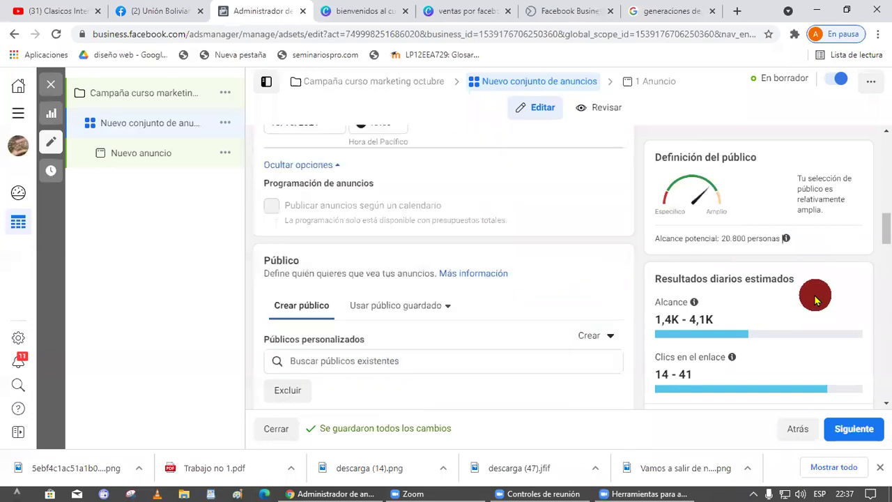
pyautogui.scroll(1, 544, 337)
pyautogui.moveTo(508, 348); pyautogui.dragTo(395, 361)
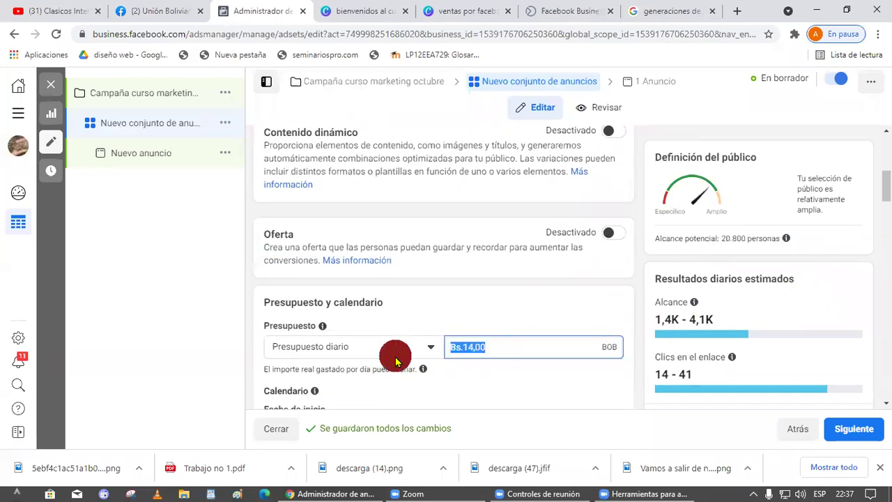
pyautogui.write('7')
pyautogui.click(552, 420)
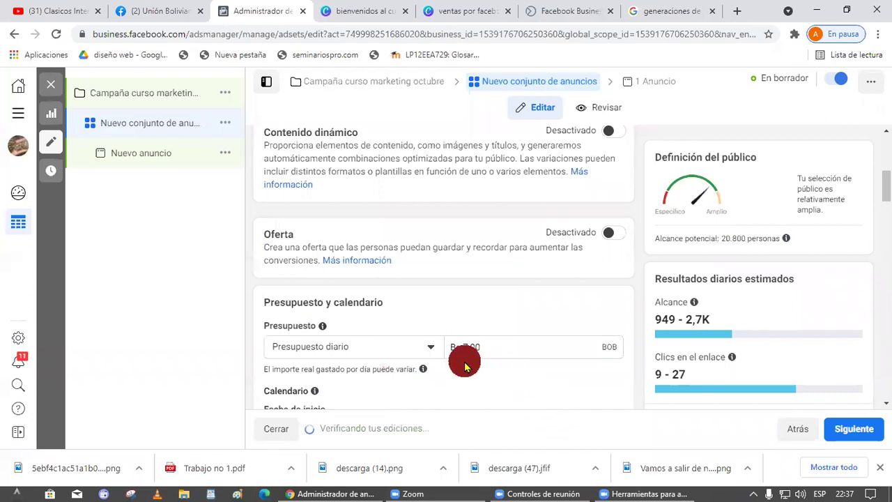
pyautogui.moveTo(493, 348); pyautogui.dragTo(453, 342)
pyautogui.moveTo(720, 237); pyautogui.dragTo(874, 260)
pyautogui.click(860, 267)
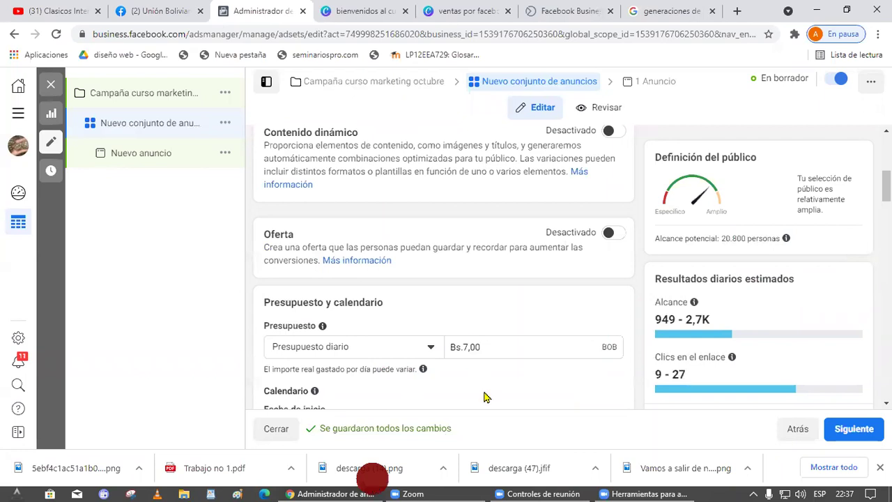
# - Set the ad set's daily budget back to Bs.14
pyautogui.scroll(-5, 498, 415)
pyautogui.scroll(3, 502, 386)
pyautogui.tripleClick(493, 217)
pyautogui.write('1')
pyautogui.press('BackSpace')
pyautogui.press('BackSpace')
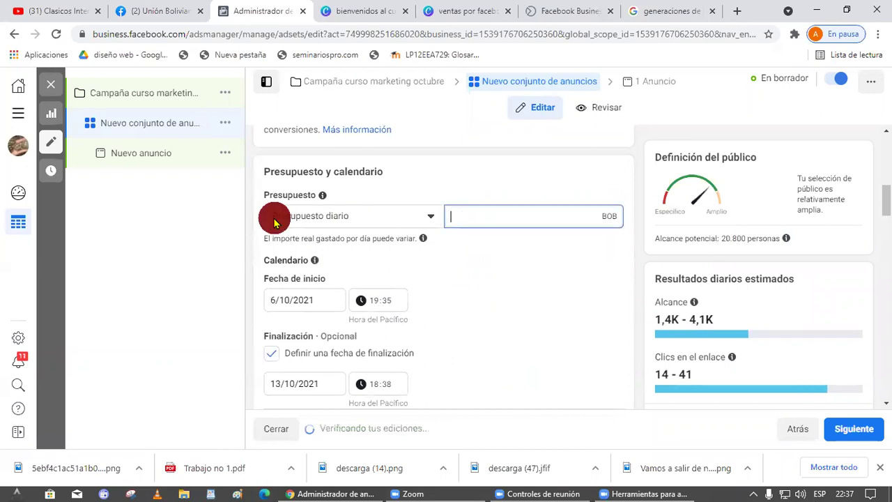
pyautogui.write('14')
pyautogui.click(512, 282)
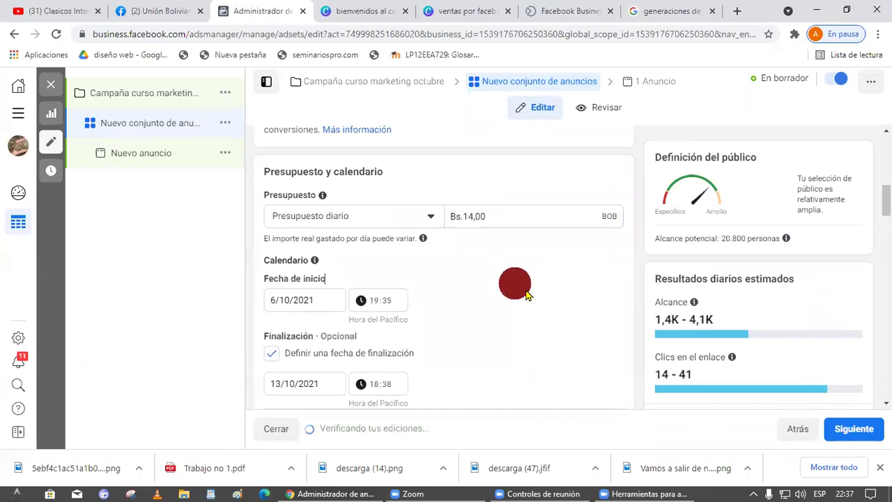
# - Remove the PayPal and Tarjeta de débito interests along with both must-also-match conditions from the detailed targeting
pyautogui.scroll(-10, 542, 293)
pyautogui.scroll(-3, 550, 286)
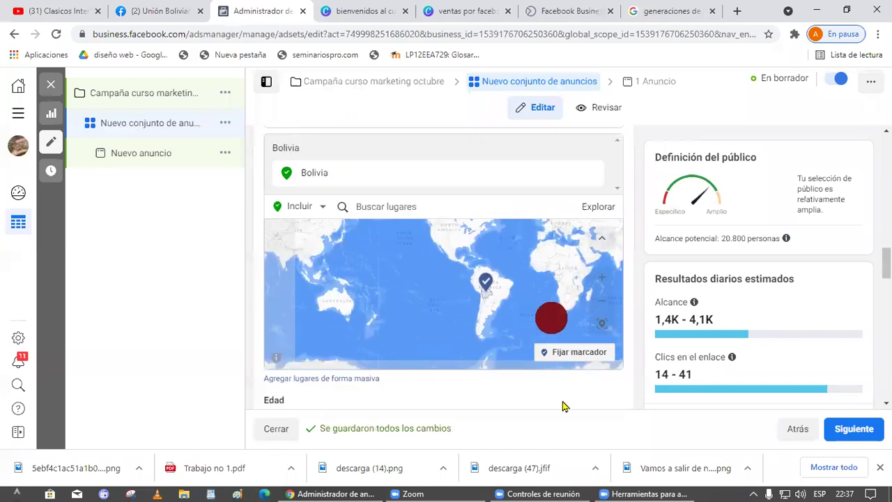
pyautogui.scroll(-6, 573, 408)
pyautogui.scroll(-1, 606, 395)
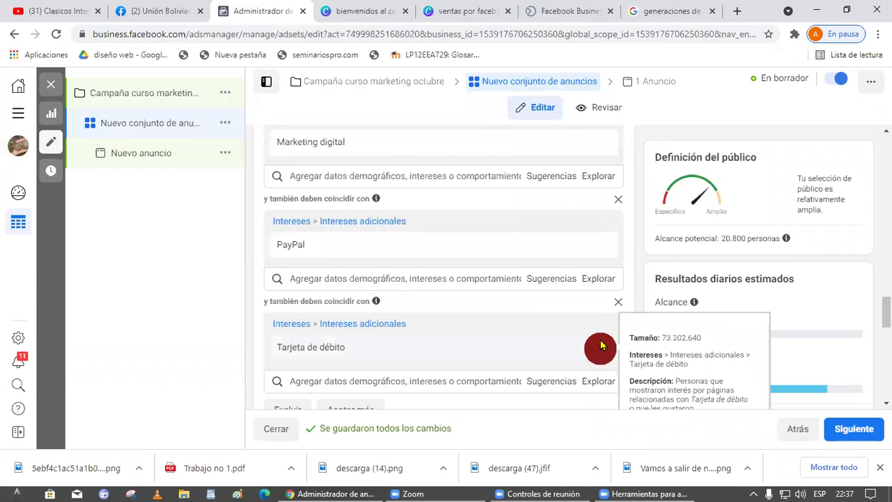
pyautogui.click(601, 353)
pyautogui.click(603, 249)
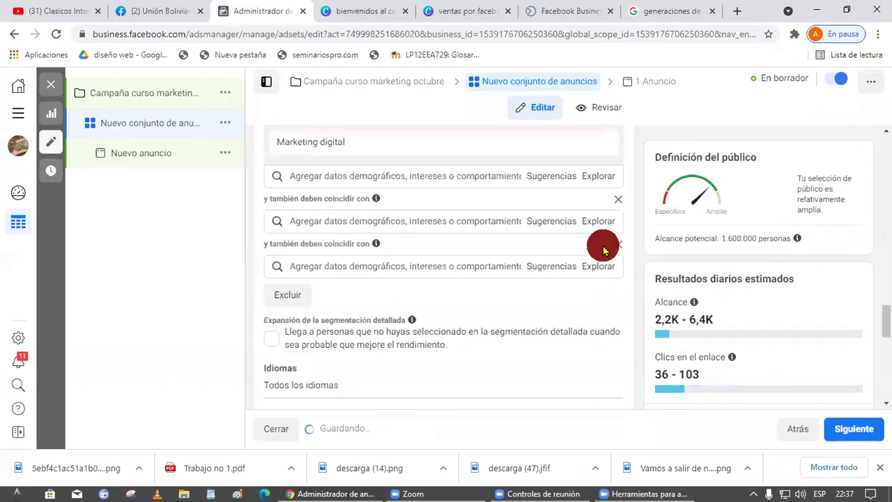
pyautogui.scroll(2, 404, 240)
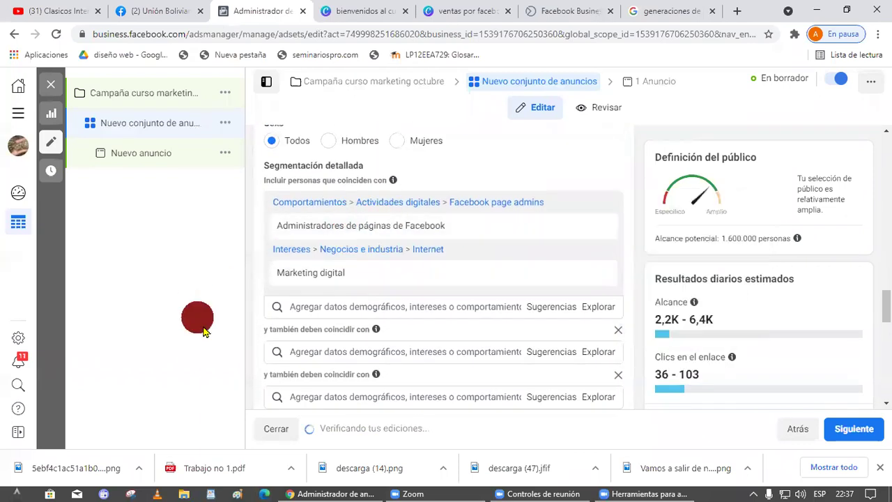
pyautogui.scroll(-1, 255, 361)
pyautogui.scroll(-2, 254, 361)
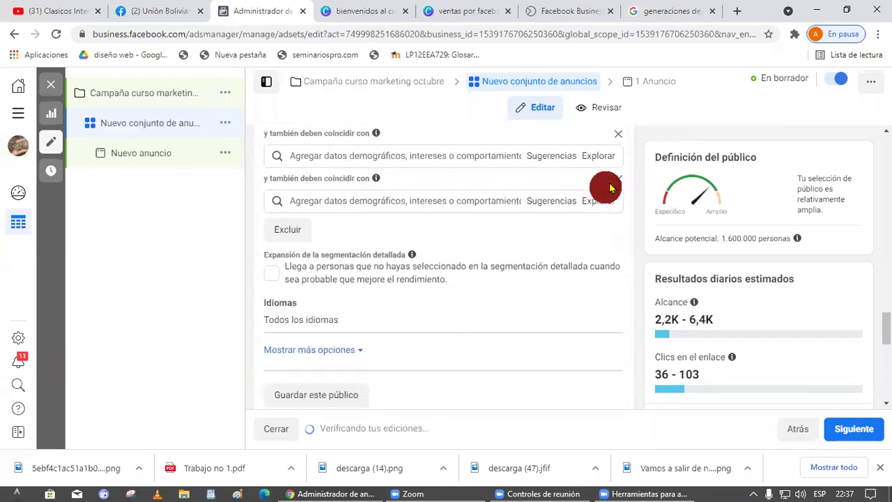
pyautogui.click(616, 136)
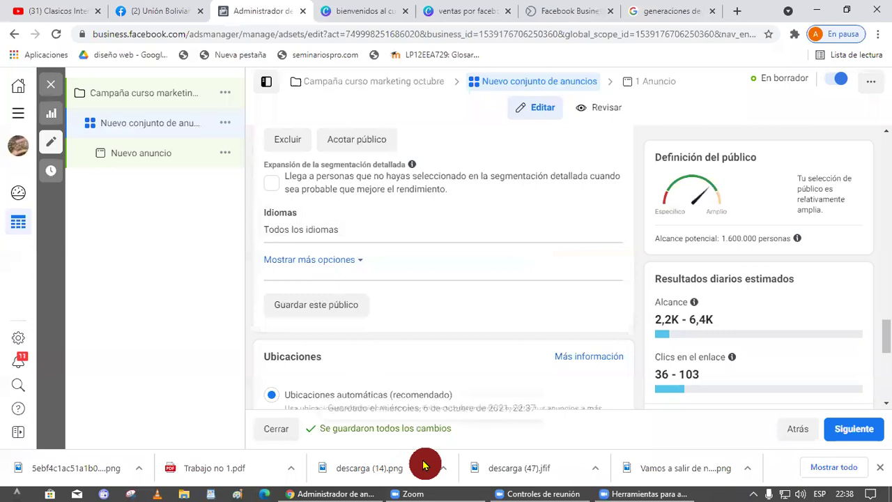
# - Open the audience's language selection for editing and review the location map, age range and detailed targeting
pyautogui.scroll(2, 289, 366)
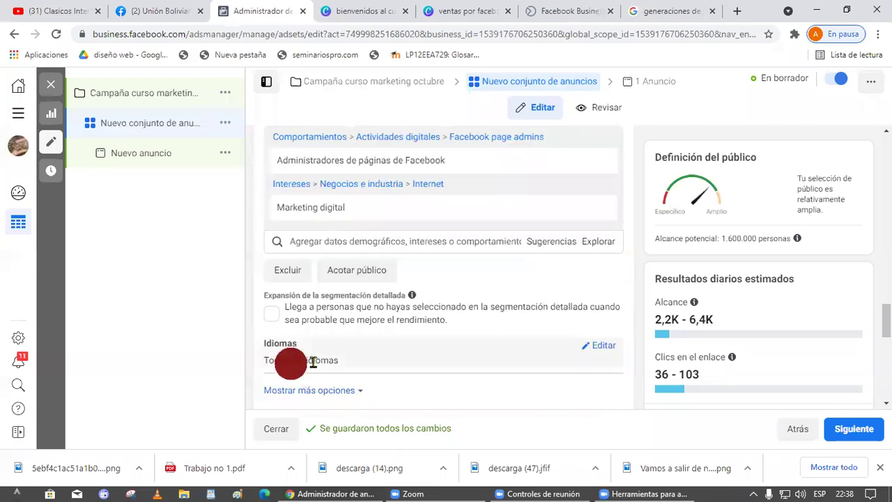
pyautogui.moveTo(342, 360); pyautogui.dragTo(255, 350)
pyautogui.click(234, 364)
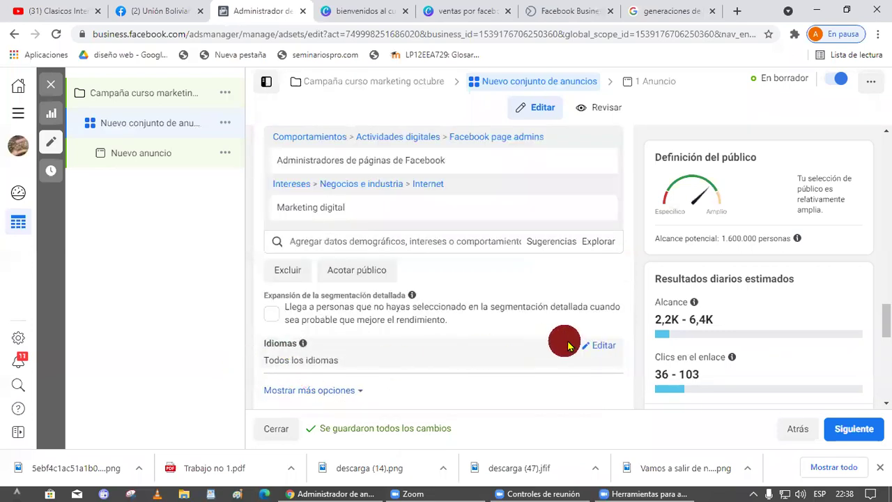
pyautogui.click(598, 345)
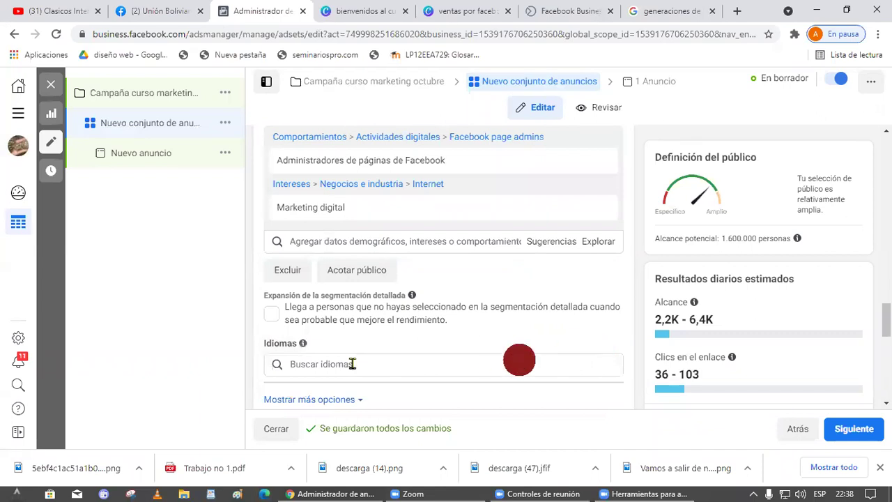
pyautogui.scroll(6, 352, 363)
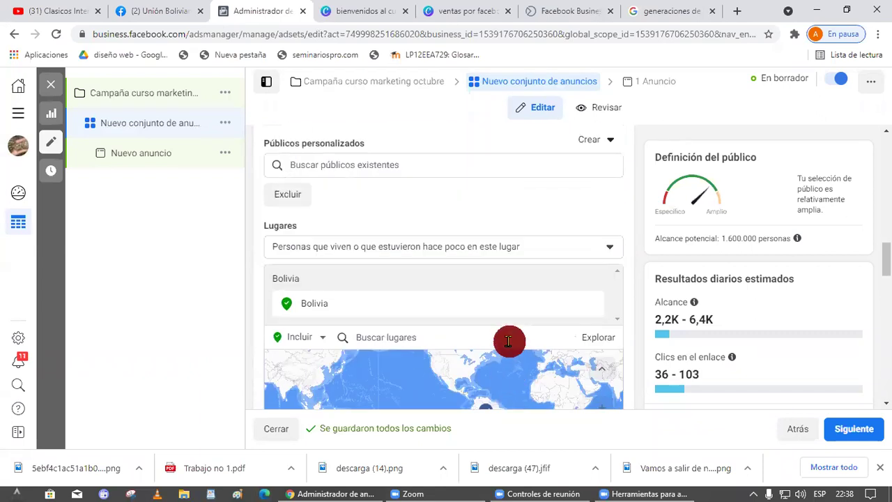
pyautogui.scroll(-1, 632, 370)
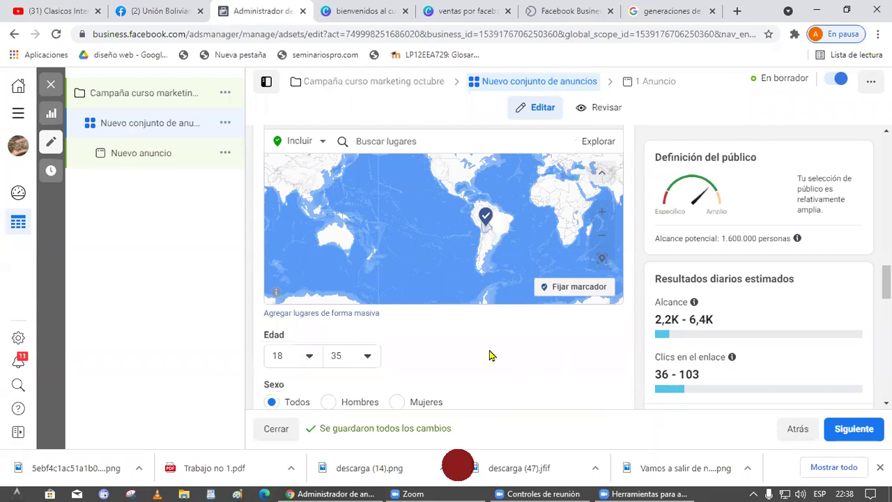
pyautogui.moveTo(448, 182); pyautogui.dragTo(366, 216)
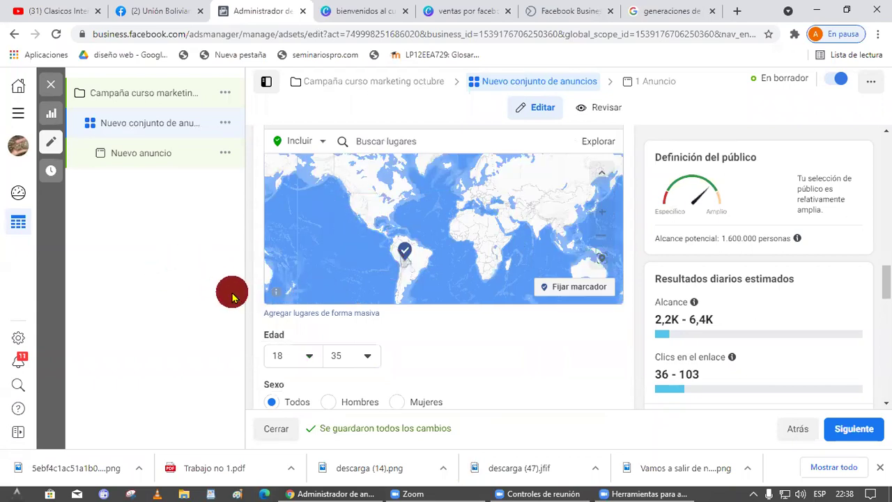
pyautogui.scroll(-1, 252, 299)
pyautogui.scroll(-3, 252, 300)
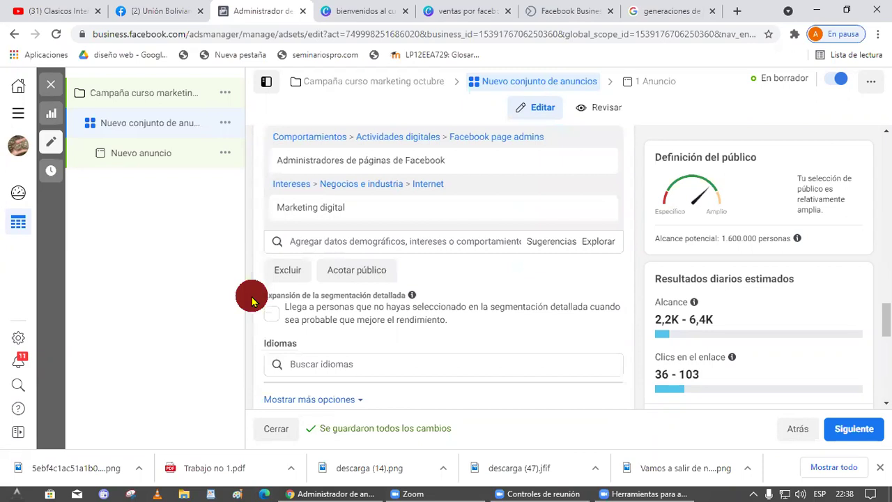
pyautogui.scroll(-1, 357, 315)
pyautogui.click(363, 298)
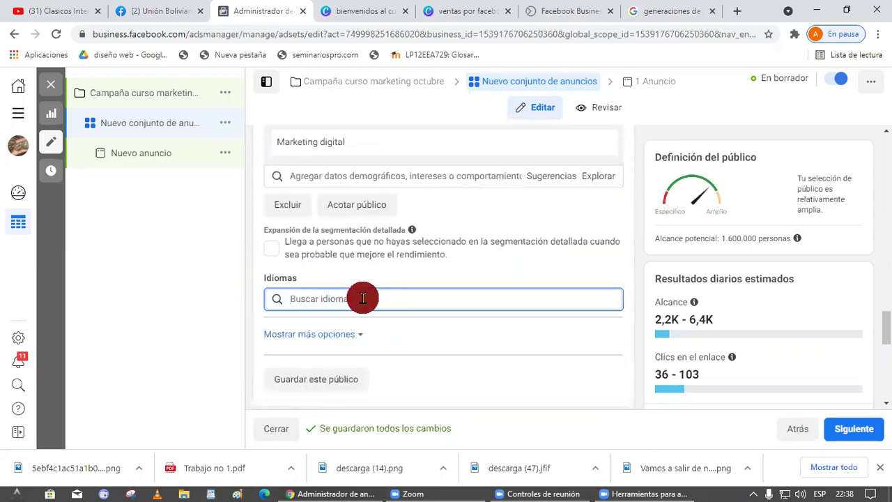
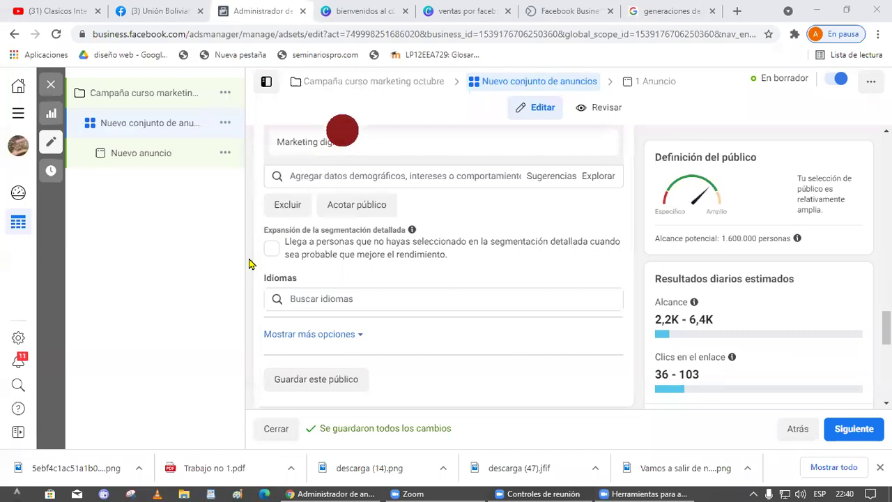
# - Review the placement options and switch the ad set to Ubicaciones manuales
pyautogui.scroll(2, 520, 362)
pyautogui.scroll(-1, 519, 362)
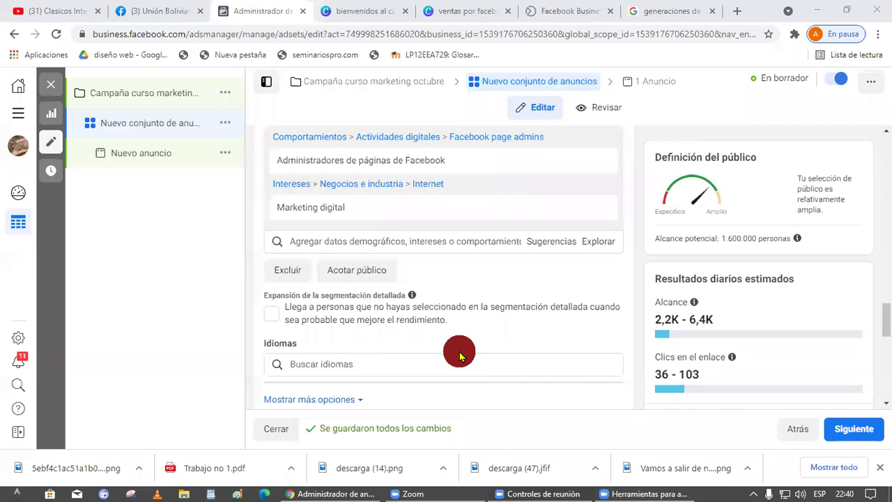
pyautogui.scroll(-1, 443, 361)
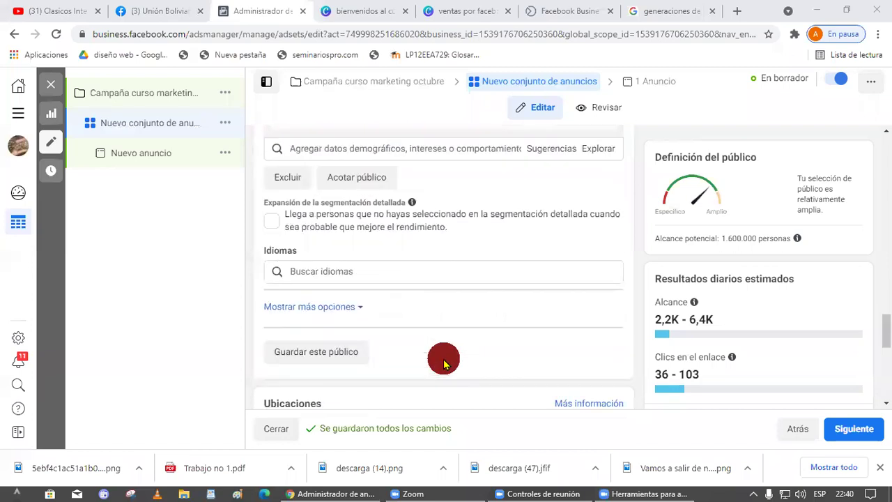
pyautogui.scroll(-3, 443, 361)
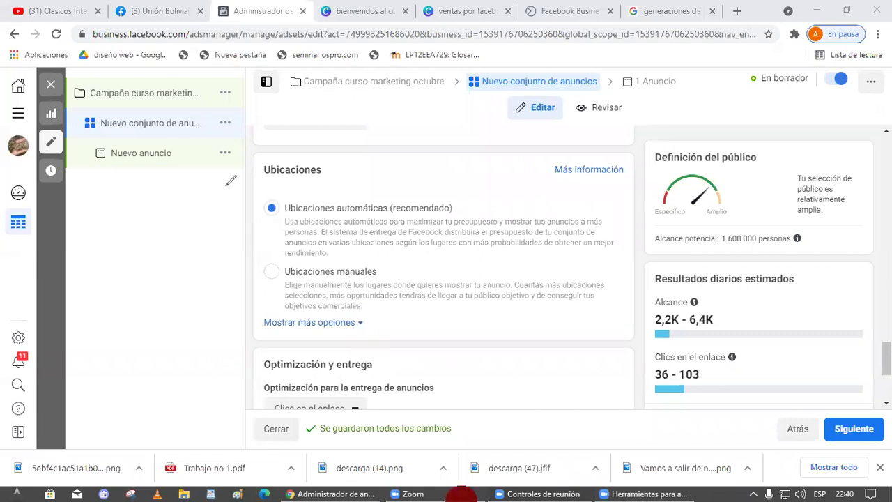
pyautogui.moveTo(244, 197); pyautogui.dragTo(224, 187)
pyautogui.moveTo(481, 216); pyautogui.dragTo(522, 198)
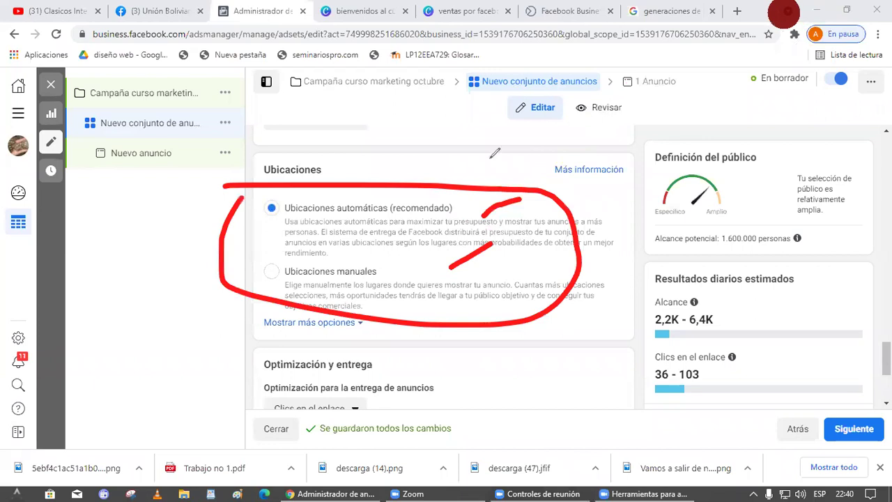
pyautogui.click(783, 14)
pyautogui.click(346, 274)
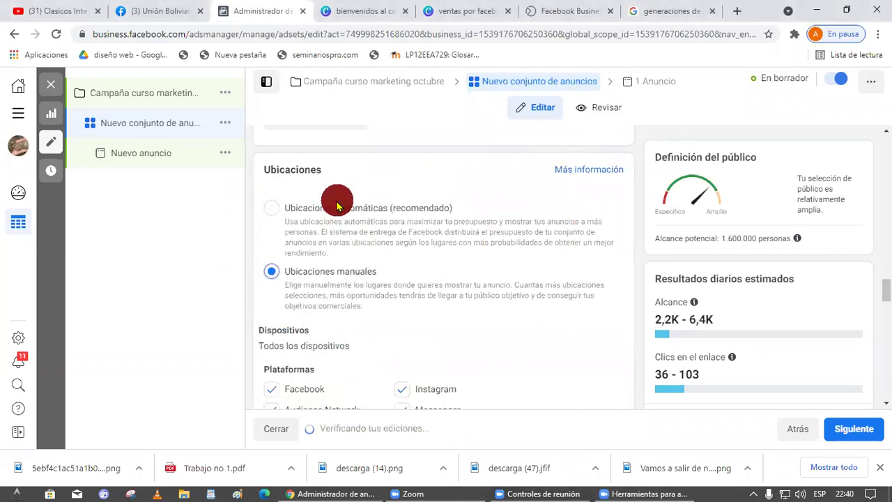
# - Exclude Audience Network and Messenger from the placement platforms, keeping only Facebook and Instagram
pyautogui.scroll(-2, 509, 311)
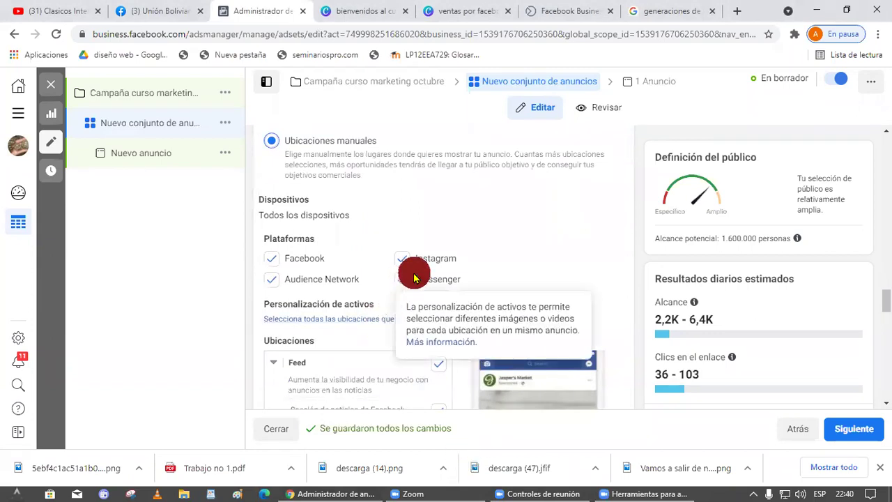
pyautogui.click(364, 488)
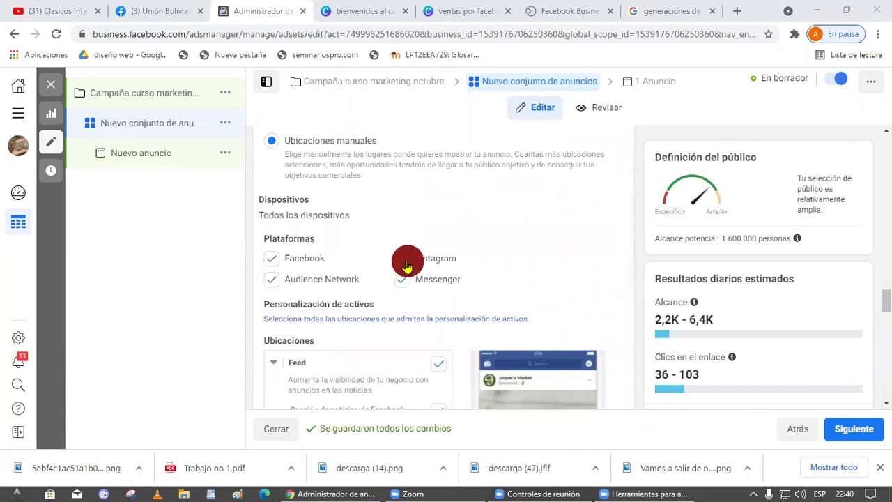
pyautogui.click(274, 282)
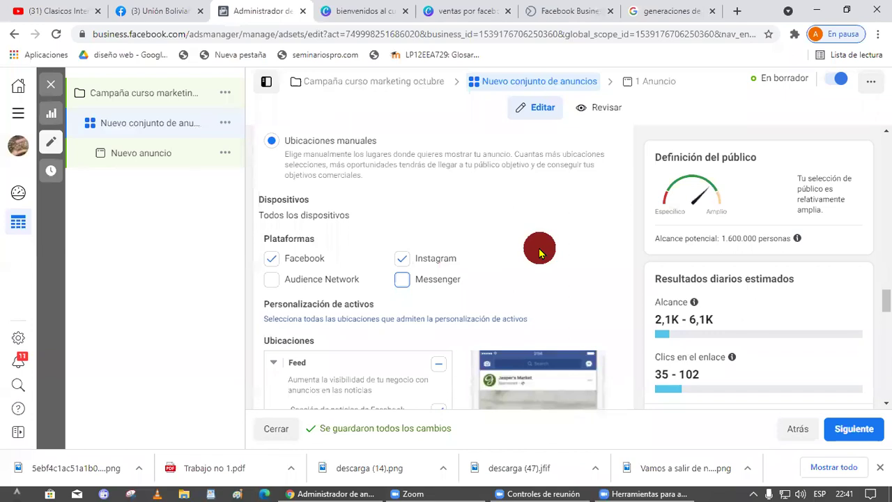
# - Deselect the feed placements Feeds de videos de Facebook, Columna derecha de Facebook, Sección "Explorar" de Instagram and Tienda de Instagram
pyautogui.scroll(-3, 537, 249)
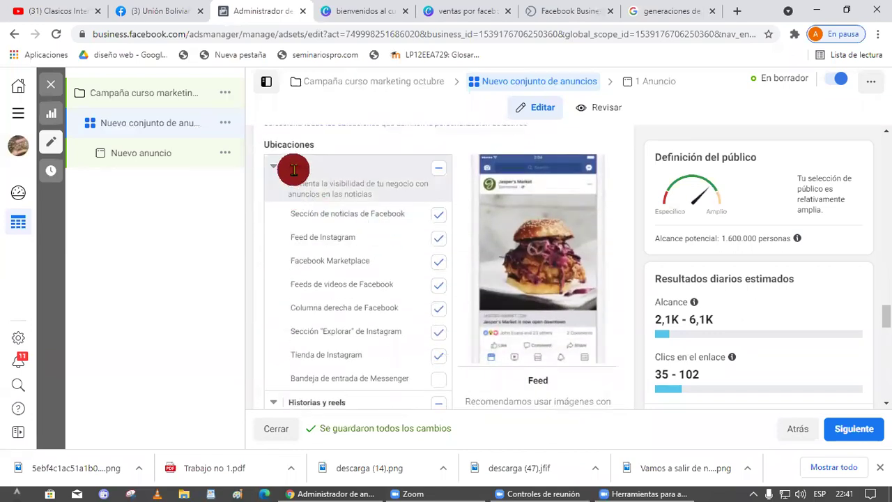
pyautogui.click(438, 261)
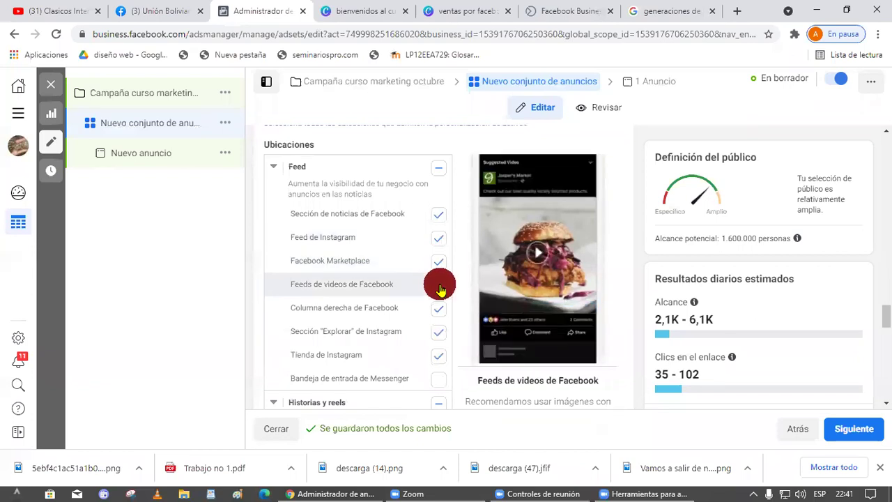
pyautogui.click(438, 284)
pyautogui.click(438, 307)
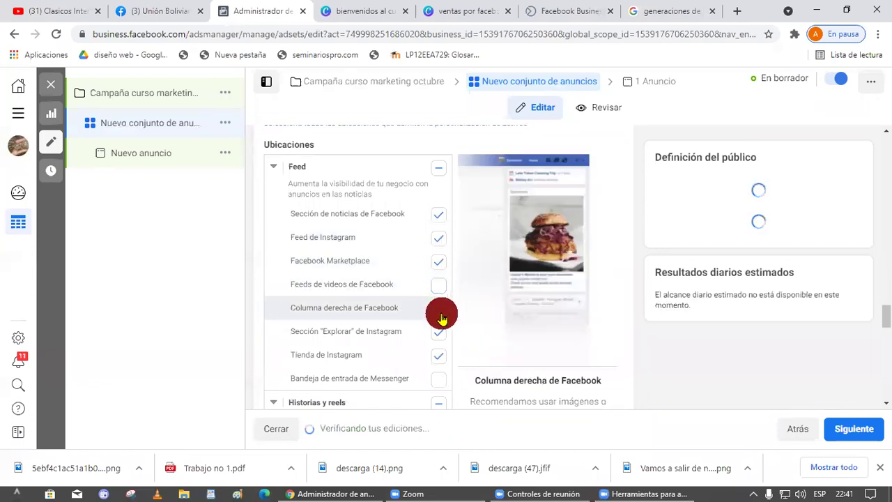
pyautogui.click(438, 354)
pyautogui.scroll(-2, 279, 338)
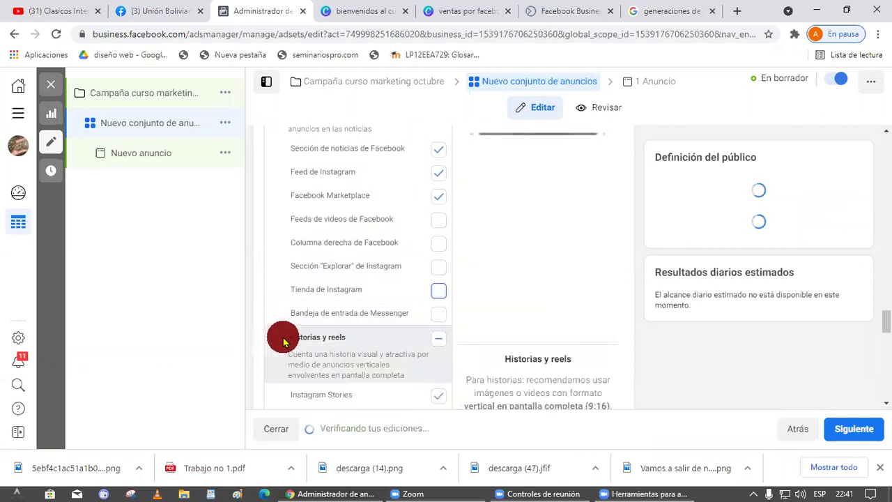
pyautogui.scroll(-1, 307, 313)
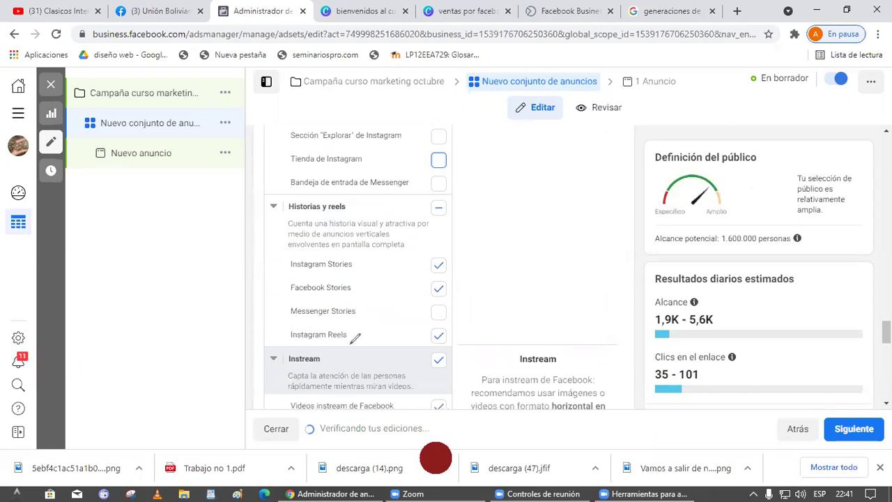
# - Mark the Historias y reels group with temporary annotations, then deselect Instagram Stories, Facebook Stories and Instagram Reels
pyautogui.moveTo(354, 338); pyautogui.dragTo(294, 186)
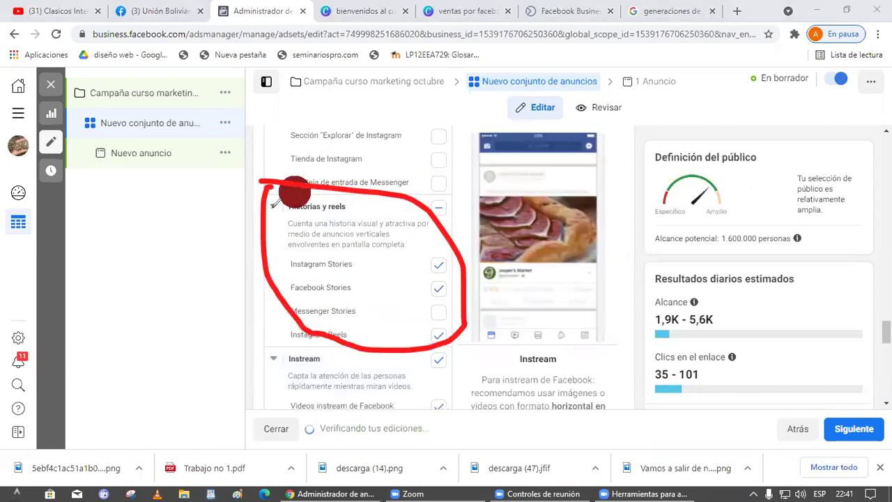
pyautogui.moveTo(352, 245); pyautogui.dragTo(555, 149)
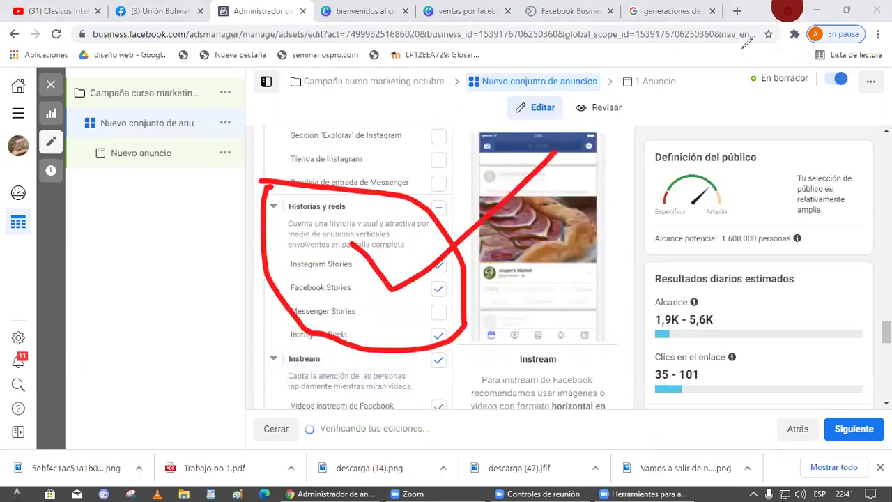
pyautogui.press('Escape')
pyautogui.moveTo(408, 269)
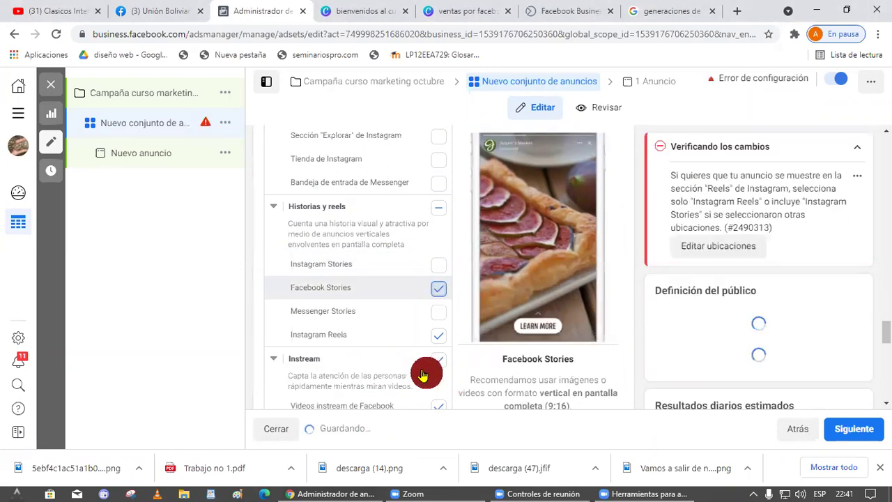
pyautogui.click(429, 339)
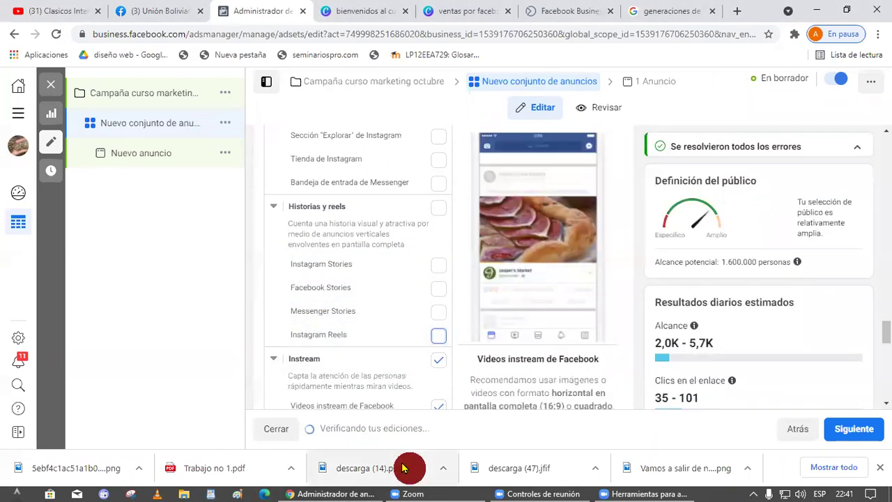
# - Deselect the Instream and En artículos placements, keeping Búsqueda selected, and review the remaining placements
pyautogui.scroll(-2, 415, 279)
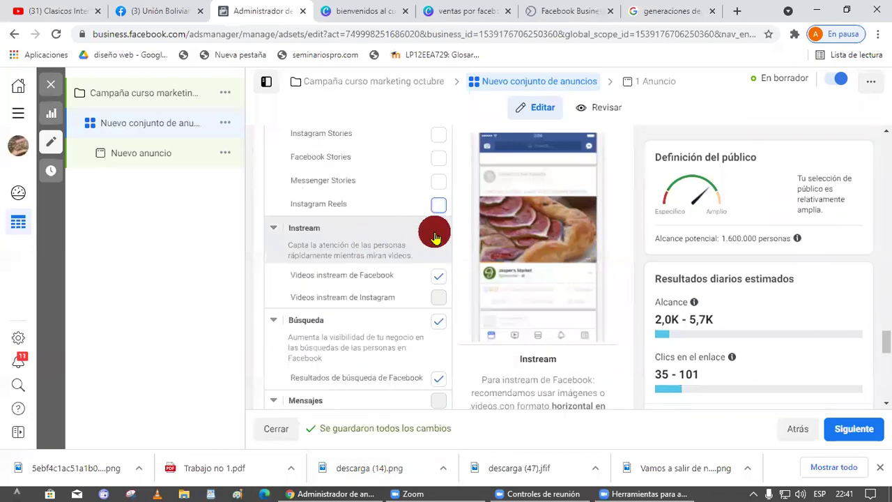
pyautogui.click(434, 238)
pyautogui.scroll(-2, 436, 223)
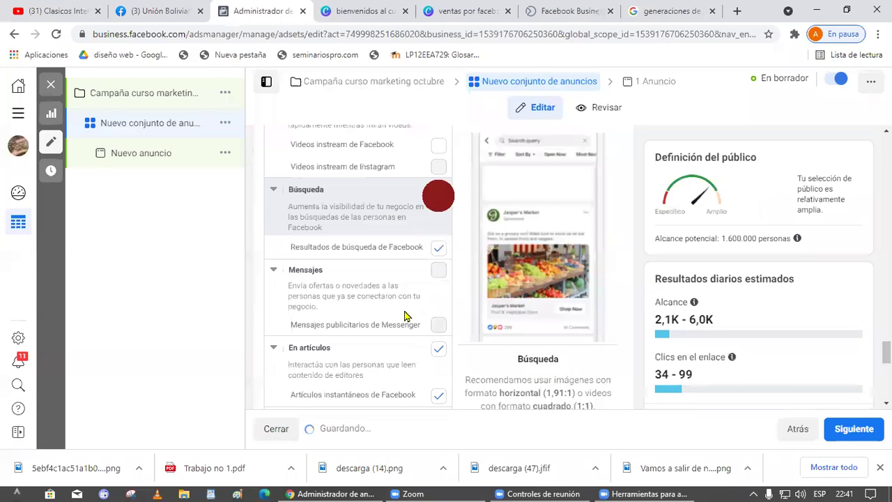
pyautogui.scroll(-1, 406, 316)
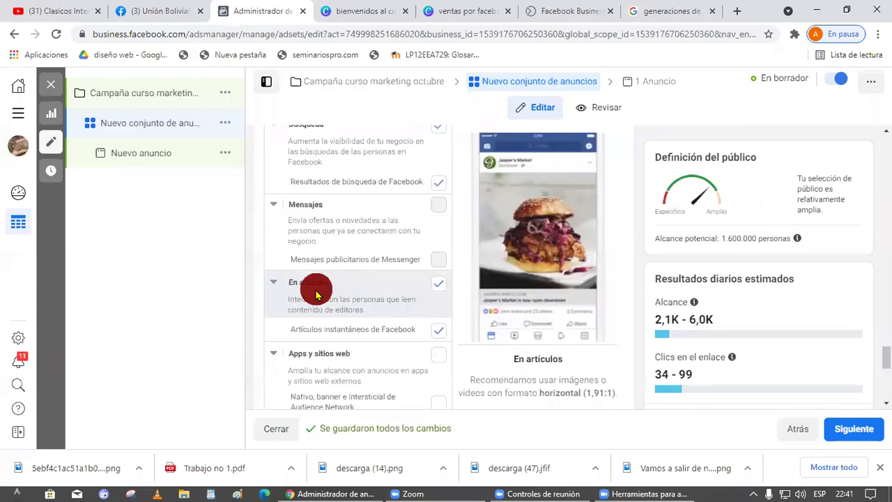
pyautogui.click(441, 265)
pyautogui.scroll(-3, 449, 277)
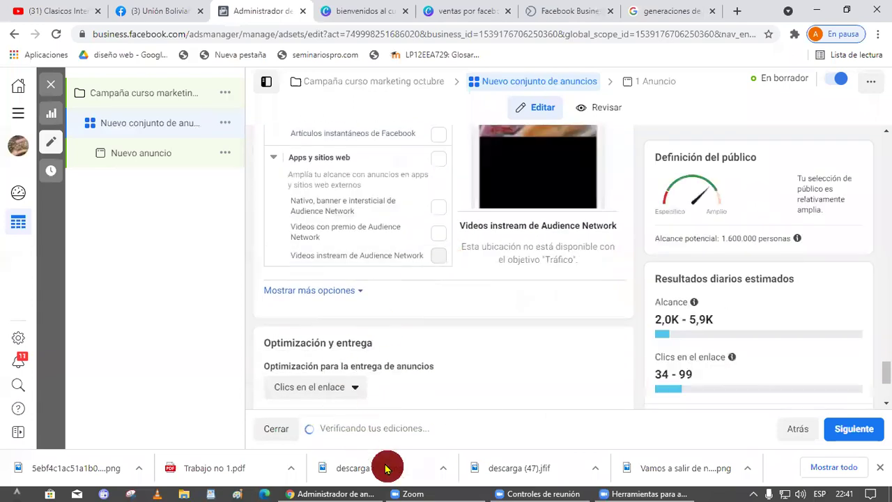
pyautogui.scroll(8, 418, 344)
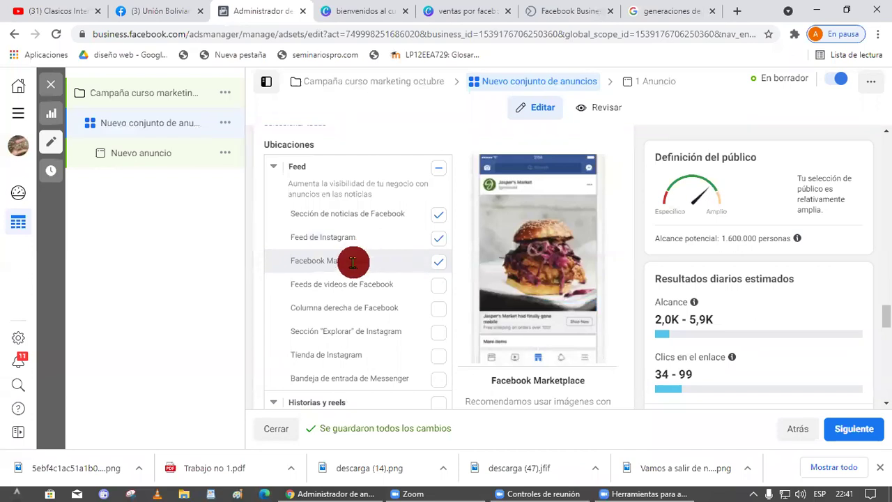
pyautogui.scroll(-1, 266, 306)
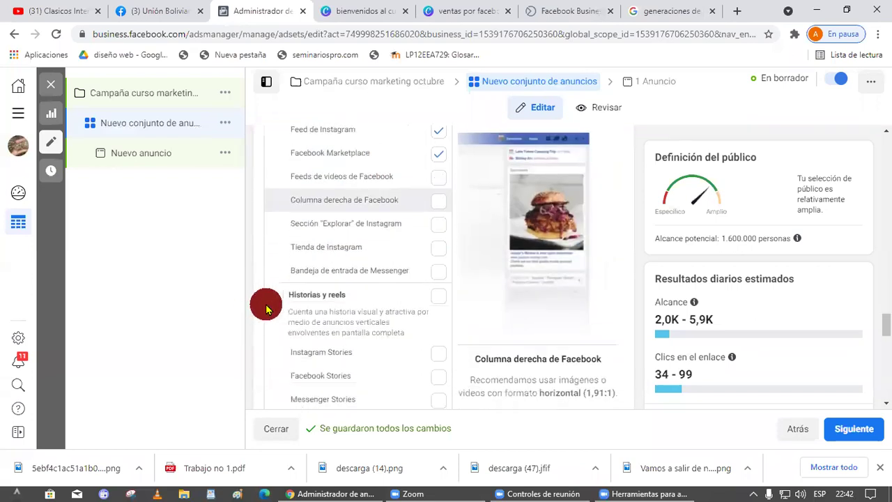
# - Review the ad delivery optimization choices and select Clics en el enlace
pyautogui.scroll(-10, 265, 307)
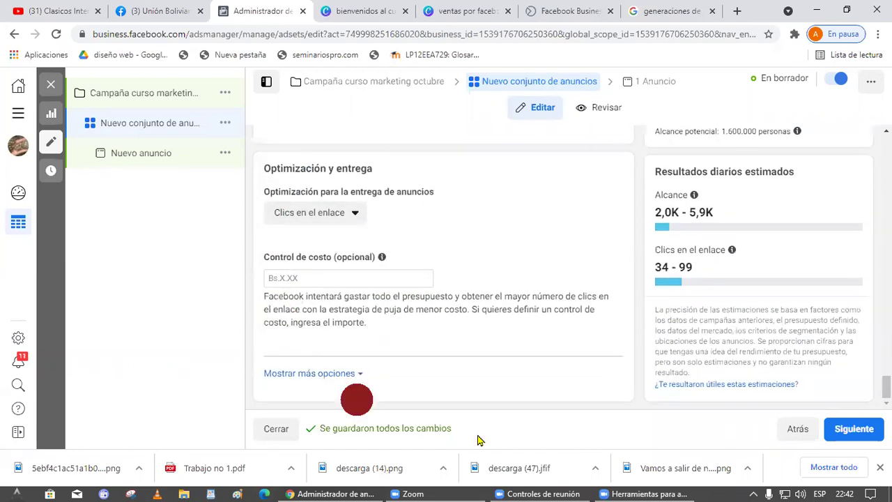
pyautogui.moveTo(295, 225)
pyautogui.mouseDown()
pyautogui.moveTo(379, 136)
pyautogui.moveTo(230, 182)
pyautogui.moveTo(337, 234)
pyautogui.mouseUp()
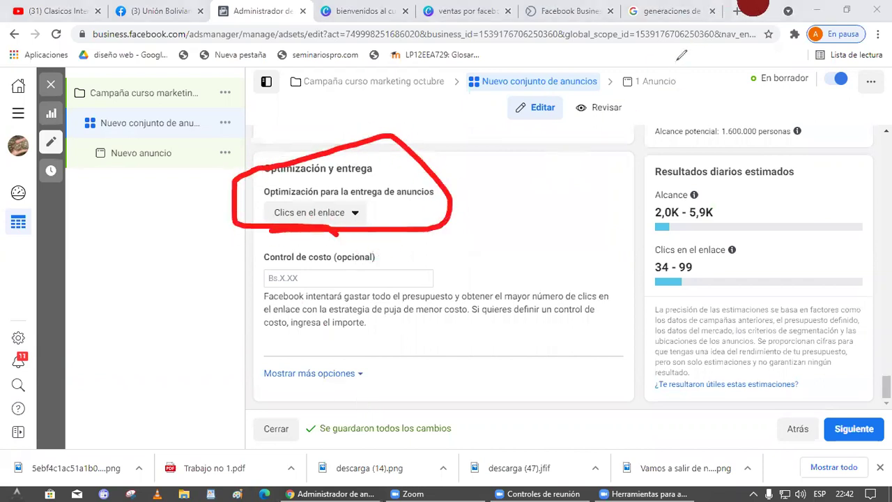
pyautogui.press('Escape')
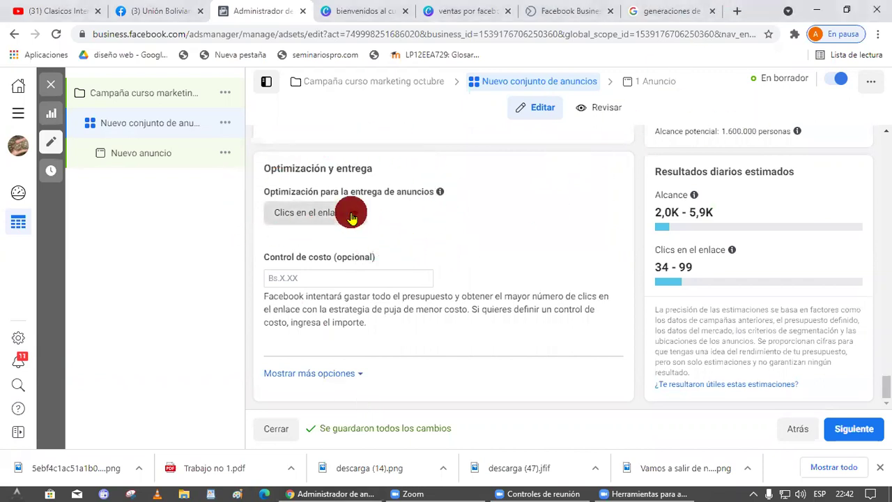
pyautogui.click(352, 214)
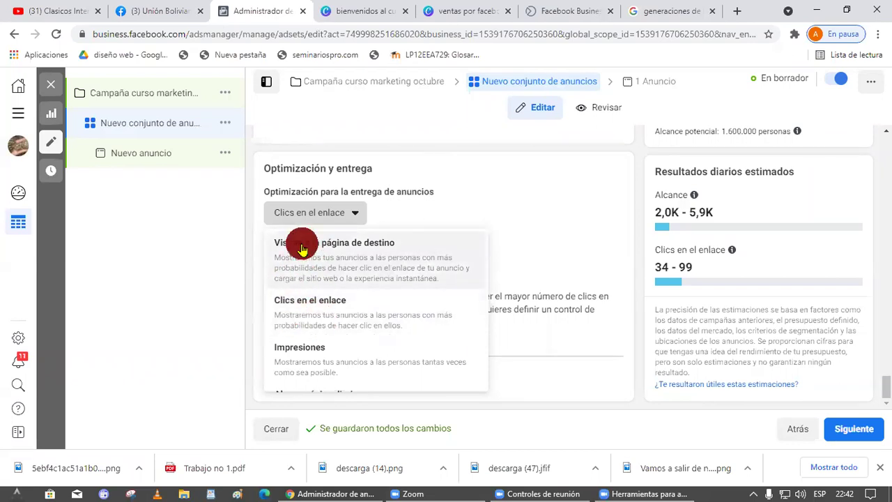
pyautogui.click(314, 311)
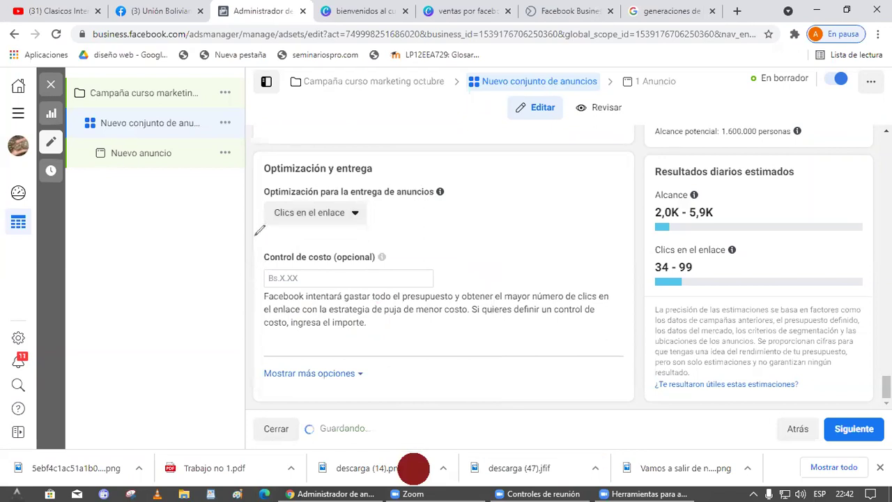
# - Draw a red circle and two arrows around the Control de costo field as a screen annotation, then erase them
pyautogui.moveTo(255, 237); pyautogui.dragTo(230, 268)
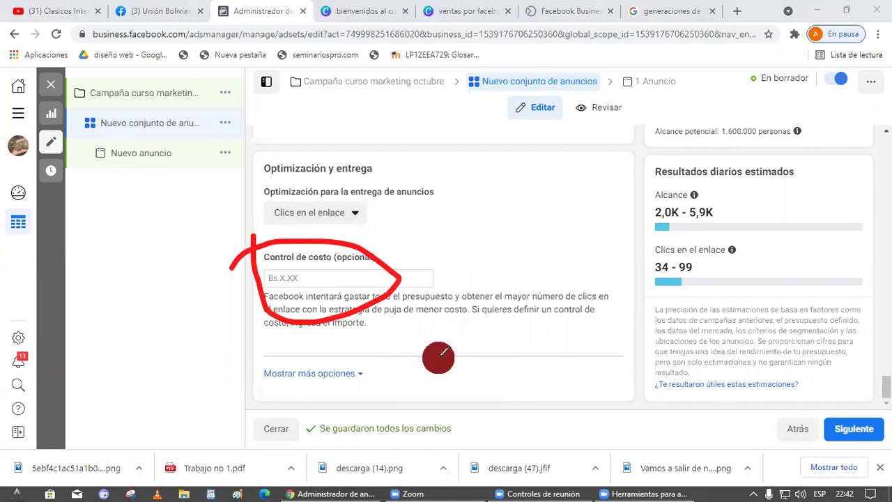
pyautogui.moveTo(163, 354)
pyautogui.mouseDown()
pyautogui.moveTo(275, 290)
pyautogui.moveTo(243, 356)
pyautogui.mouseUp()
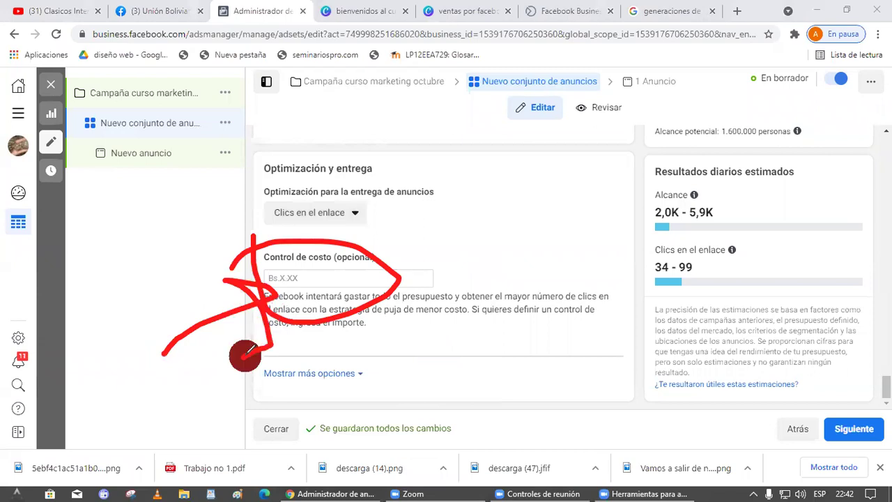
pyautogui.moveTo(91, 259); pyautogui.dragTo(233, 265)
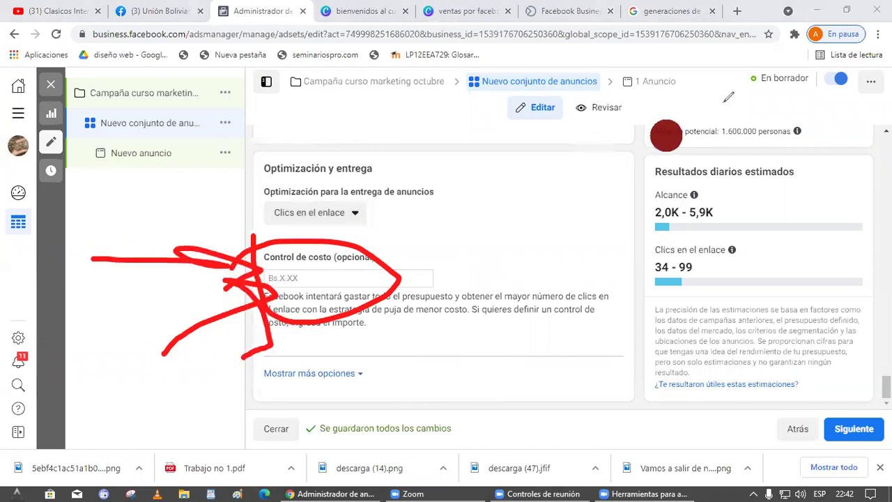
pyautogui.press('e')
# - Annotate the word "opcional", the cost amount field and the lines explaining the lowest-cost bidding strategy with red markings
pyautogui.moveTo(334, 262); pyautogui.dragTo(442, 264)
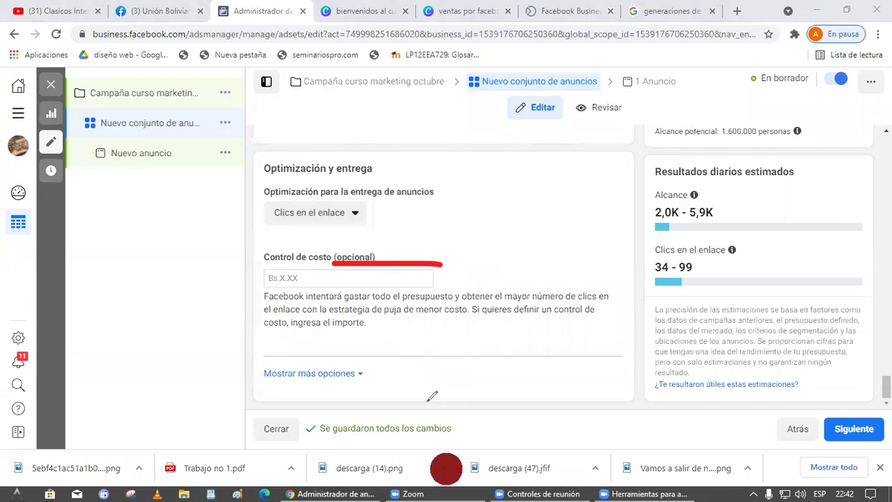
pyautogui.moveTo(233, 268)
pyautogui.mouseDown()
pyautogui.moveTo(340, 266)
pyautogui.moveTo(251, 241)
pyautogui.mouseUp()
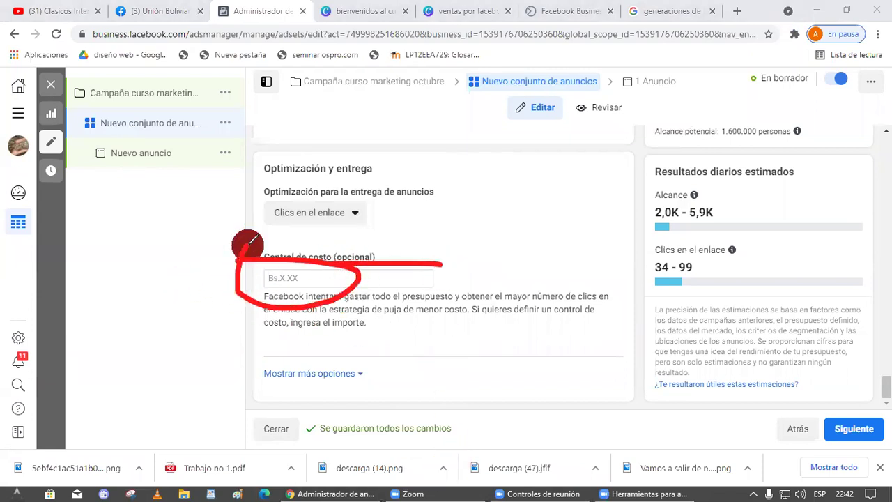
pyautogui.moveTo(89, 413)
pyautogui.mouseDown()
pyautogui.moveTo(261, 322)
pyautogui.moveTo(234, 360)
pyautogui.mouseUp()
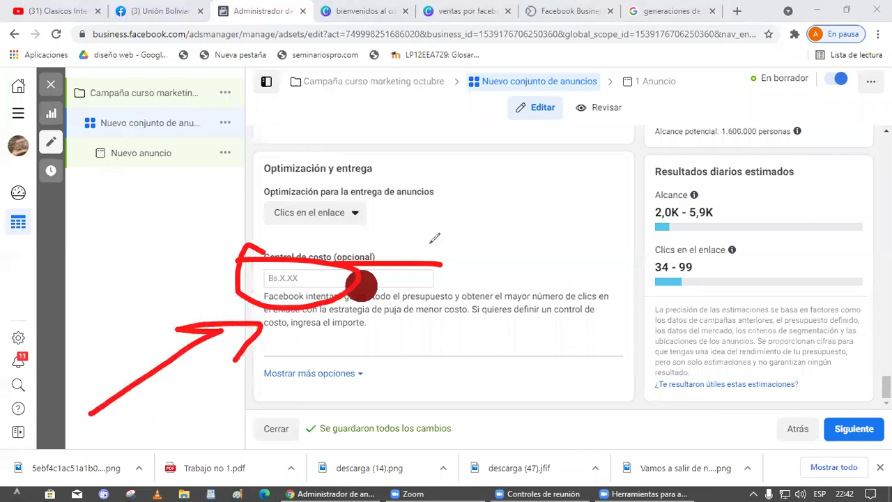
pyautogui.moveTo(264, 298); pyautogui.dragTo(611, 302)
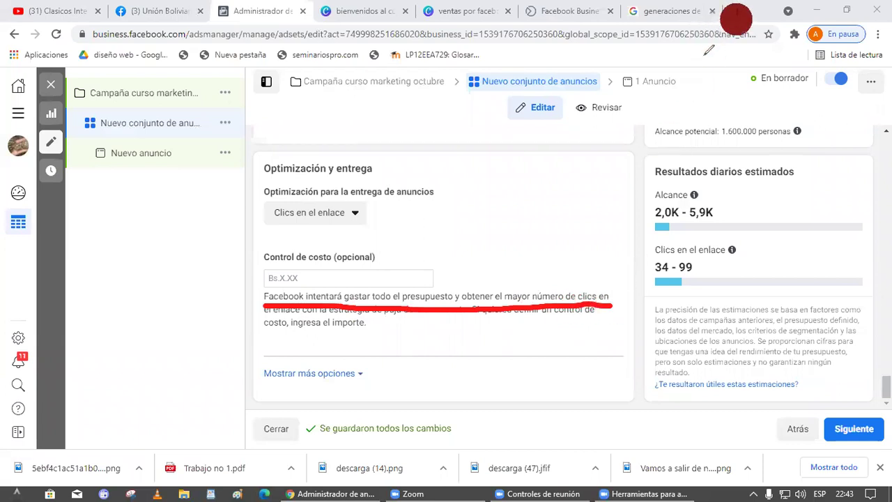
pyautogui.moveTo(245, 313); pyautogui.dragTo(540, 330)
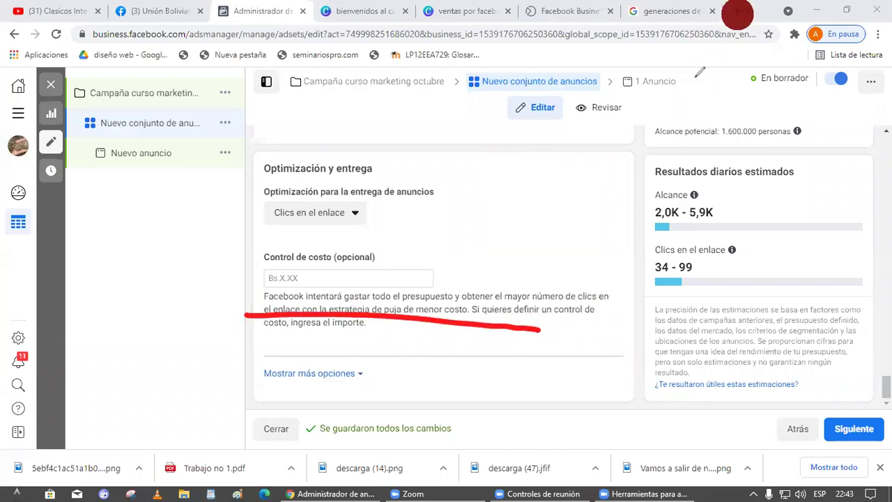
# - Circle the whole Control de costo section with arrows pointing at it, leave its amount empty and clear the annotations
pyautogui.moveTo(228, 358)
pyautogui.mouseDown()
pyautogui.moveTo(258, 255)
pyautogui.moveTo(676, 262)
pyautogui.moveTo(221, 326)
pyautogui.mouseUp()
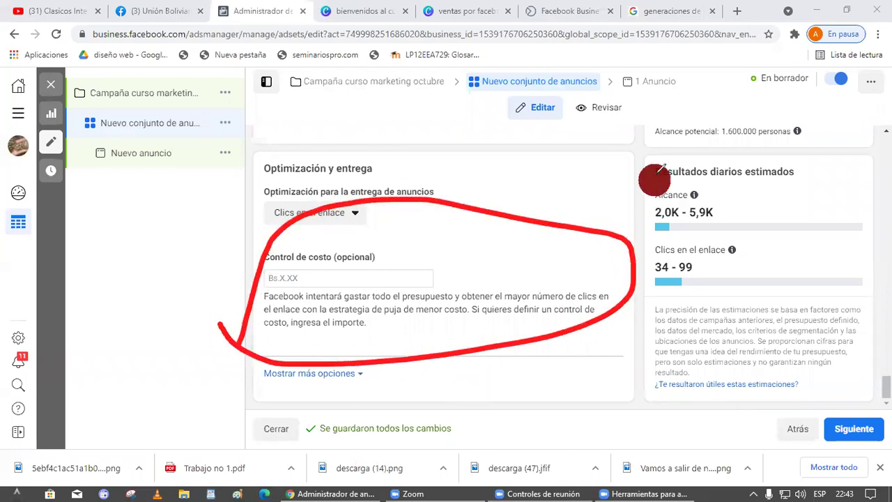
pyautogui.moveTo(241, 251)
pyautogui.mouseDown()
pyautogui.moveTo(592, 269)
pyautogui.moveTo(239, 328)
pyautogui.moveTo(255, 221)
pyautogui.mouseUp()
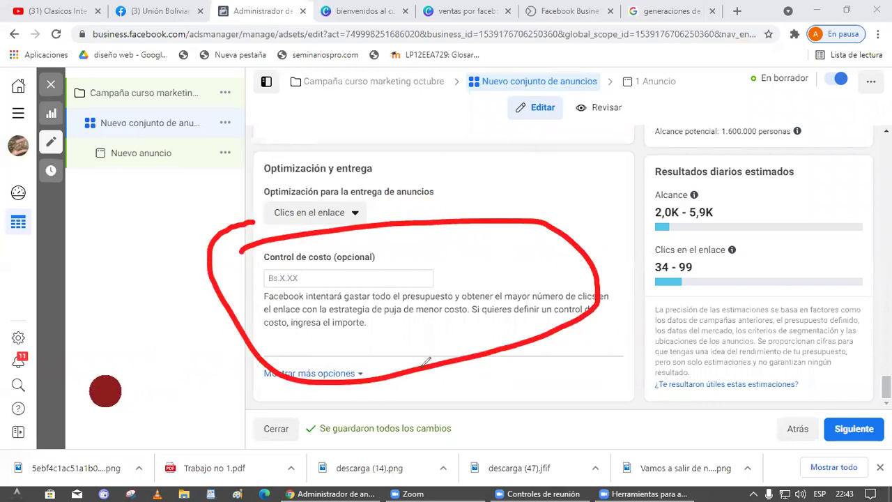
pyautogui.moveTo(129, 293)
pyautogui.mouseDown()
pyautogui.moveTo(199, 279)
pyautogui.moveTo(170, 321)
pyautogui.mouseUp()
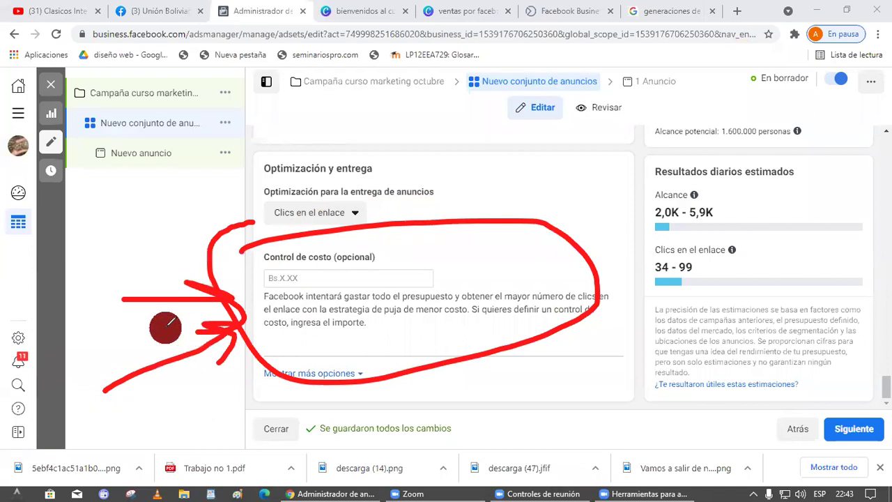
pyautogui.click(448, 418)
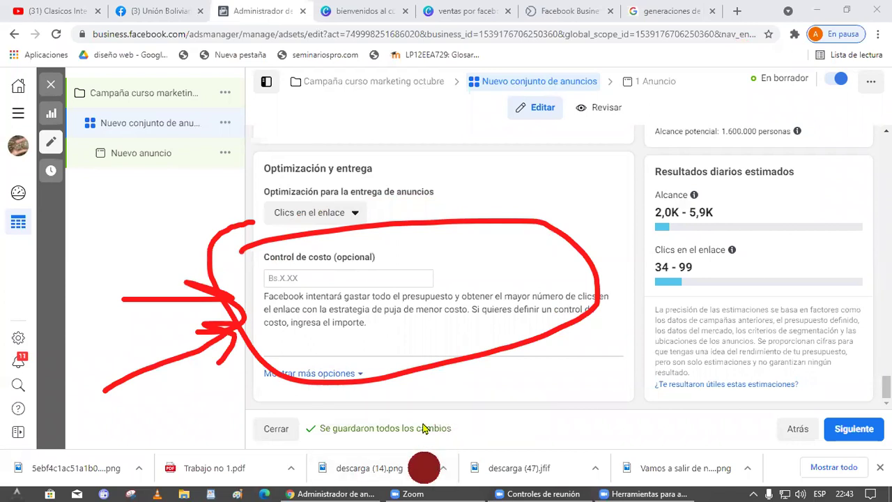
pyautogui.moveTo(435, 418)
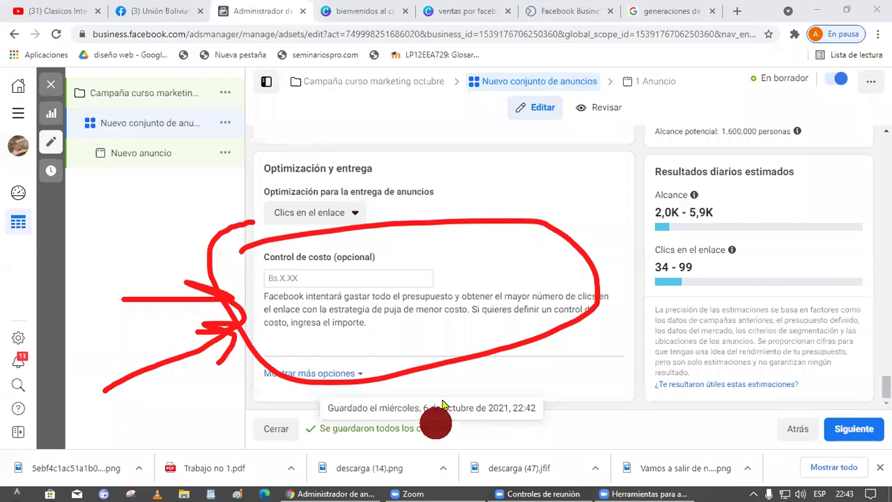
pyautogui.click(287, 279)
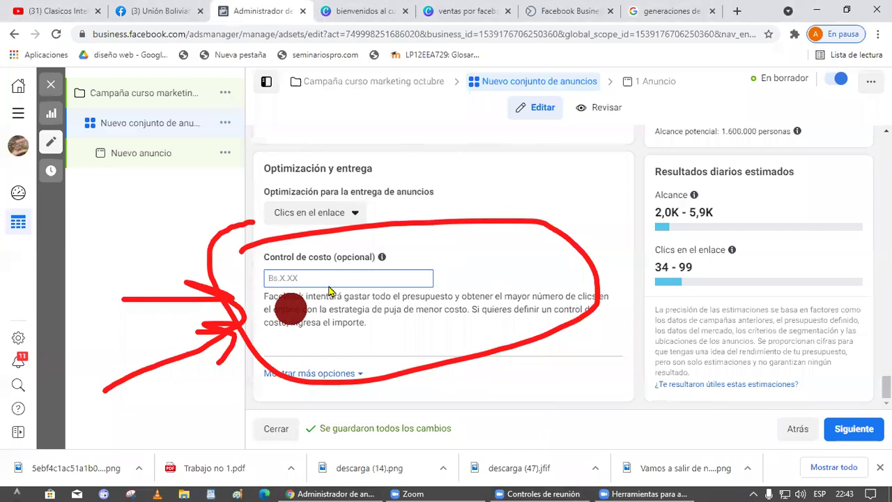
pyautogui.click(375, 487)
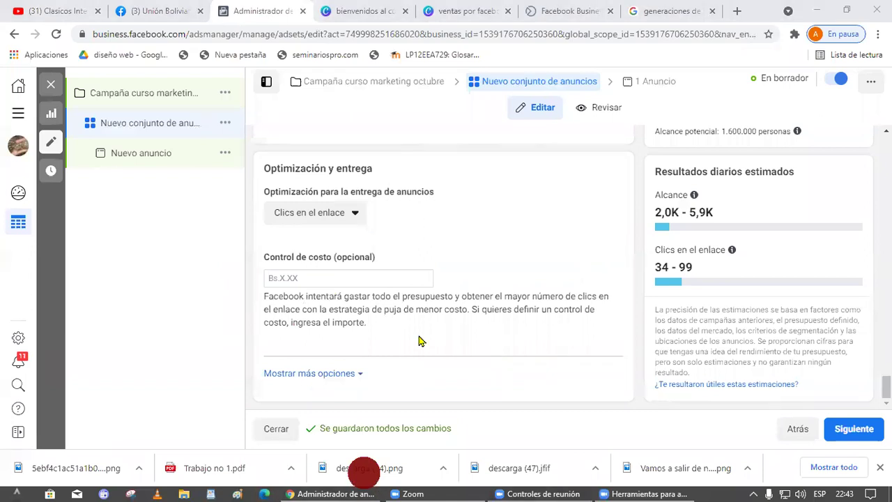
# - Rename the ad set as "administradores y marketing digital" and review its settings down to Optimización y entrega
pyautogui.scroll(6, 504, 355)
pyautogui.scroll(15, 505, 360)
pyautogui.scroll(15, 501, 305)
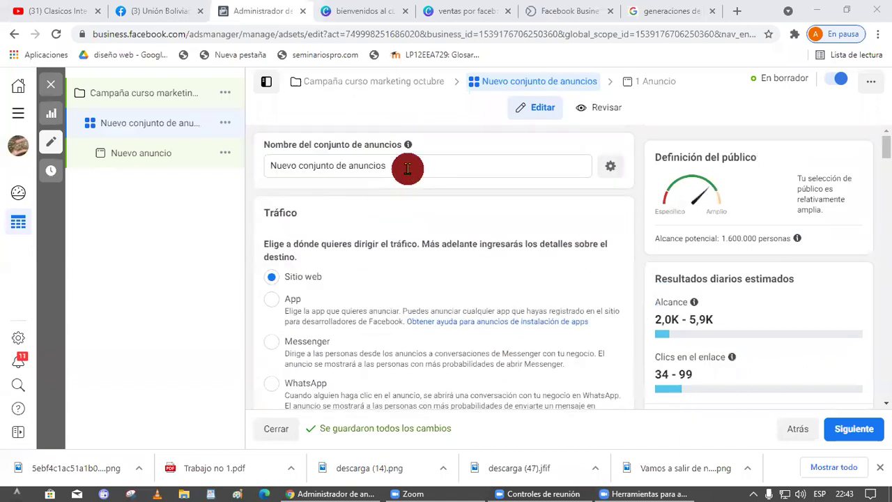
pyautogui.tripleClick(407, 168)
pyautogui.write('a')
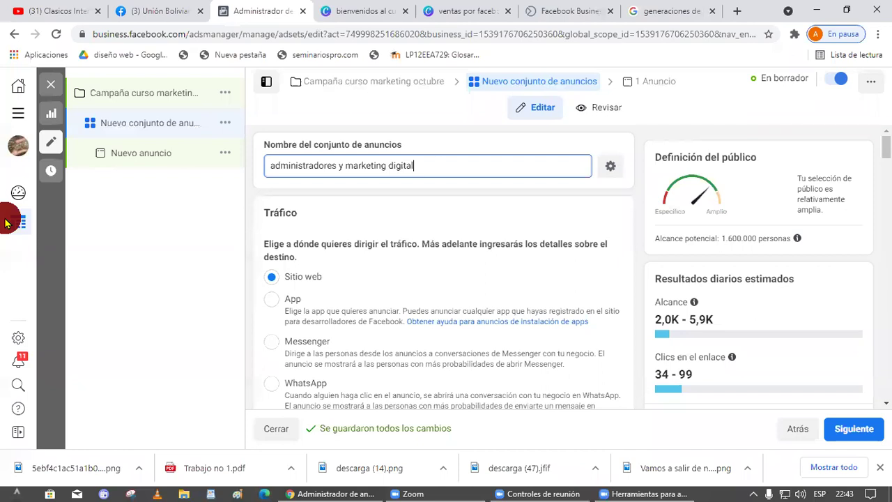
pyautogui.scroll(-10, 558, 233)
pyautogui.scroll(-3, 565, 232)
pyautogui.scroll(-20, 554, 324)
pyautogui.scroll(-10, 550, 325)
# - Move the Canva design "bienvenidos al curso internacional" into its own browser window and return to Ads Manager
pyautogui.click(361, 11)
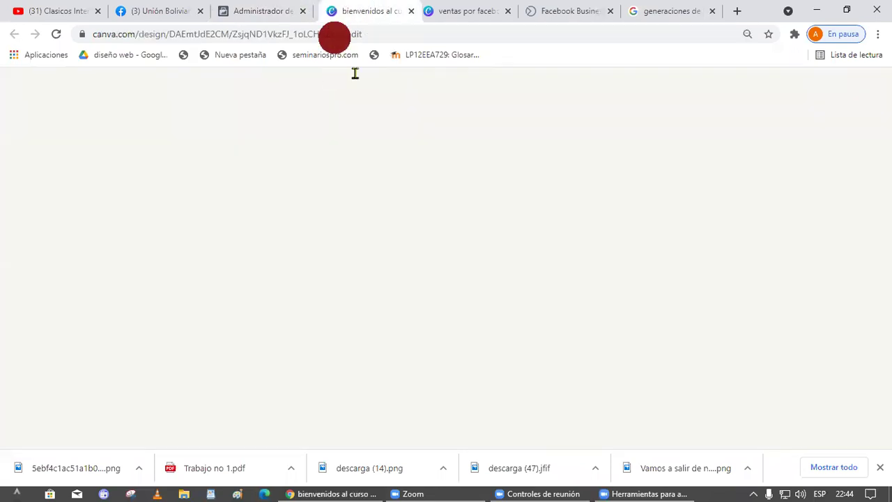
pyautogui.moveTo(332, 75); pyautogui.dragTo(355, 48)
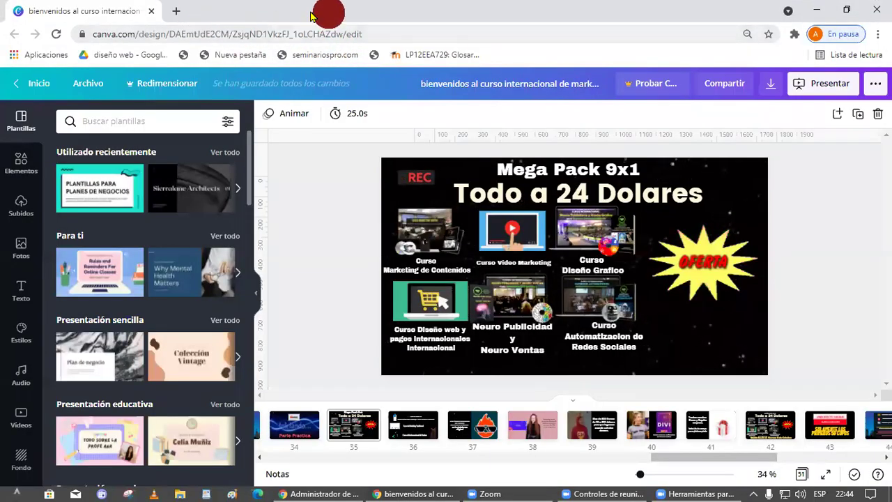
pyautogui.moveTo(169, 9); pyautogui.dragTo(355, 11)
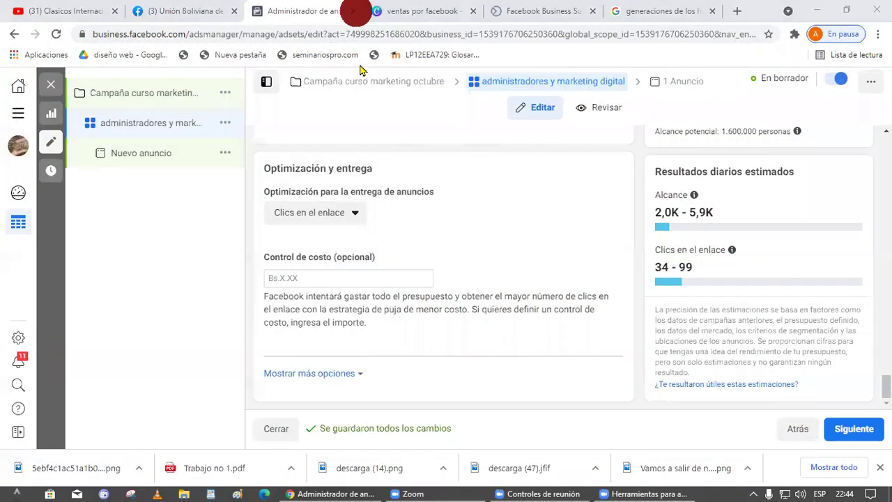
pyautogui.click(404, 11)
pyautogui.click(292, 11)
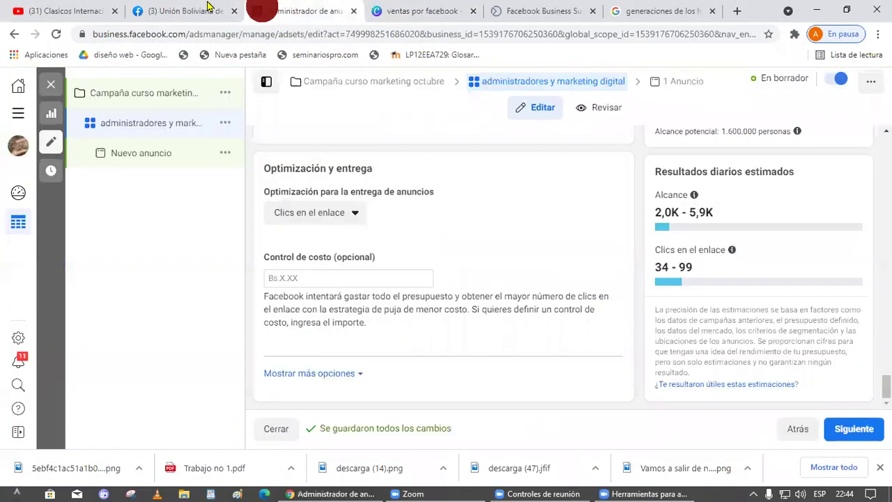
pyautogui.click(174, 11)
pyautogui.click(273, 8)
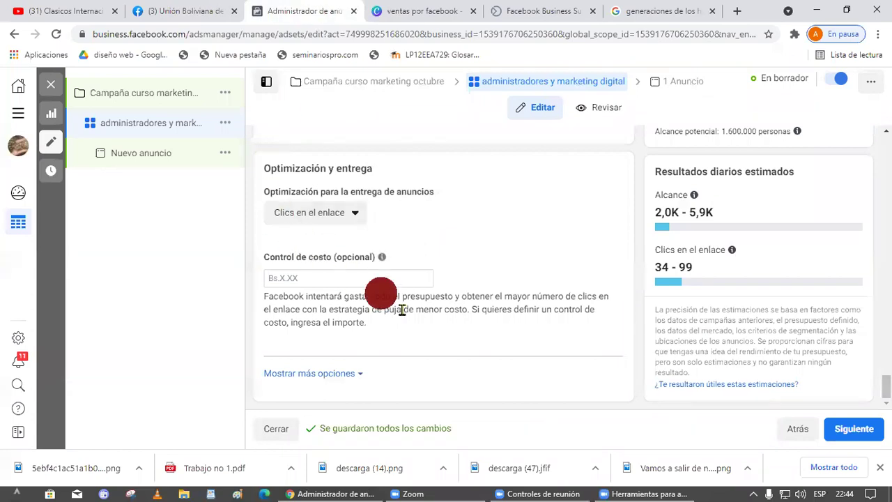
pyautogui.scroll(2, 341, 272)
# - On the Canva slide "Manera nacional", cross out Campaña and Conjunto de anuncio in red and mark Anuncio as the current stage
pyautogui.click(418, 11)
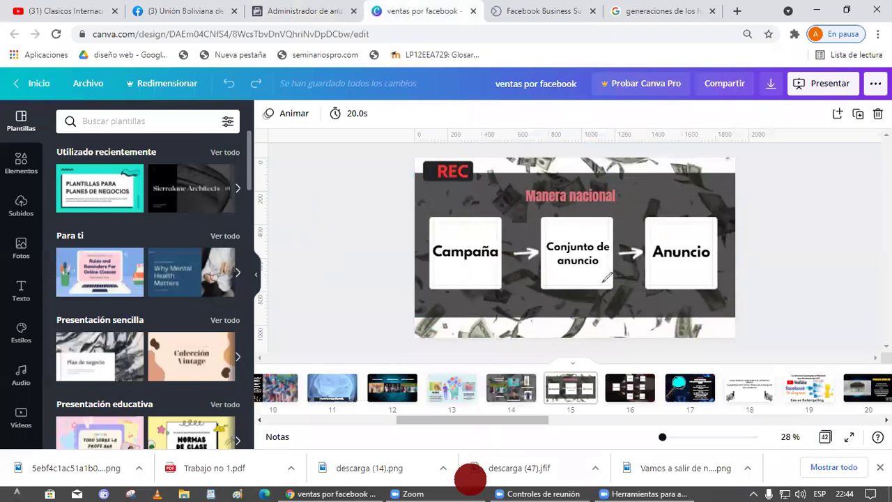
pyautogui.moveTo(606, 277); pyautogui.dragTo(534, 318)
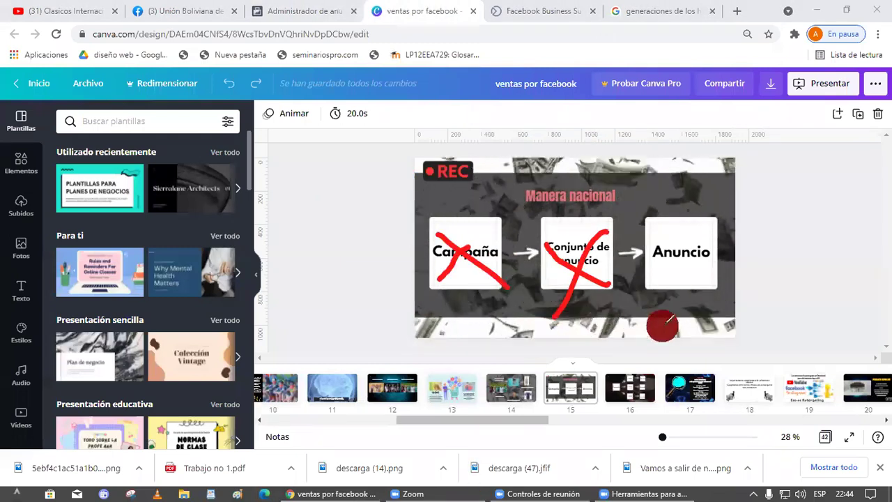
pyautogui.moveTo(716, 273); pyautogui.dragTo(759, 236)
pyautogui.moveTo(640, 278)
pyautogui.mouseDown()
pyautogui.moveTo(641, 216)
pyautogui.moveTo(610, 282)
pyautogui.mouseUp()
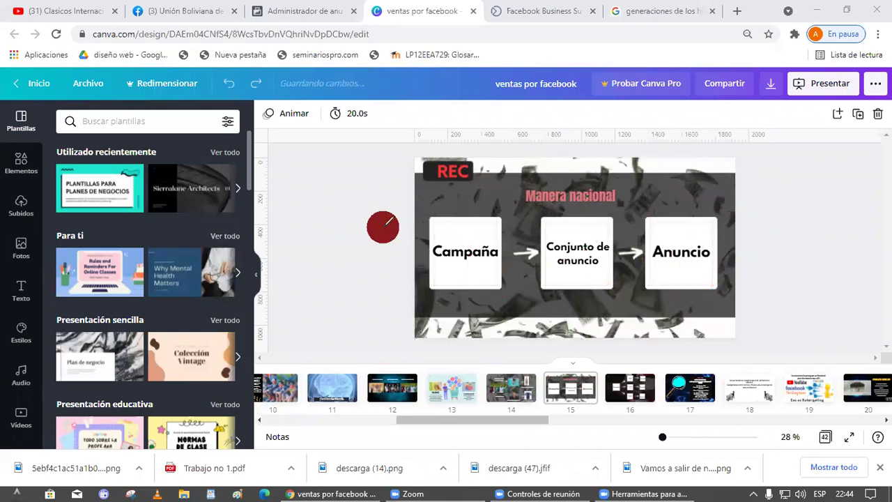
# - Return to Ads Manager and continue from the ad set to the settings of the ad "Nuevo anuncio"
pyautogui.click(299, 11)
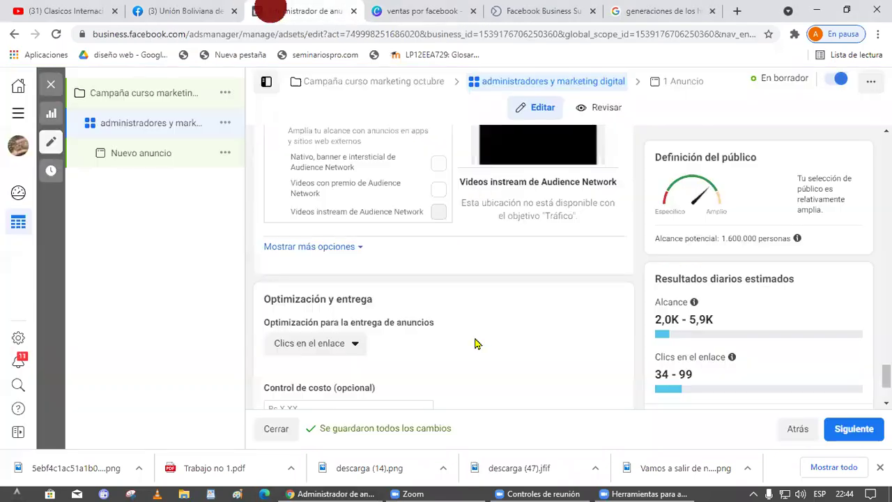
pyautogui.scroll(-2, 473, 343)
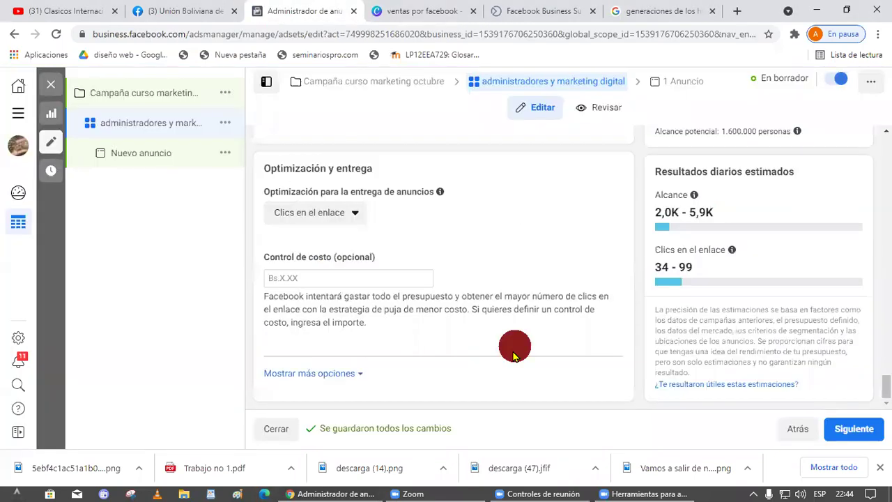
pyautogui.click(855, 429)
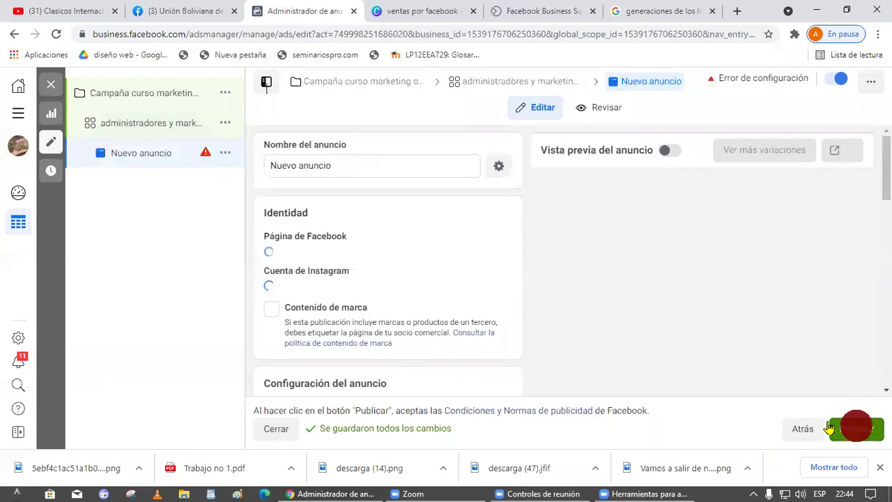
pyautogui.moveTo(354, 163); pyautogui.dragTo(276, 165)
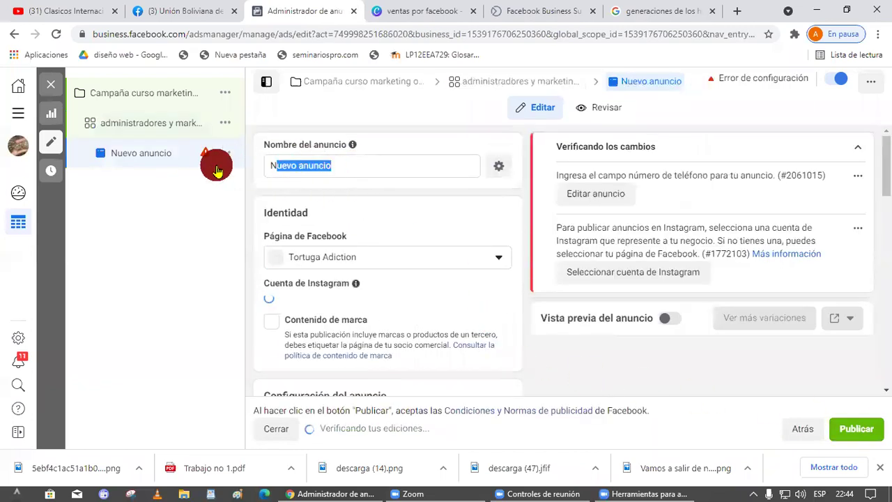
pyautogui.click(378, 226)
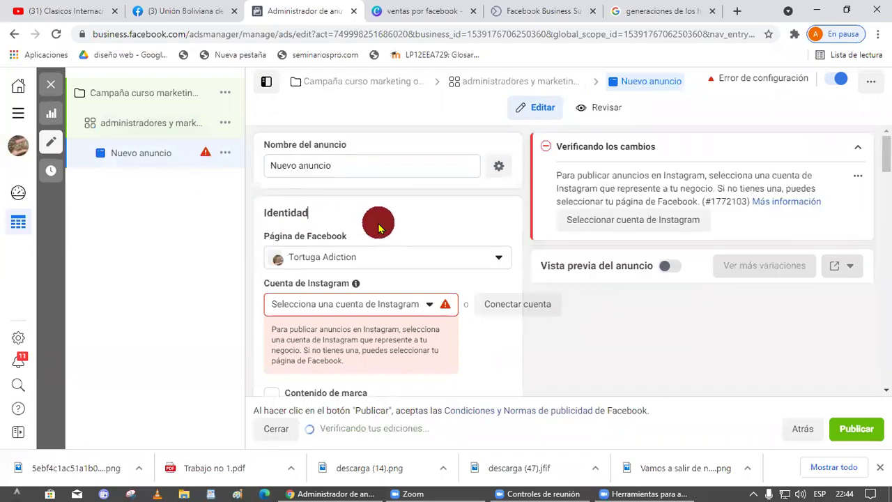
# - Set the ad's Facebook page to Unión Boliviana de Negocios UBN and dismiss the recommendation about carousel ads
pyautogui.click(428, 258)
pyautogui.scroll(-2, 482, 356)
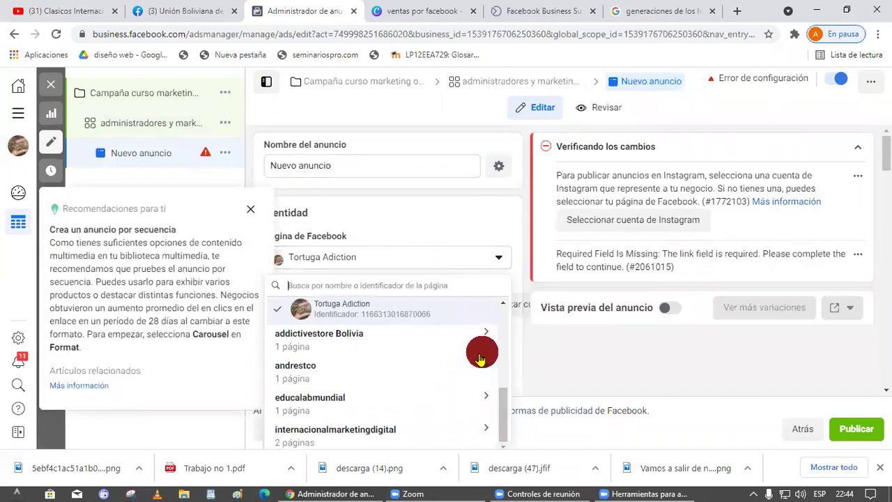
pyautogui.click(362, 430)
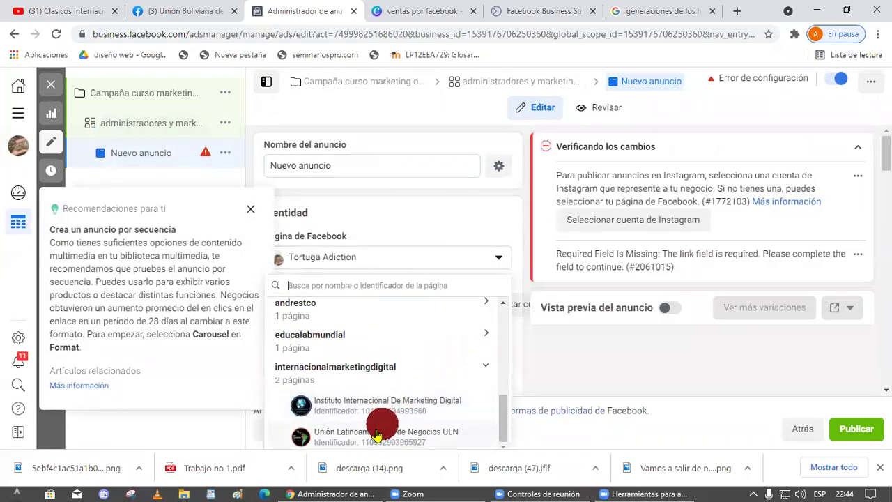
pyautogui.scroll(2, 368, 368)
pyautogui.click(366, 369)
pyautogui.click(398, 341)
pyautogui.scroll(4, 397, 343)
pyautogui.click(381, 351)
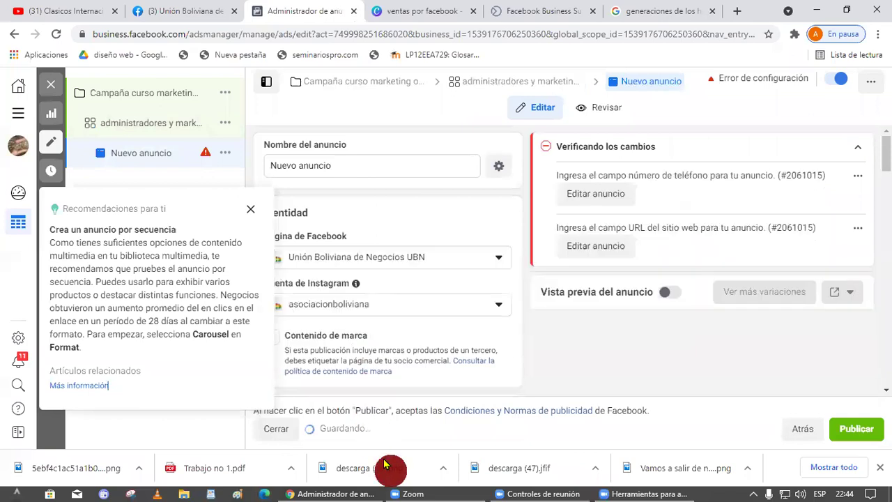
pyautogui.click(250, 209)
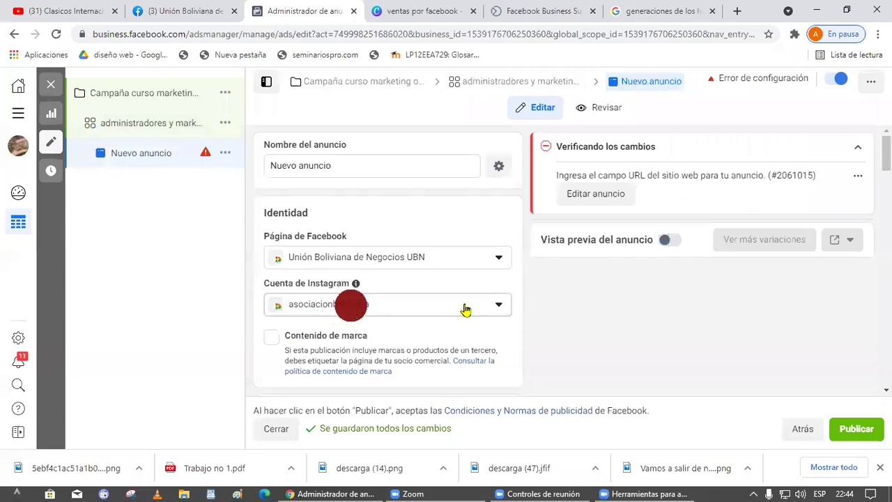
# - Open the list of creation options under Configuración del anuncio
pyautogui.scroll(-3, 464, 311)
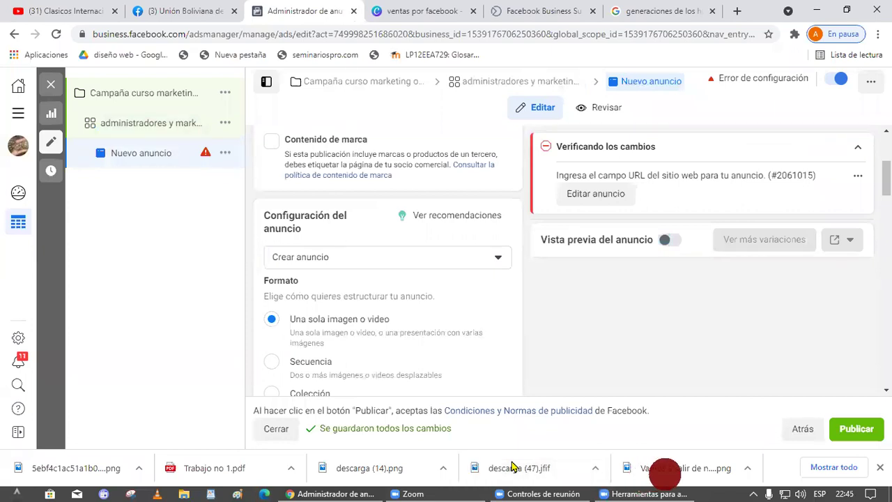
pyautogui.moveTo(362, 242); pyautogui.dragTo(369, 248)
pyautogui.click(369, 254)
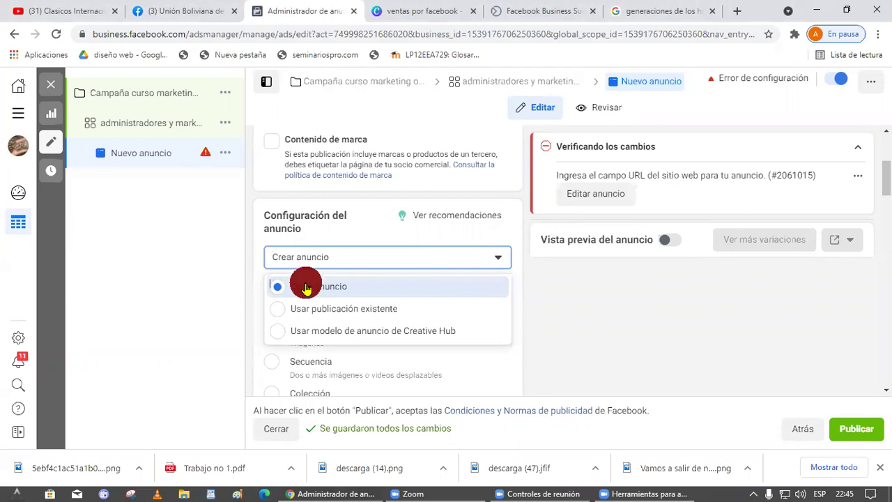
pyautogui.click(158, 11)
pyautogui.click(267, 10)
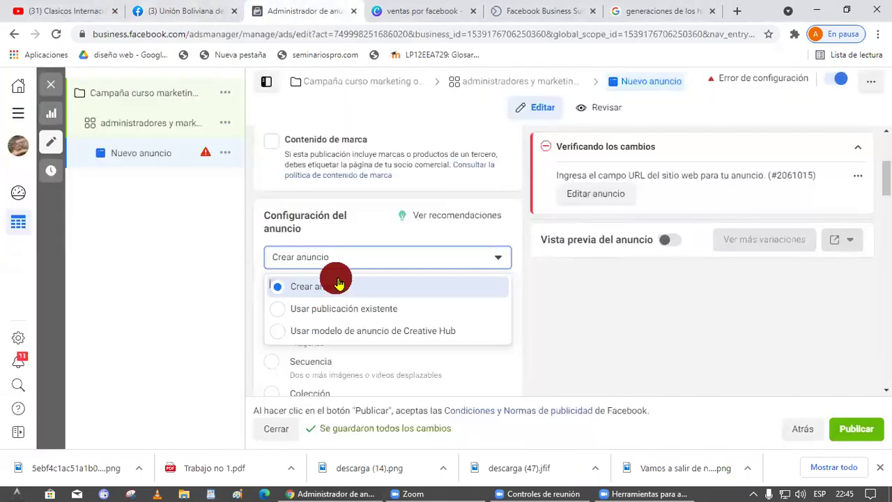
# - Browse the published posts on the Unión Boliviana de Negocios UBN Facebook page
pyautogui.click(175, 9)
pyautogui.scroll(-10, 668, 376)
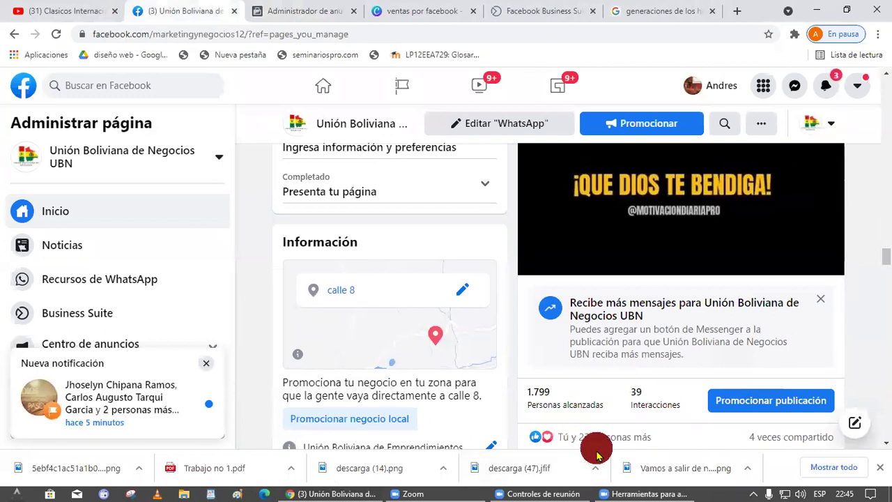
pyautogui.moveTo(626, 439)
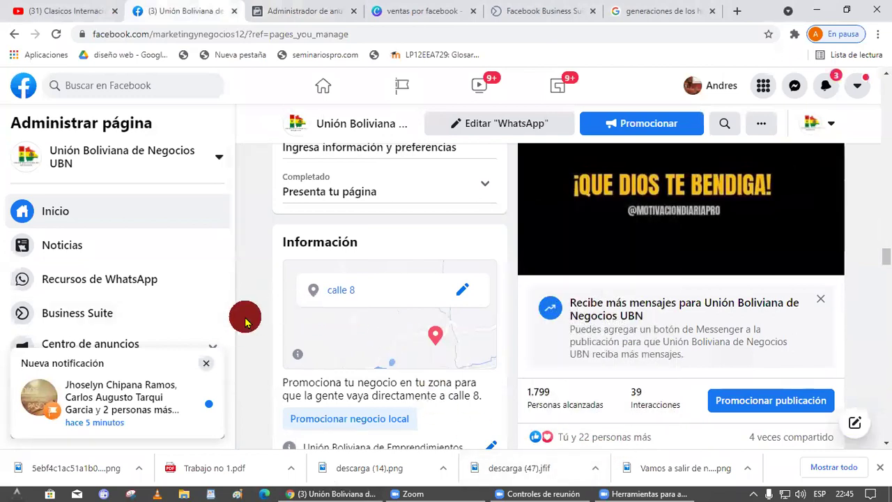
pyautogui.scroll(-10, 655, 388)
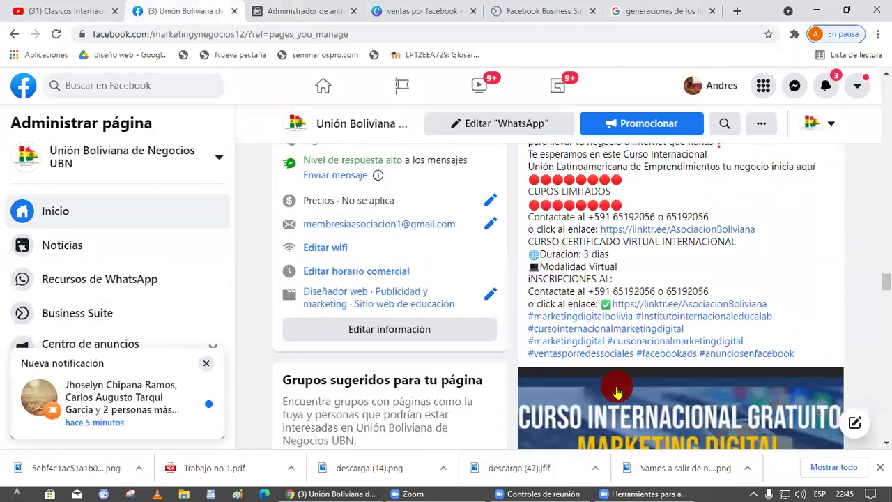
pyautogui.scroll(-15, 616, 392)
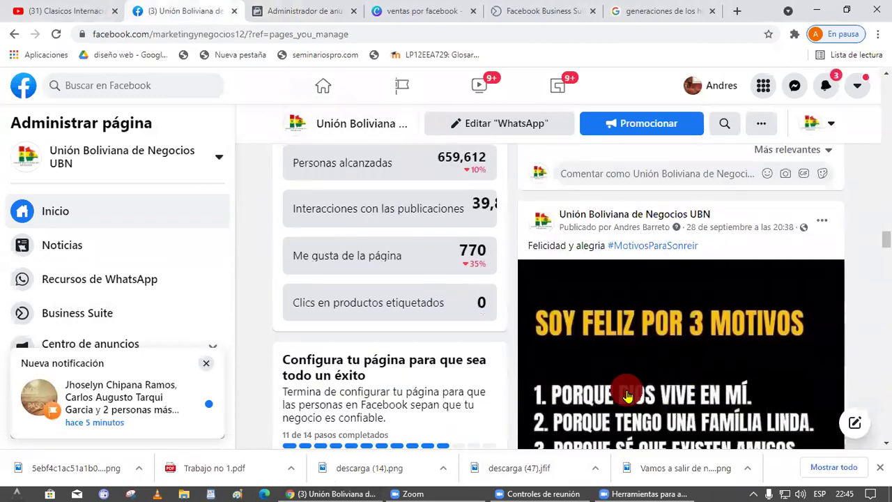
pyautogui.scroll(4, 537, 318)
pyautogui.scroll(-8, 613, 290)
pyautogui.scroll(10, 617, 296)
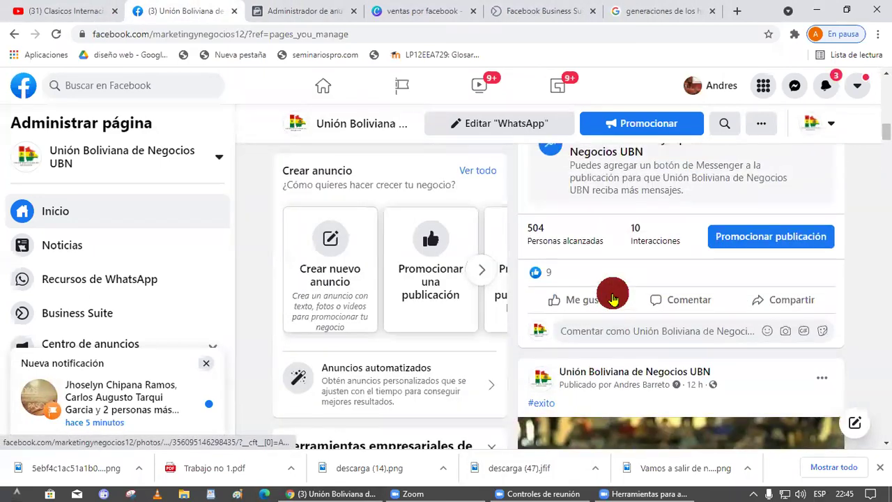
pyautogui.scroll(10, 611, 294)
pyautogui.scroll(-5, 647, 302)
pyautogui.scroll(1, 688, 317)
# - Start a new post on the page, open the image selection for it and cancel without attaching a file
pyautogui.click(684, 314)
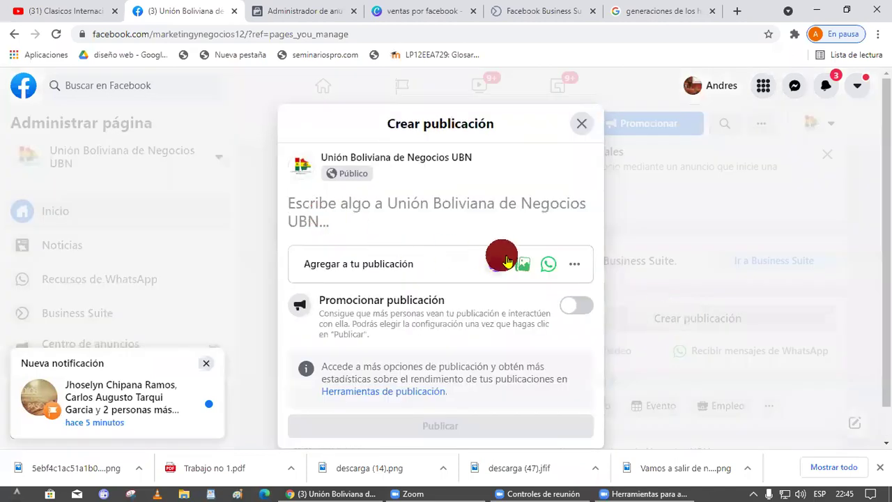
pyautogui.click(522, 262)
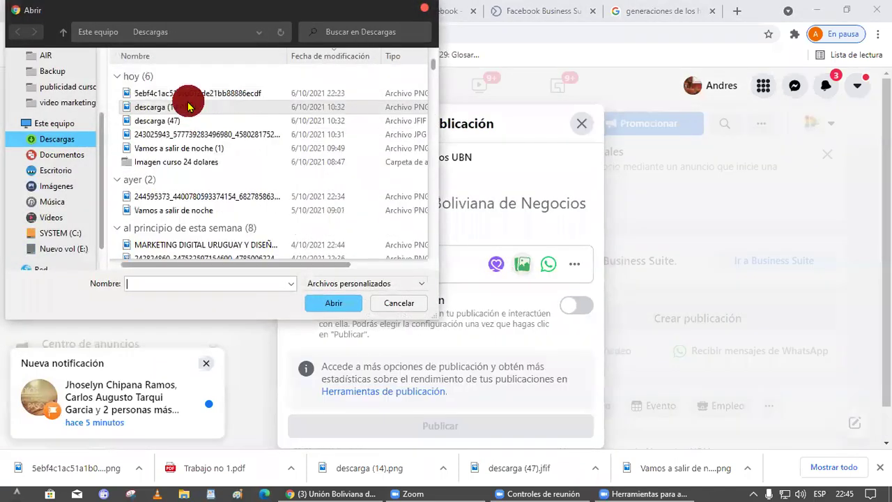
pyautogui.click(187, 107)
pyautogui.click(431, 14)
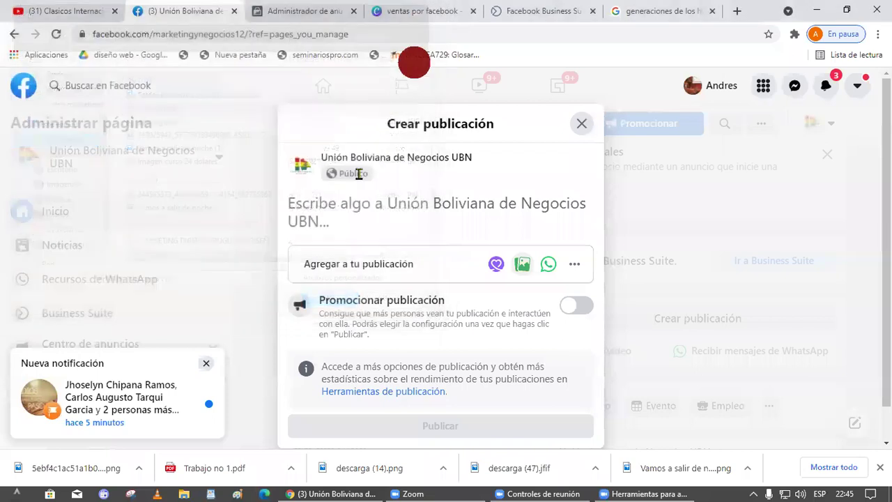
# - Enter the sample text "hlhjkhjkl" in the post, clear it and close the post without publishing
pyautogui.click(332, 200)
pyautogui.write('hlhjkhjkl')
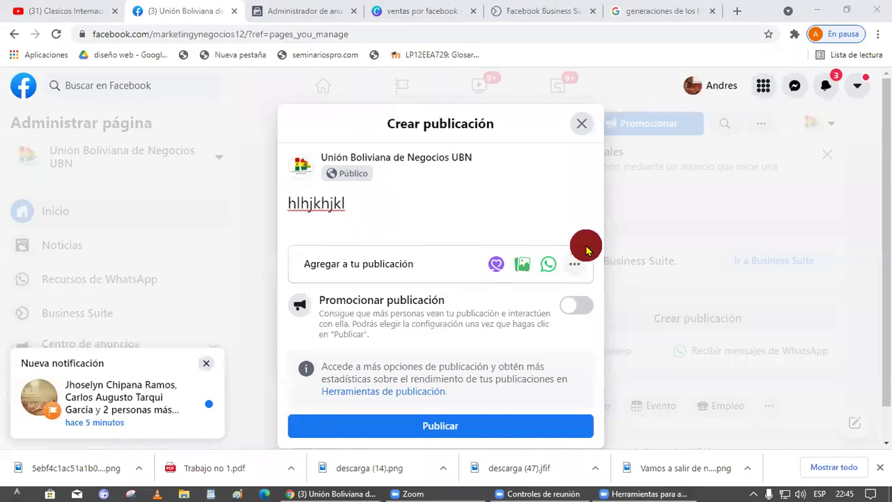
pyautogui.moveTo(496, 125); pyautogui.dragTo(411, 131)
pyautogui.click(571, 226)
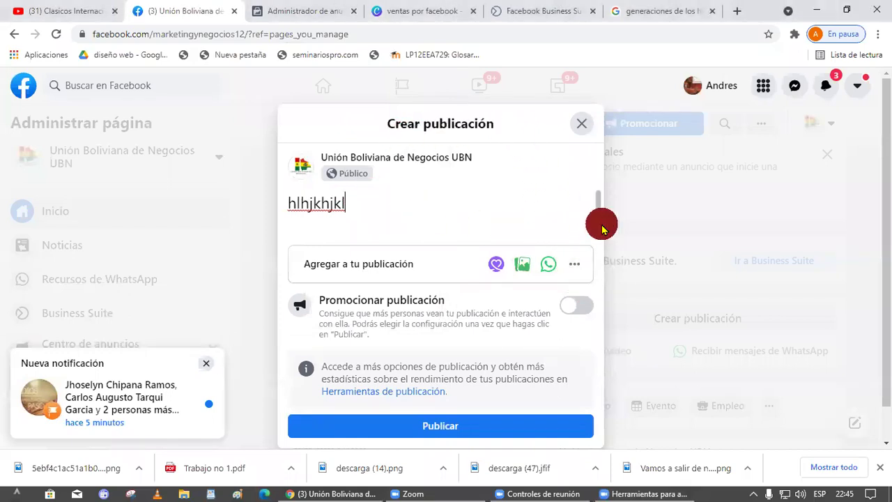
pyautogui.hotkey('ctrl', 'a')
pyautogui.press('BackSpace')
pyautogui.click(580, 234)
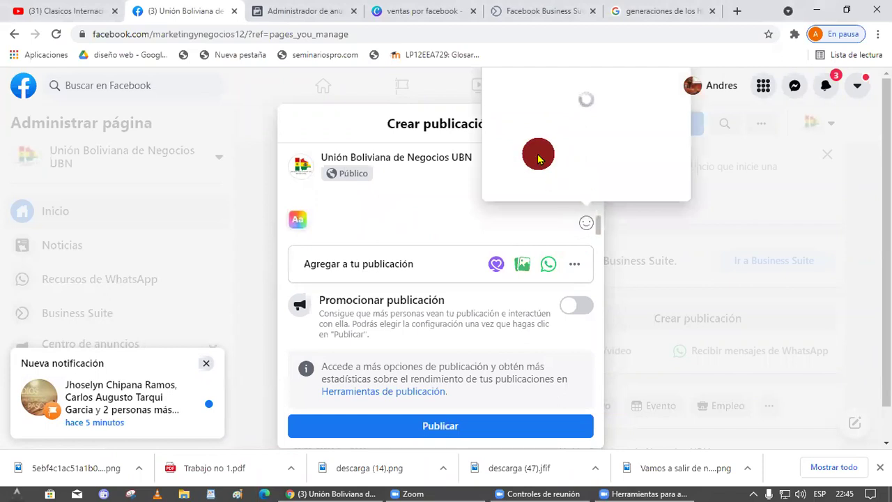
pyautogui.click(636, 273)
pyautogui.click(591, 230)
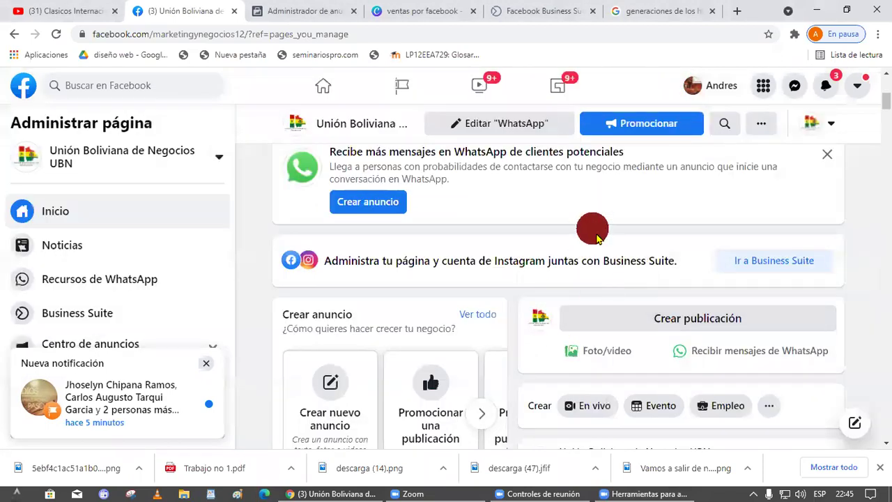
# - Check the page's existing posts, and set the ad configuration in Ads Manager to Usar publicación existente
pyautogui.scroll(-6, 591, 230)
pyautogui.click(315, 9)
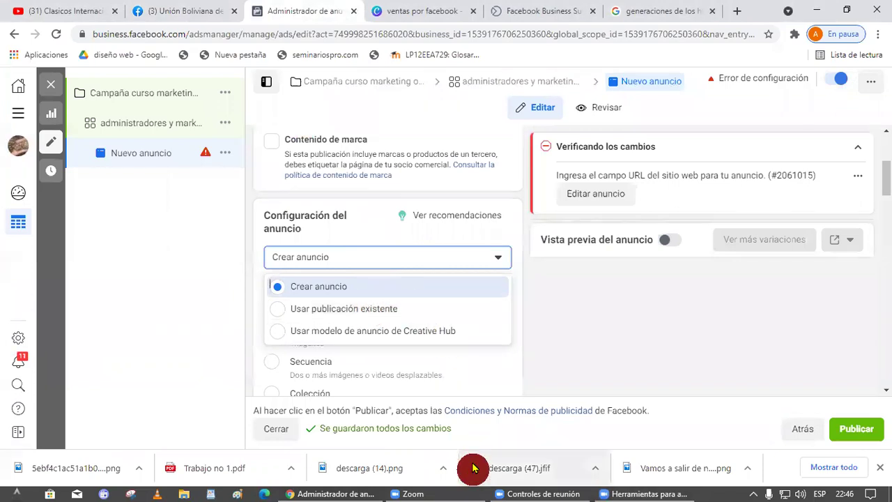
pyautogui.click(354, 316)
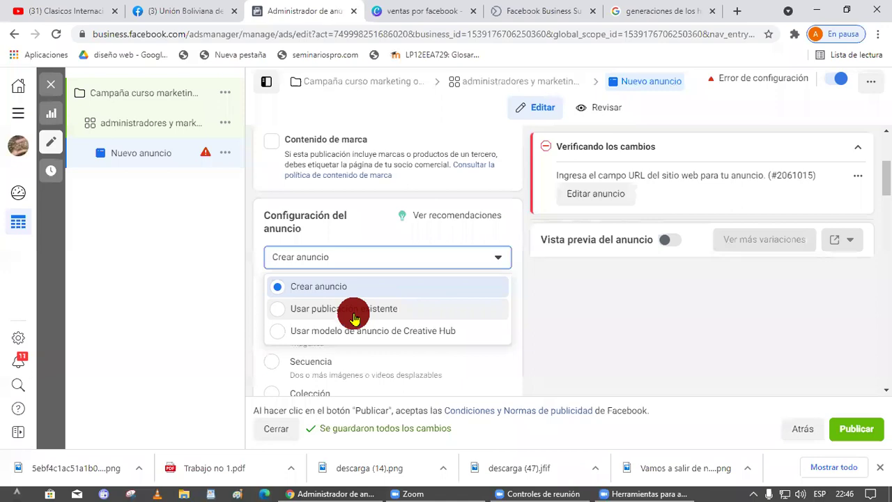
pyautogui.click(149, 16)
pyautogui.scroll(-4, 676, 346)
pyautogui.scroll(-10, 676, 346)
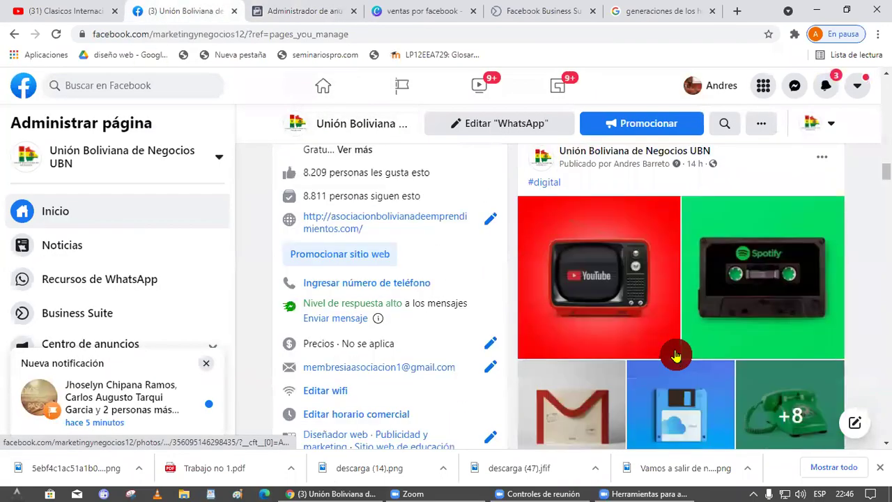
pyautogui.hotkey('ctrl', 'Tab')
pyautogui.click(356, 314)
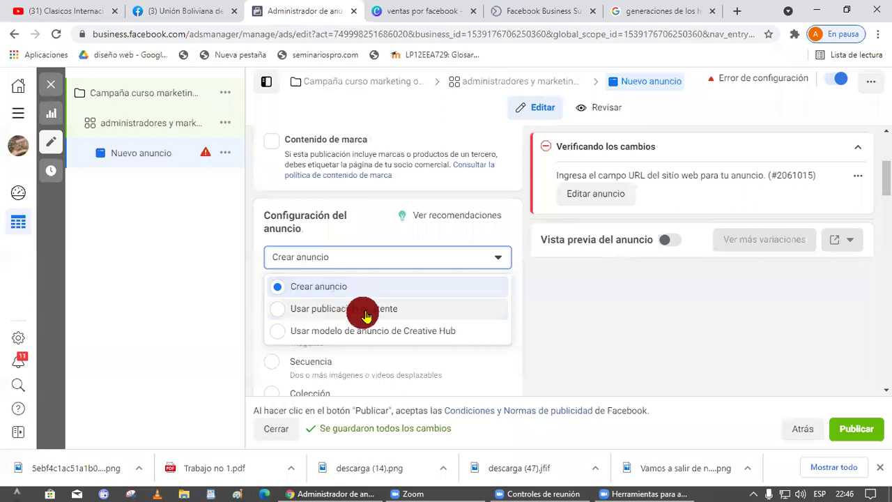
# - Outline Seleccionar publicación and Crear publicación under Contenido del anuncio in red, with an arrow pointing at Crear publicación
pyautogui.scroll(-5, 390, 286)
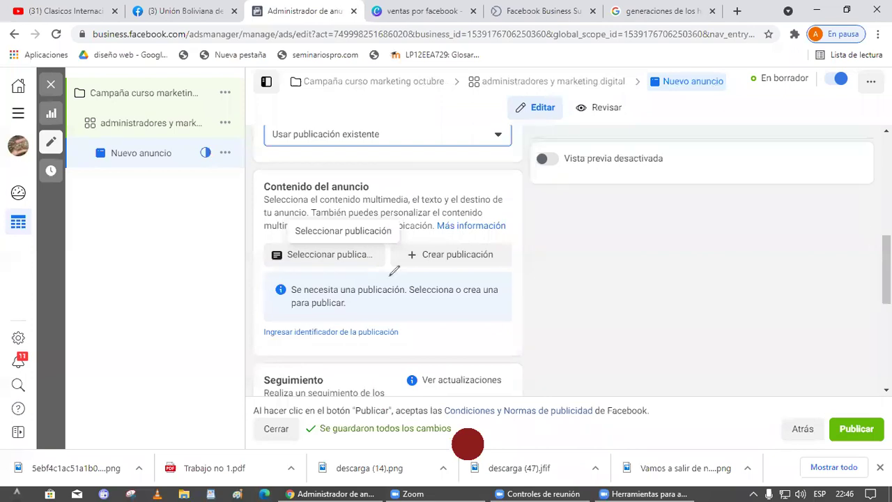
pyautogui.moveTo(259, 255); pyautogui.dragTo(253, 255)
pyautogui.moveTo(414, 215)
pyautogui.mouseDown()
pyautogui.moveTo(422, 279)
pyautogui.moveTo(411, 283)
pyautogui.mouseUp()
pyautogui.moveTo(642, 339)
pyautogui.mouseDown()
pyautogui.moveTo(549, 274)
pyautogui.moveTo(517, 300)
pyautogui.moveTo(566, 280)
pyautogui.moveTo(534, 179)
pyautogui.moveTo(470, 149)
pyautogui.moveTo(428, 201)
pyautogui.mouseUp()
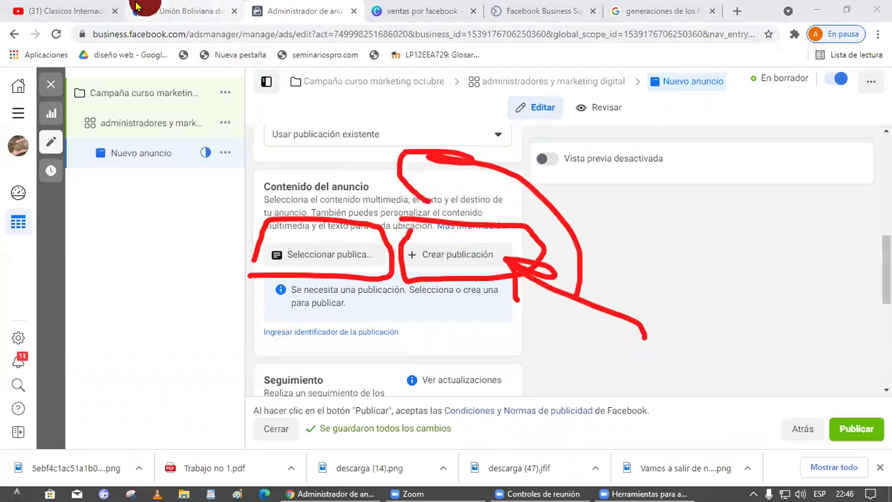
# - Look at the page's posts again, clear the annotations and reopen the Configuración del anuncio options in Ads Manager
pyautogui.click(216, 11)
pyautogui.scroll(-5, 653, 369)
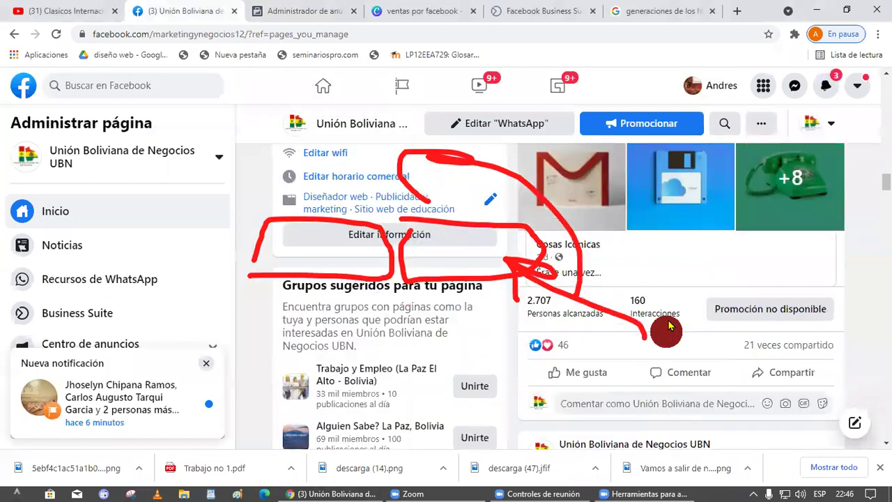
pyautogui.click(289, 10)
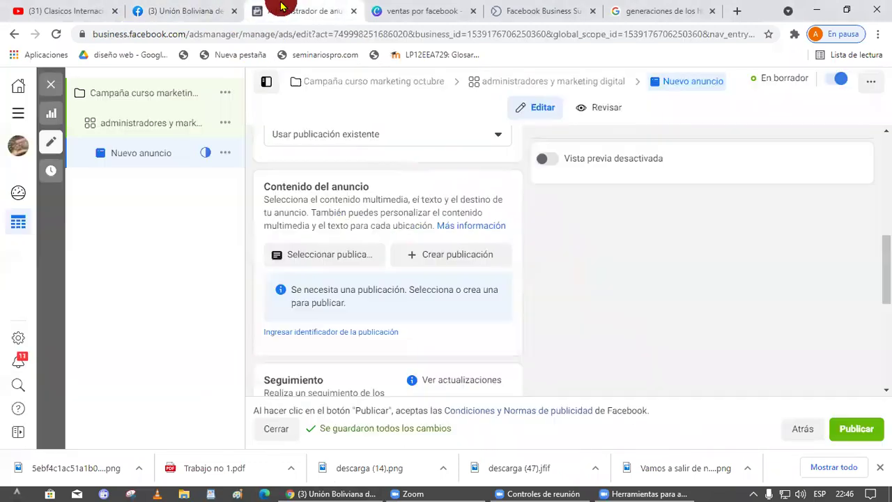
pyautogui.scroll(2, 411, 167)
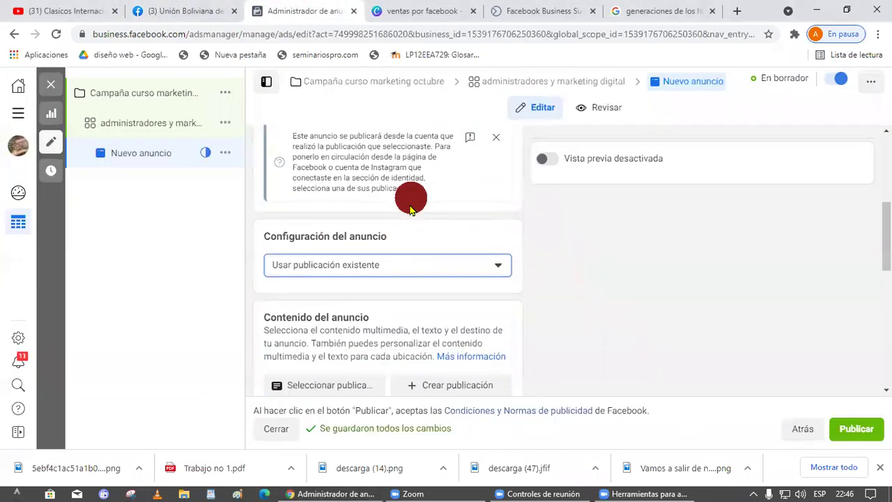
pyautogui.click(410, 263)
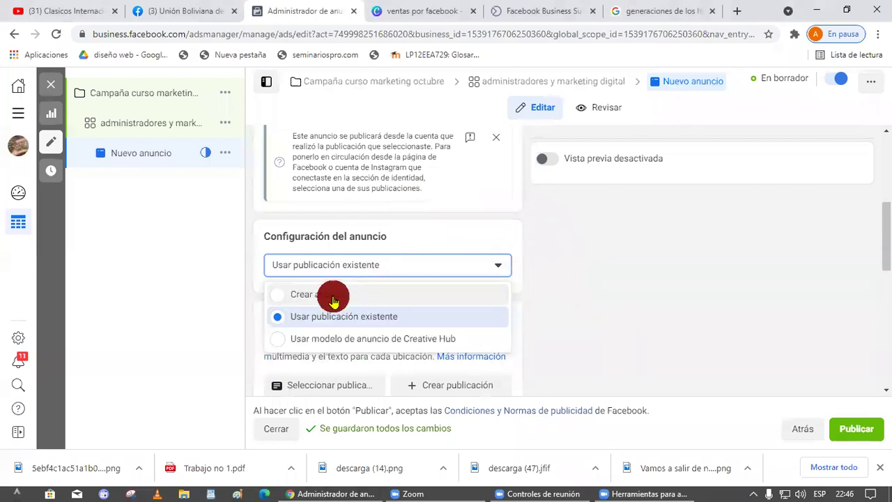
# - Set the ad configuration to "Usar publicación existente"
pyautogui.click(181, 11)
pyautogui.click(300, 10)
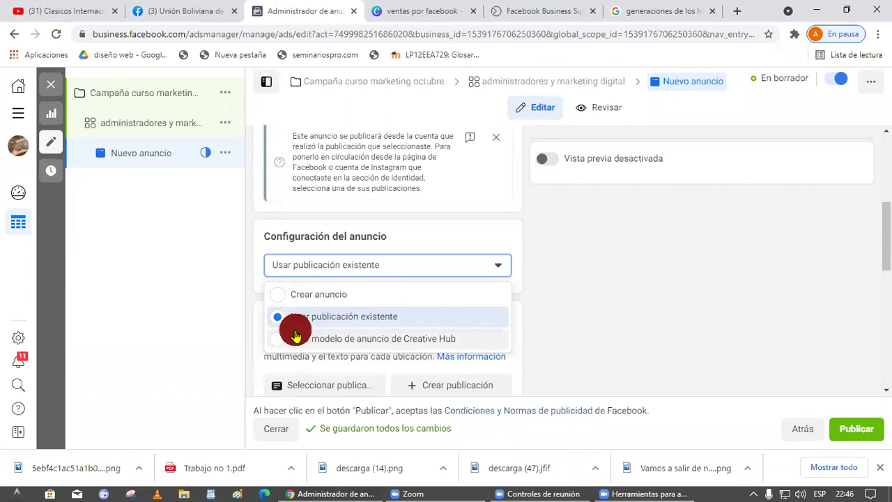
pyautogui.click(356, 323)
pyautogui.scroll(-2, 516, 282)
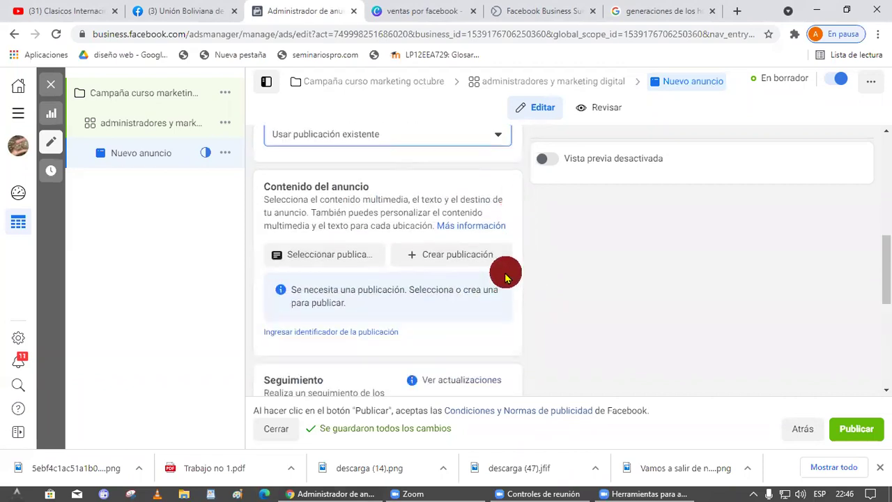
# - Browse the page's Facebook posts and use the "#bendicion" photo post as the ad content
pyautogui.click(301, 267)
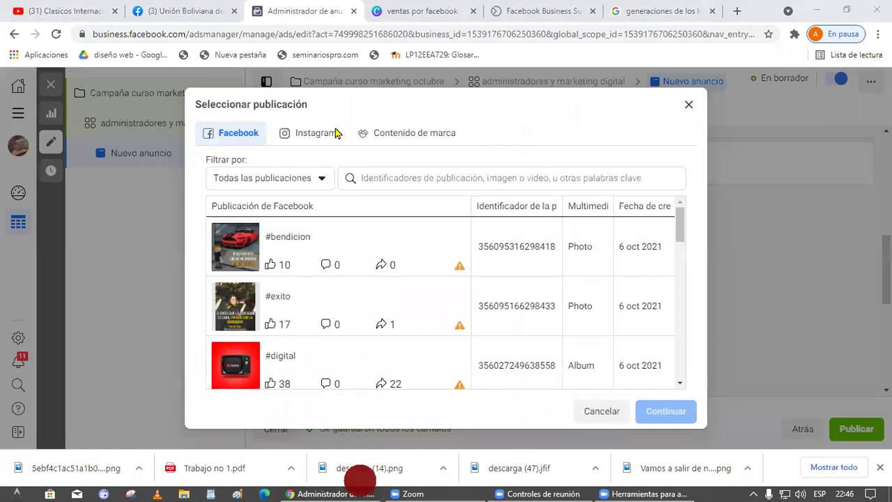
pyautogui.scroll(-1, 332, 285)
pyautogui.scroll(1, 322, 302)
pyautogui.scroll(-5, 309, 325)
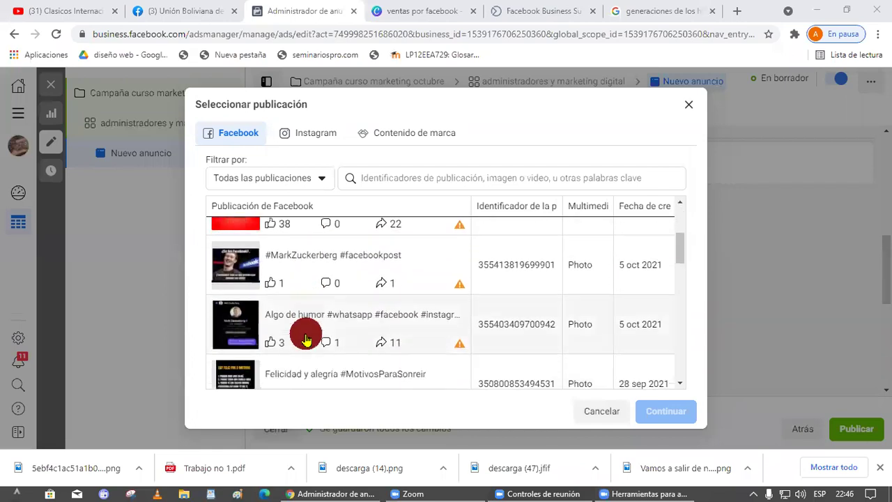
pyautogui.scroll(4, 313, 320)
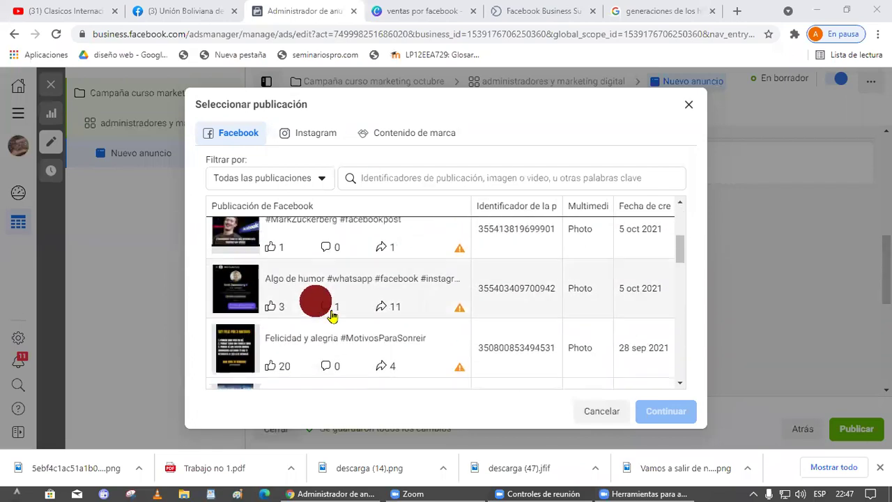
pyautogui.scroll(-4, 322, 302)
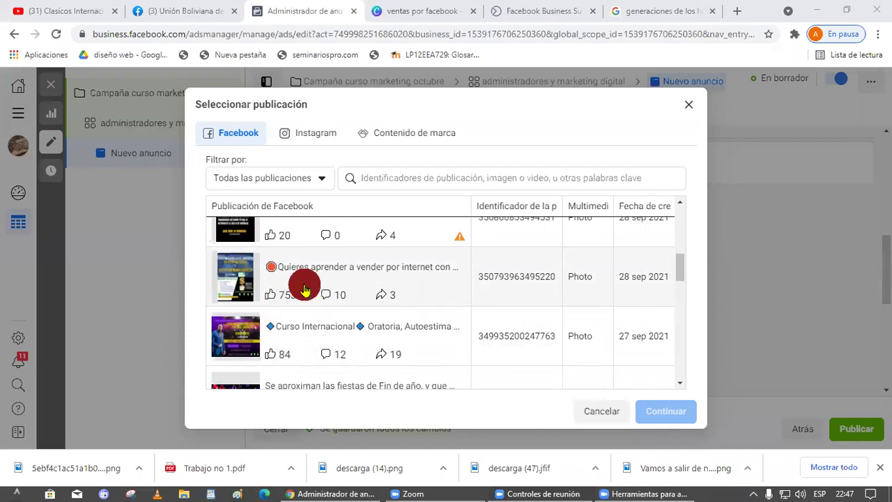
pyautogui.scroll(5, 305, 289)
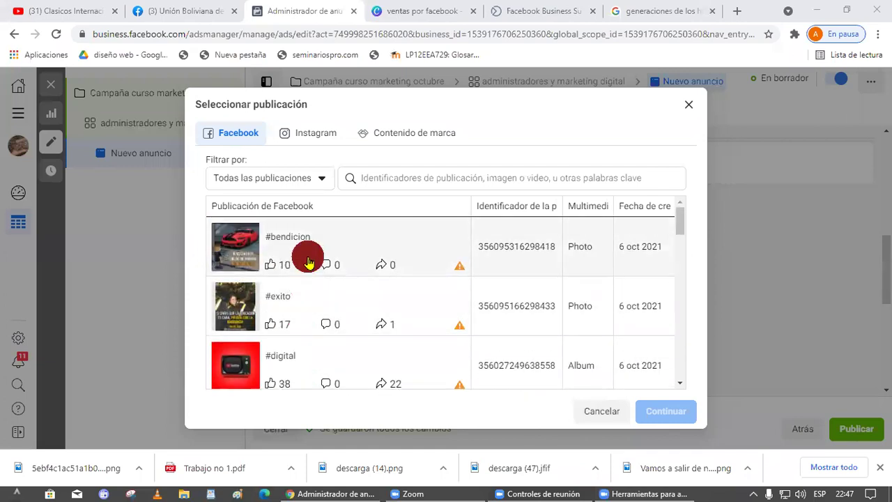
pyautogui.click(309, 255)
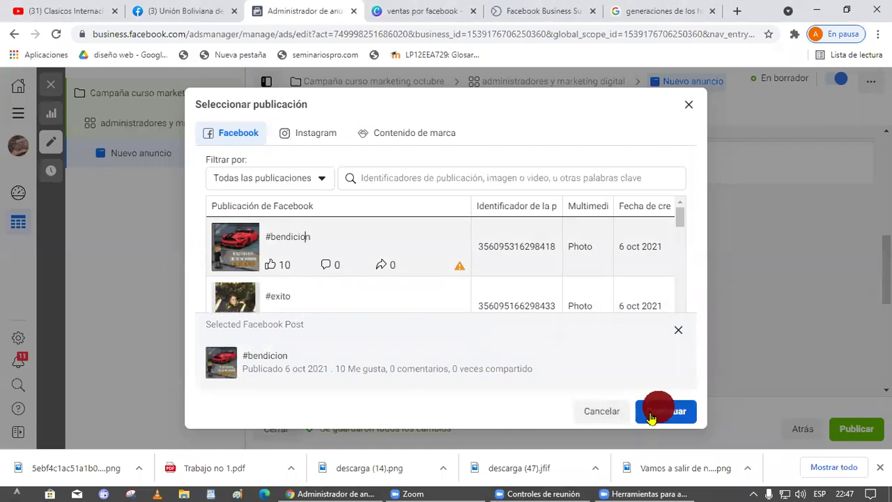
pyautogui.click(685, 417)
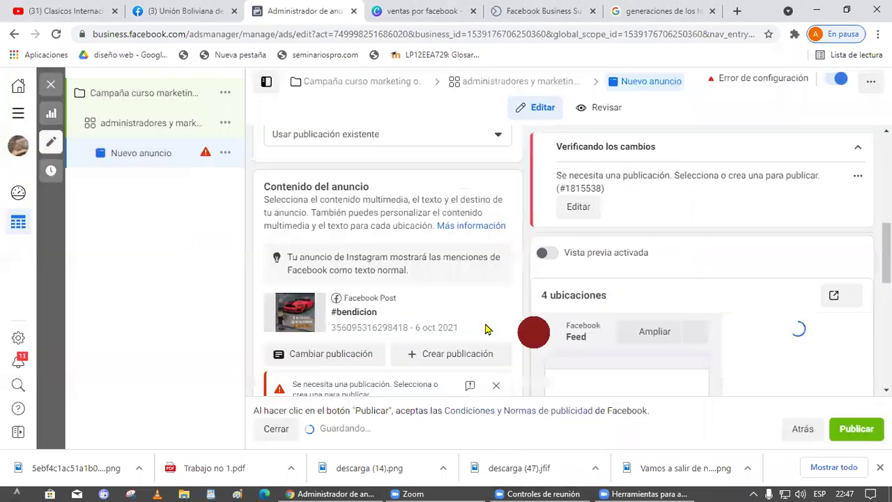
# - Review the feed preview of the "#bendicion" ad, along with its call-to-action and tracking sections
pyautogui.scroll(-2, 411, 314)
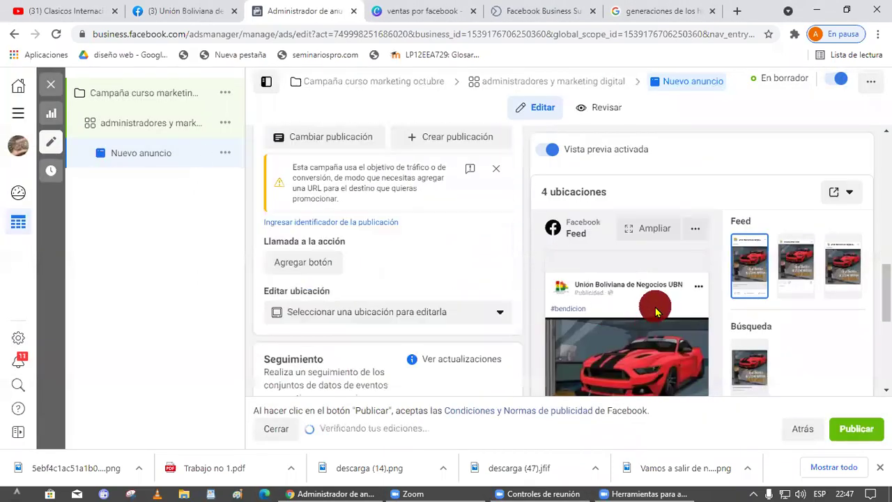
pyautogui.scroll(-5, 657, 302)
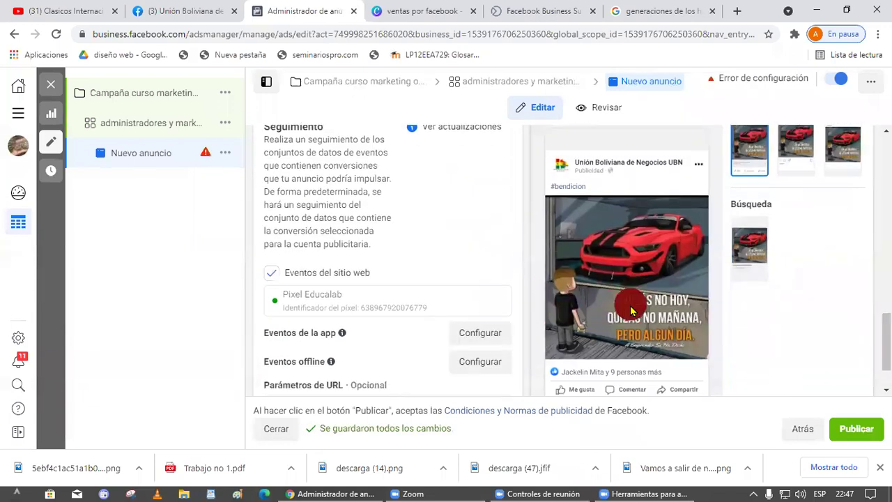
pyautogui.scroll(4, 503, 292)
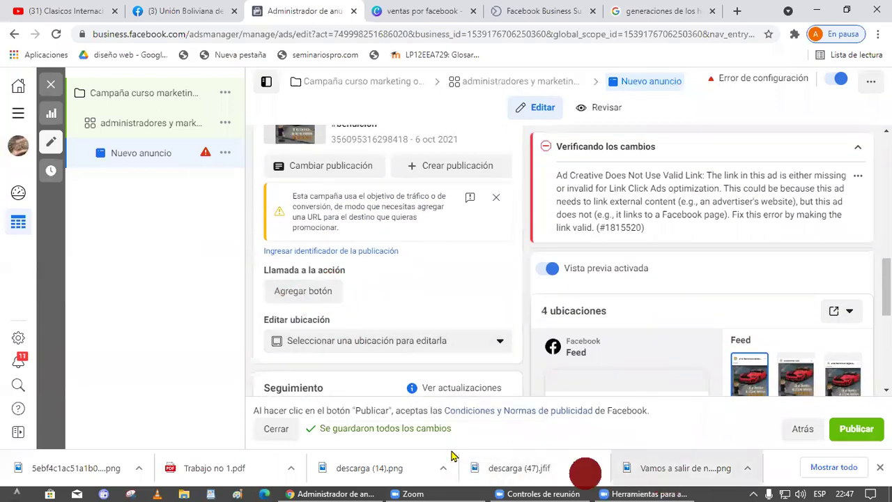
# - Switch to the Facebook page and mark the WhatsApp button under the free digital marketing course post with an arrow and circle
pyautogui.hotkey('ctrl', 'shift', 'Tab')
pyautogui.scroll(-5, 669, 358)
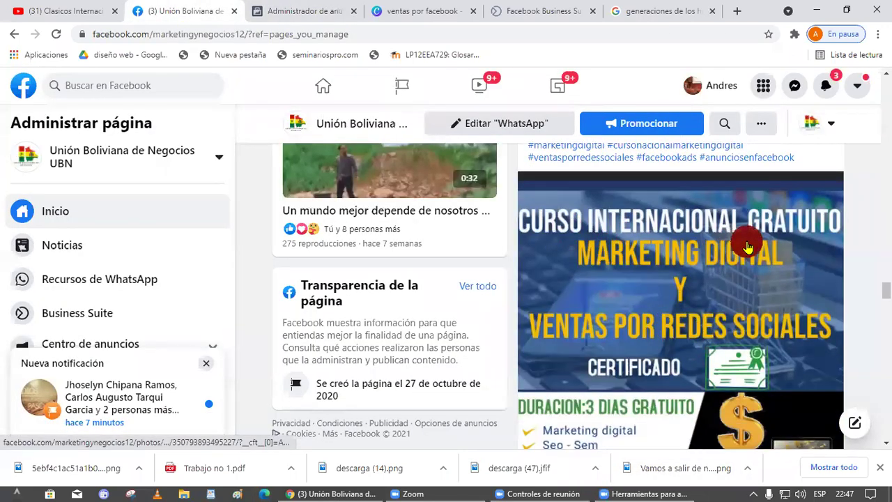
pyautogui.scroll(-2, 617, 343)
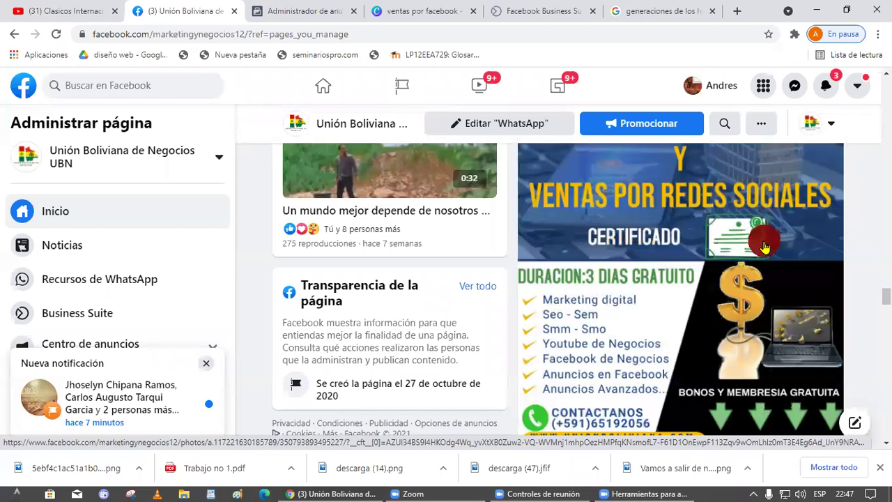
pyautogui.scroll(-5, 697, 237)
pyautogui.scroll(2, 627, 313)
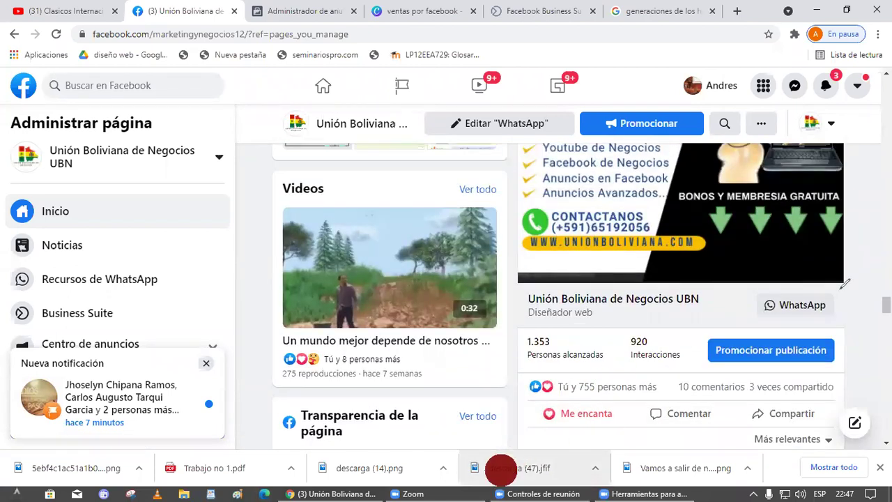
pyautogui.moveTo(505, 315); pyautogui.dragTo(735, 314)
pyautogui.moveTo(815, 282); pyautogui.dragTo(749, 296)
pyautogui.moveTo(637, 299); pyautogui.dragTo(667, 318)
pyautogui.moveTo(731, 317); pyautogui.dragTo(648, 338)
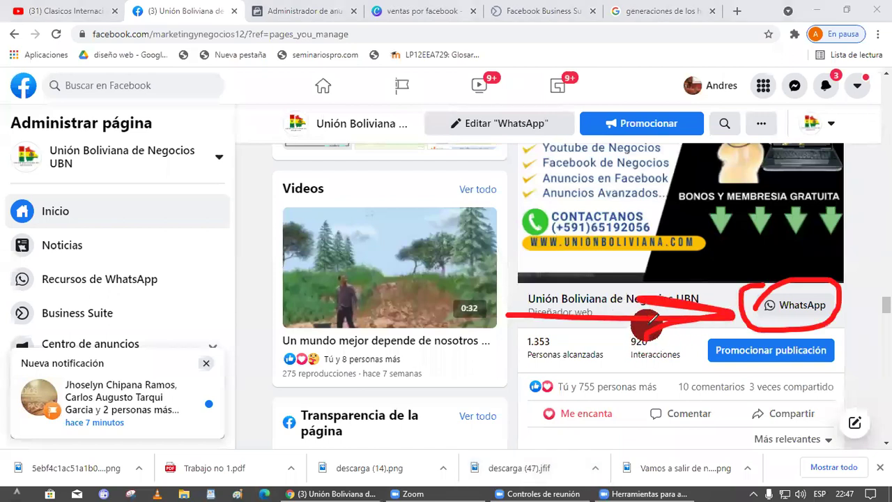
# - Return to the ad draft in Ads Manager and mark the lower part of its feed preview for comparison
pyautogui.click(300, 11)
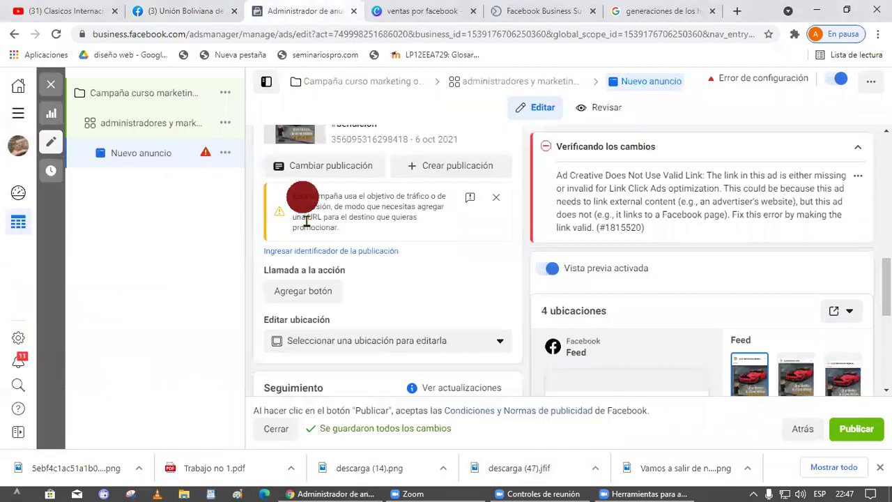
pyautogui.scroll(4, 334, 244)
pyautogui.scroll(-3, 345, 282)
pyautogui.scroll(-10, 346, 286)
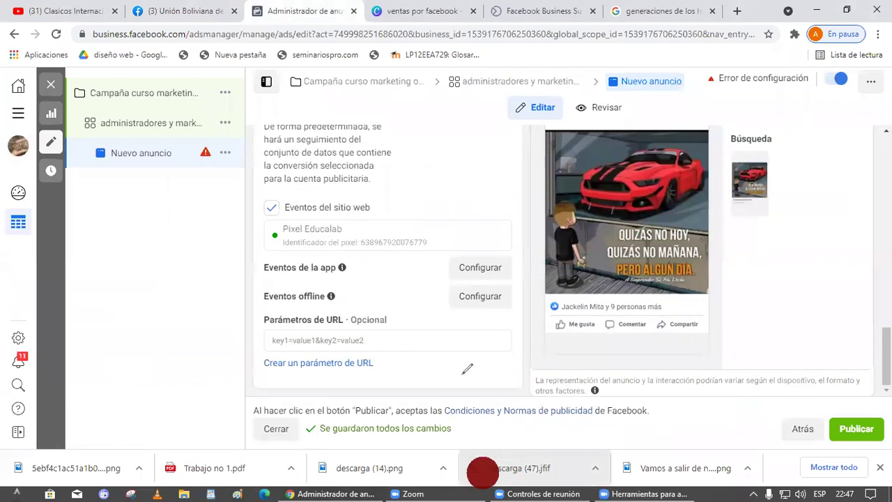
pyautogui.moveTo(458, 385); pyautogui.dragTo(687, 315)
# - Add the call to action "Enviar mensaje de WhatsApp" to the "#bendicion" post, marking the connected number and policy text before updating it
pyautogui.scroll(2, 324, 258)
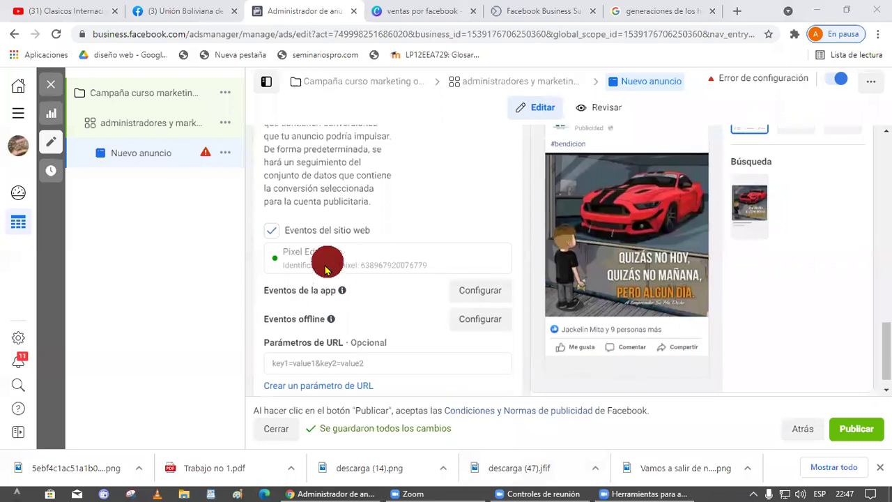
pyautogui.scroll(2, 336, 229)
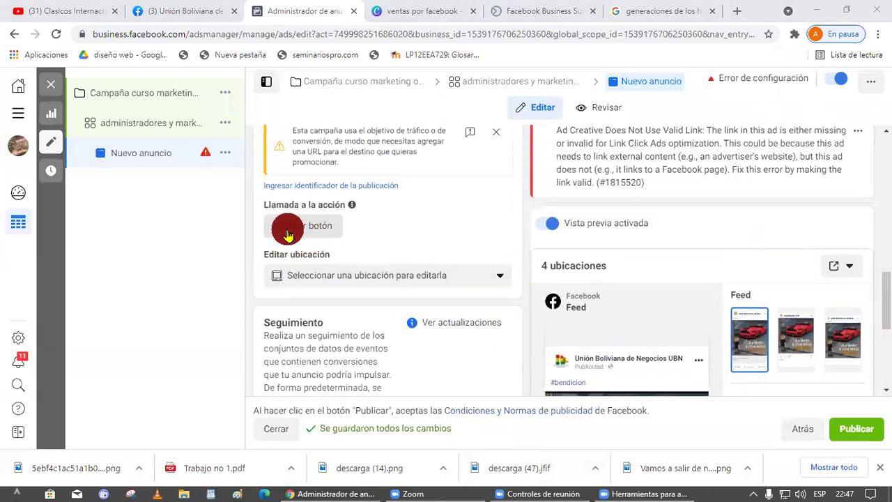
pyautogui.click(288, 230)
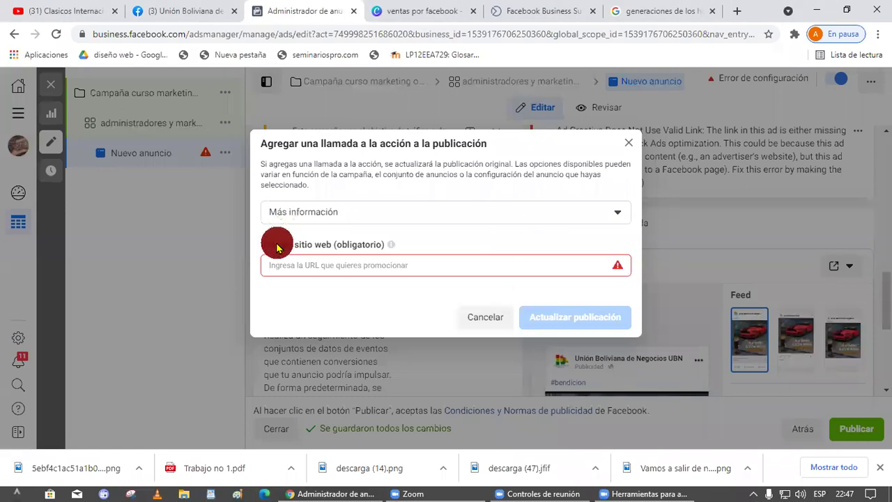
pyautogui.click(294, 264)
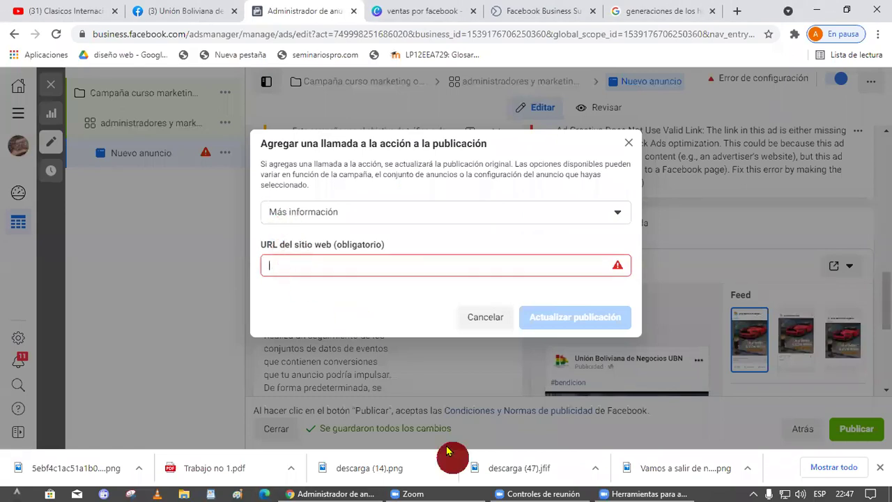
pyautogui.click(353, 269)
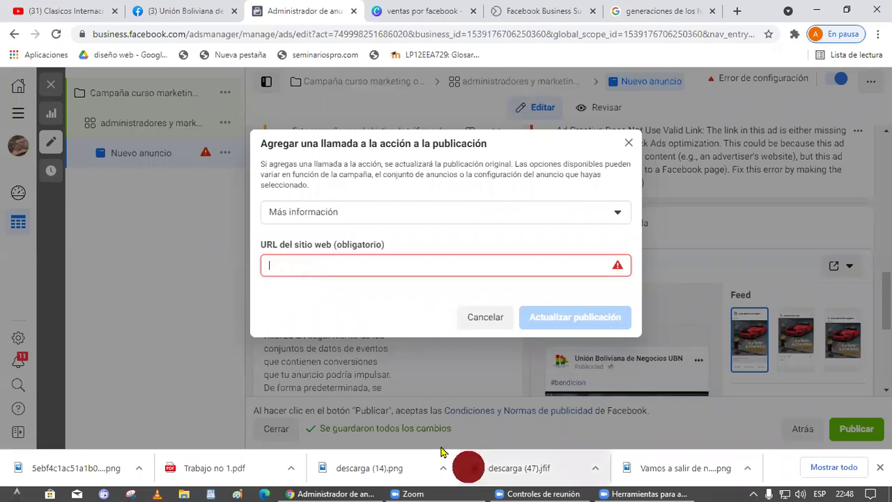
pyautogui.click(347, 213)
pyautogui.scroll(-5, 425, 299)
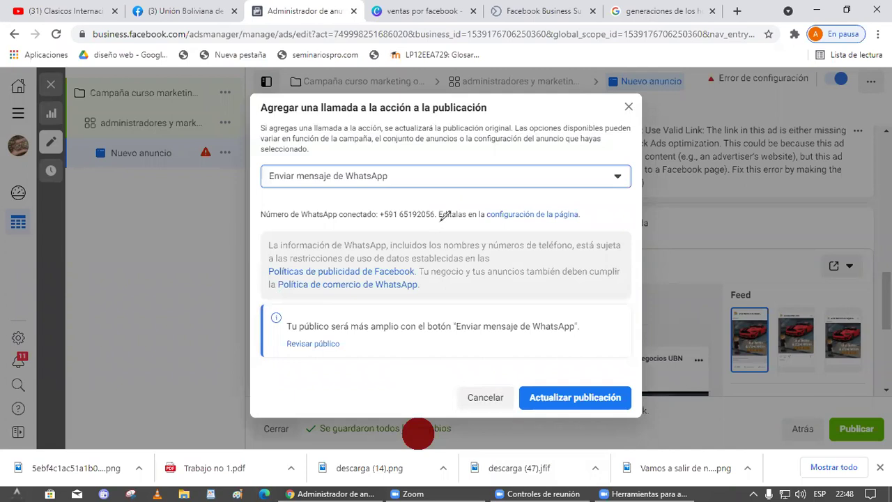
pyautogui.moveTo(383, 224); pyautogui.dragTo(441, 223)
pyautogui.moveTo(334, 260)
pyautogui.mouseDown()
pyautogui.moveTo(478, 239)
pyautogui.moveTo(302, 235)
pyautogui.moveTo(363, 268)
pyautogui.moveTo(492, 257)
pyautogui.mouseUp()
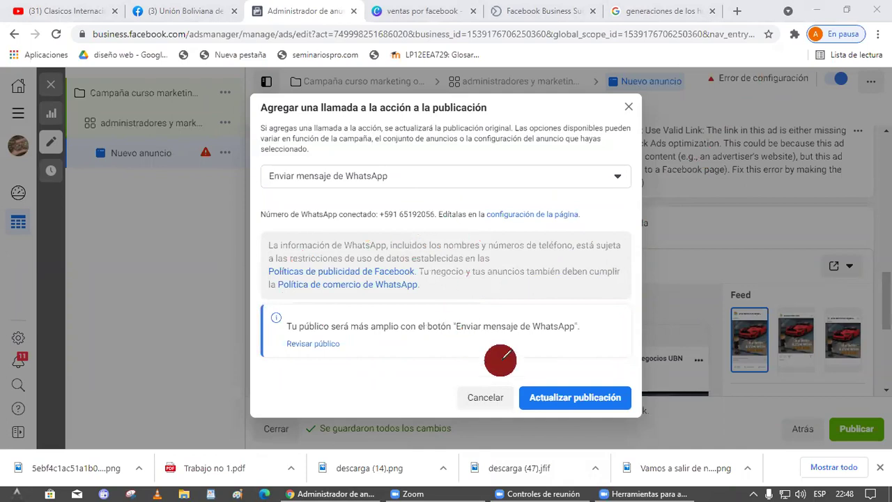
pyautogui.click(564, 397)
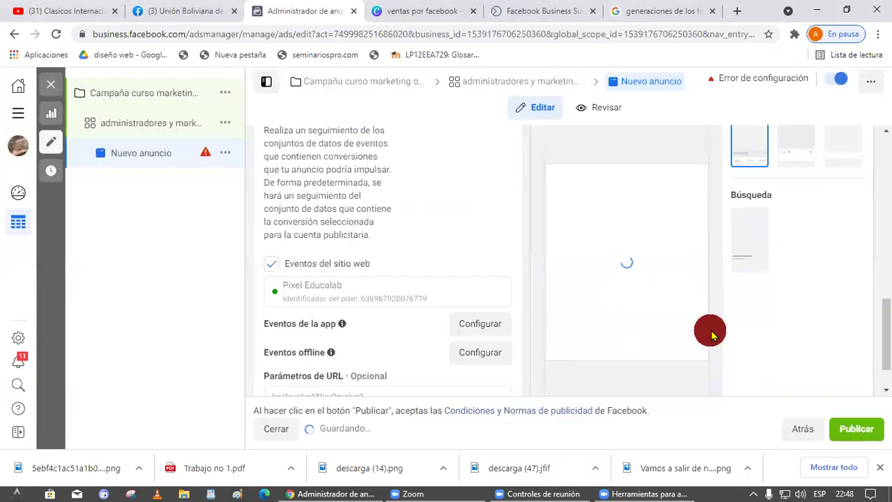
# - Examine the WhatsApp button in the updated feed preview and mark the area around it
pyautogui.scroll(-3, 696, 313)
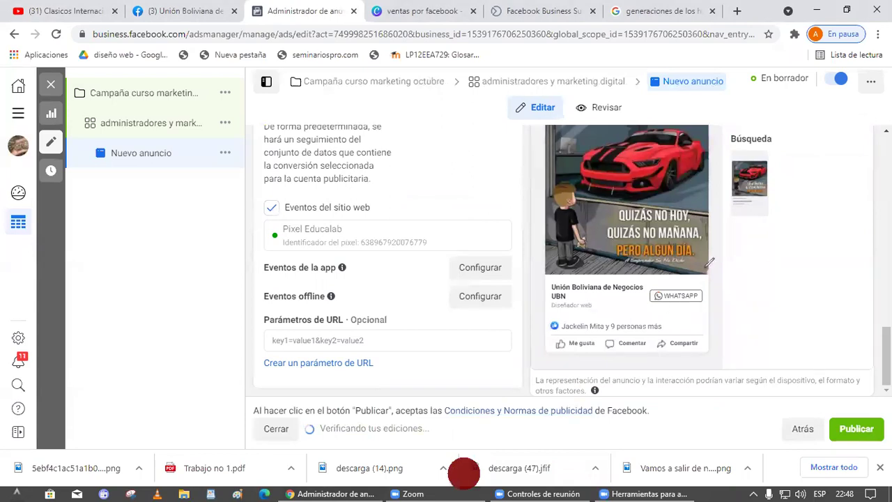
pyautogui.moveTo(686, 259); pyautogui.dragTo(704, 265)
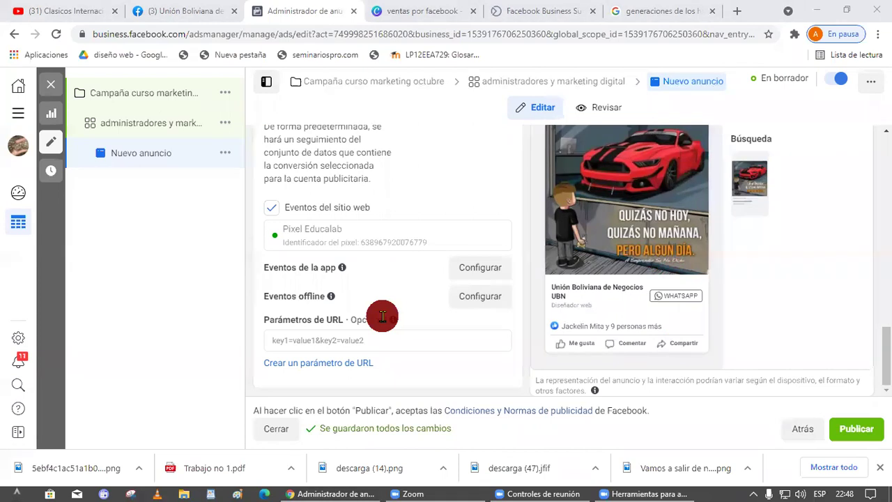
pyautogui.scroll(2, 382, 317)
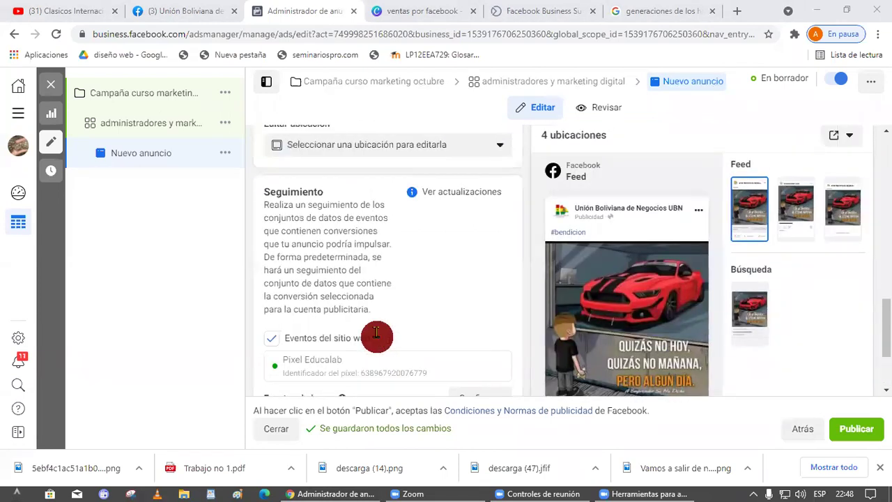
pyautogui.scroll(5, 376, 332)
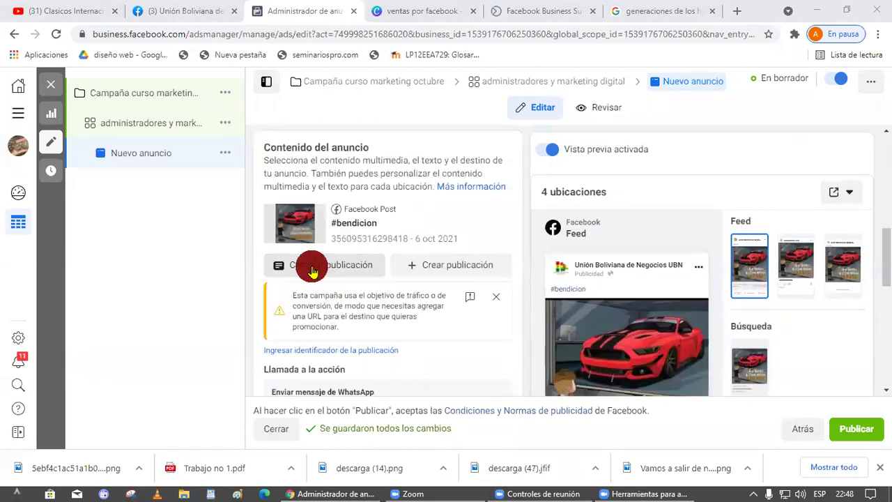
pyautogui.scroll(-8, 634, 329)
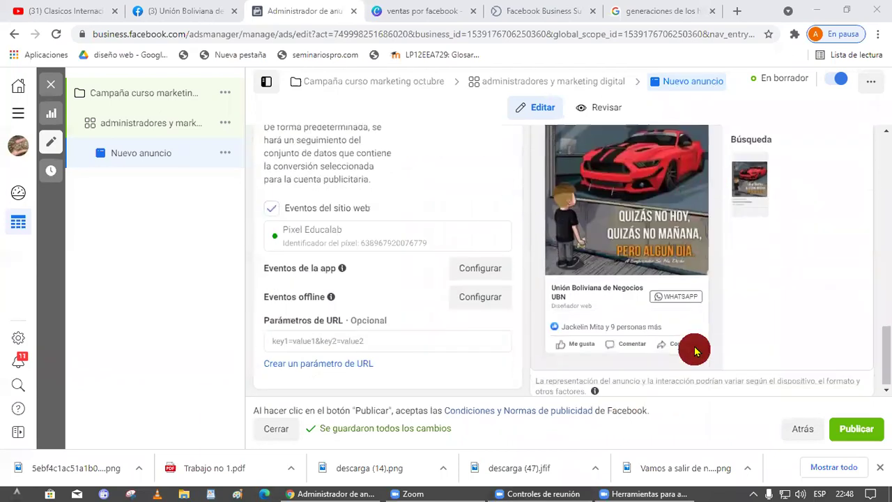
# - Replace the ad's post with "Quieres aprender a vender por internet con ..." from 28 sep 2021 and check its preview
pyautogui.scroll(6, 375, 278)
pyautogui.scroll(2, 374, 277)
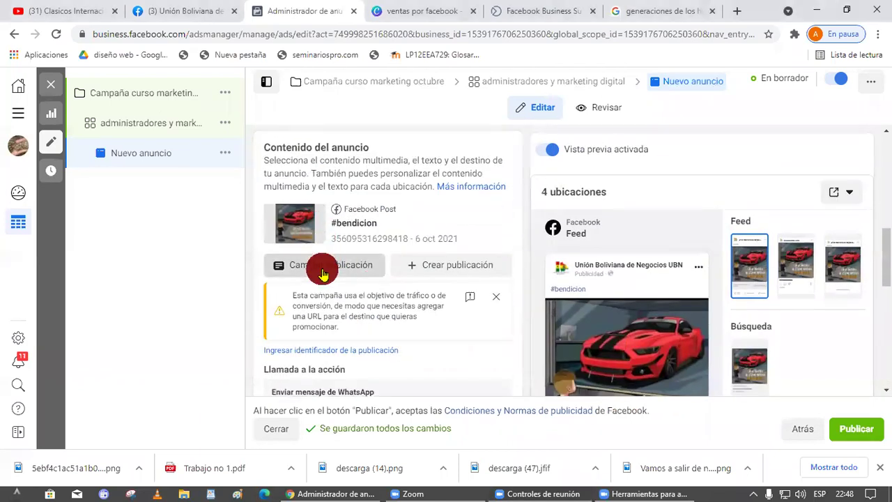
pyautogui.click(318, 267)
pyautogui.scroll(-5, 364, 310)
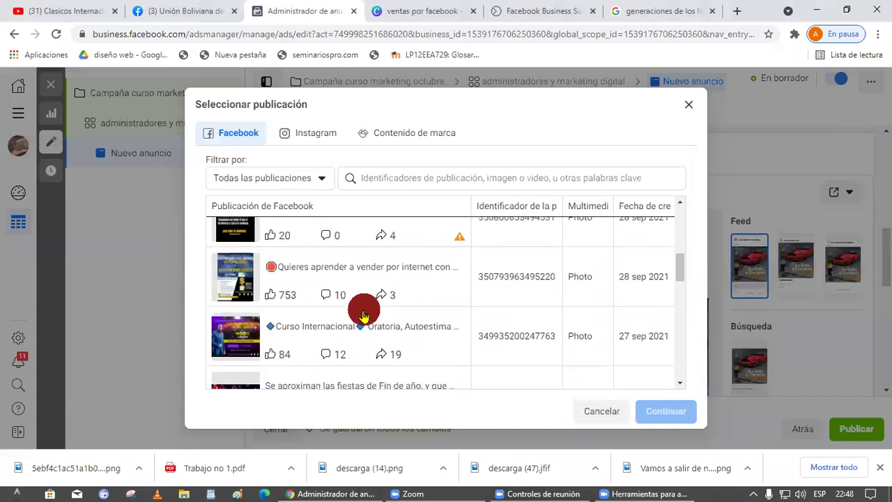
pyautogui.click(294, 270)
pyautogui.click(669, 411)
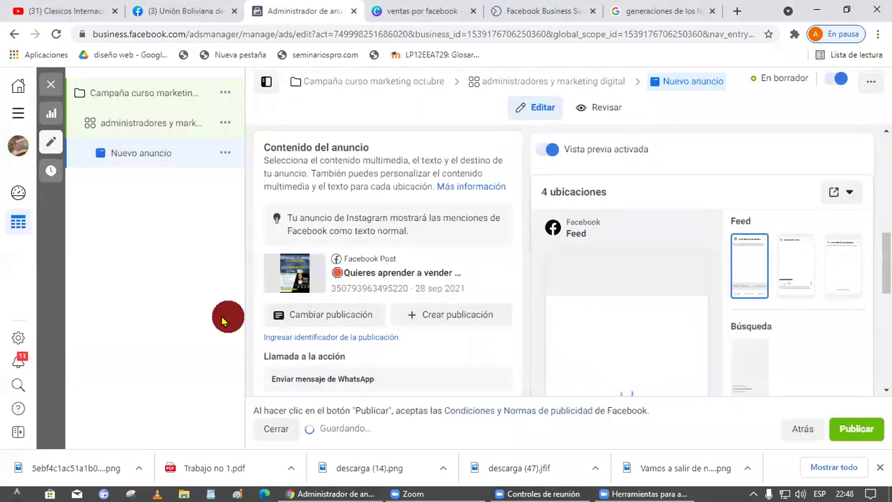
pyautogui.scroll(-5, 552, 346)
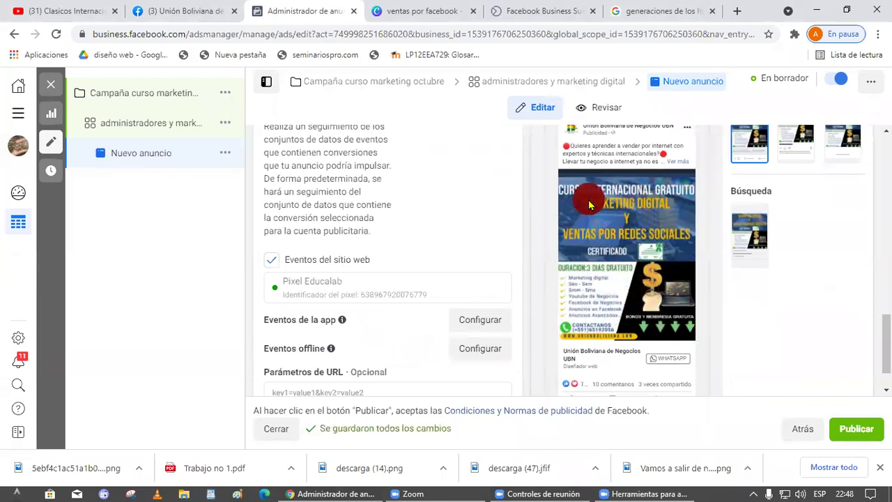
# - Switch to the Canva presentation and cross out the Campaña, Conjunto de anuncio and Anuncio boxes on the "Manera nacional" slide
pyautogui.scroll(4, 414, 307)
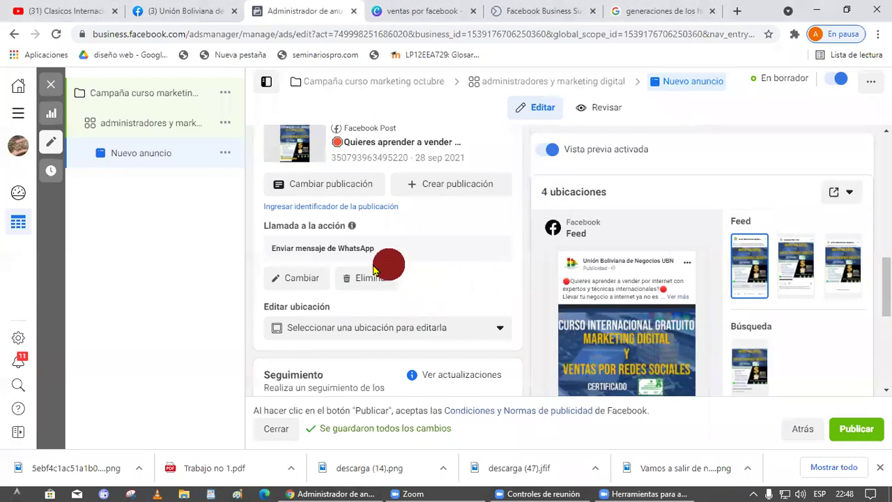
pyautogui.scroll(-4, 418, 259)
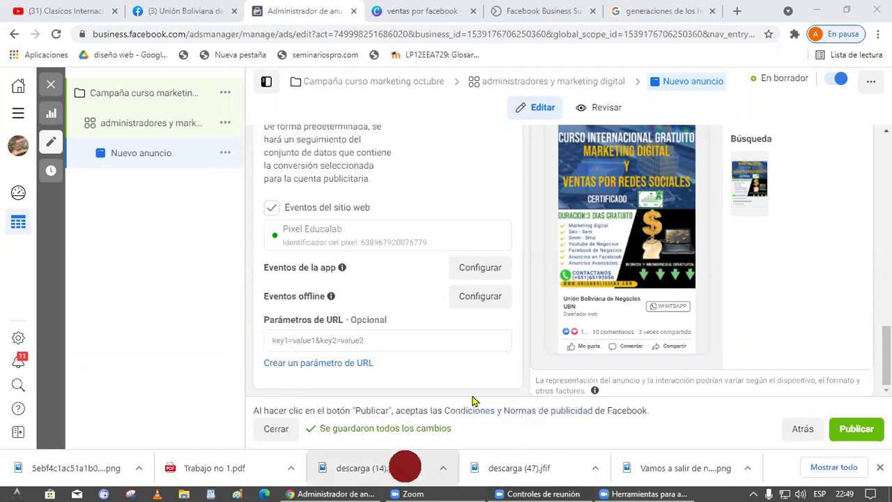
pyautogui.hotkey('ctrl', 'Tab')
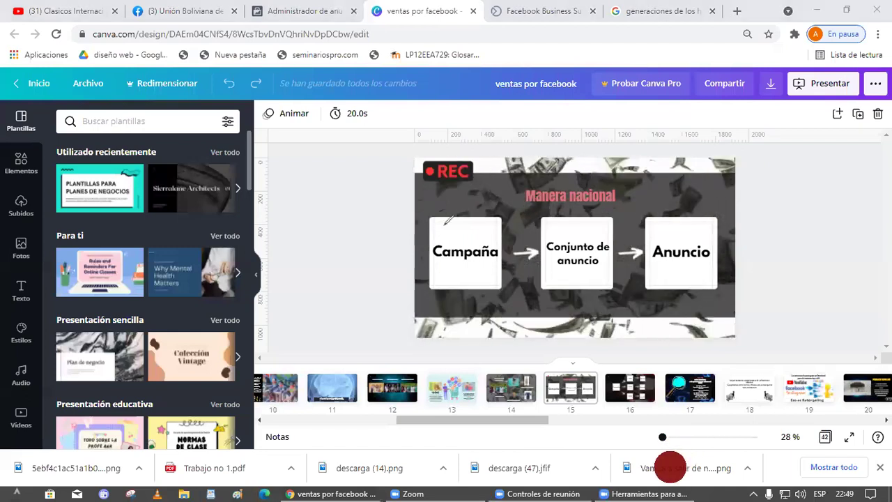
pyautogui.moveTo(449, 226)
pyautogui.mouseDown()
pyautogui.moveTo(567, 273)
pyautogui.moveTo(693, 289)
pyautogui.moveTo(634, 301)
pyautogui.mouseUp()
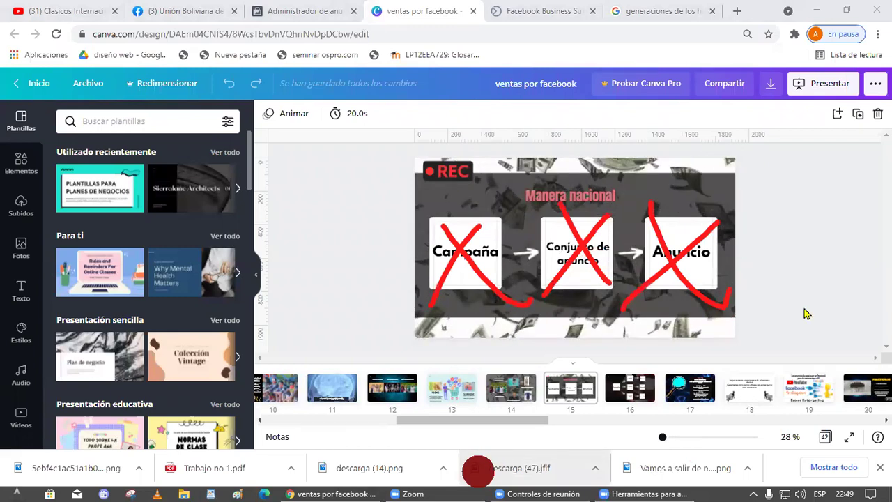
# - Show the slide with three ad set branches full screen, circle the middle branch, mark the other two and leave the full-screen view
pyautogui.click(630, 387)
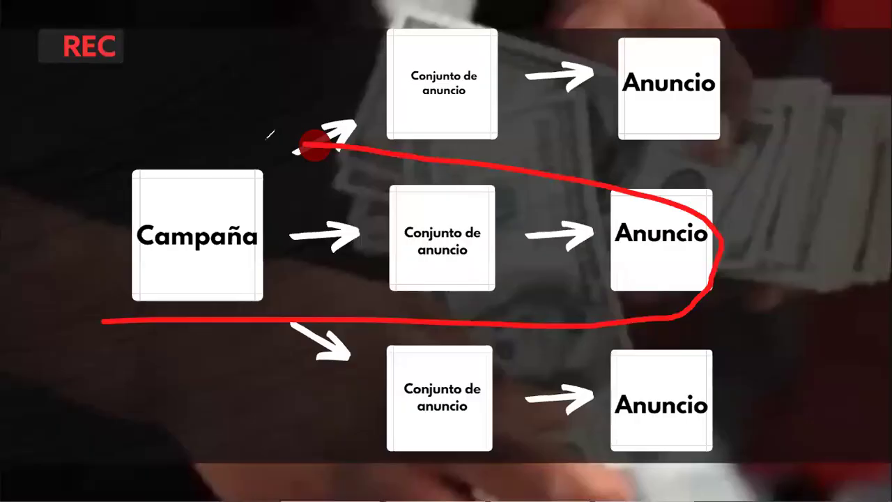
pyautogui.moveTo(313, 144)
pyautogui.mouseDown()
pyautogui.moveTo(119, 283)
pyautogui.moveTo(199, 332)
pyautogui.moveTo(206, 322)
pyautogui.mouseUp()
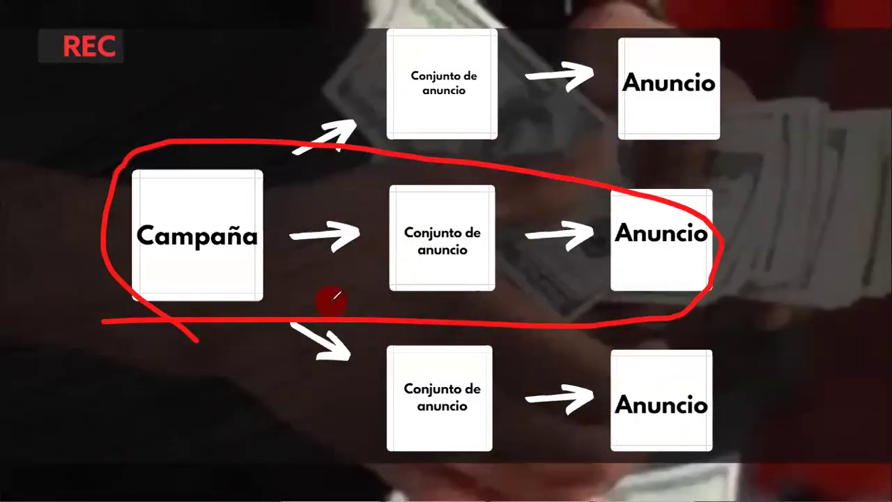
pyautogui.moveTo(428, 316); pyautogui.dragTo(436, 343)
pyautogui.moveTo(445, 162); pyautogui.dragTo(447, 125)
pyautogui.moveTo(505, 120); pyautogui.dragTo(623, 116)
pyautogui.moveTo(523, 415); pyautogui.dragTo(627, 399)
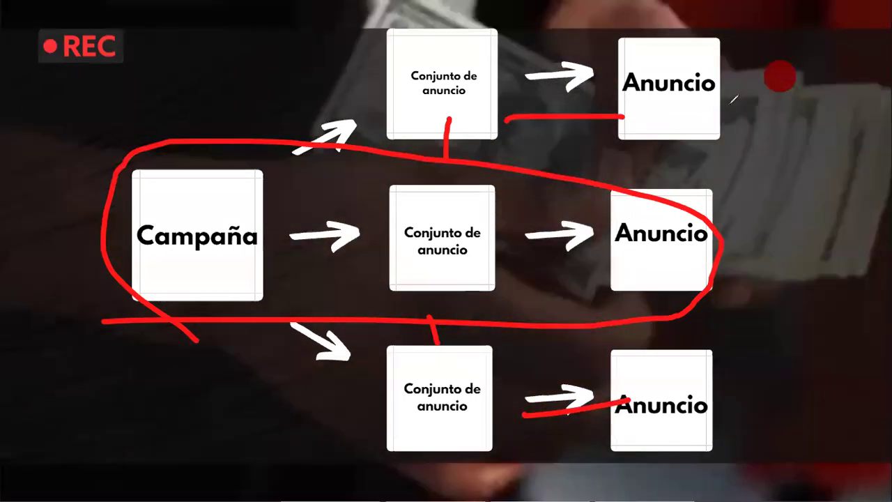
pyautogui.press('Escape')
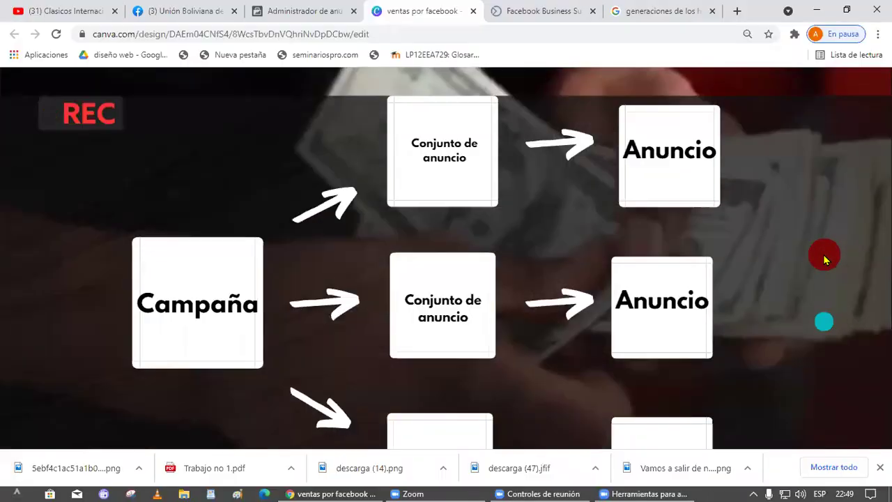
pyautogui.press('Escape')
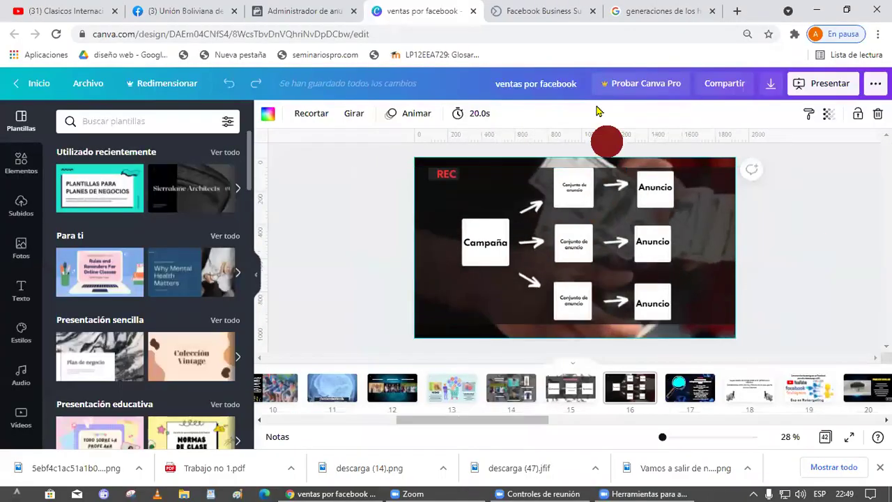
# - Return to Ads Manager, quick-duplicate the "administradores y marketing digital" ad set and make a quick duplicate of that copy as well
pyautogui.click(320, 7)
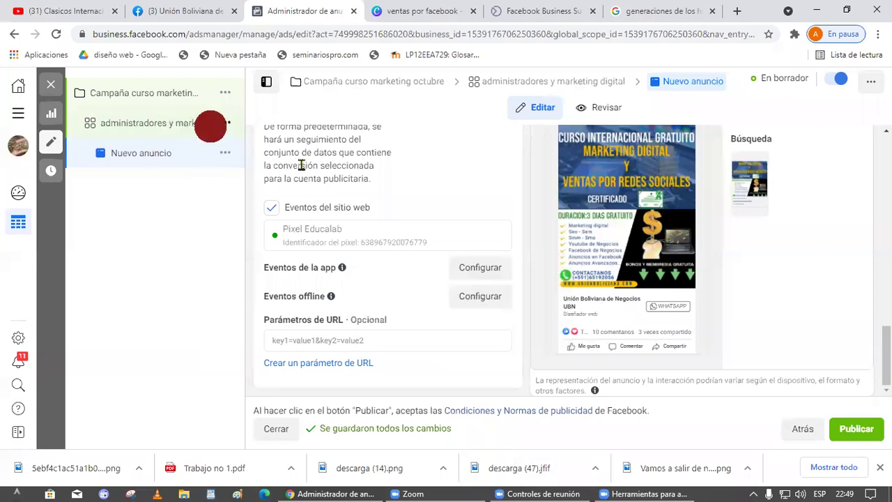
pyautogui.click(224, 126)
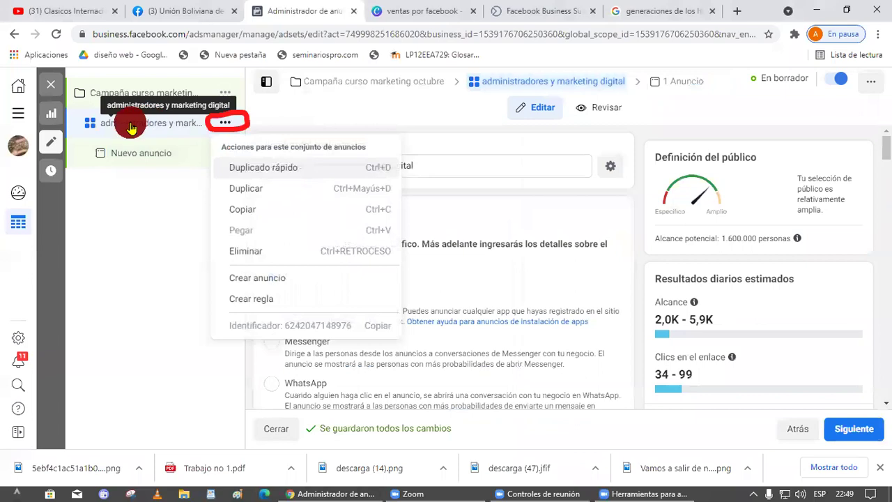
pyautogui.click(311, 174)
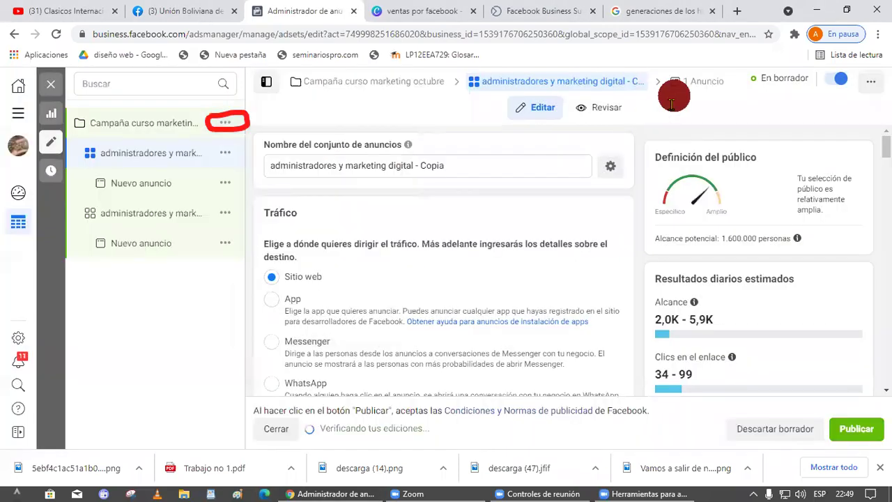
pyautogui.click(227, 154)
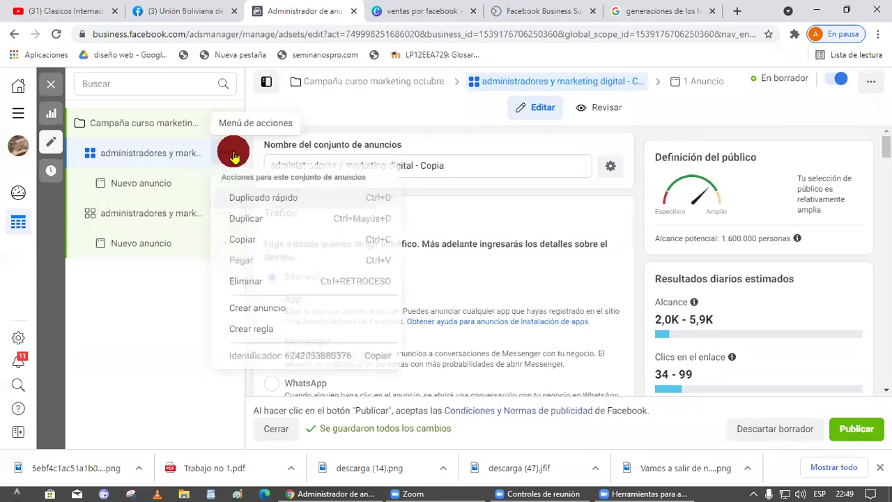
pyautogui.click(300, 196)
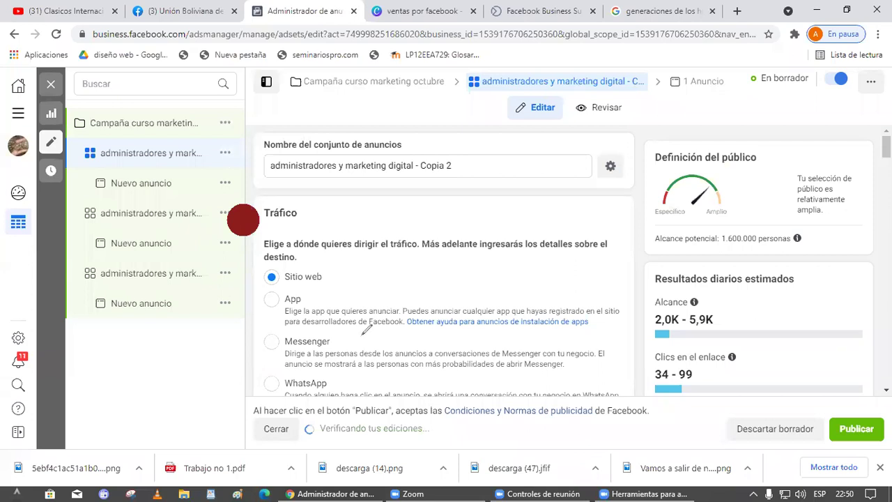
# - Mark the three ad sets and the ad inside each of them in the campaign tree
pyautogui.moveTo(226, 156); pyautogui.dragTo(243, 149)
pyautogui.moveTo(223, 219); pyautogui.dragTo(241, 213)
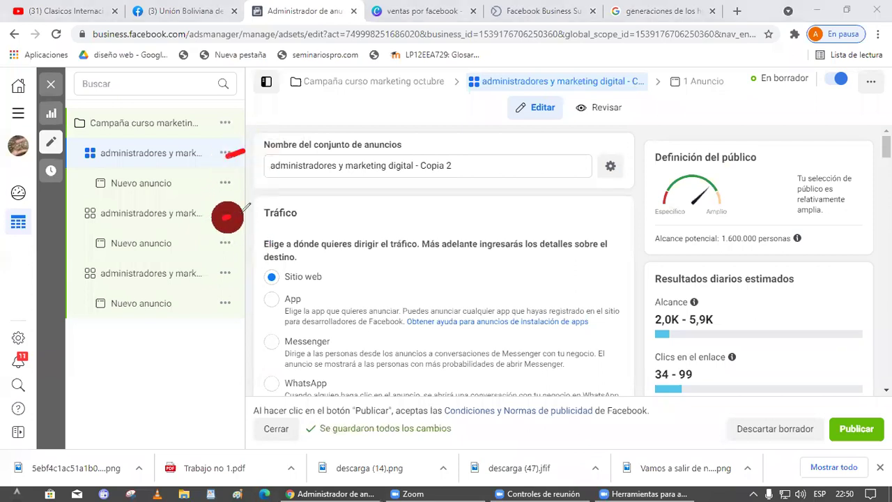
pyautogui.moveTo(230, 275); pyautogui.dragTo(251, 268)
pyautogui.moveTo(172, 305); pyautogui.dragTo(191, 301)
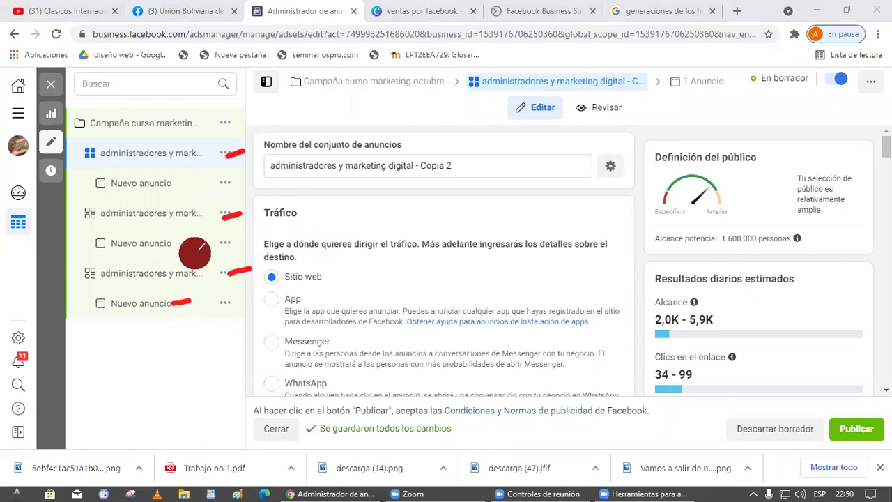
pyautogui.moveTo(195, 254); pyautogui.dragTo(206, 244)
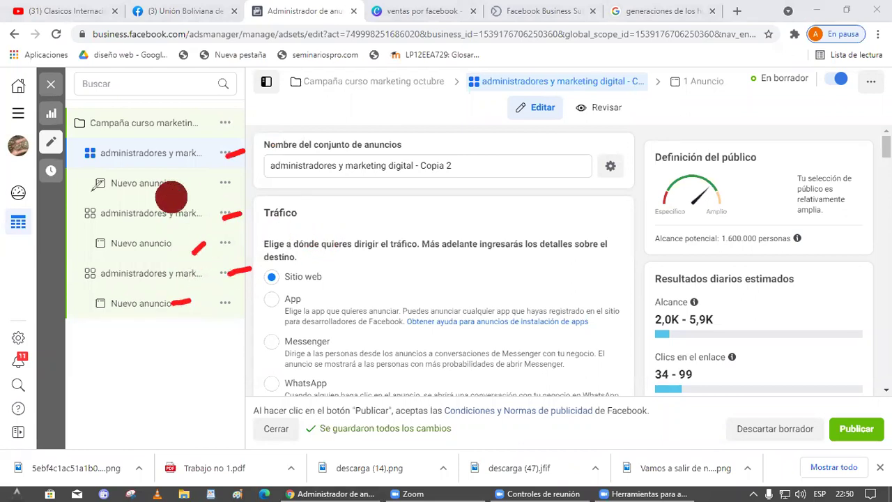
pyautogui.moveTo(83, 188); pyautogui.dragTo(270, 189)
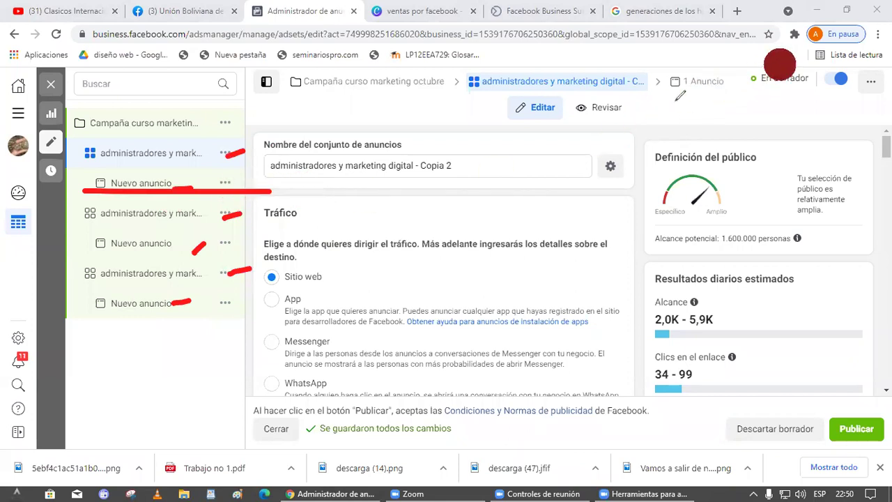
# - Compare the second copy with the original ad set, examining the original's name, schedule, location, age and detailed targeting
pyautogui.click(167, 163)
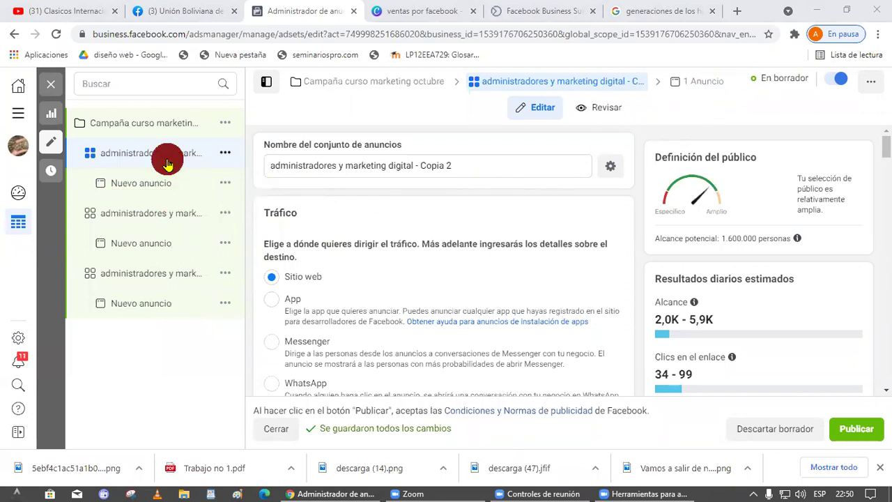
pyautogui.scroll(-5, 481, 216)
pyautogui.scroll(-5, 483, 225)
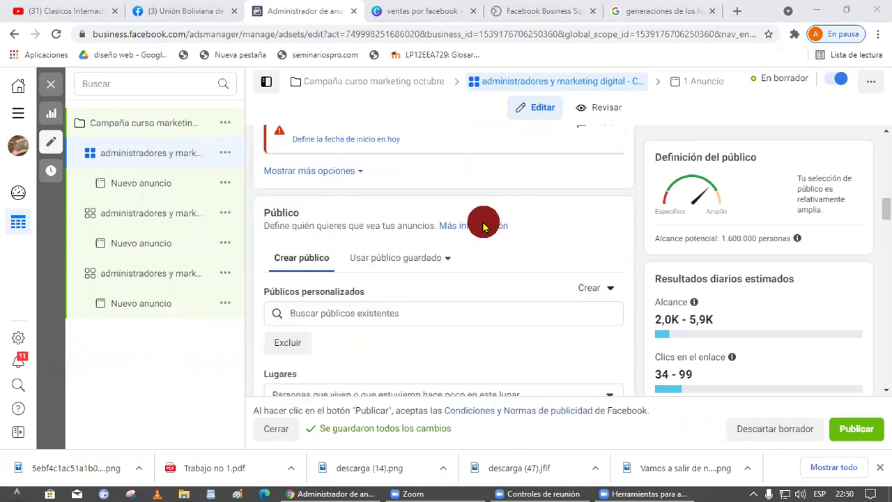
pyautogui.click(137, 279)
pyautogui.scroll(5, 422, 312)
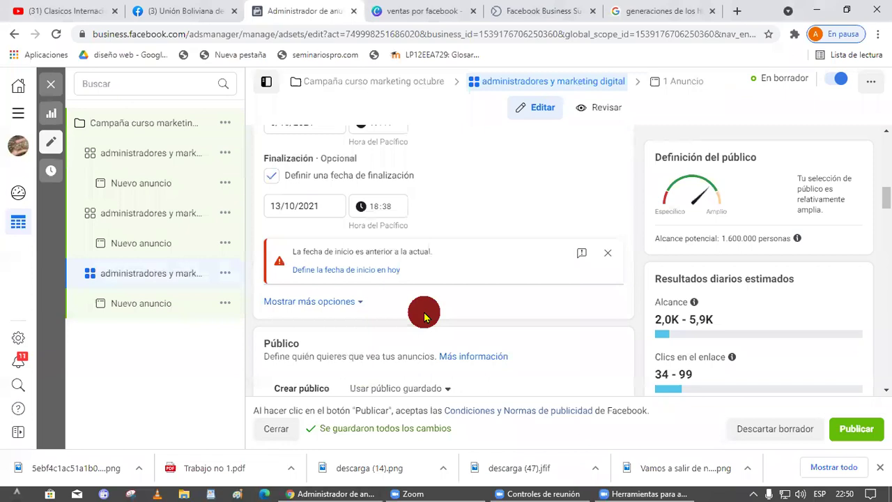
pyautogui.scroll(5, 424, 317)
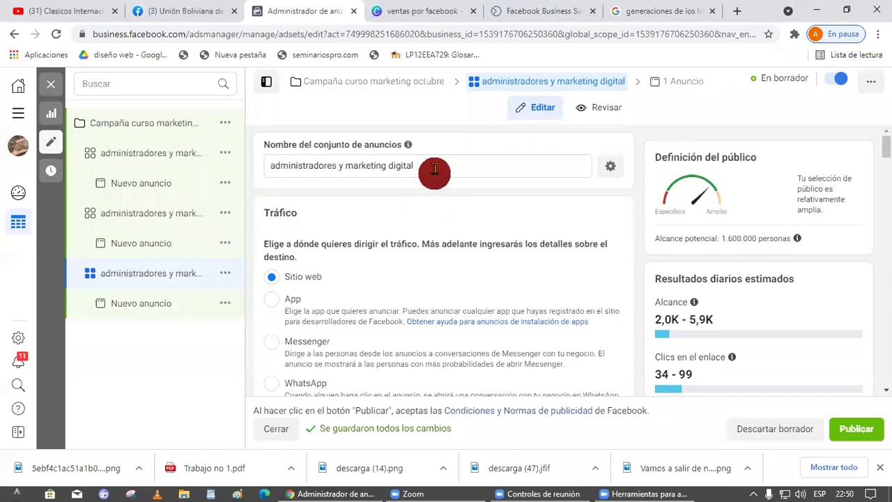
pyautogui.scroll(-10, 446, 279)
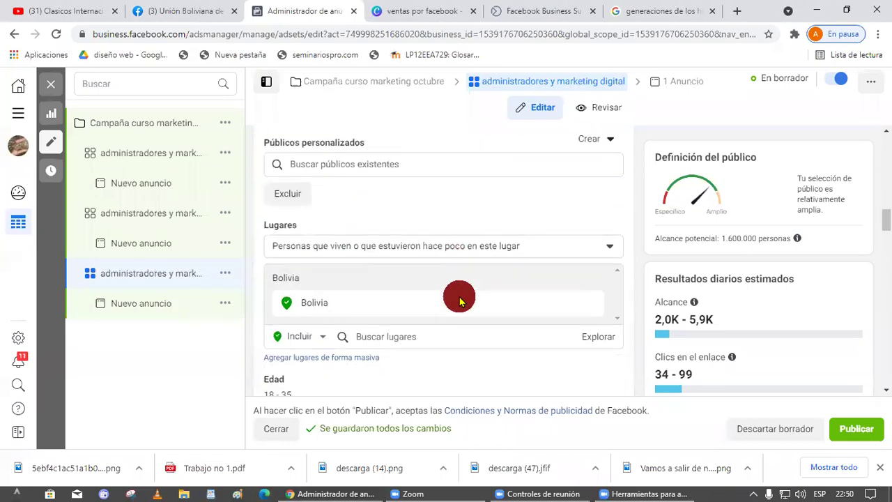
pyautogui.scroll(-3, 459, 301)
pyautogui.moveTo(324, 255)
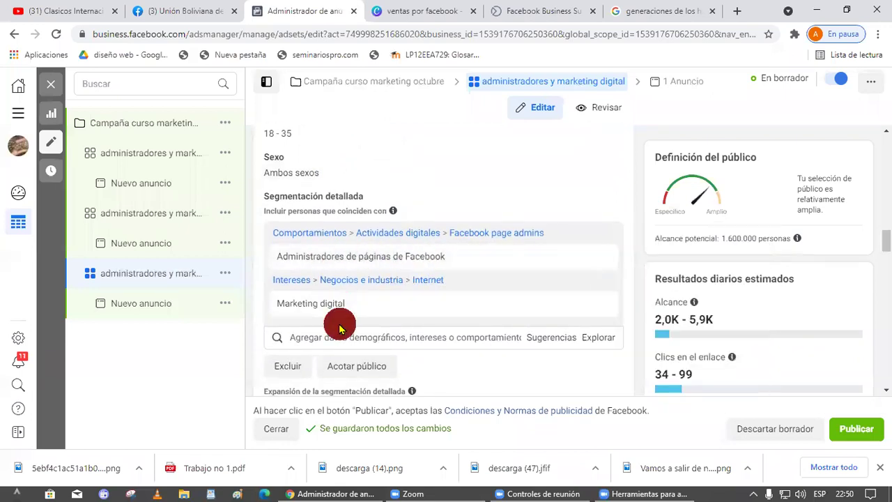
# - Remove "Administradores de páginas de Facebook" and "Marketing digital" from the detailed targeting of the "administradores y marketing digital - Copia" ad set
pyautogui.click(168, 218)
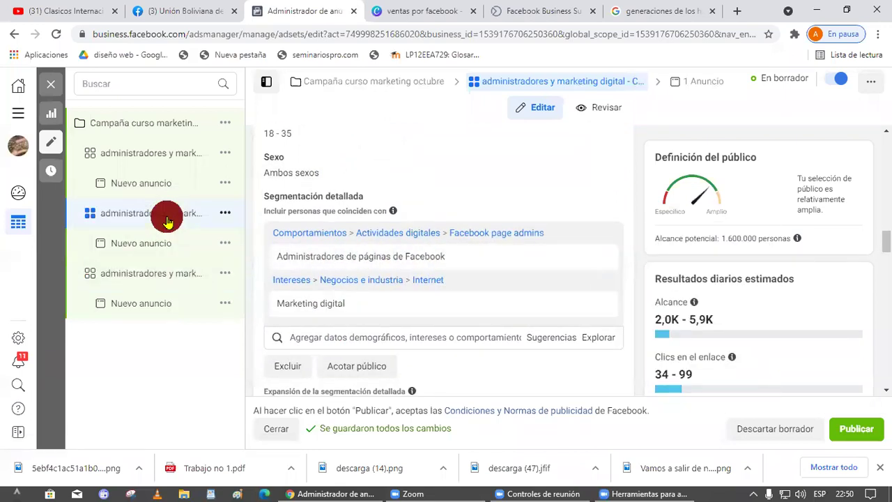
pyautogui.moveTo(388, 259)
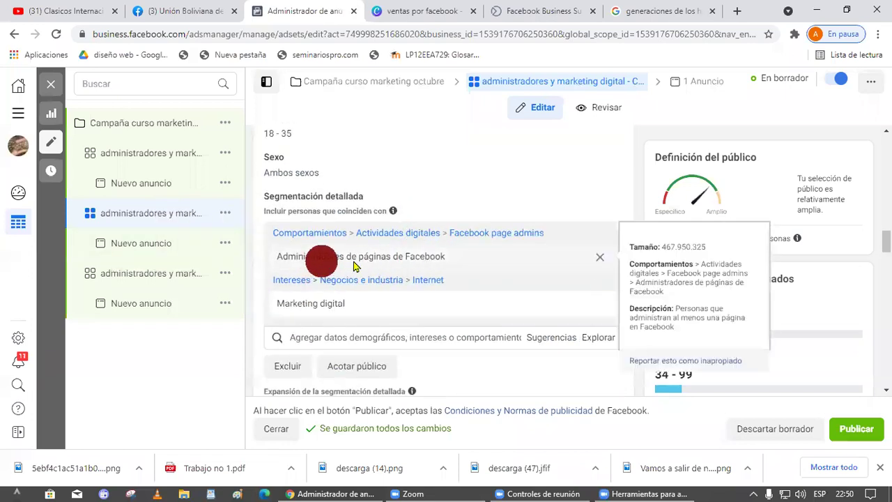
pyautogui.click(598, 260)
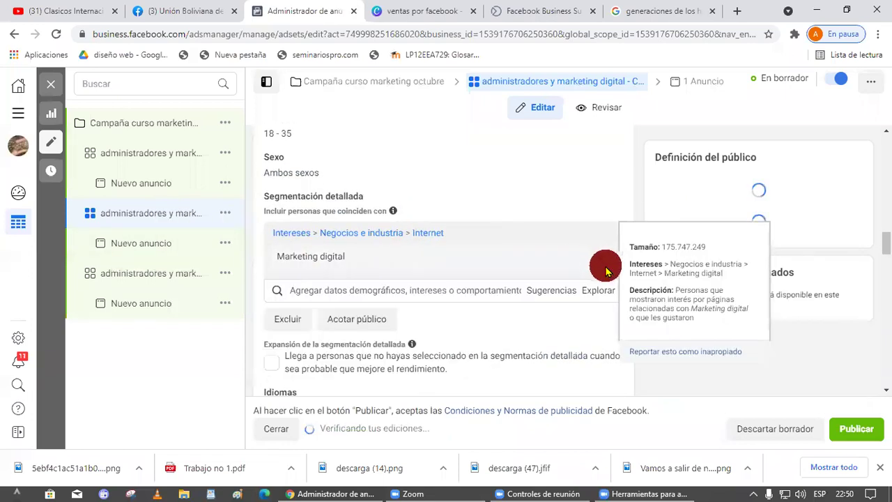
pyautogui.click(598, 260)
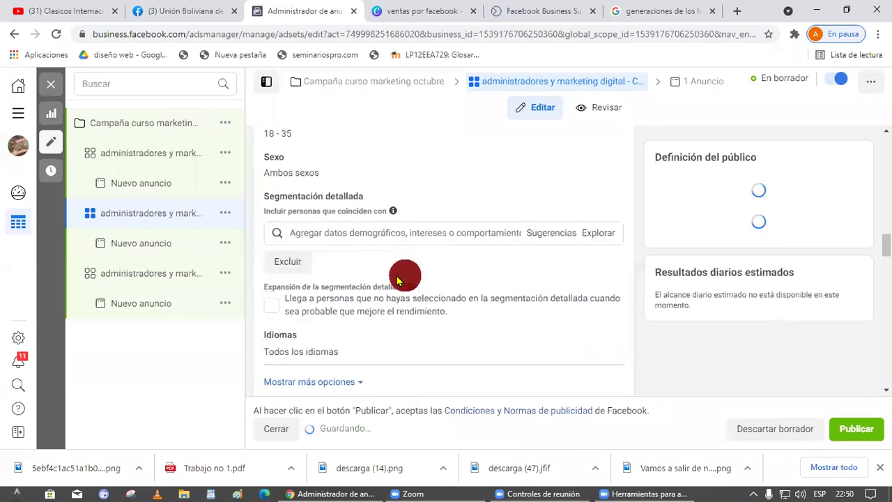
# - Add the interests "Espíritu empresarial" and "EMPRENDEDORes" to this ad set's detailed targeting
pyautogui.click(362, 233)
pyautogui.write('espiritu empres')
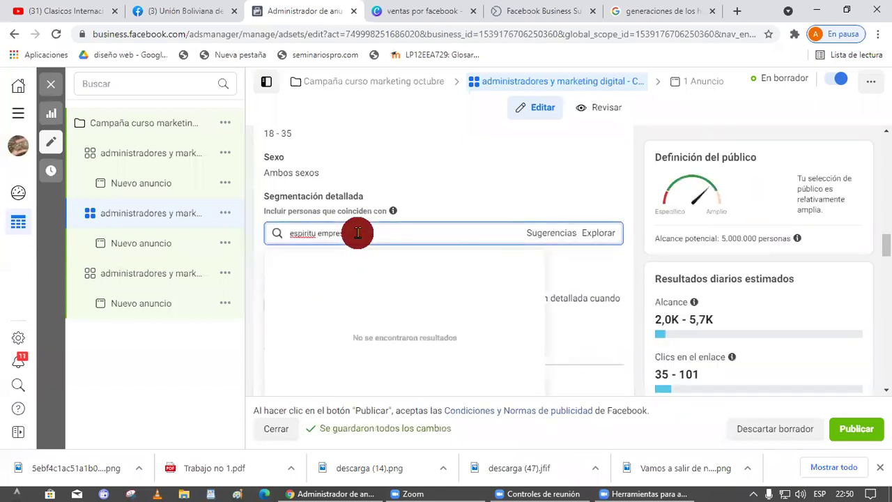
pyautogui.write('arial')
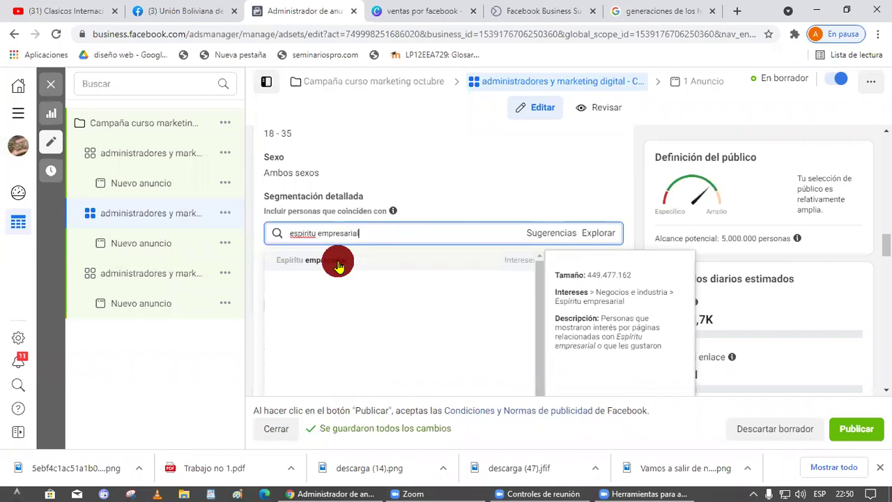
pyautogui.click(338, 262)
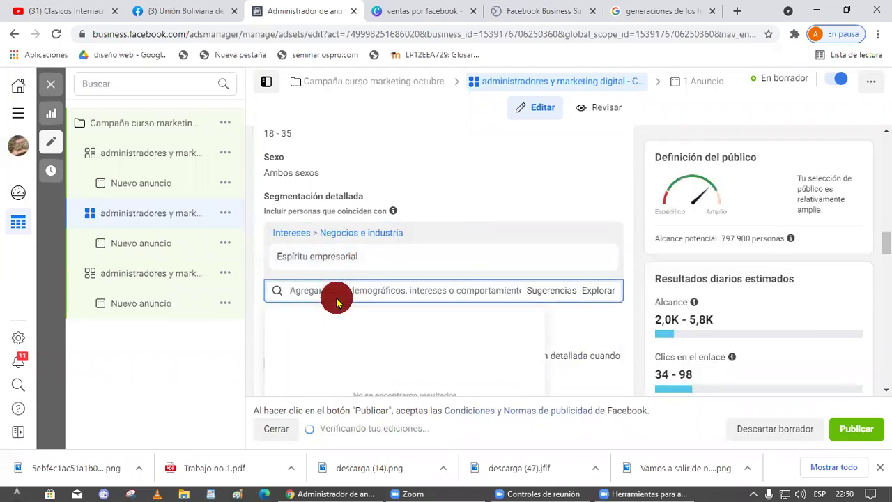
pyautogui.write('emprend')
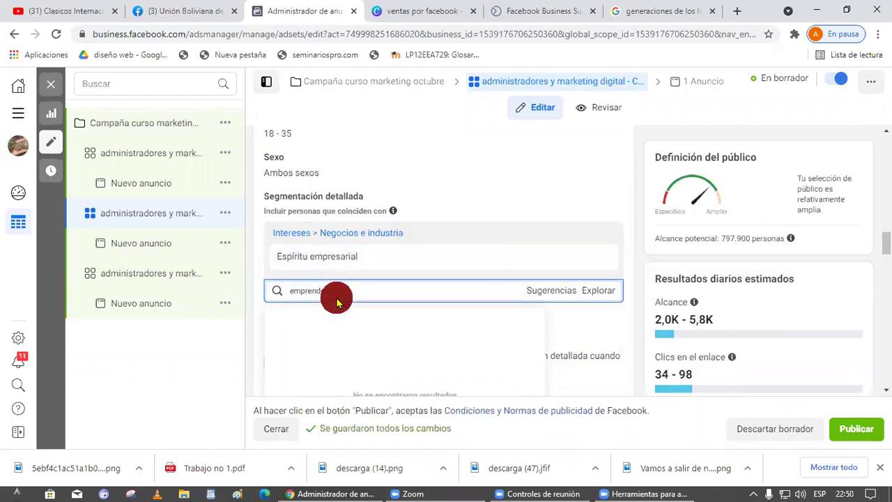
pyautogui.write('edores')
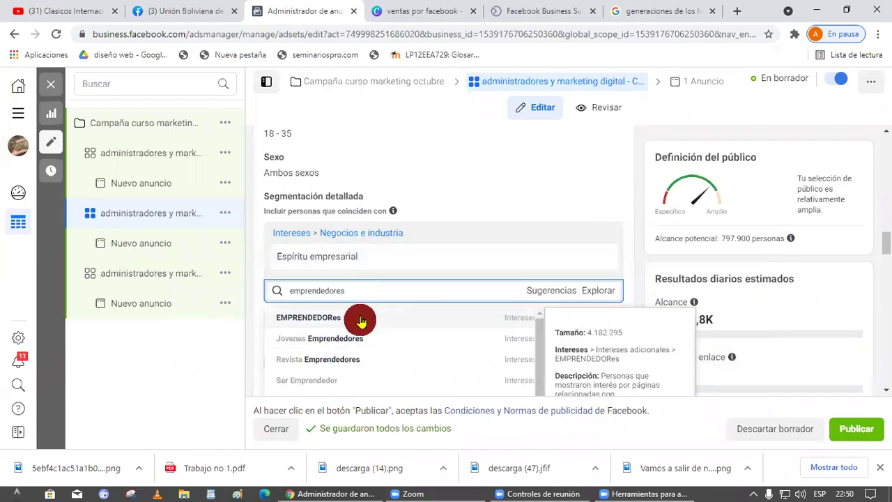
pyautogui.click(361, 322)
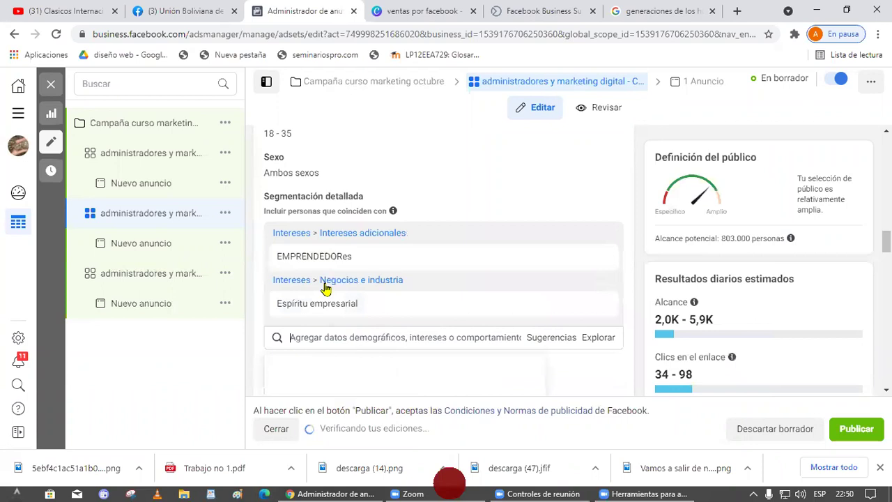
pyautogui.scroll(10, 341, 279)
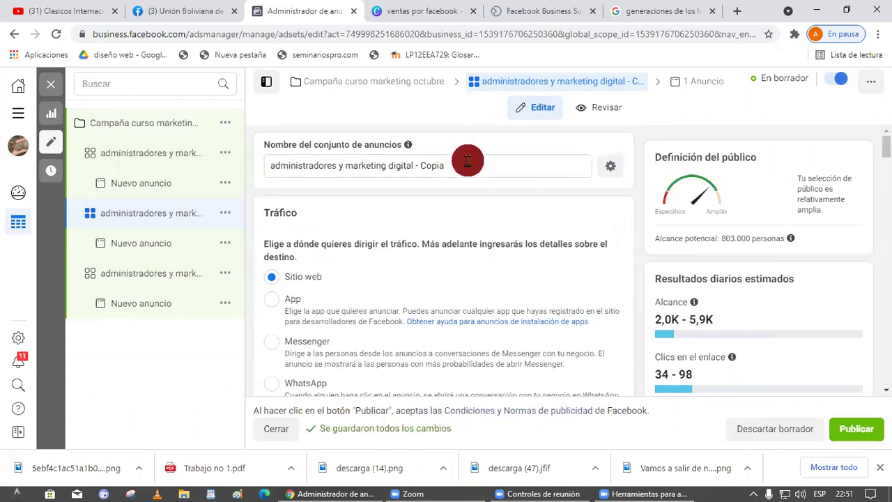
# - Rename the "administradores y marketing digital - Copia" ad set as "espiritu empresarial y emprendedores"
pyautogui.moveTo(460, 165); pyautogui.dragTo(53, 154)
pyautogui.press('BackSpace')
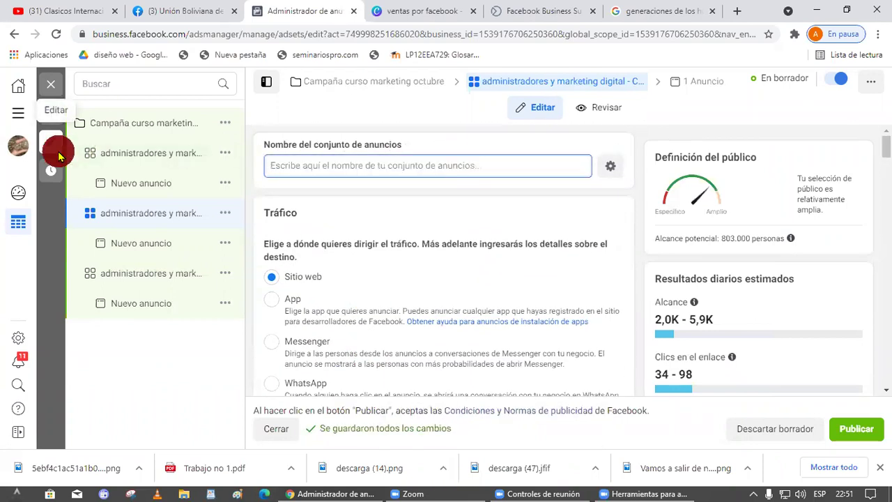
pyautogui.write('administradores y')
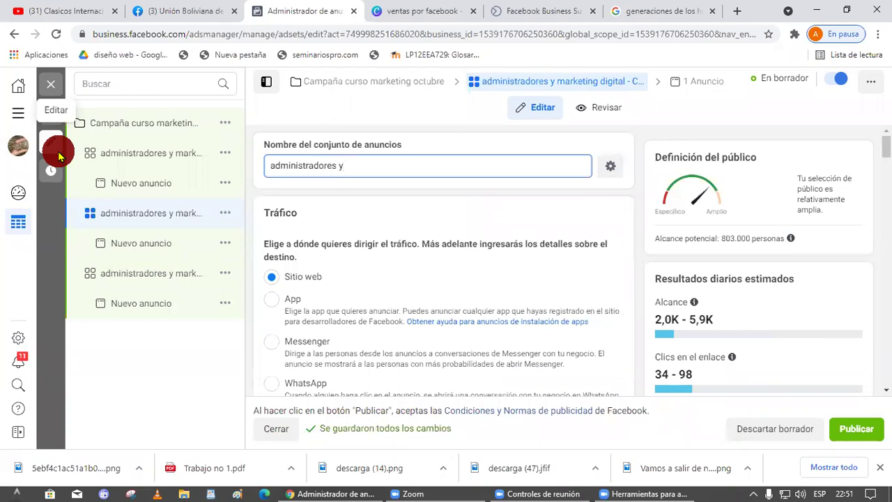
pyautogui.press('BackSpace')
pyautogui.press('BackSpace')
pyautogui.press('BackSpace')
pyautogui.write('e')
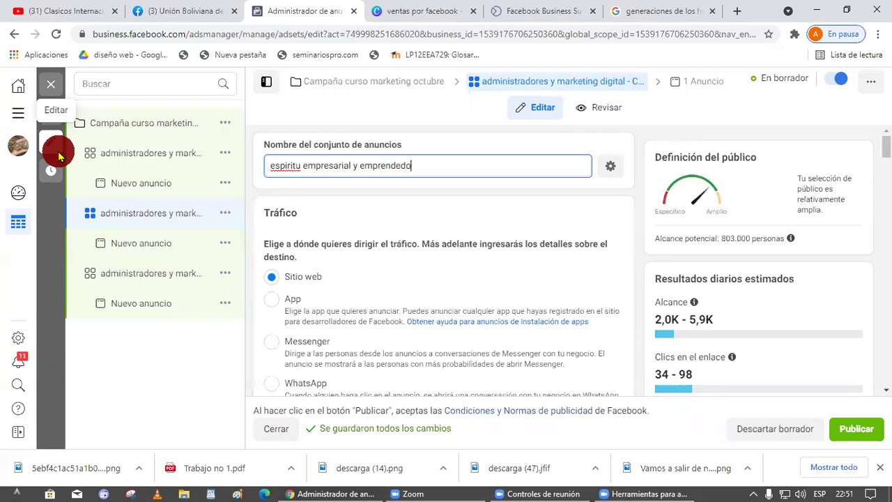
pyautogui.write('s')
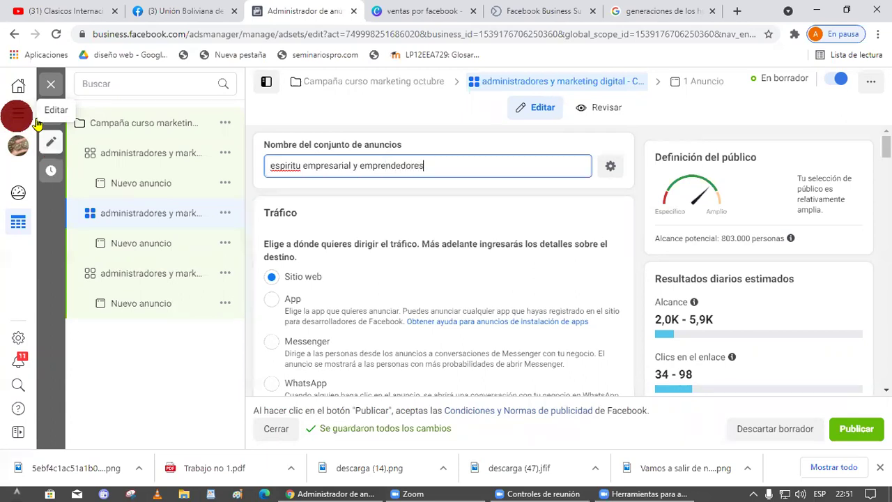
pyautogui.click(363, 215)
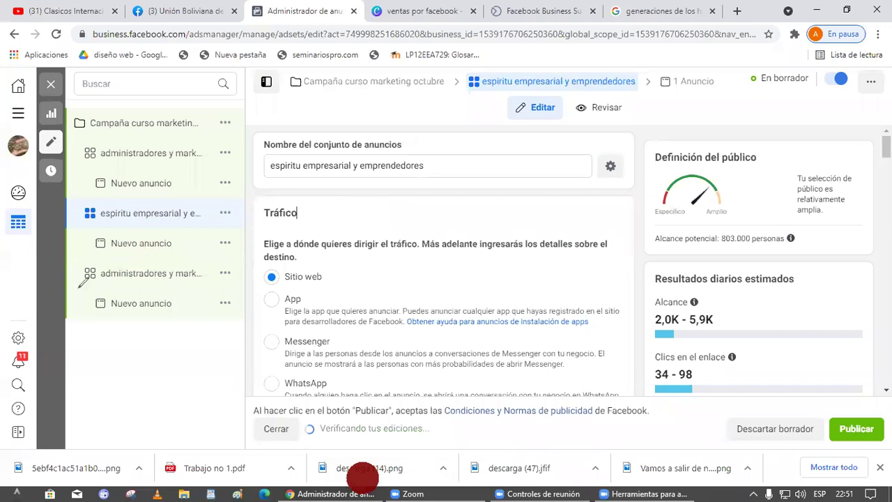
# - Underline the three ad sets in the campaign tree and write 14 beside the first and last ones as screen annotations
pyautogui.moveTo(264, 243); pyautogui.dragTo(272, 304)
pyautogui.moveTo(272, 305); pyautogui.dragTo(70, 291)
pyautogui.moveTo(298, 240); pyautogui.dragTo(348, 265)
pyautogui.moveTo(319, 241); pyautogui.dragTo(324, 294)
pyautogui.moveTo(77, 230)
pyautogui.mouseDown()
pyautogui.moveTo(221, 235)
pyautogui.moveTo(277, 185)
pyautogui.moveTo(319, 214)
pyautogui.mouseUp()
pyautogui.moveTo(278, 187); pyautogui.dragTo(301, 236)
pyautogui.moveTo(73, 161); pyautogui.dragTo(209, 170)
pyautogui.moveTo(268, 133)
pyautogui.mouseDown()
pyautogui.moveTo(263, 167)
pyautogui.moveTo(341, 143)
pyautogui.mouseUp()
pyautogui.moveTo(317, 112); pyautogui.dragTo(320, 174)
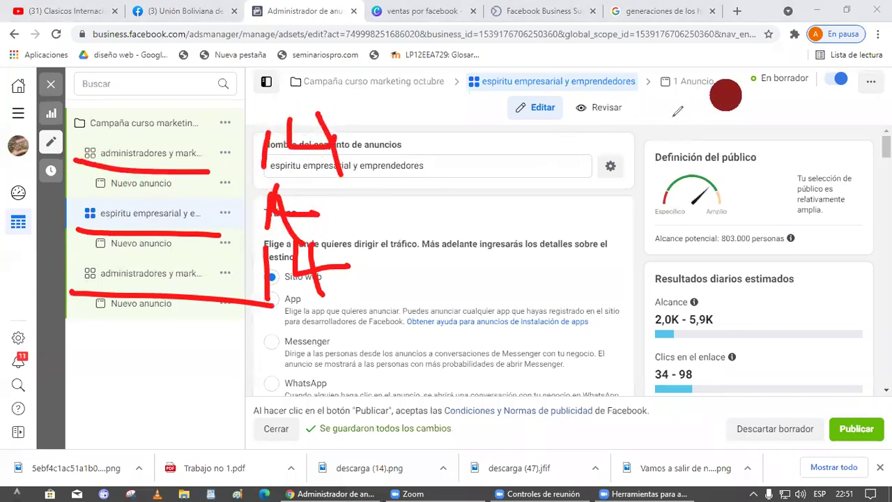
# - Rename the "administradores y marketing digital - Copia 2" ad set as "informatica y mercadotecnia"
pyautogui.click(142, 157)
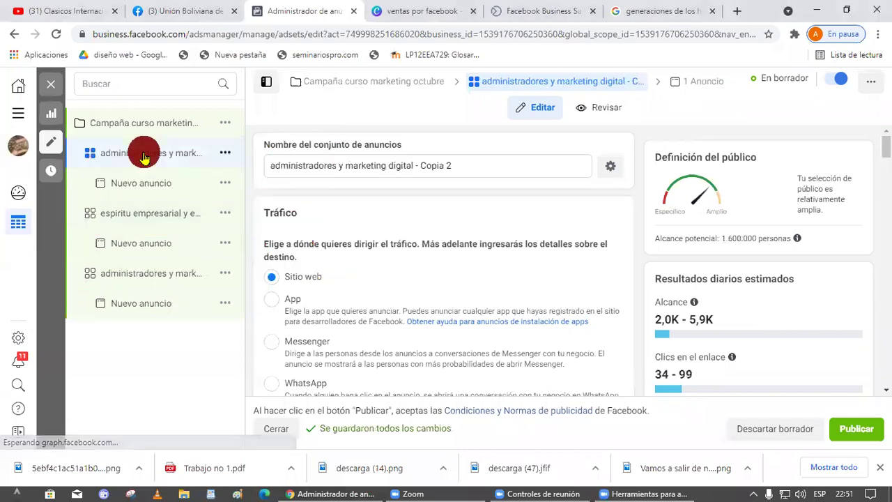
pyautogui.tripleClick(418, 165)
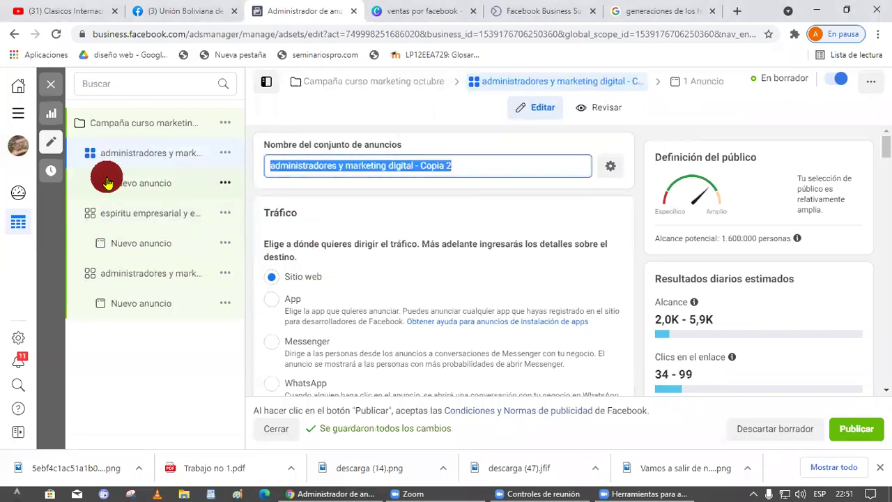
pyautogui.write('informatica y mercadotecnia')
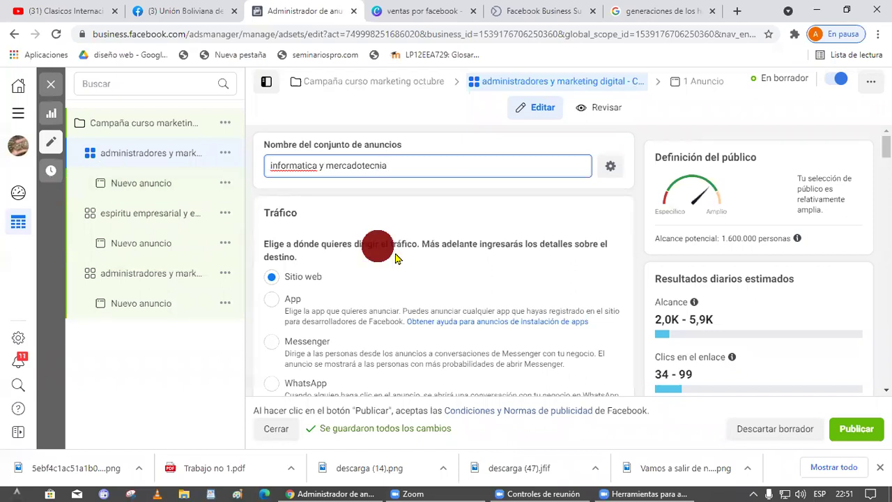
# - Remove "Administradores de páginas de Facebook" and "Marketing digital" from this ad set's detailed targeting
pyautogui.scroll(-10, 374, 243)
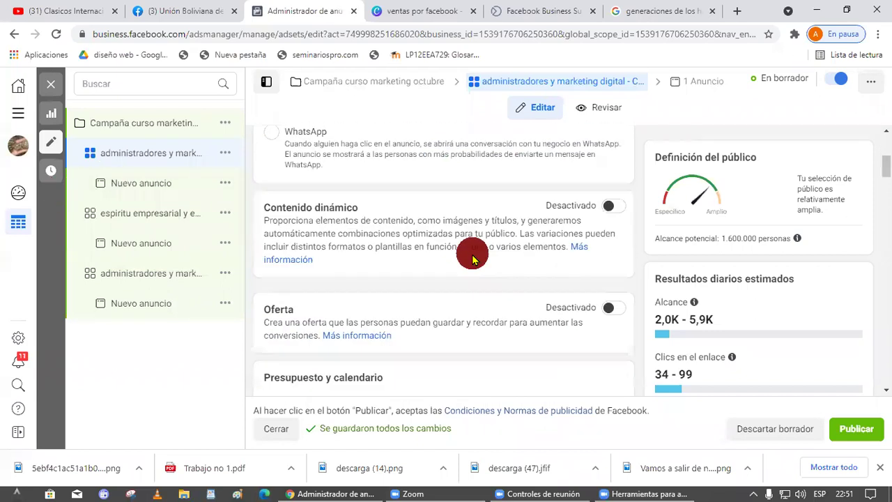
pyautogui.scroll(-4, 495, 282)
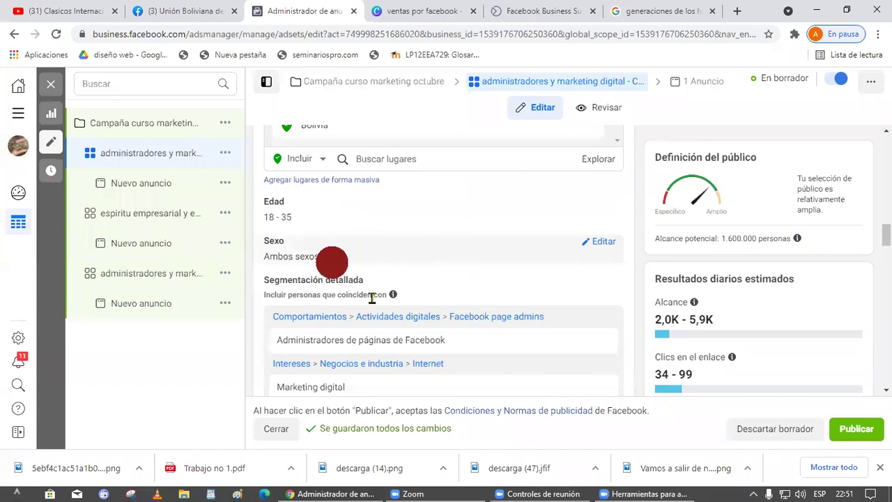
pyautogui.click(604, 341)
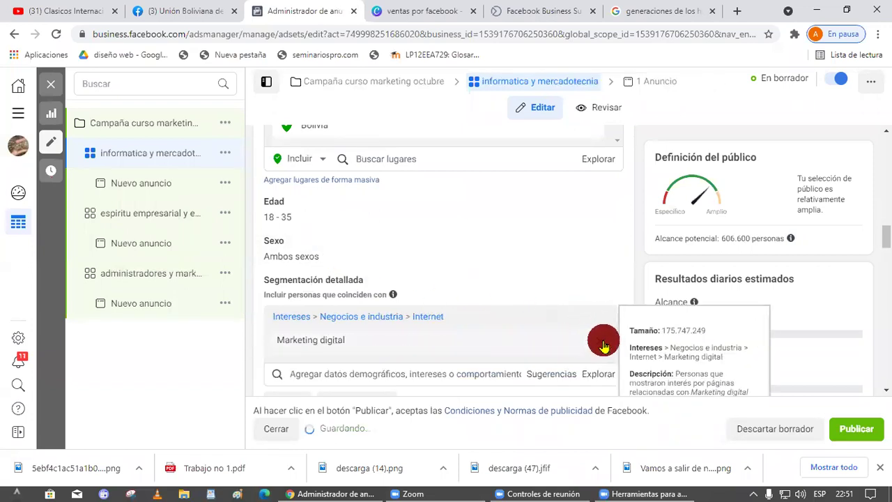
pyautogui.click(604, 344)
# - Add the interests "Informatica" and "Mercadotecnia" to this ad set's detailed targeting
pyautogui.click(366, 319)
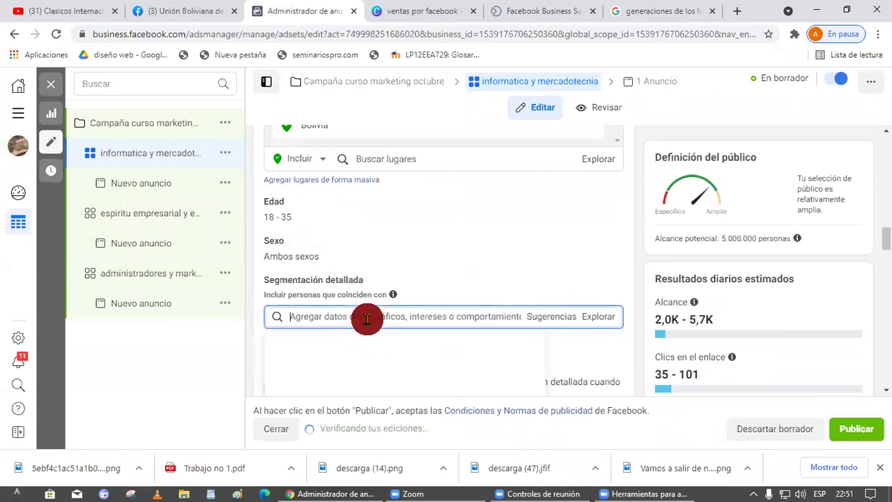
pyautogui.write('informatic')
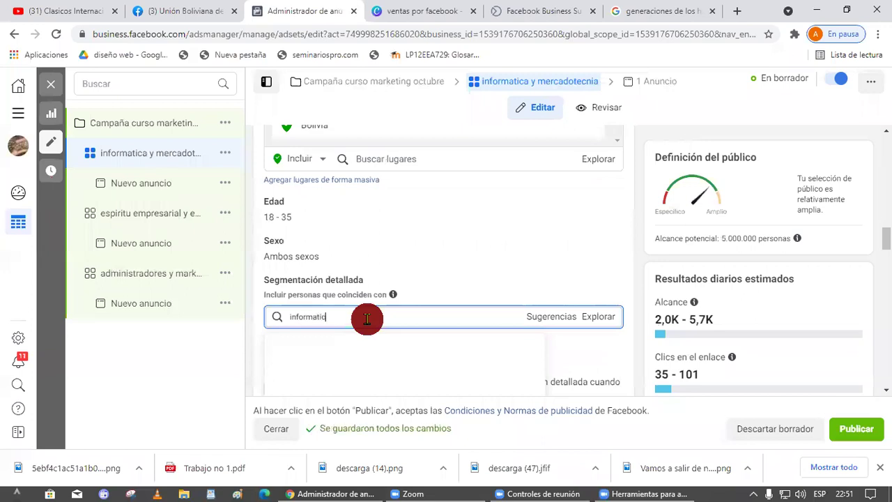
pyautogui.write('a')
pyautogui.click(349, 341)
pyautogui.write('mercadotecn')
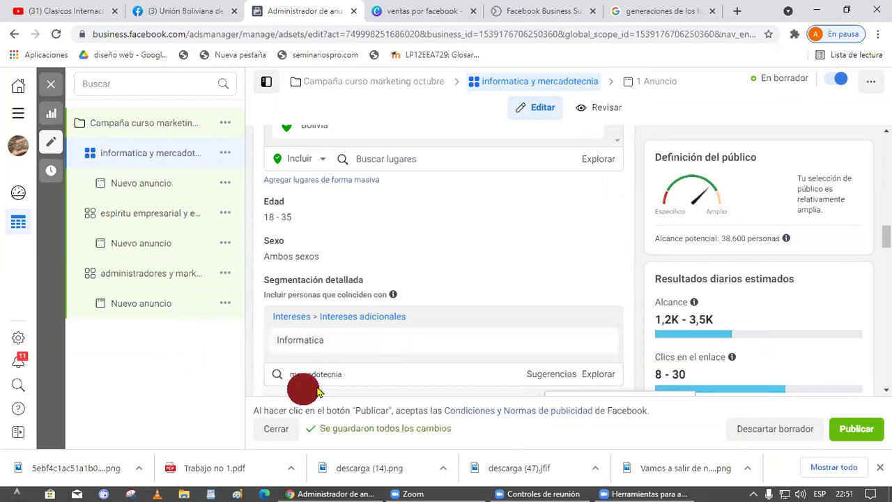
pyautogui.scroll(-1, 350, 355)
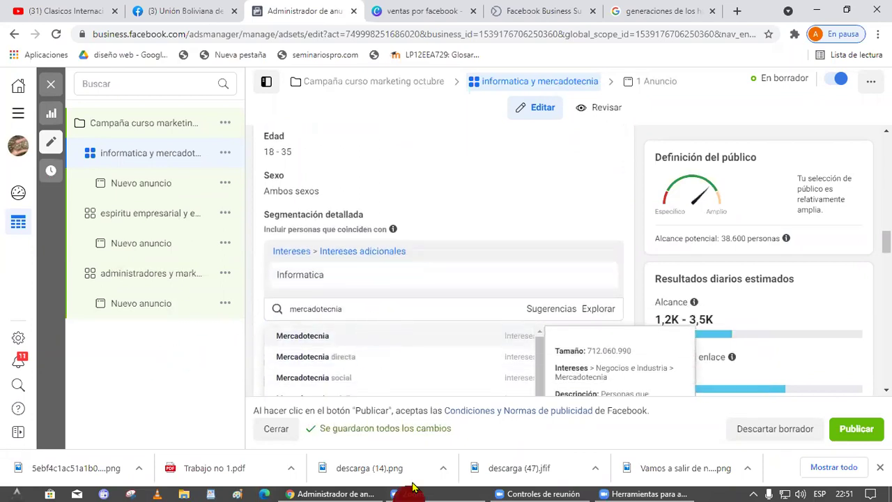
pyautogui.press('Return')
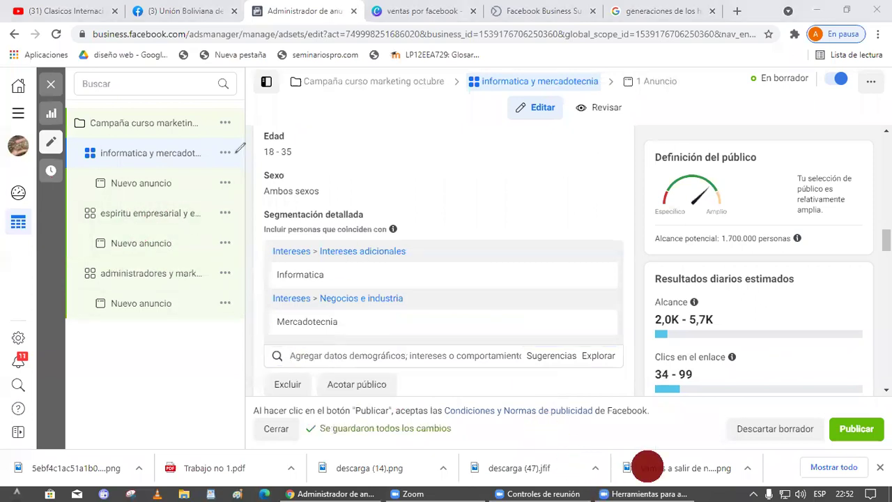
# - Mark the three ad sets and draw an arrow toward the system clock, clearing the annotations after each
pyautogui.moveTo(241, 147); pyautogui.dragTo(204, 156)
pyautogui.moveTo(222, 212); pyautogui.dragTo(213, 218)
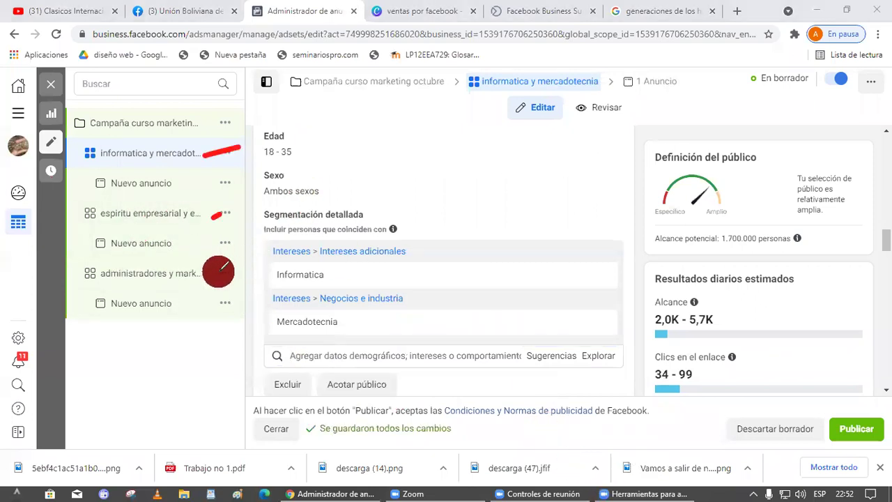
pyautogui.moveTo(216, 271); pyautogui.dragTo(300, 264)
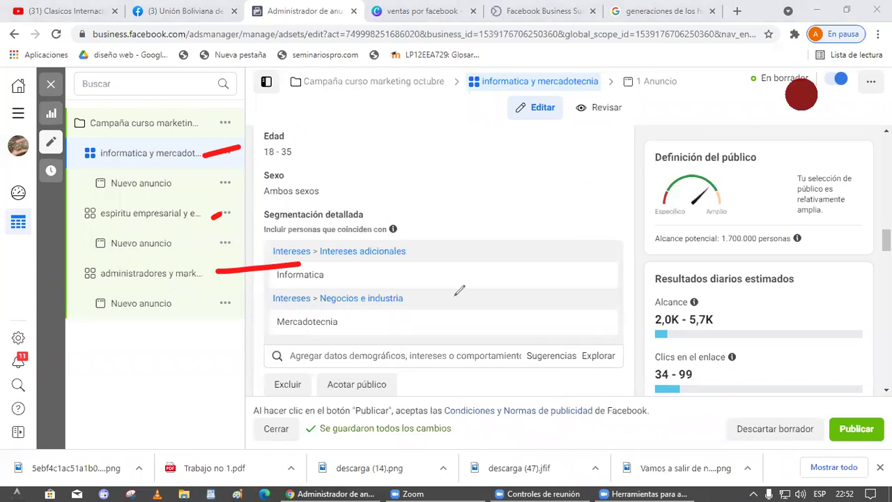
pyautogui.press('e')
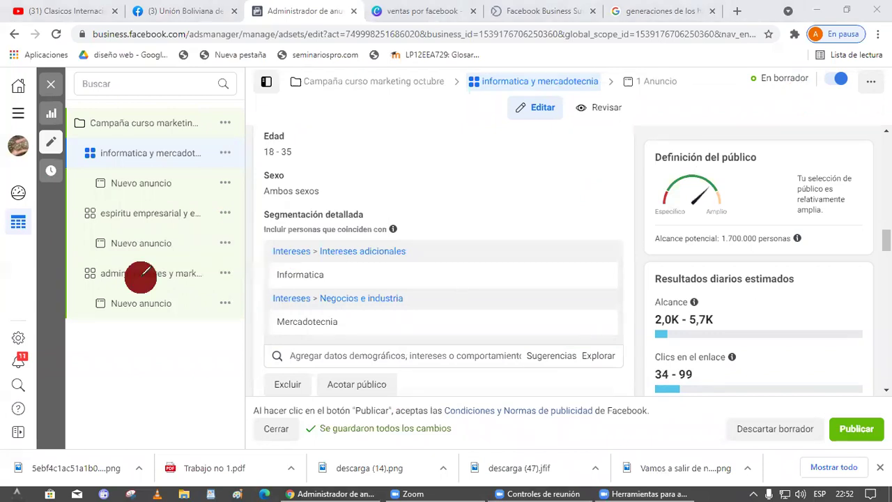
pyautogui.moveTo(582, 305)
pyautogui.mouseDown()
pyautogui.moveTo(806, 490)
pyautogui.moveTo(622, 362)
pyautogui.mouseUp()
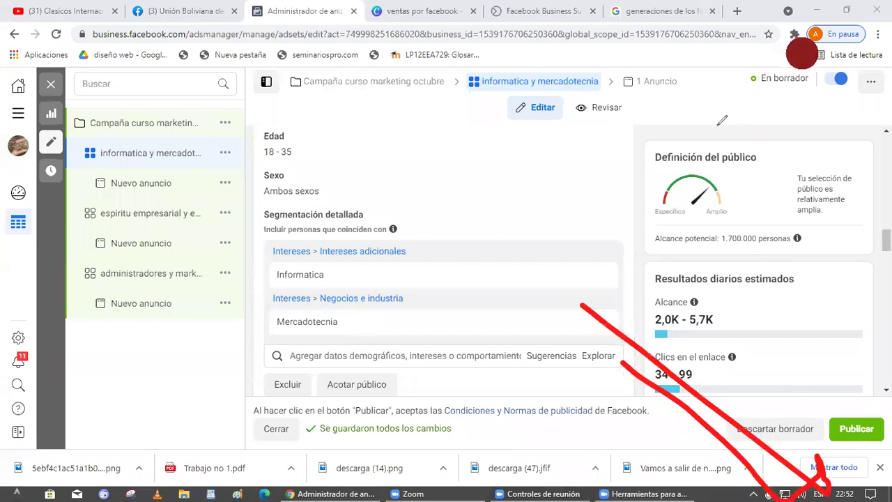
pyautogui.press('e')
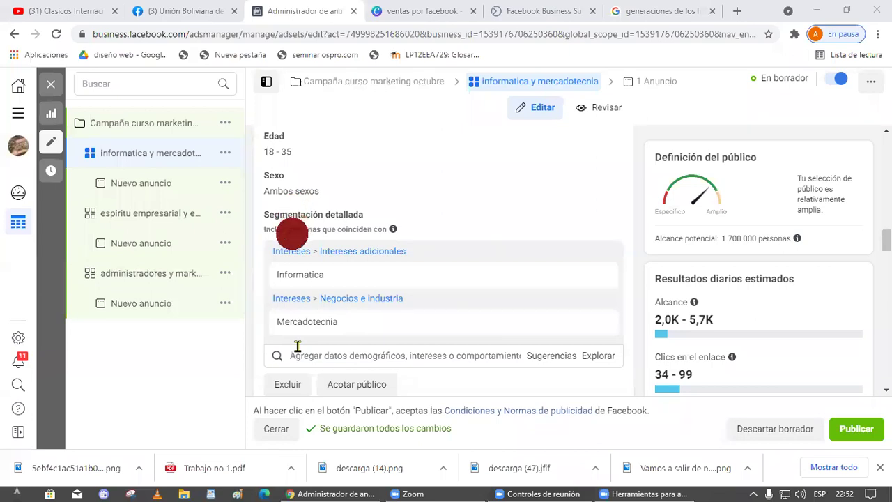
# - Circle the whole campaign tree, mark each of its three ad sets, and clear the annotations
pyautogui.moveTo(74, 93)
pyautogui.mouseDown()
pyautogui.moveTo(119, 397)
pyautogui.moveTo(94, 75)
pyautogui.mouseUp()
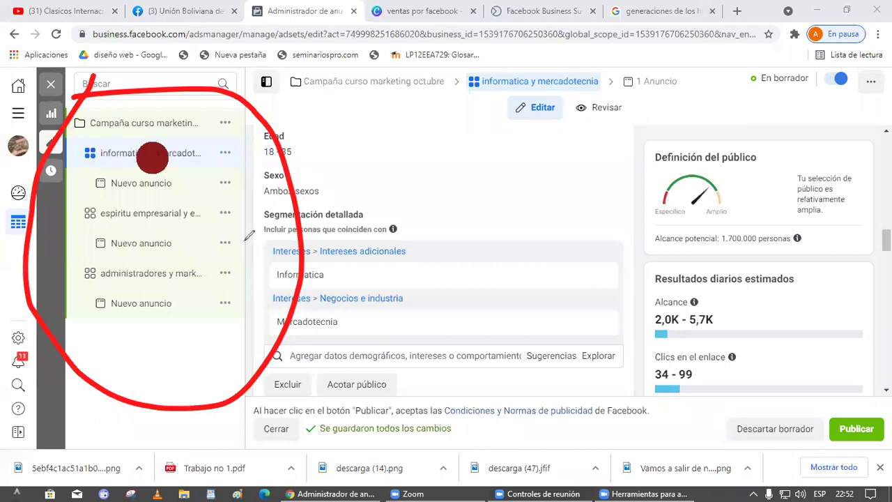
pyautogui.moveTo(207, 156); pyautogui.dragTo(268, 142)
pyautogui.moveTo(204, 213); pyautogui.dragTo(267, 200)
pyautogui.moveTo(215, 277); pyautogui.dragTo(279, 243)
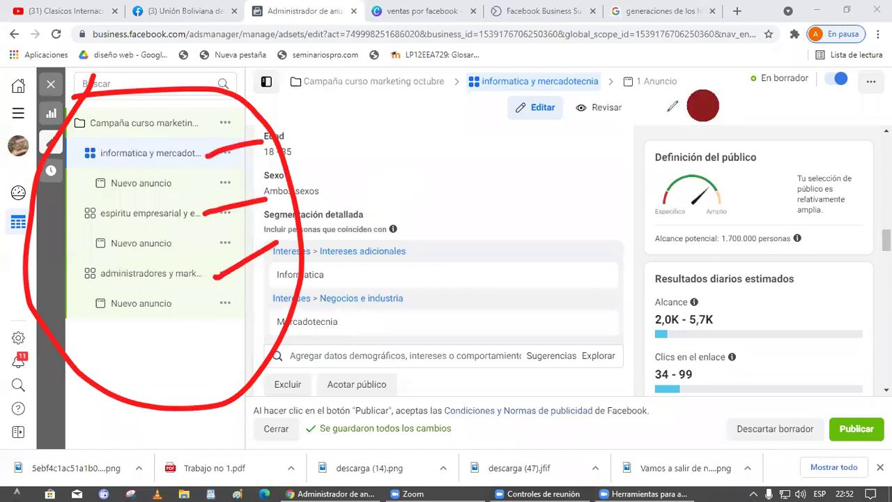
pyautogui.press('Escape')
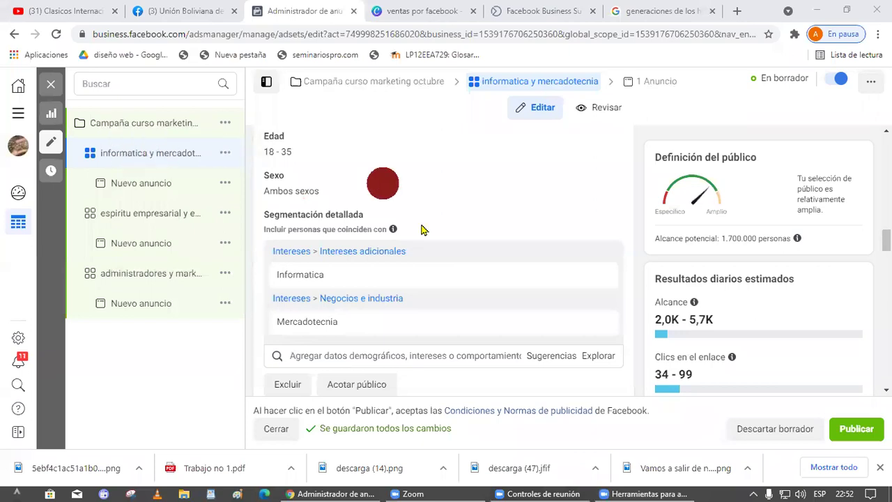
# - Write 14 on three rows over the ad set's audience settings and draw a line out from each number
pyautogui.moveTo(307, 142)
pyautogui.mouseDown()
pyautogui.moveTo(369, 161)
pyautogui.moveTo(268, 240)
pyautogui.moveTo(333, 198)
pyautogui.moveTo(329, 273)
pyautogui.mouseUp()
pyautogui.moveTo(253, 279); pyautogui.dragTo(264, 326)
pyautogui.moveTo(287, 259)
pyautogui.mouseDown()
pyautogui.moveTo(340, 287)
pyautogui.moveTo(331, 356)
pyautogui.mouseUp()
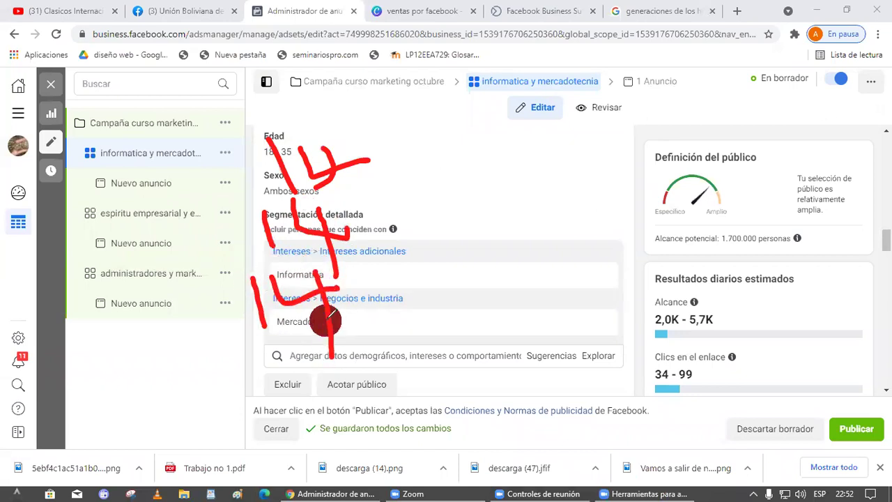
pyautogui.moveTo(345, 289); pyautogui.dragTo(465, 298)
pyautogui.moveTo(386, 245); pyautogui.dragTo(463, 240)
pyautogui.moveTo(394, 165); pyautogui.dragTo(484, 170)
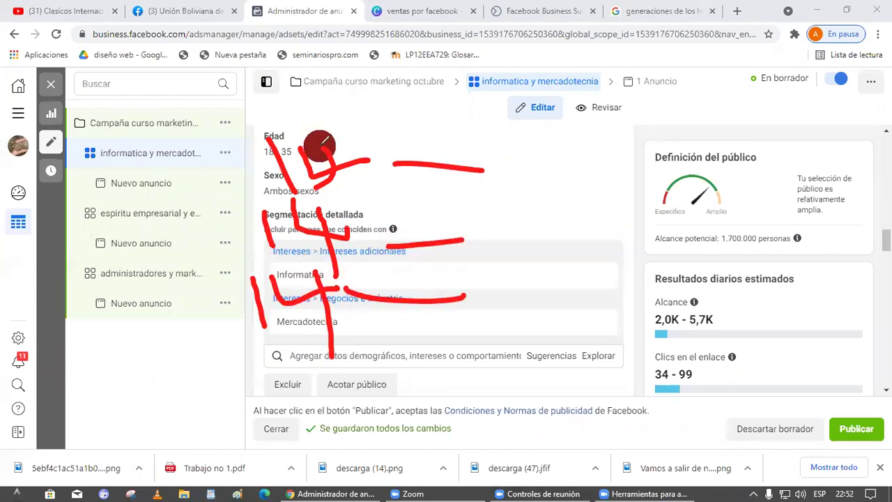
# - Write a result number at the end of each row, with 40 and 100 in the lower two, and add arrowheads
pyautogui.moveTo(522, 137); pyautogui.dragTo(531, 187)
pyautogui.moveTo(542, 145)
pyautogui.mouseDown()
pyautogui.moveTo(563, 176)
pyautogui.moveTo(573, 143)
pyautogui.mouseUp()
pyautogui.moveTo(519, 215)
pyautogui.mouseDown()
pyautogui.moveTo(515, 225)
pyautogui.moveTo(550, 263)
pyautogui.mouseUp()
pyautogui.moveTo(574, 204)
pyautogui.mouseDown()
pyautogui.moveTo(596, 239)
pyautogui.moveTo(592, 203)
pyautogui.mouseUp()
pyautogui.moveTo(503, 286); pyautogui.dragTo(517, 348)
pyautogui.moveTo(550, 287)
pyautogui.mouseDown()
pyautogui.moveTo(563, 314)
pyautogui.moveTo(557, 286)
pyautogui.mouseUp()
pyautogui.moveTo(585, 296)
pyautogui.mouseDown()
pyautogui.moveTo(597, 314)
pyautogui.moveTo(592, 292)
pyautogui.mouseUp()
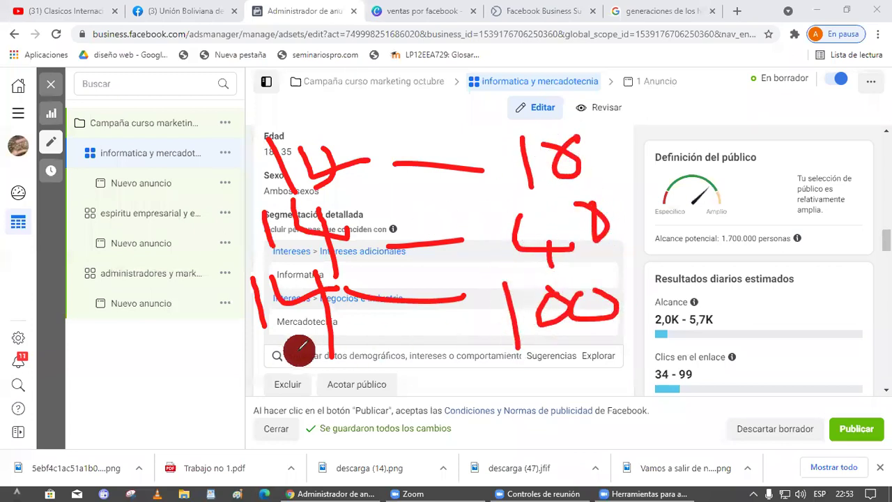
pyautogui.moveTo(454, 288)
pyautogui.mouseDown()
pyautogui.moveTo(493, 294)
pyautogui.moveTo(433, 314)
pyautogui.mouseUp()
pyautogui.moveTo(401, 231)
pyautogui.mouseDown()
pyautogui.moveTo(461, 241)
pyautogui.moveTo(427, 260)
pyautogui.mouseUp()
pyautogui.moveTo(454, 143)
pyautogui.mouseDown()
pyautogui.moveTo(507, 180)
pyautogui.moveTo(438, 207)
pyautogui.mouseUp()
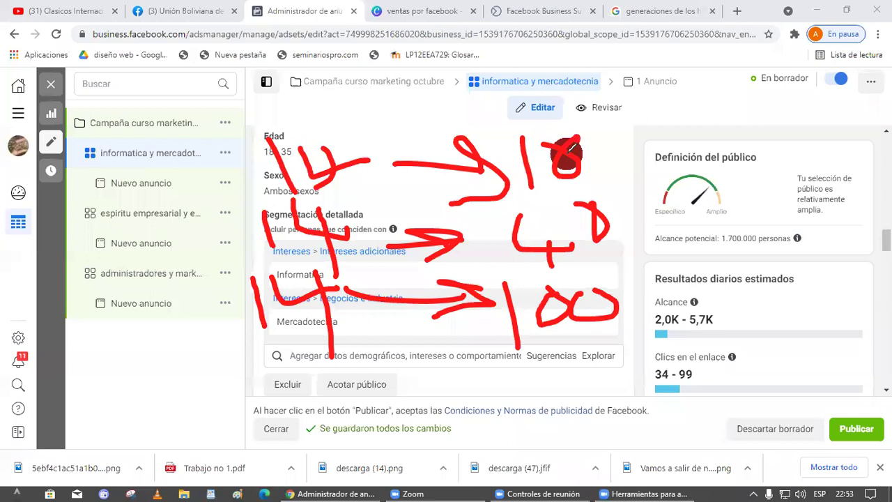
# - Cross out the first row, emphasize the 14 to 100 row with underlines, a check mark, a circle and arrows, and clear all annotations
pyautogui.moveTo(275, 112); pyautogui.dragTo(453, 149)
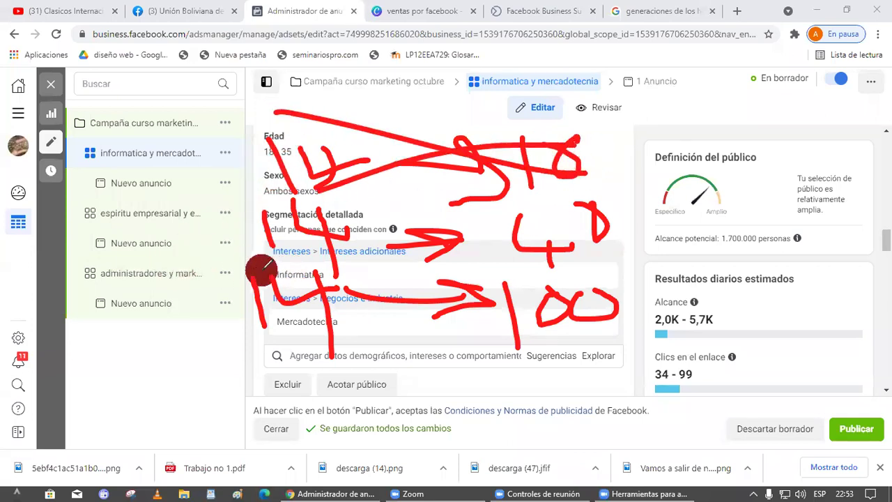
pyautogui.moveTo(259, 269); pyautogui.dragTo(679, 265)
pyautogui.moveTo(648, 225)
pyautogui.mouseDown()
pyautogui.moveTo(699, 218)
pyautogui.moveTo(835, 248)
pyautogui.mouseUp()
pyautogui.moveTo(833, 199)
pyautogui.mouseDown()
pyautogui.moveTo(882, 143)
pyautogui.moveTo(889, 117)
pyautogui.mouseUp()
pyautogui.moveTo(89, 296); pyautogui.dragTo(228, 279)
pyautogui.moveTo(457, 356); pyautogui.dragTo(644, 352)
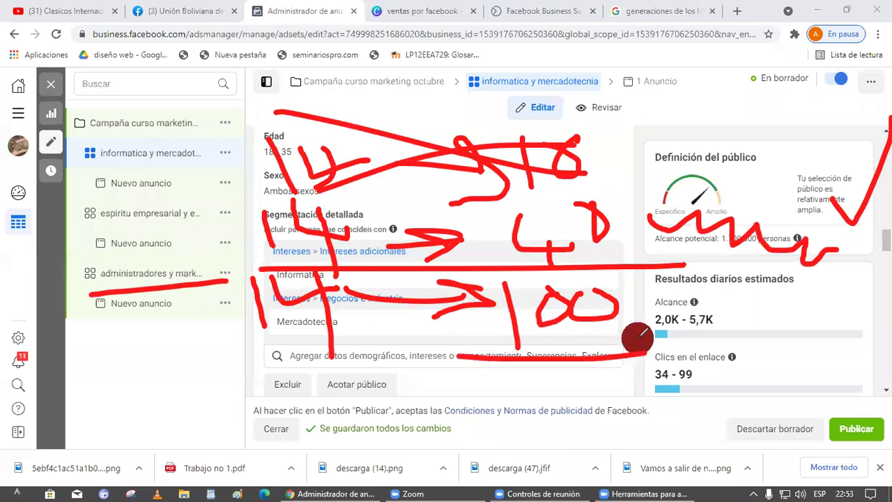
pyautogui.moveTo(708, 303); pyautogui.dragTo(882, 139)
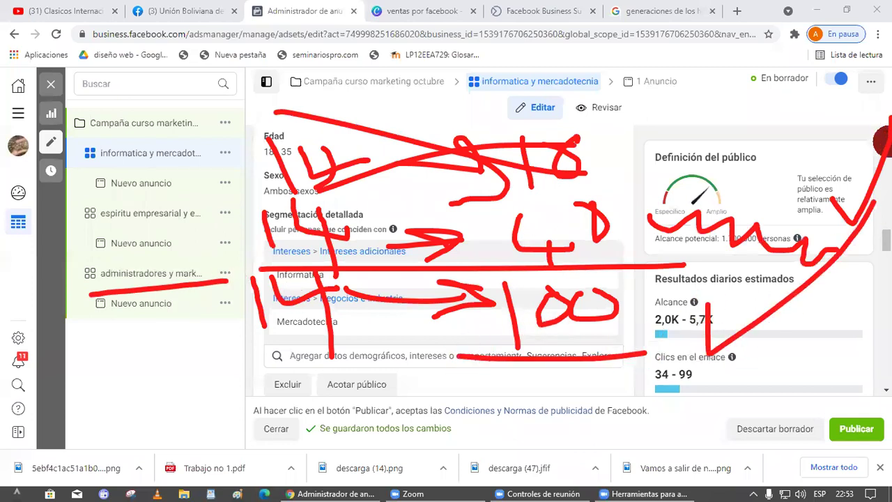
pyautogui.moveTo(209, 271)
pyautogui.mouseDown()
pyautogui.moveTo(293, 363)
pyautogui.moveTo(289, 285)
pyautogui.mouseUp()
pyautogui.moveTo(542, 321)
pyautogui.mouseDown()
pyautogui.moveTo(344, 380)
pyautogui.moveTo(307, 366)
pyautogui.moveTo(306, 425)
pyautogui.mouseUp()
pyautogui.moveTo(212, 340); pyautogui.dragTo(442, 342)
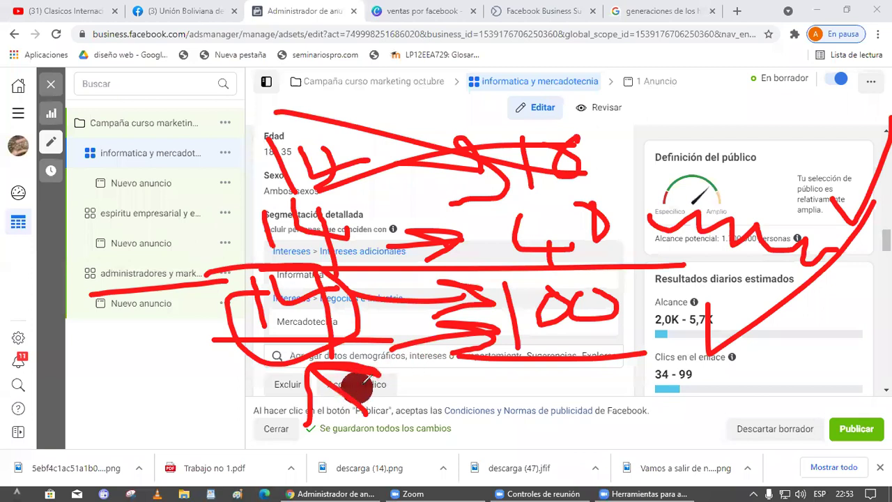
pyautogui.moveTo(372, 397)
pyautogui.mouseDown()
pyautogui.moveTo(462, 370)
pyautogui.moveTo(459, 392)
pyautogui.mouseUp()
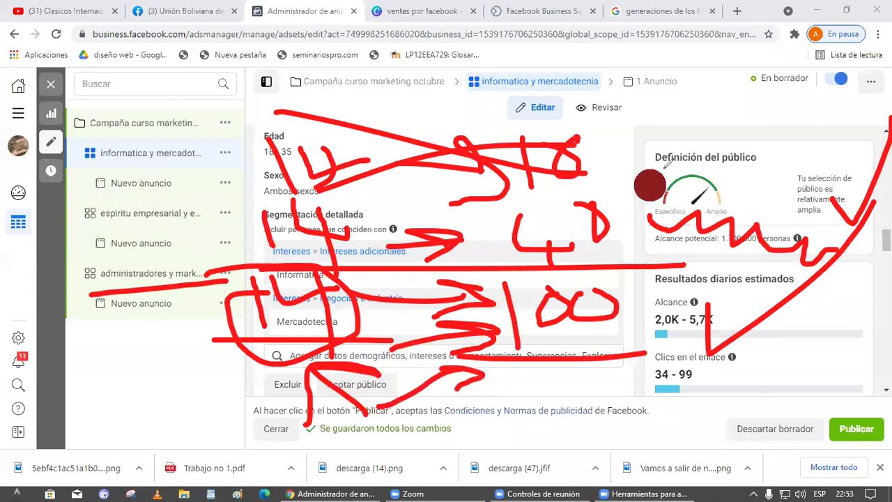
pyautogui.press('e')
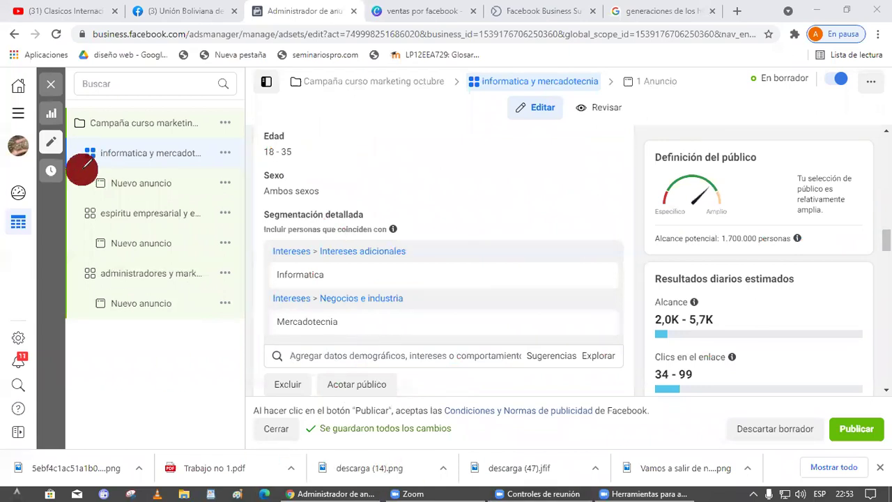
# - Underline the three ad sets in the campaign tree, draw four more lines beneath them, and clear the annotations
pyautogui.moveTo(80, 168); pyautogui.dragTo(254, 168)
pyautogui.moveTo(70, 230); pyautogui.dragTo(259, 228)
pyautogui.moveTo(111, 293); pyautogui.dragTo(280, 280)
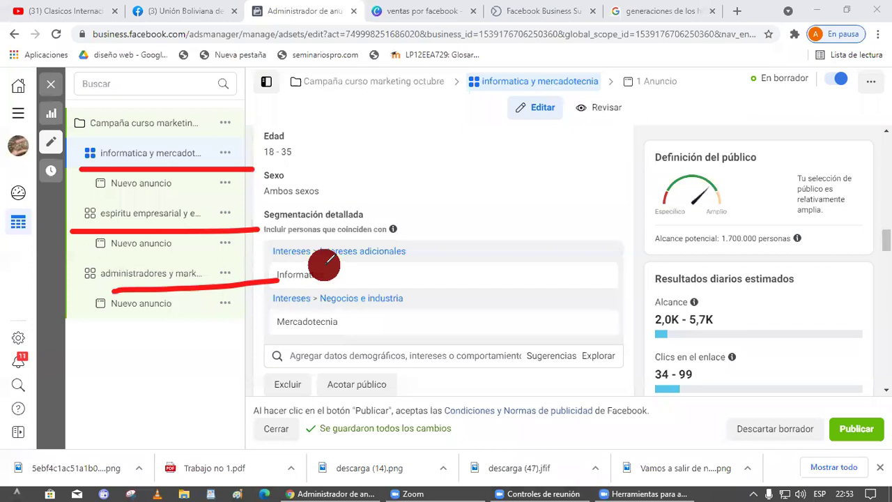
pyautogui.moveTo(84, 333); pyautogui.dragTo(274, 344)
pyautogui.moveTo(54, 397); pyautogui.dragTo(245, 394)
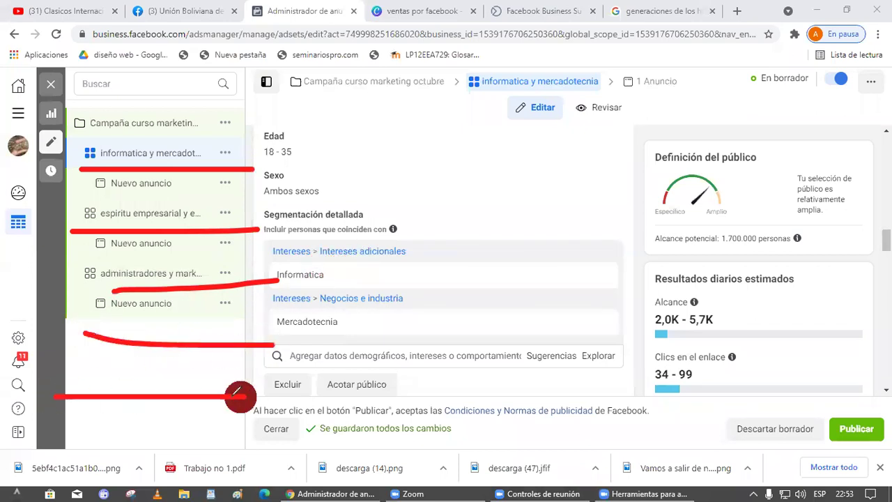
pyautogui.moveTo(100, 420); pyautogui.dragTo(321, 434)
pyautogui.moveTo(84, 449); pyautogui.dragTo(347, 457)
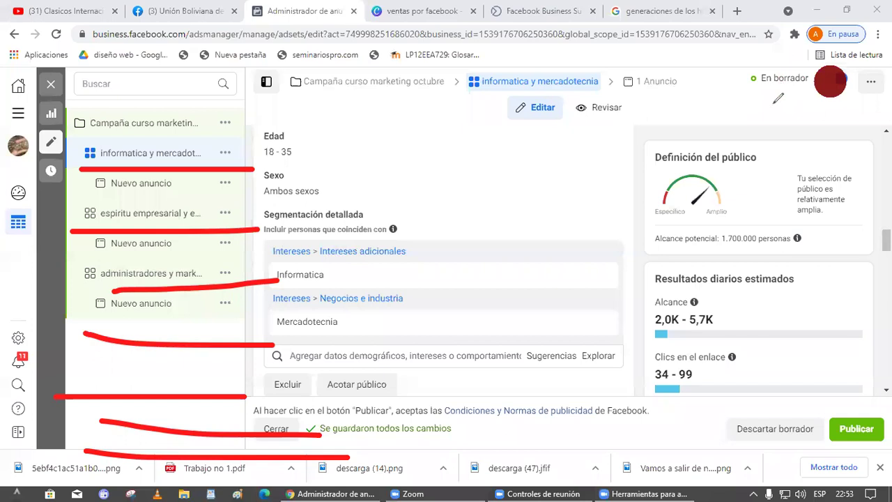
# - Underline the three ad sets again, add upward strokes from each, mark informatica y mercadotecnia once more, and clear the drawings
pyautogui.moveTo(95, 286); pyautogui.dragTo(247, 286)
pyautogui.moveTo(109, 234); pyautogui.dragTo(161, 233)
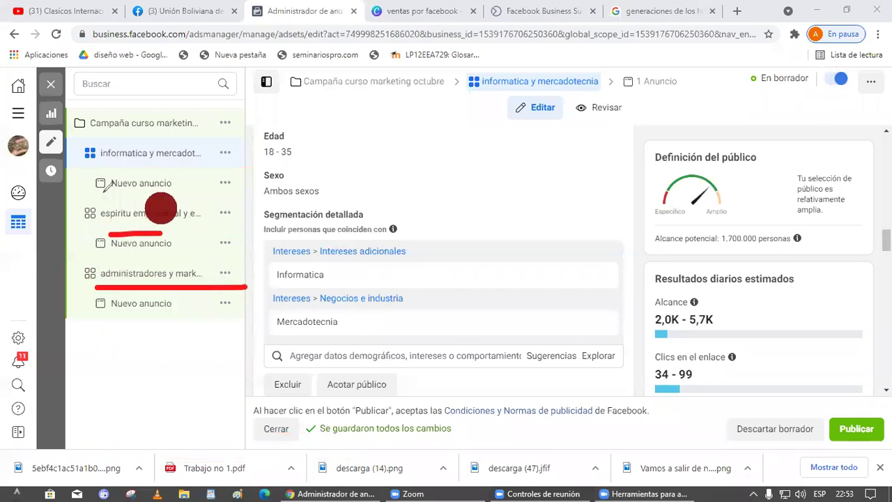
pyautogui.moveTo(126, 161); pyautogui.dragTo(289, 137)
pyautogui.moveTo(233, 221); pyautogui.dragTo(291, 199)
pyautogui.moveTo(219, 282); pyautogui.dragTo(293, 257)
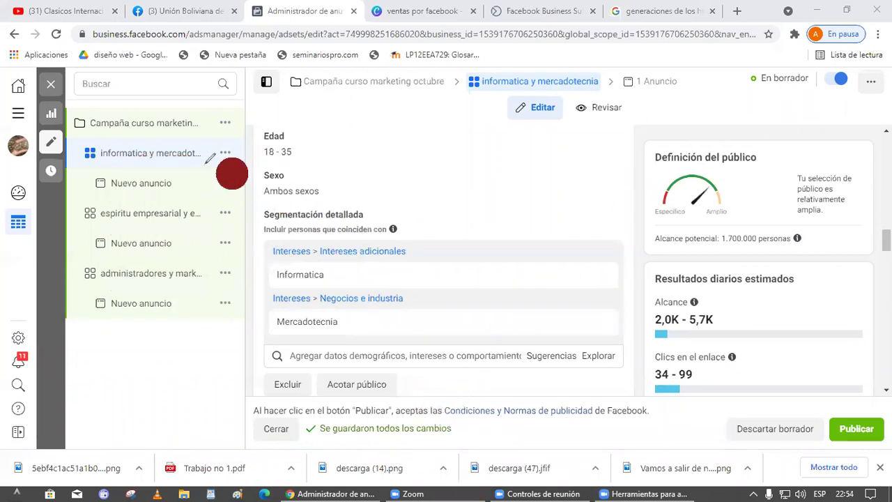
pyautogui.moveTo(93, 167); pyautogui.dragTo(246, 166)
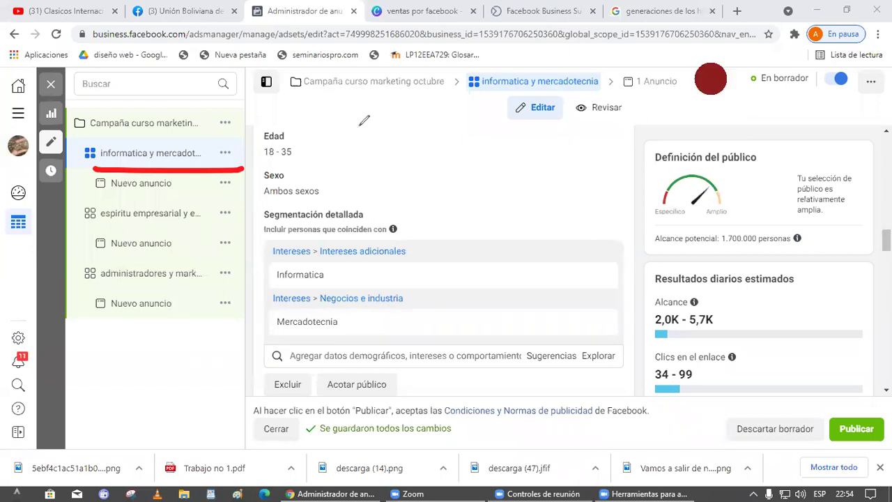
# - Review the settings and available actions of the ad in the informatica y mercadotecnia ad set
pyautogui.click(139, 188)
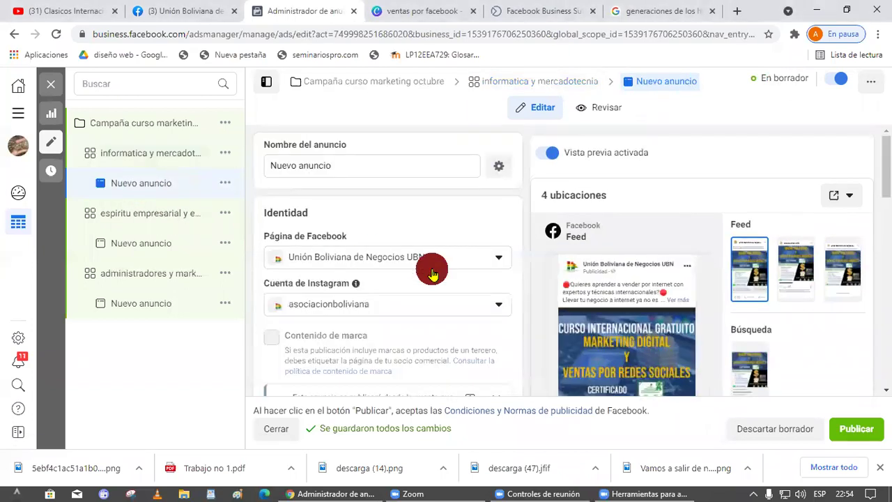
pyautogui.scroll(-10, 430, 268)
pyautogui.scroll(-2, 434, 279)
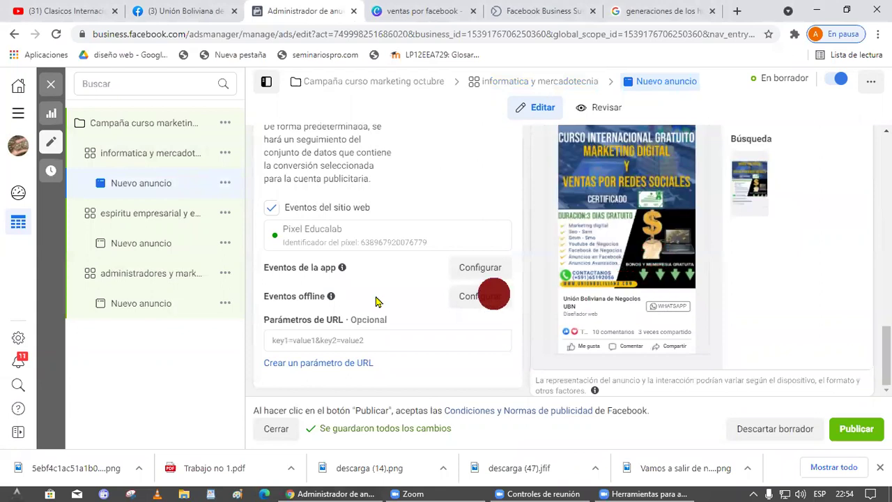
pyautogui.click(224, 183)
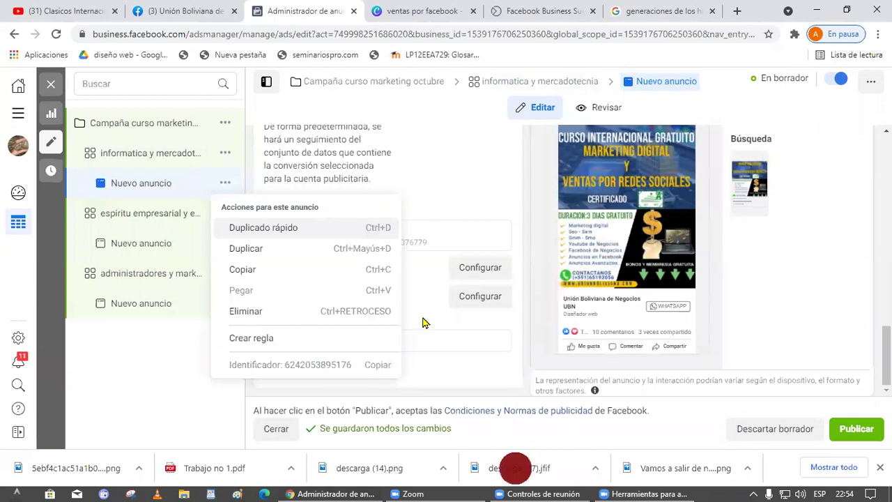
pyautogui.click(122, 341)
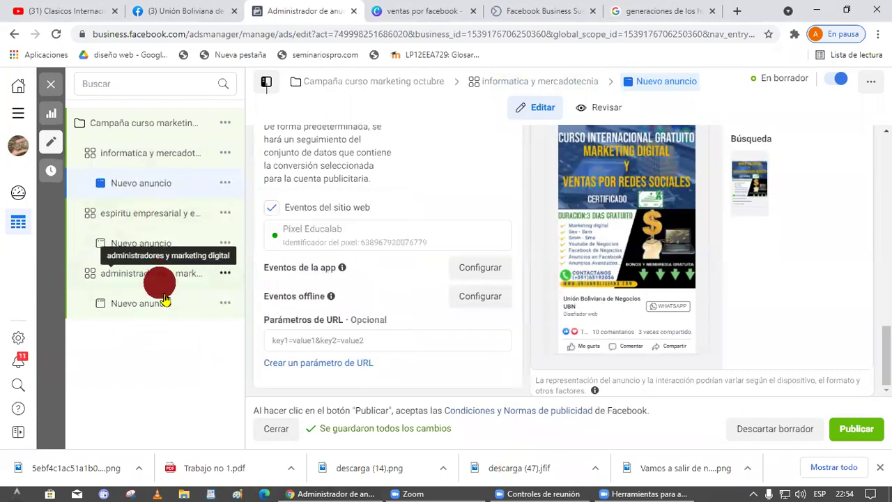
pyautogui.scroll(10, 488, 196)
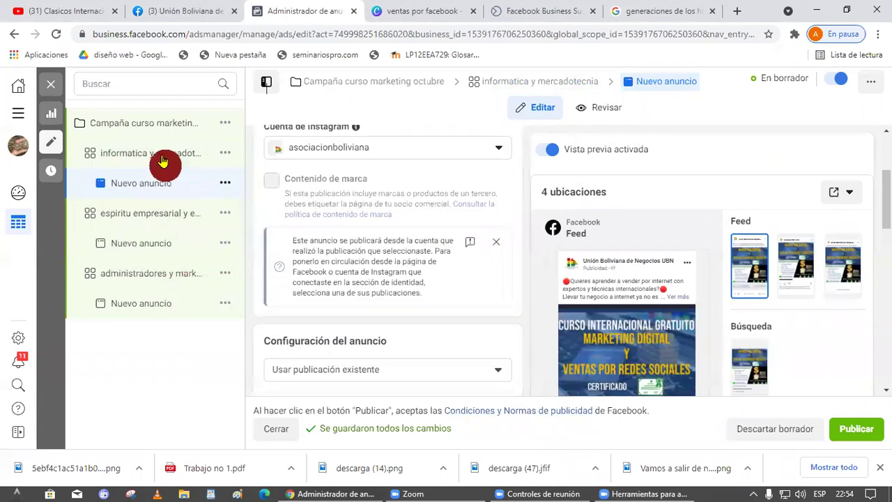
# - Start publishing the informatica y mercadotecnia ad and examine the total outstanding balance requested for payment
pyautogui.click(163, 184)
pyautogui.click(851, 427)
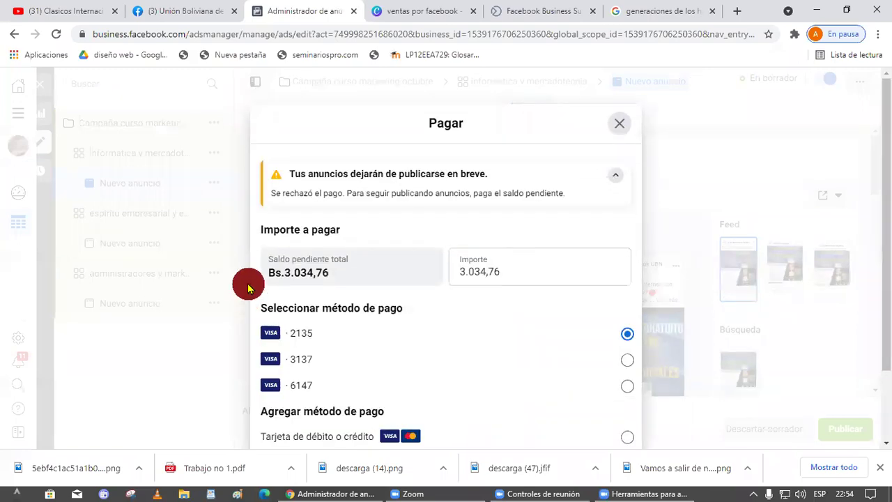
pyautogui.scroll(-1, 453, 278)
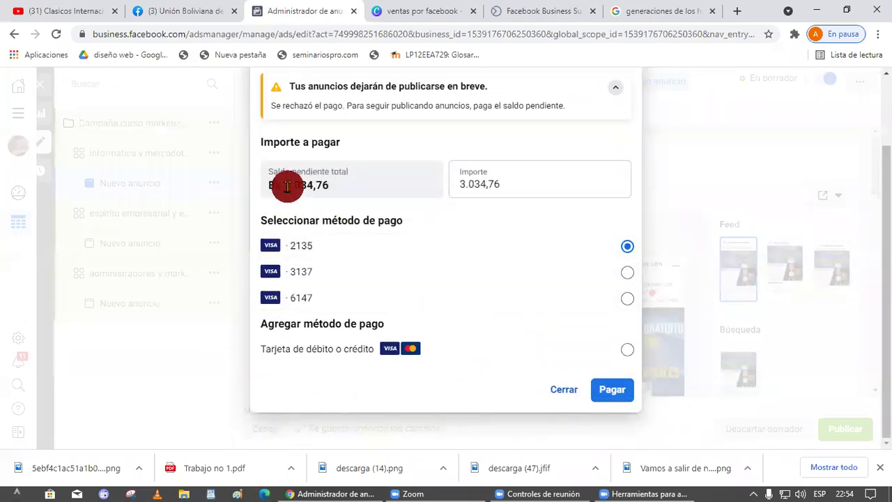
pyautogui.moveTo(331, 185); pyautogui.dragTo(256, 192)
pyautogui.click(369, 184)
pyautogui.moveTo(276, 185); pyautogui.dragTo(259, 182)
pyautogui.click(342, 185)
pyautogui.moveTo(352, 193); pyautogui.dragTo(423, 265)
pyautogui.click(415, 195)
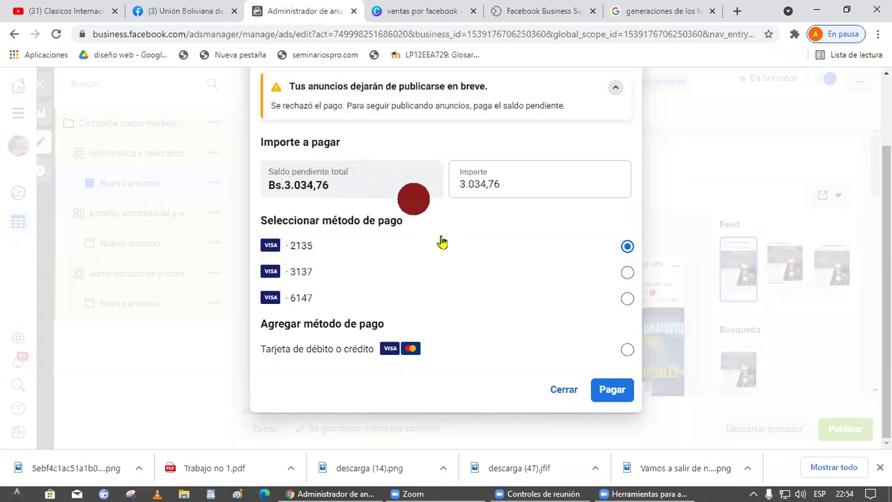
# - Try to pay the full outstanding balance with the preselected Visa card and continue publishing the ad
pyautogui.click(613, 391)
pyautogui.click(611, 307)
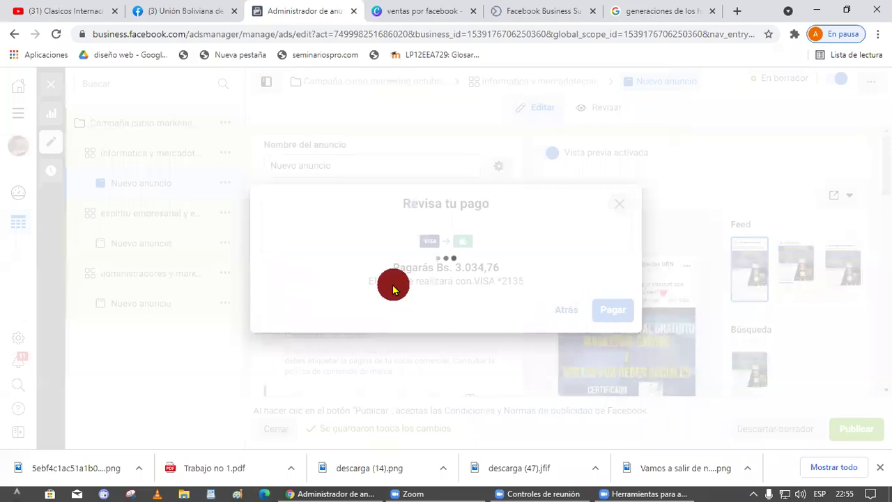
pyautogui.click(605, 326)
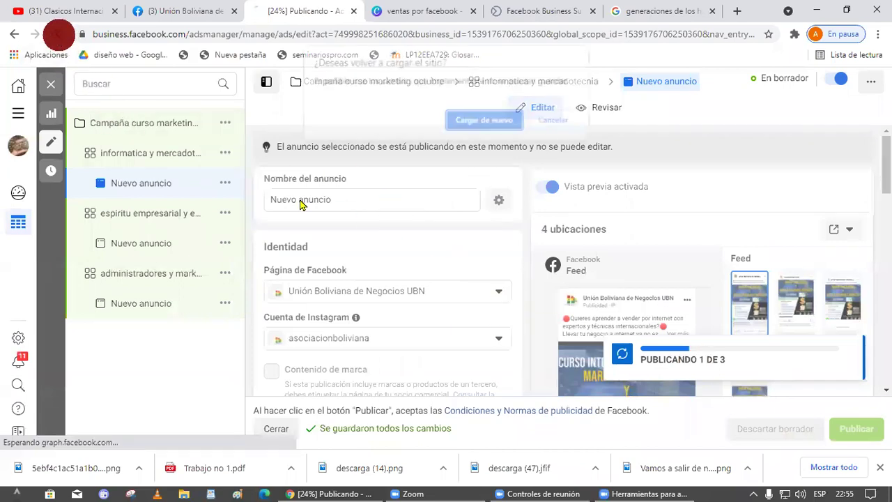
# - Reload the editor and publish the informatica y mercadotecnia ad again, submitting the outstanding balance with the preselected Visa card
pyautogui.click(492, 125)
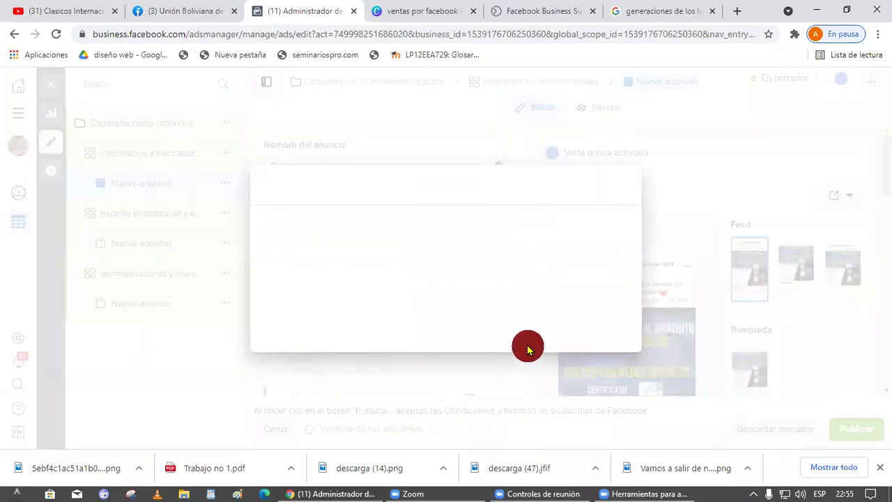
pyautogui.scroll(-2, 561, 406)
pyautogui.click(621, 392)
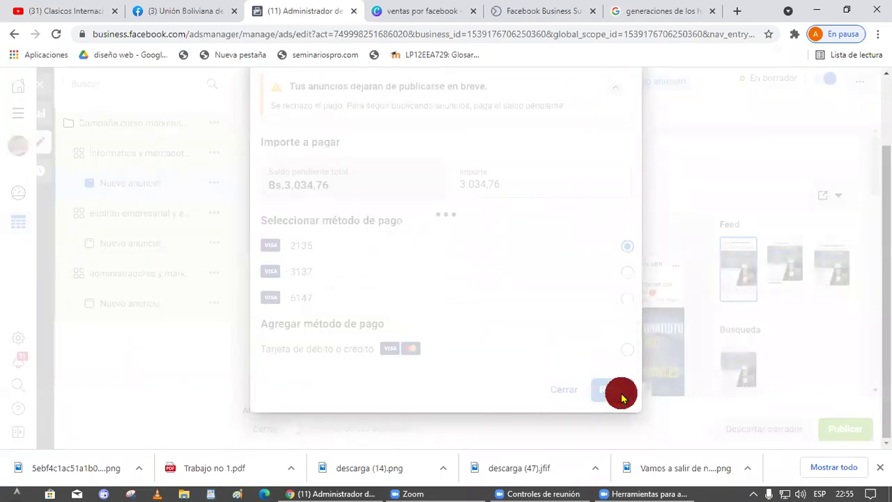
pyautogui.click(612, 315)
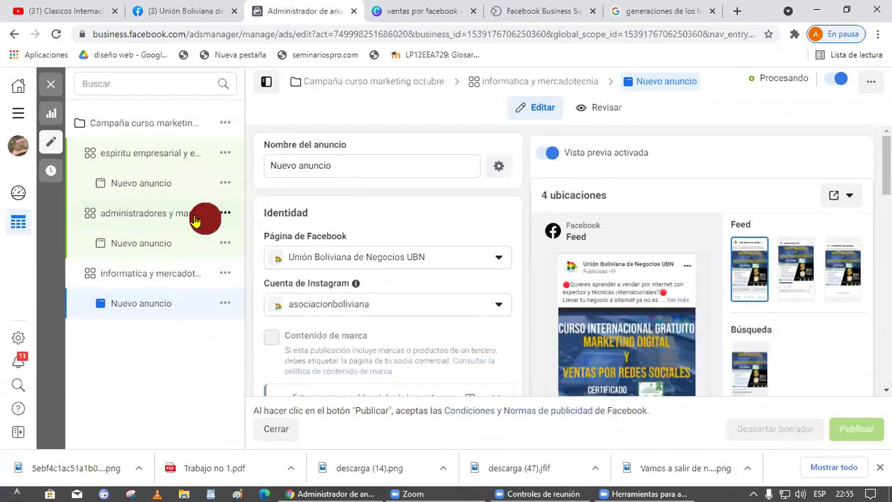
# - Publish the ad in the administradores y marketing digital ad set, submitting the balance payment with the preselected Visa card
pyautogui.click(196, 255)
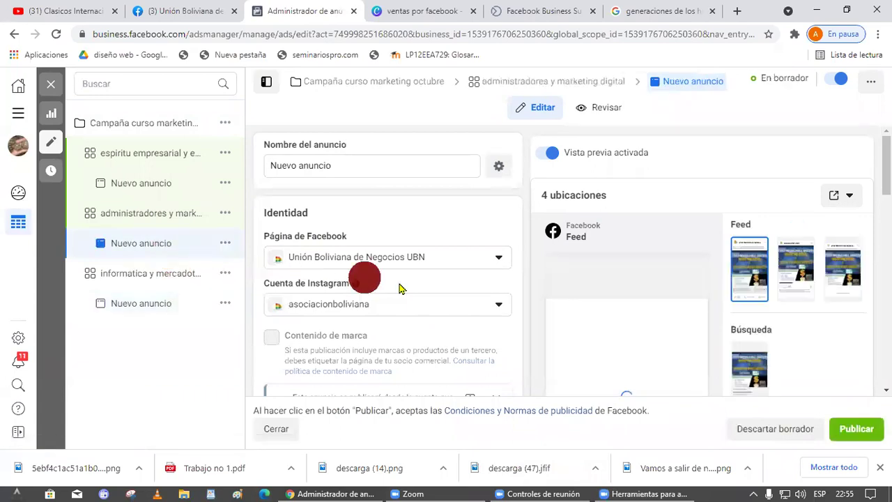
pyautogui.click(857, 428)
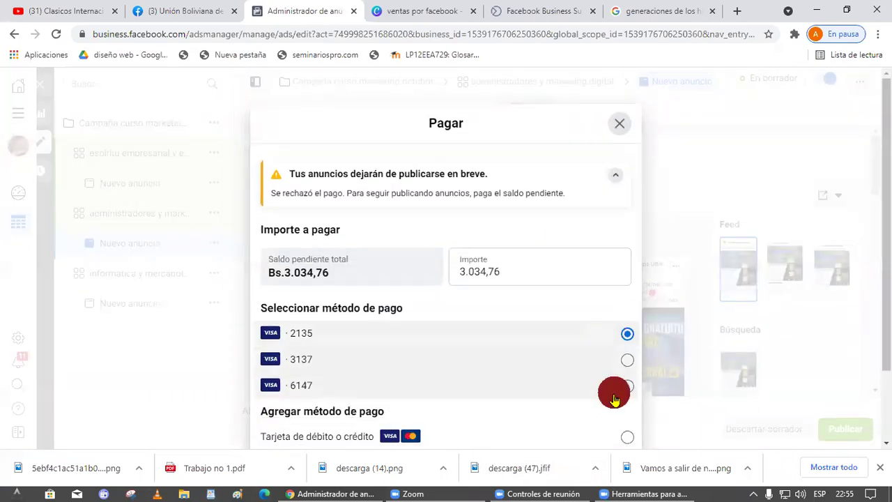
pyautogui.scroll(-2, 611, 390)
pyautogui.click(613, 392)
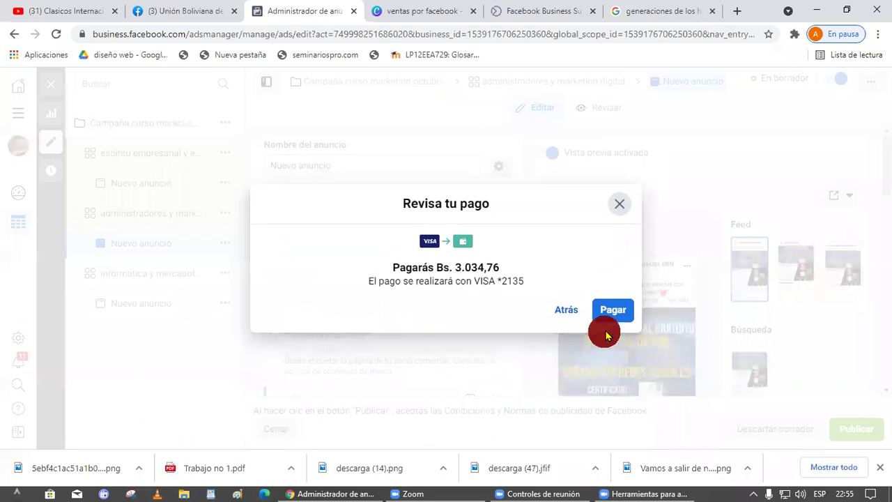
pyautogui.click(610, 311)
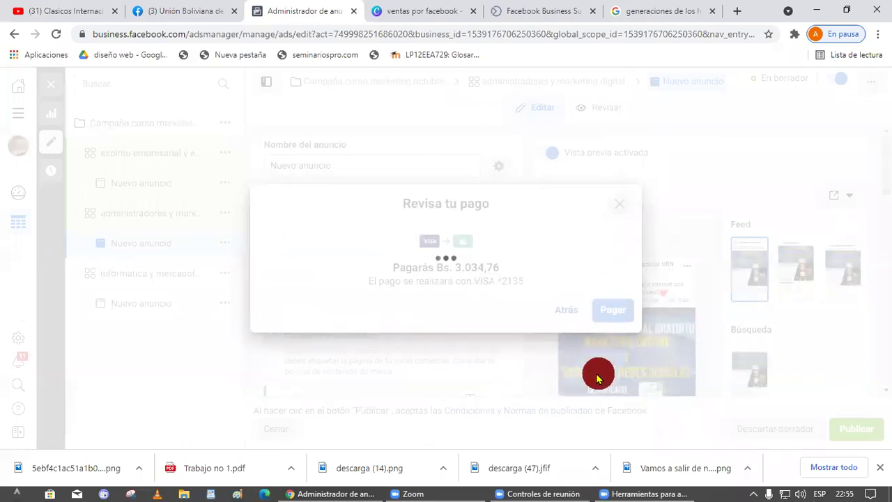
pyautogui.click(604, 331)
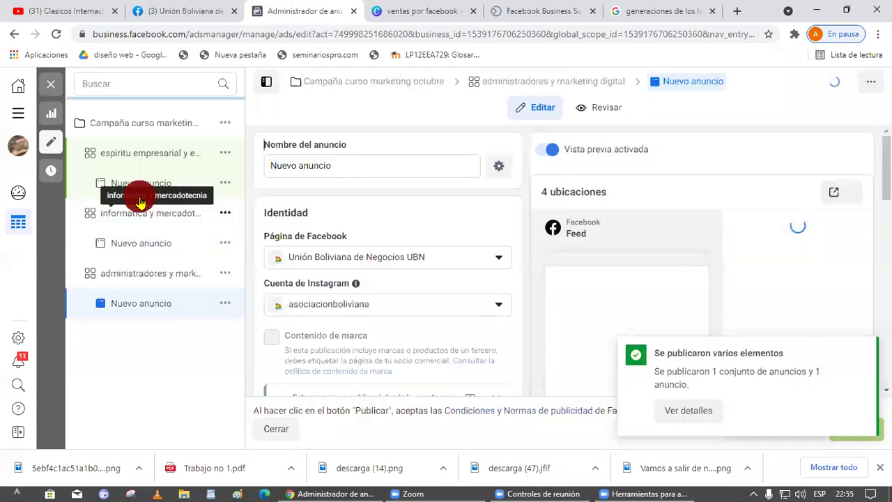
# - Publish the ad in the espiritu empresarial ad set, submitting the balance payment, and dismiss the publication notice
pyautogui.click(142, 192)
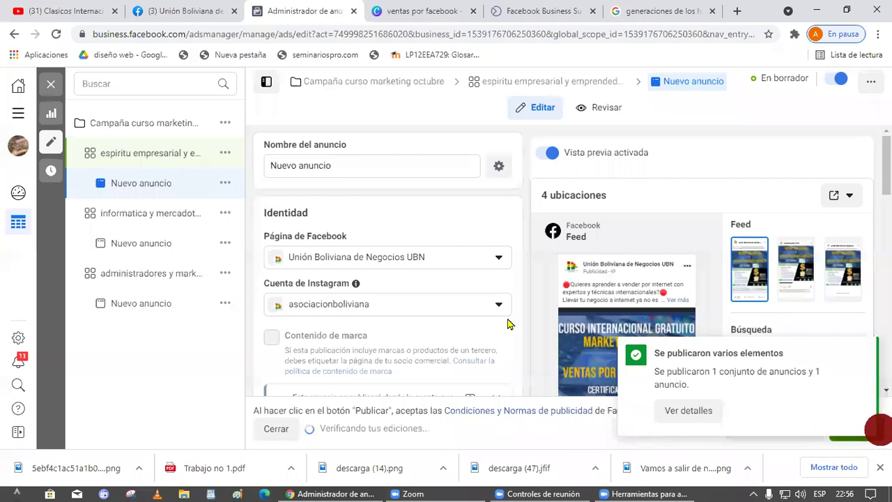
pyautogui.click(611, 388)
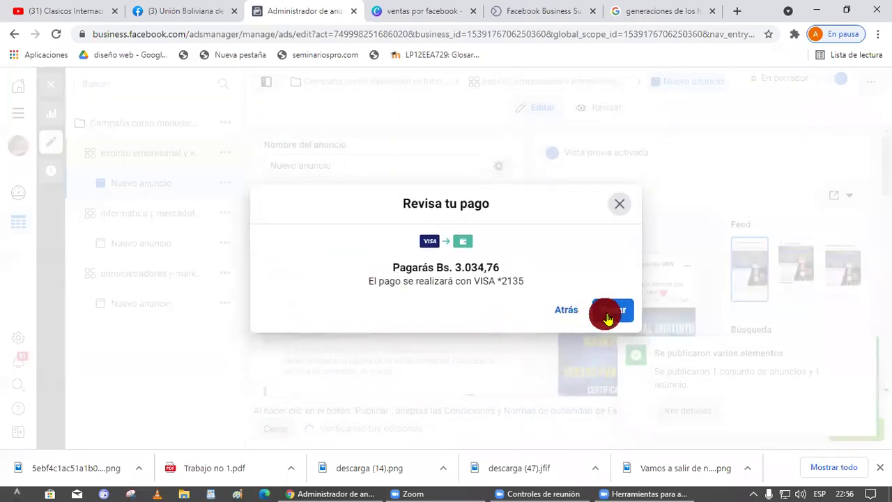
pyautogui.click(606, 313)
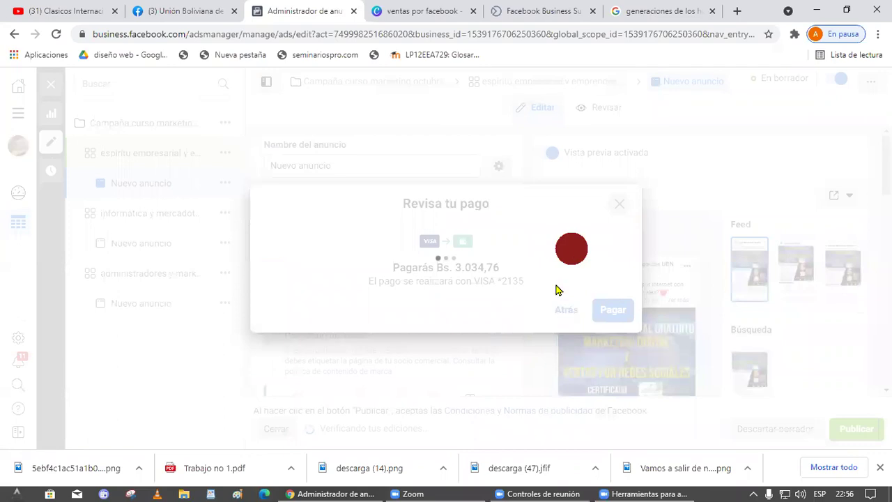
pyautogui.click(609, 329)
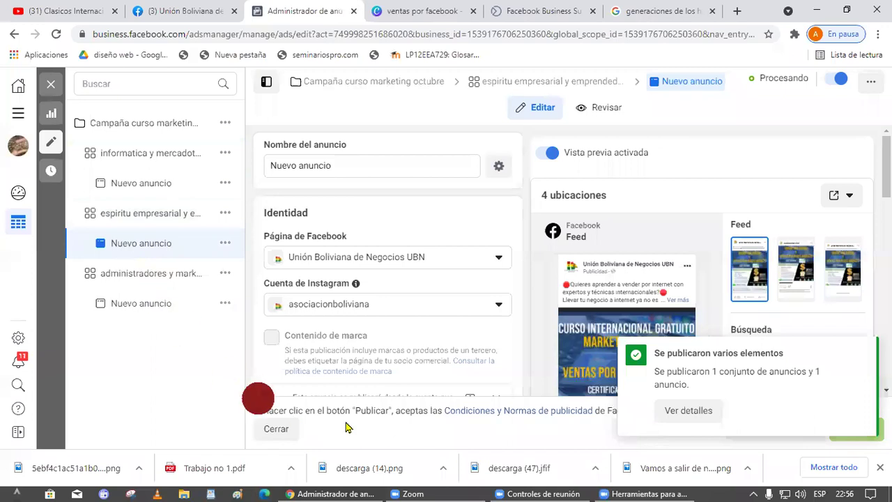
pyautogui.moveTo(813, 353)
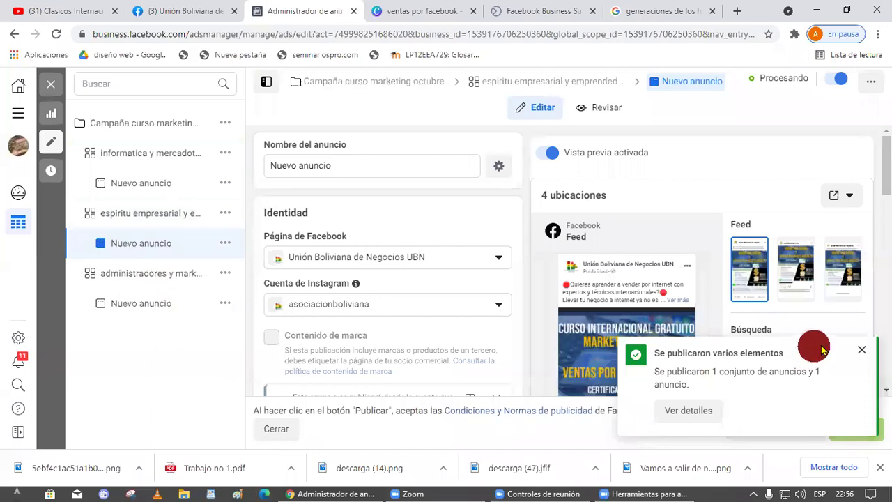
pyautogui.click(860, 350)
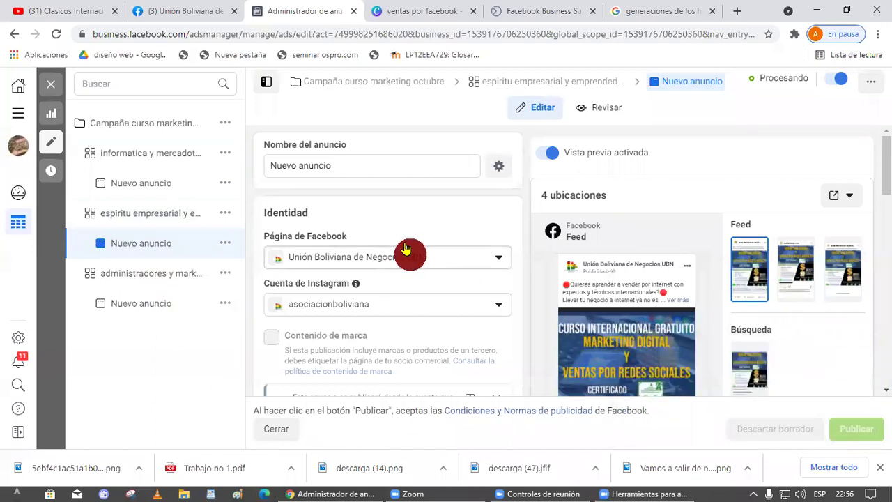
# - Leave the ad editor and open the Administrador de anuncios campaign list
pyautogui.click(19, 117)
pyautogui.click(19, 119)
pyautogui.click(19, 119)
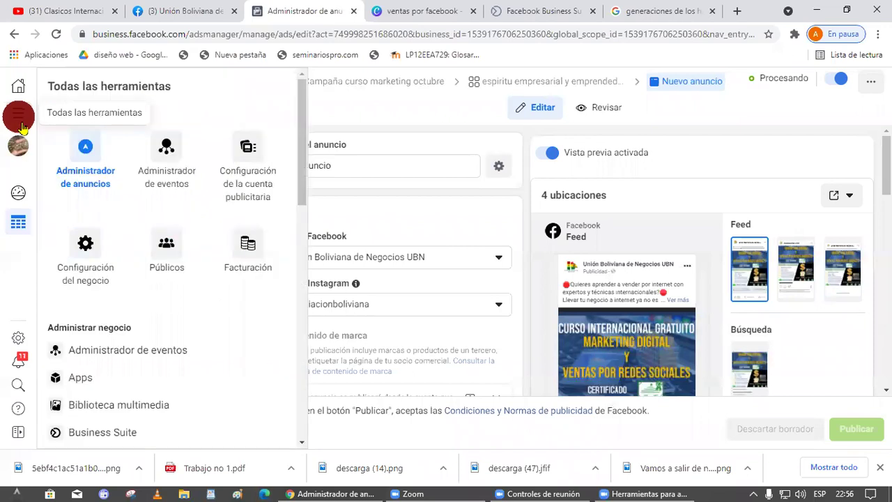
pyautogui.click(92, 149)
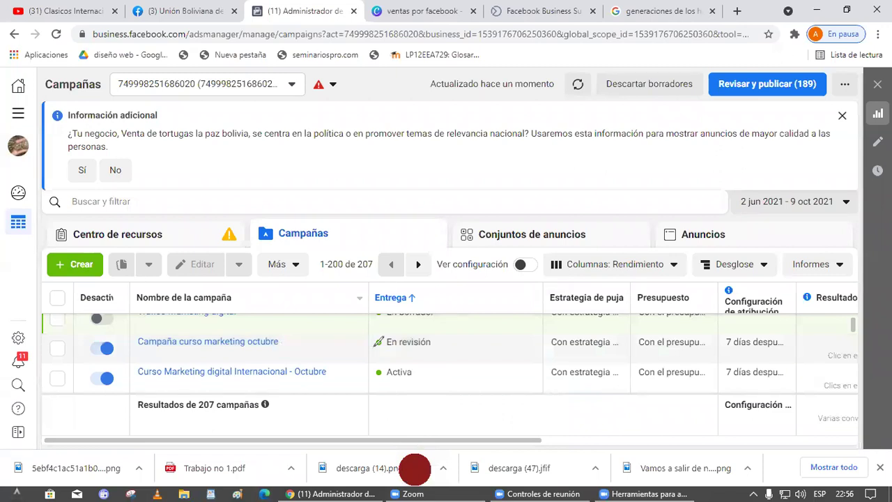
# - Draw a box around the delivery status of Campaña curso marketing octubre and an arrow pointing down to it
pyautogui.moveTo(366, 356); pyautogui.dragTo(471, 340)
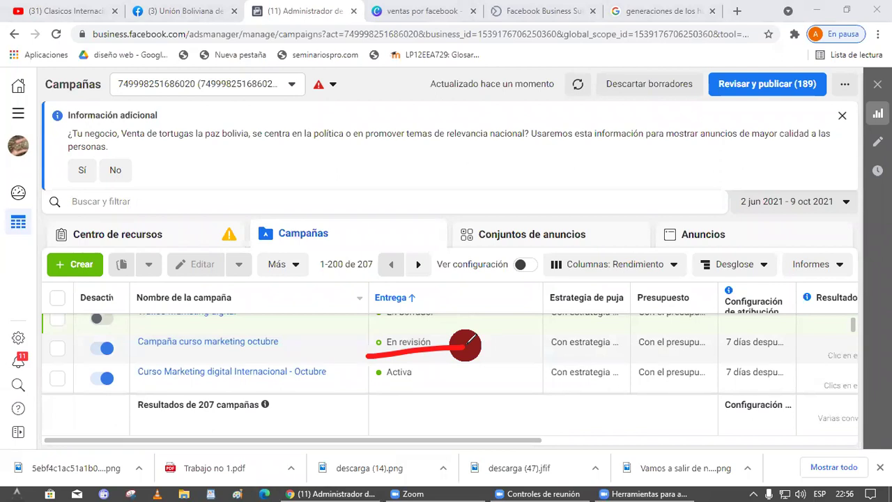
pyautogui.moveTo(366, 354)
pyautogui.mouseDown()
pyautogui.moveTo(428, 313)
pyautogui.moveTo(451, 350)
pyautogui.mouseUp()
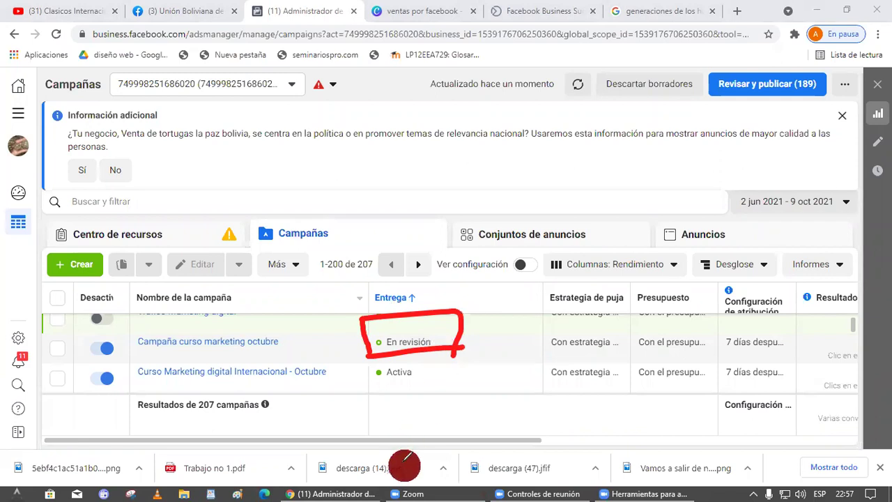
pyautogui.moveTo(294, 160); pyautogui.dragTo(389, 312)
pyautogui.moveTo(394, 264)
pyautogui.mouseDown()
pyautogui.moveTo(389, 310)
pyautogui.moveTo(319, 282)
pyautogui.mouseUp()
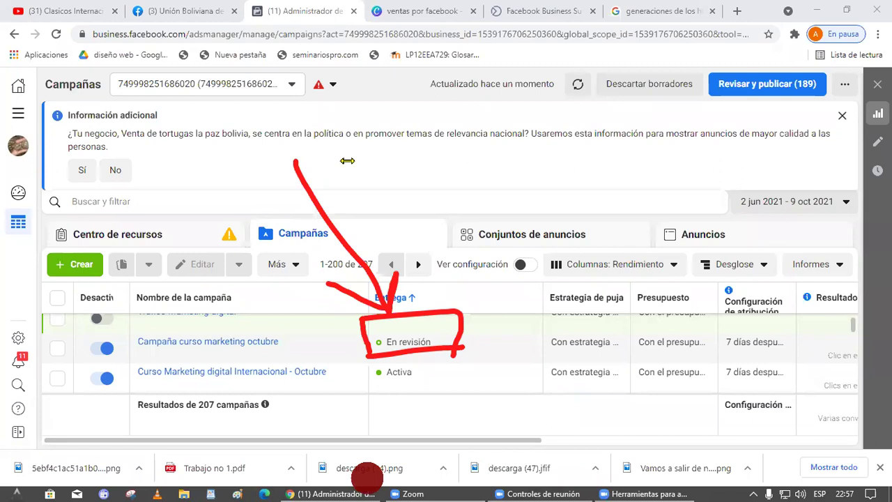
# - Draw a second, horizontal arrow toward the delivery status of Campaña curso marketing octubre, and clear all annotations
pyautogui.moveTo(230, 344); pyautogui.dragTo(379, 341)
pyautogui.moveTo(328, 321); pyautogui.dragTo(330, 358)
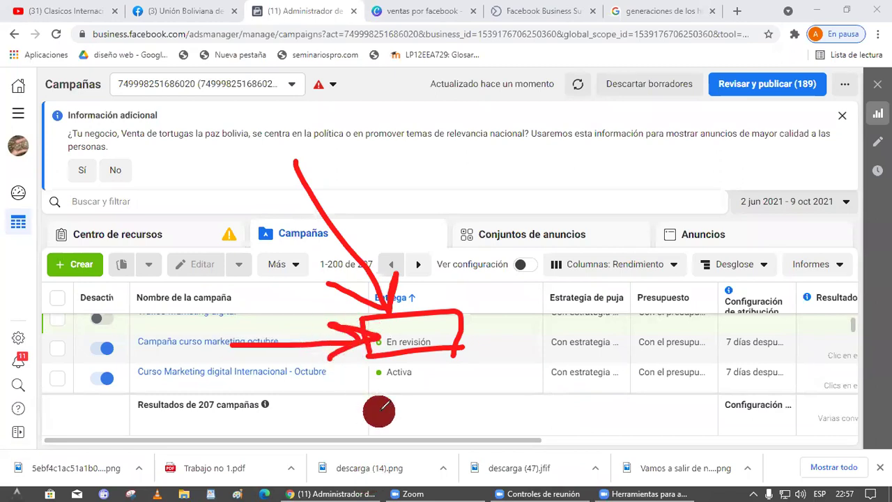
pyautogui.moveTo(398, 439); pyautogui.dragTo(731, 438)
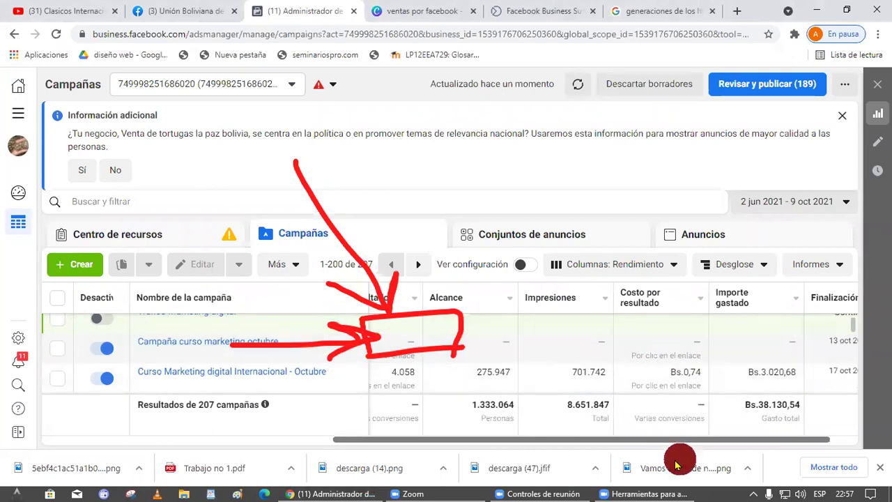
pyautogui.moveTo(653, 441); pyautogui.dragTo(321, 450)
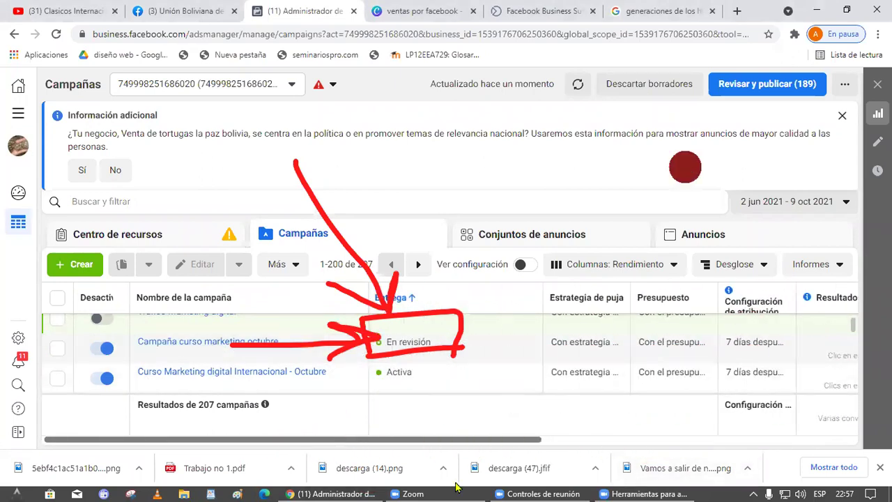
pyautogui.press('Escape')
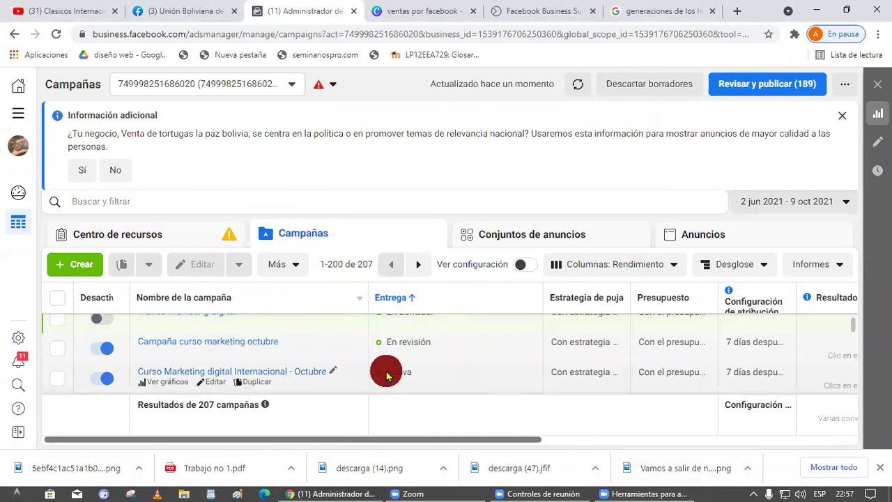
# - Open the curso marketing digital ad of the Curso Marketing digital Internacional - Octubre campaign and review its settings and preview
pyautogui.click(206, 382)
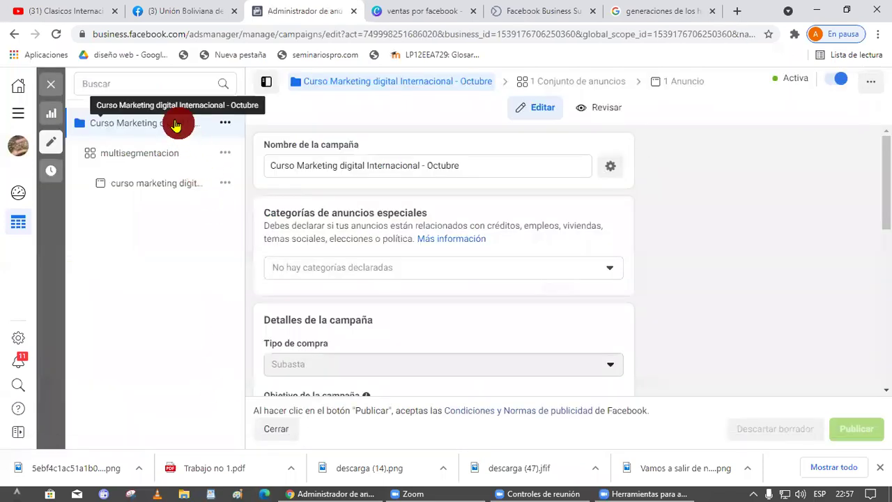
pyautogui.click(162, 186)
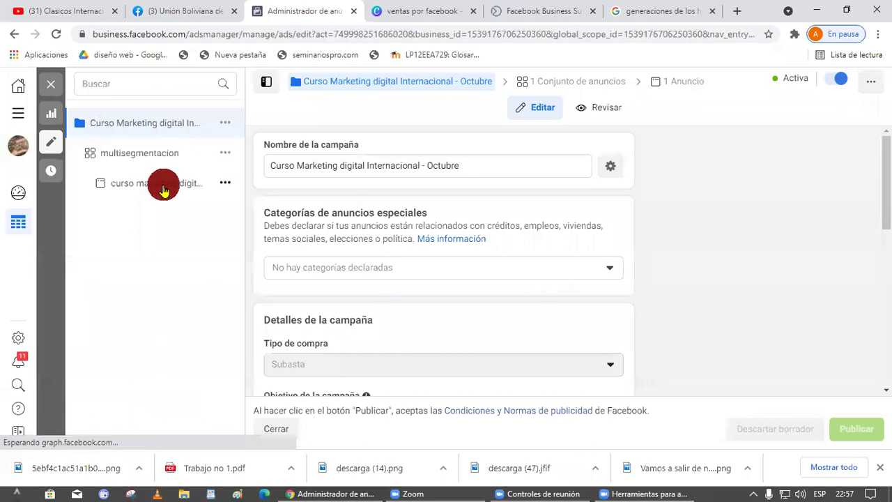
pyautogui.scroll(-1, 505, 340)
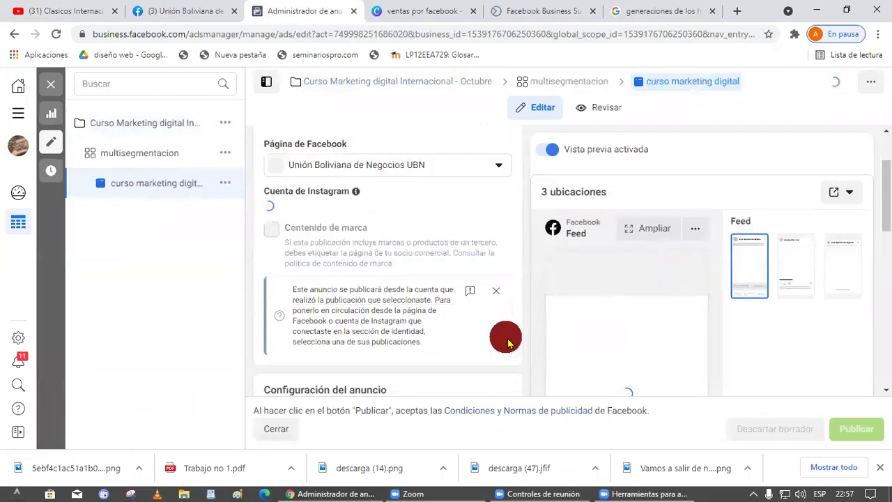
pyautogui.scroll(-8, 567, 325)
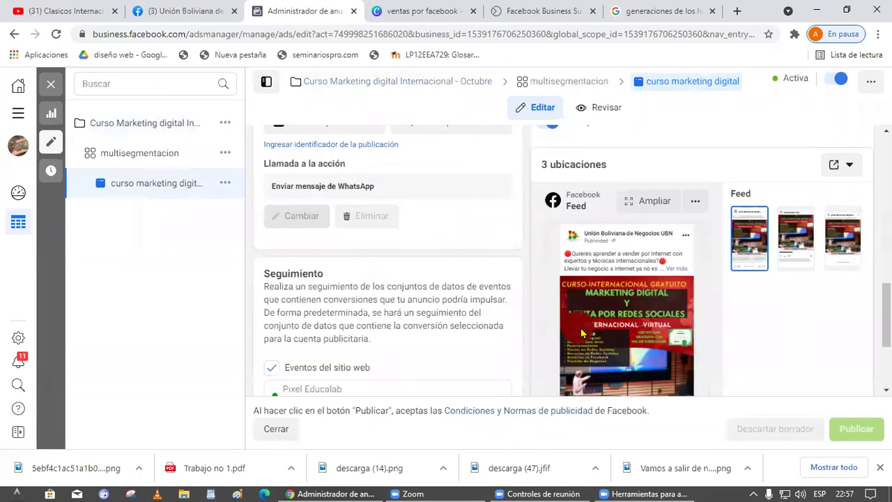
pyautogui.scroll(-2, 580, 333)
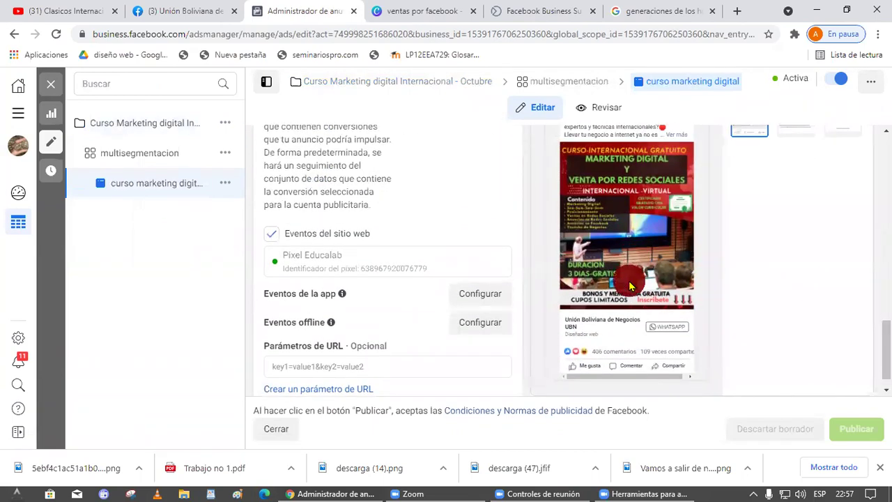
# - Return to the campaign list and open the budget settings of the multisegmentacion ad set in Curso Marketing digital Internacional - Octubre
pyautogui.click(18, 111)
pyautogui.click(95, 152)
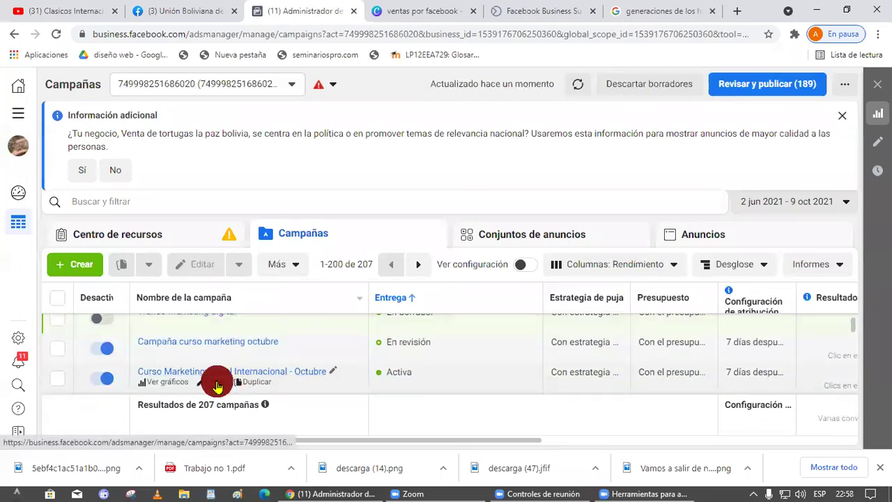
pyautogui.click(217, 384)
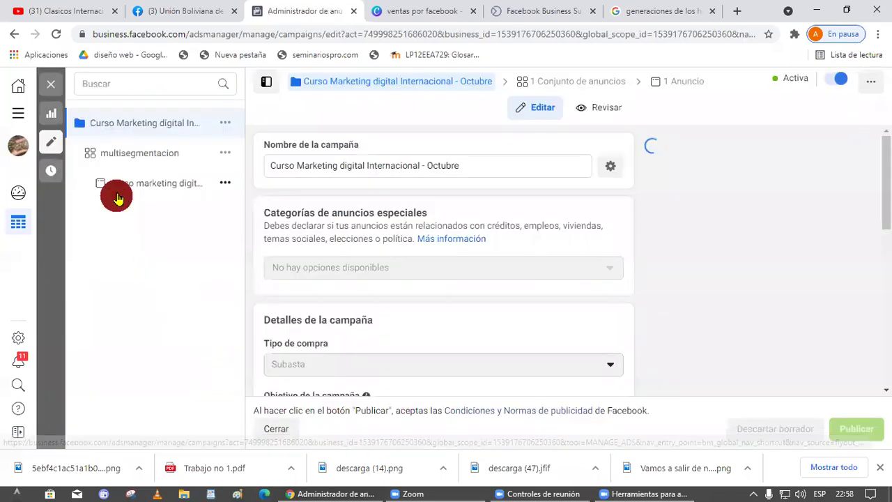
pyautogui.click(159, 168)
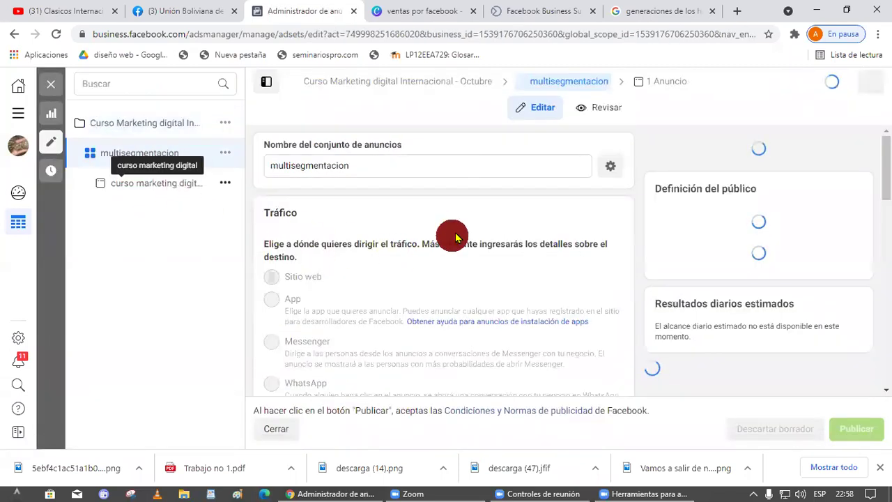
pyautogui.scroll(-4, 460, 224)
pyautogui.scroll(-3, 462, 225)
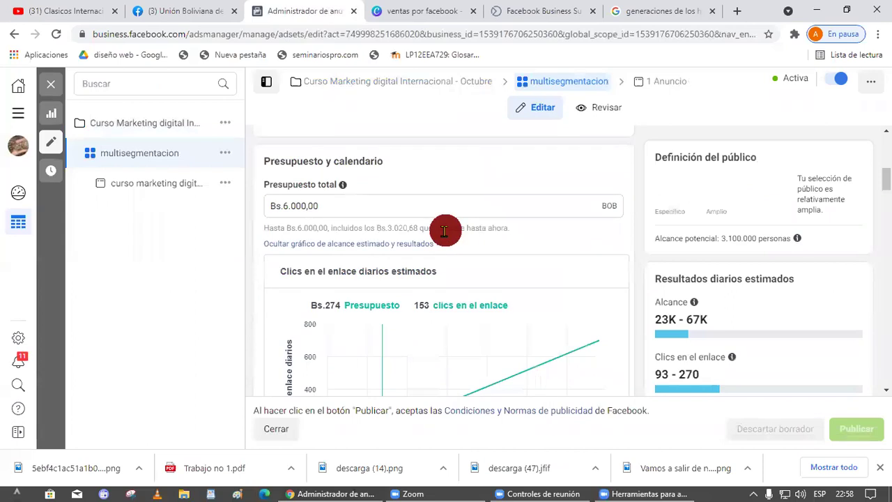
pyautogui.scroll(1, 354, 246)
# - Highlight the total budget value of the multisegmentacion ad set and review its budget and estimated results section
pyautogui.moveTo(350, 277); pyautogui.dragTo(269, 281)
pyautogui.click(227, 296)
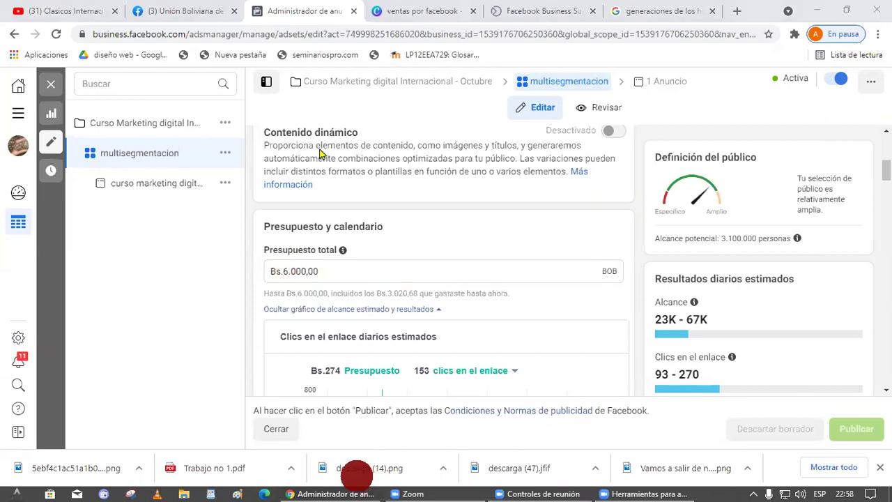
pyautogui.moveTo(324, 273); pyautogui.dragTo(237, 322)
pyautogui.click(446, 418)
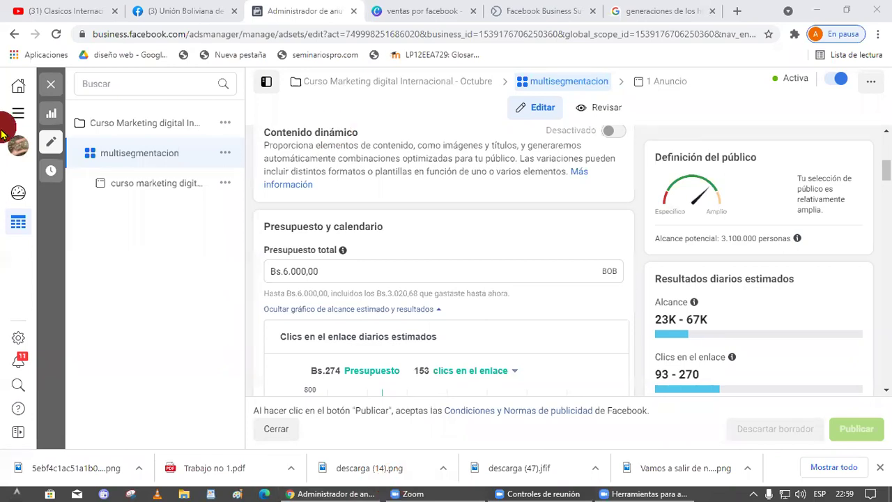
pyautogui.scroll(-2, 380, 308)
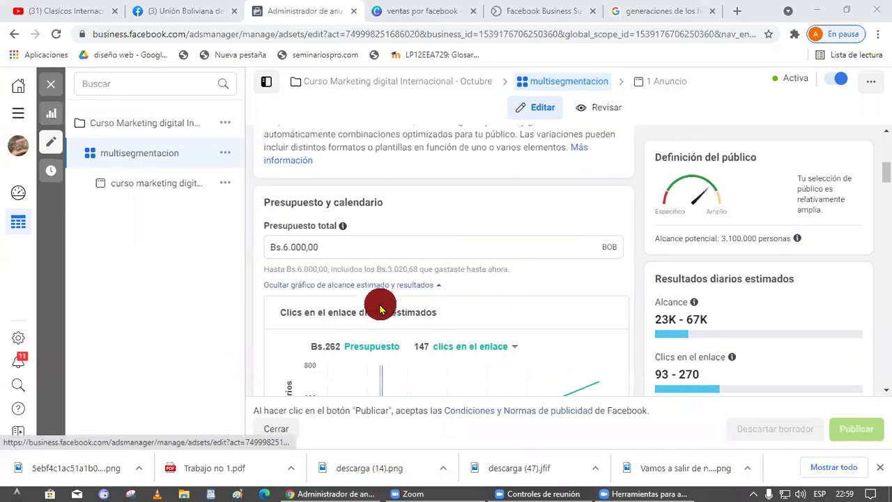
pyautogui.scroll(2, 379, 309)
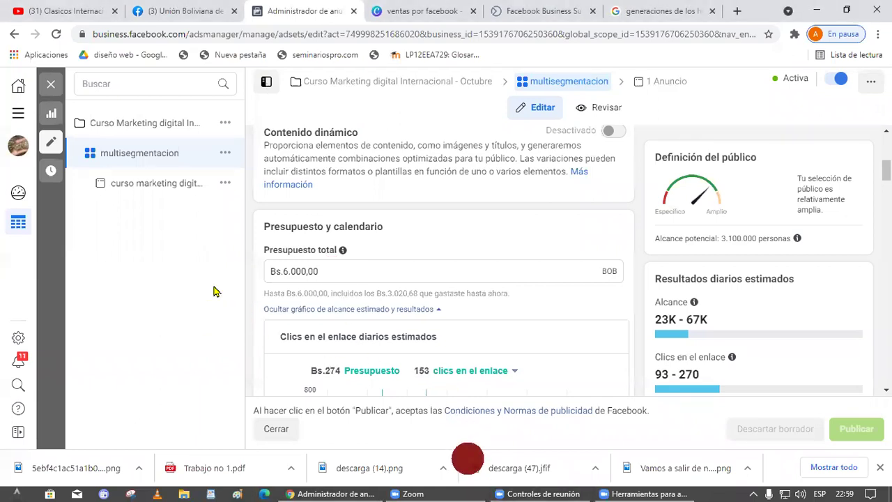
pyautogui.press('Tab')
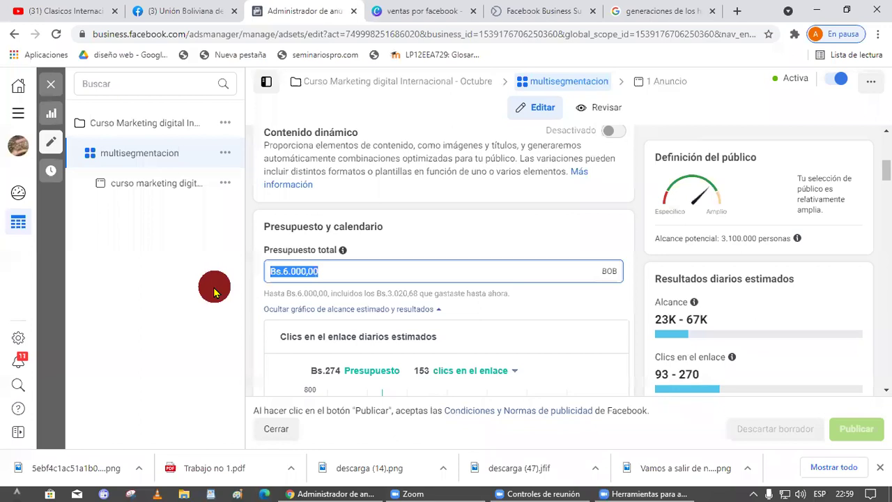
pyautogui.click(255, 333)
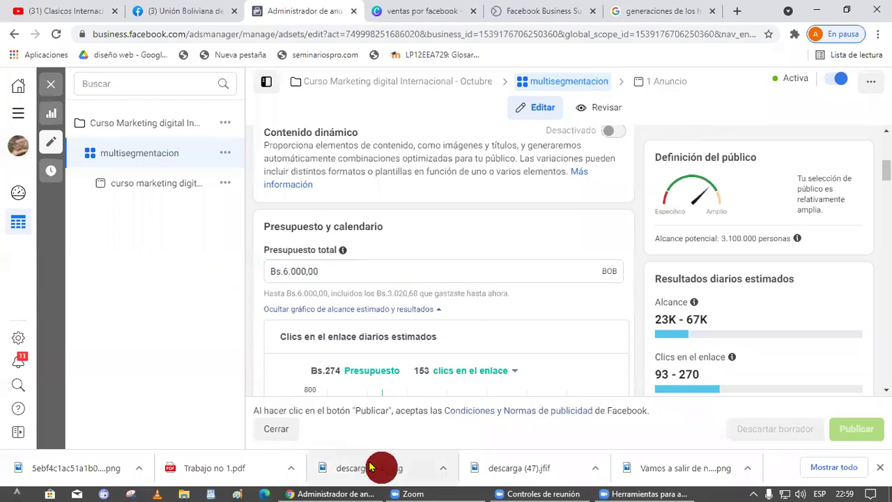
# - Open the ad account's Facturación page and set the payment activity's start date to 1 January 2021
pyautogui.click(14, 119)
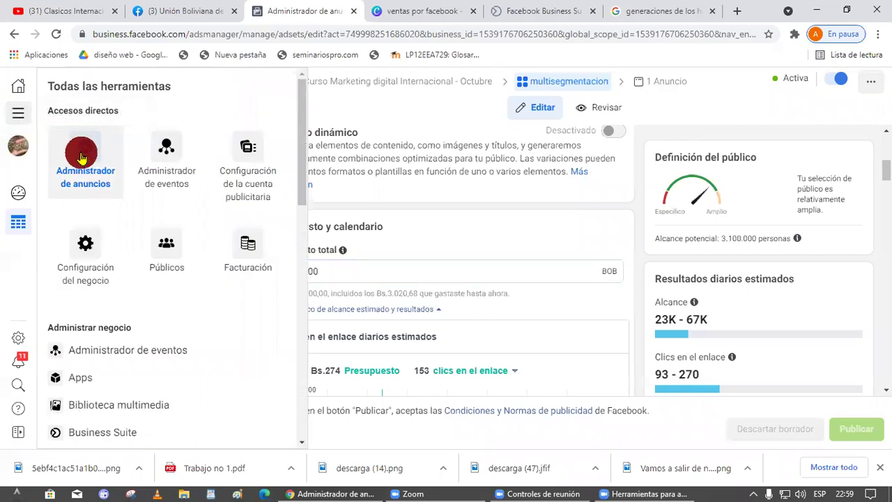
pyautogui.click(244, 262)
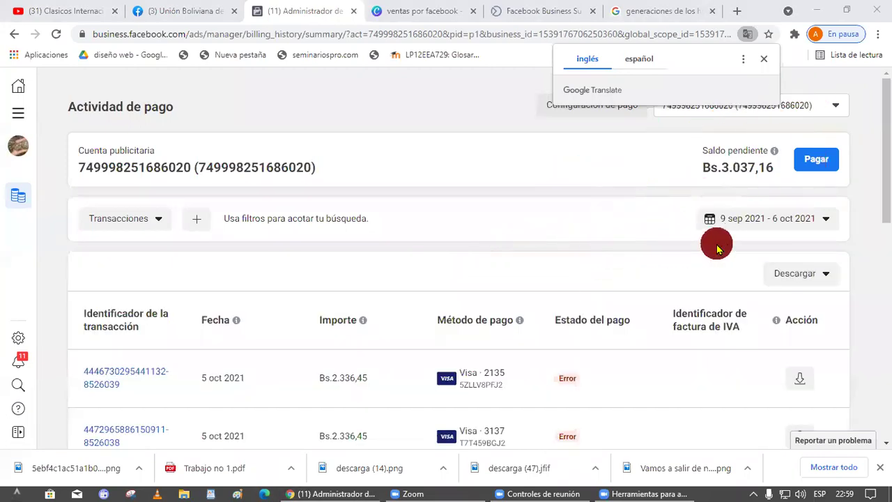
pyautogui.click(822, 219)
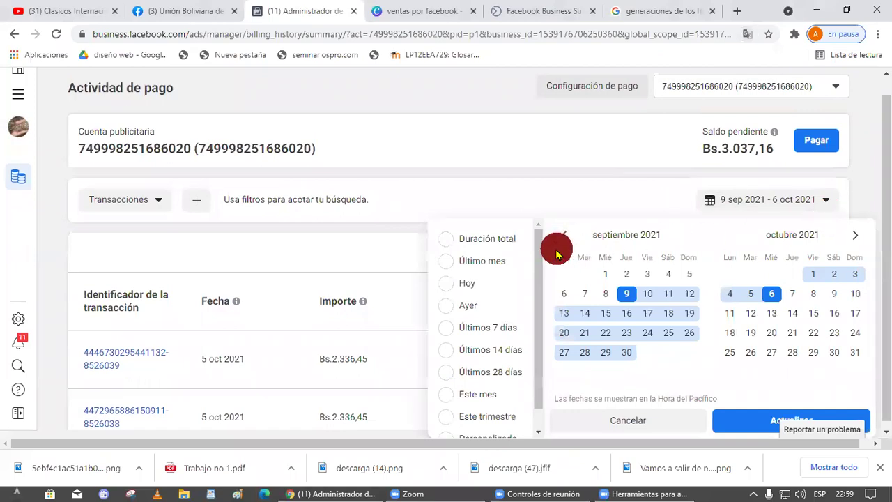
pyautogui.click(563, 237)
pyautogui.click(563, 237)
pyautogui.click(563, 237)
pyautogui.click(563, 237)
pyautogui.click(563, 236)
pyautogui.click(563, 236)
pyautogui.click(563, 237)
pyautogui.click(563, 236)
pyautogui.click(647, 274)
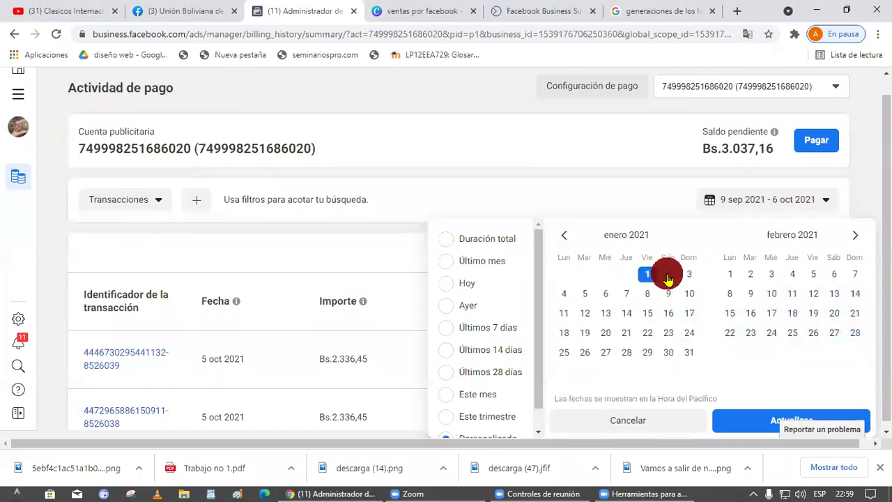
# - Set the payment activity's end date to 10 October 2021 and apply the date range
pyautogui.click(855, 237)
pyautogui.click(855, 237)
pyautogui.click(855, 237)
pyautogui.click(856, 237)
pyautogui.click(855, 237)
pyautogui.click(855, 237)
pyautogui.click(856, 237)
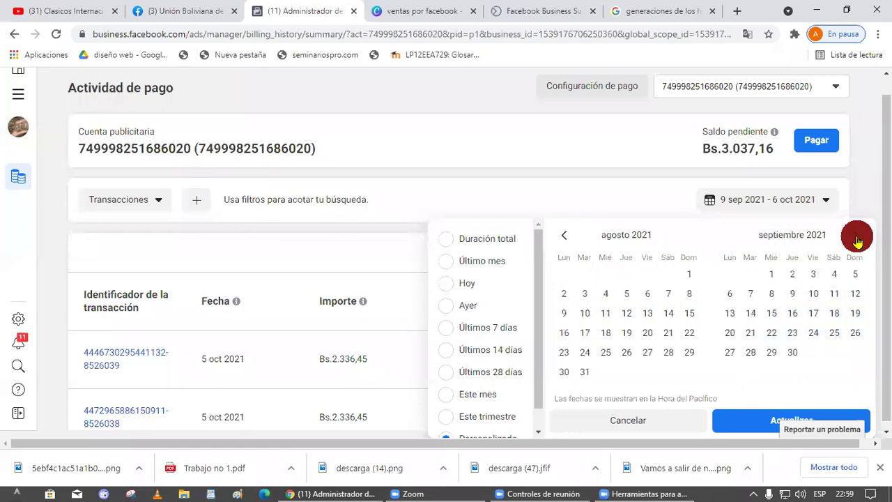
pyautogui.click(857, 238)
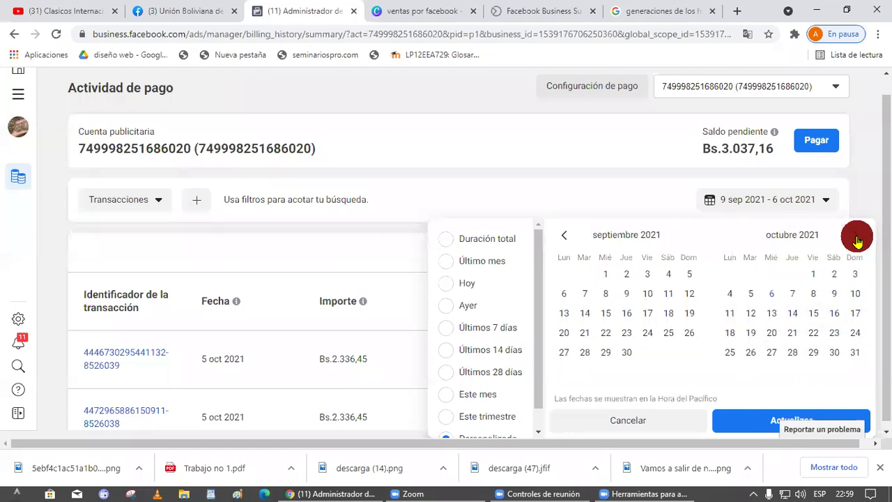
pyautogui.click(854, 293)
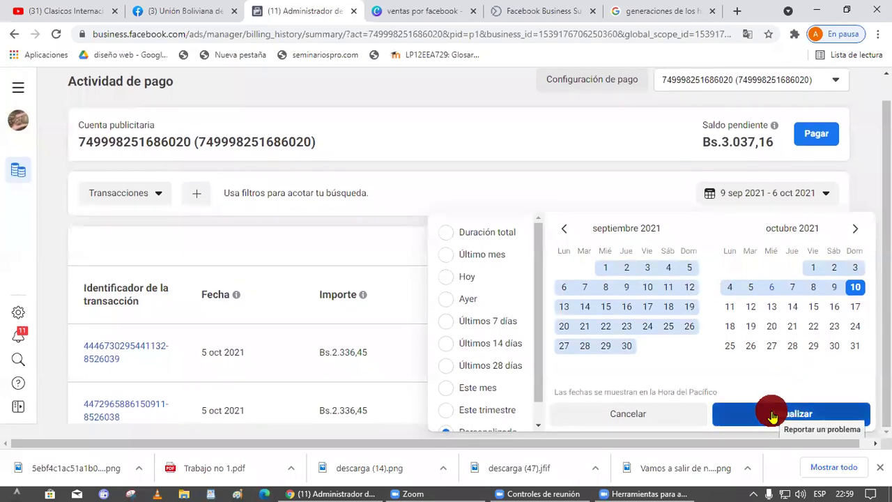
pyautogui.click(767, 419)
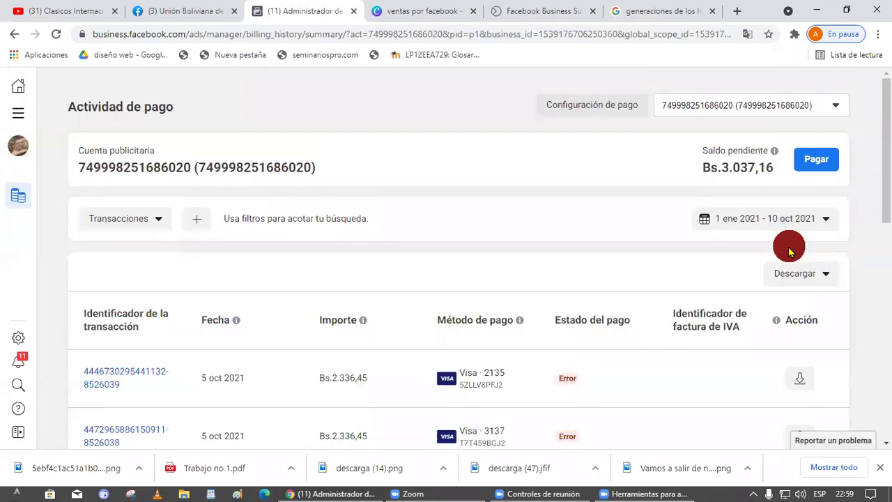
# - Download the billing report for the selected period as a PDF and open the file
pyautogui.click(801, 273)
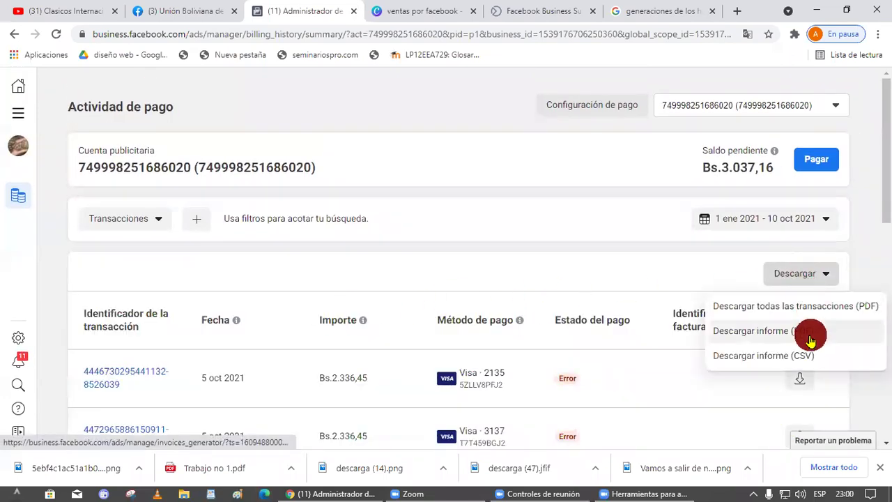
pyautogui.click(774, 332)
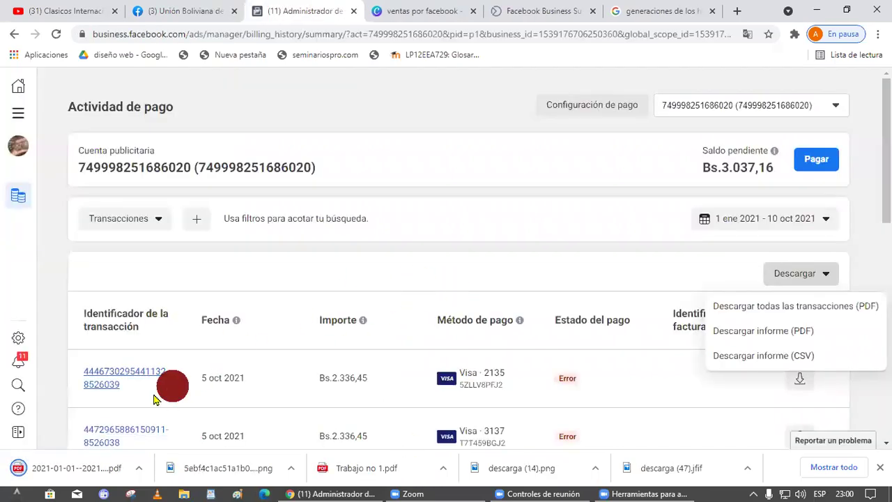
pyautogui.click(61, 469)
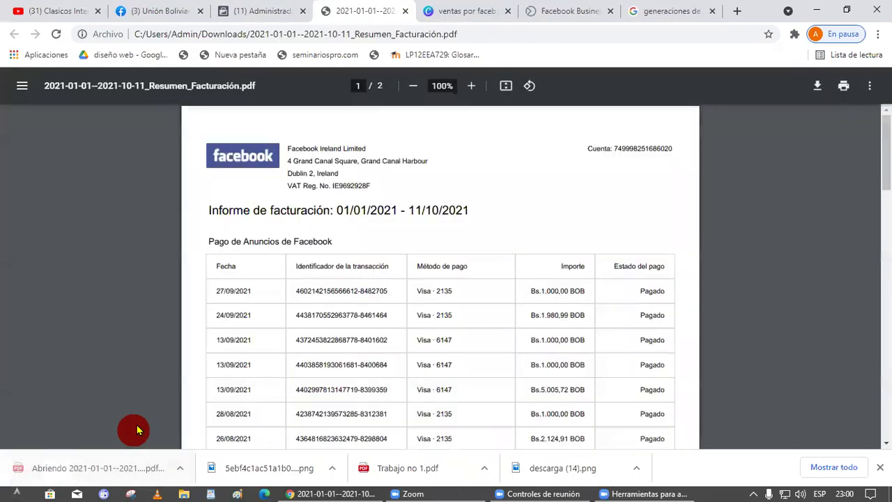
# - Circle the total billed amount on page 2 of the report, draw two arrows toward it, and highlight the figure
pyautogui.scroll(-15, 557, 251)
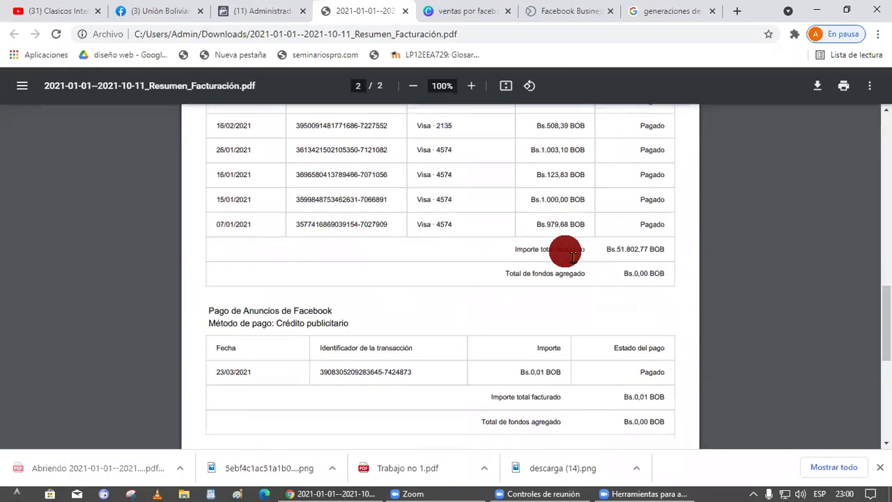
pyautogui.scroll(5, 605, 279)
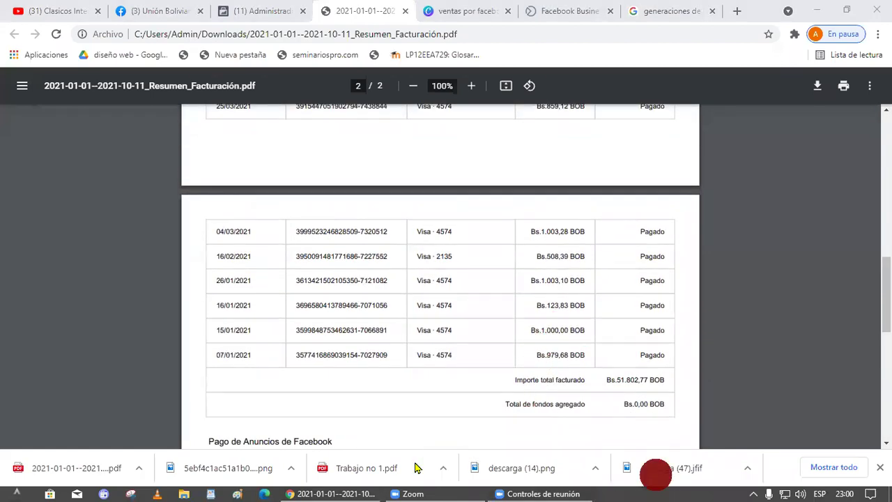
pyautogui.moveTo(594, 369); pyautogui.dragTo(589, 395)
pyautogui.moveTo(274, 413)
pyautogui.mouseDown()
pyautogui.moveTo(563, 409)
pyautogui.moveTo(509, 449)
pyautogui.mouseUp()
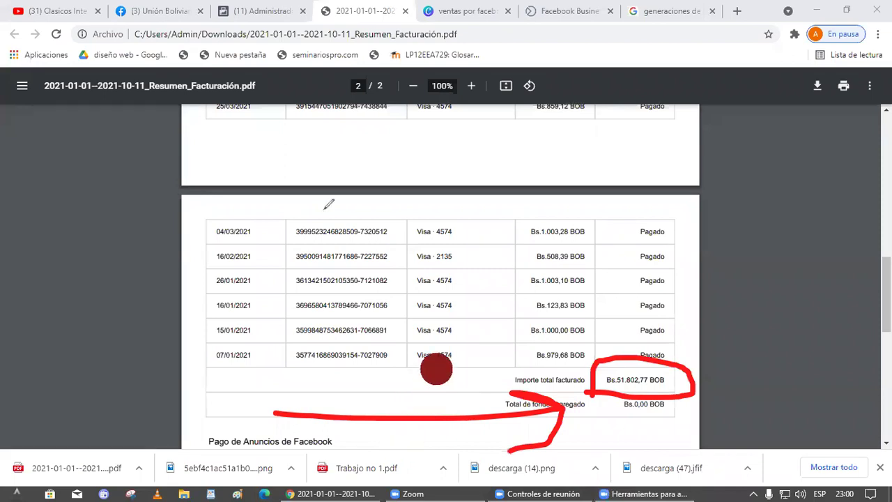
pyautogui.moveTo(496, 367)
pyautogui.mouseDown()
pyautogui.moveTo(501, 379)
pyautogui.moveTo(467, 391)
pyautogui.mouseUp()
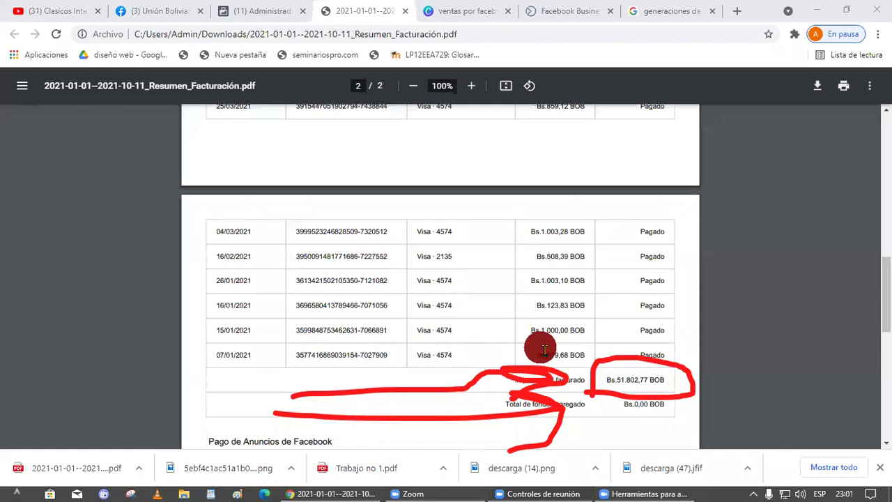
pyautogui.moveTo(599, 380); pyautogui.dragTo(705, 380)
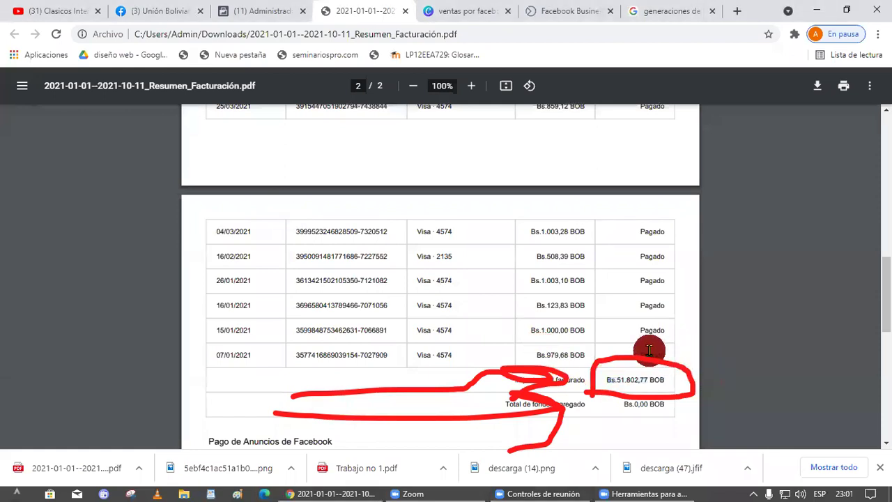
# - Highlight the end date in the billing report's heading, review both pages of transactions and totals, and close the report
pyautogui.scroll(9, 648, 351)
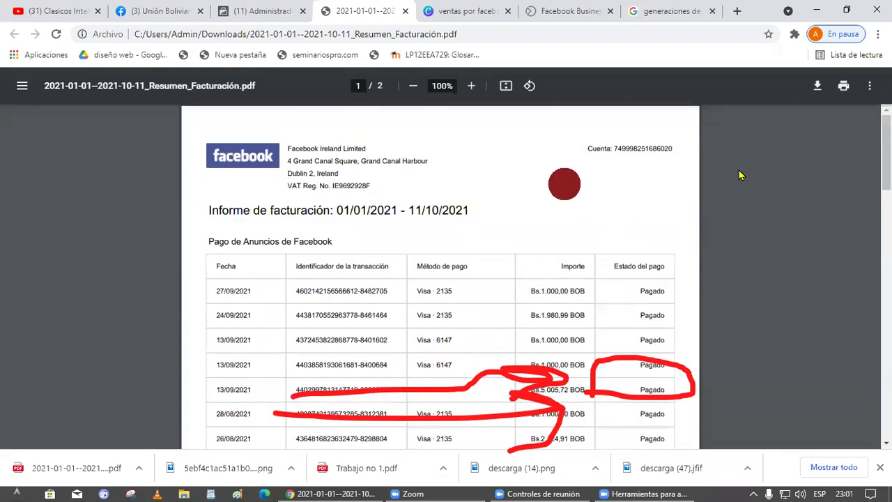
pyautogui.moveTo(333, 209); pyautogui.dragTo(409, 209)
pyautogui.moveTo(408, 209); pyautogui.dragTo(489, 213)
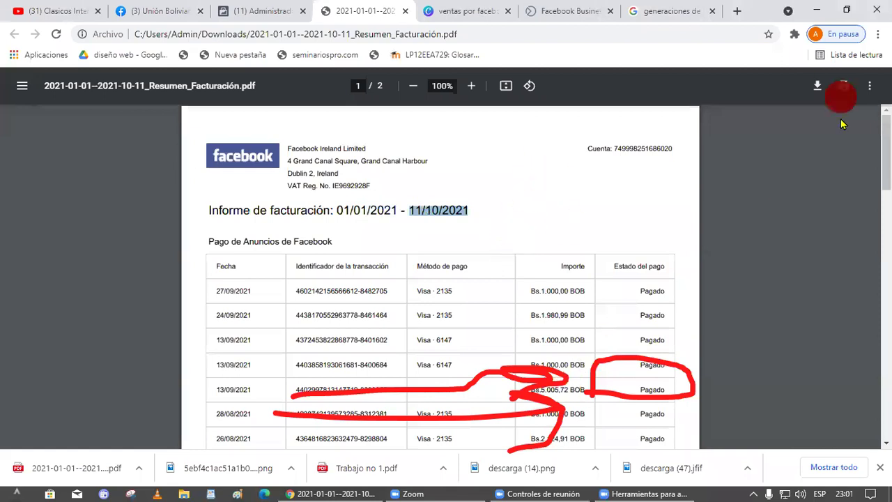
pyautogui.scroll(-10, 487, 289)
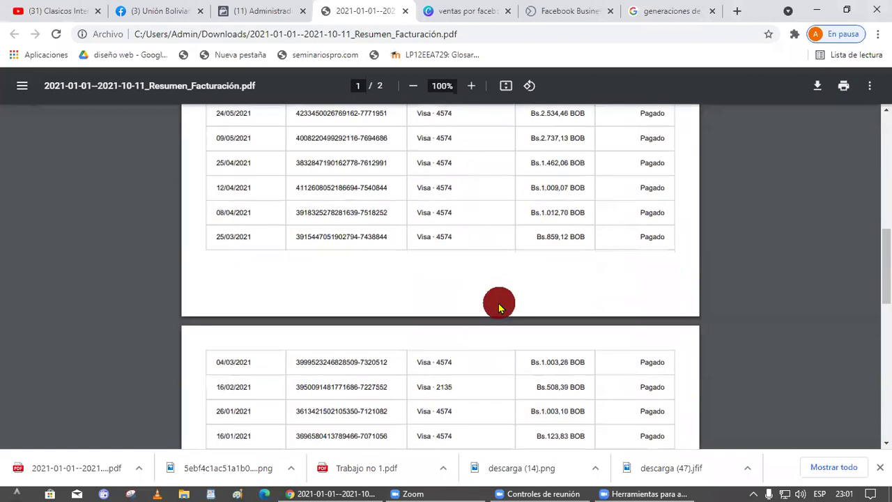
pyautogui.scroll(-3, 463, 385)
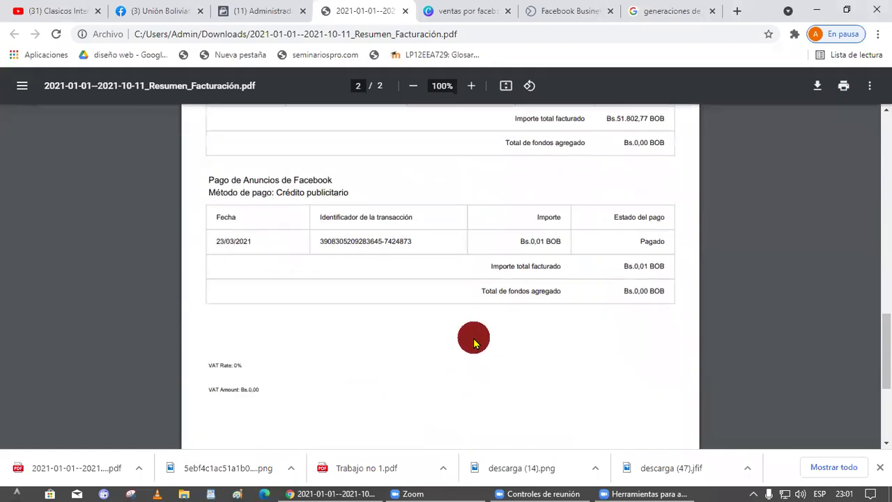
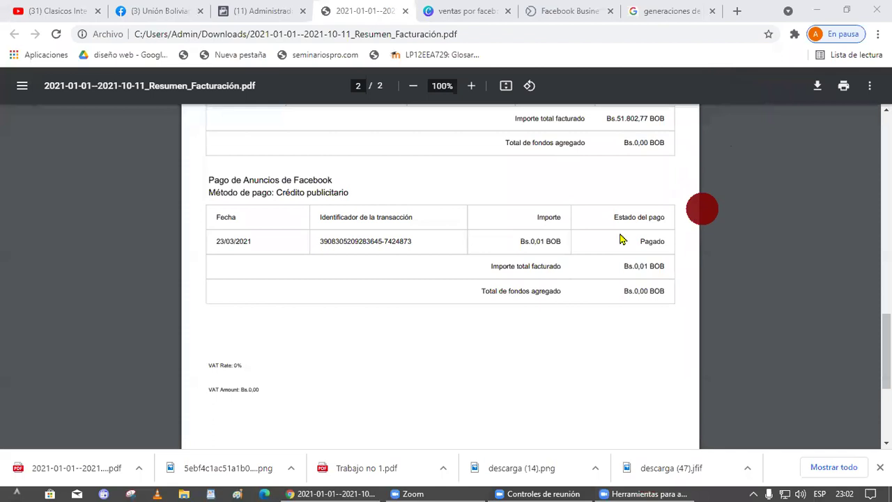
pyautogui.scroll(2, 624, 240)
pyautogui.scroll(4, 515, 258)
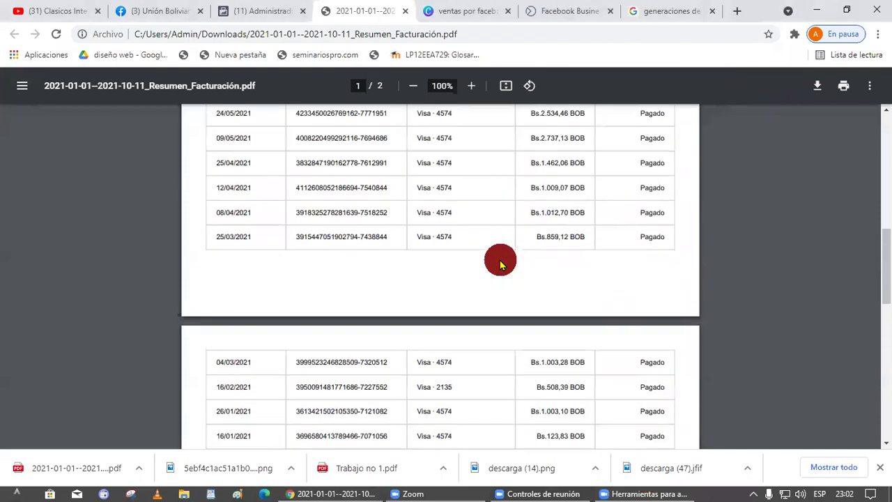
pyautogui.click(405, 10)
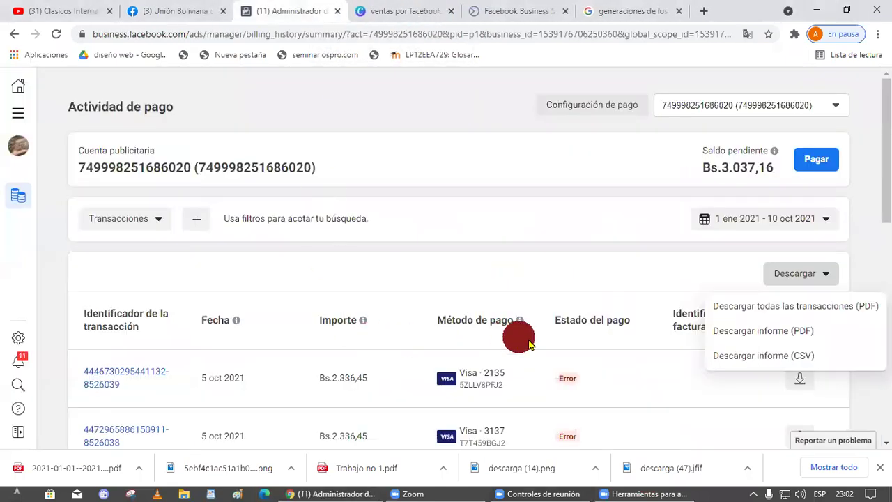
# - Reopen the ad account's Facturación page from the full list of tools
pyautogui.click(769, 306)
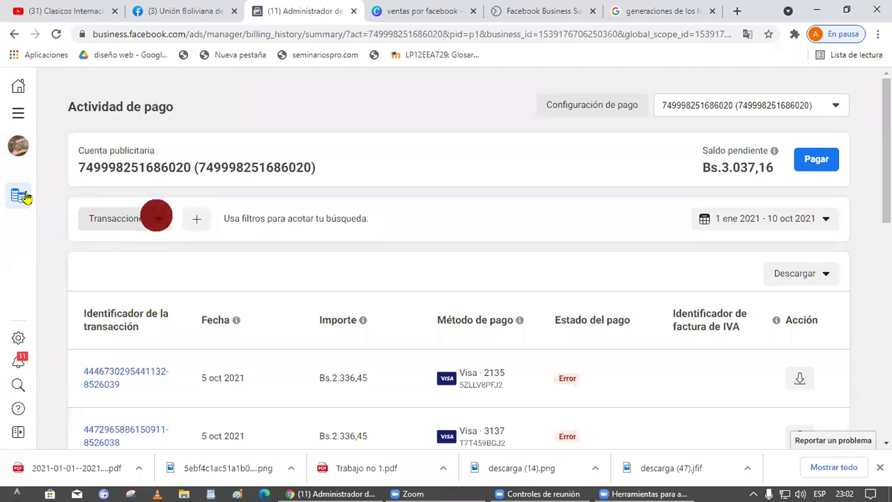
pyautogui.click(18, 112)
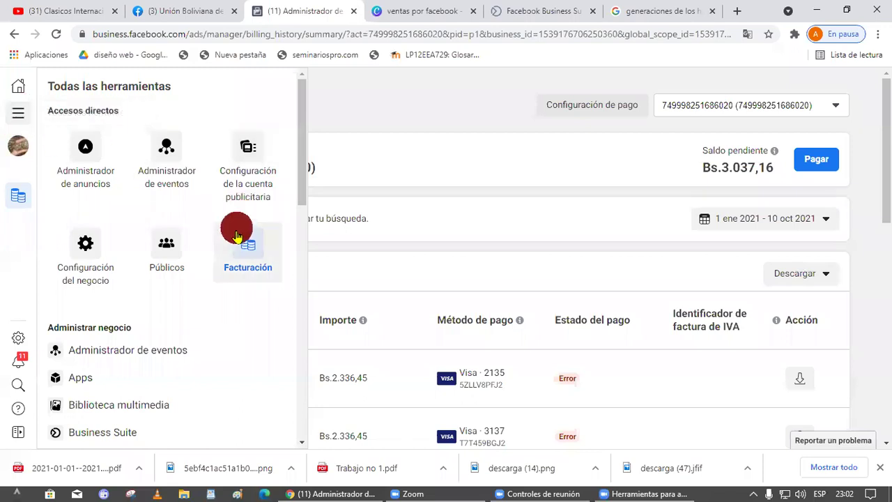
pyautogui.click(240, 237)
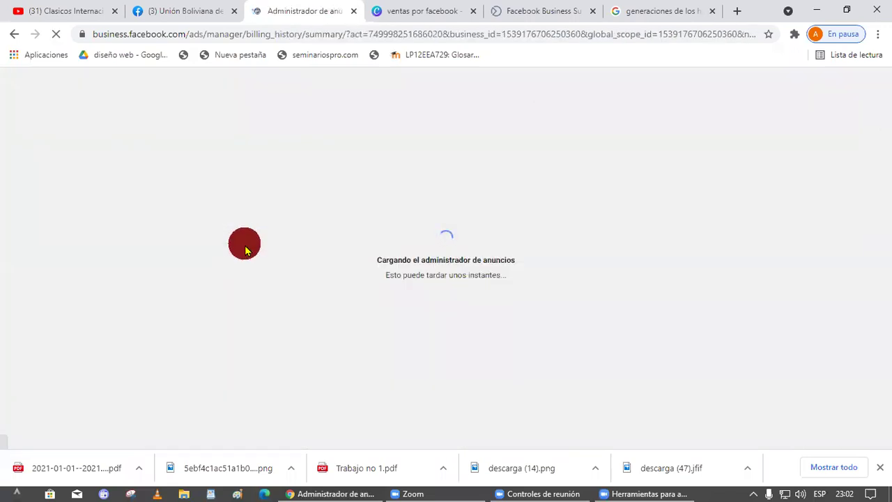
pyautogui.click(279, 258)
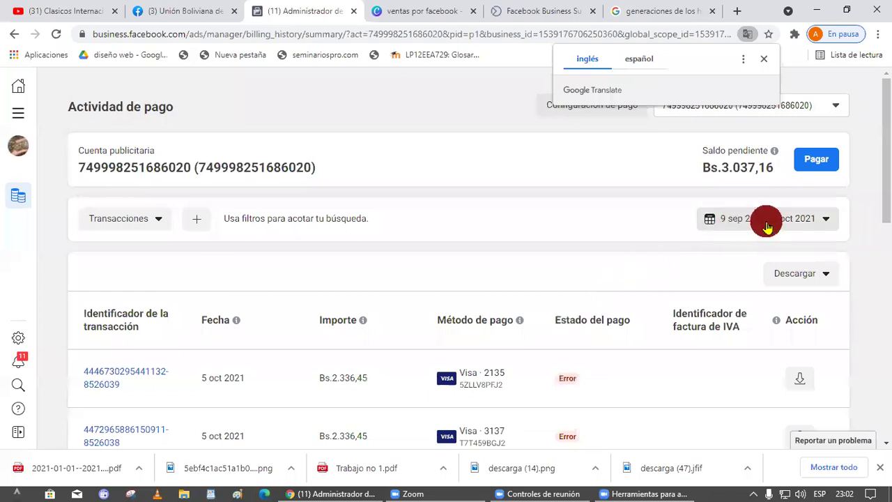
# - Choose 1 January 2021 as the start date of the payment activity's custom date range
pyautogui.click(766, 226)
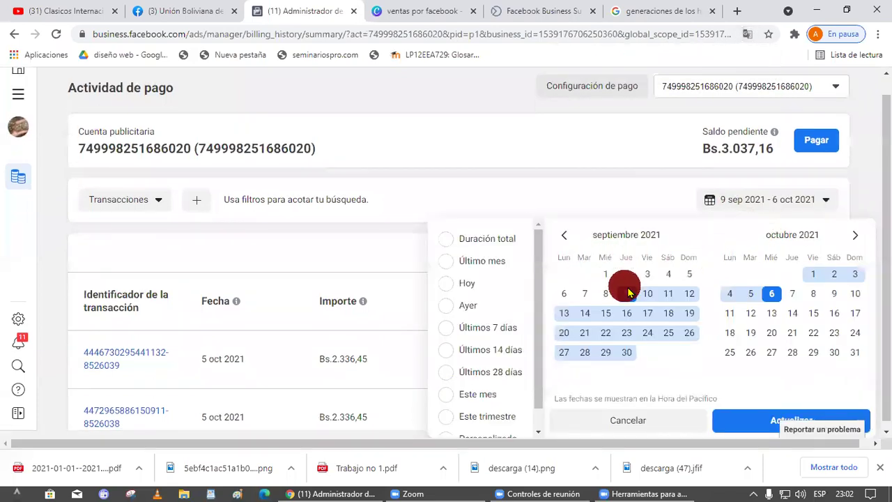
pyautogui.click(568, 242)
pyautogui.click(568, 240)
pyautogui.click(567, 240)
pyautogui.click(567, 240)
pyautogui.click(567, 240)
pyautogui.click(568, 240)
pyautogui.click(568, 240)
pyautogui.click(568, 241)
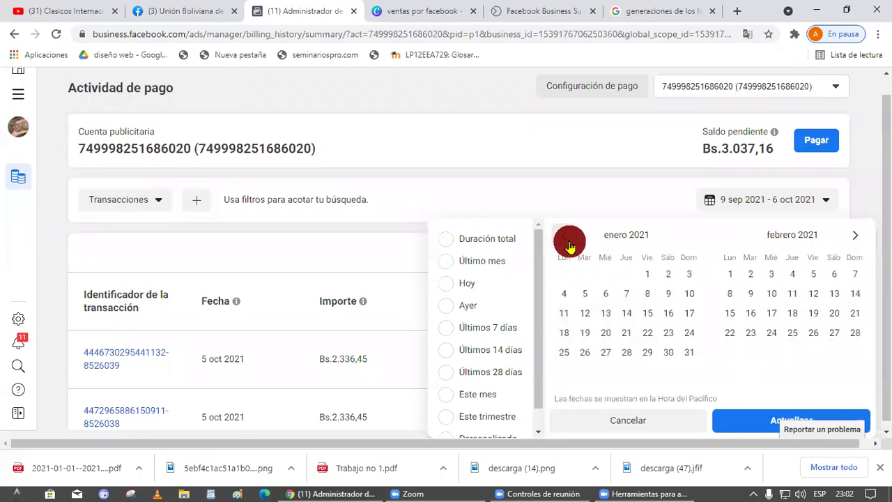
pyautogui.click(647, 274)
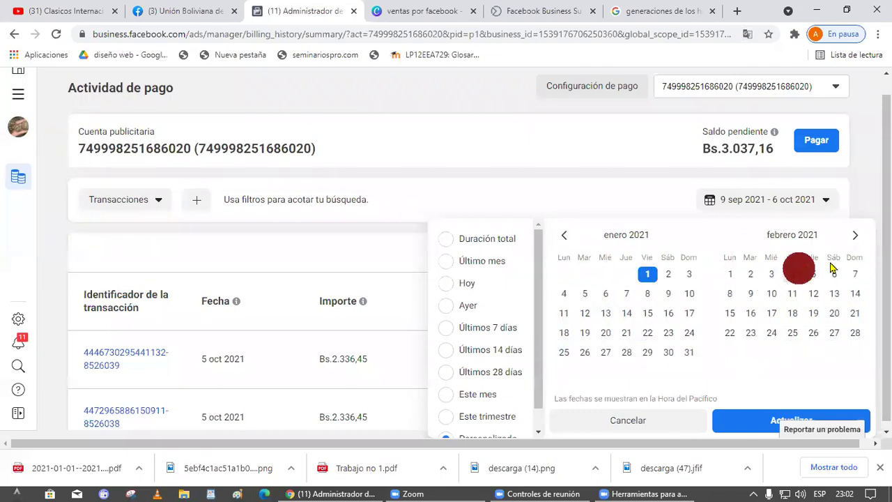
# - Choose 6 October 2021 as the payment activity's end date and update the list with this range
pyautogui.click(865, 241)
pyautogui.click(866, 240)
pyautogui.click(865, 240)
pyautogui.click(866, 240)
pyautogui.click(866, 240)
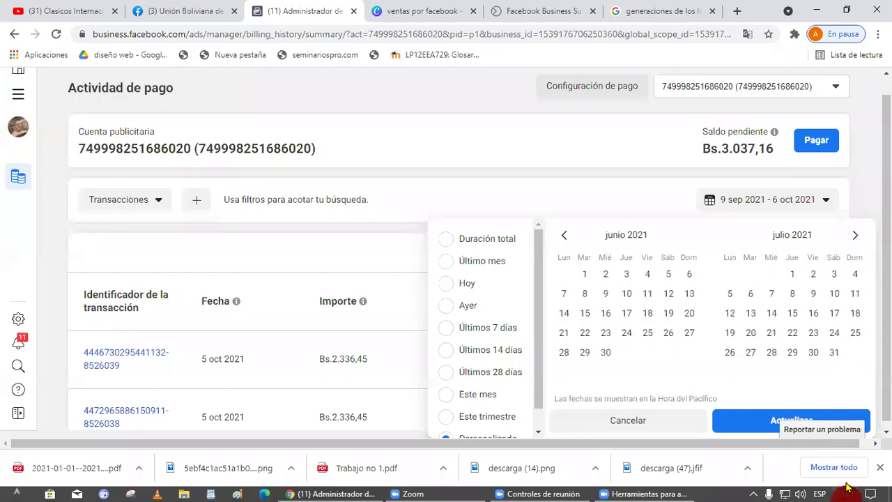
pyautogui.click(847, 487)
pyautogui.click(848, 487)
pyautogui.click(853, 237)
pyautogui.click(852, 239)
pyautogui.click(851, 239)
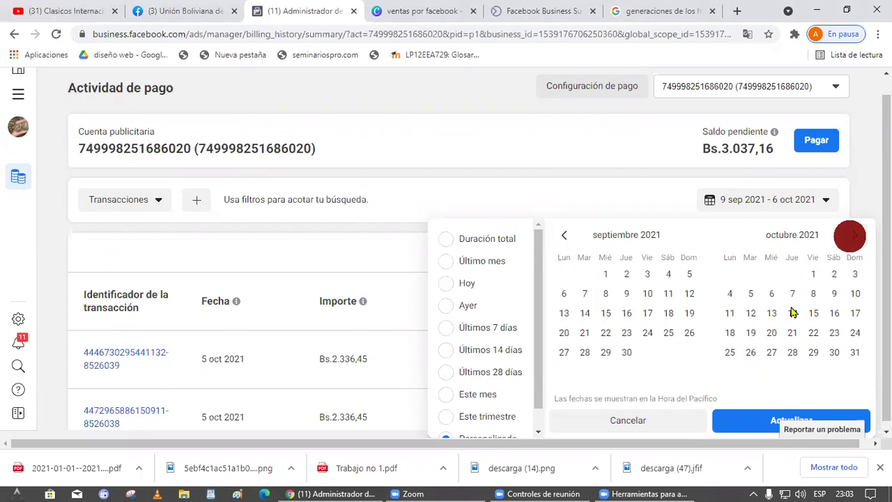
pyautogui.click(772, 293)
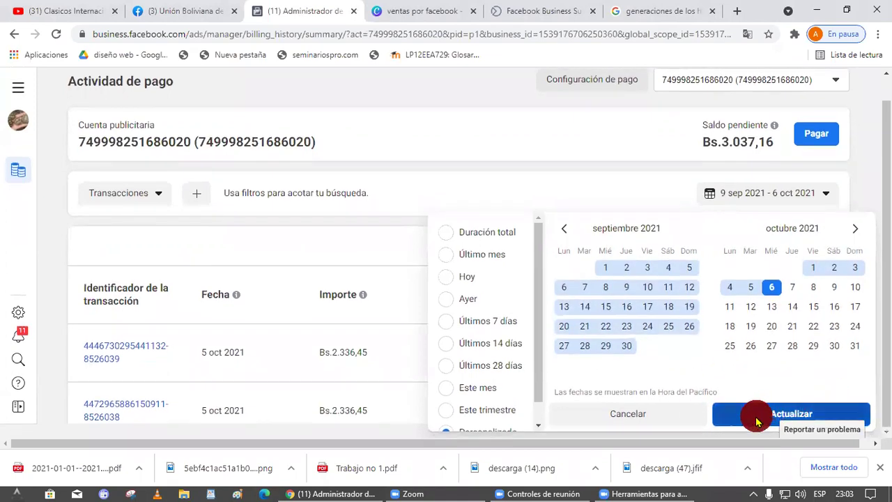
pyautogui.click(754, 417)
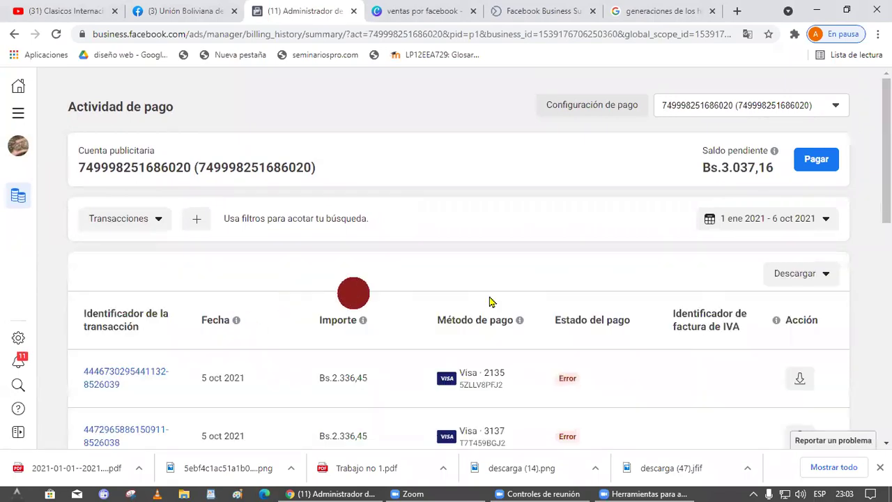
# - Download the billing report for 1 January to 6 October 2021 as a PDF and open the file
pyautogui.scroll(-1, 514, 387)
pyautogui.scroll(-2, 514, 385)
pyautogui.scroll(3, 515, 377)
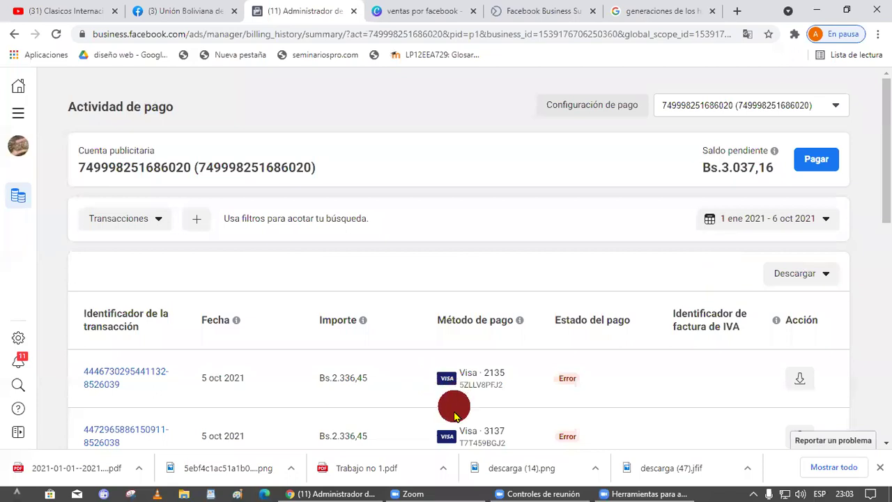
pyautogui.click(824, 276)
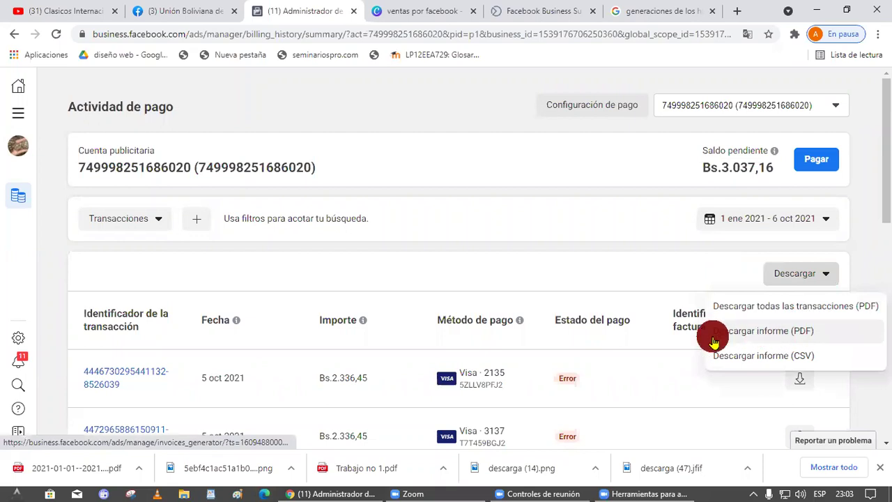
pyautogui.click(803, 340)
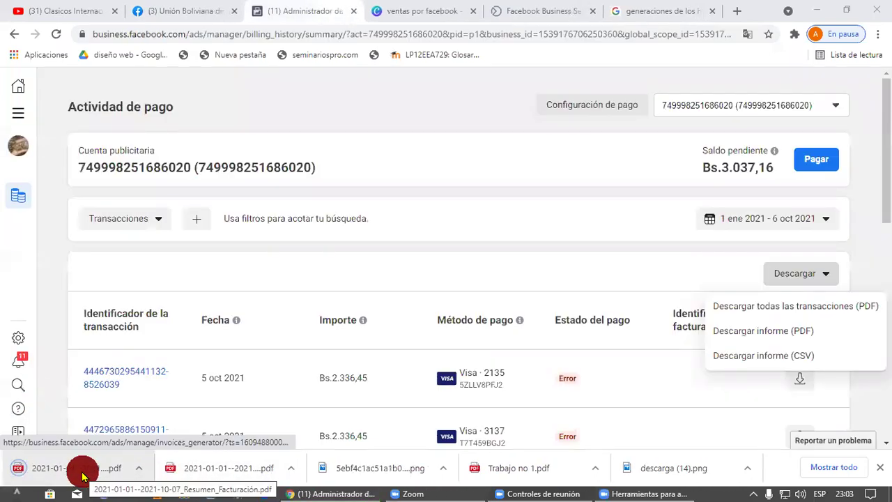
pyautogui.click(85, 473)
# - Examine the new billing report's transactions, the total billed amount on page 2 and the period in its heading
pyautogui.scroll(-3, 474, 394)
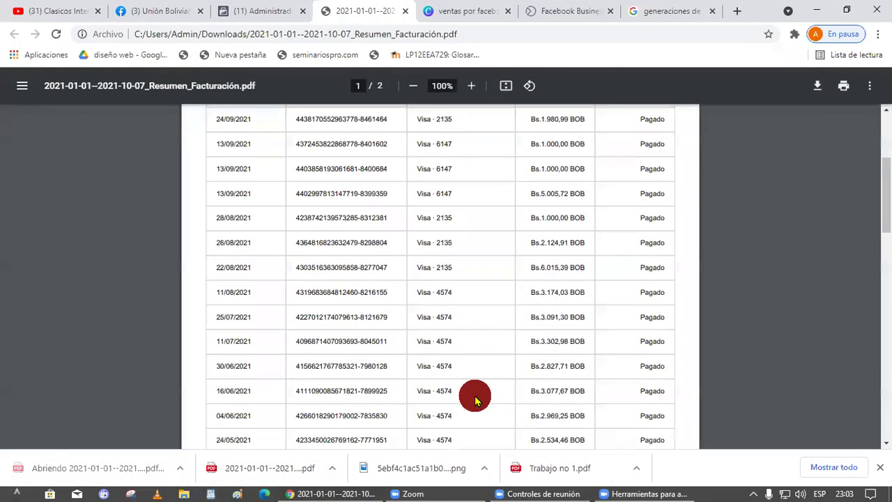
pyautogui.scroll(-1, 588, 370)
pyautogui.scroll(-4, 589, 371)
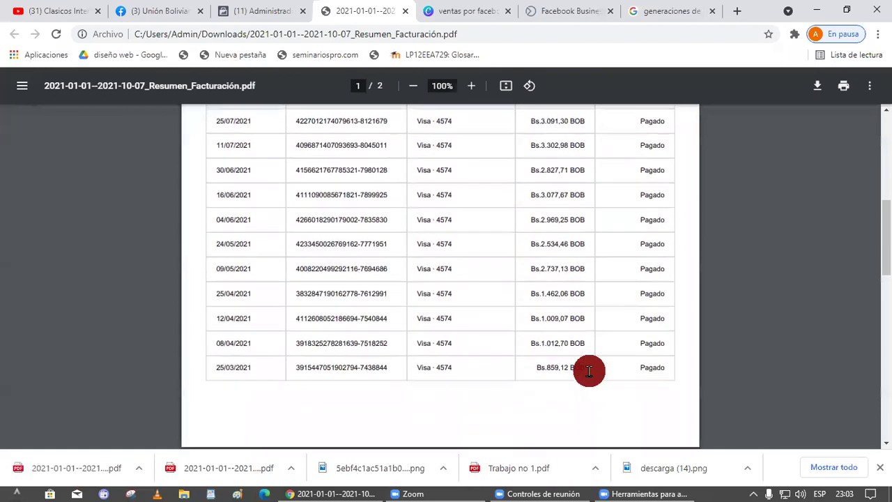
pyautogui.scroll(-2, 445, 341)
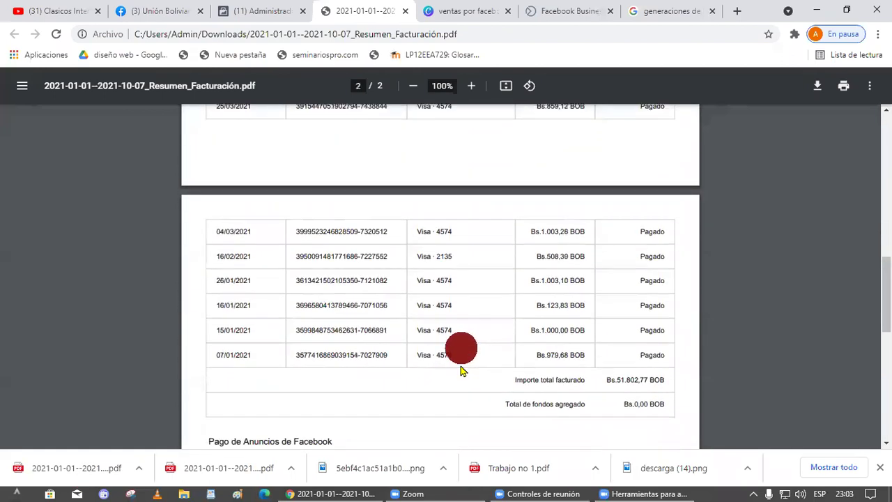
pyautogui.scroll(-2, 471, 378)
pyautogui.scroll(-2, 468, 378)
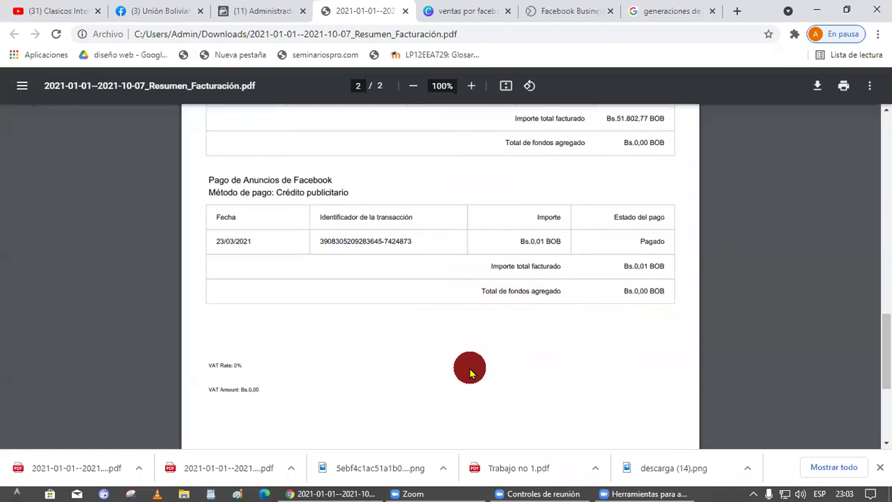
pyautogui.scroll(4, 468, 368)
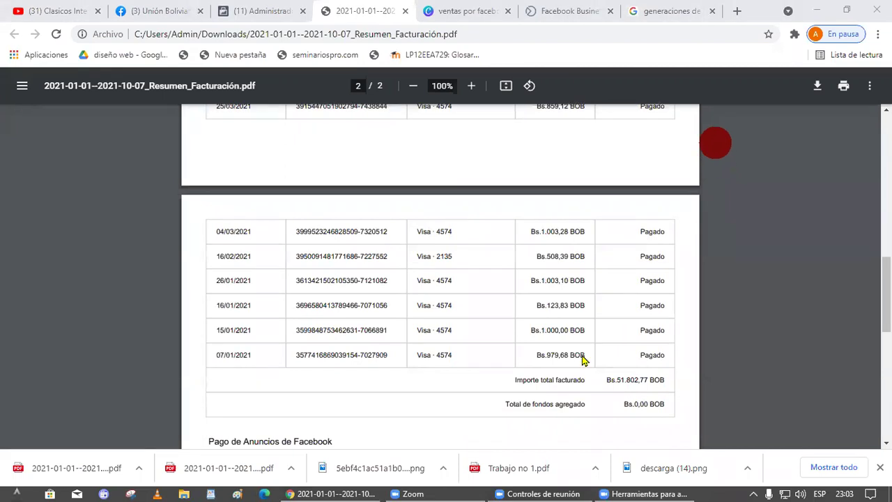
pyautogui.scroll(4, 584, 358)
pyautogui.scroll(-1, 677, 353)
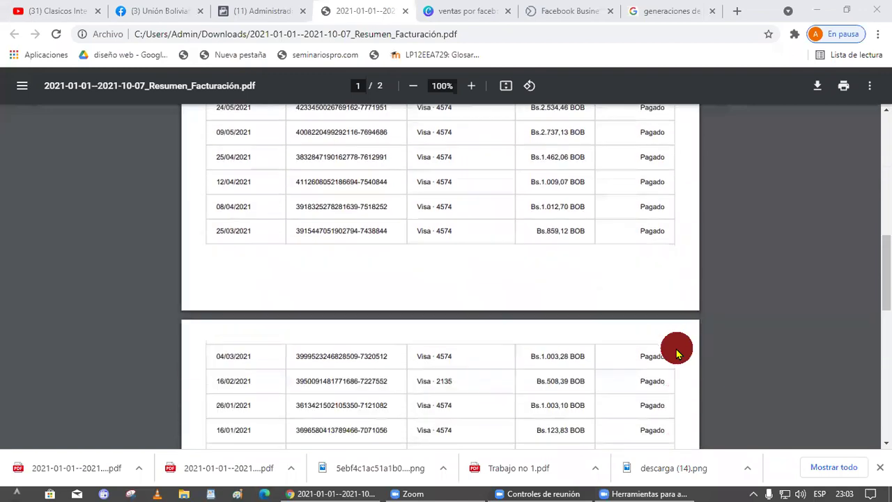
pyautogui.scroll(-5, 676, 353)
pyautogui.scroll(2, 657, 342)
pyautogui.moveTo(613, 320); pyautogui.dragTo(710, 314)
pyautogui.click(683, 339)
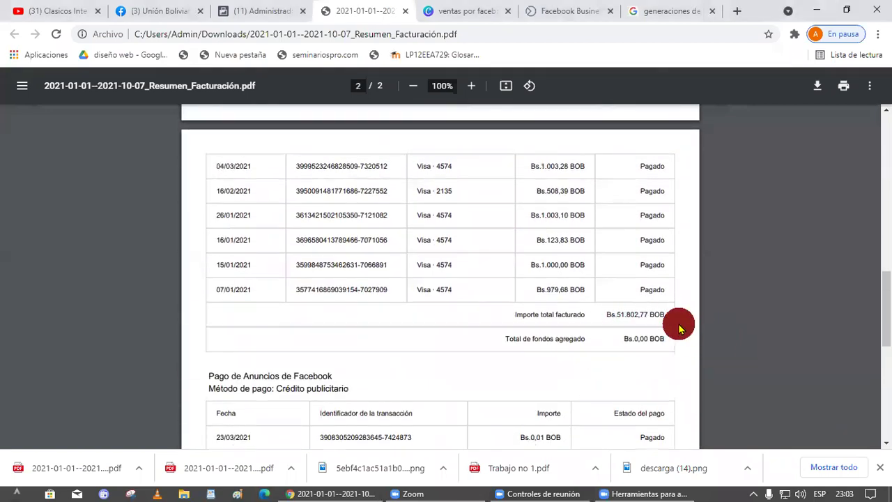
pyautogui.scroll(1, 424, 279)
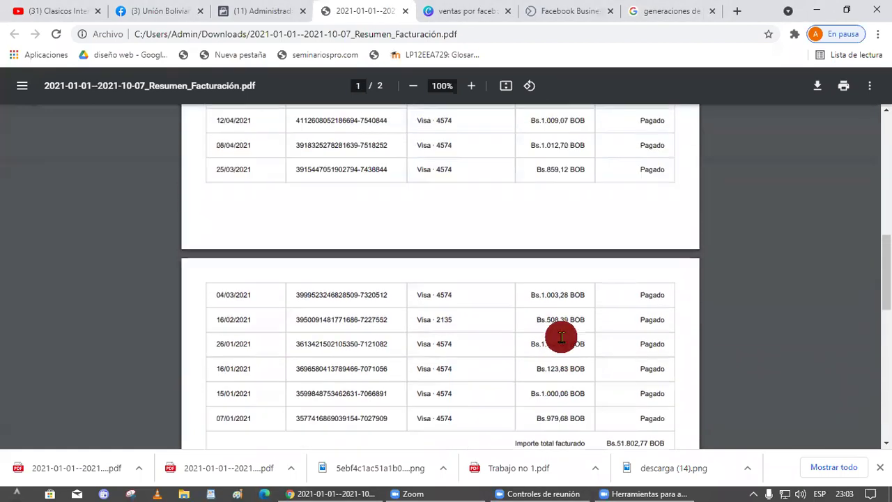
pyautogui.scroll(10, 561, 337)
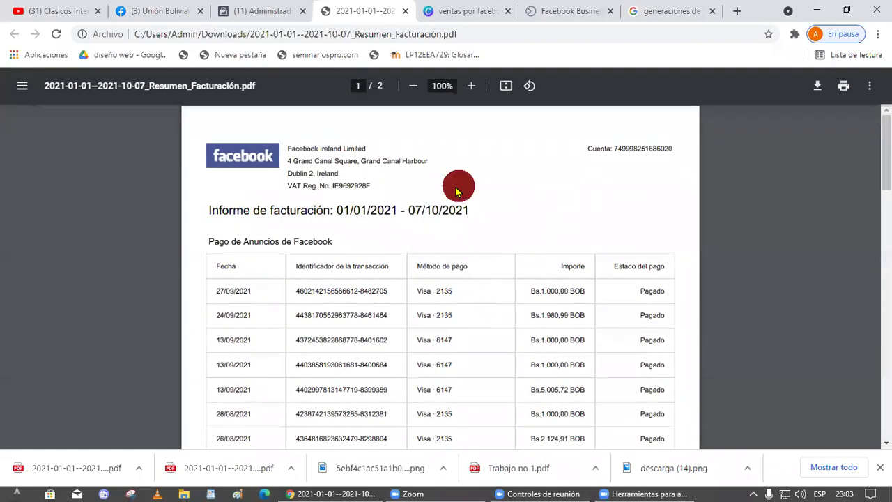
# - Close the billing report and return to the campaign list in the Administrador de anuncios
pyautogui.click(404, 11)
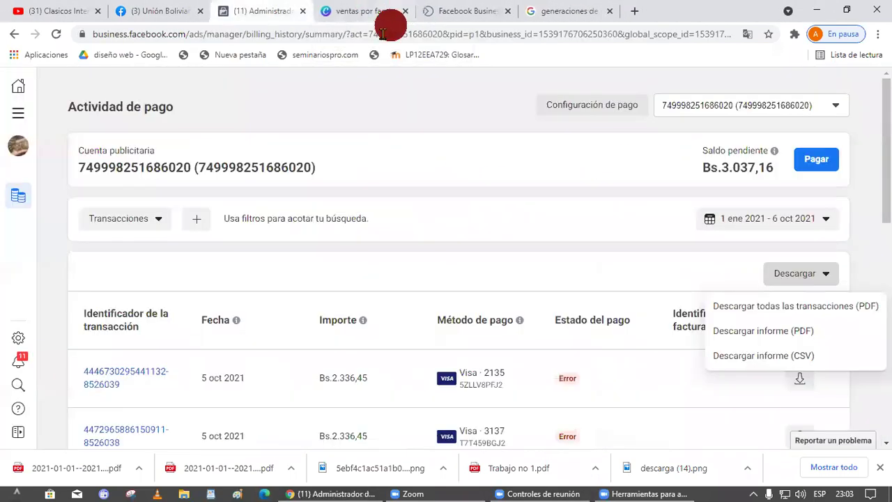
pyautogui.click(18, 113)
pyautogui.click(83, 154)
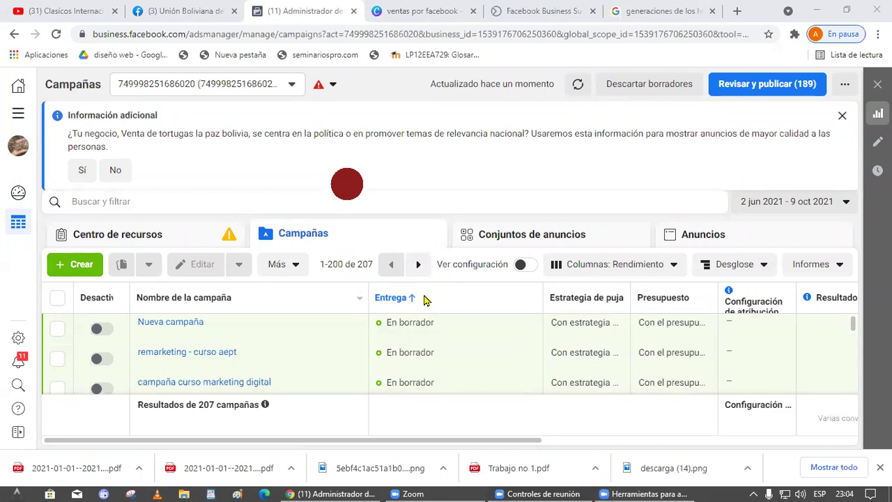
# - Switch to Canva, open its home page in a new tab and show Todos tus diseños
pyautogui.click(393, 8)
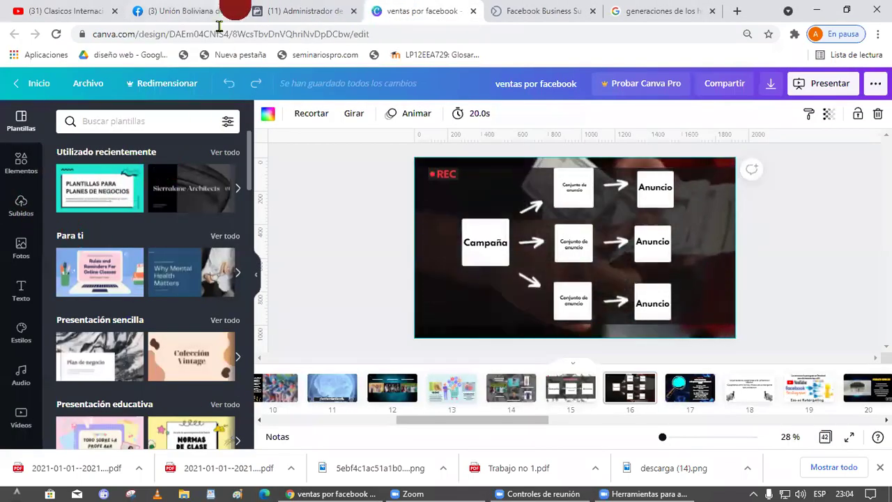
pyautogui.rightClick(31, 92)
pyautogui.click(91, 104)
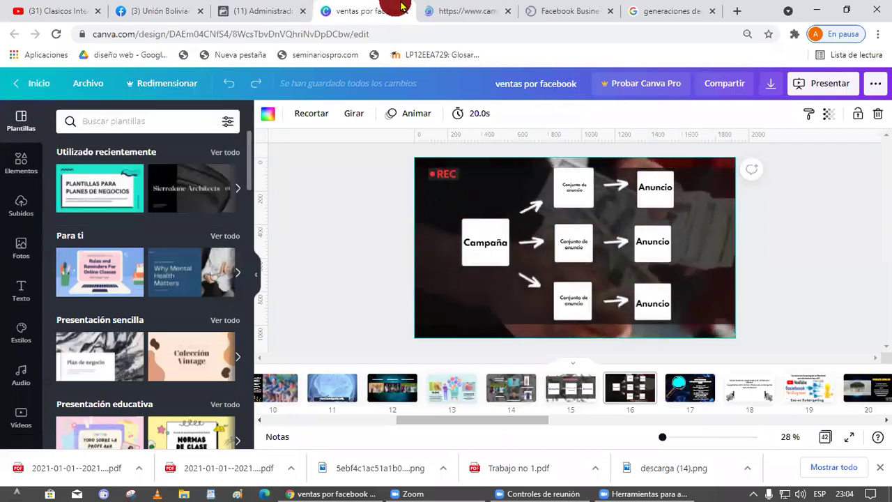
pyautogui.click(439, 11)
pyautogui.click(70, 168)
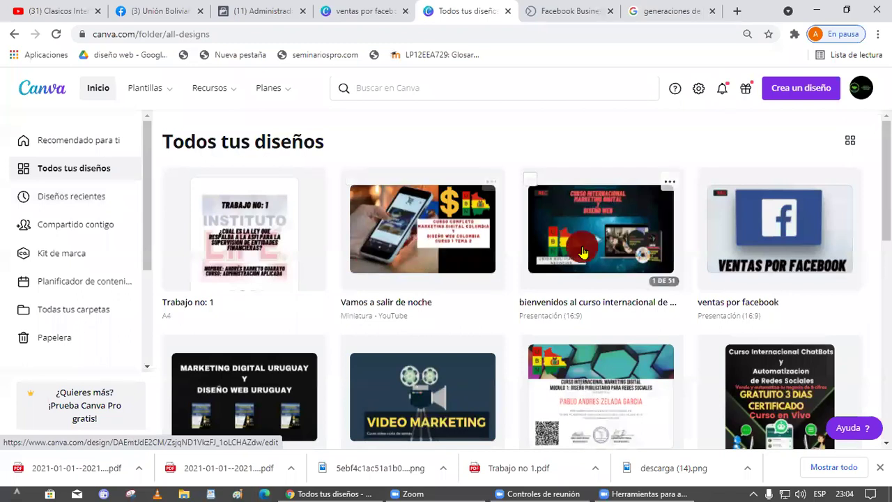
# - Open the "bienvenidos al curso internacional" presentation and show slide 35 with the Mega Pack 9x1 offer
pyautogui.click(583, 252)
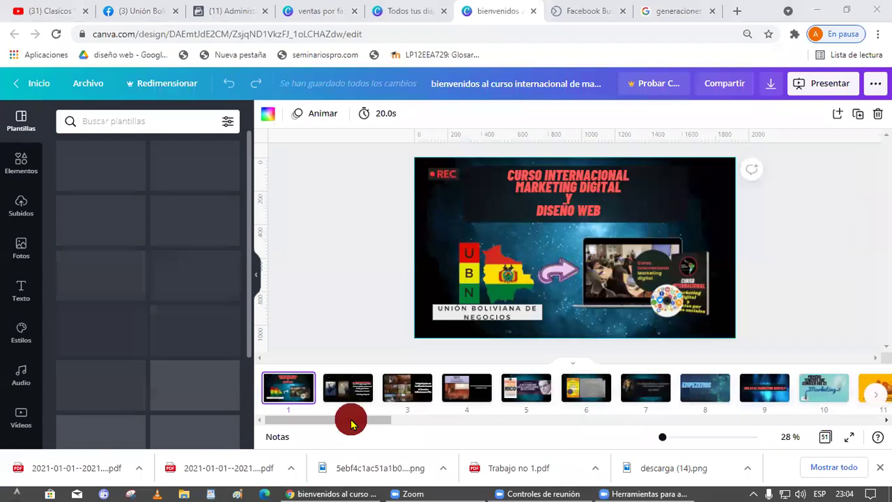
pyautogui.moveTo(350, 418); pyautogui.dragTo(701, 428)
pyautogui.click(526, 394)
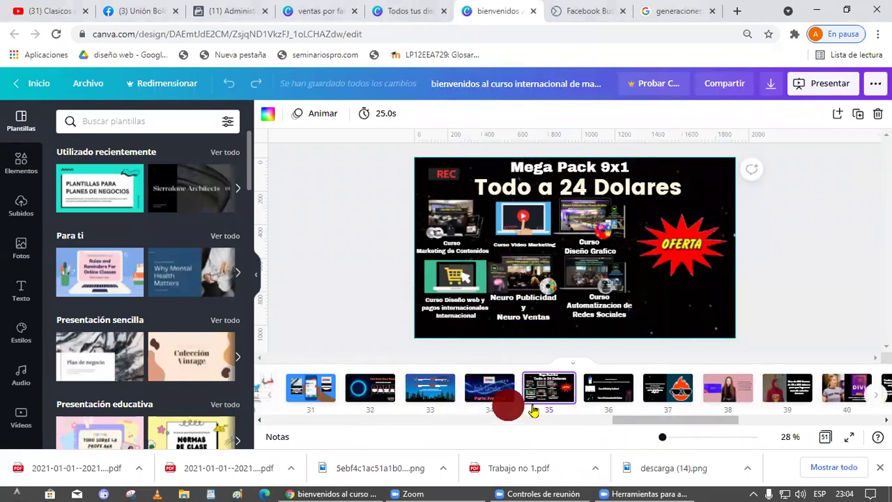
pyautogui.click(599, 392)
pyautogui.click(548, 387)
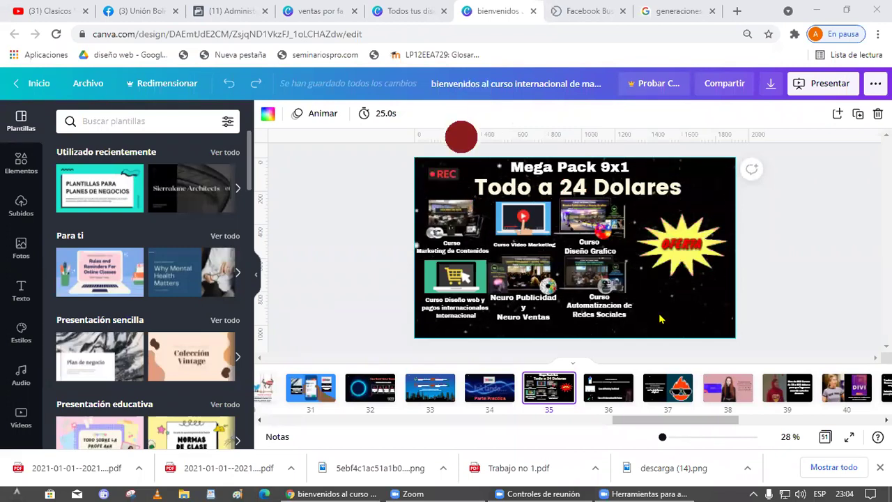
# - Review the offer's Hotmart account slide 37 and Crehana Premium slide 38, returning to the Mega Pack 9x1 slide
pyautogui.click(670, 396)
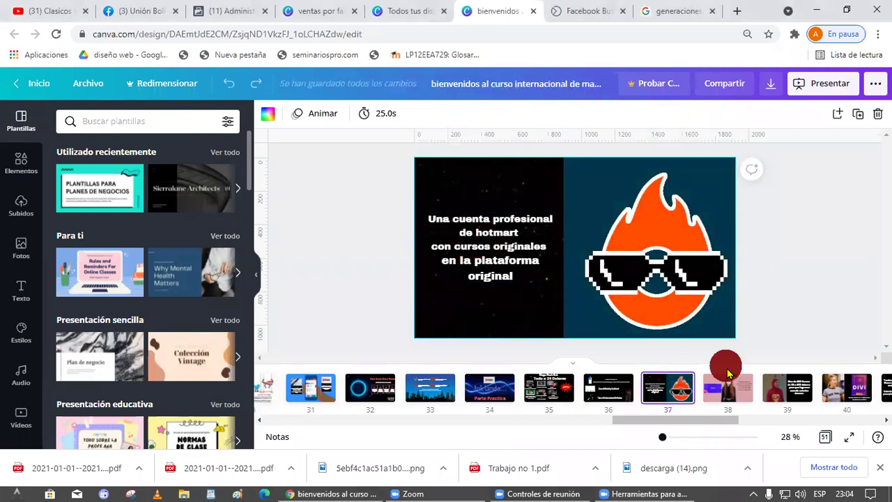
pyautogui.click(728, 396)
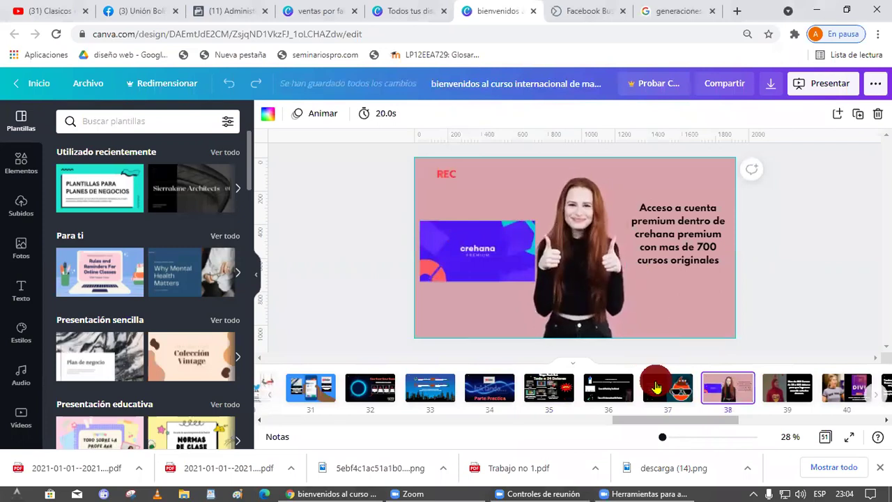
pyautogui.click(655, 386)
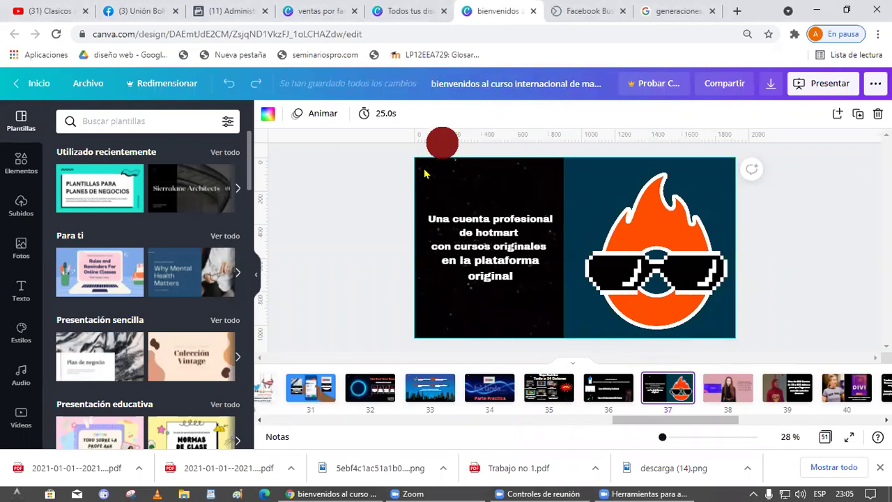
pyautogui.click(568, 398)
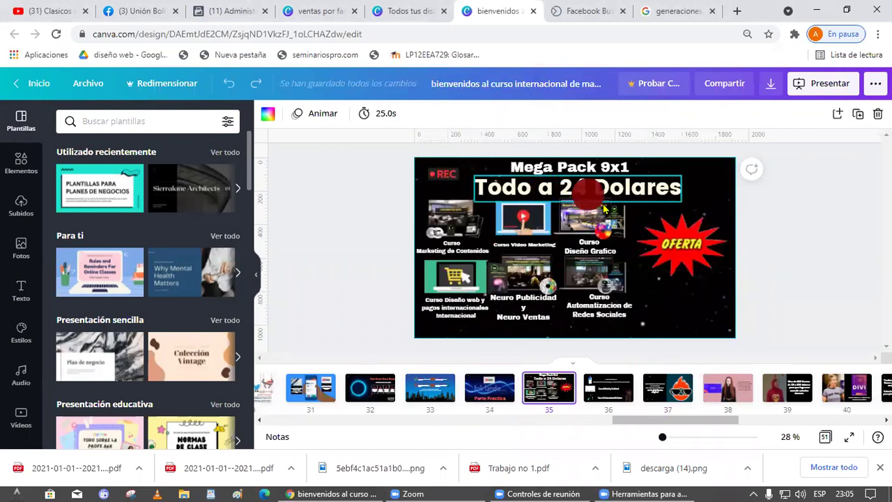
pyautogui.moveTo(641, 427); pyautogui.dragTo(607, 424)
pyautogui.hscroll(5, 645, 418)
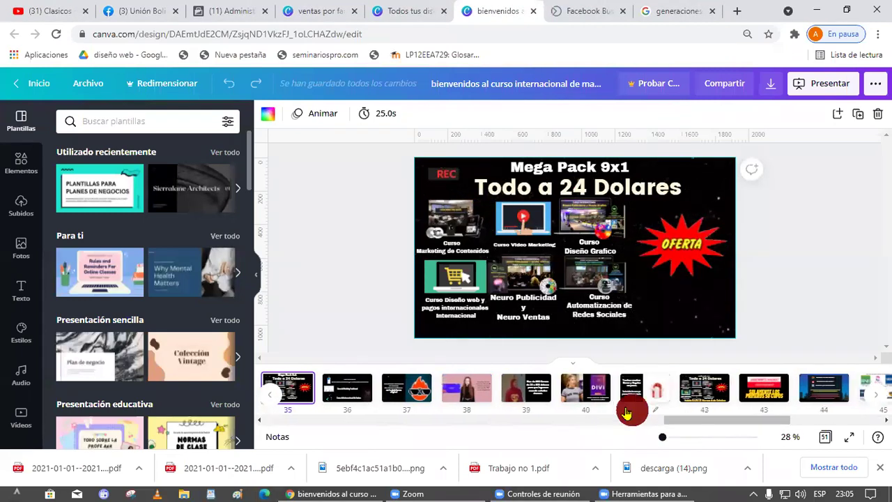
pyautogui.click(471, 399)
pyautogui.click(411, 390)
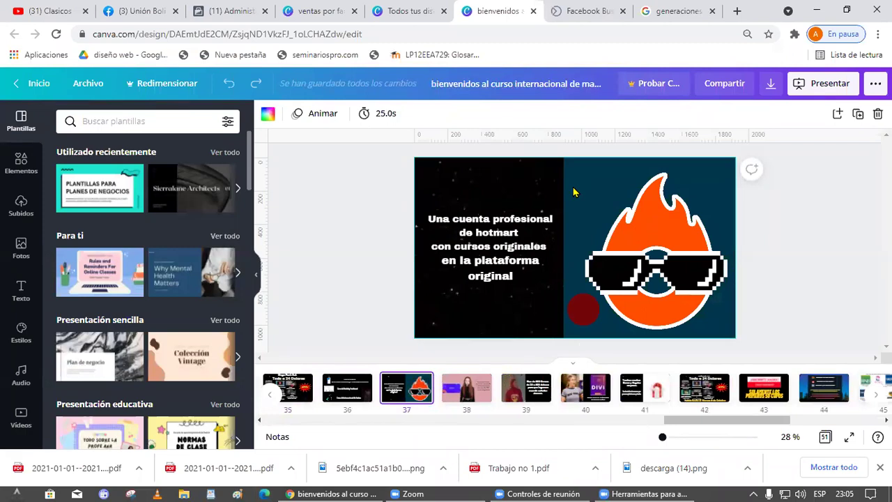
pyautogui.click(454, 388)
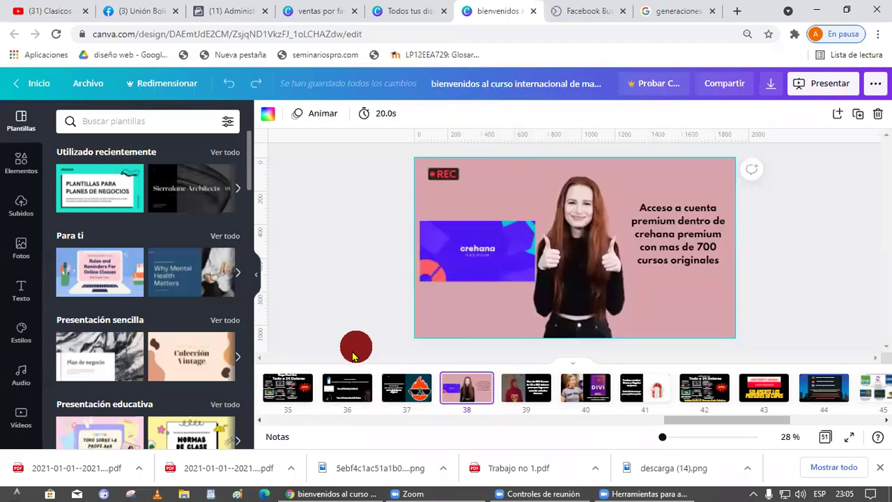
pyautogui.click(285, 398)
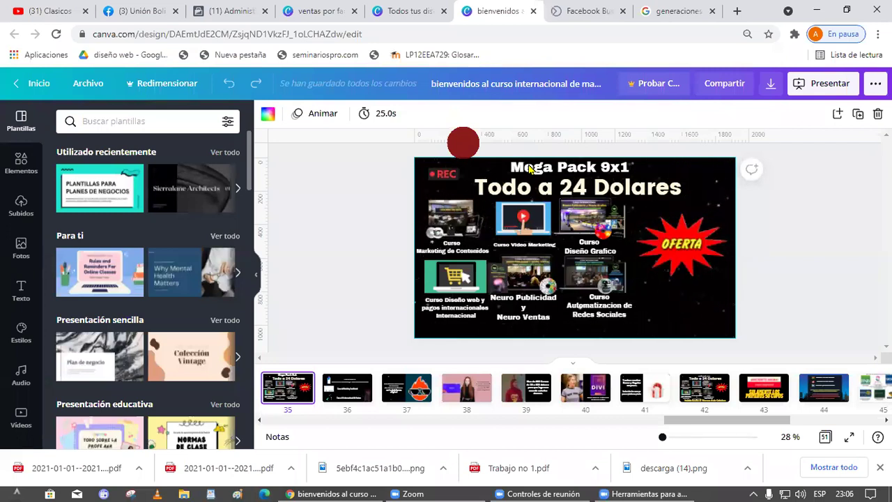
# - Present slide 36 with the additional courses, followed by the Hotmart and Crehana Premium slides once more
pyautogui.press('Right')
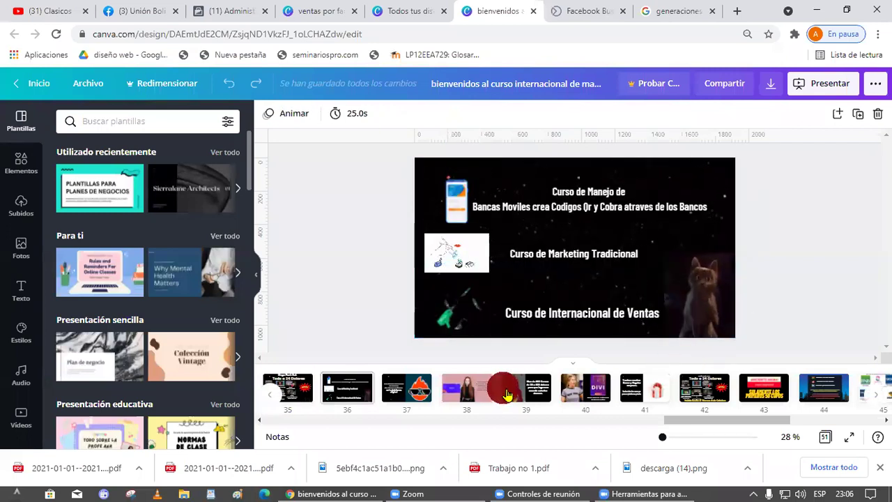
pyautogui.click(422, 389)
pyautogui.click(450, 397)
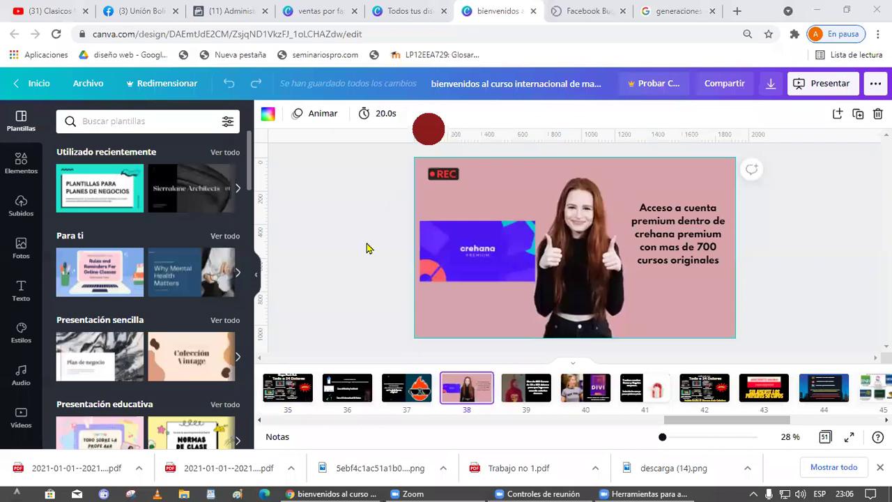
pyautogui.scroll(1, 387, 198)
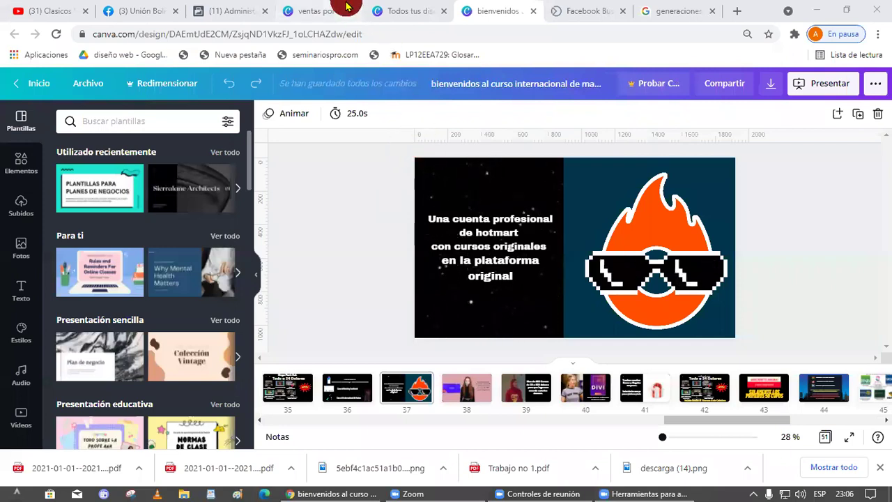
# - Switch to the "ventas por facebook" presentation and review slides 16 to 19 on campaign structure, analytics, repeated exposure and retargeting
pyautogui.click(230, 10)
pyautogui.click(407, 10)
pyautogui.click(317, 12)
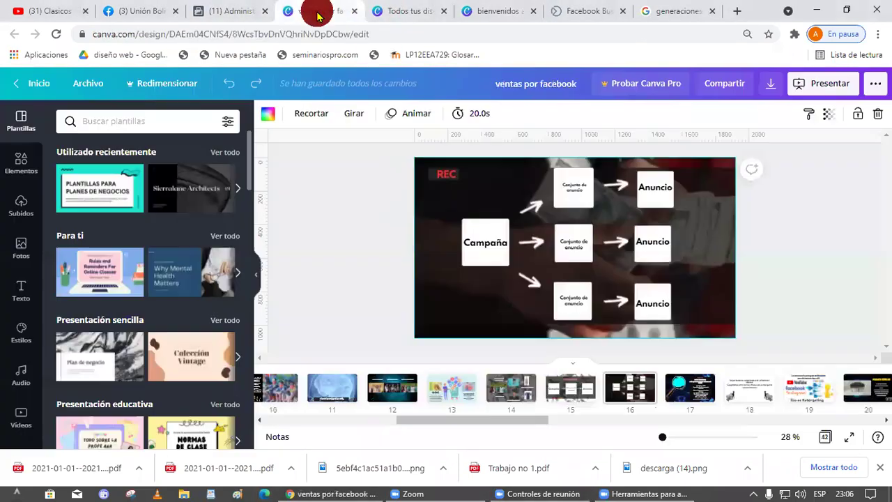
pyautogui.scroll(-2, 762, 305)
pyautogui.click(498, 229)
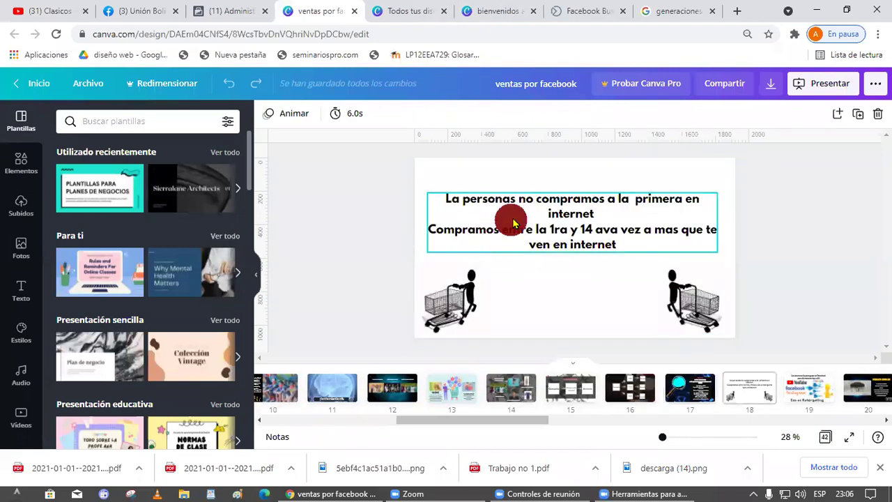
pyautogui.scroll(-1, 562, 241)
pyautogui.click(533, 179)
pyautogui.click(597, 319)
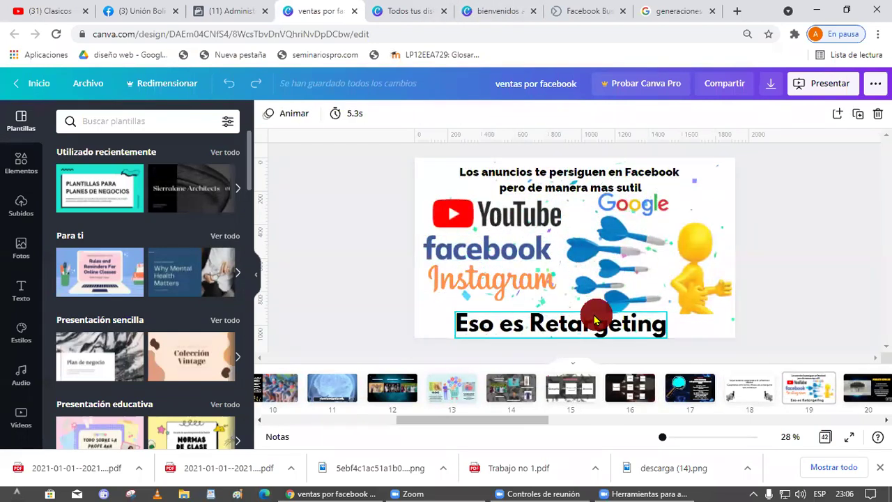
pyautogui.scroll(2, 578, 293)
pyautogui.scroll(-1, 536, 300)
pyautogui.scroll(1, 504, 280)
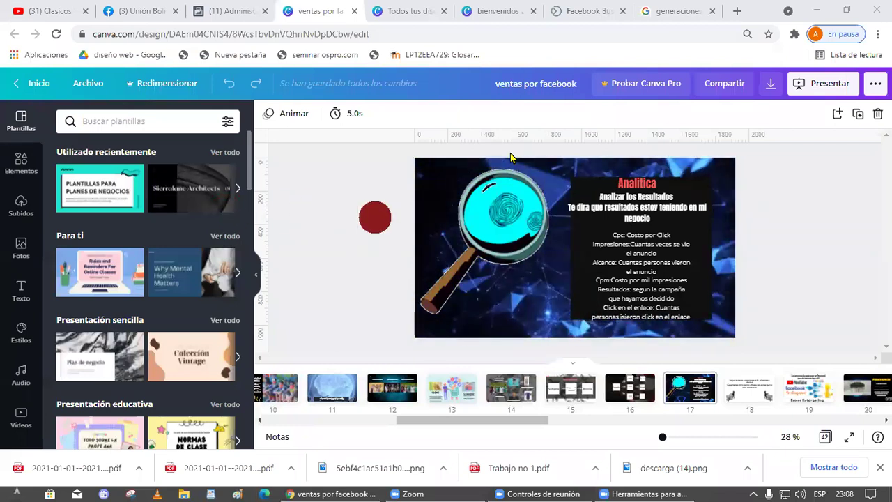
pyautogui.scroll(-2, 666, 259)
pyautogui.scroll(1, 666, 260)
pyautogui.scroll(1, 667, 258)
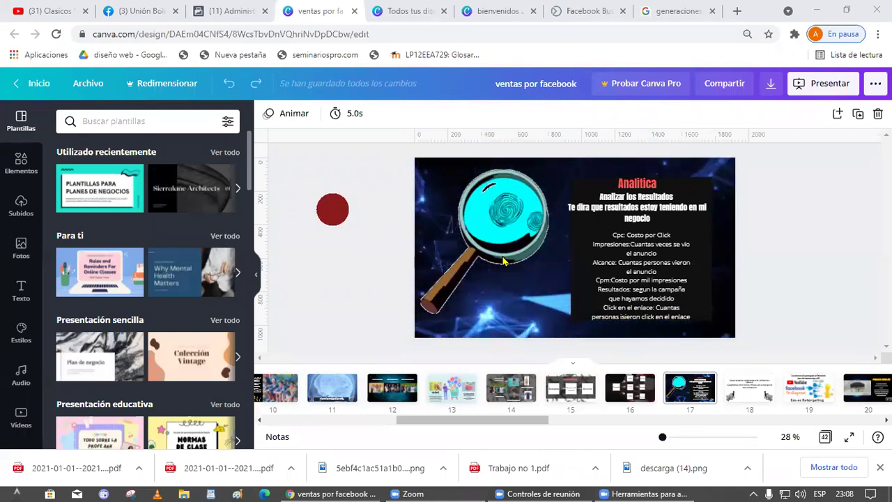
pyautogui.scroll(2, 629, 275)
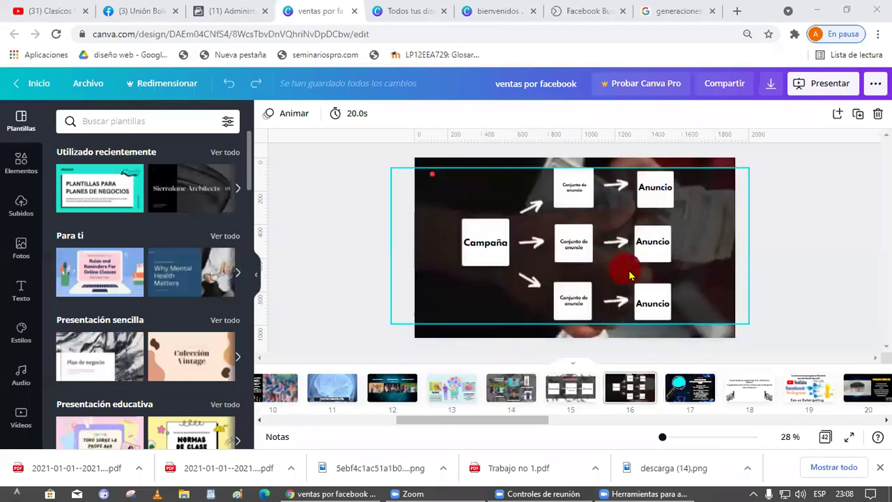
# - Return to the "bienvenidos al curso internacional" presentation and show slide 42 with the Mega Pack 6x1 offer
pyautogui.click(396, 11)
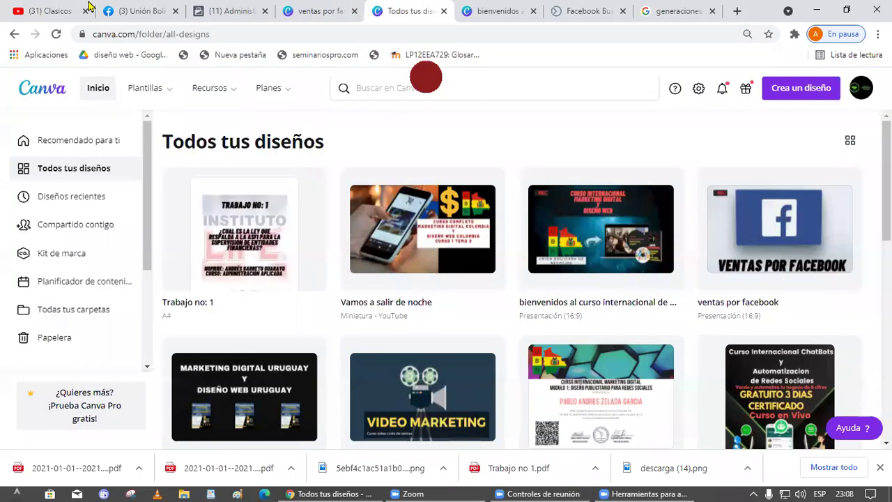
pyautogui.click(480, 11)
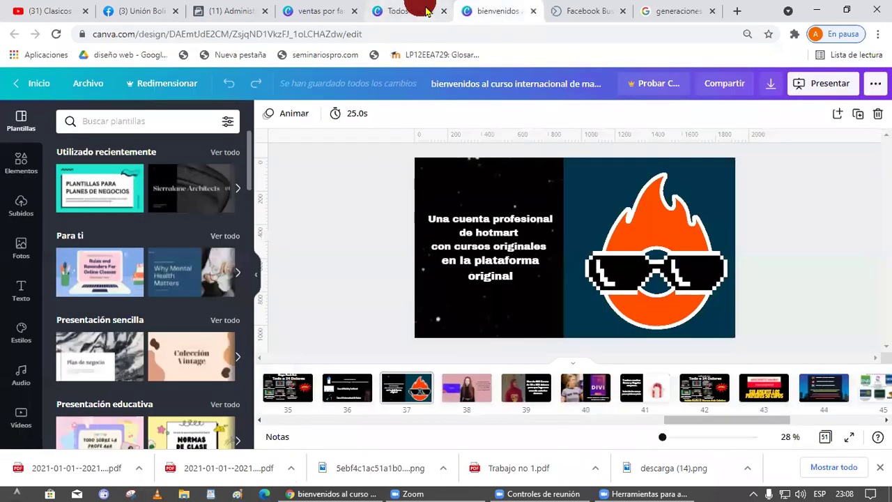
pyautogui.scroll(1, 411, 421)
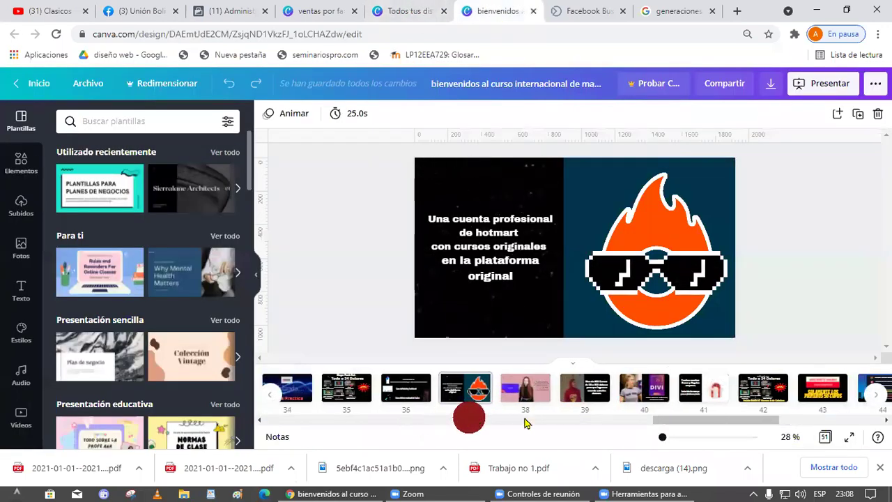
pyautogui.click(757, 388)
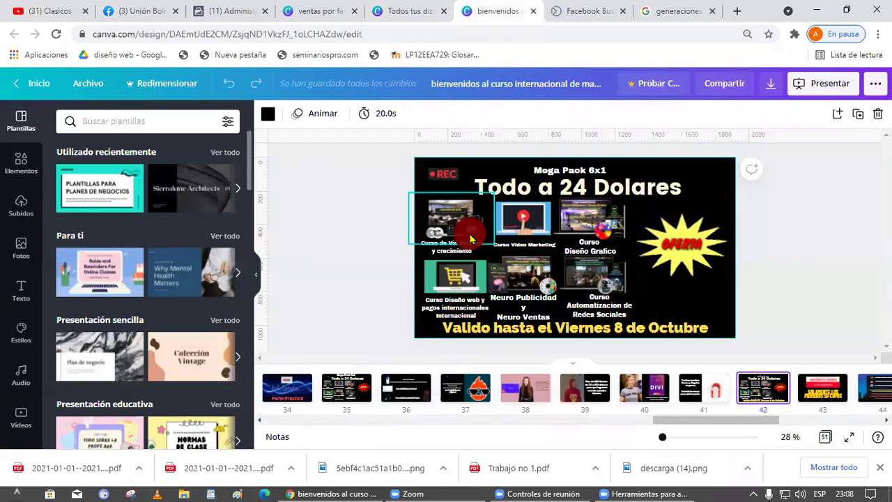
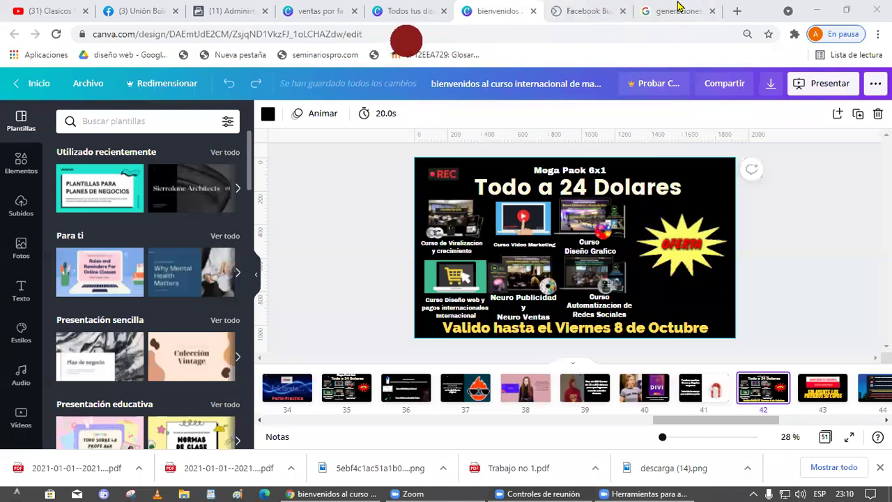
# - Annotate the offer slide in red: underline "Todo a 24 Dolares", circle "Valido hasta el Viernes 8 de Octubre" and point an arrow at it
pyautogui.click(816, 11)
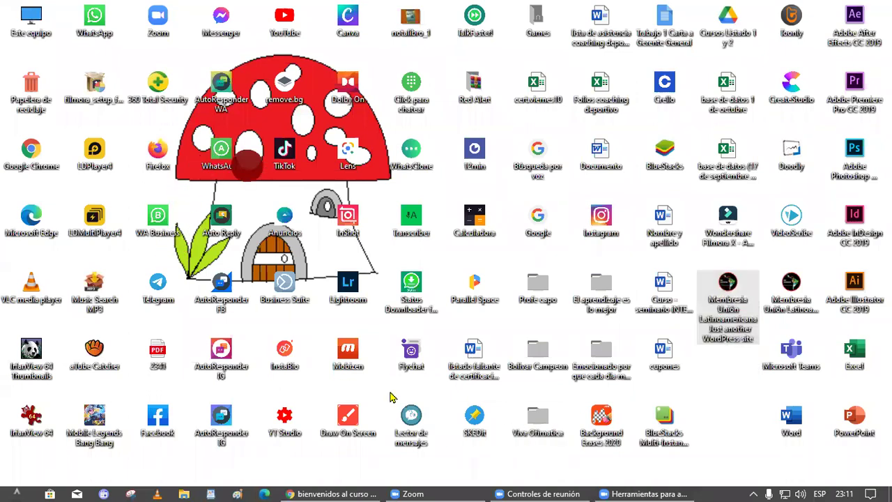
pyautogui.click(335, 493)
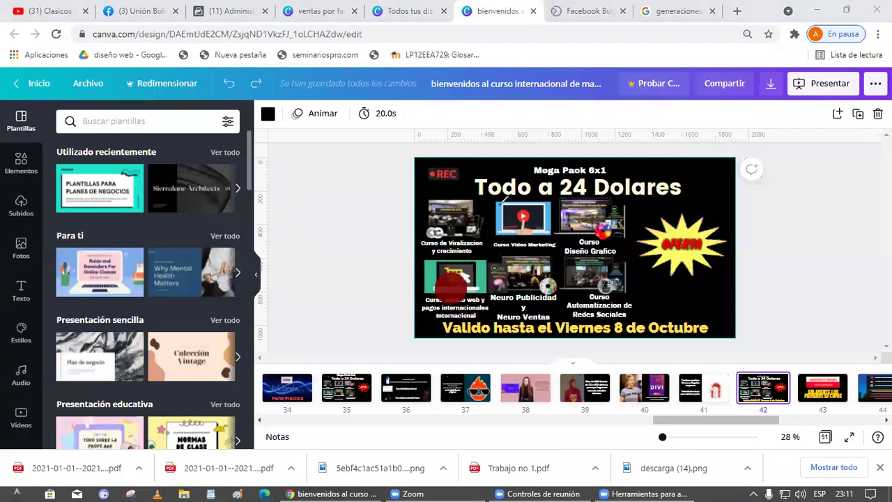
pyautogui.moveTo(496, 205); pyautogui.dragTo(730, 200)
pyautogui.moveTo(402, 323)
pyautogui.mouseDown()
pyautogui.moveTo(743, 328)
pyautogui.moveTo(408, 342)
pyautogui.moveTo(422, 310)
pyautogui.moveTo(402, 289)
pyautogui.mouseUp()
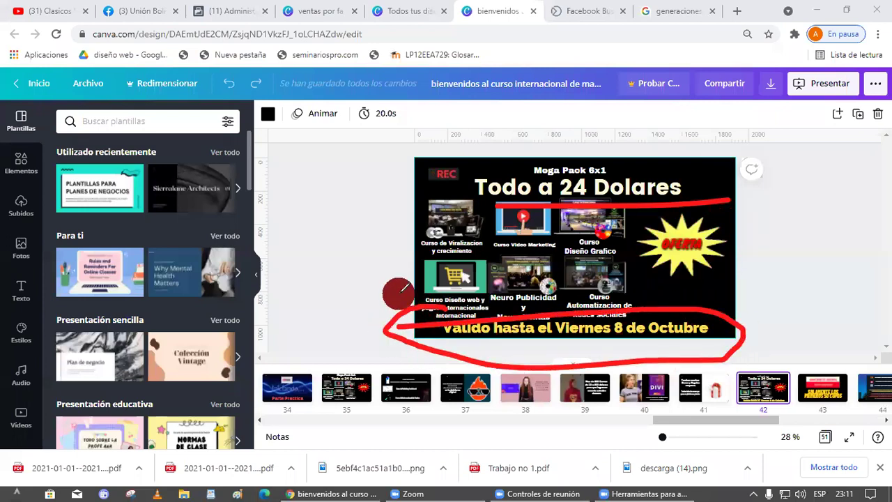
pyautogui.moveTo(175, 209)
pyautogui.mouseDown()
pyautogui.moveTo(392, 302)
pyautogui.moveTo(383, 307)
pyautogui.mouseUp()
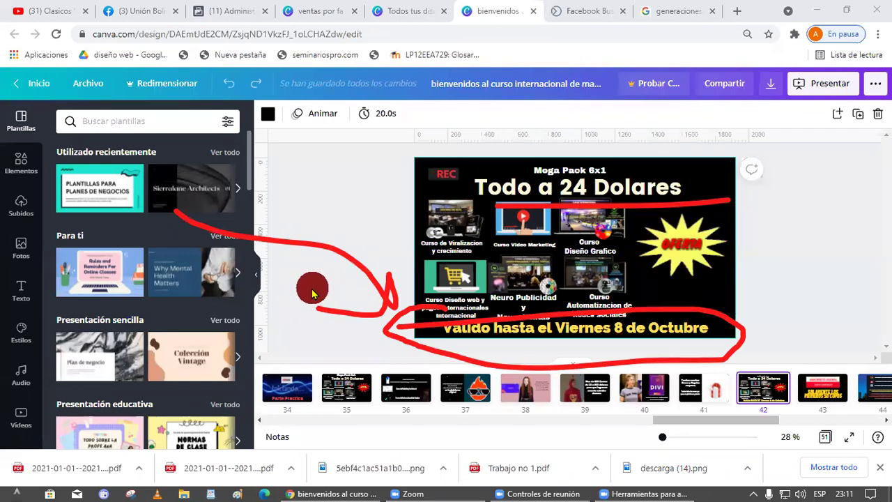
# - Show the presentation's closing contact slide, number 51
pyautogui.moveTo(719, 426); pyautogui.dragTo(809, 416)
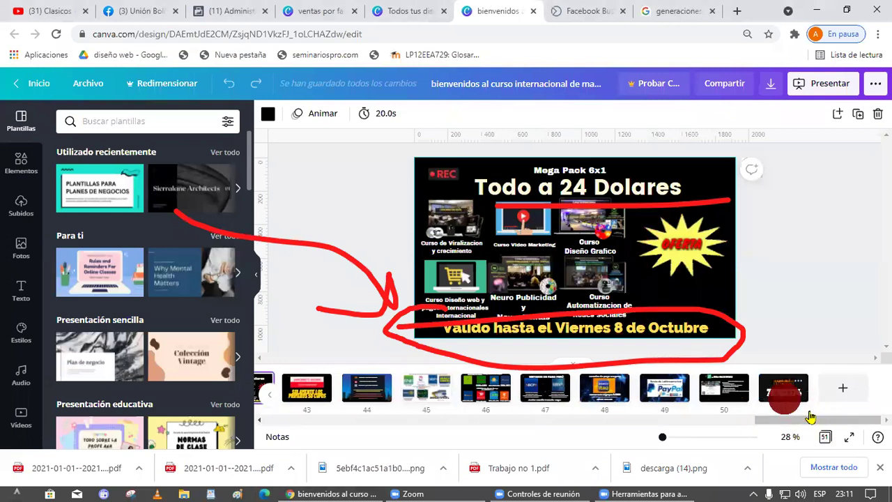
pyautogui.click(783, 390)
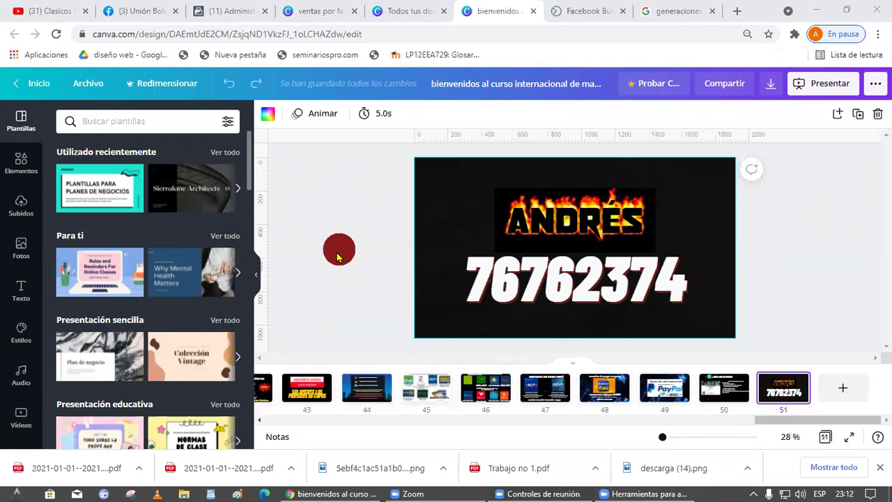
# - Switch to Ads Manager, find "Campaña curso marketing octubre" in the campaign list and open it for editing
pyautogui.click(201, 9)
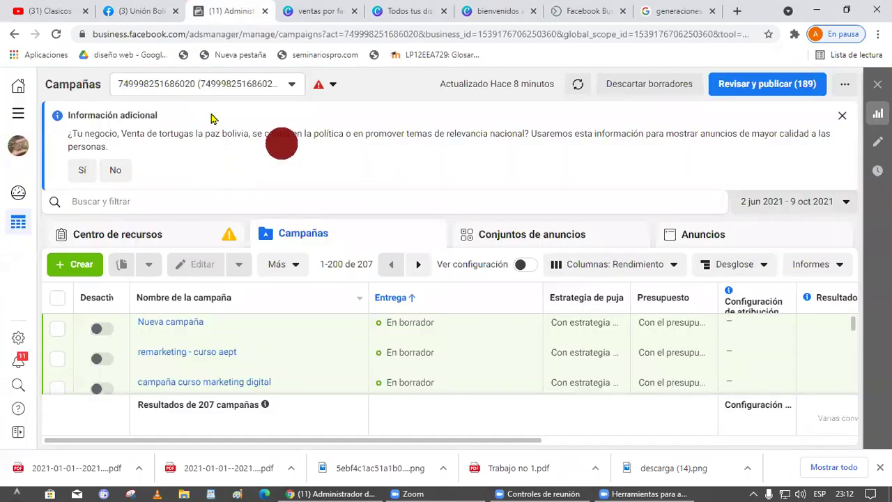
pyautogui.scroll(-5, 295, 342)
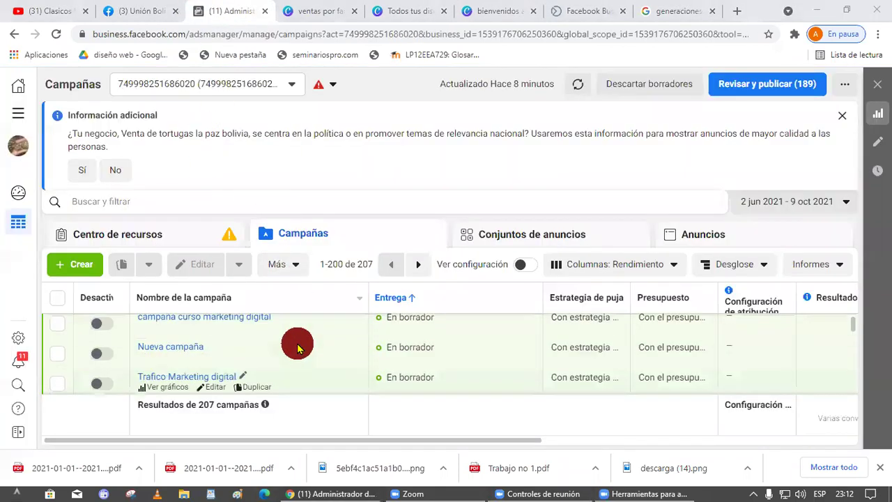
pyautogui.moveTo(223, 385)
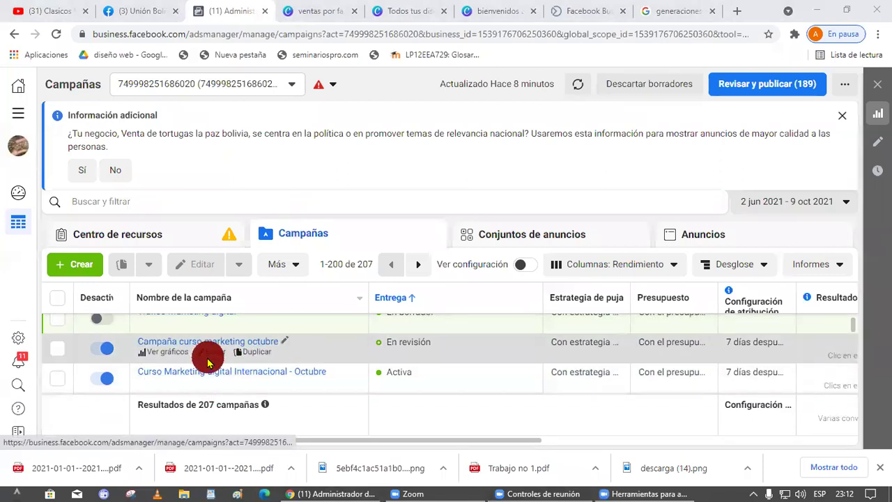
pyautogui.click(207, 359)
pyautogui.moveTo(149, 381)
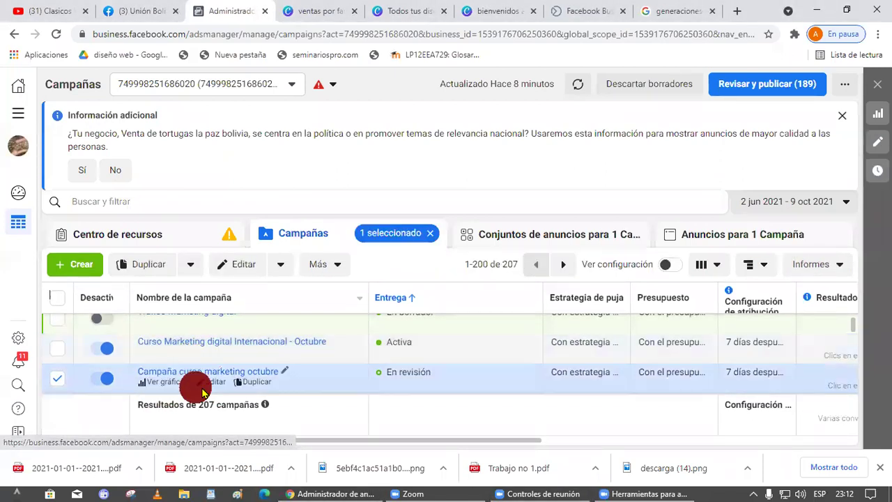
pyautogui.click(209, 387)
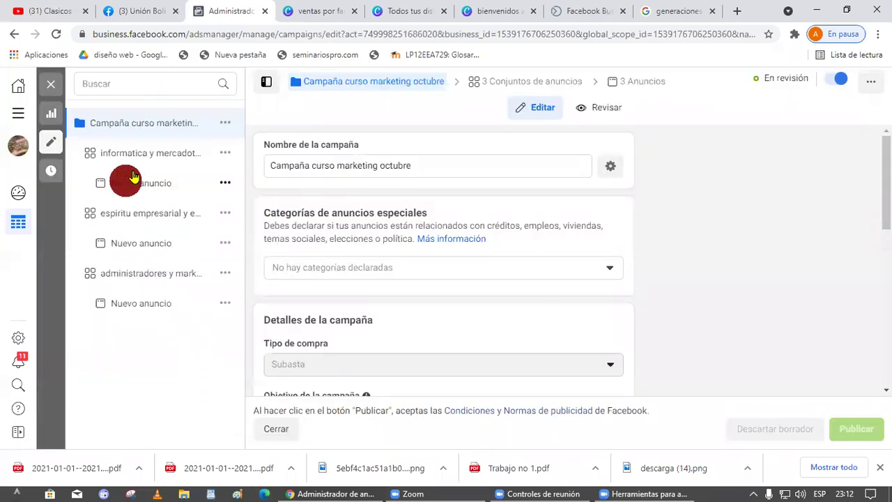
# - Open the "informatica y mercadotecnia" ad set and check its daily budget in the budget and schedule section
pyautogui.click(165, 165)
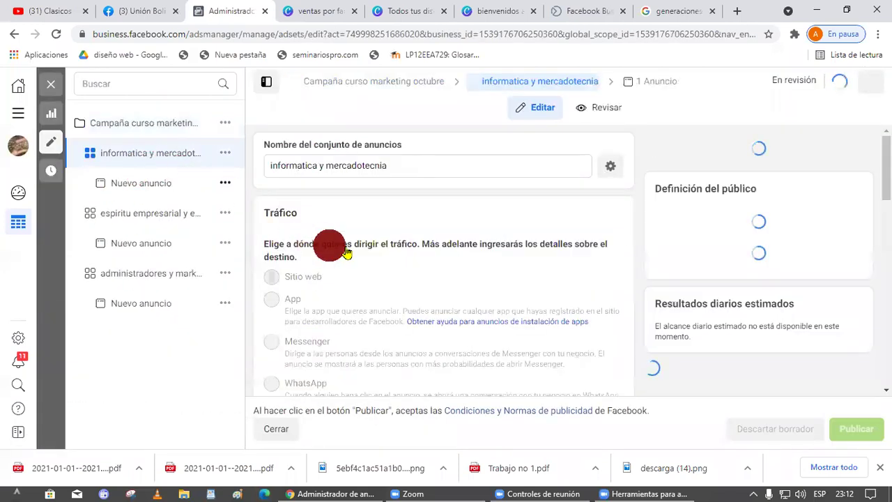
pyautogui.scroll(-2, 434, 263)
pyautogui.scroll(-5, 434, 263)
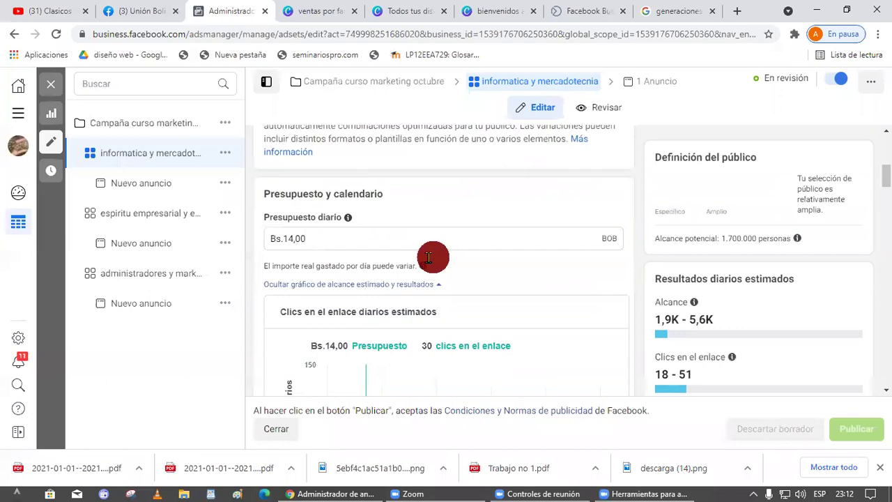
pyautogui.scroll(1, 411, 253)
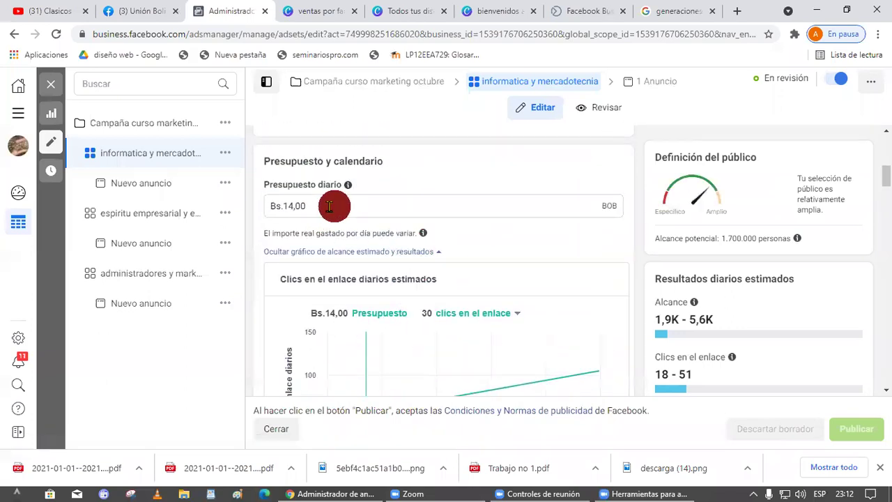
# - Return to the Ads Manager campaign list and create a new campaign with the Tráfico objective
pyautogui.click(25, 116)
pyautogui.click(98, 155)
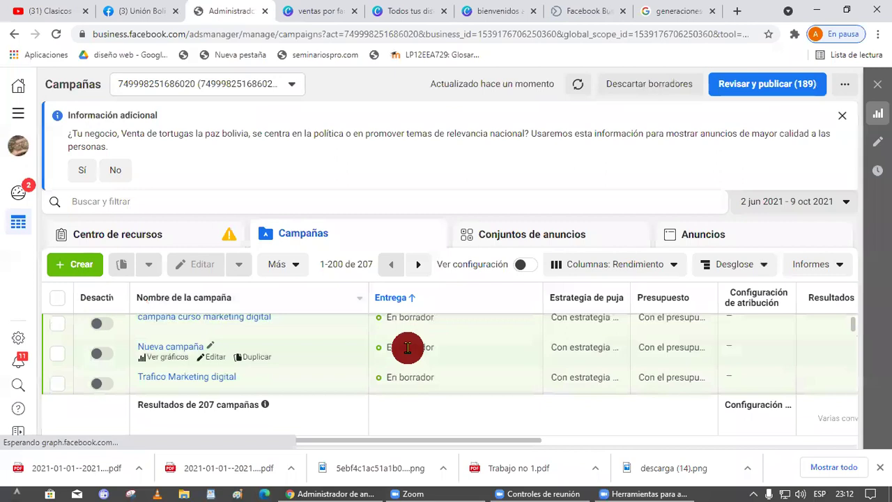
pyautogui.scroll(5, 160, 323)
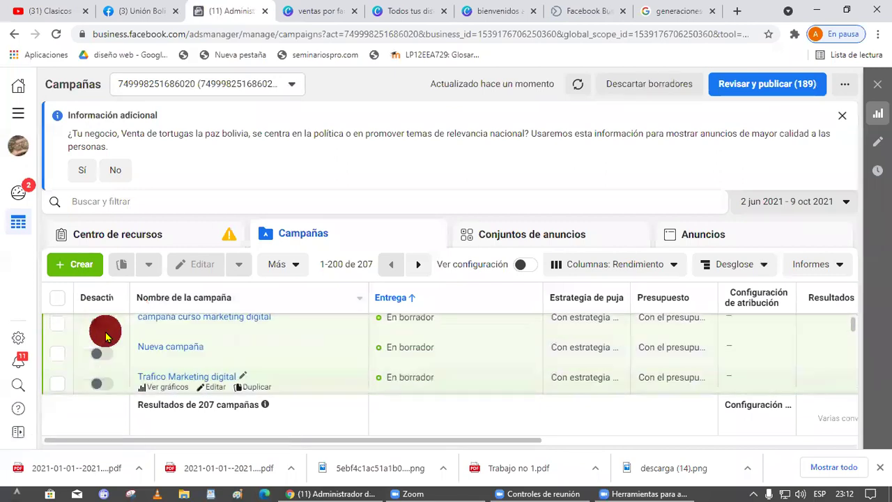
pyautogui.click(89, 279)
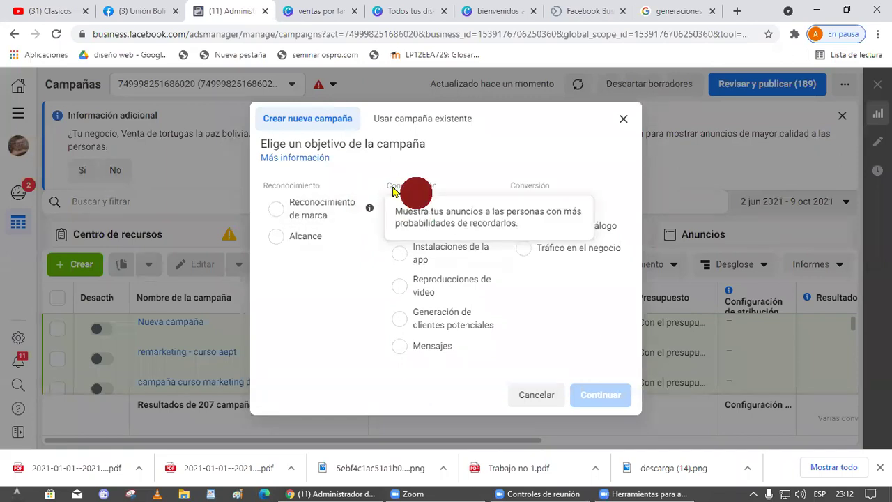
pyautogui.click(404, 209)
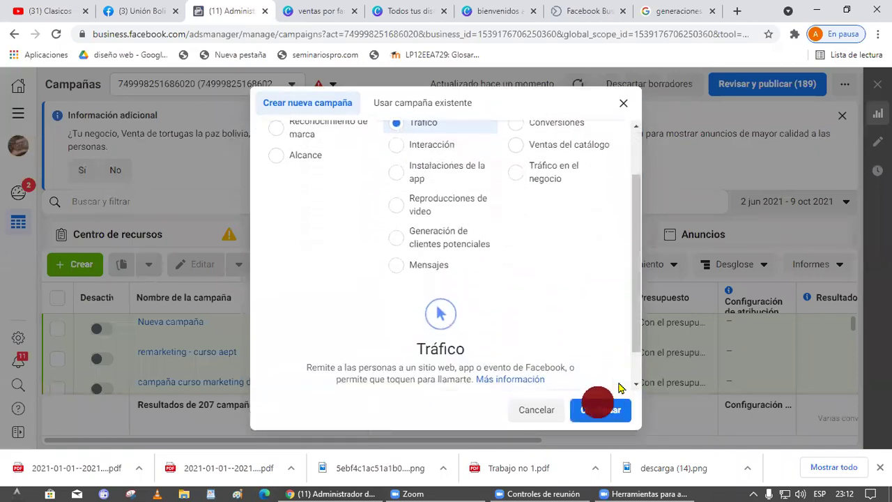
pyautogui.click(599, 409)
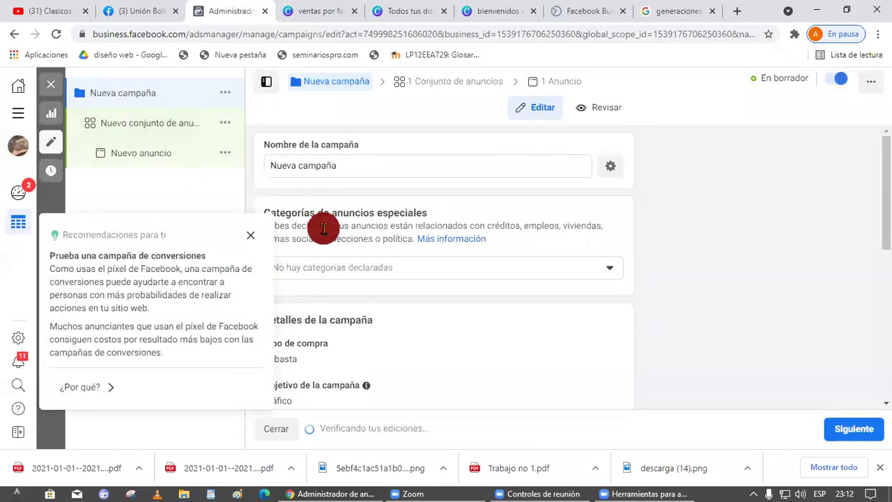
# - In the new campaign's ad set, change the budget type to Presupuesto total
pyautogui.click(162, 125)
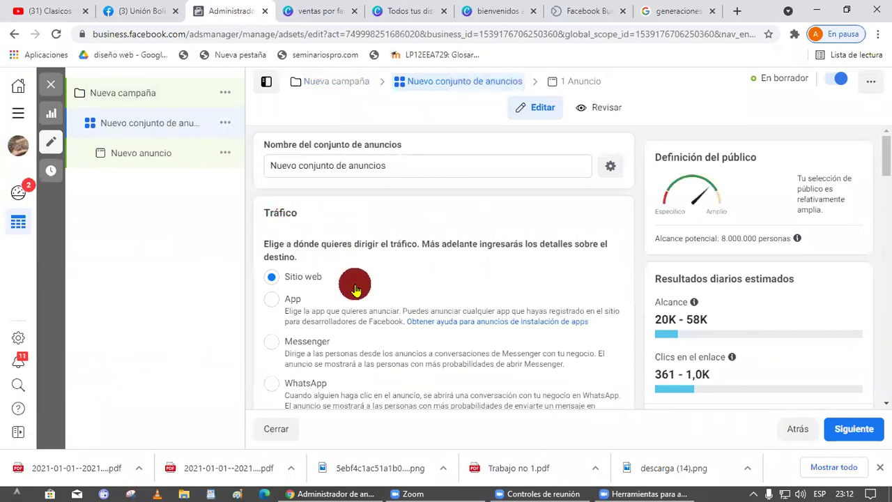
pyautogui.scroll(-8, 356, 290)
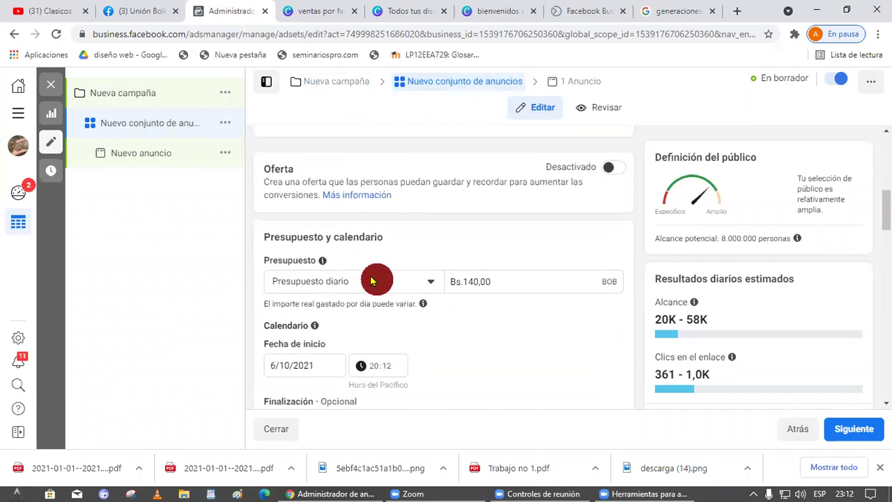
pyautogui.click(392, 285)
pyautogui.click(364, 332)
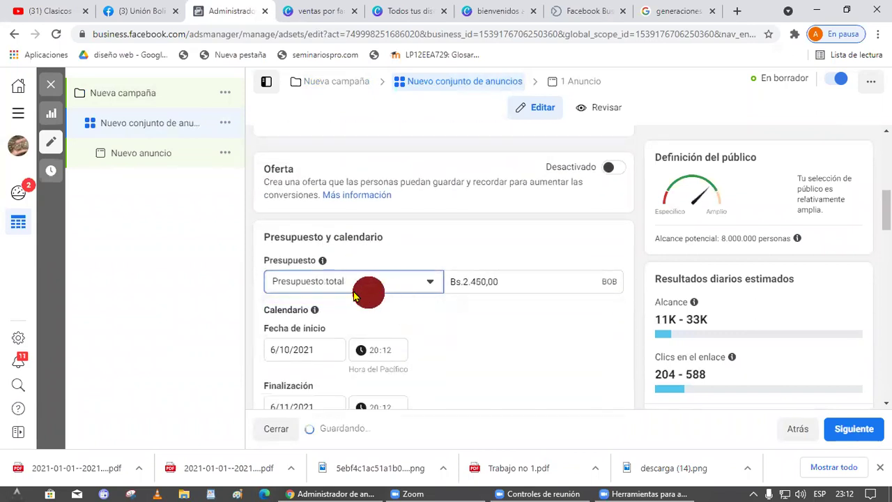
pyautogui.scroll(-2, 380, 296)
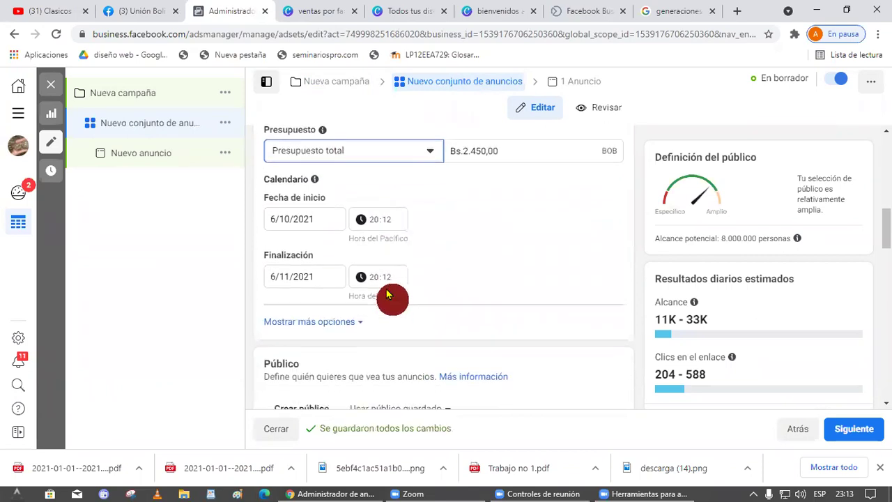
# - Reveal the additional schedule options and set the ads to publish according to a calendar
pyautogui.click(317, 322)
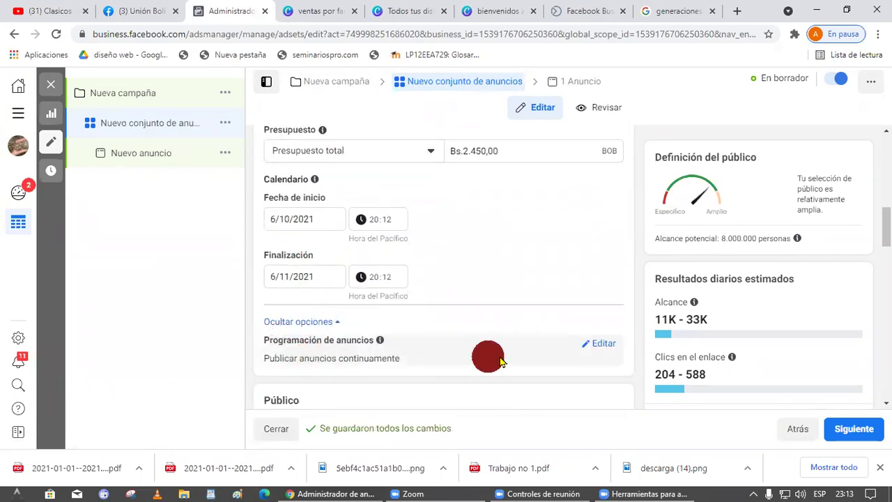
pyautogui.click(593, 344)
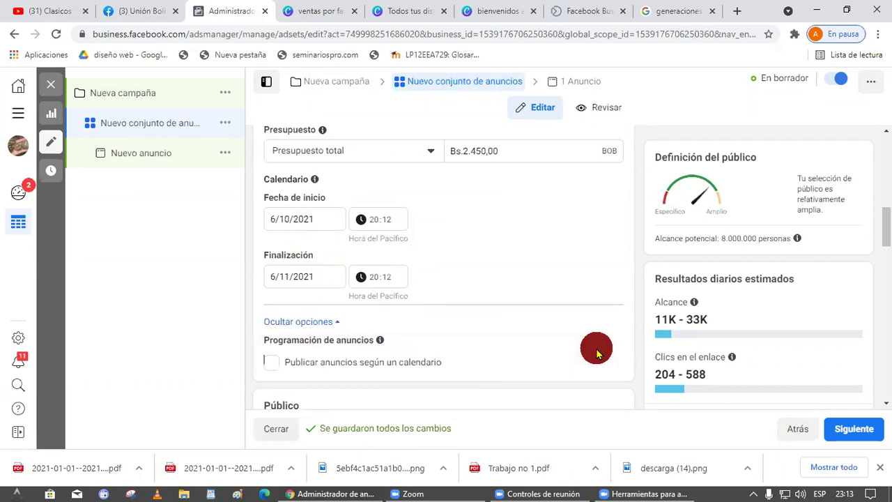
pyautogui.click(292, 361)
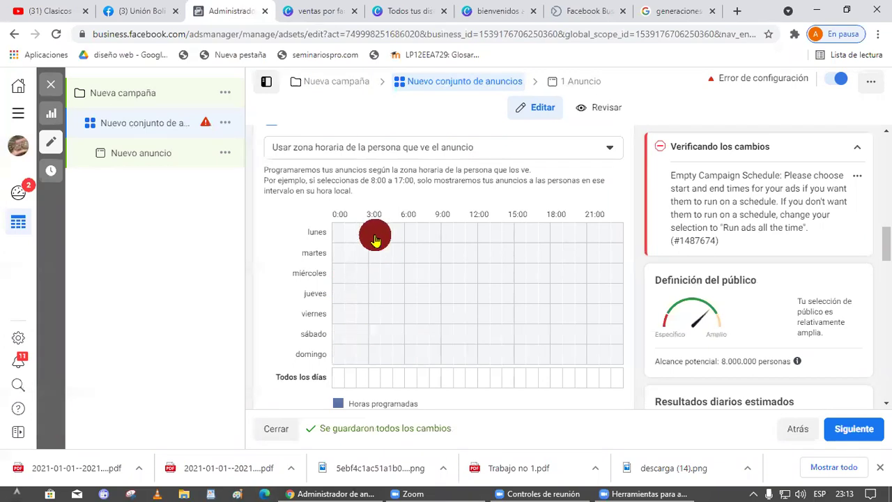
# - Schedule the ads for lunes, miércoles and viernes from 6:00 until the end of the day, leaving jueves unscheduled
pyautogui.moveTo(406, 232)
pyautogui.mouseDown()
pyautogui.moveTo(653, 234)
pyautogui.moveTo(424, 229)
pyautogui.moveTo(408, 235)
pyautogui.moveTo(567, 243)
pyautogui.moveTo(621, 229)
pyautogui.moveTo(412, 239)
pyautogui.mouseUp()
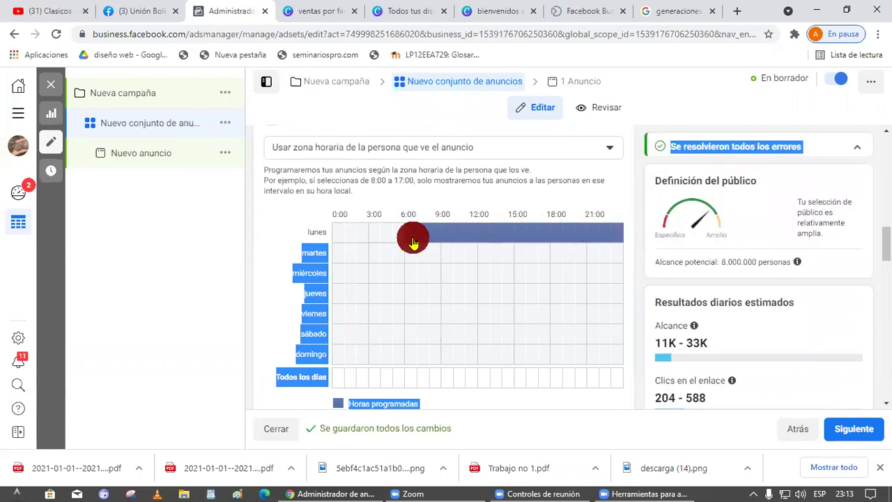
pyautogui.click(617, 298)
pyautogui.moveTo(609, 272); pyautogui.dragTo(411, 279)
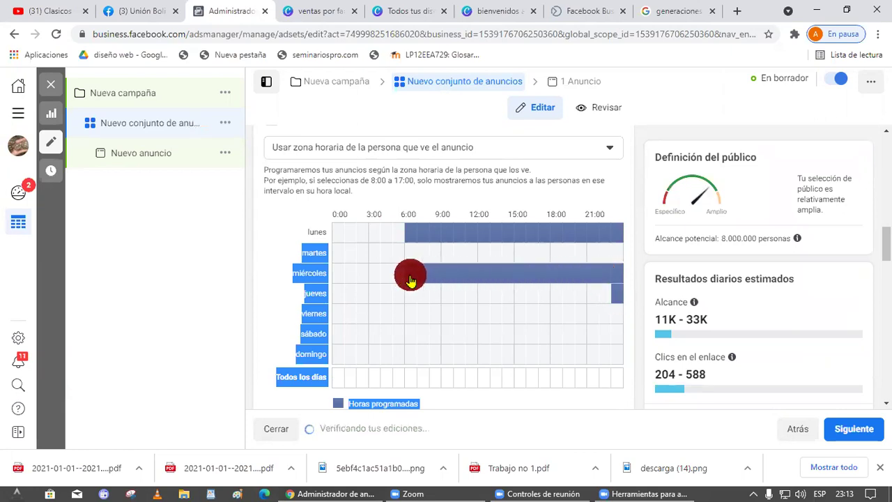
pyautogui.moveTo(613, 314); pyautogui.dragTo(410, 317)
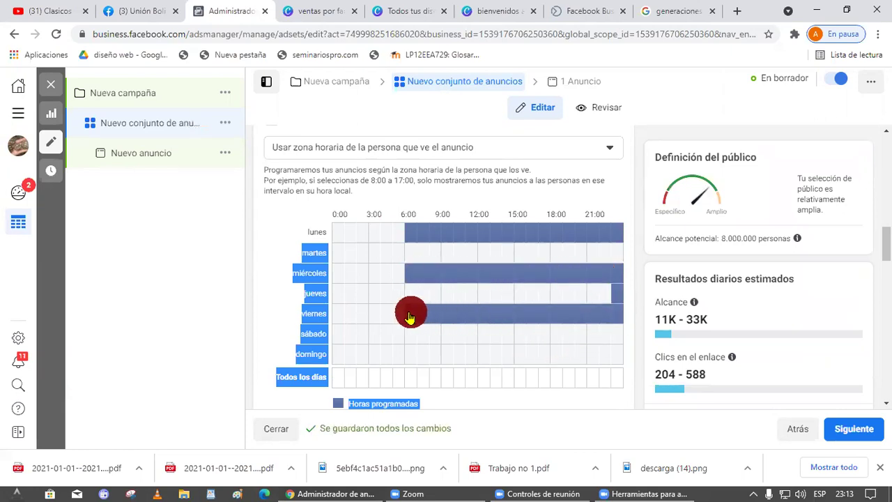
pyautogui.click(617, 298)
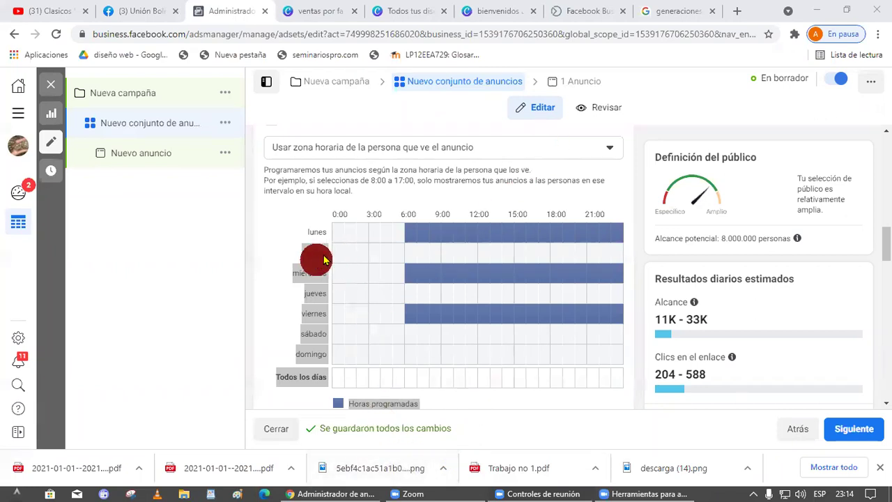
# - Show the contact slide in the "bienvenidos al curso internacional" presentation in Canva, and return to the Ads Manager ad set
pyautogui.click(413, 9)
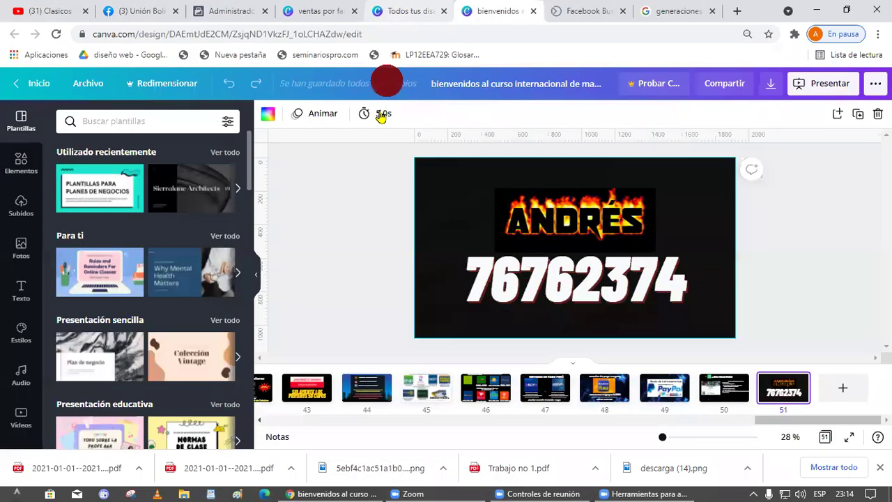
pyautogui.click(377, 333)
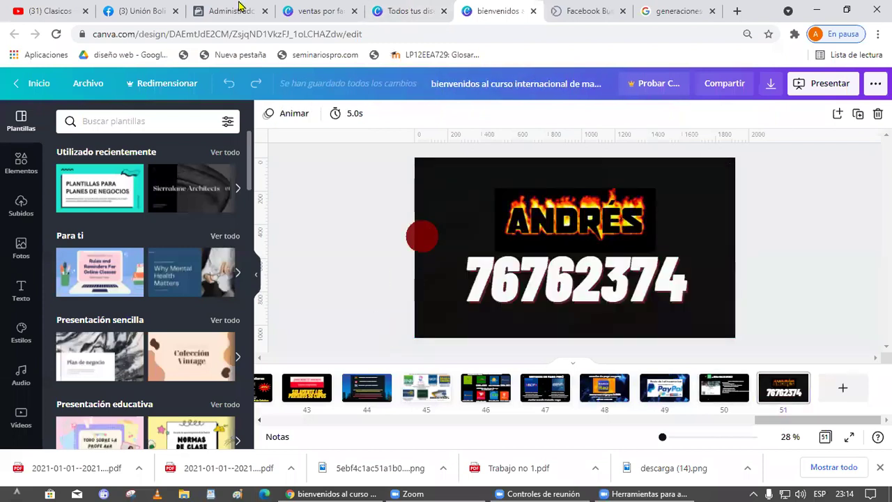
pyautogui.click(224, 8)
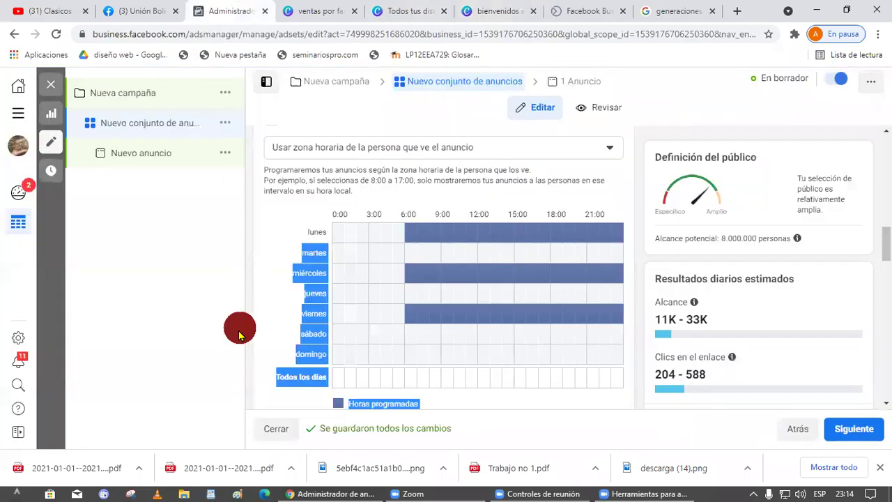
# - Open the ad account's billing page and draw red arrows pointing toward the pending balance
pyautogui.click(18, 122)
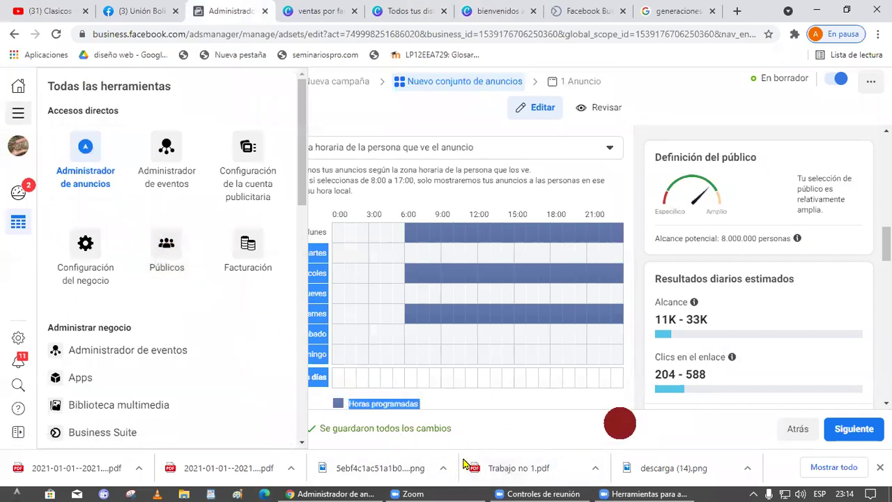
pyautogui.moveTo(233, 200)
pyautogui.mouseDown()
pyautogui.moveTo(303, 255)
pyautogui.moveTo(199, 279)
pyautogui.moveTo(261, 253)
pyautogui.mouseUp()
pyautogui.click(261, 252)
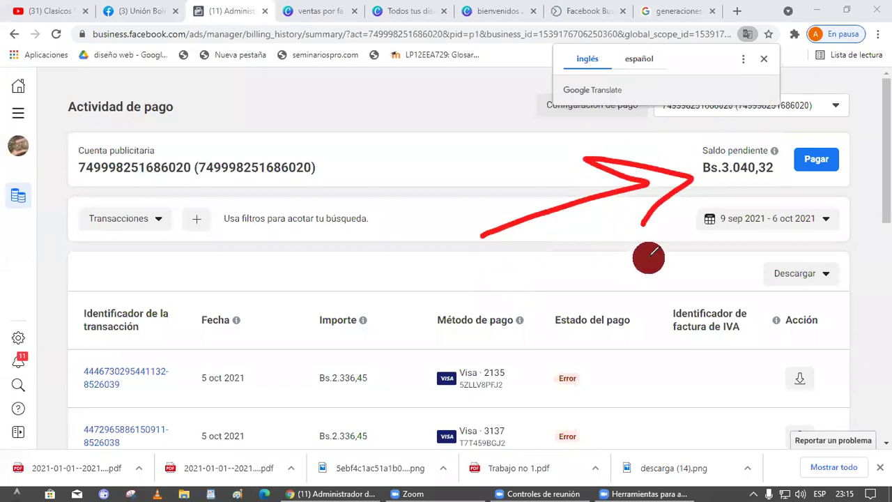
pyautogui.moveTo(633, 224); pyautogui.dragTo(531, 294)
pyautogui.moveTo(693, 230); pyautogui.dragTo(677, 284)
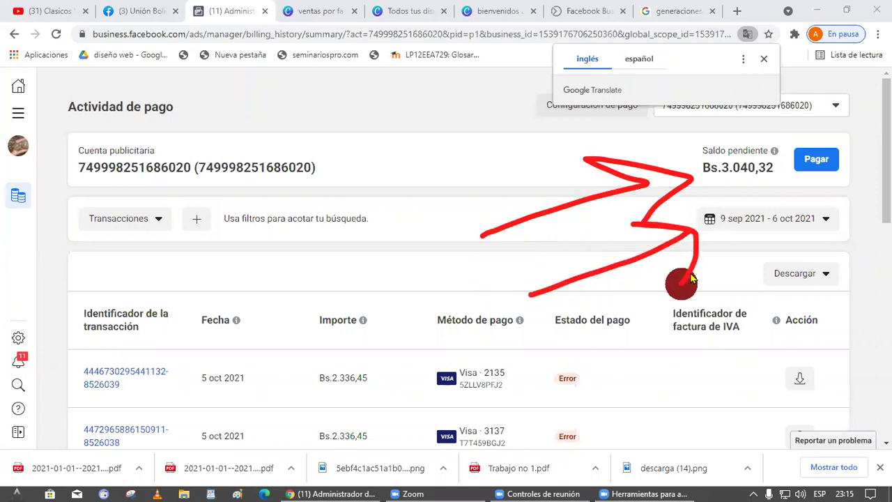
# - Open the payment settings and review the saved payment methods and the recent payment activity
pyautogui.click(812, 171)
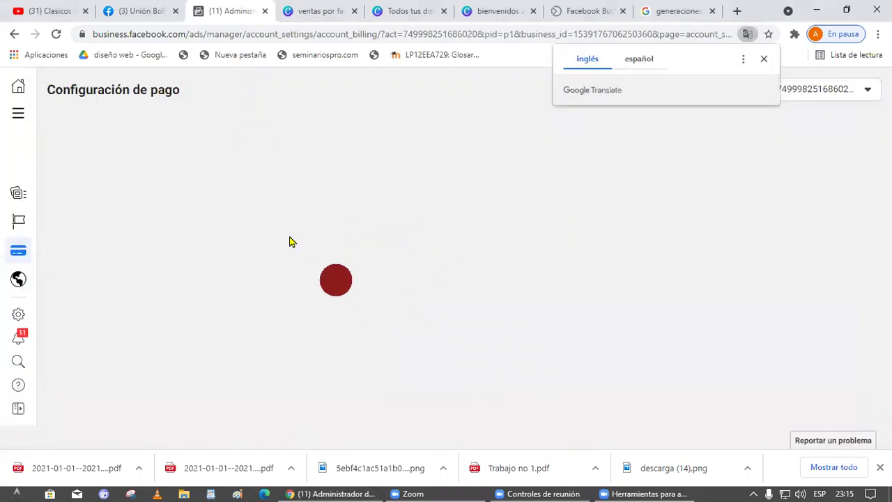
pyautogui.scroll(-2, 403, 285)
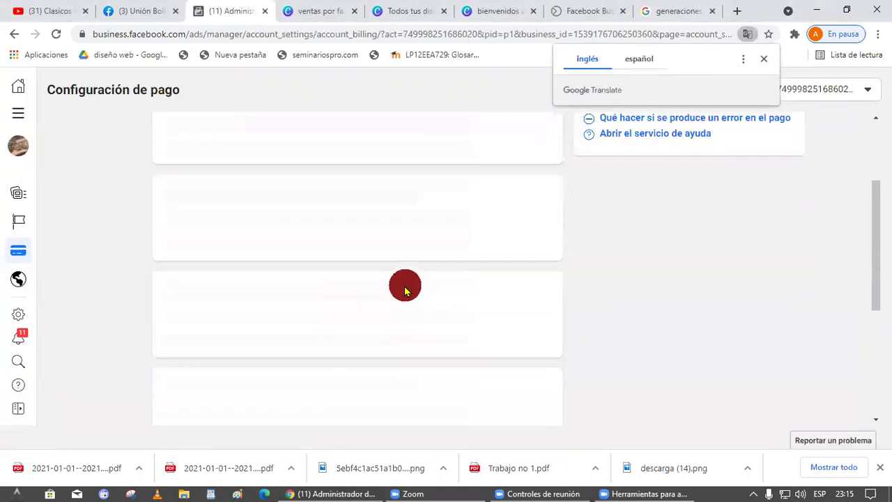
pyautogui.scroll(-1, 362, 279)
pyautogui.scroll(3, 264, 275)
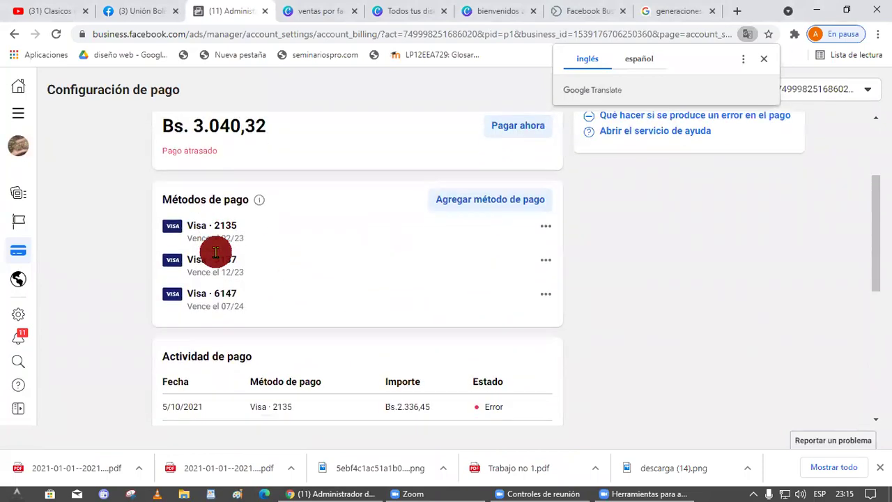
pyautogui.scroll(-4, 216, 252)
pyautogui.scroll(2, 218, 255)
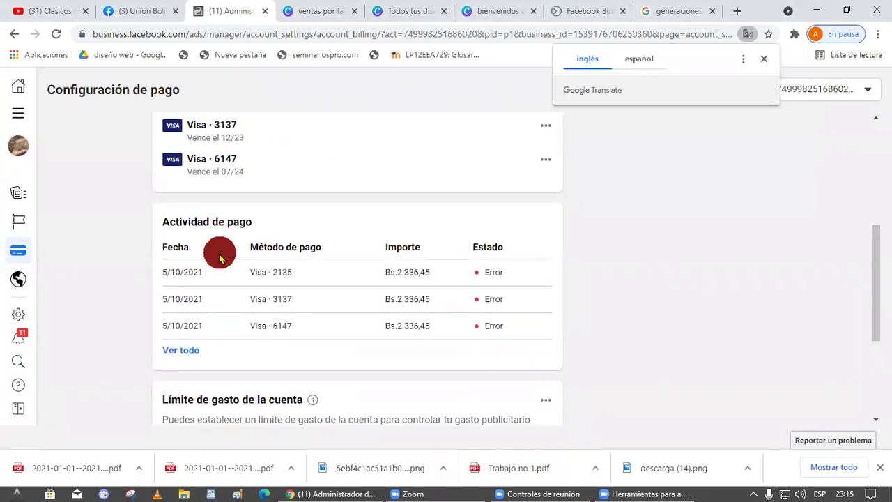
pyautogui.scroll(2, 220, 257)
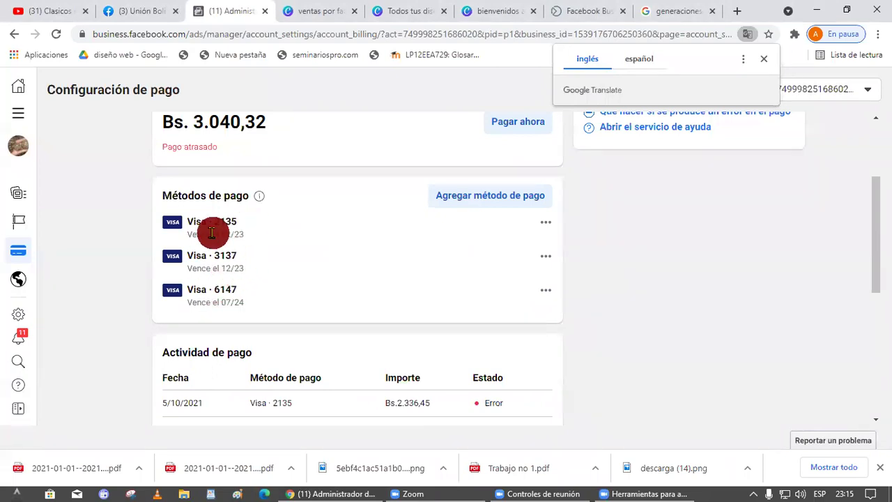
# - Review the account spending limit and business information in the payment settings, and highlight the current balance amount
pyautogui.scroll(-2, 229, 274)
pyautogui.scroll(-2, 265, 258)
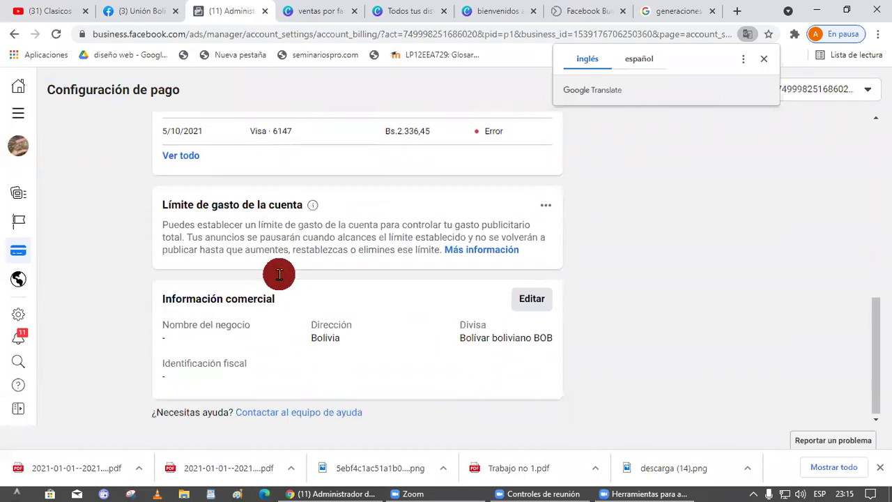
pyautogui.scroll(6, 292, 279)
pyautogui.scroll(-1, 313, 283)
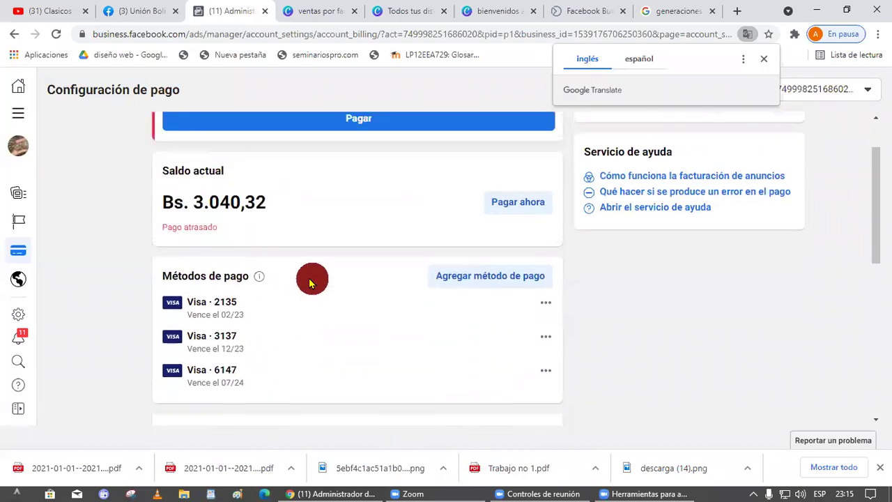
pyautogui.moveTo(280, 207); pyautogui.dragTo(118, 221)
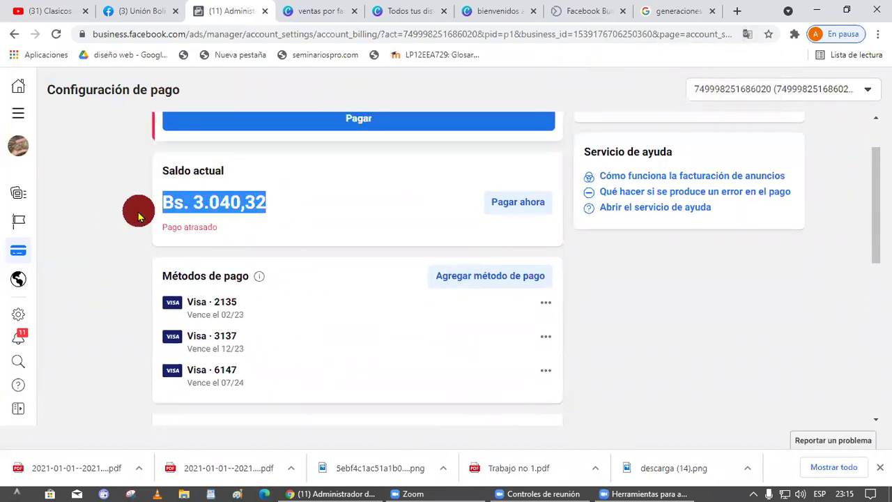
pyautogui.click(135, 223)
# - Return to the campaigns list and open the campaign "Campaña curso marketing octubre" for editing
pyautogui.click(19, 113)
pyautogui.click(78, 153)
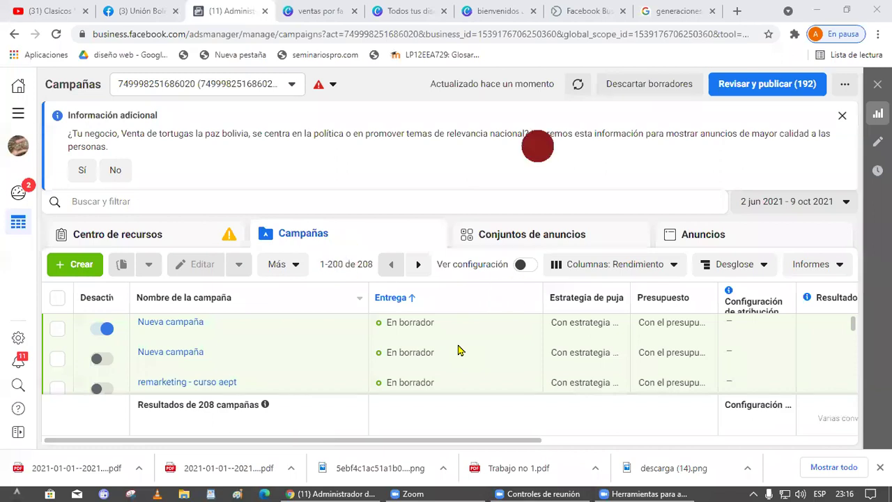
pyautogui.scroll(-5, 279, 348)
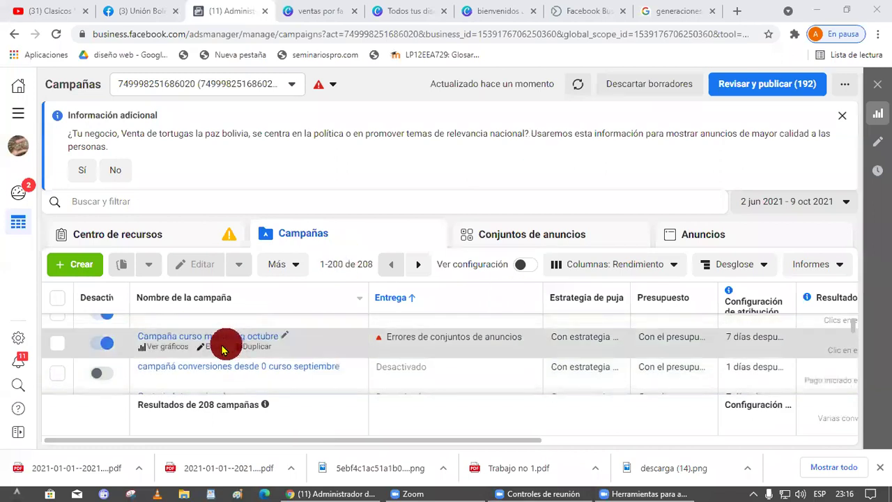
pyautogui.click(206, 348)
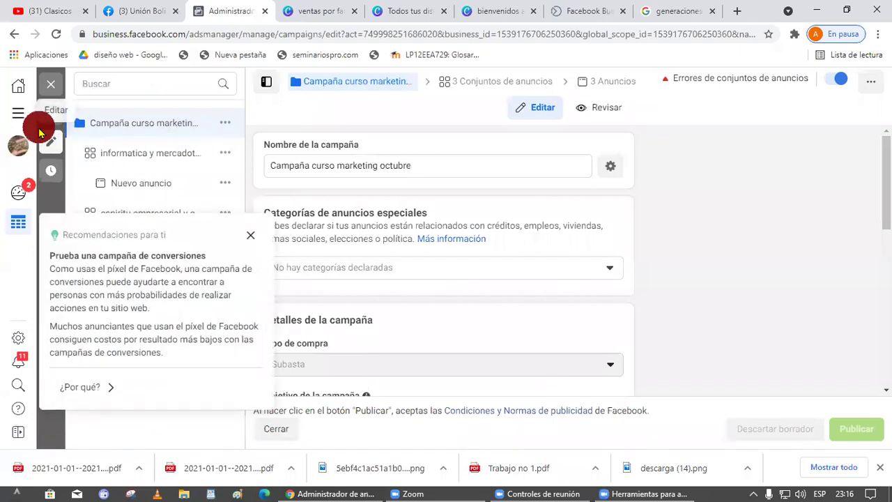
# - Open the "informatica y mercadotecnia" ad set and review its daily budget, schedule, audience and placements
pyautogui.click(146, 150)
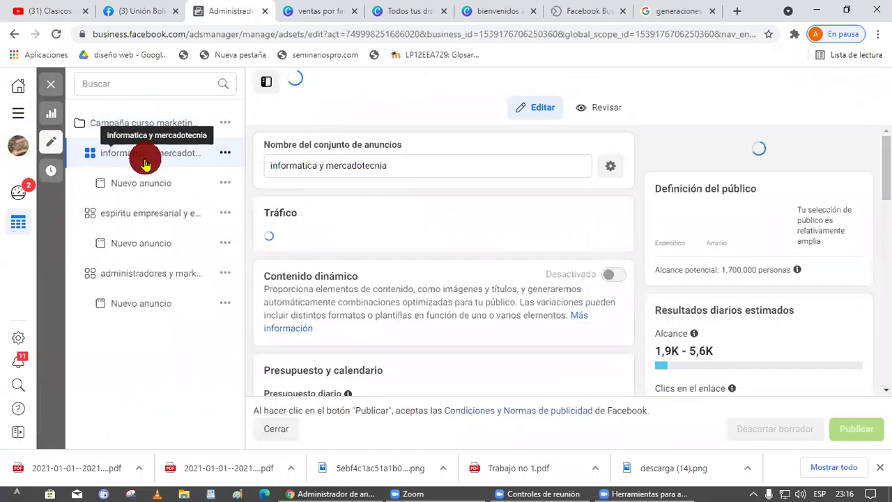
pyautogui.scroll(-10, 378, 274)
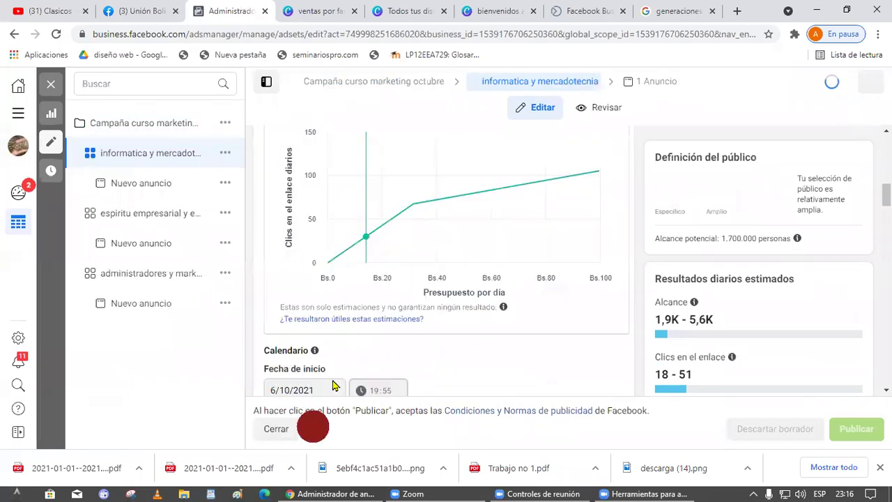
pyautogui.scroll(-3, 333, 385)
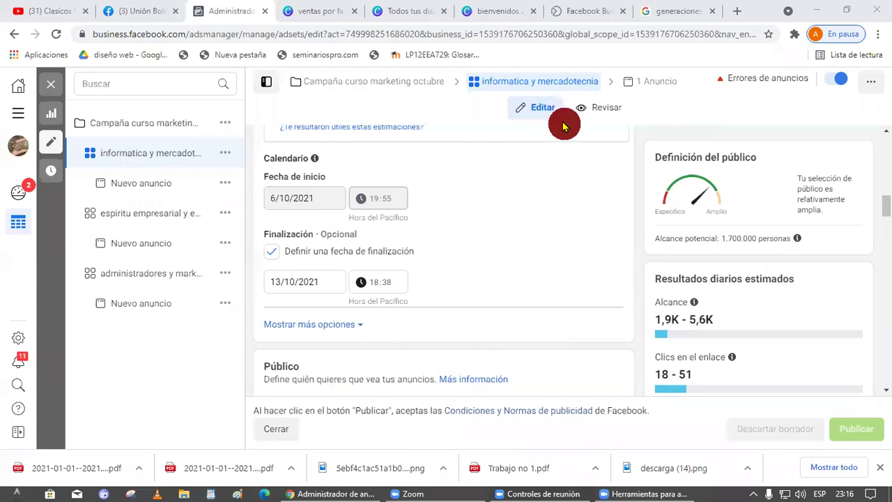
pyautogui.scroll(6, 348, 265)
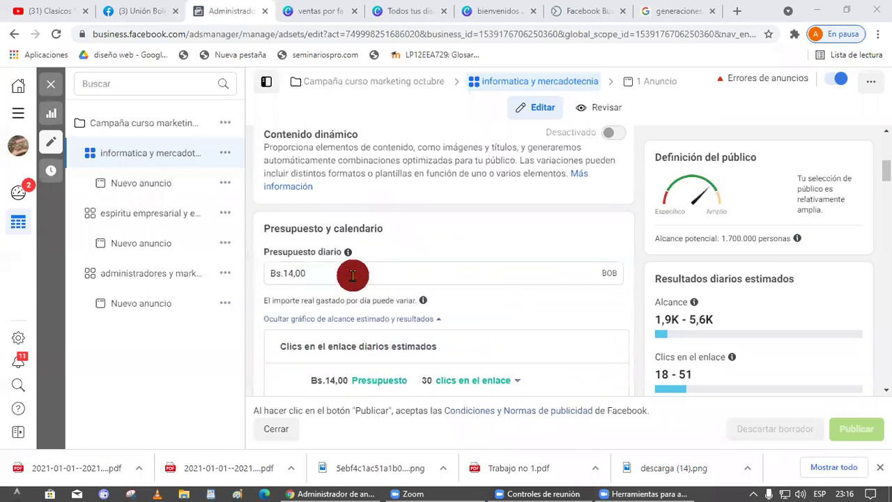
pyautogui.scroll(4, 353, 275)
pyautogui.scroll(-7, 354, 276)
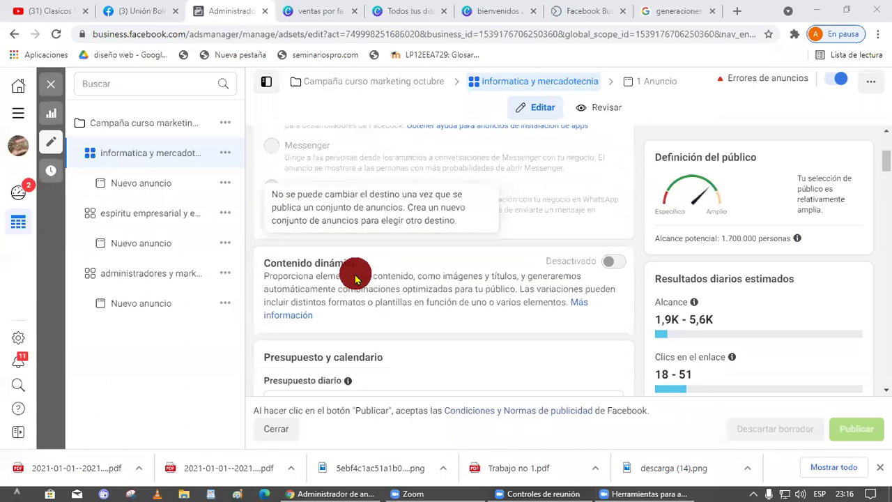
pyautogui.scroll(-12, 355, 279)
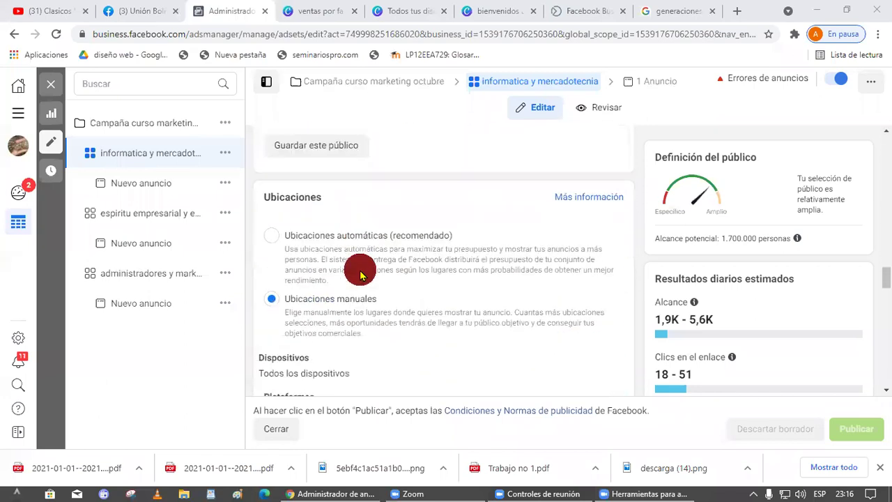
pyautogui.scroll(-7, 359, 275)
# - Examine the review notice of the ad inside the "informatica y mercadotecnia" ad set, and return to the campaigns list
pyautogui.click(143, 183)
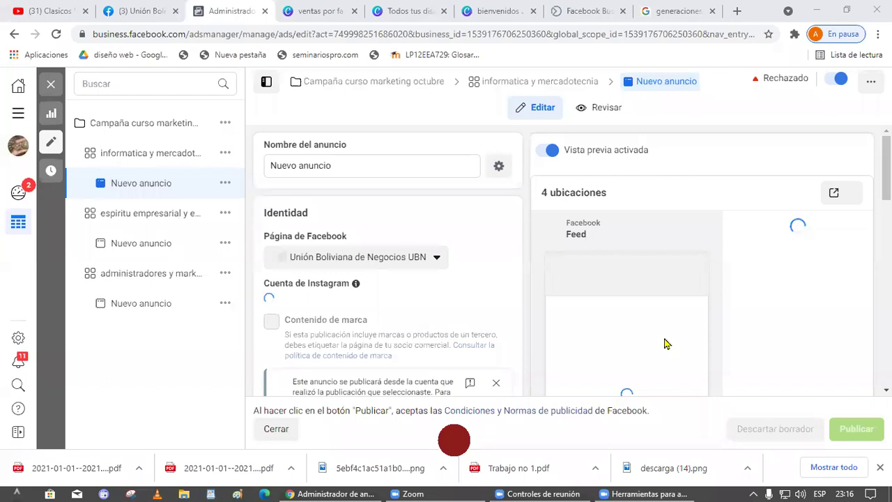
pyautogui.scroll(-3, 662, 338)
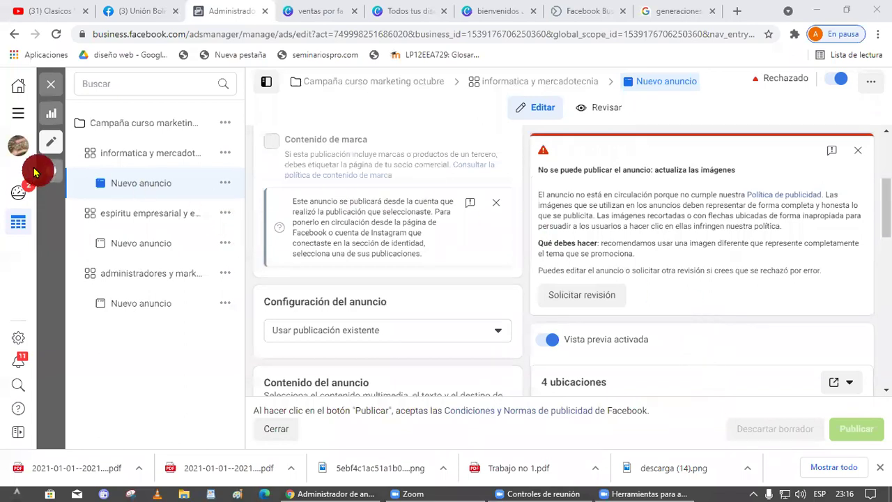
pyautogui.click(18, 123)
pyautogui.click(91, 150)
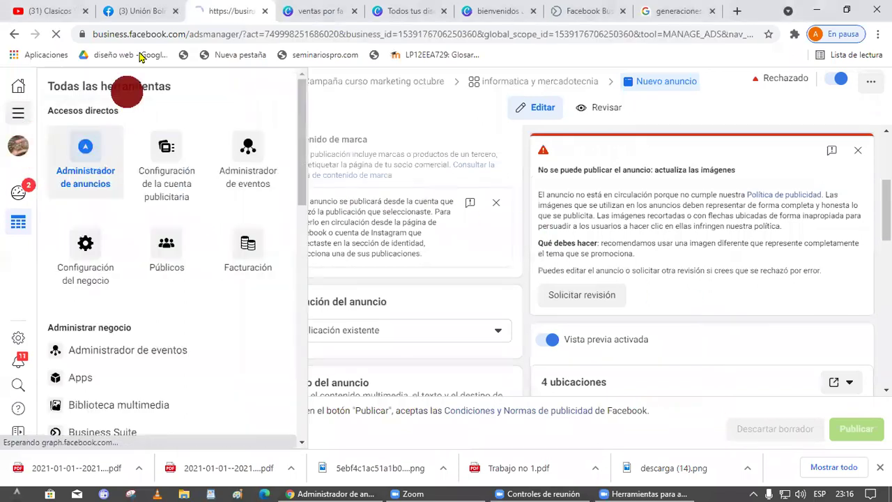
# - Switch to the Unión Boliviana de Negocios UBN Facebook page and examine the text and image of the free international marketing course post
pyautogui.click(155, 14)
pyautogui.scroll(5, 571, 369)
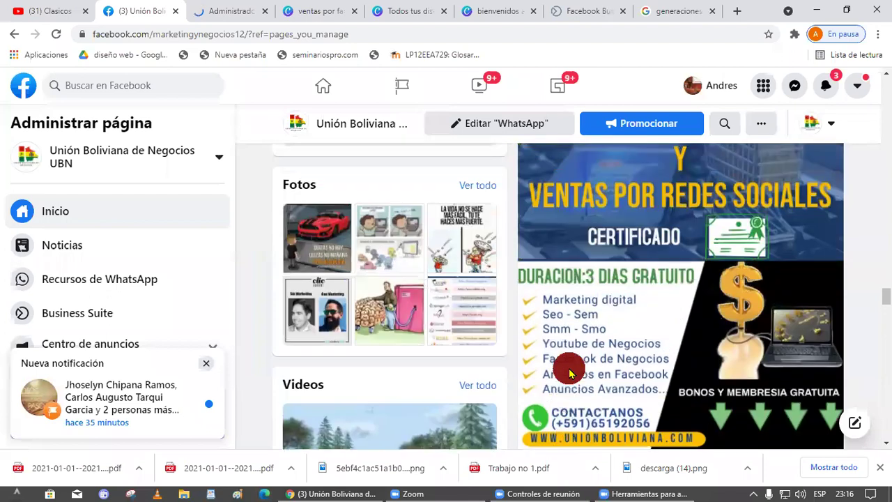
pyautogui.scroll(2, 568, 375)
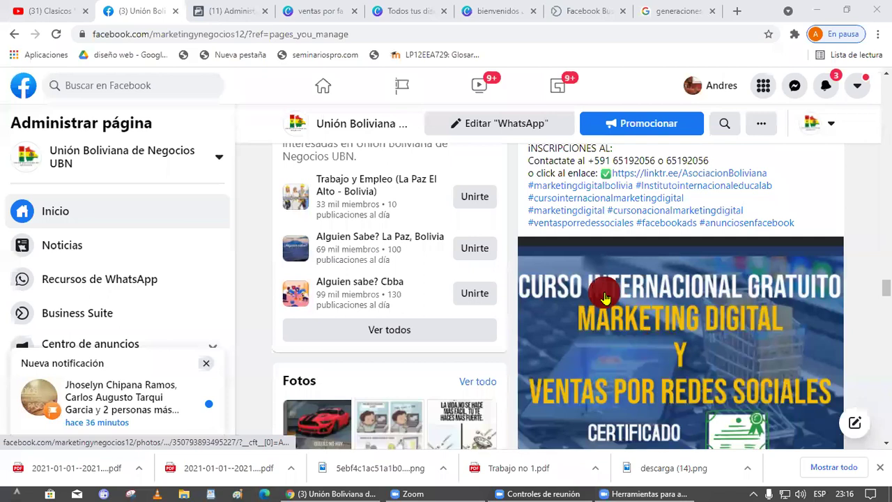
pyautogui.scroll(4, 843, 239)
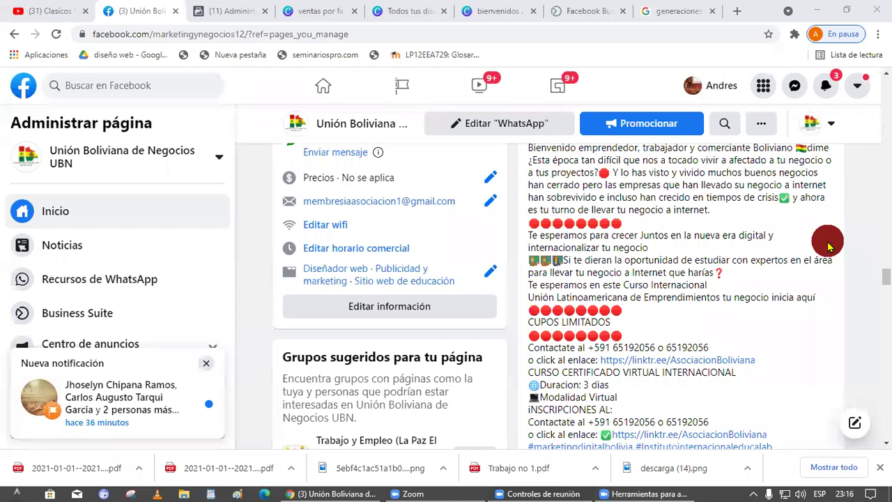
pyautogui.scroll(-4, 799, 321)
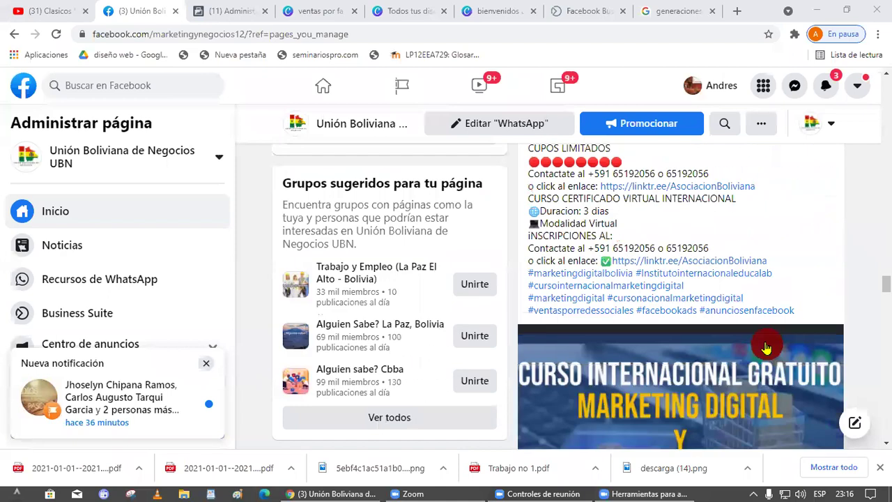
pyautogui.hotkey('ctrl', 'Tab')
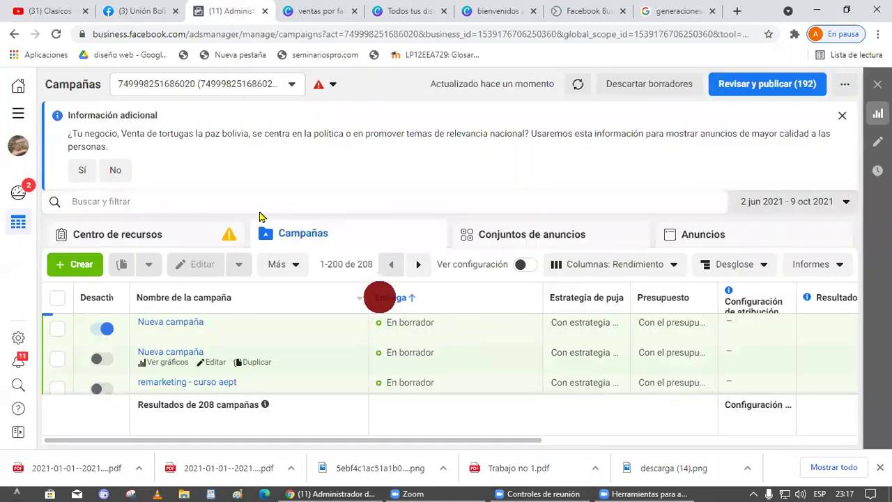
pyautogui.click(146, 11)
# - Browse the Facebook page's feed from its newest motivational posts down to the free marketing course post
pyautogui.scroll(-20, 680, 342)
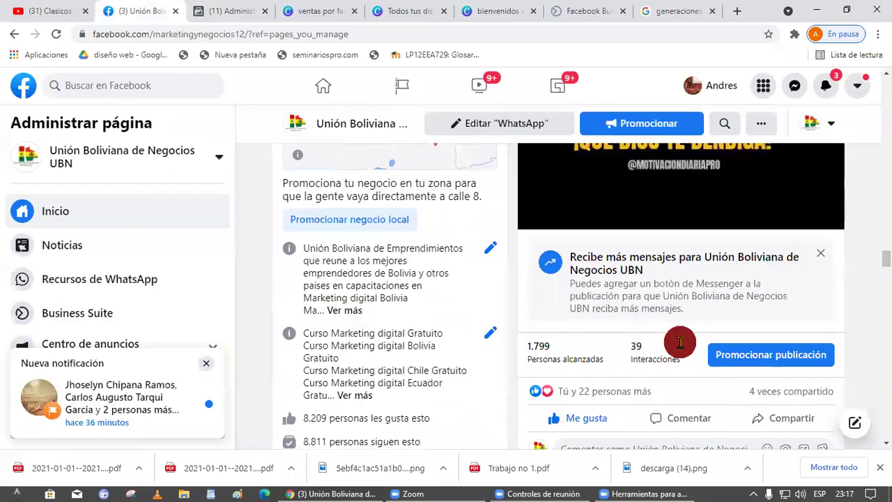
pyautogui.scroll(20, 680, 342)
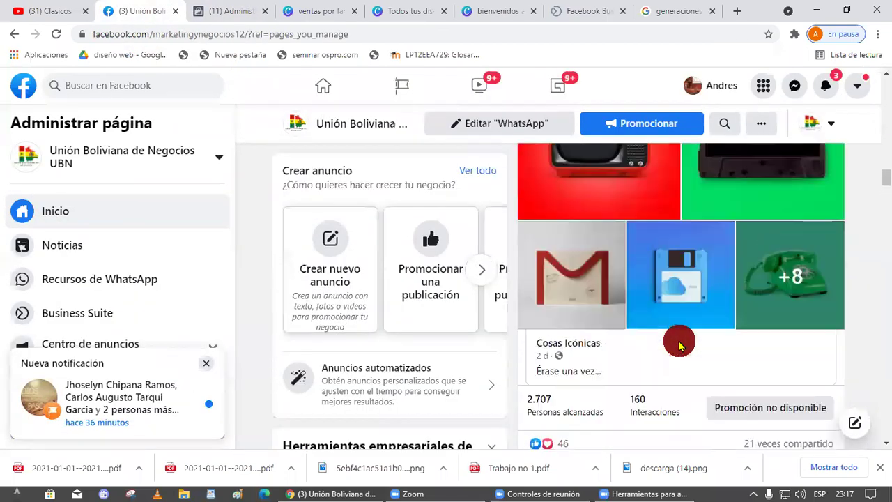
pyautogui.scroll(5, 680, 342)
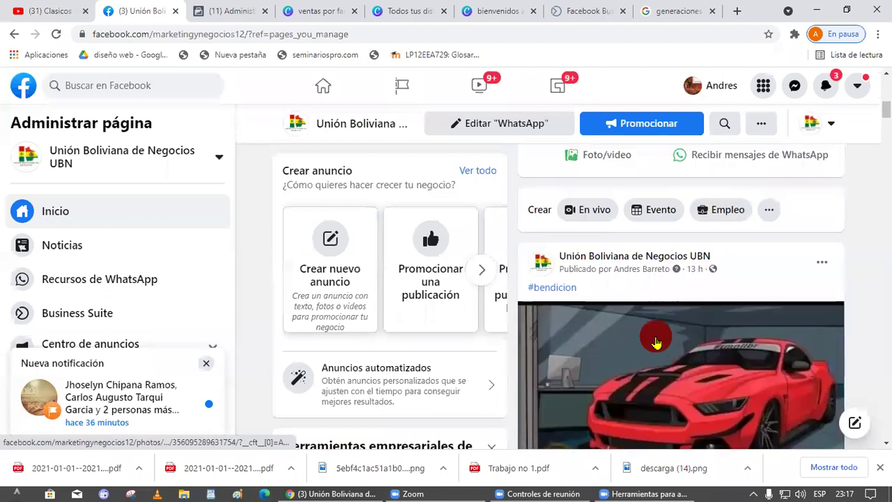
pyautogui.scroll(-3, 653, 349)
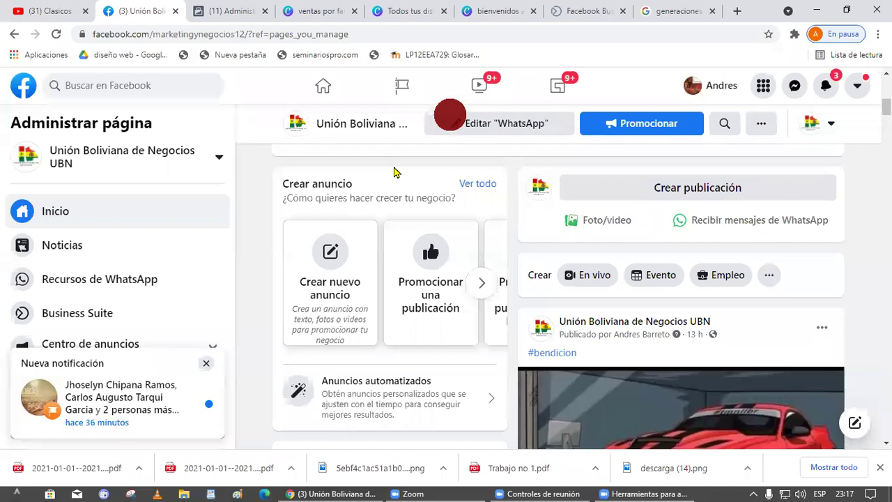
pyautogui.scroll(-10, 782, 280)
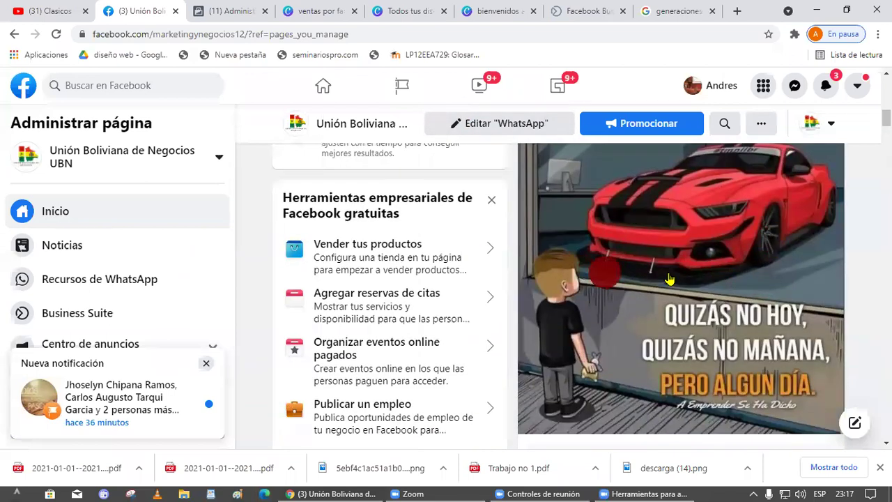
pyautogui.scroll(-10, 567, 298)
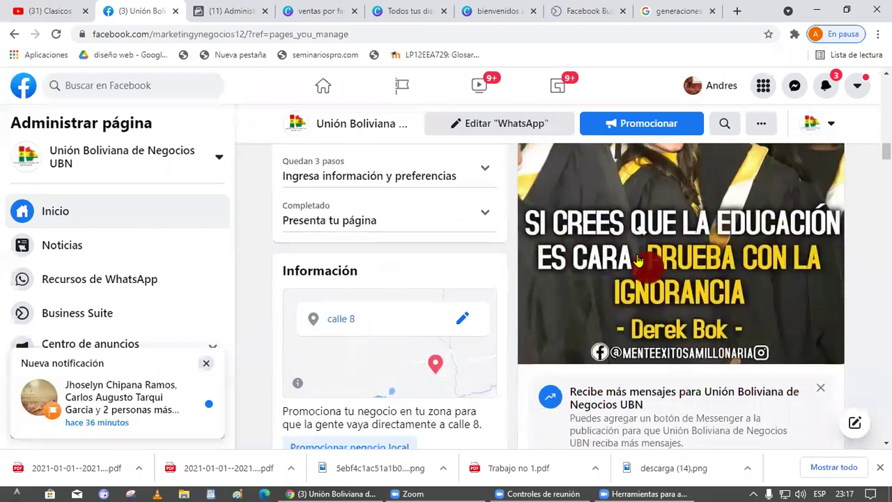
pyautogui.scroll(-10, 674, 287)
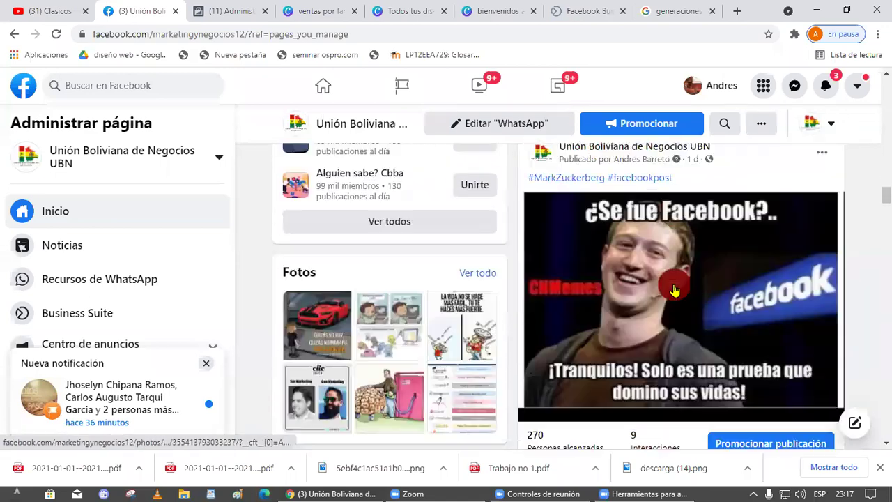
pyautogui.scroll(-8, 640, 313)
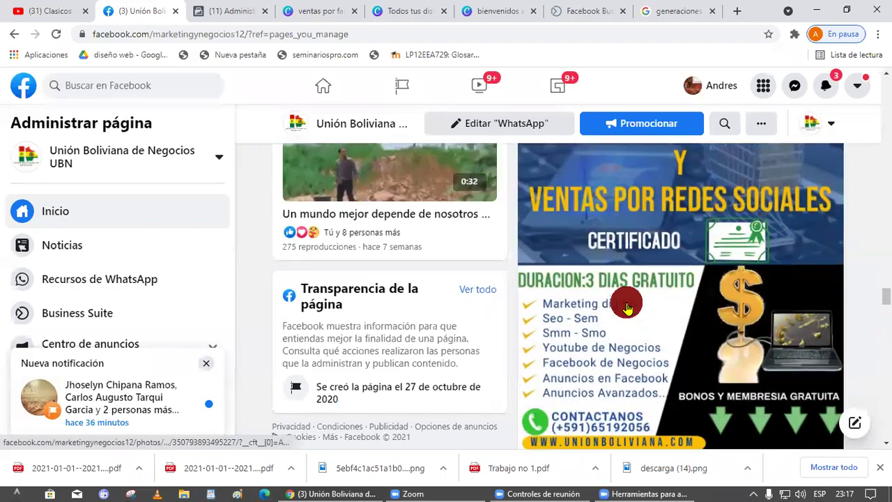
# - Examine the page's humor posts about Facebook alongside the course promotion posts, including their reach and interactions
pyautogui.scroll(10, 613, 307)
pyautogui.scroll(12, 558, 299)
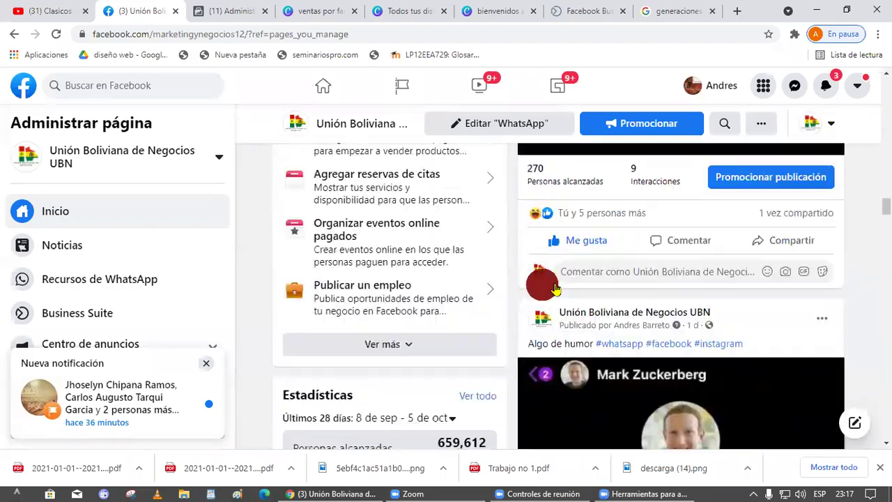
pyautogui.scroll(-8, 576, 282)
pyautogui.scroll(-5, 575, 287)
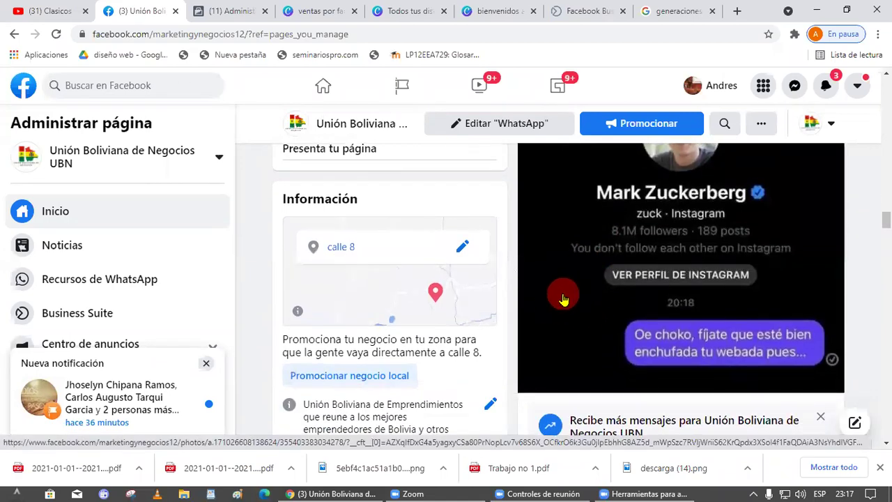
pyautogui.scroll(-7, 616, 334)
pyautogui.scroll(6, 618, 318)
pyautogui.scroll(3, 619, 313)
pyautogui.scroll(-10, 661, 325)
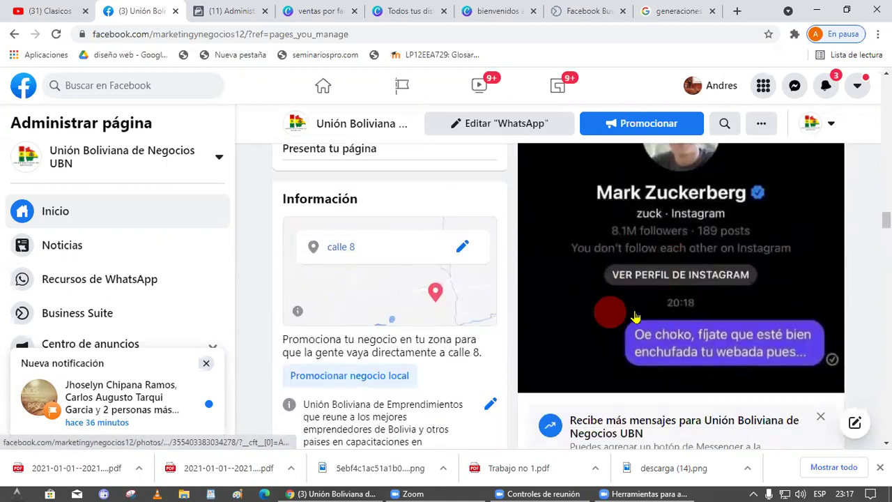
pyautogui.scroll(-15, 662, 328)
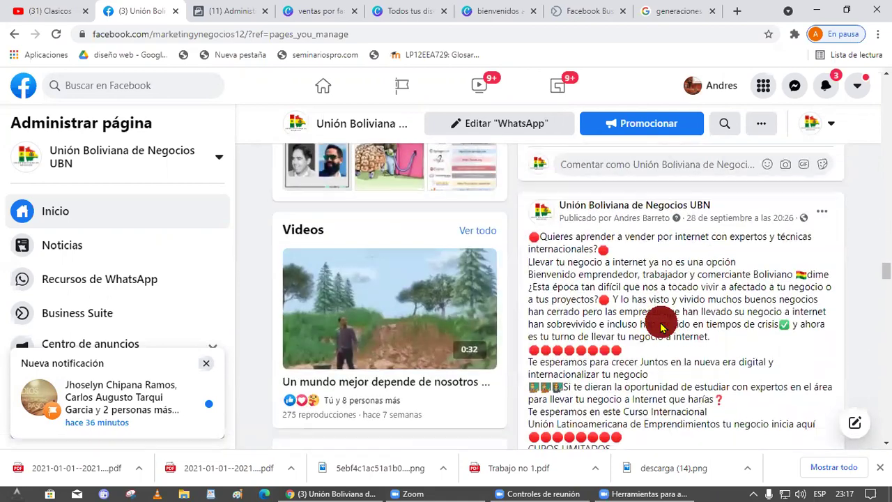
pyautogui.scroll(-10, 655, 320)
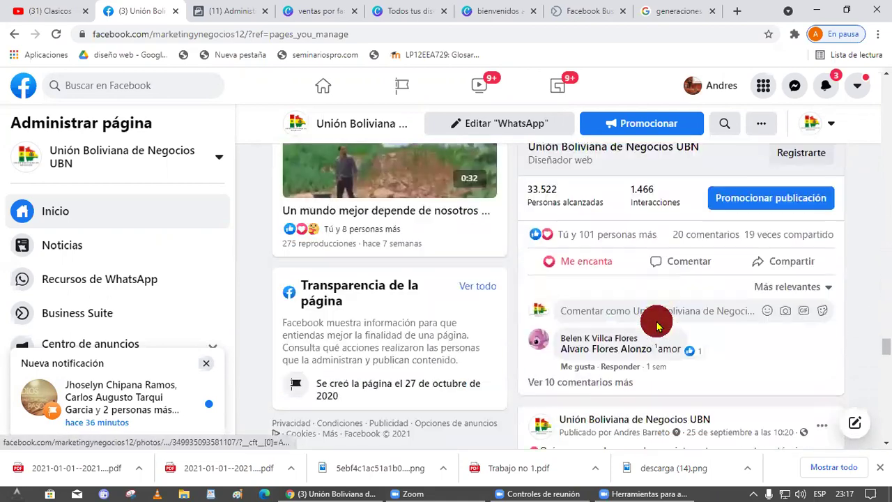
pyautogui.scroll(4, 655, 324)
pyautogui.scroll(20, 655, 325)
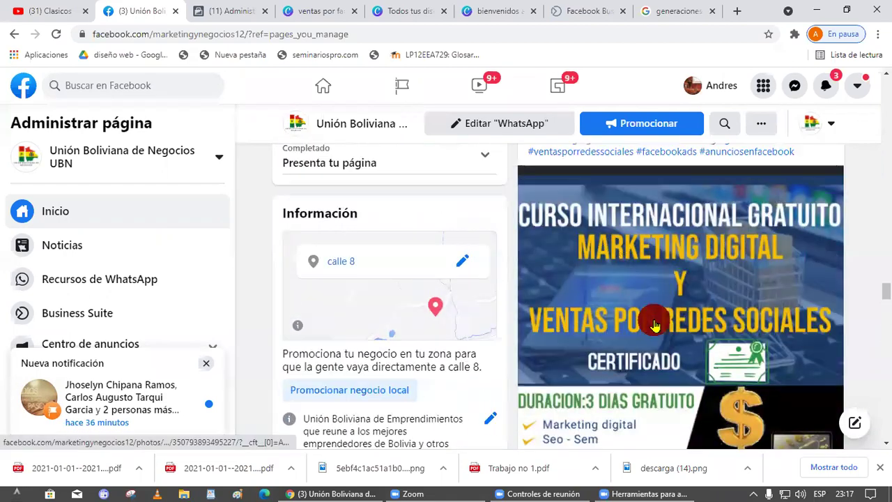